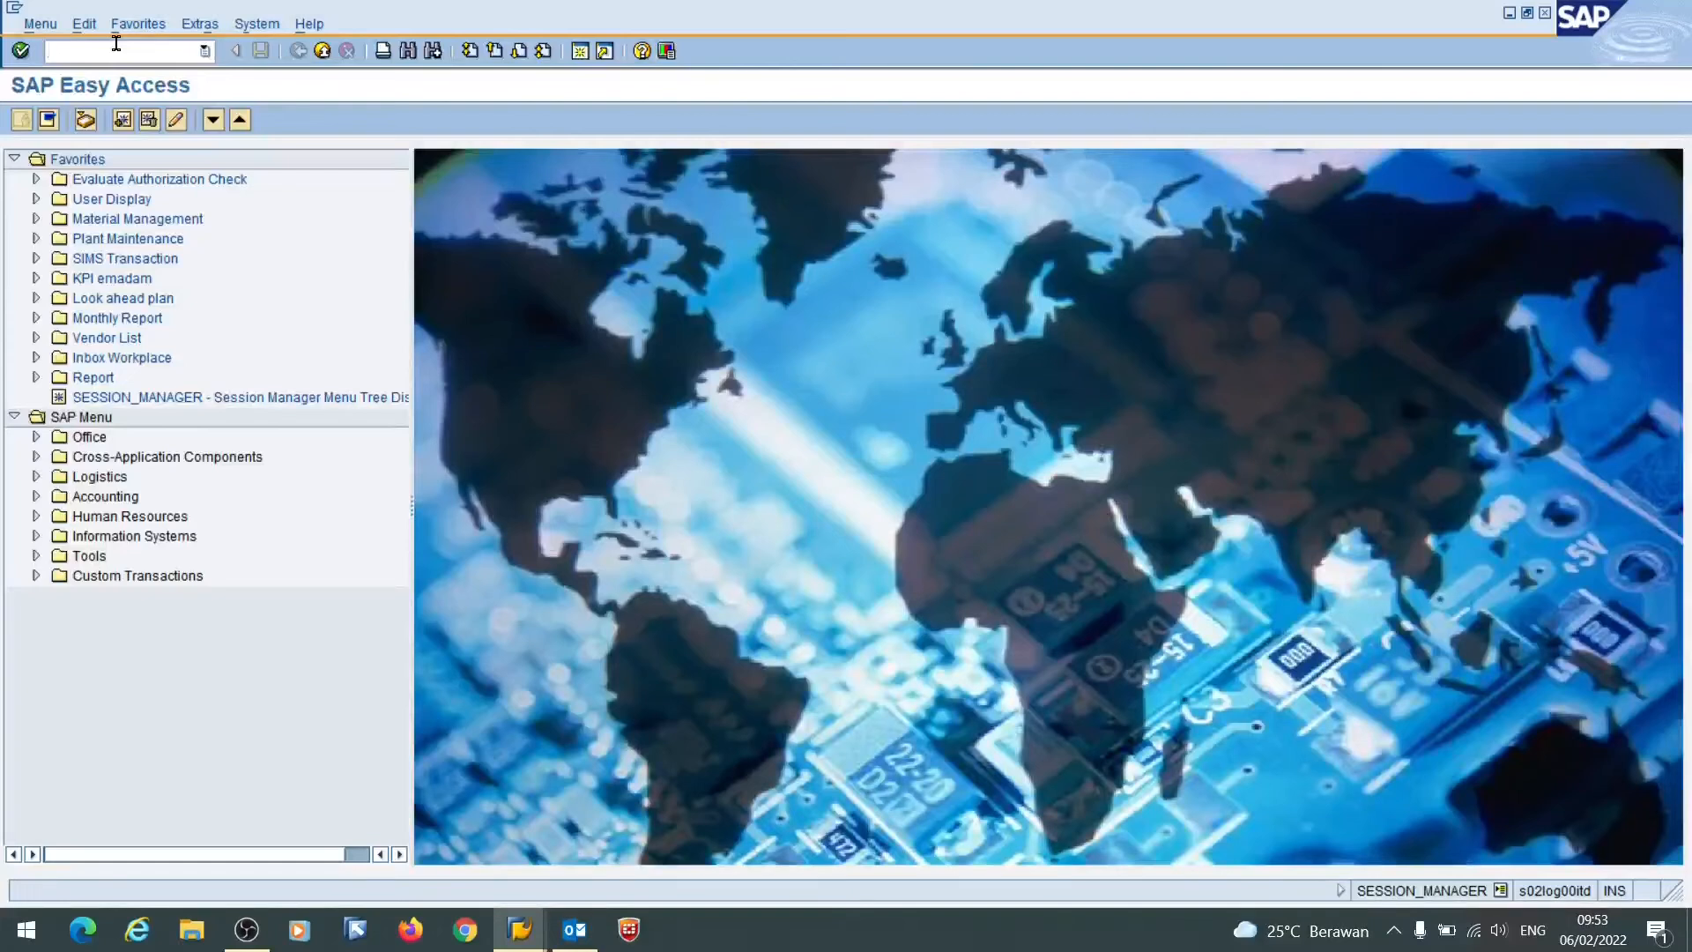
- Open transaction ZP48_EP and clear the start and end dates of the order selection period
text(ZP48_EP)
key(Return)
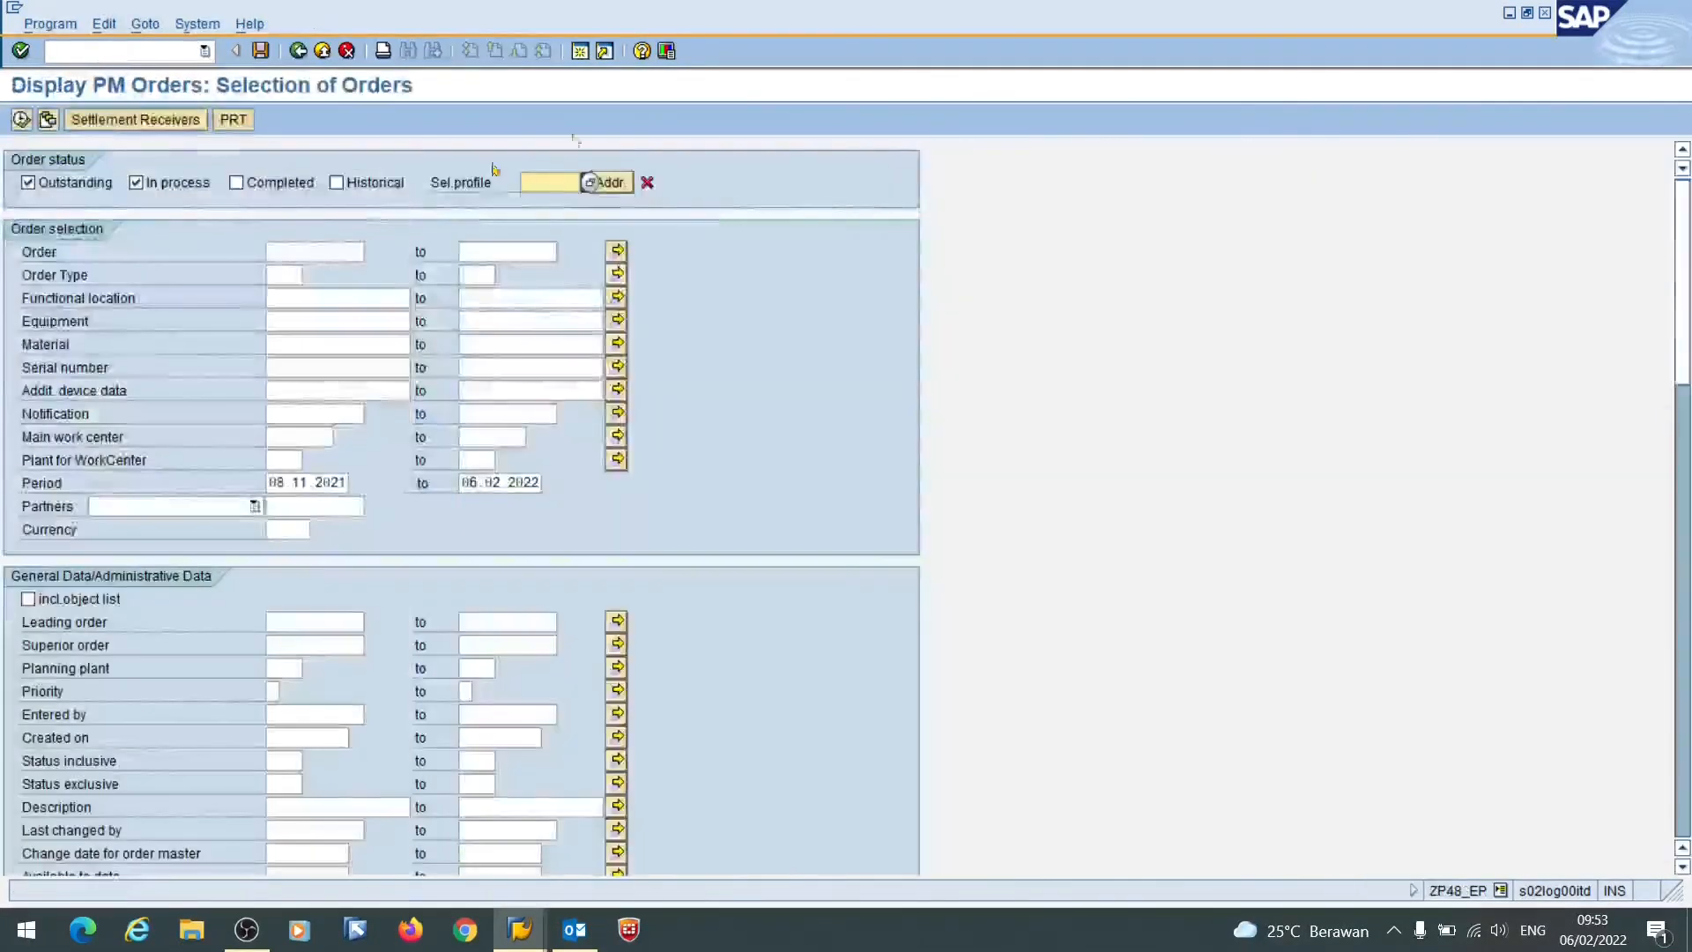
drag(272, 484, 348, 485)
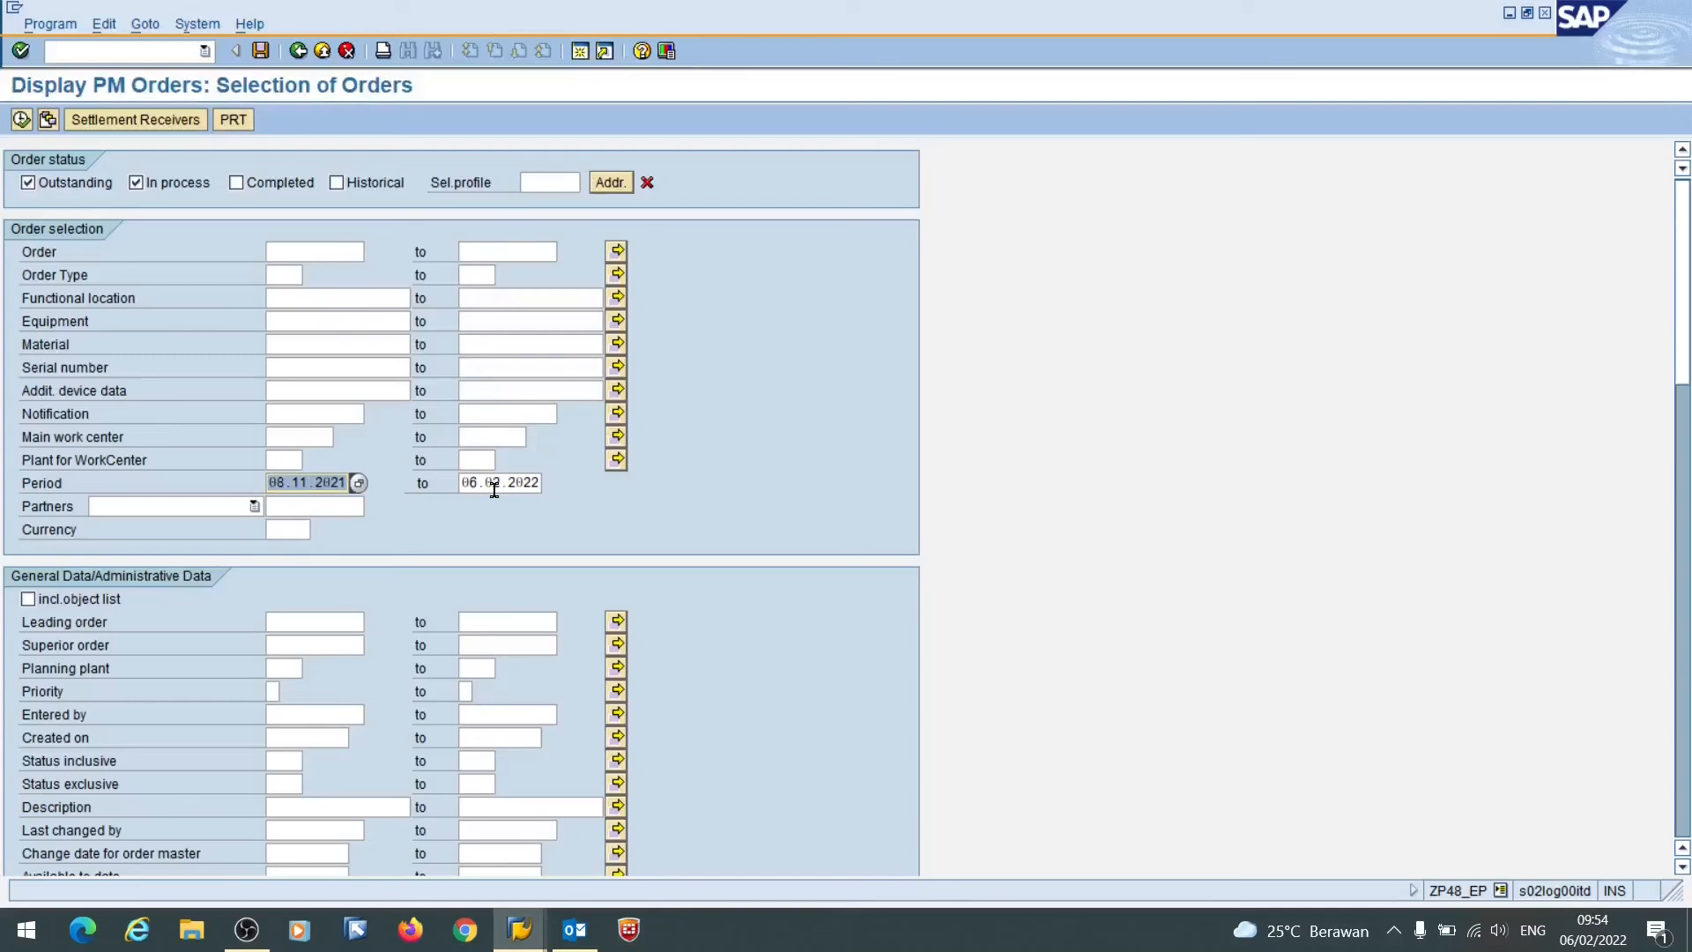
key(Delete)
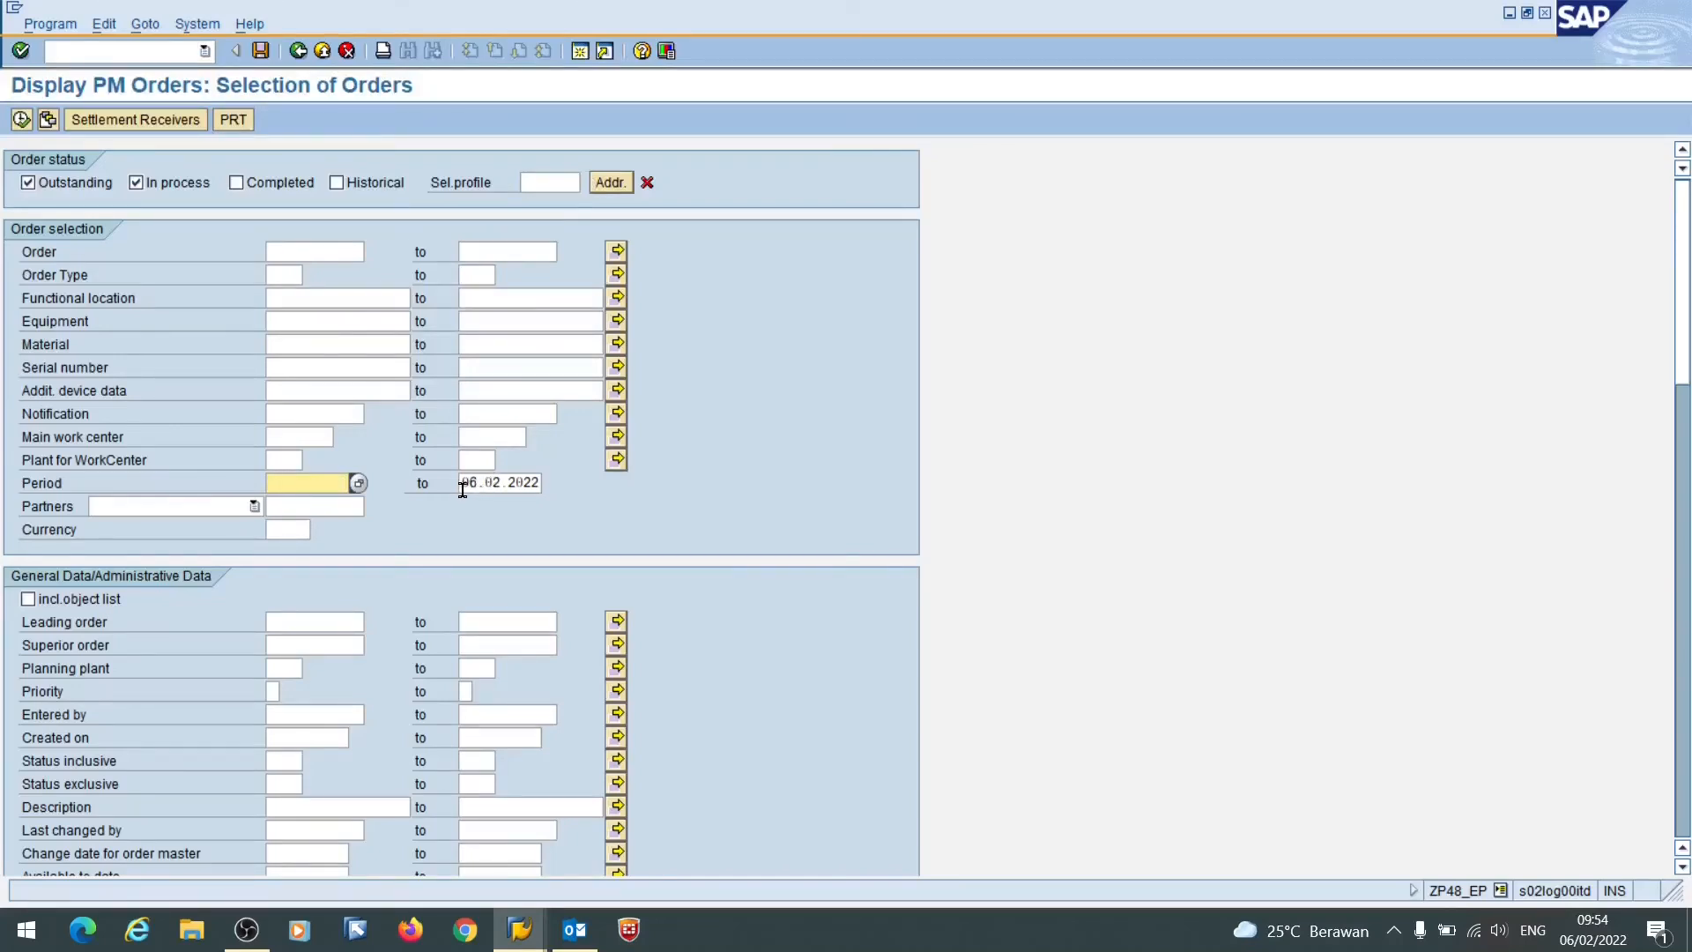
drag(458, 483, 547, 486)
key(Delete)
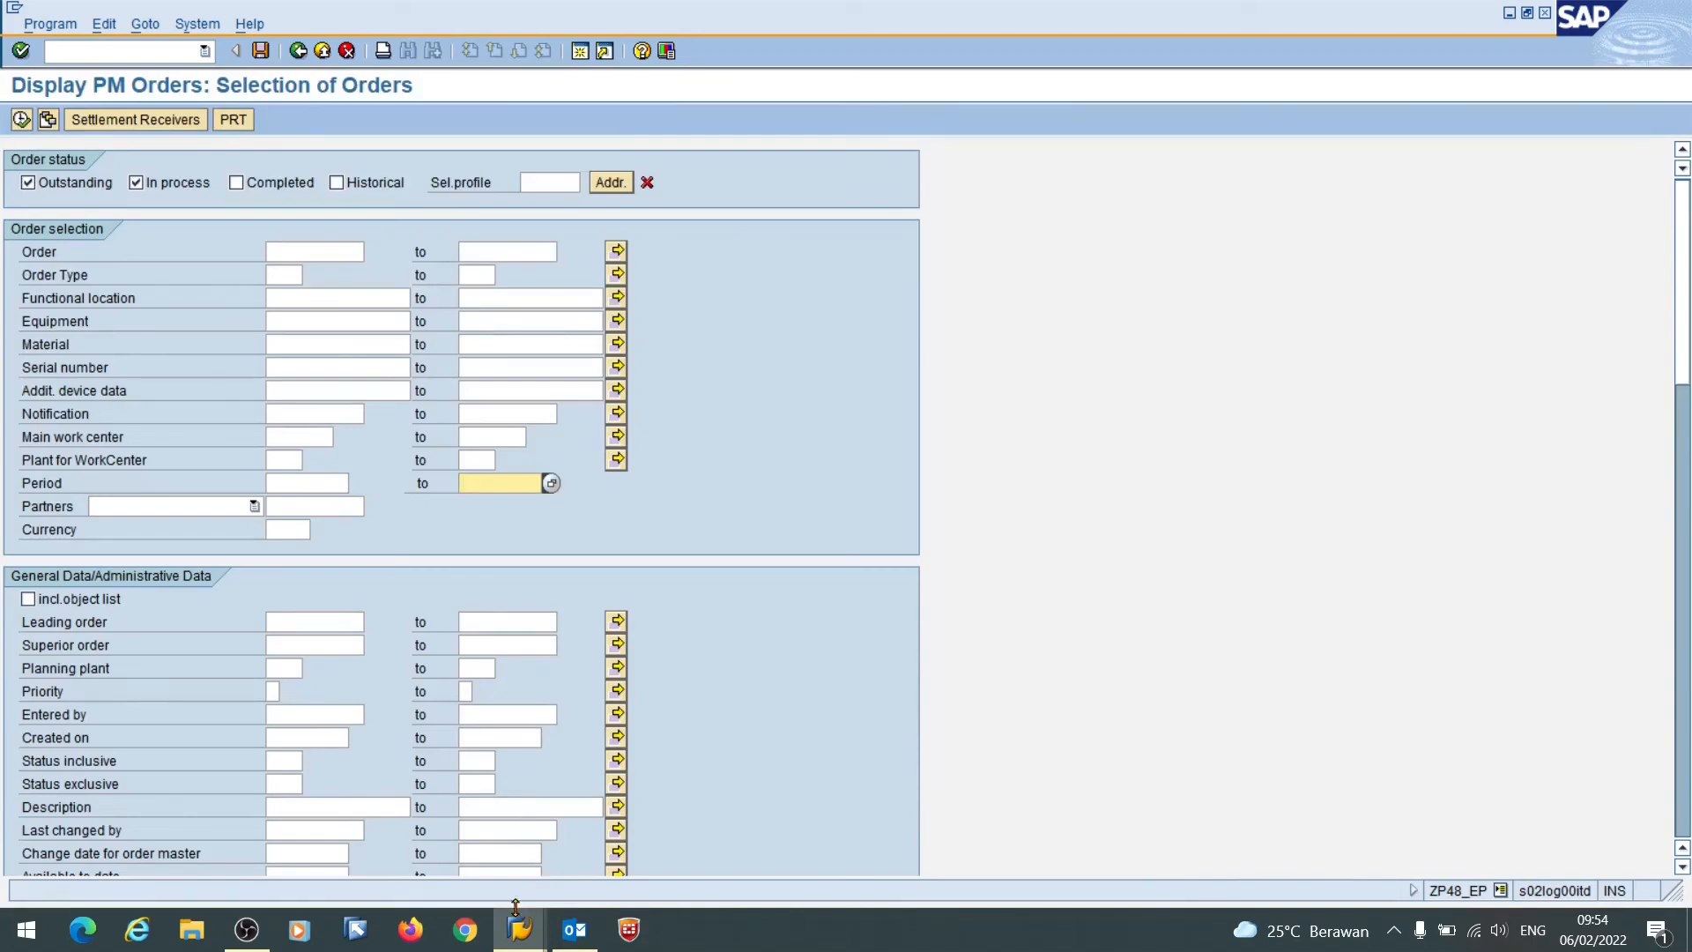
- Set the functional location's multiple selection to single values 2208-01*, 2208-03*, 2208-10*, 2208-11* and 2208-12*
mouse_move(520, 927)
click(385, 829)
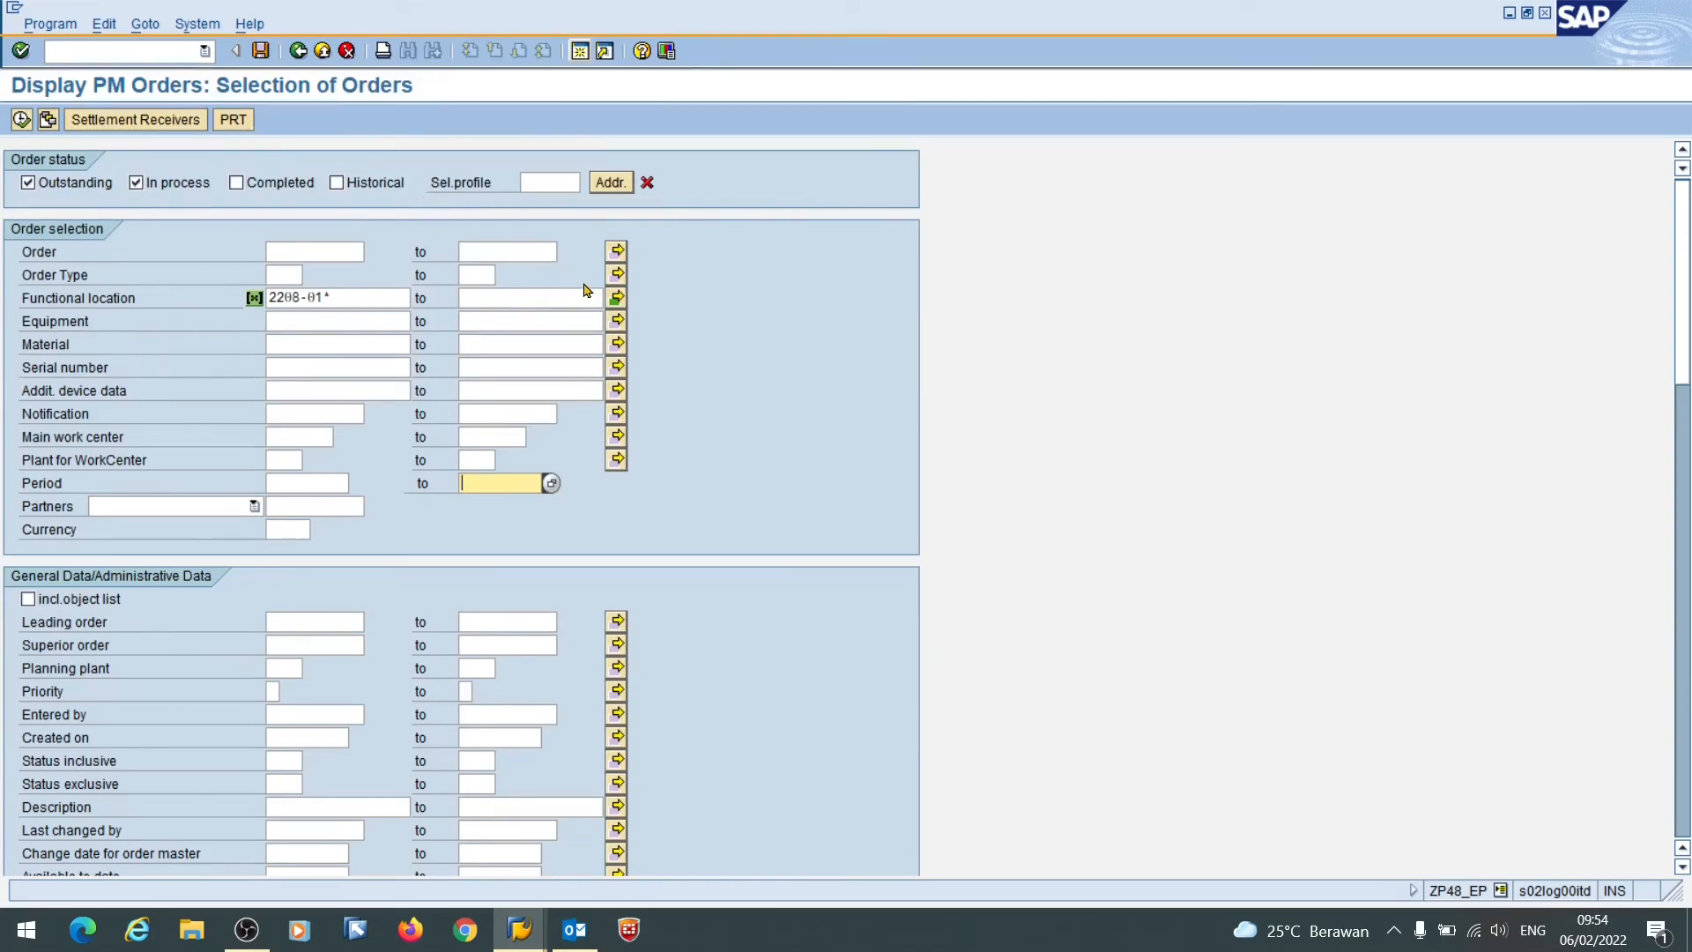
click(617, 299)
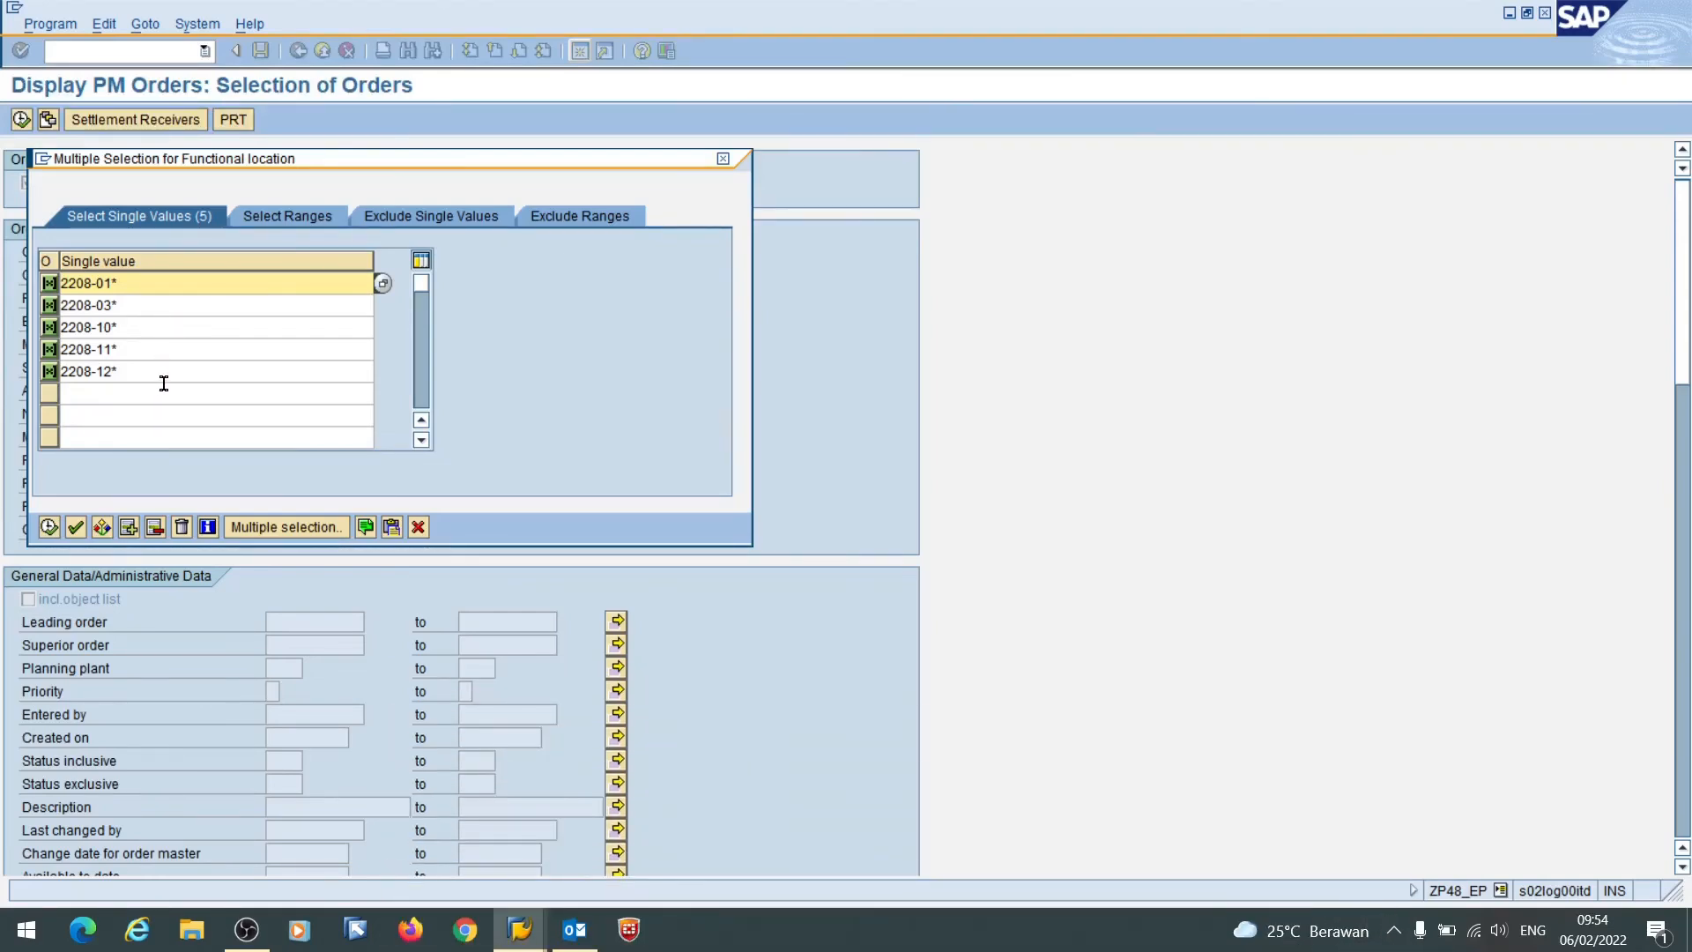
click(49, 527)
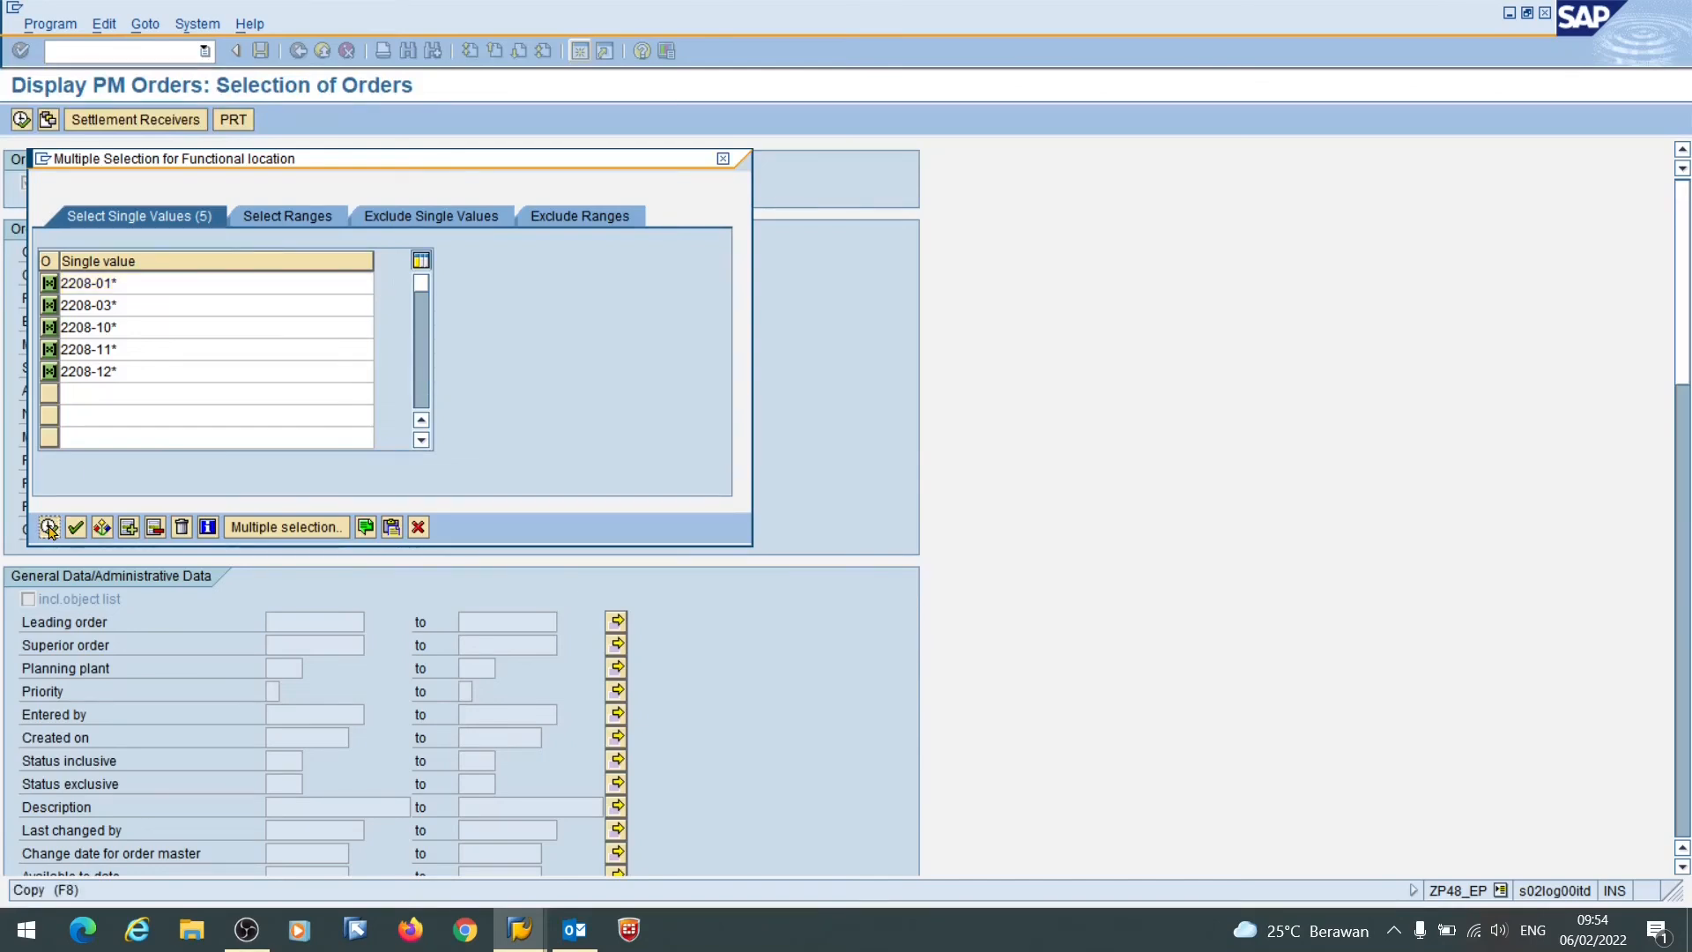
click(50, 528)
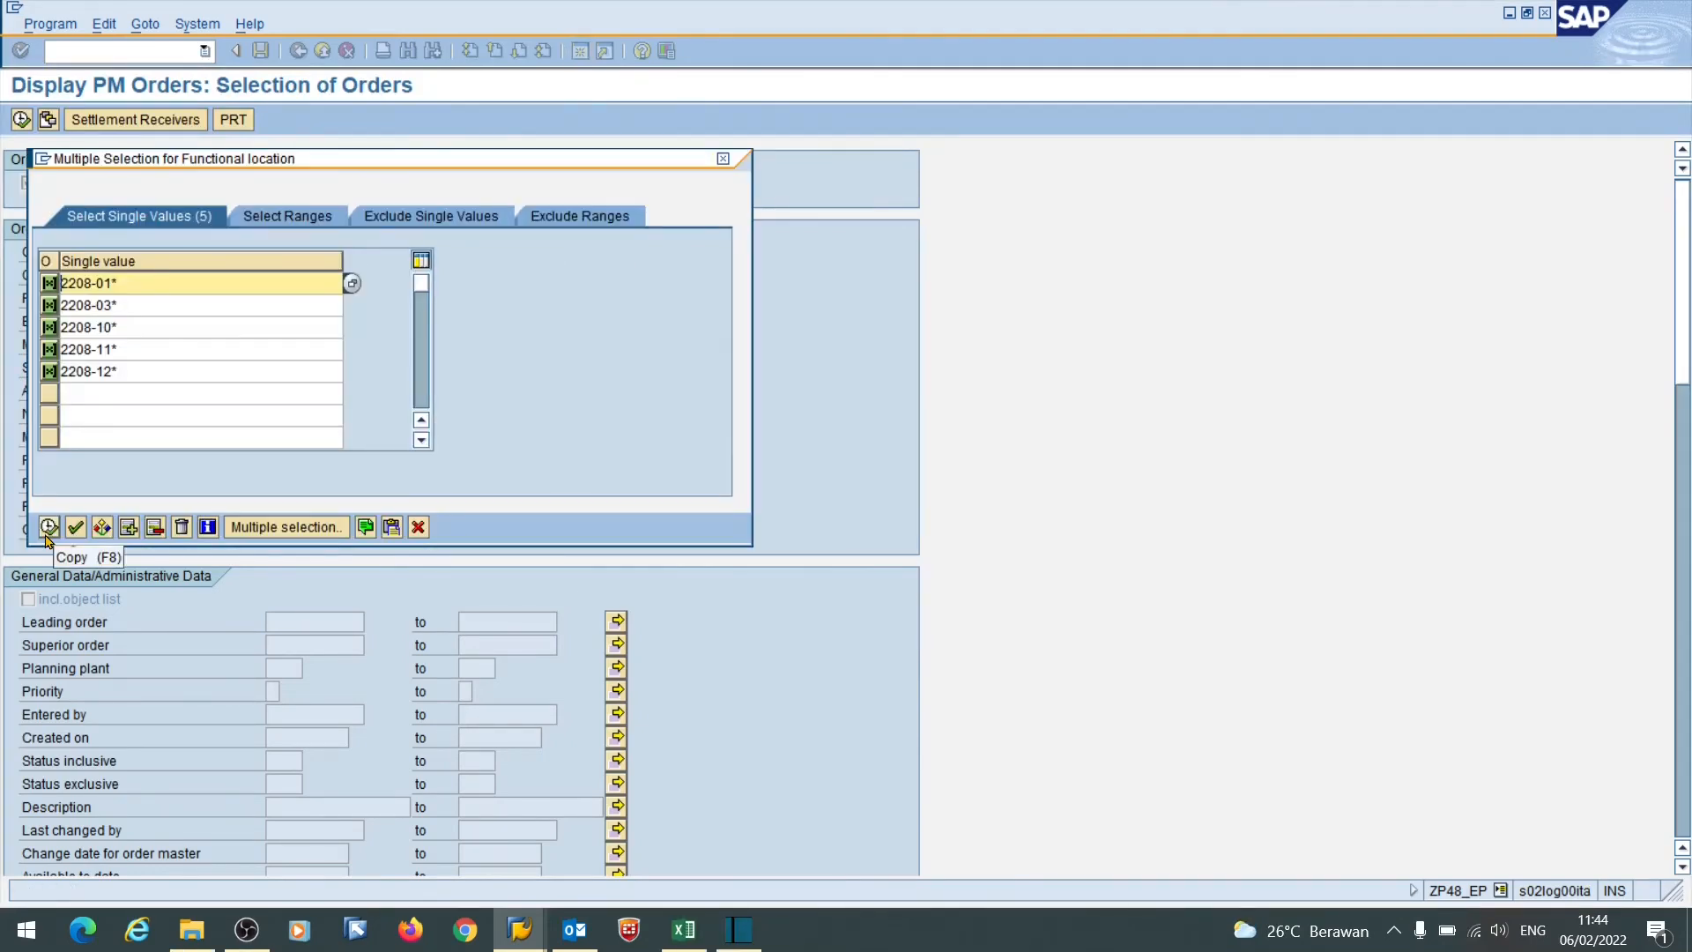
click(48, 528)
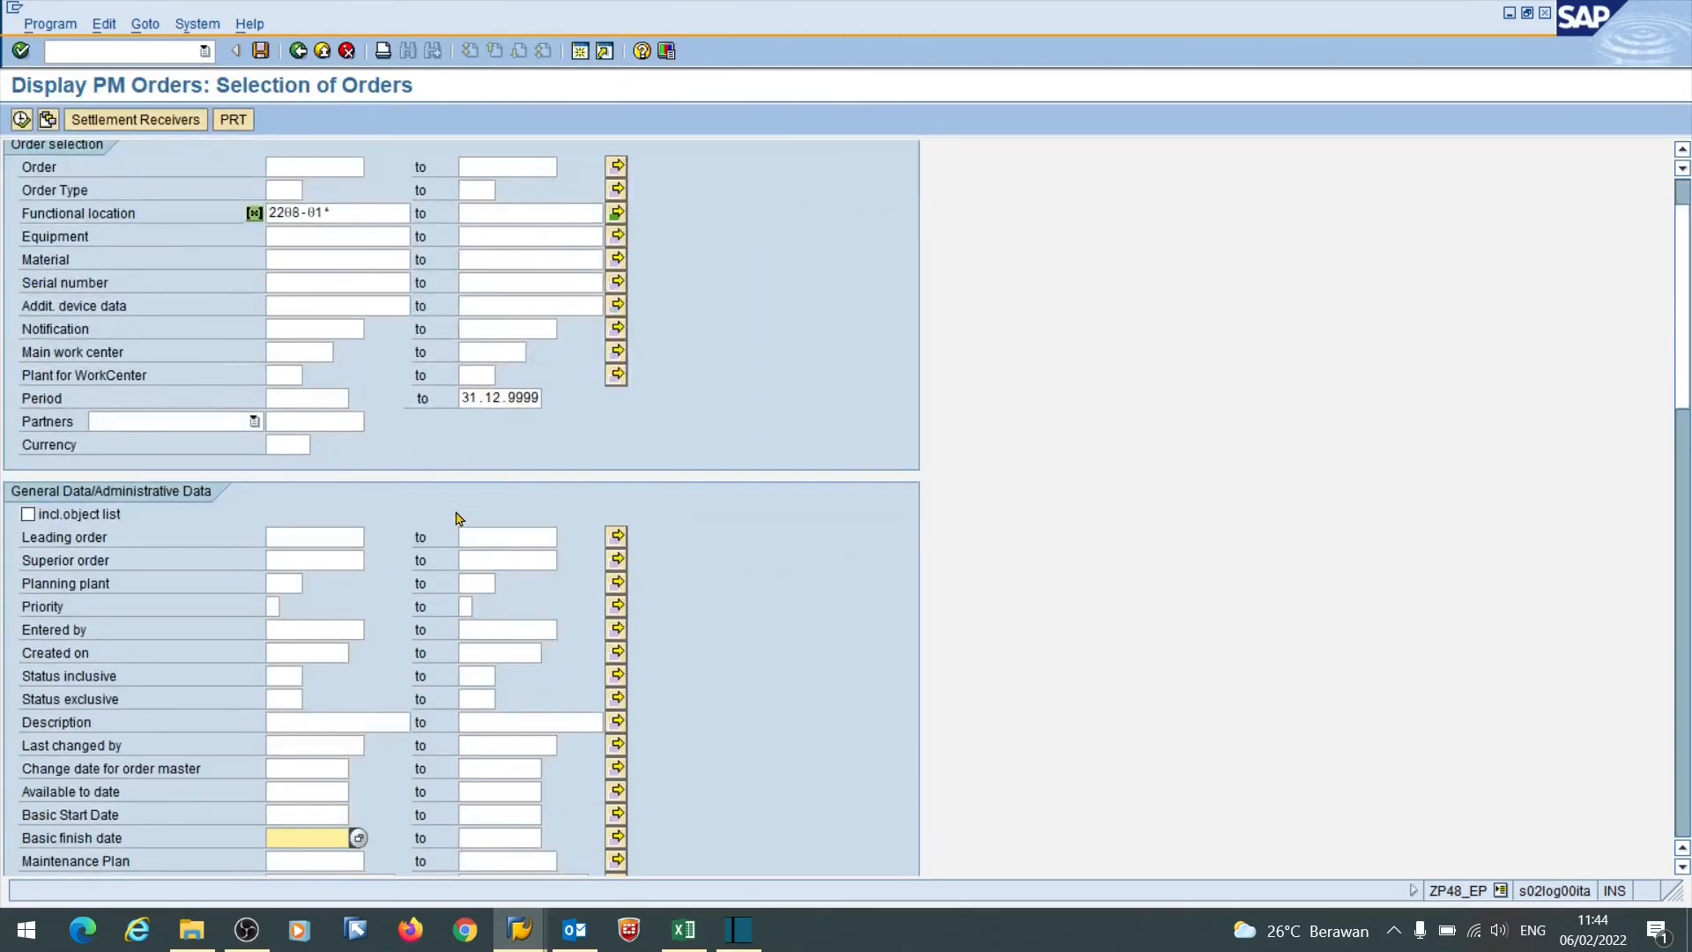
- Restrict the Basic Start Date to less than or equal to 14.02.2022
click(305, 812)
double_click(305, 812)
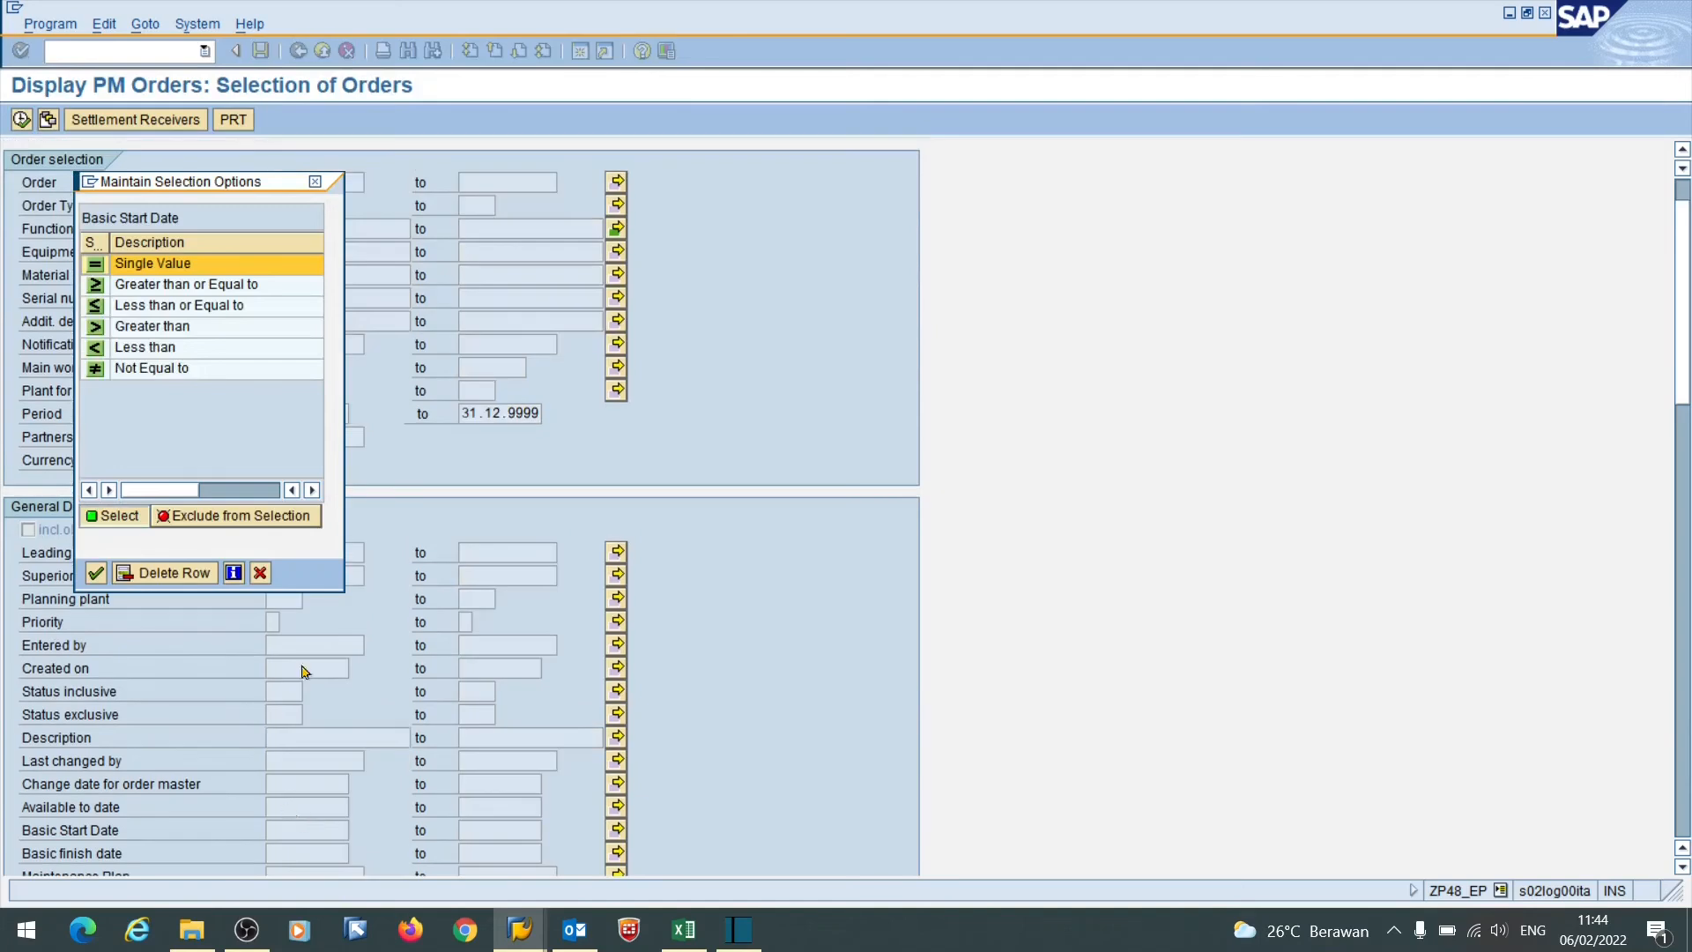
double_click(97, 308)
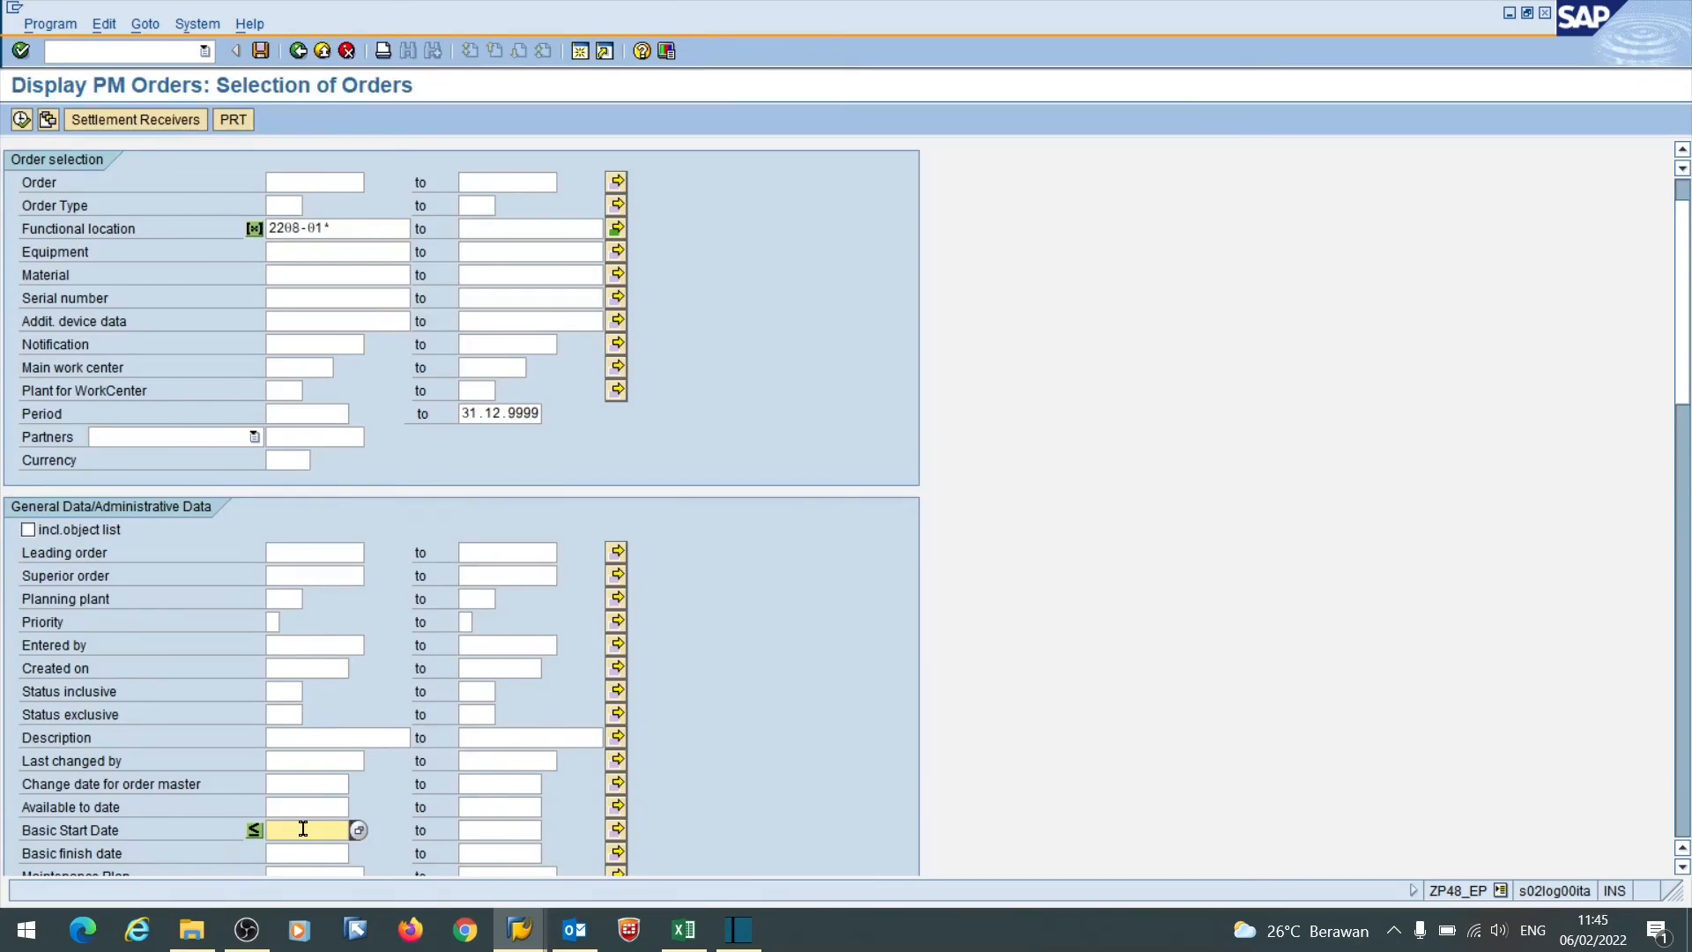
text(14.02.2022)
- Restrict the Basic finish date to less than or equal to 14.02.2022
scroll(815, 740, down, 2)
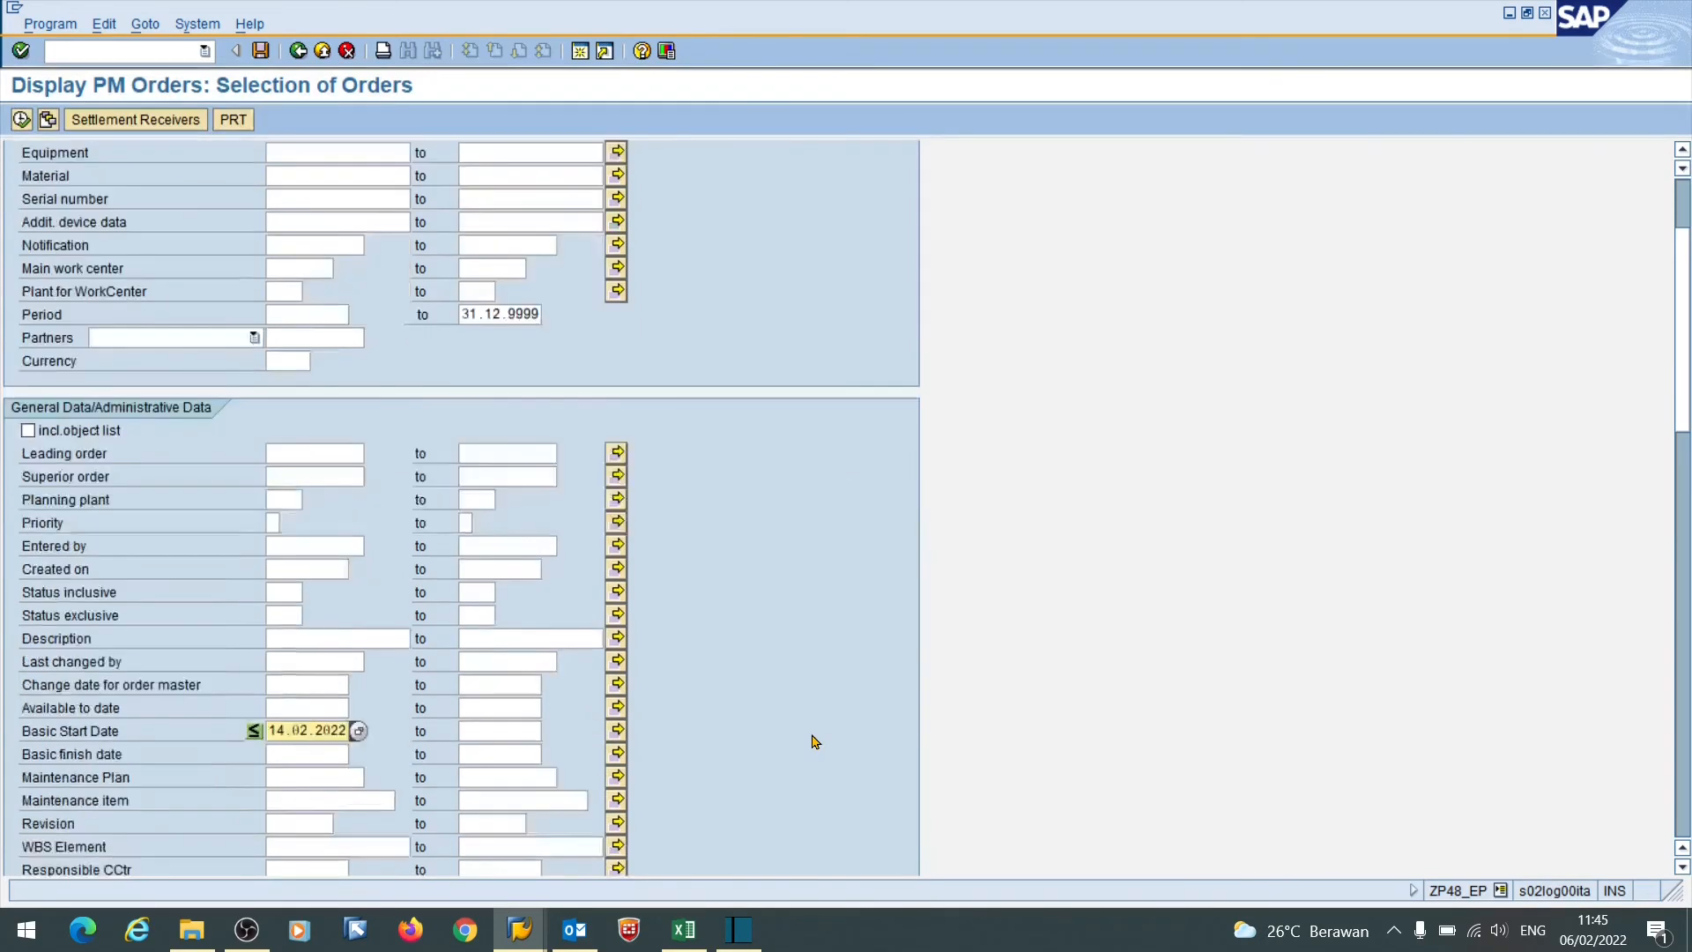
double_click(310, 756)
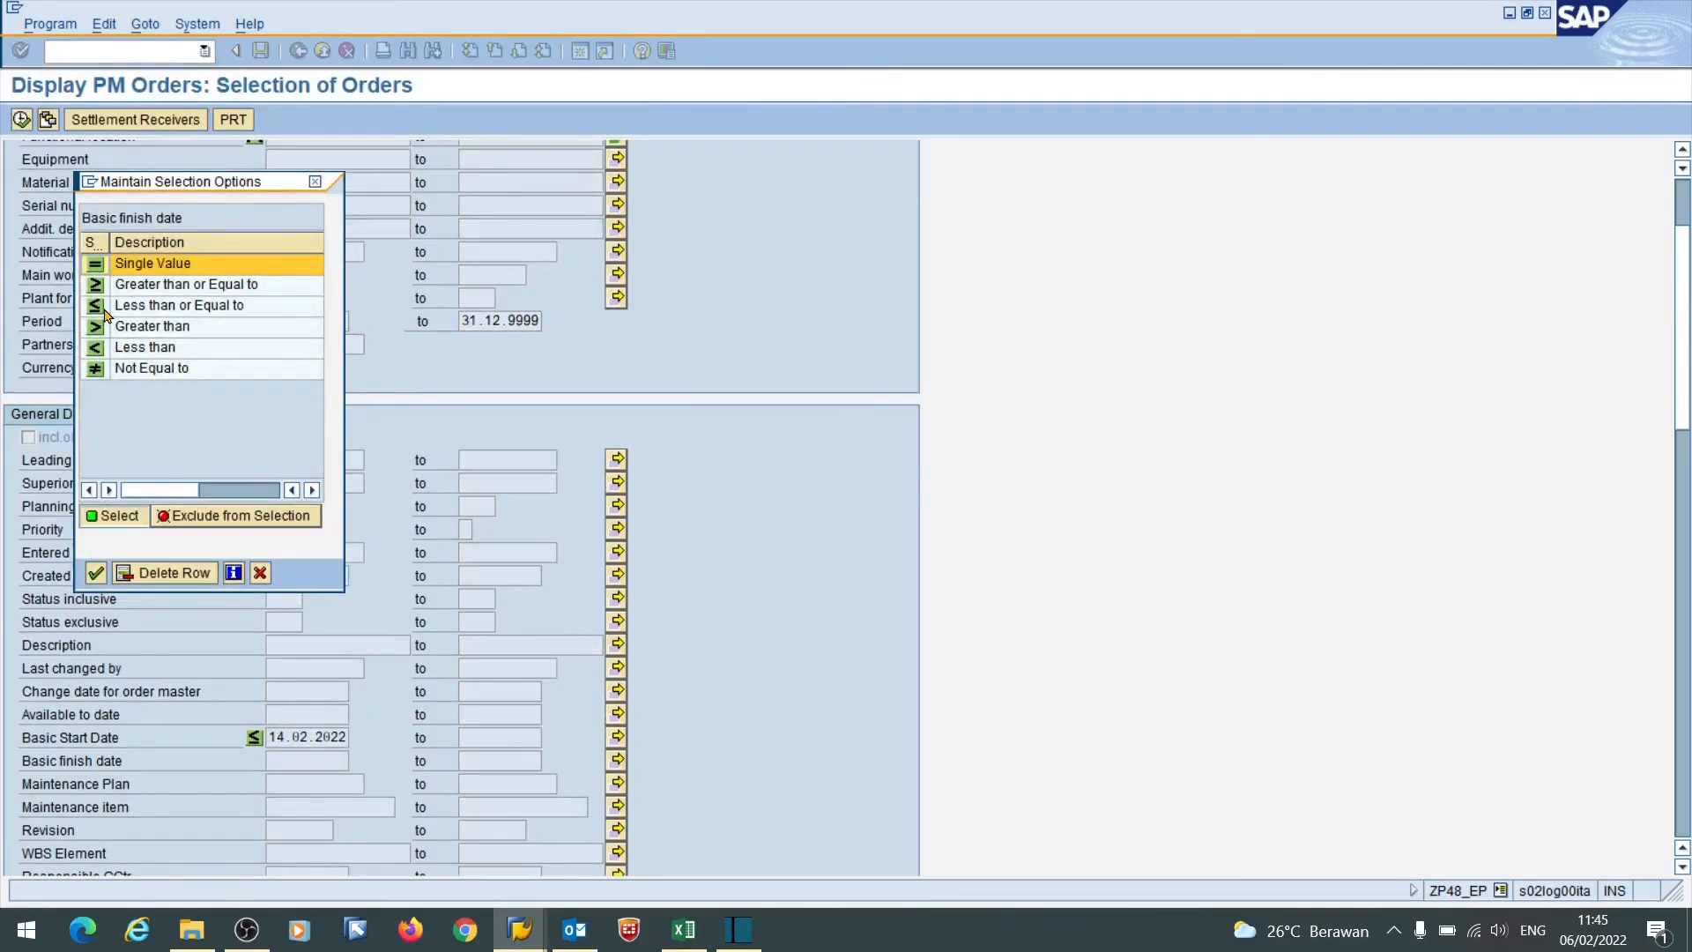
double_click(104, 311)
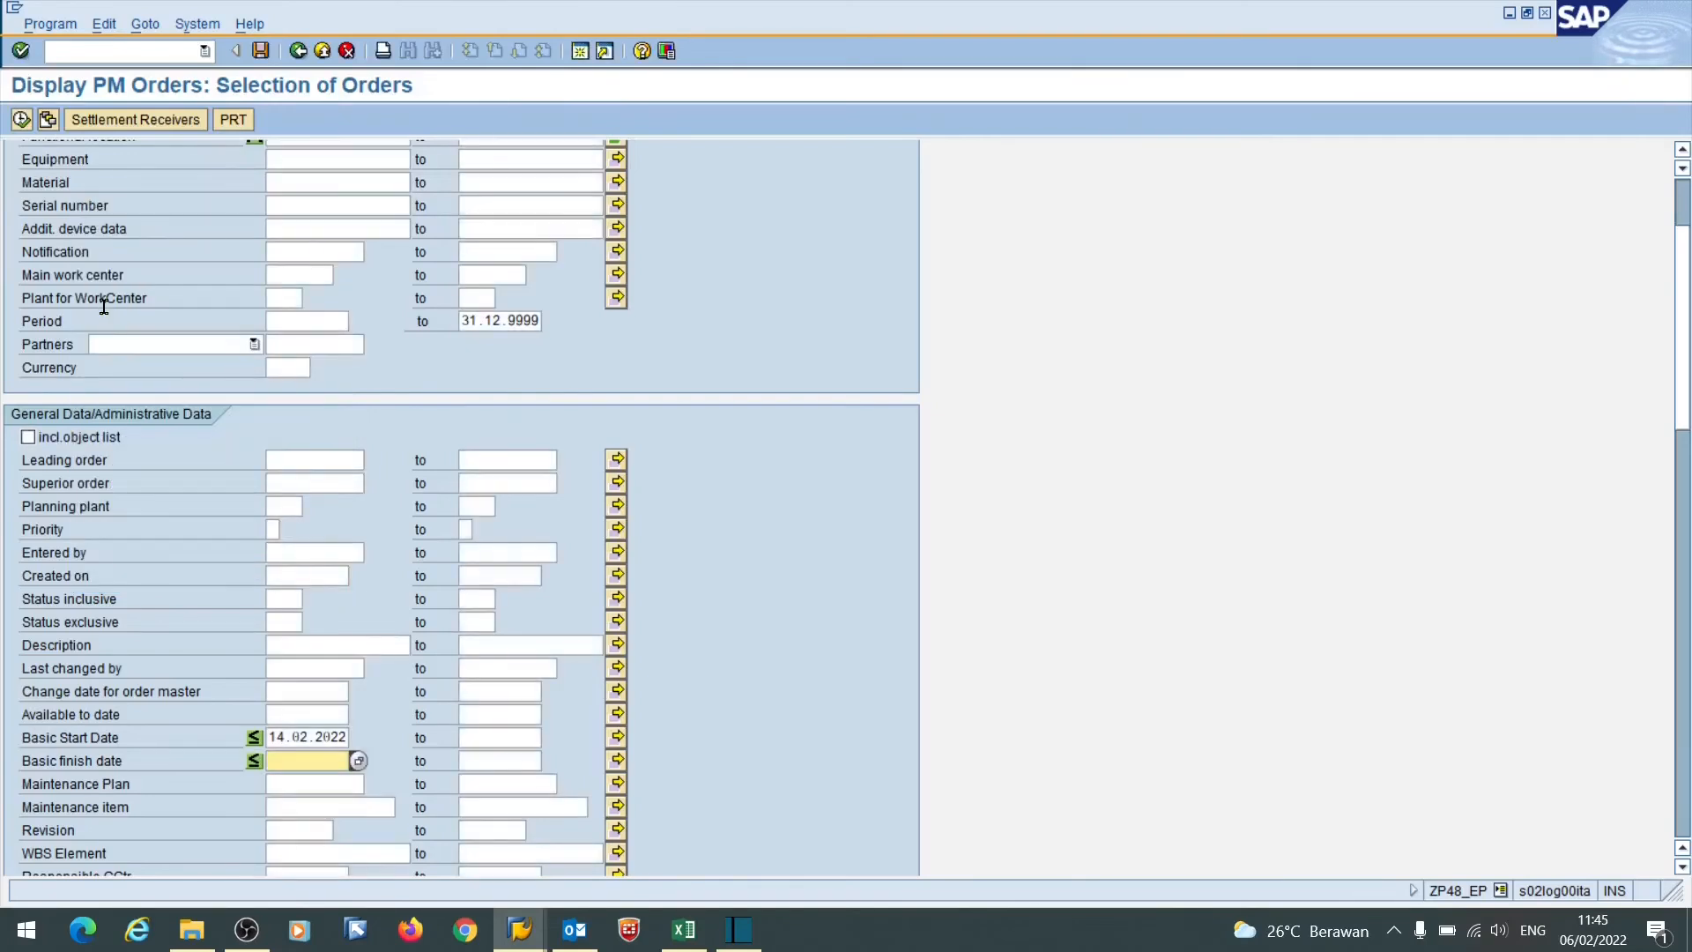
text(14.02.2022)
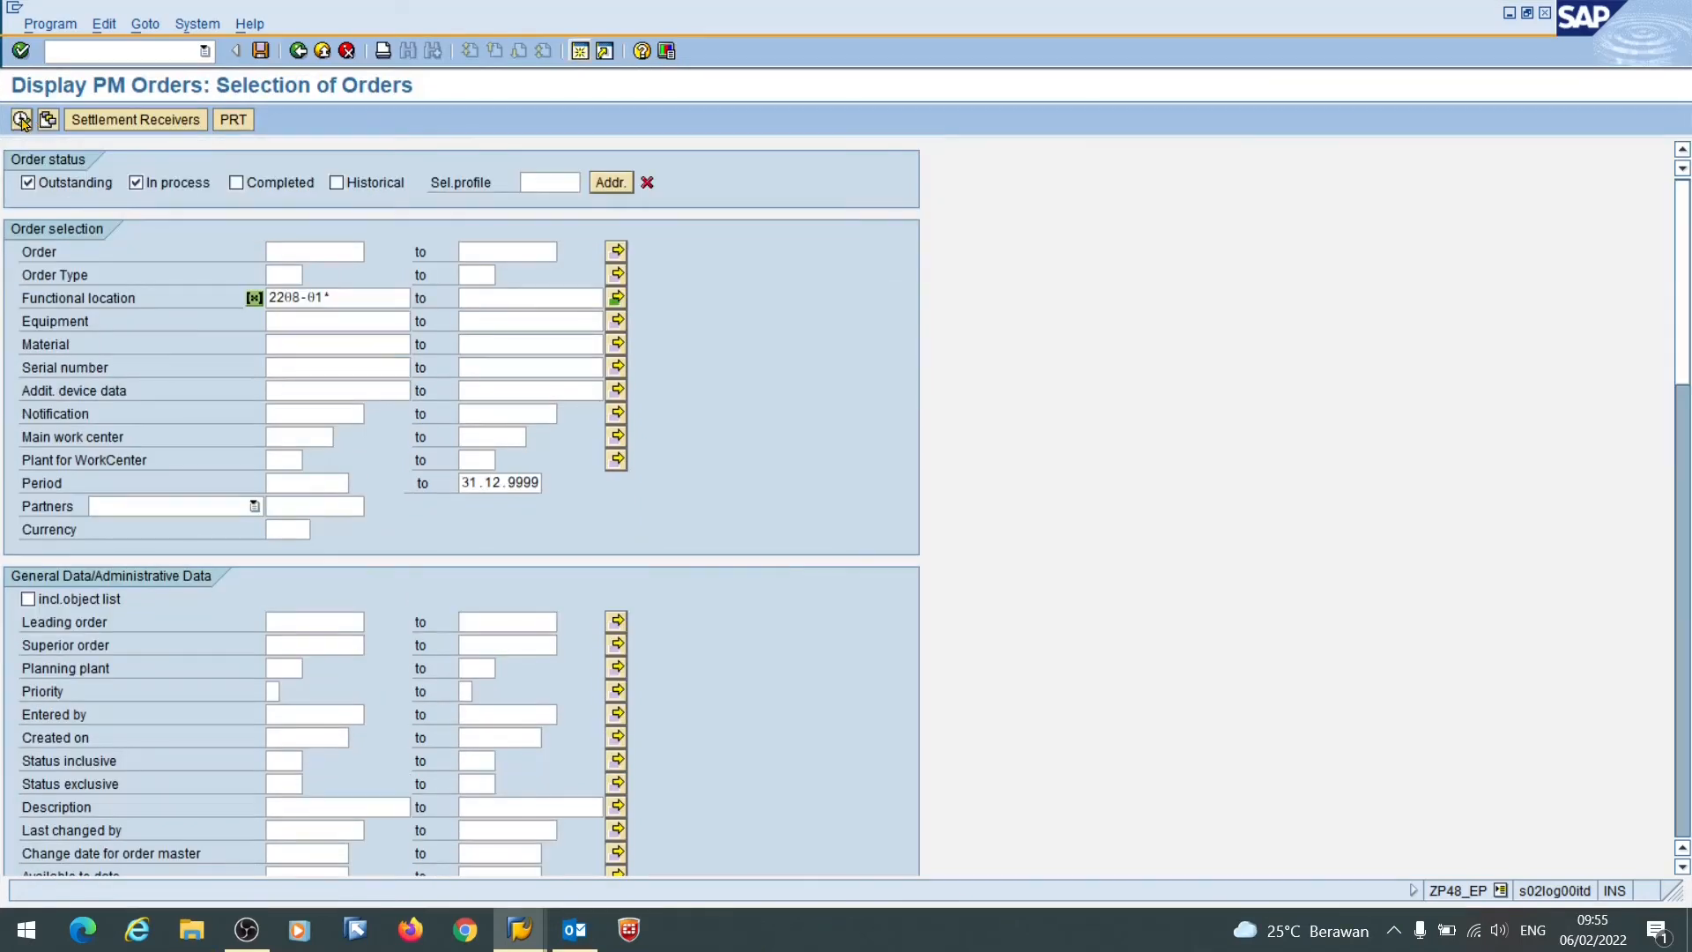
- Execute the order selection and bring up the session window showing the list of orders
click(21, 119)
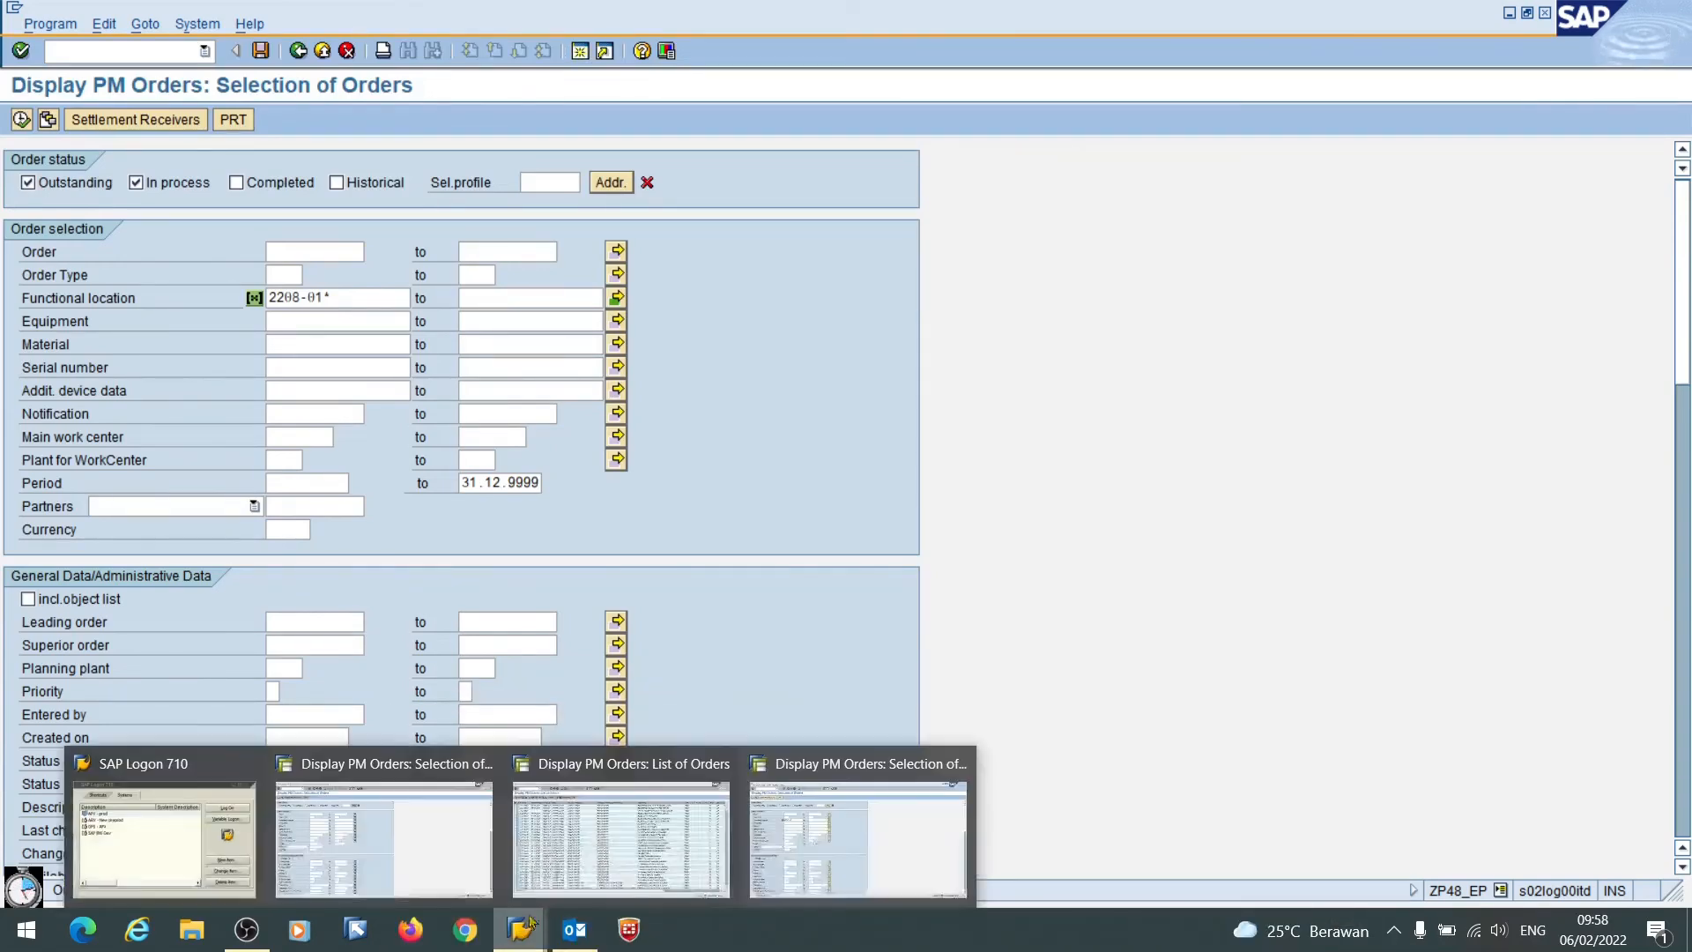
click(527, 829)
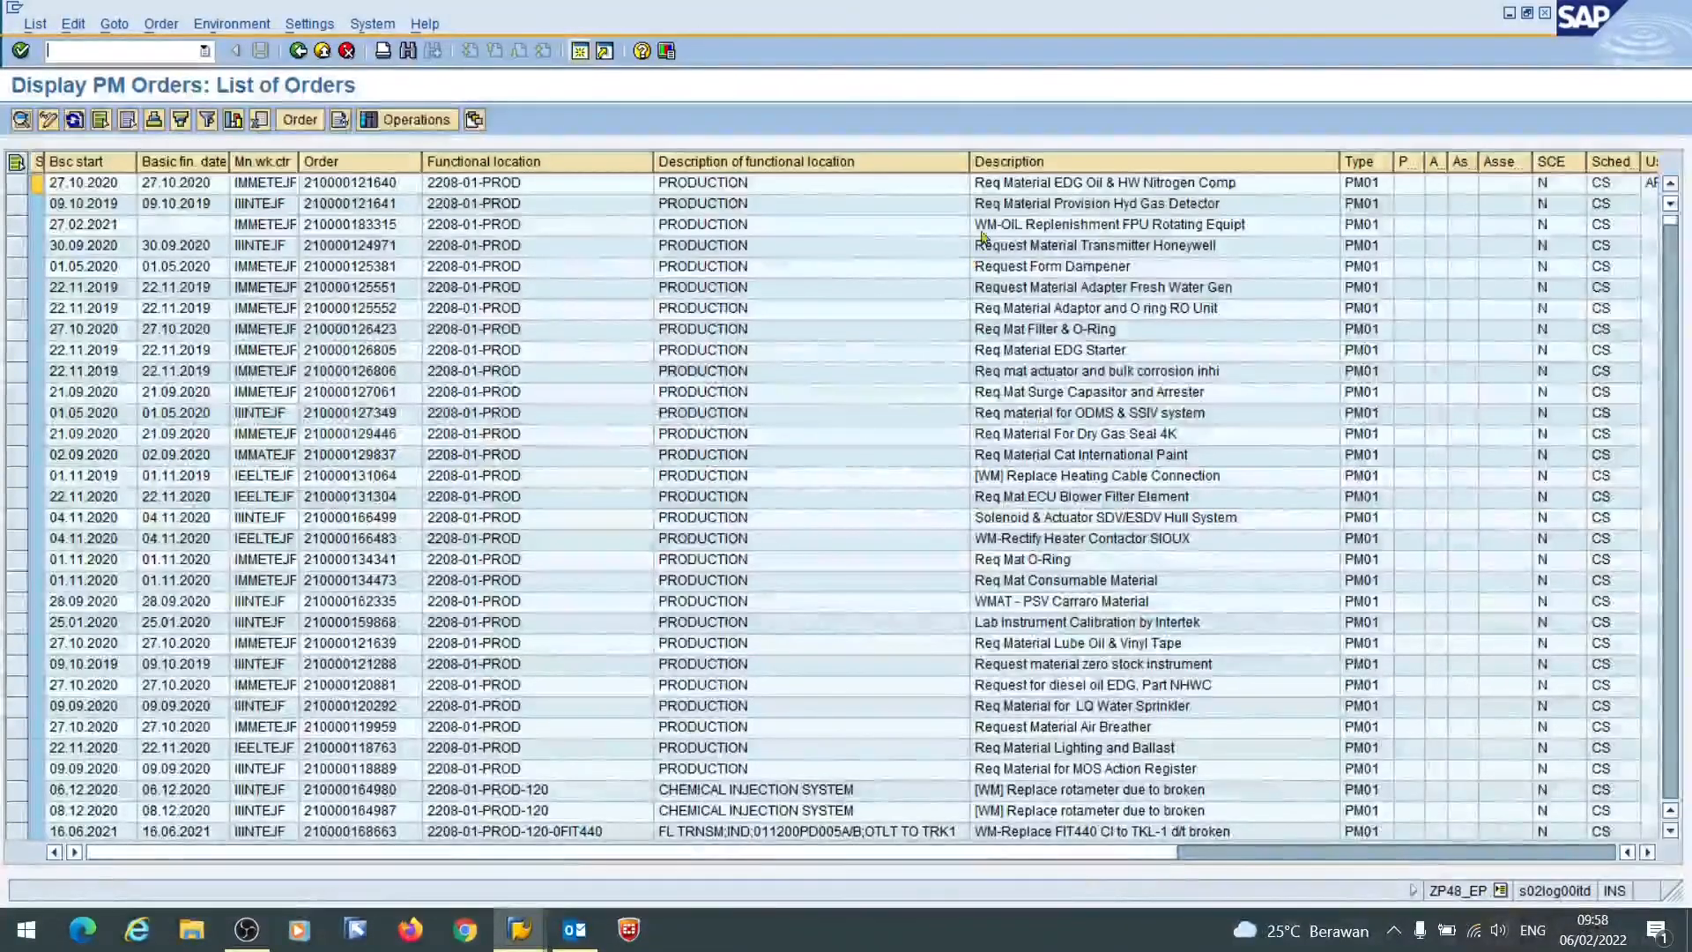
click(967, 182)
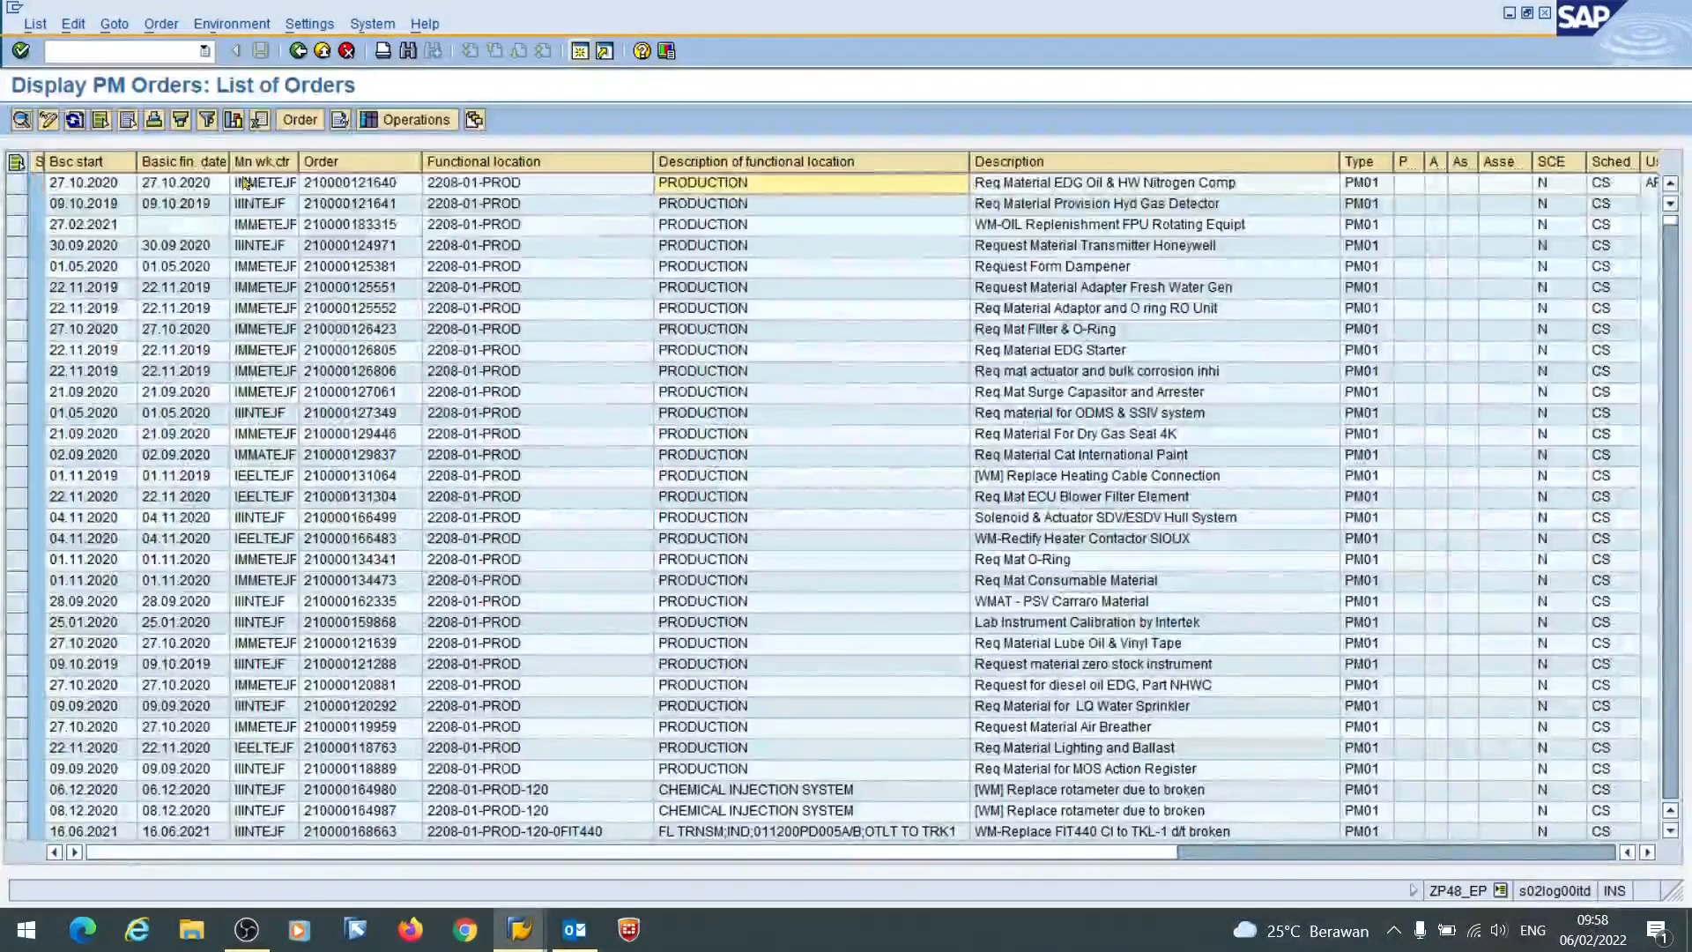
- Widen the main work center and basic finish date columns in the order list so their full headings fit
drag(300, 165, 330, 165)
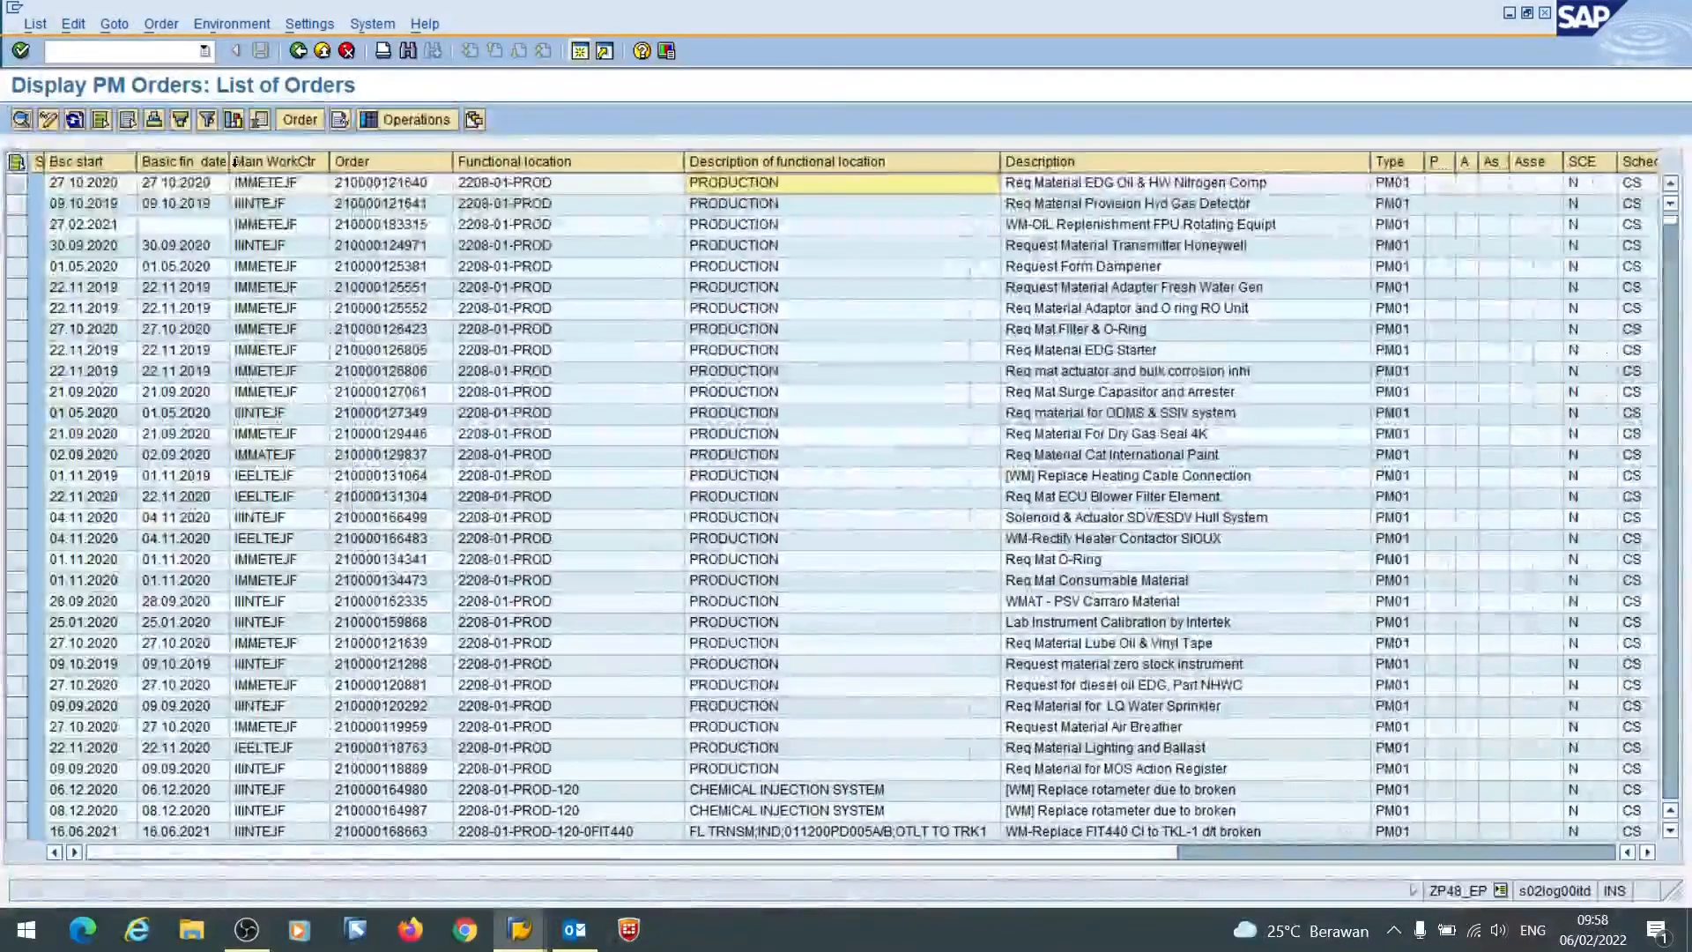
click(253, 172)
drag(229, 161, 265, 163)
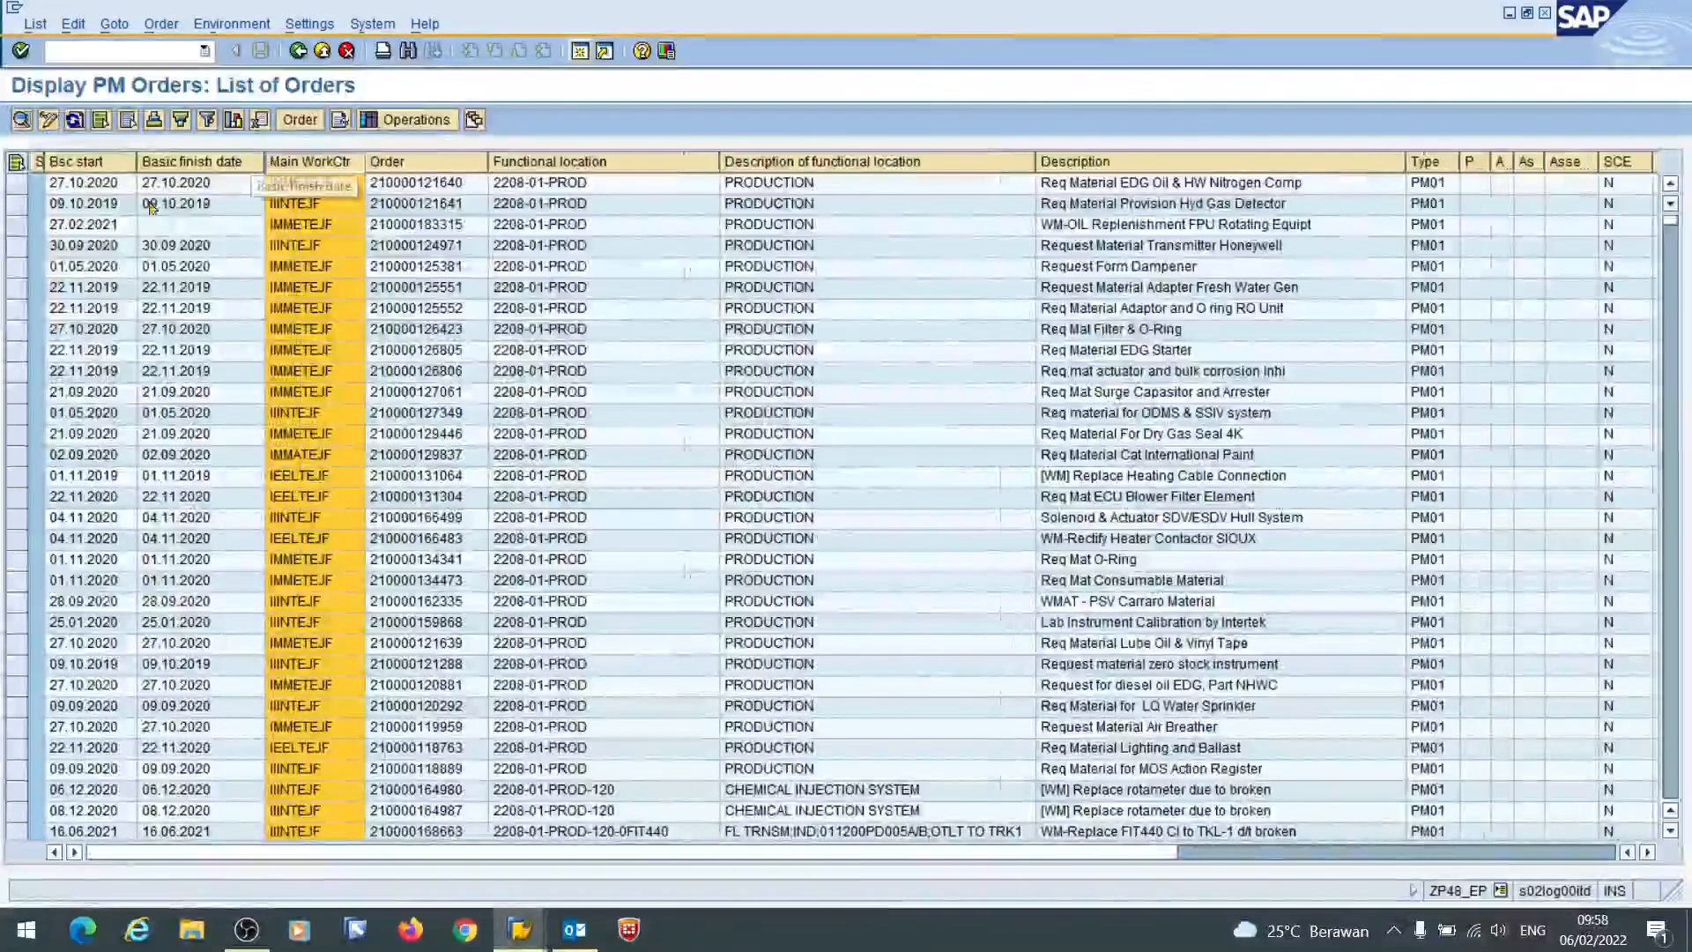
click(409, 227)
click(586, 267)
click(928, 293)
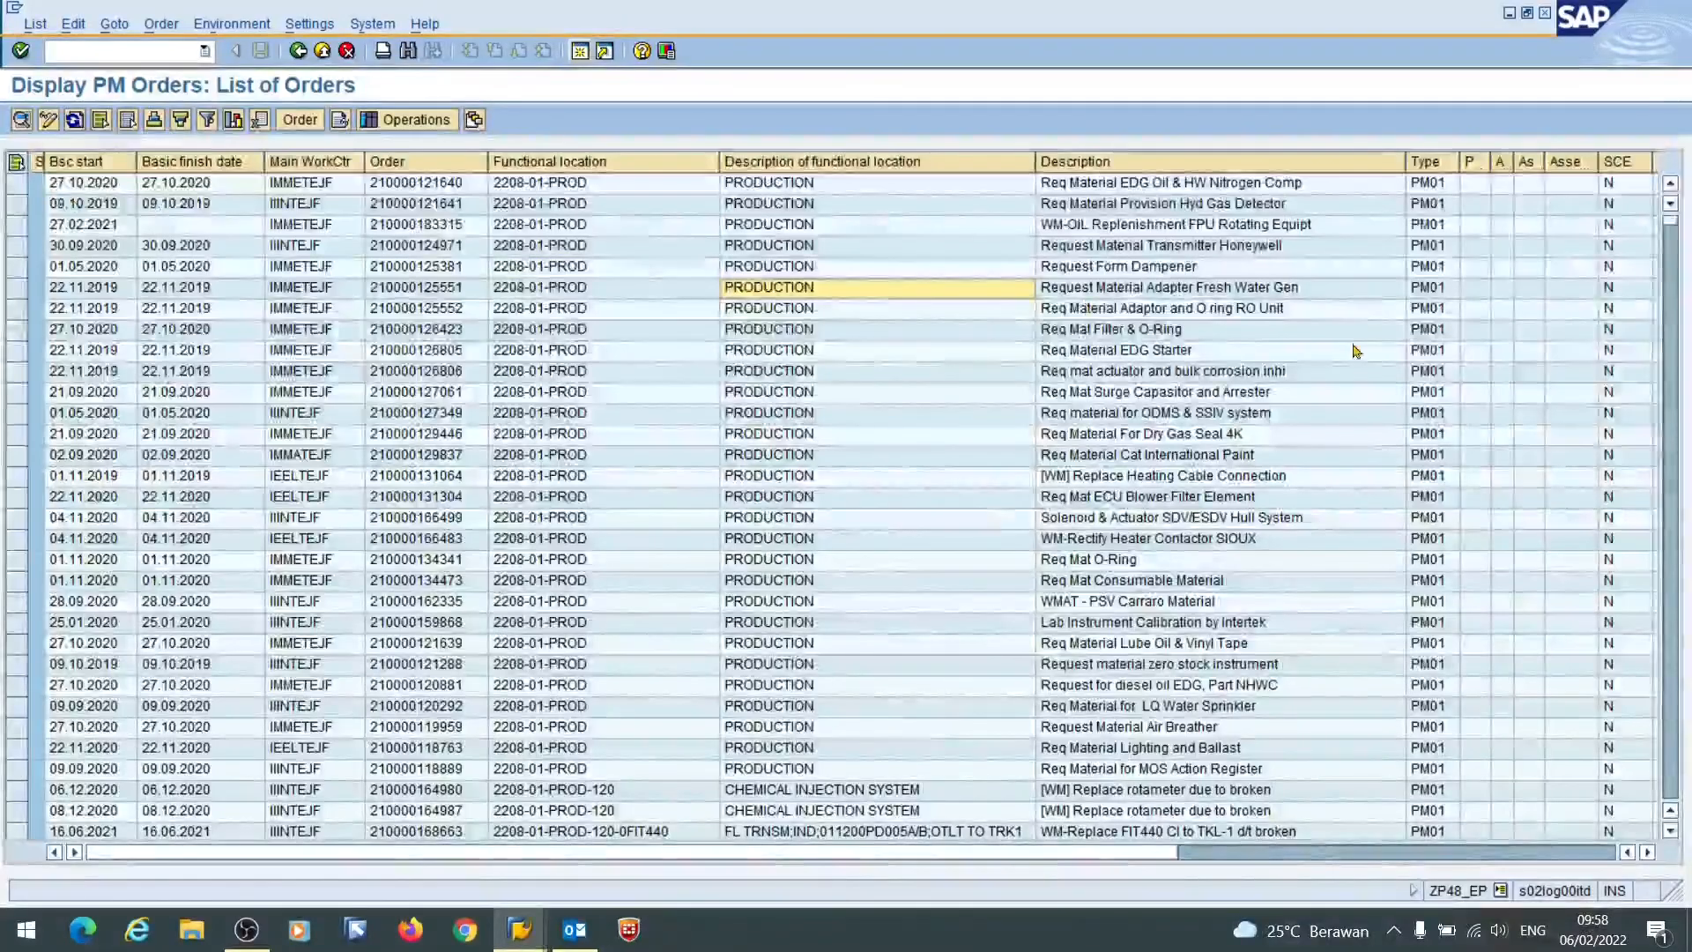
- Widen the SCE and Scheduled/Unscheduled columns further along the order list
click(1648, 853)
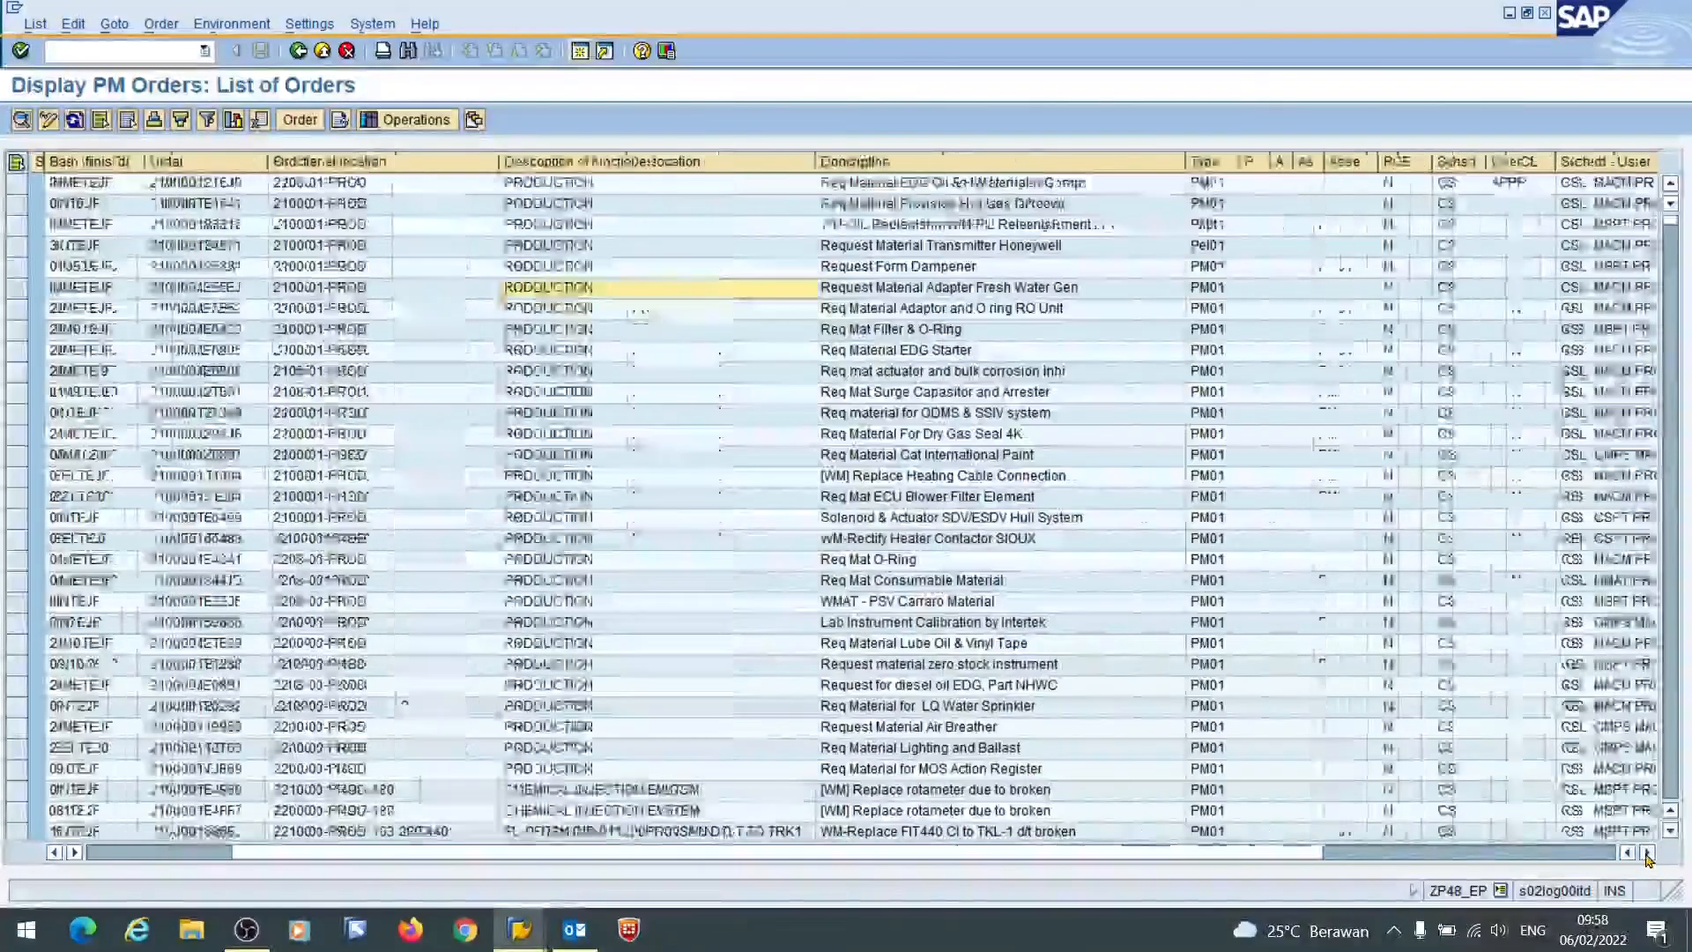
click(1647, 853)
mouse_move(979, 162)
mouse_down()
mouse_move(1080, 171)
mouse_move(995, 164)
mouse_up()
click(970, 226)
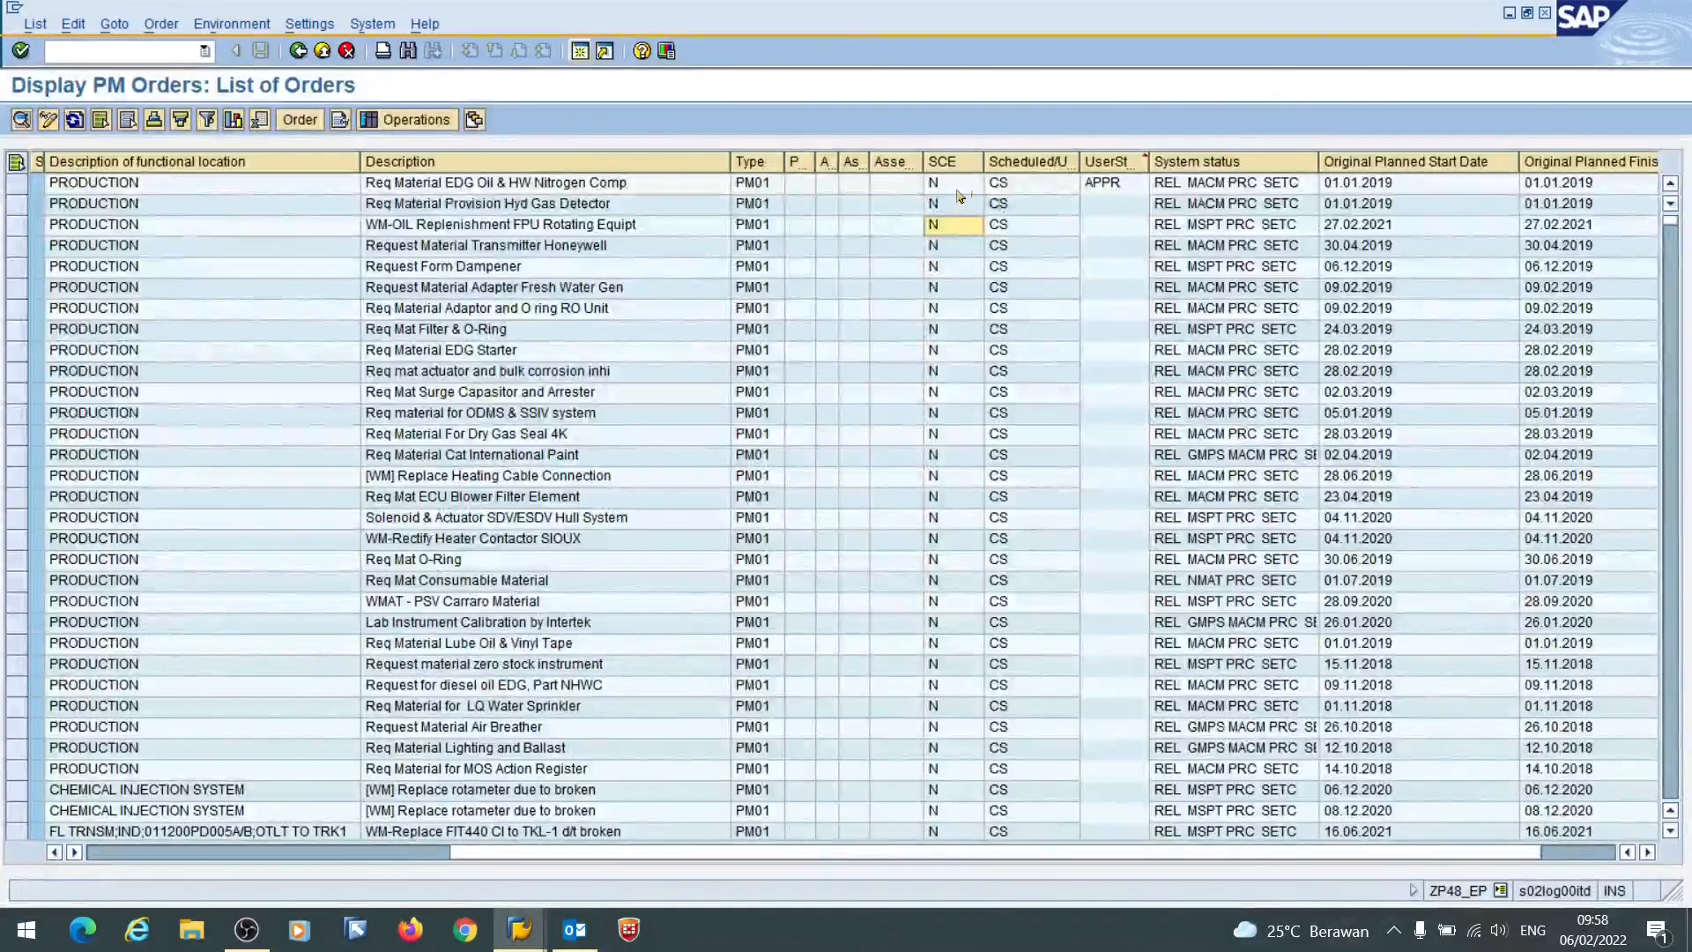
drag(1077, 170, 1136, 186)
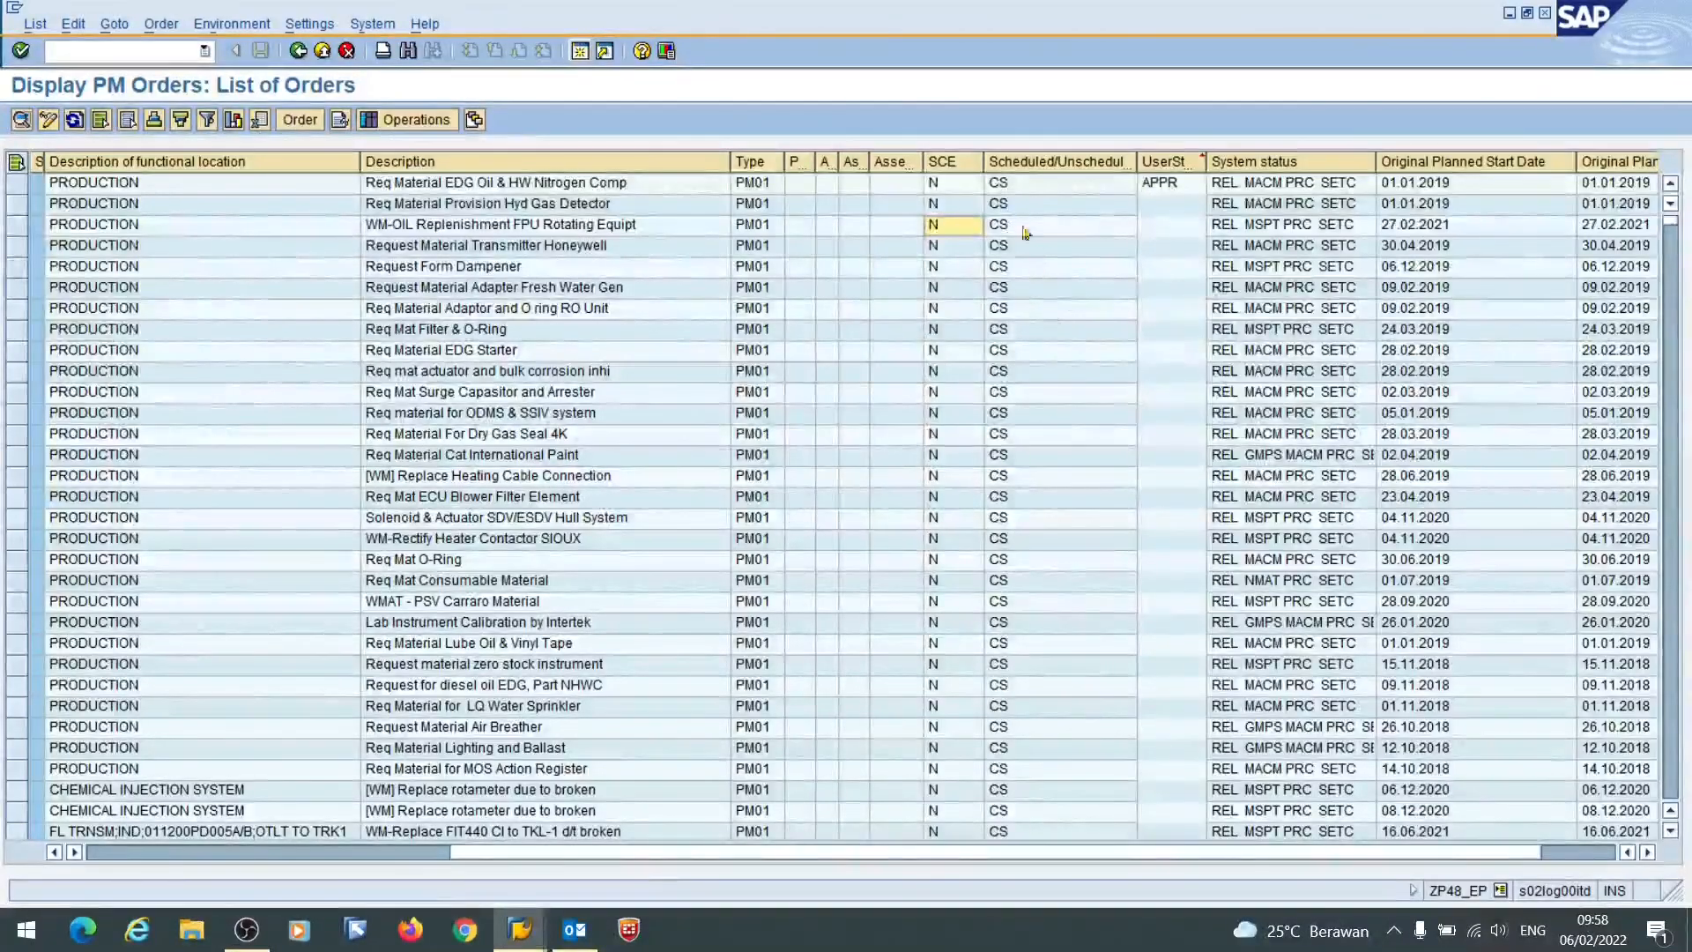
- Select all orders in the list and save them to a file in Spreadsheet format
scroll(1041, 304, down, 10)
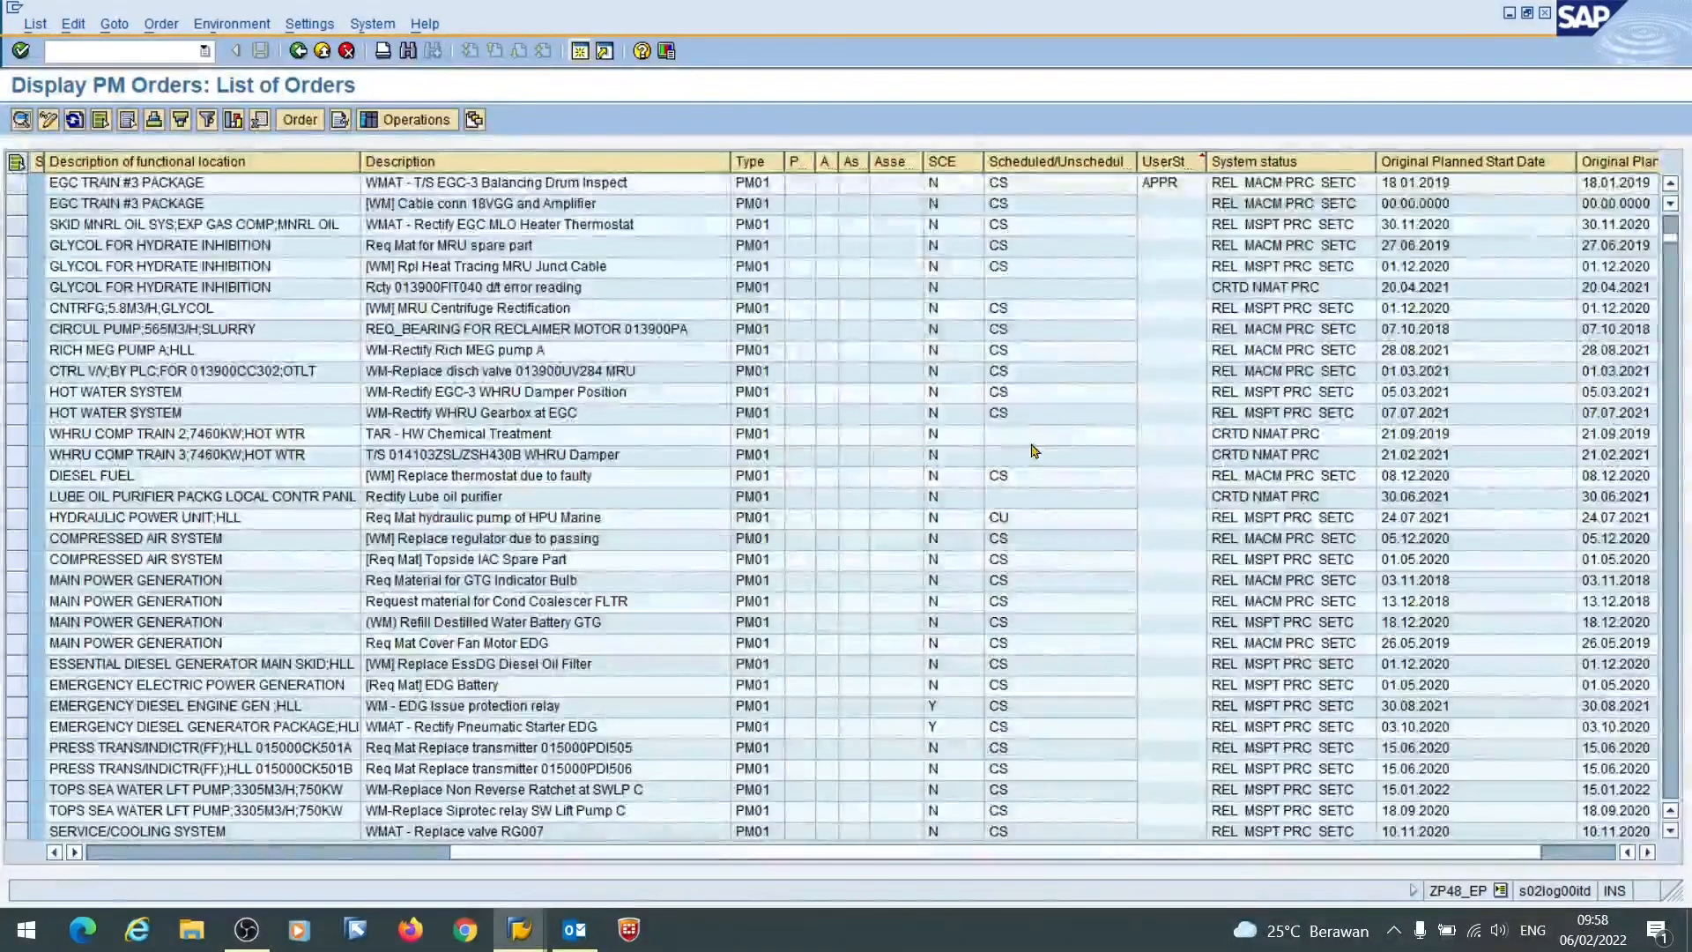
scroll(1029, 446, down, 10)
click(99, 853)
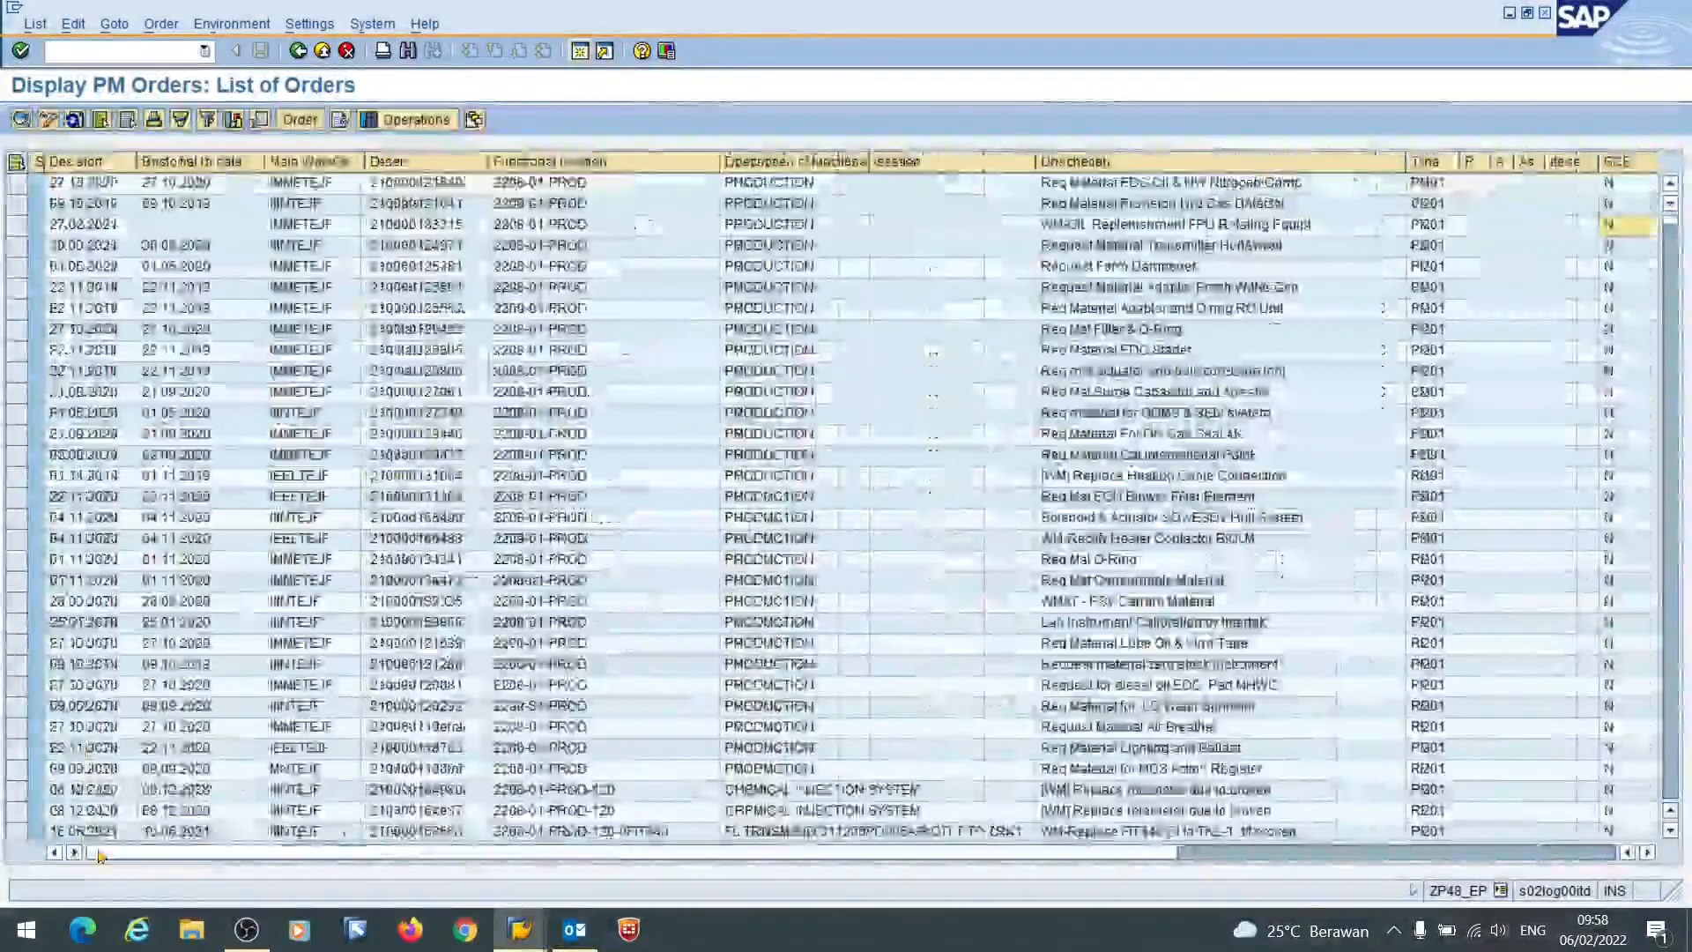
click(14, 162)
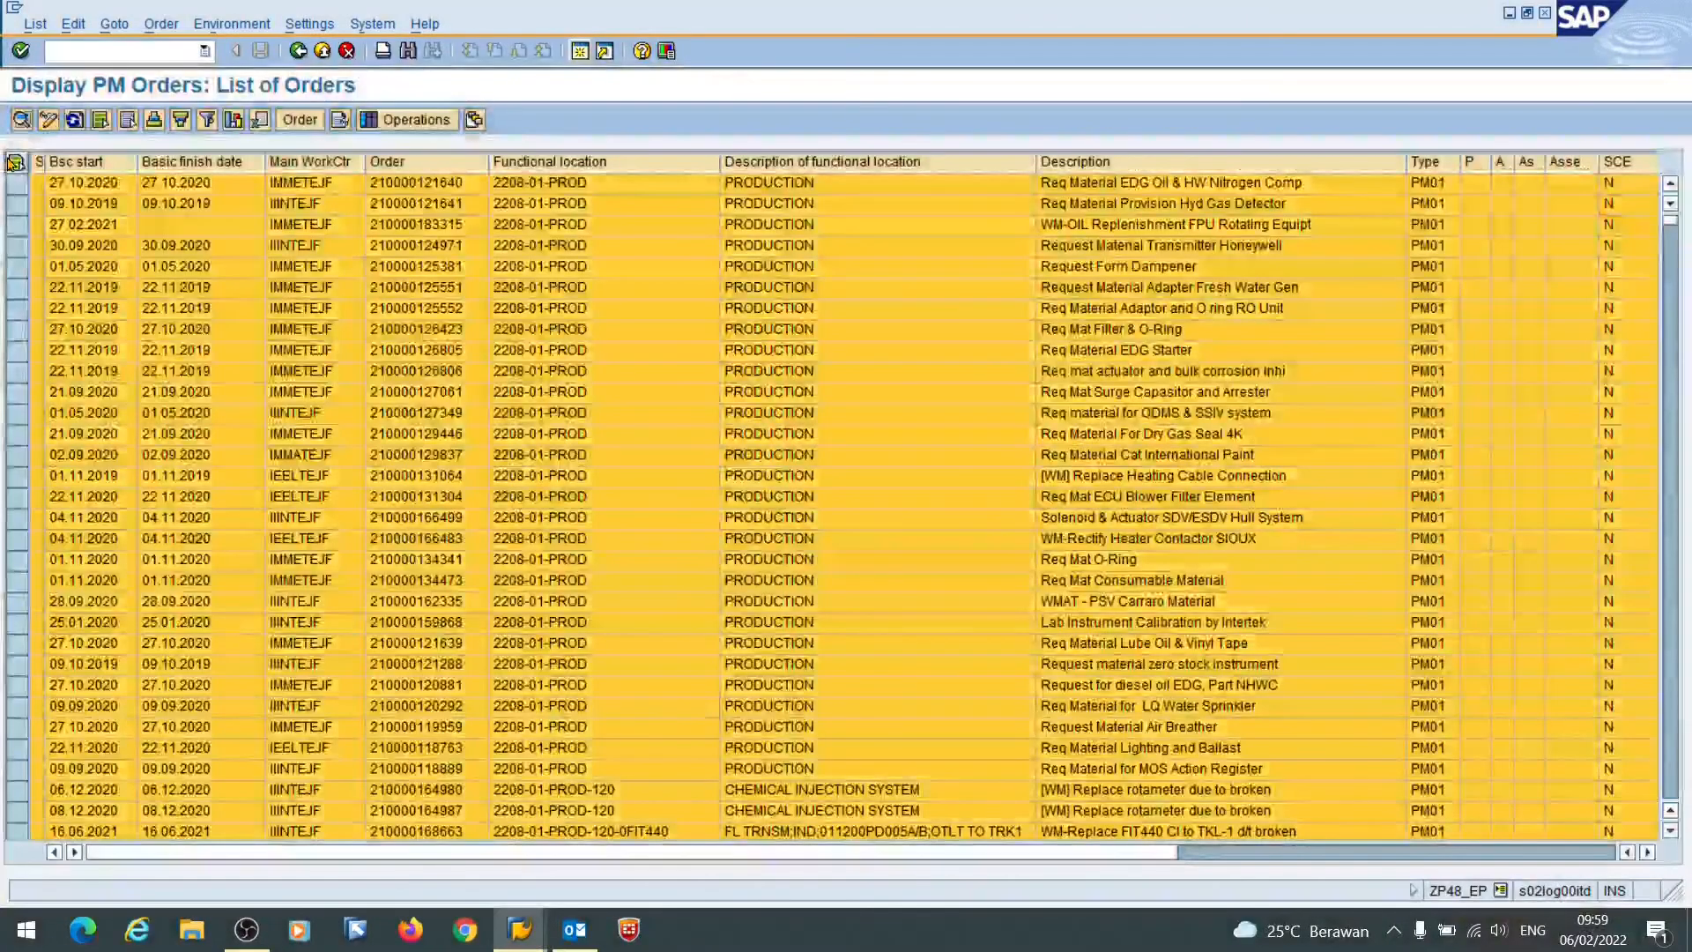
click(27, 29)
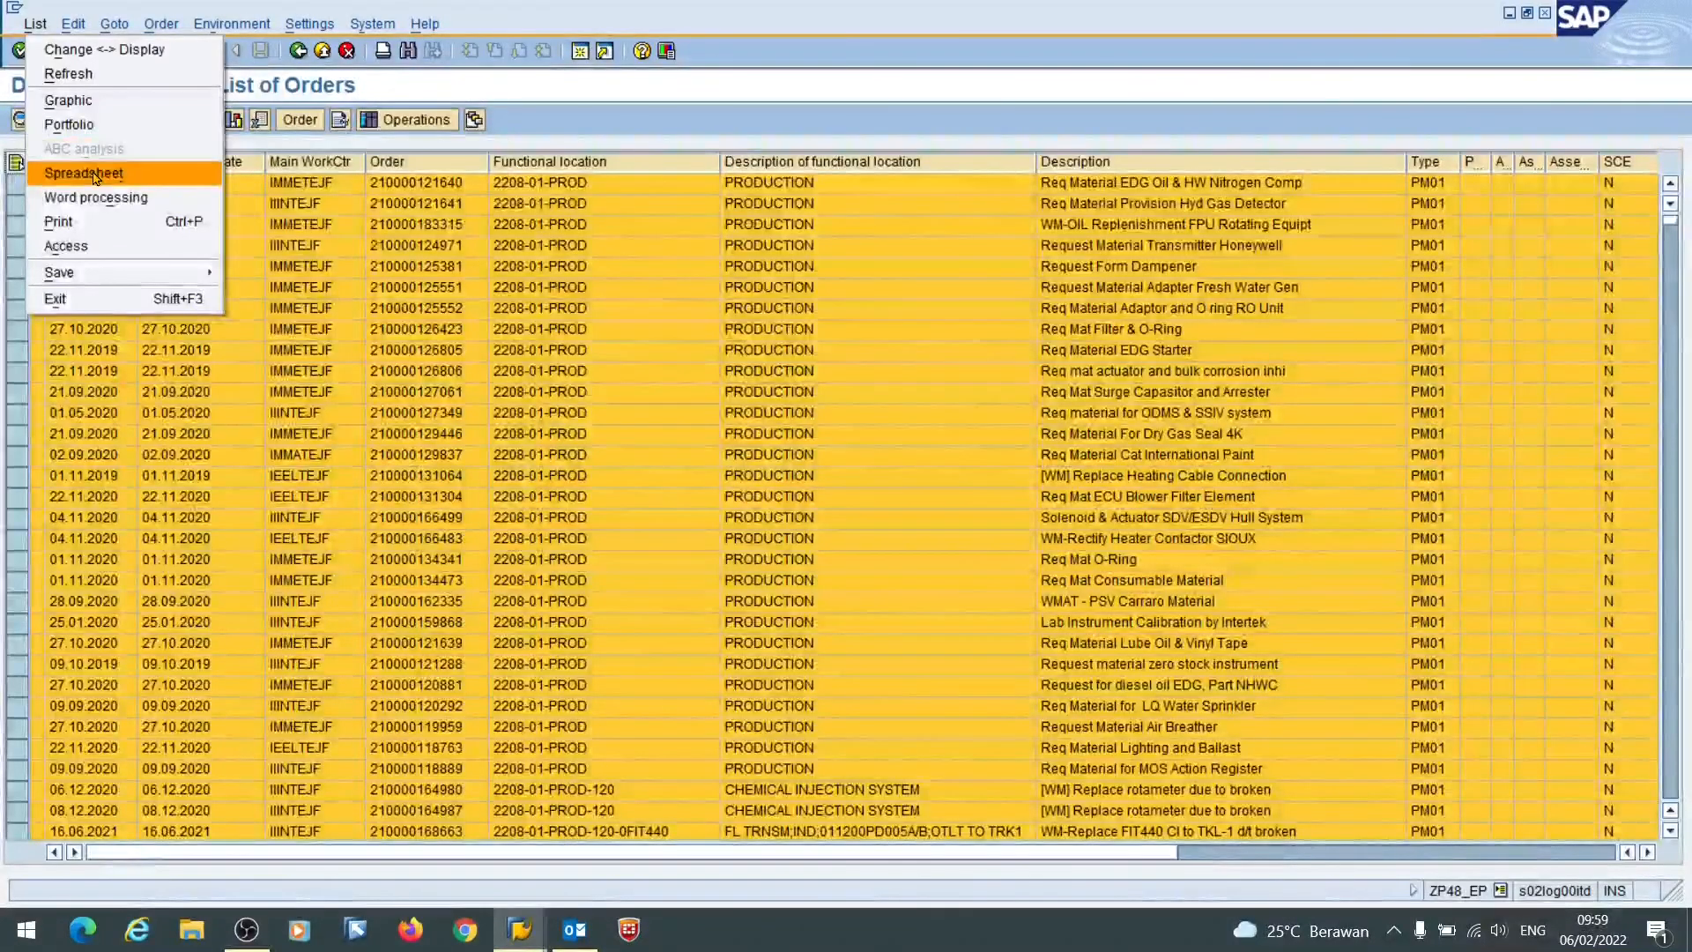
mouse_move(61, 272)
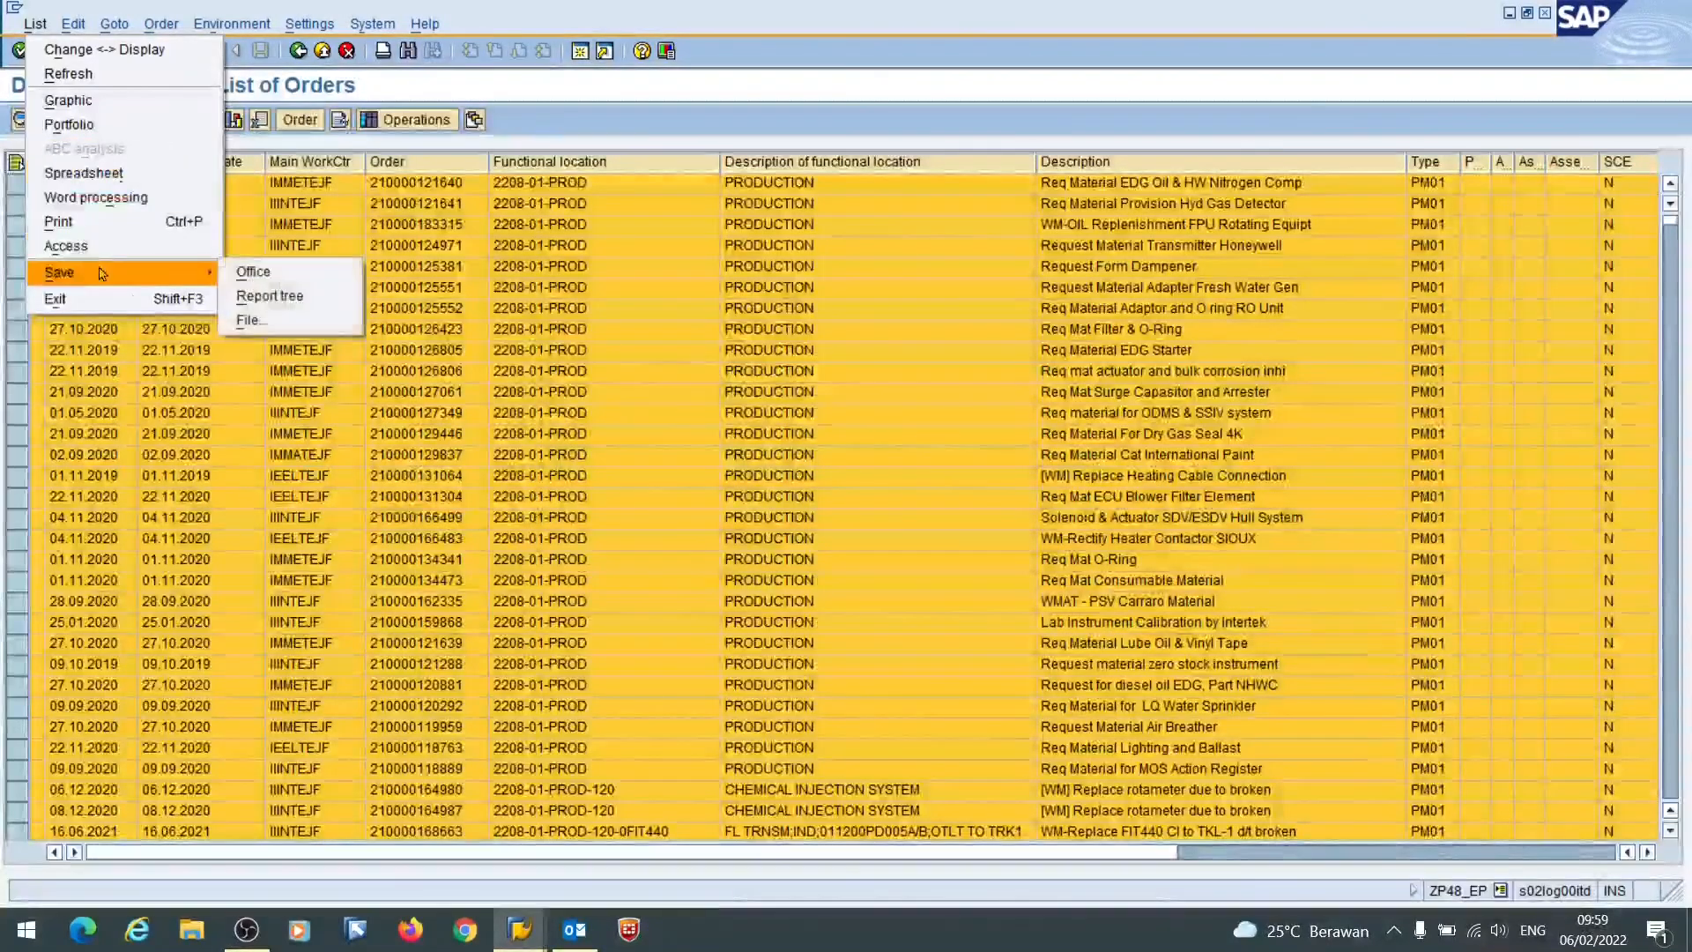
click(297, 331)
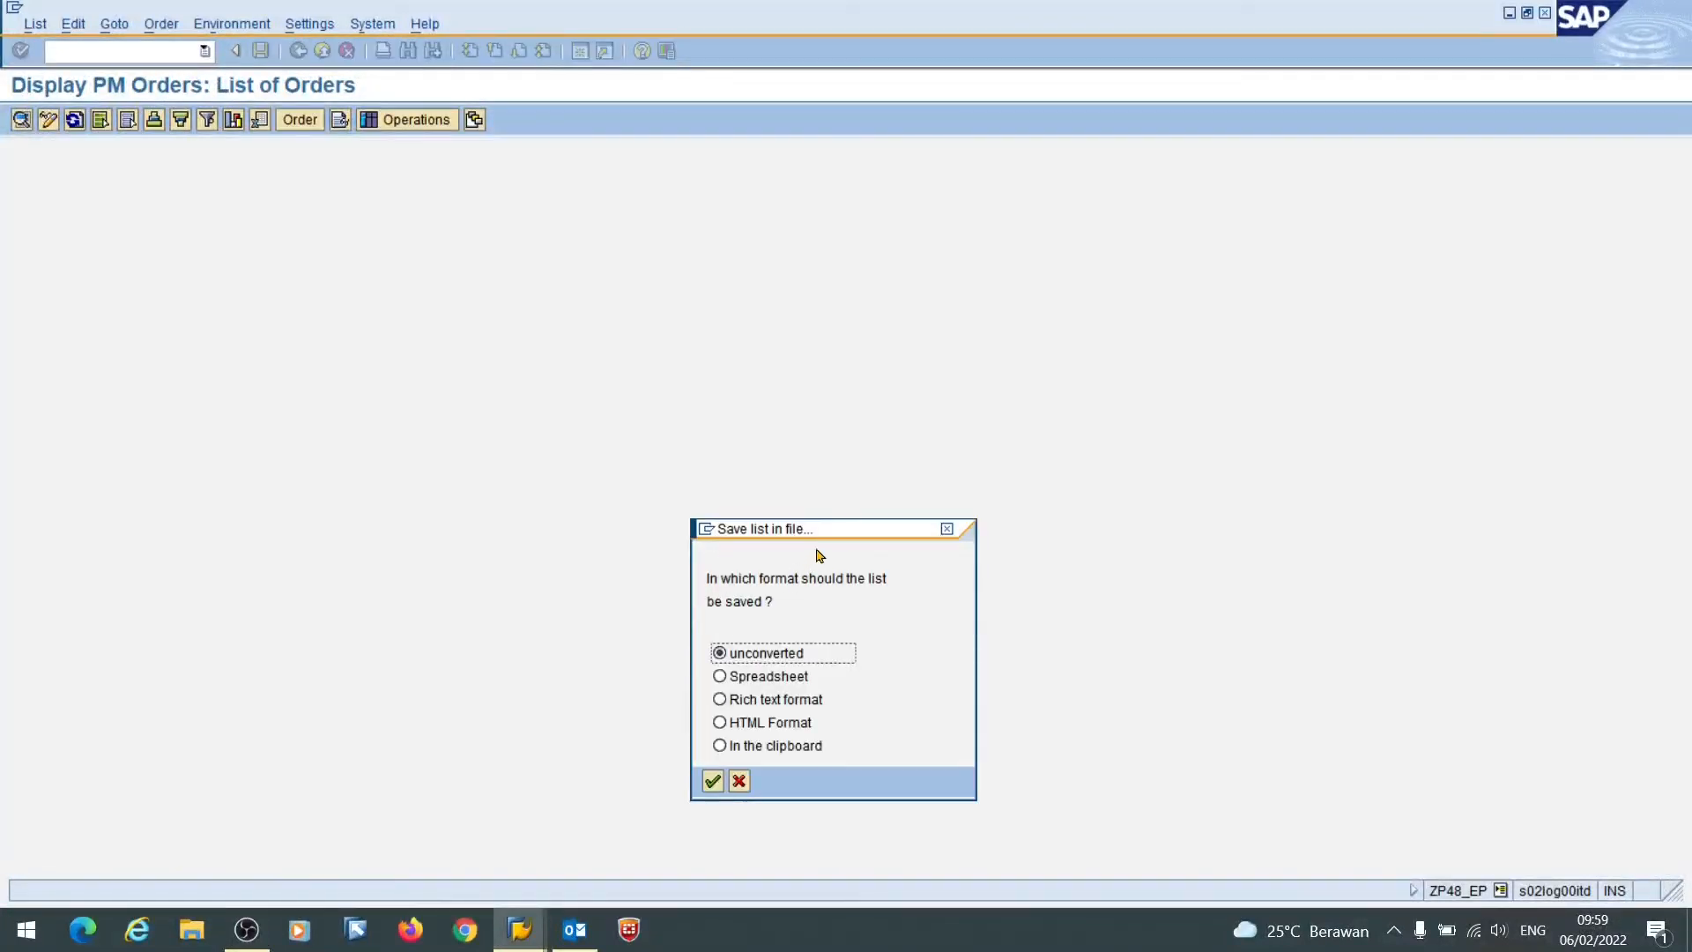
drag(820, 556, 714, 448)
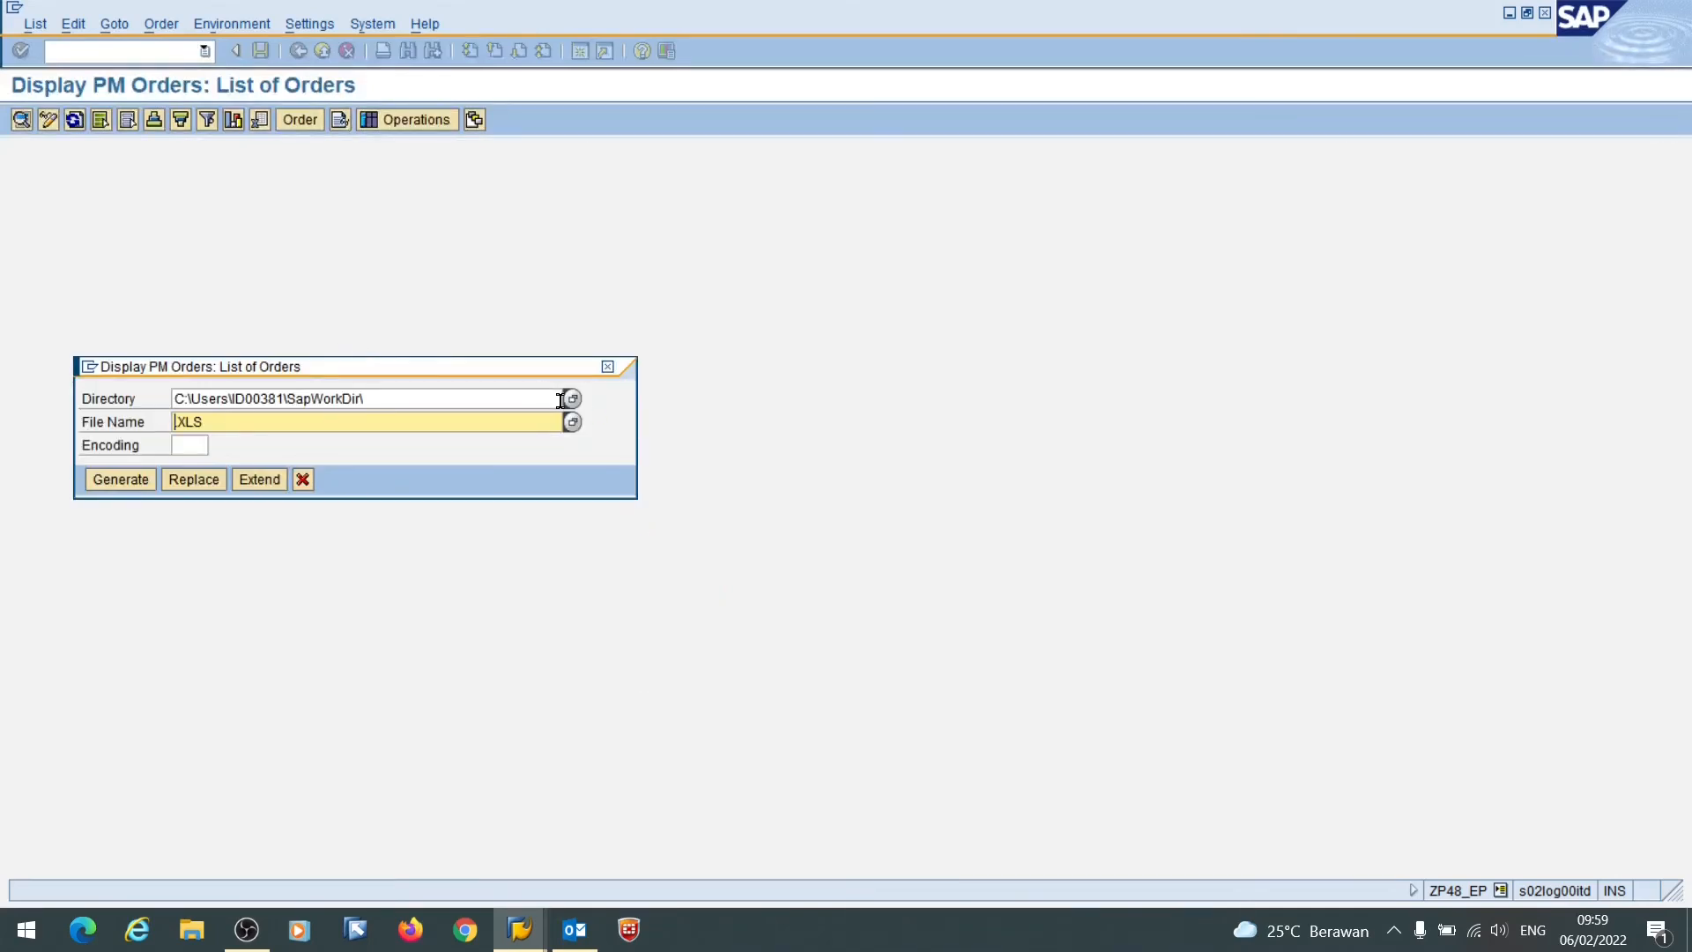
- Set the export's save location to D:\CMMS\Backup Field Scheduler\Draft WLA\2022
click(572, 401)
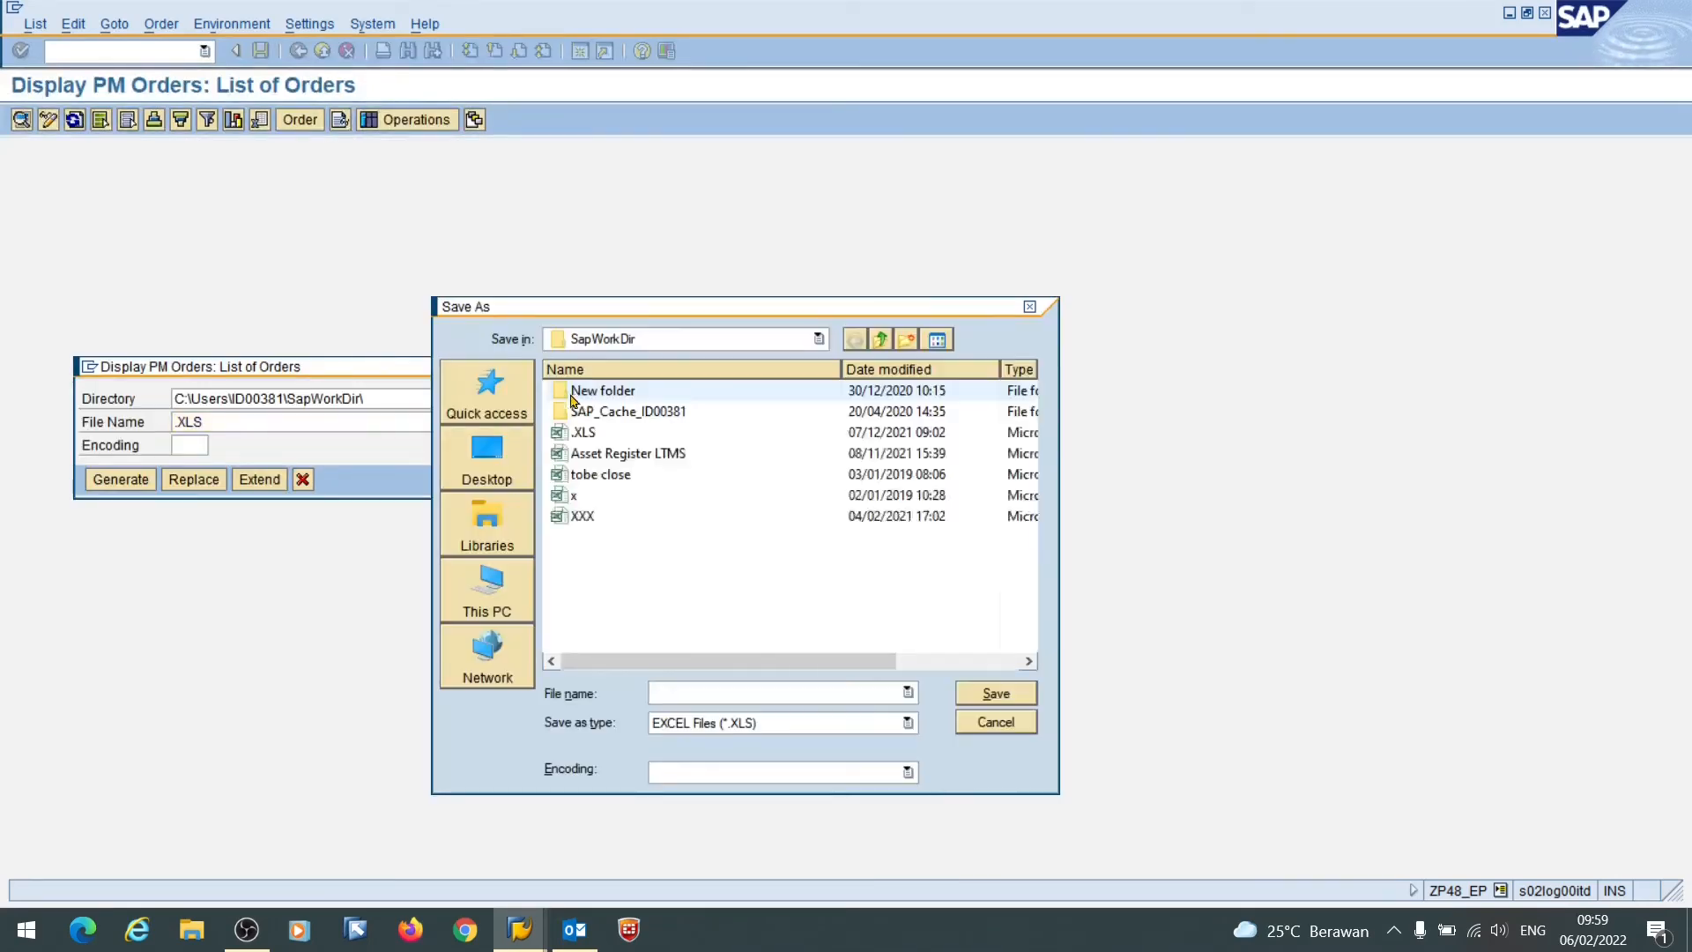
click(881, 348)
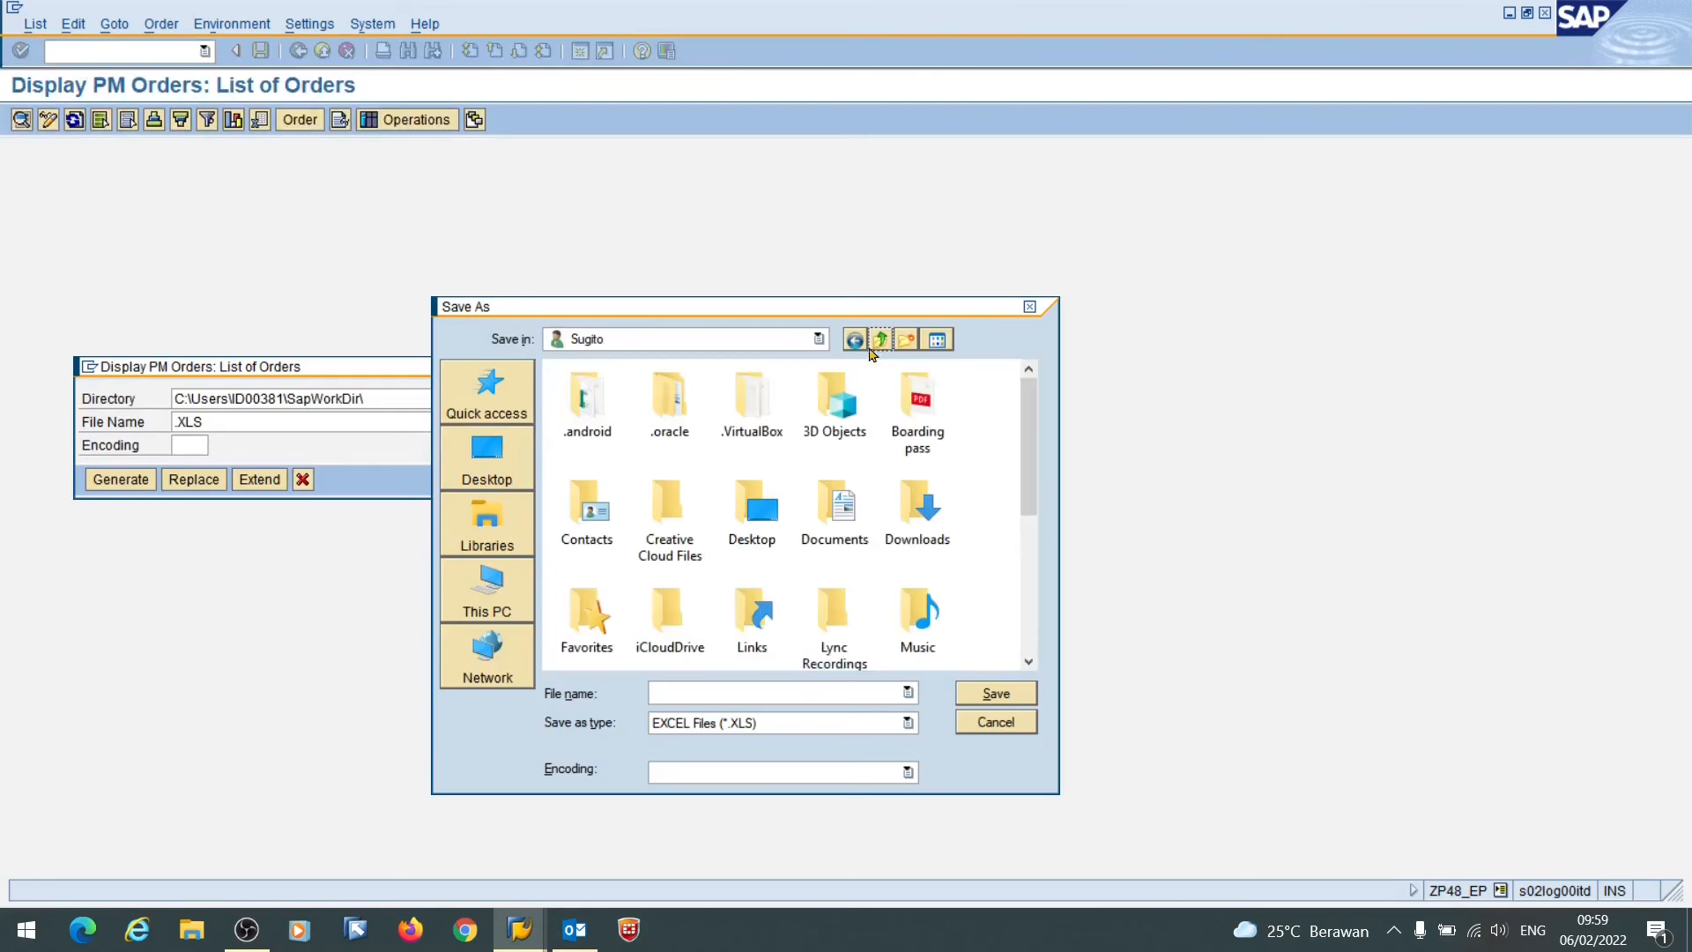
click(488, 589)
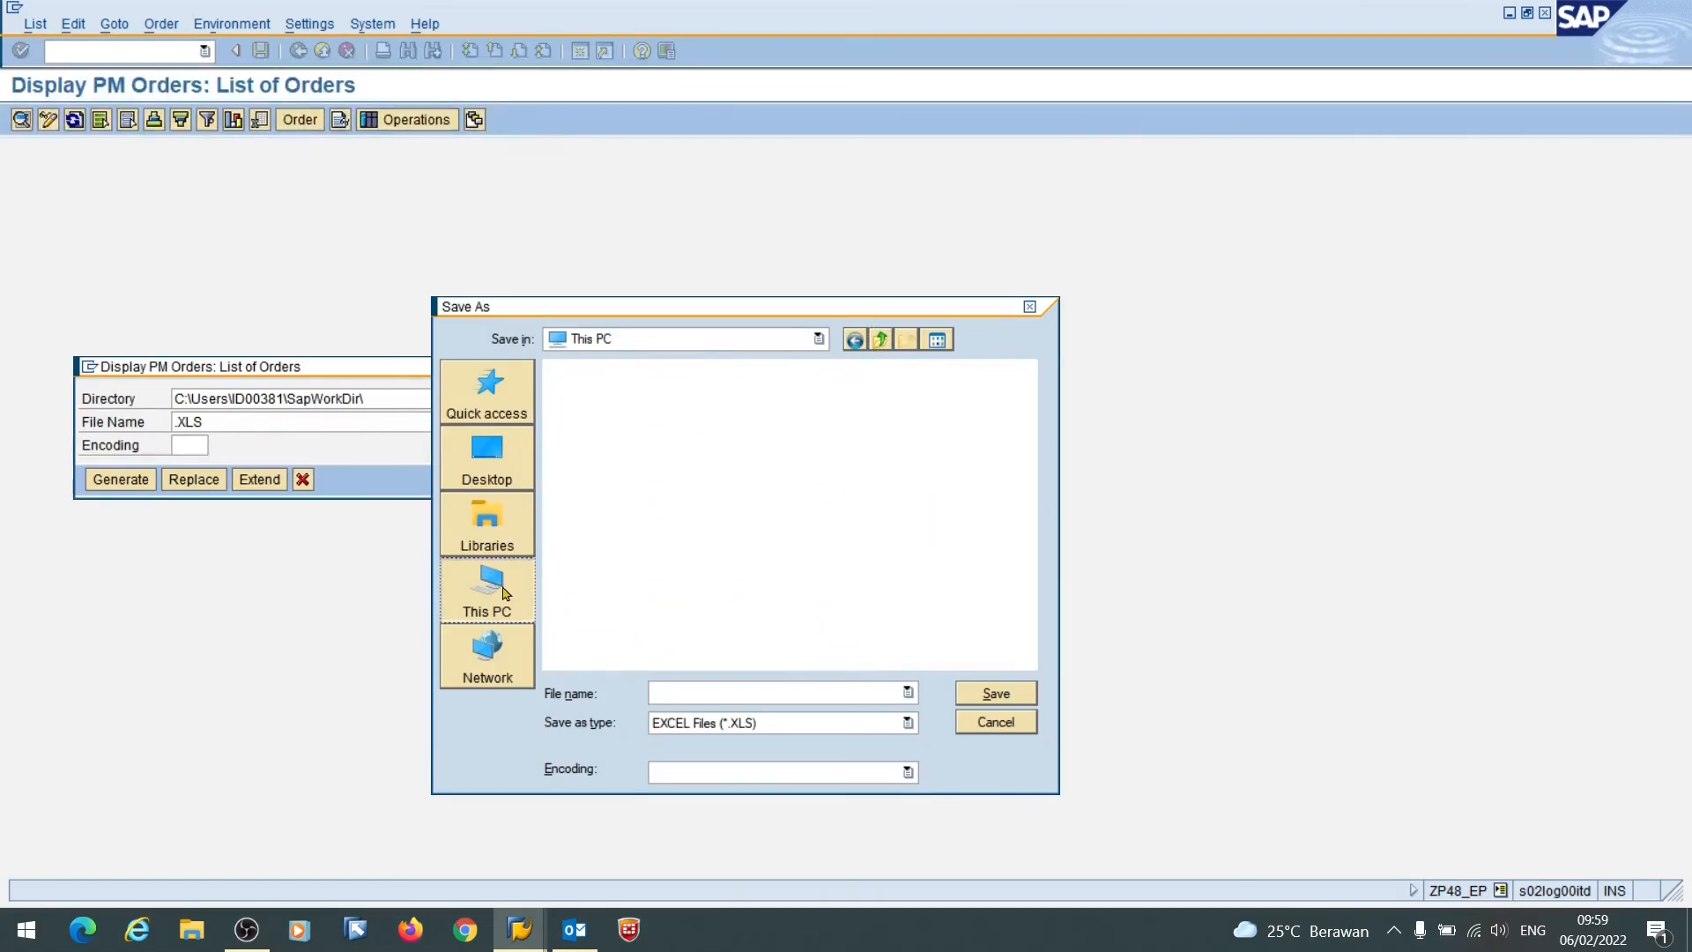
scroll(718, 467, down, 5)
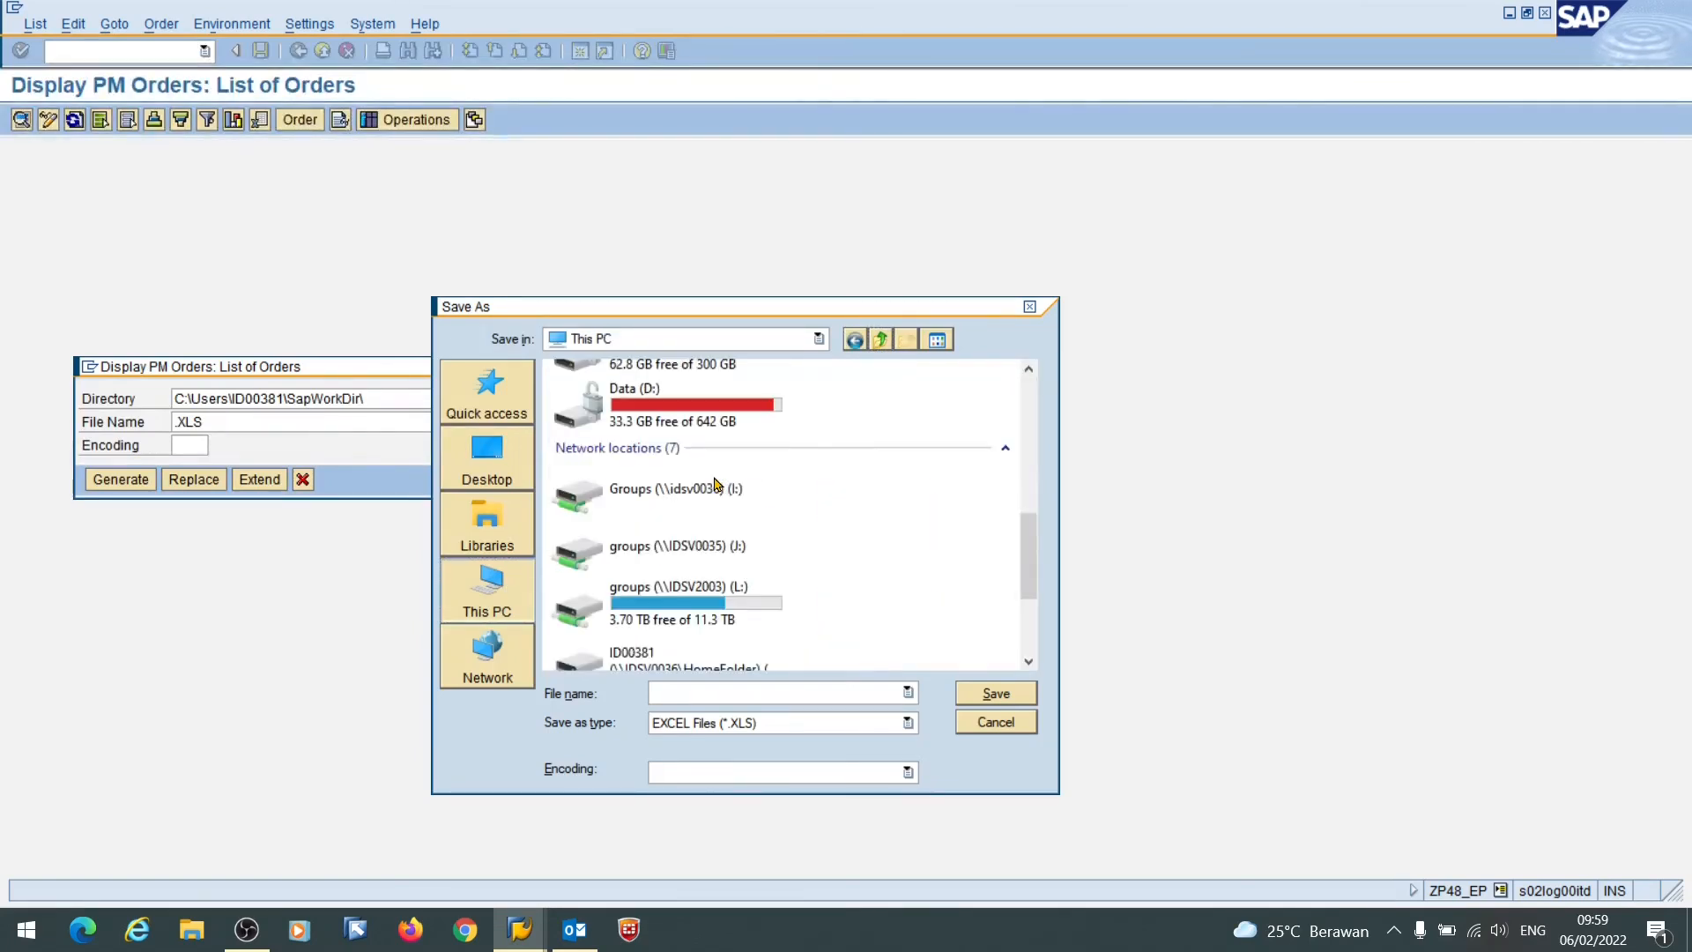
double_click(674, 398)
double_click(617, 620)
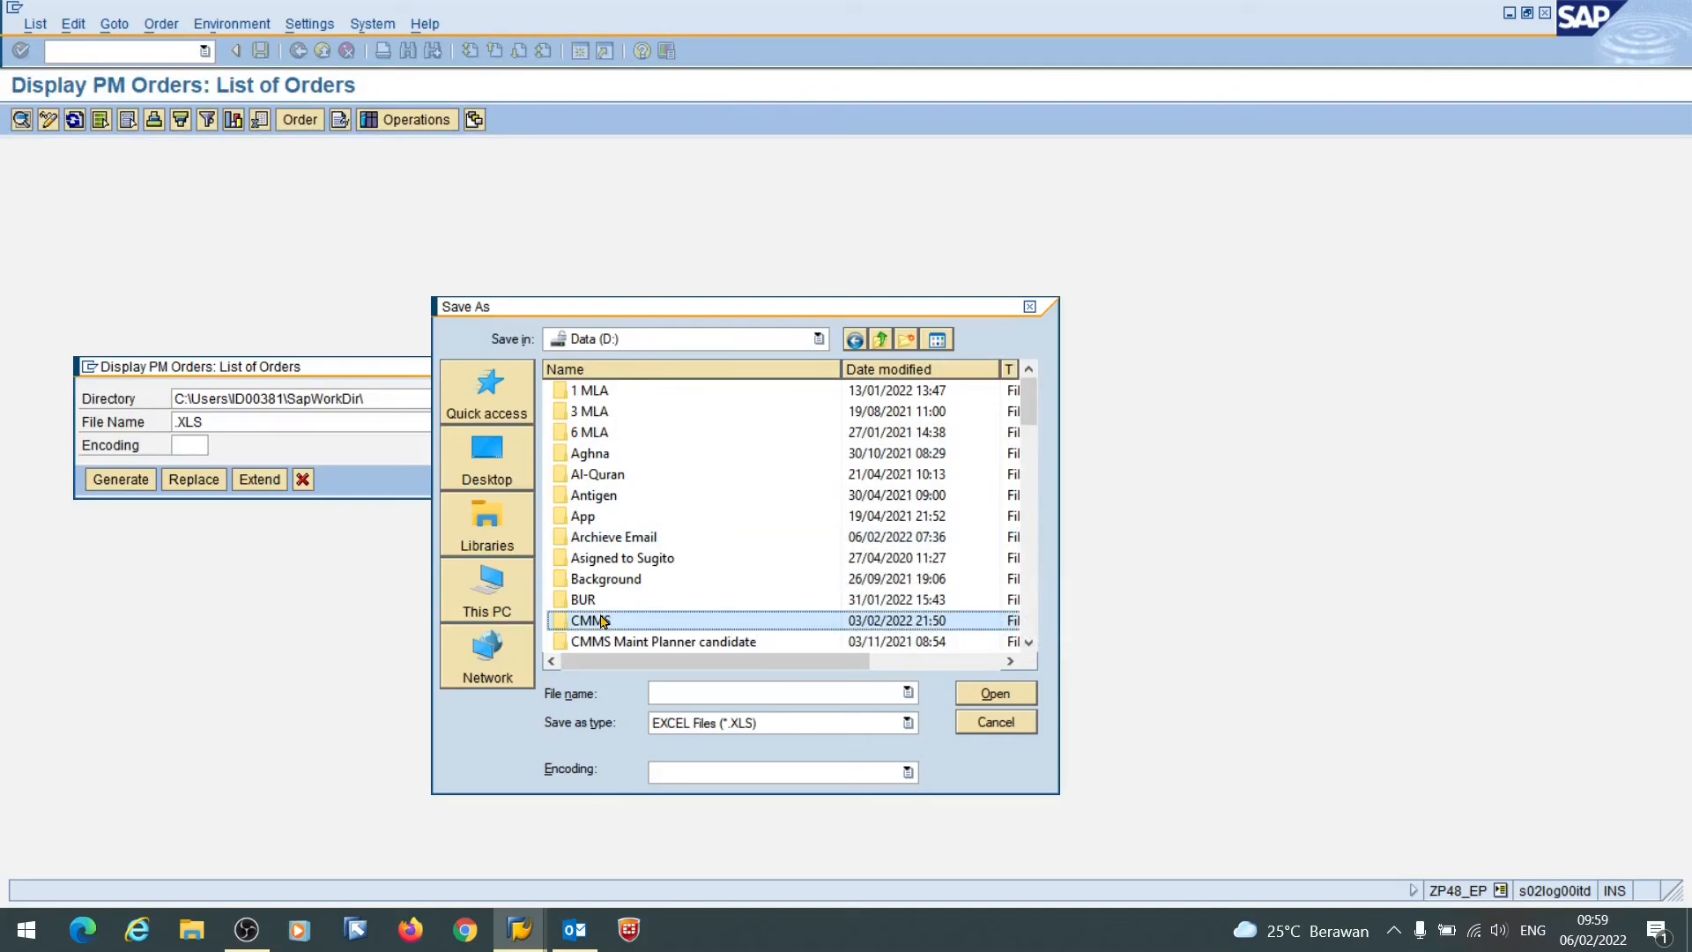
click(667, 433)
double_click(668, 433)
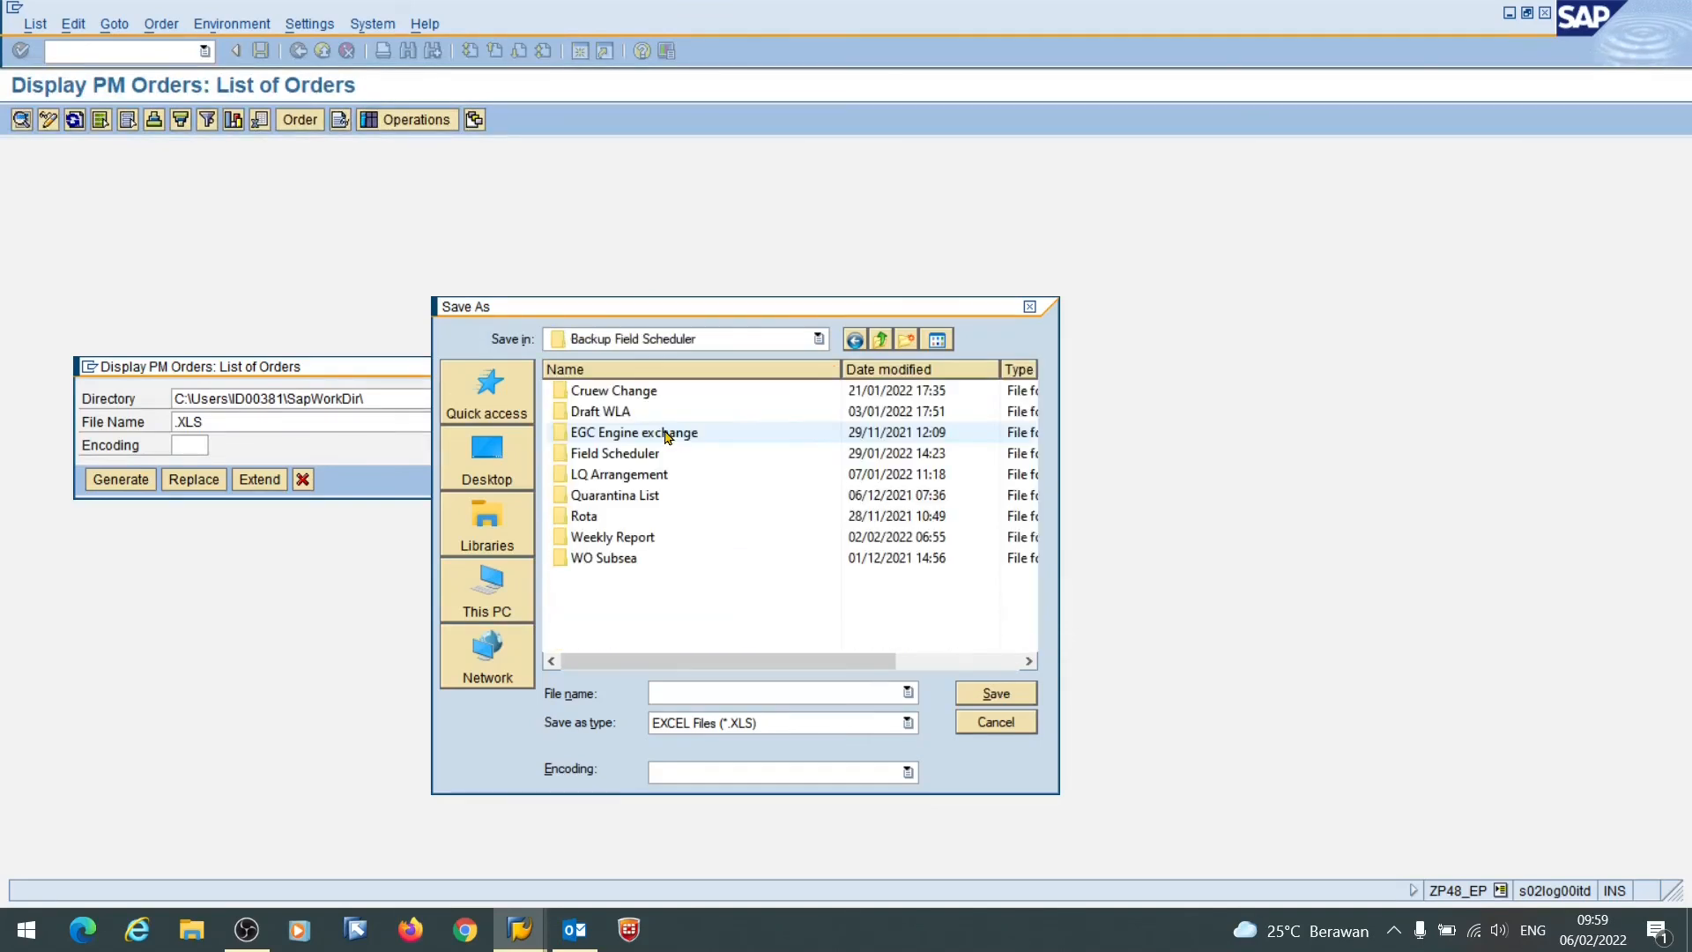
double_click(657, 412)
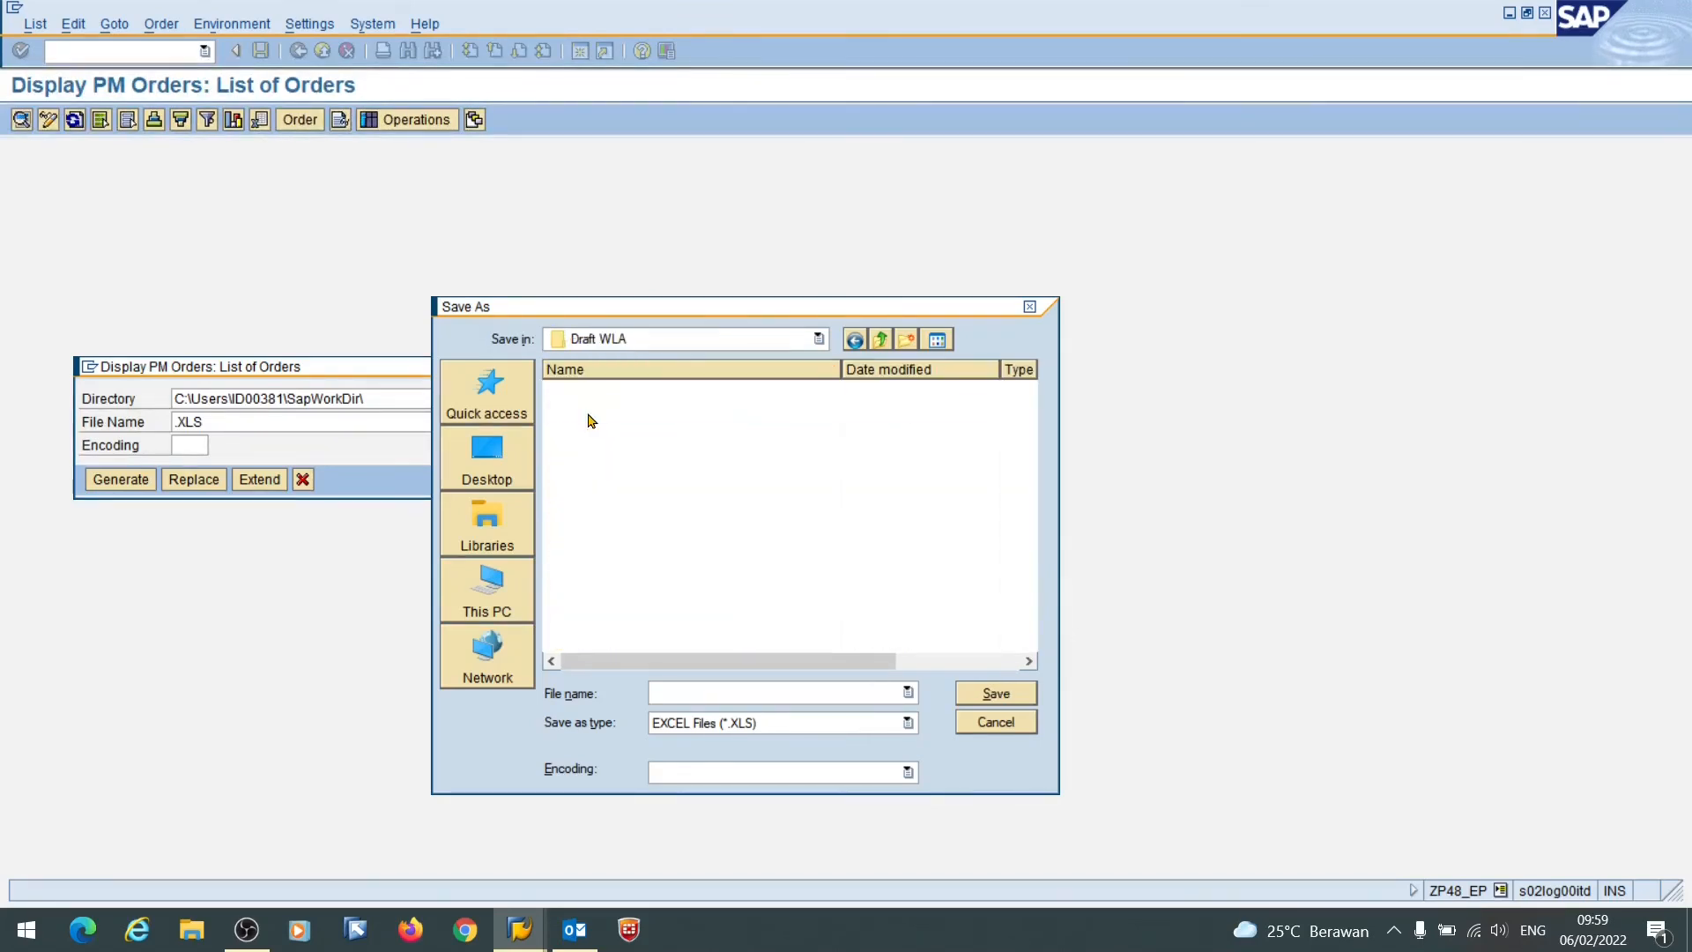
double_click(590, 413)
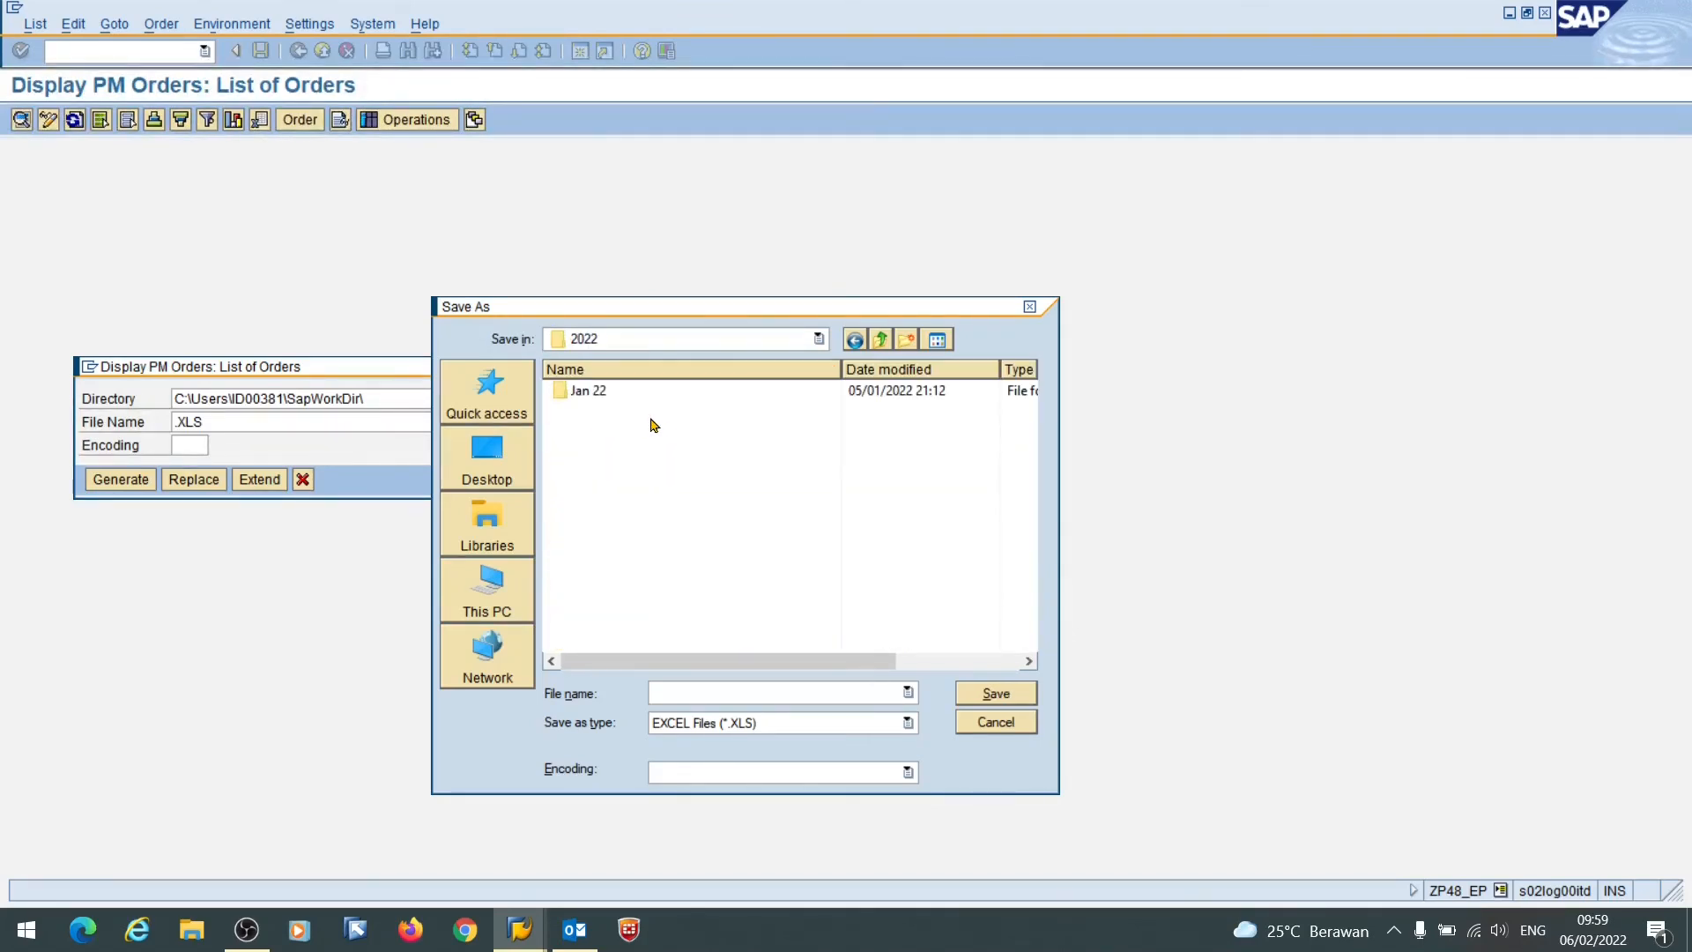
- Create a folder named Feb 22 and save the exported order list in it as 10 Feb 2022
click(904, 345)
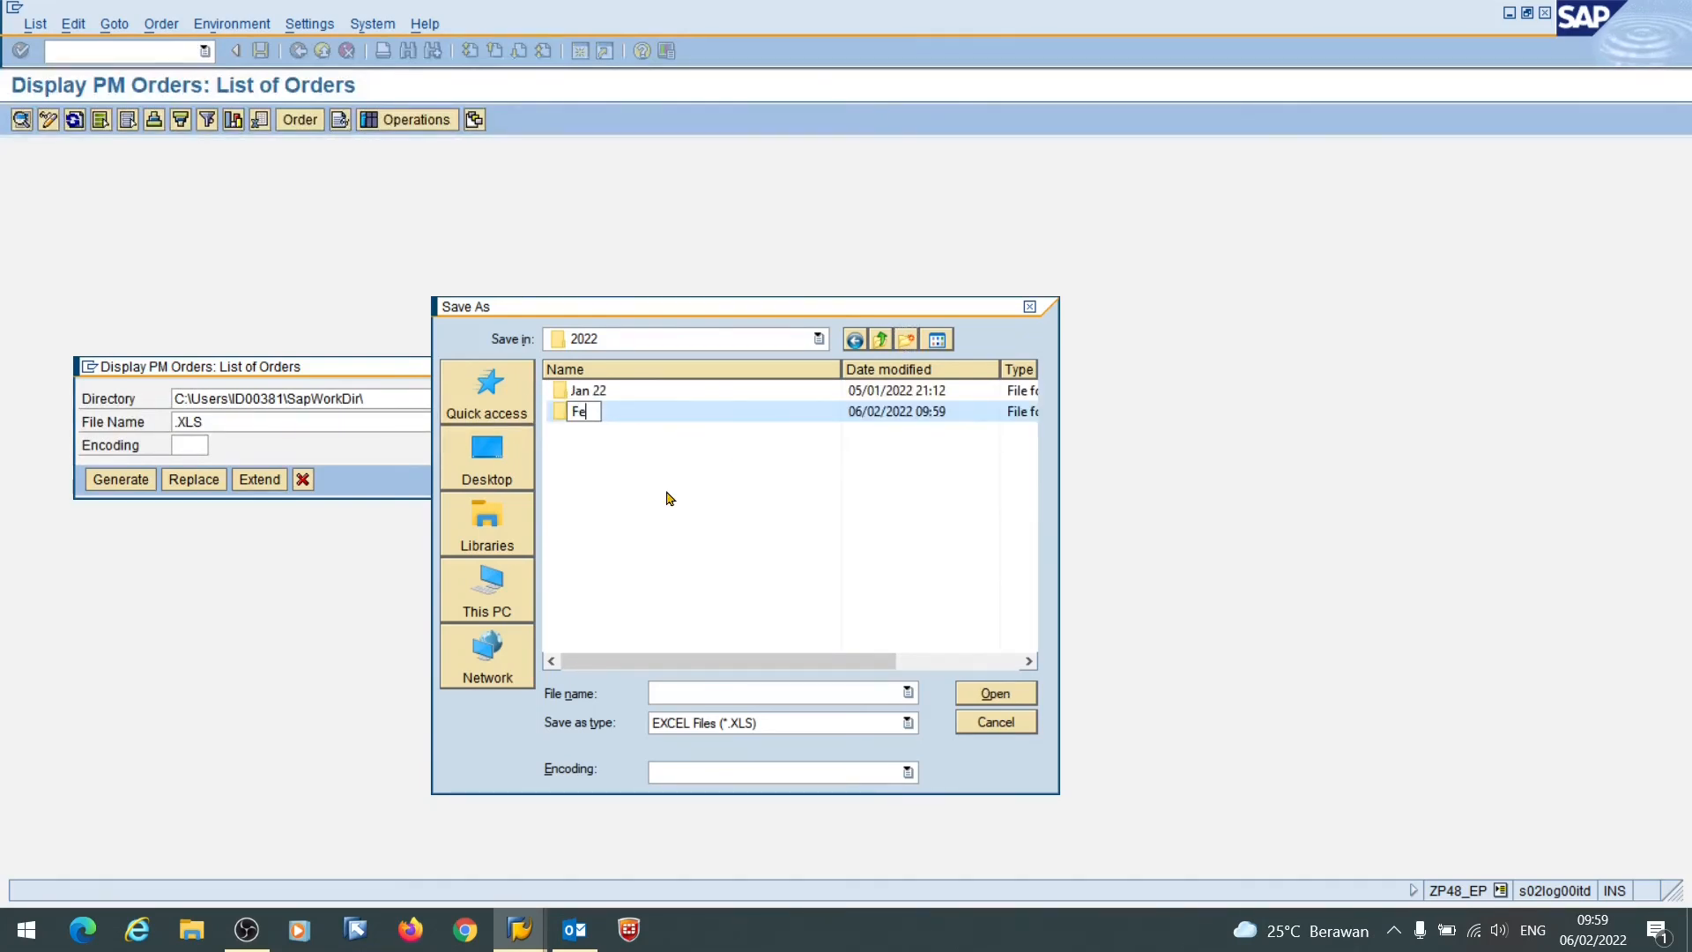
key(Return)
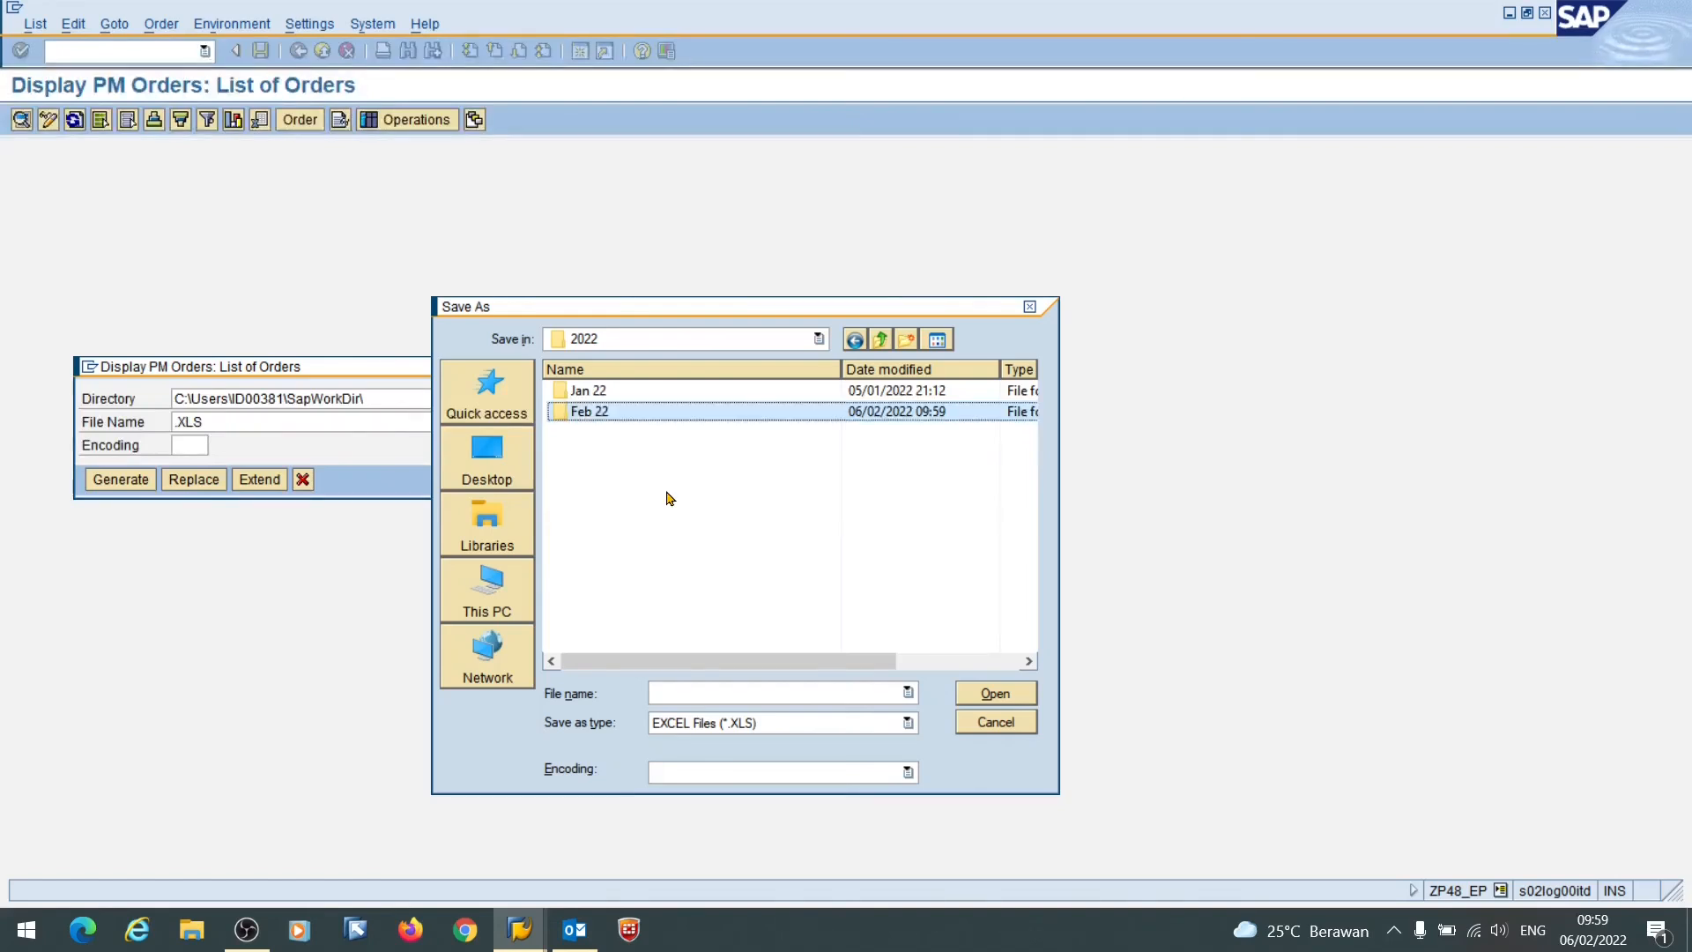
double_click(597, 419)
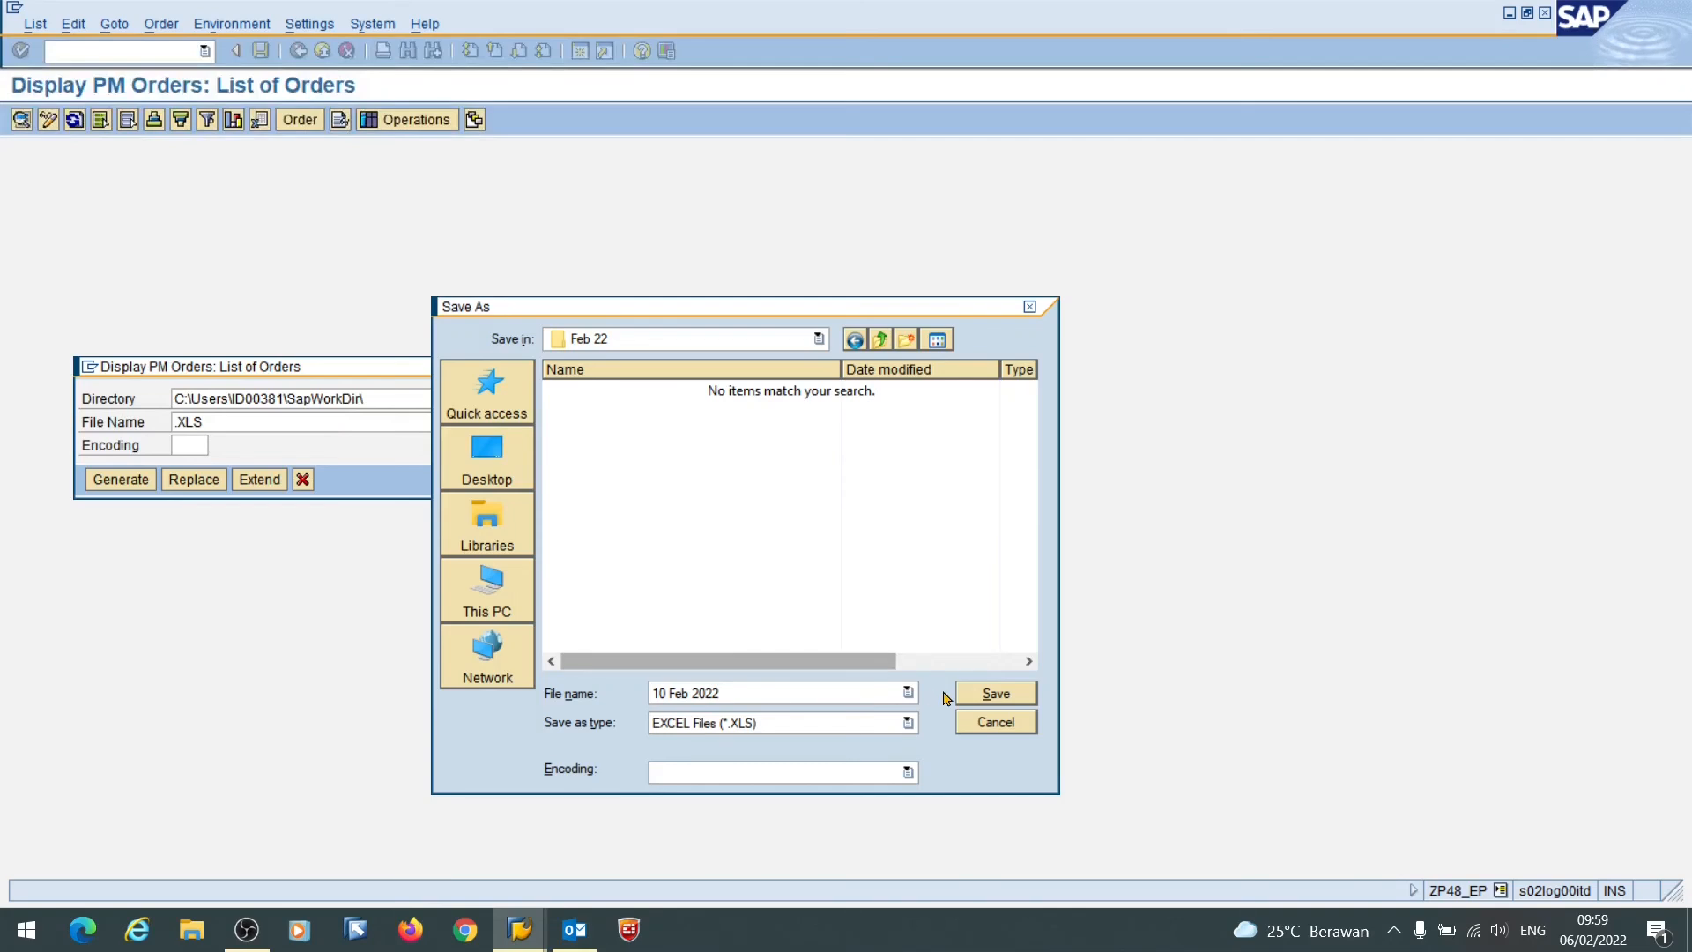
click(980, 698)
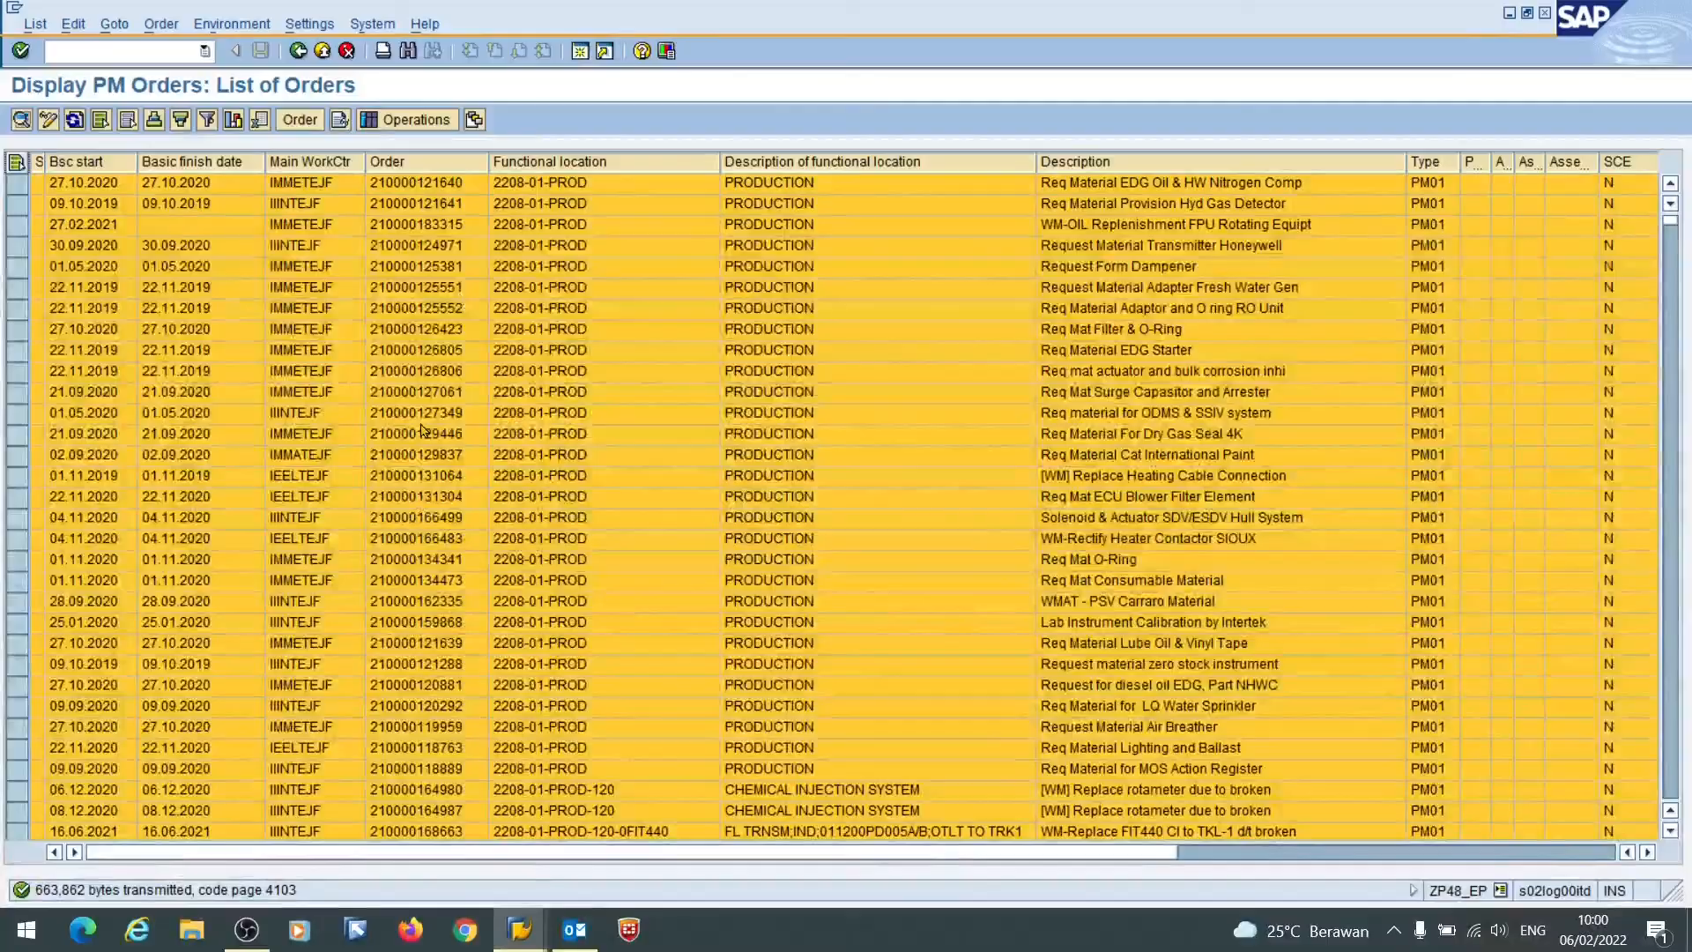
- Bring up the other SAP session window with the selection of PM orders
click(520, 930)
click(883, 844)
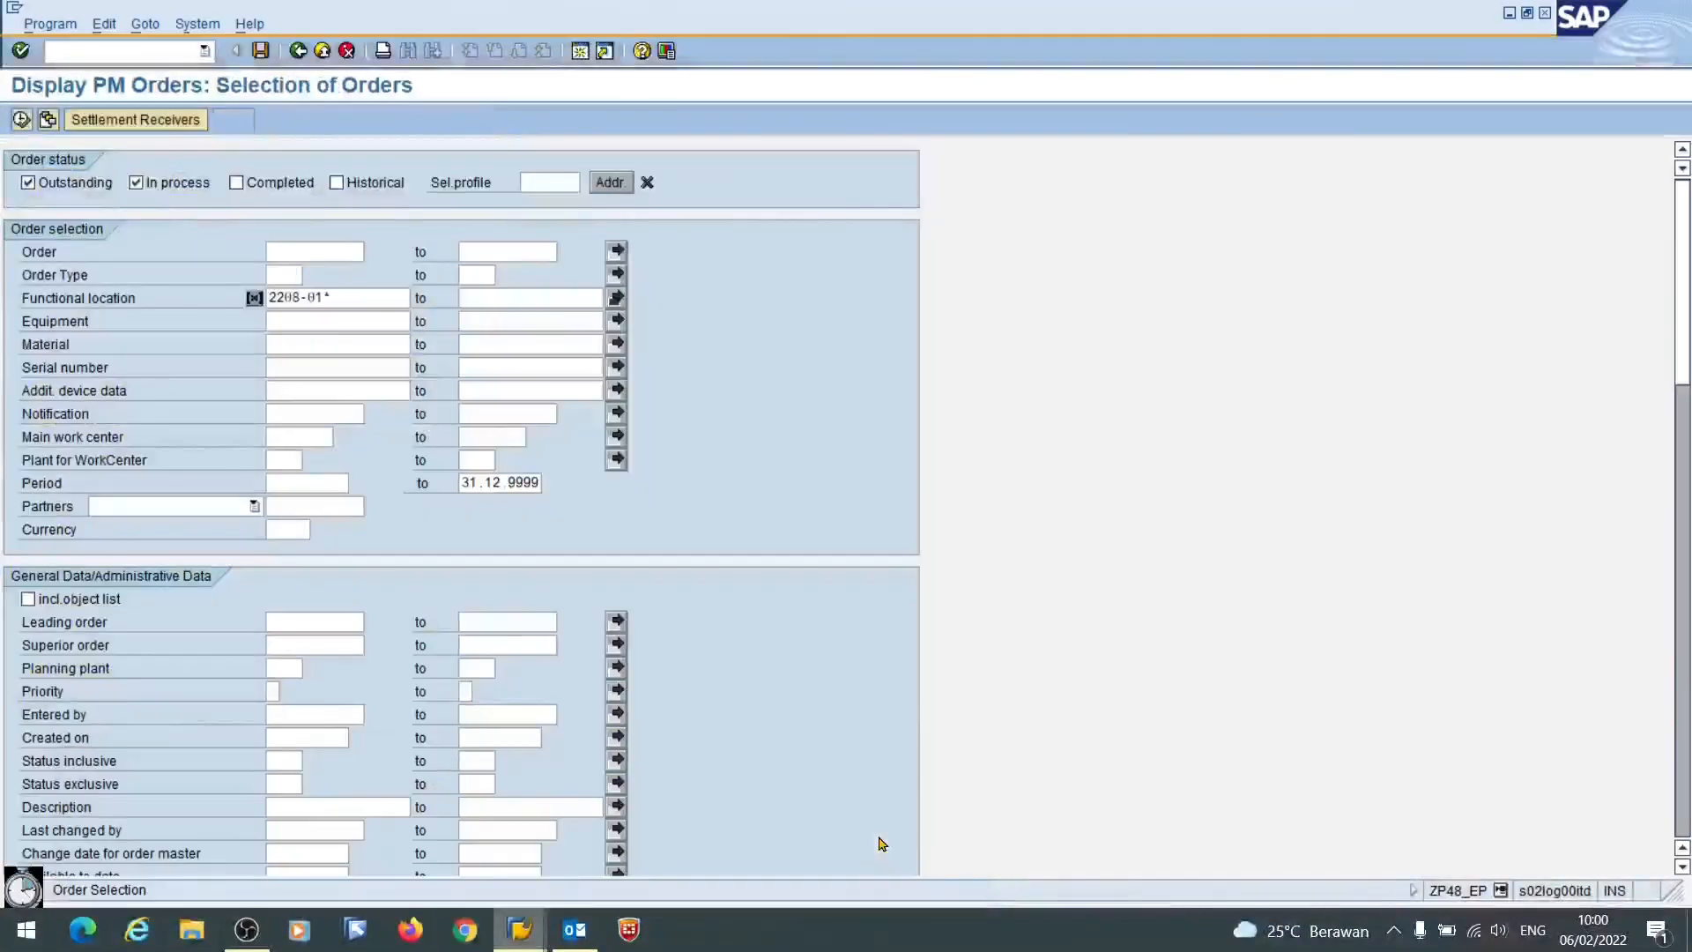
- Switch to File Explorer and browse to D:\CMMS\Backup Field Scheduler
click(203, 934)
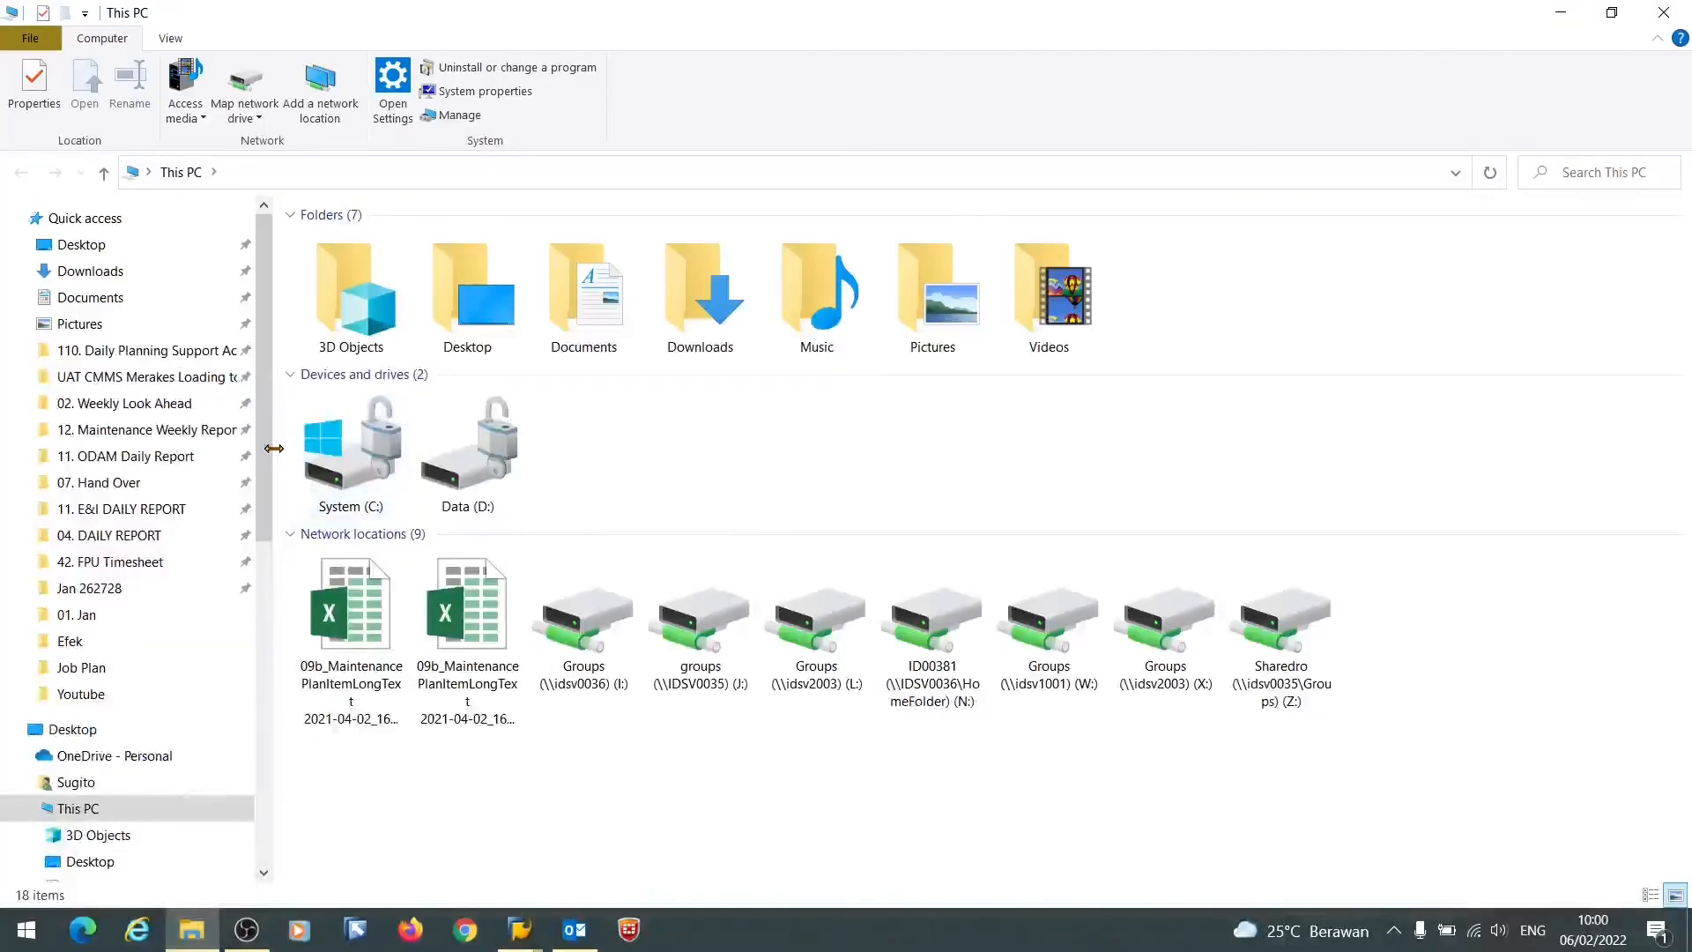
click(483, 447)
double_click(483, 447)
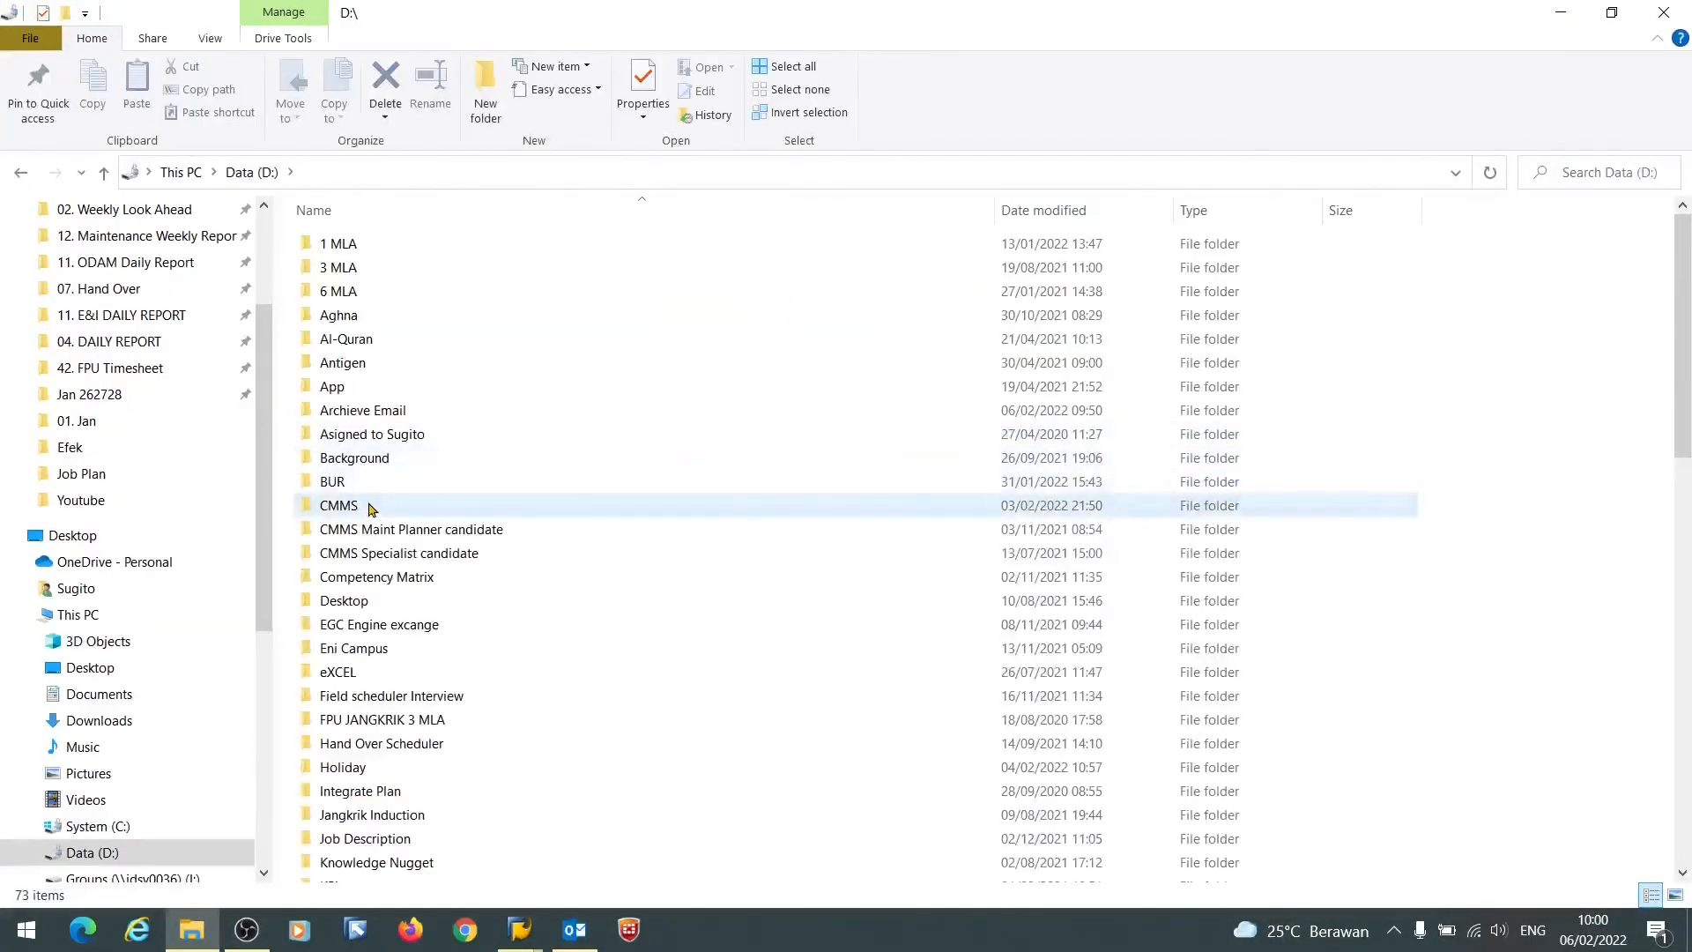
double_click(369, 509)
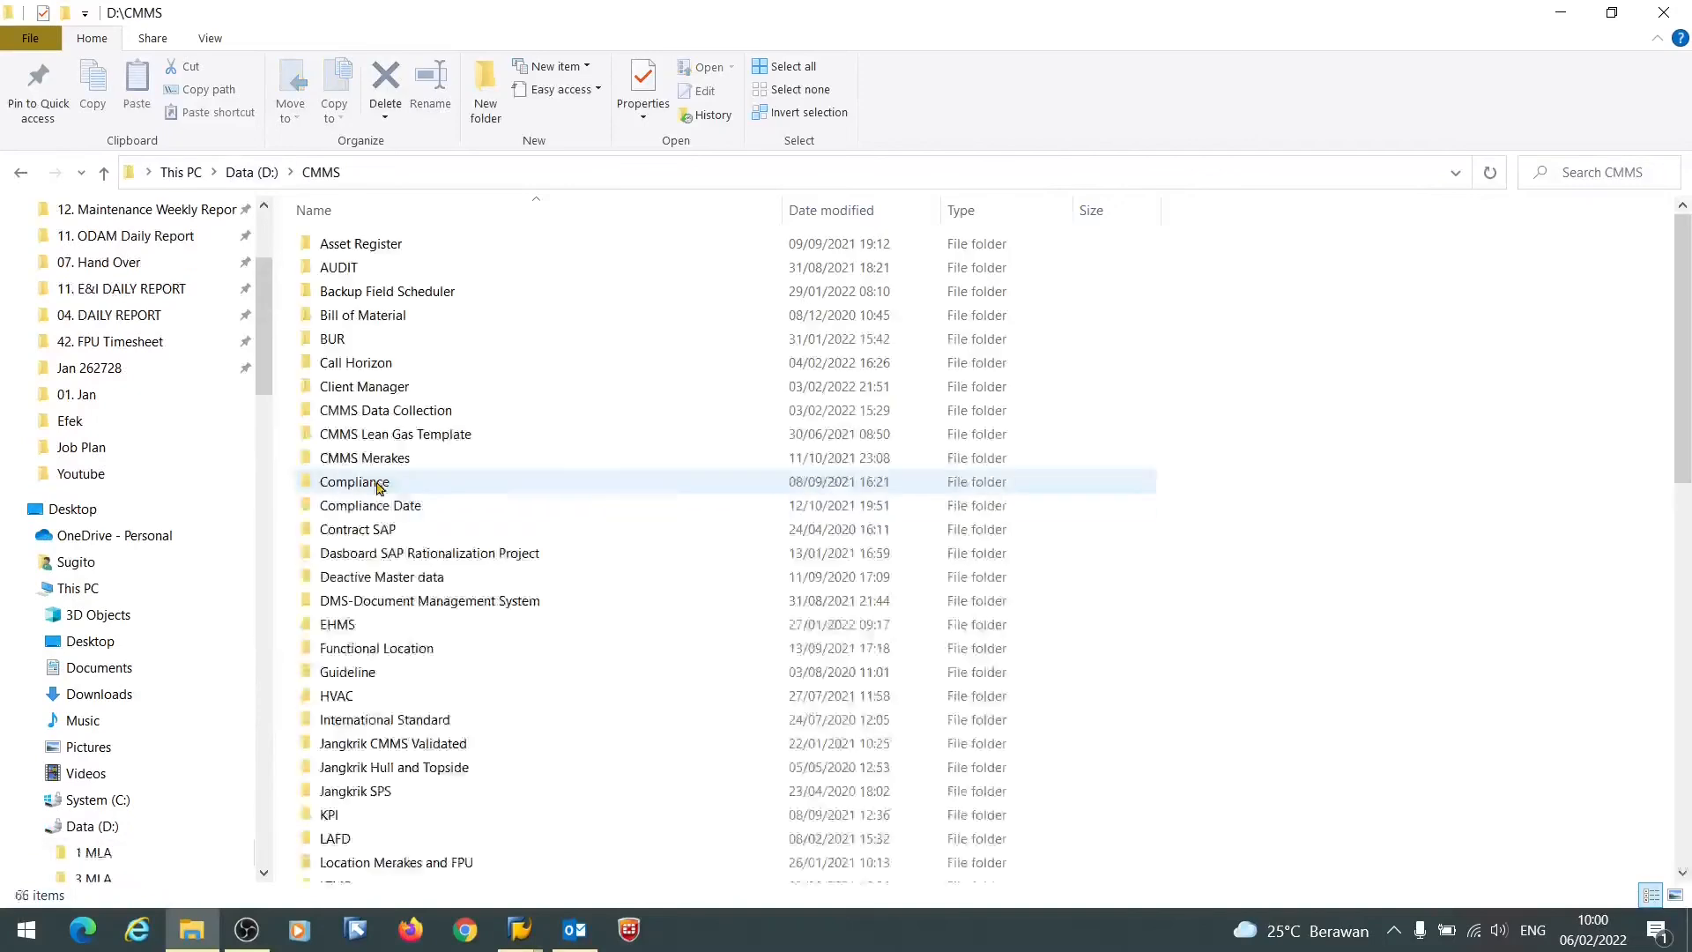
double_click(479, 303)
click(479, 299)
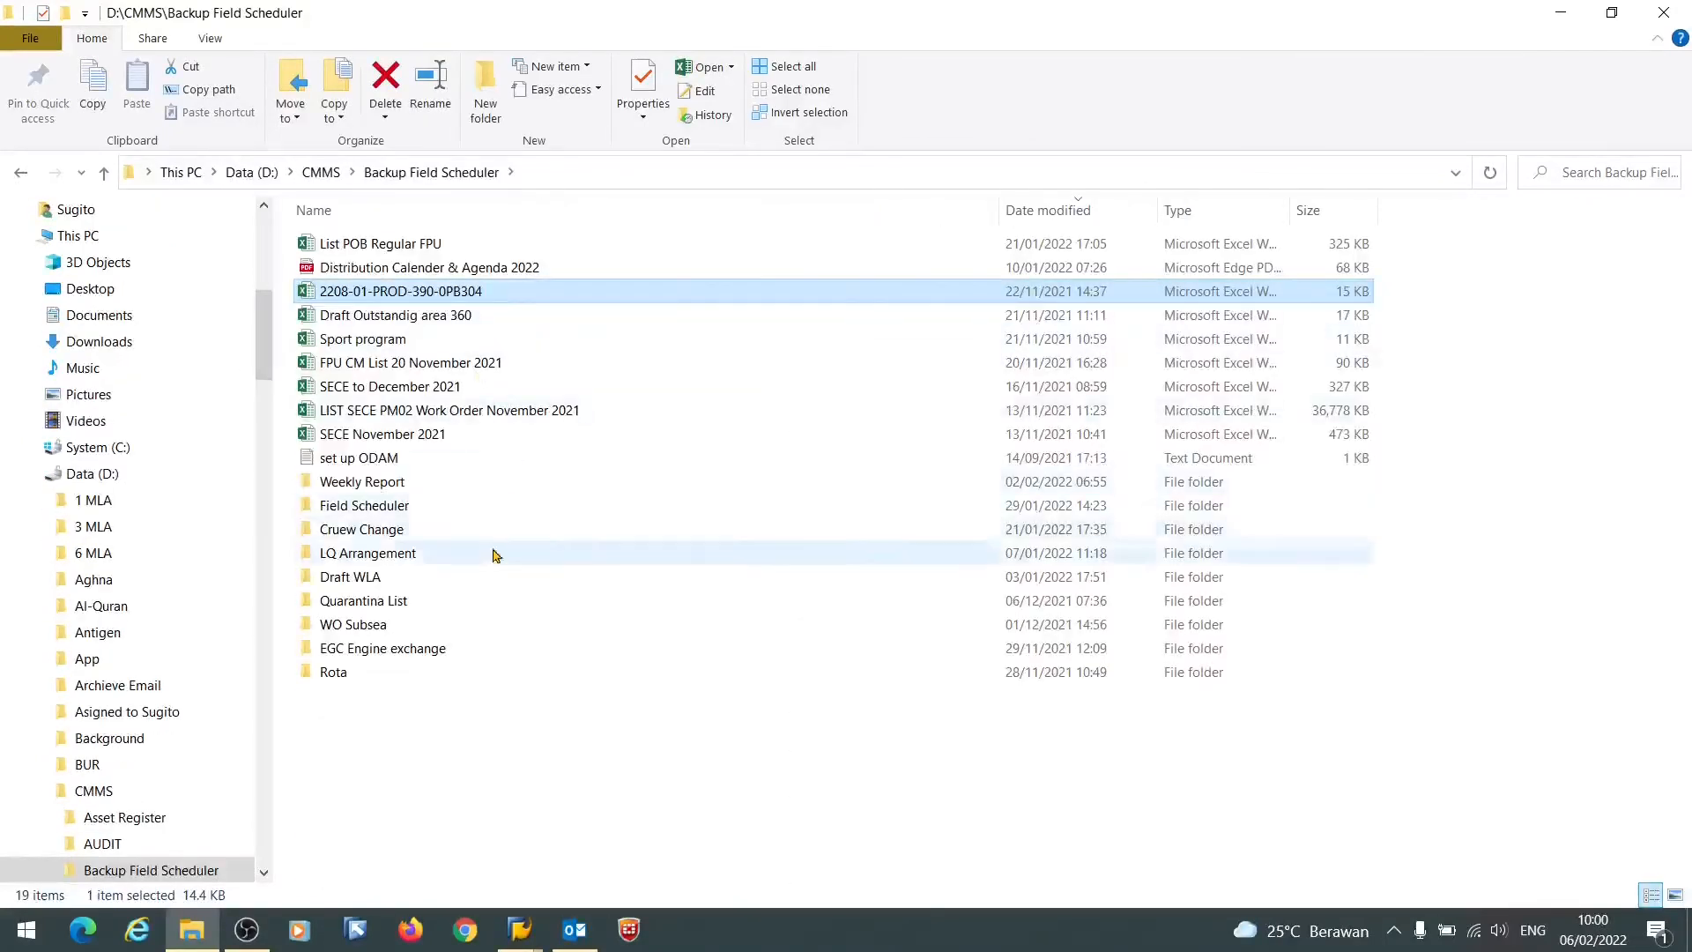
- Open the 10 Feb 2022 workbook from Draft WLA\2022\Feb 22 in Excel and maximize its window
double_click(457, 584)
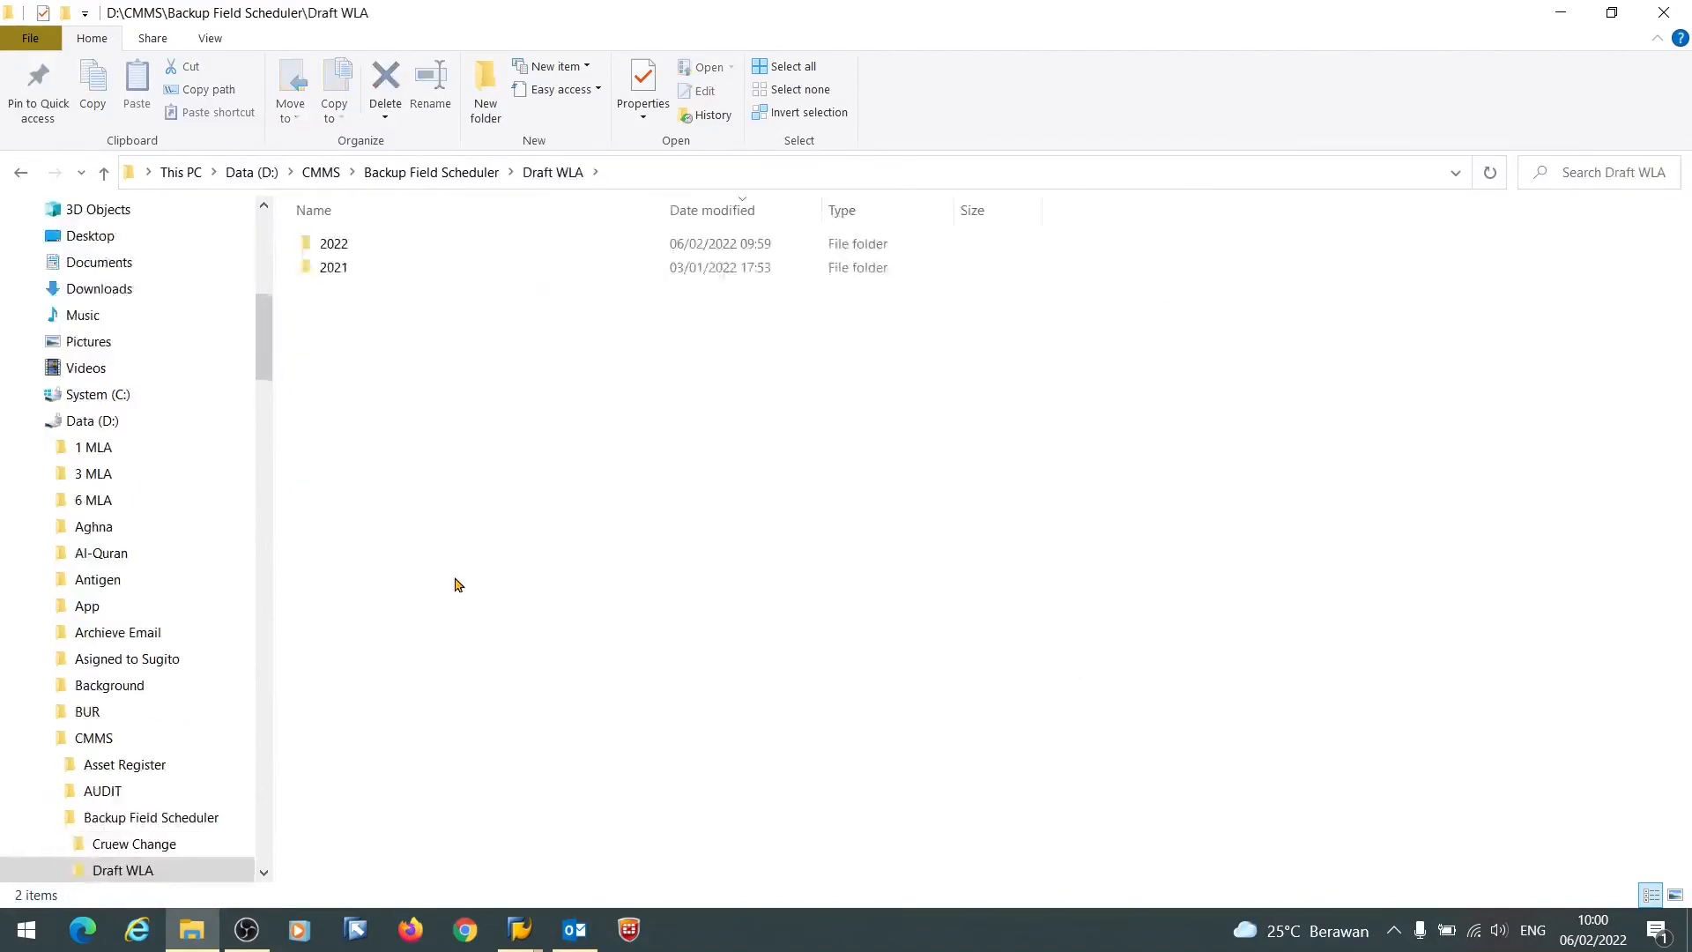
double_click(369, 242)
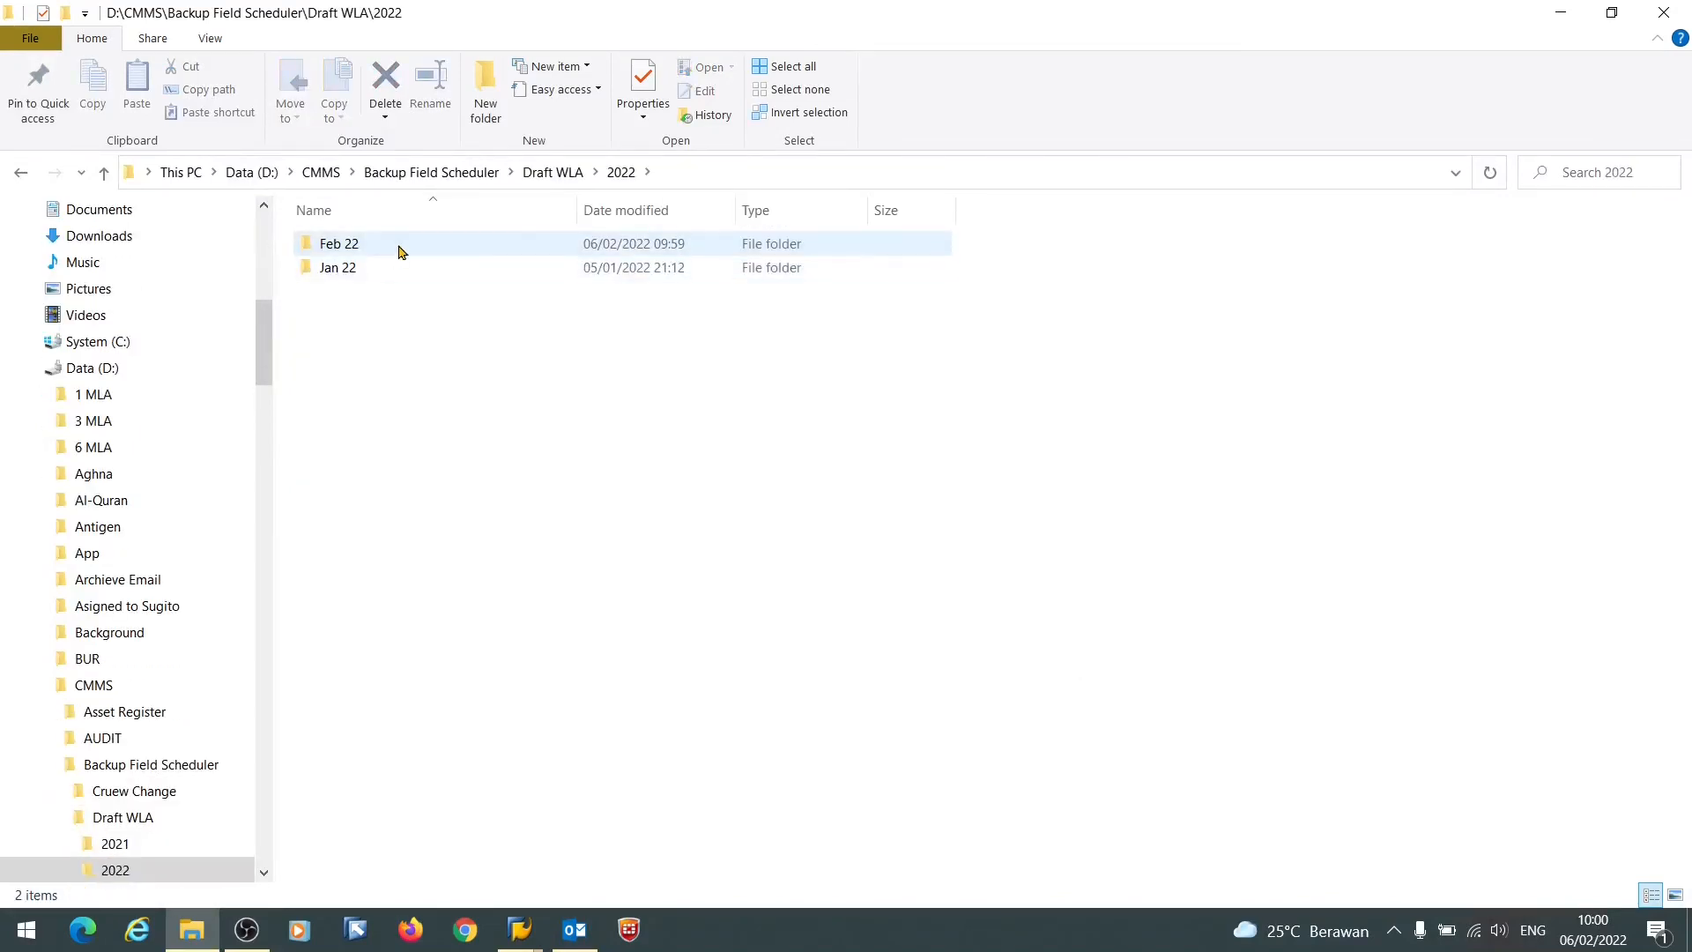
double_click(397, 247)
click(383, 244)
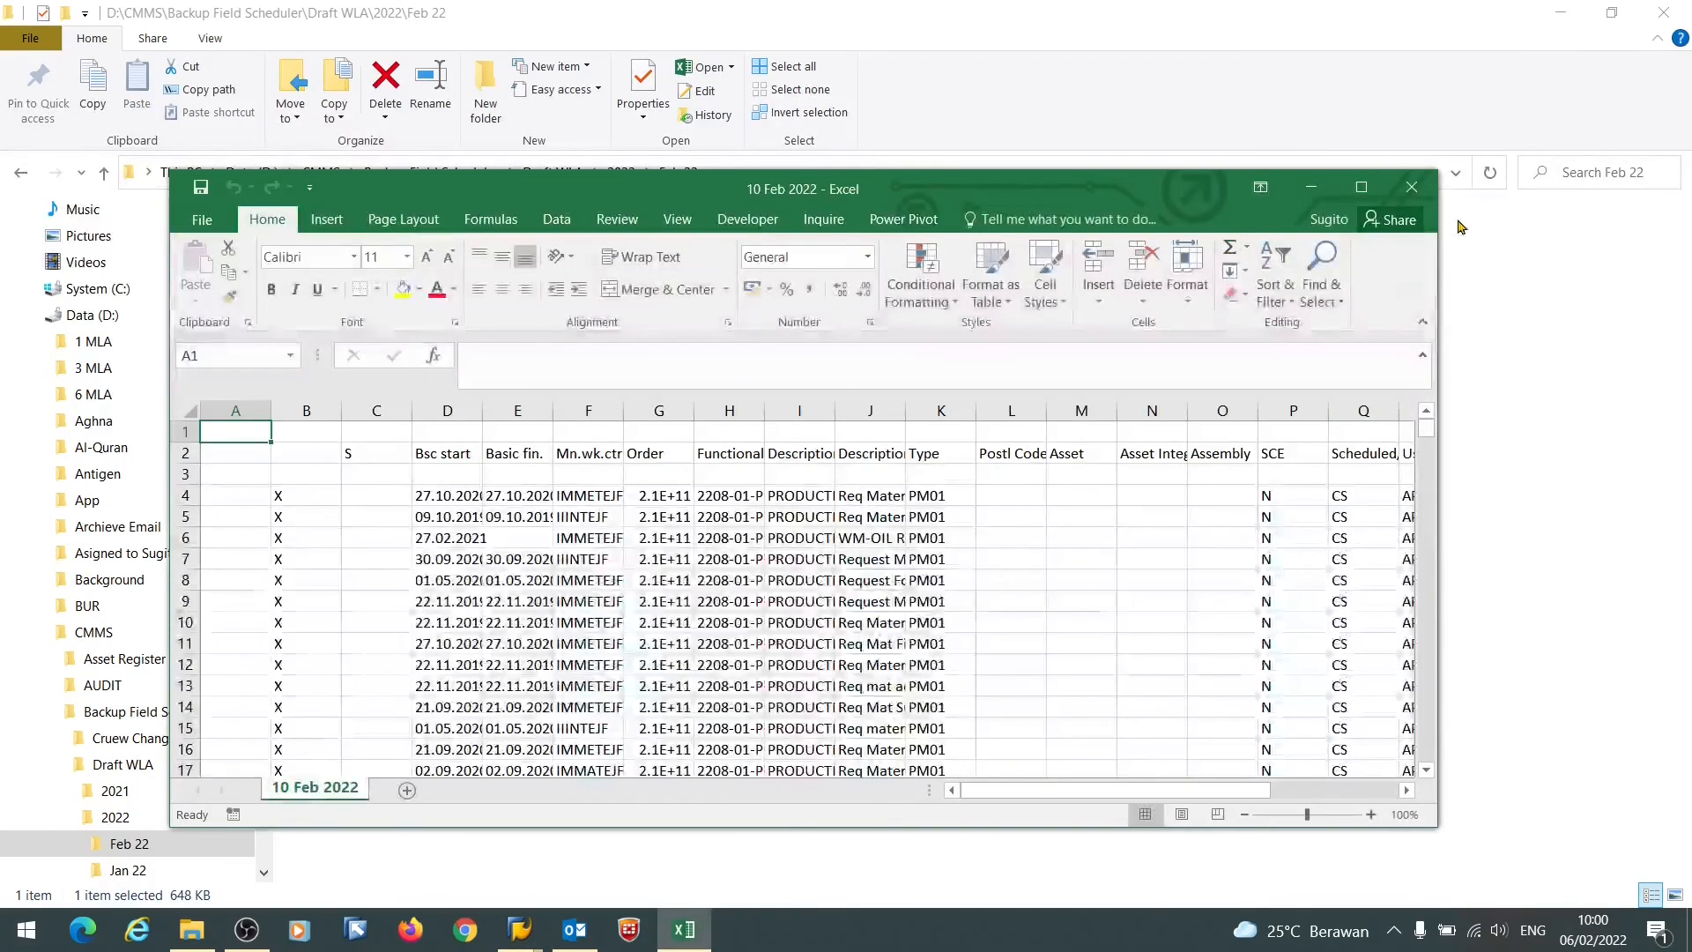
click(1362, 188)
- Delete columns A to C in front of the Bsc start column
drag(68, 241, 203, 250)
right_click(154, 297)
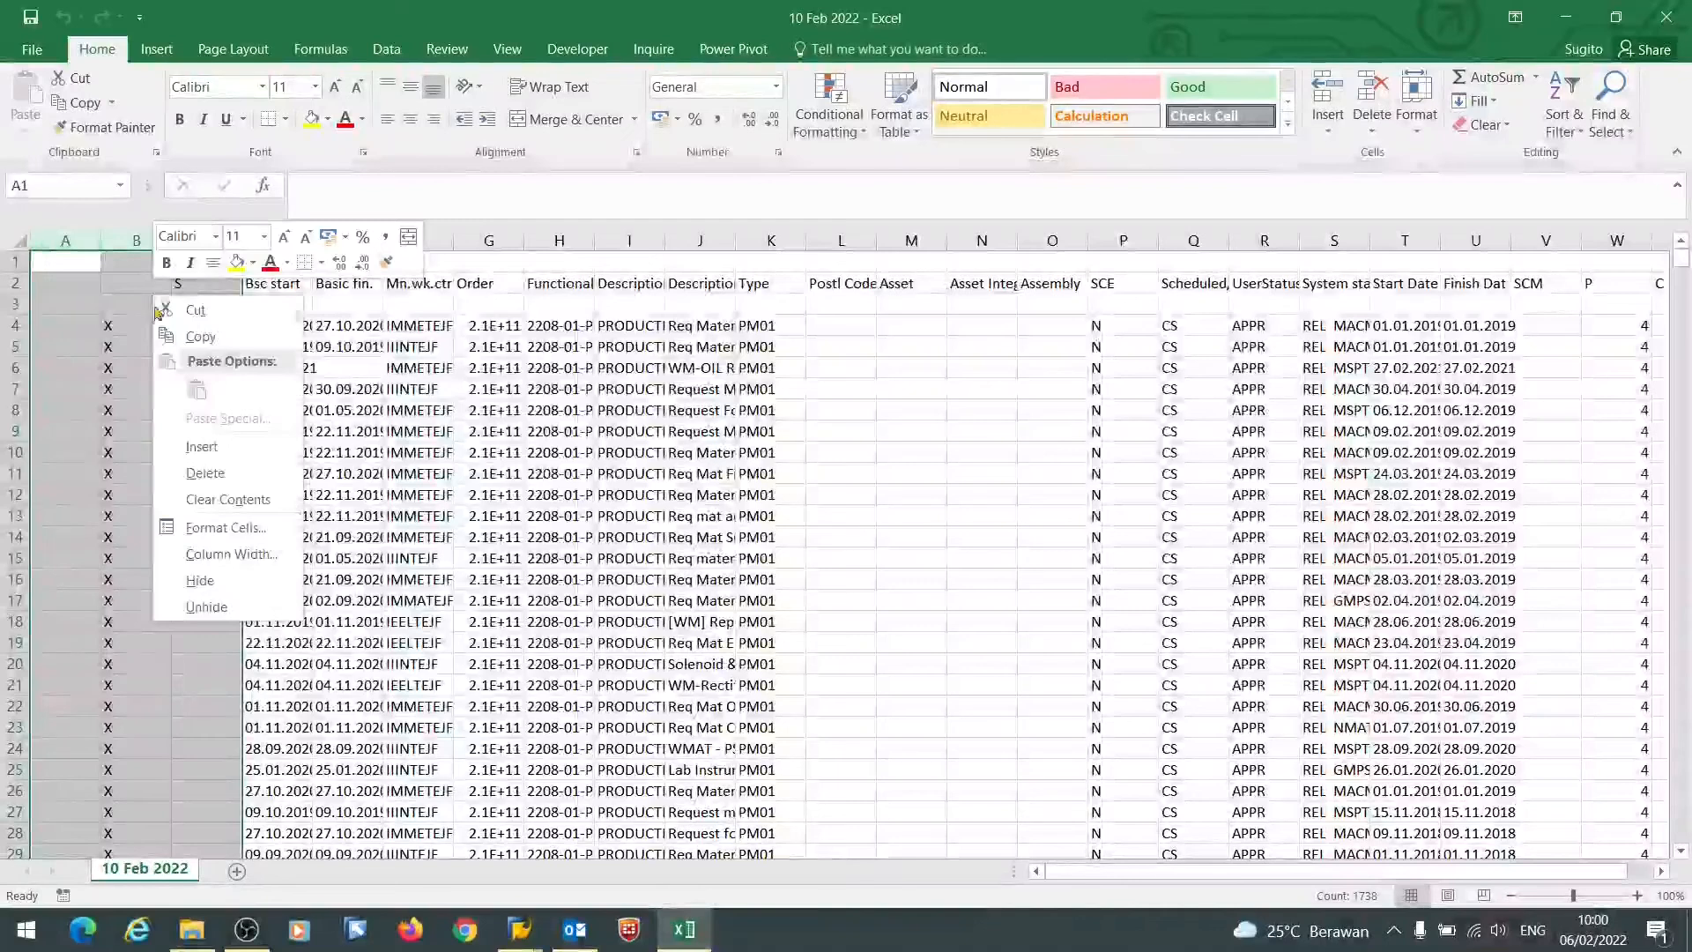
click(214, 471)
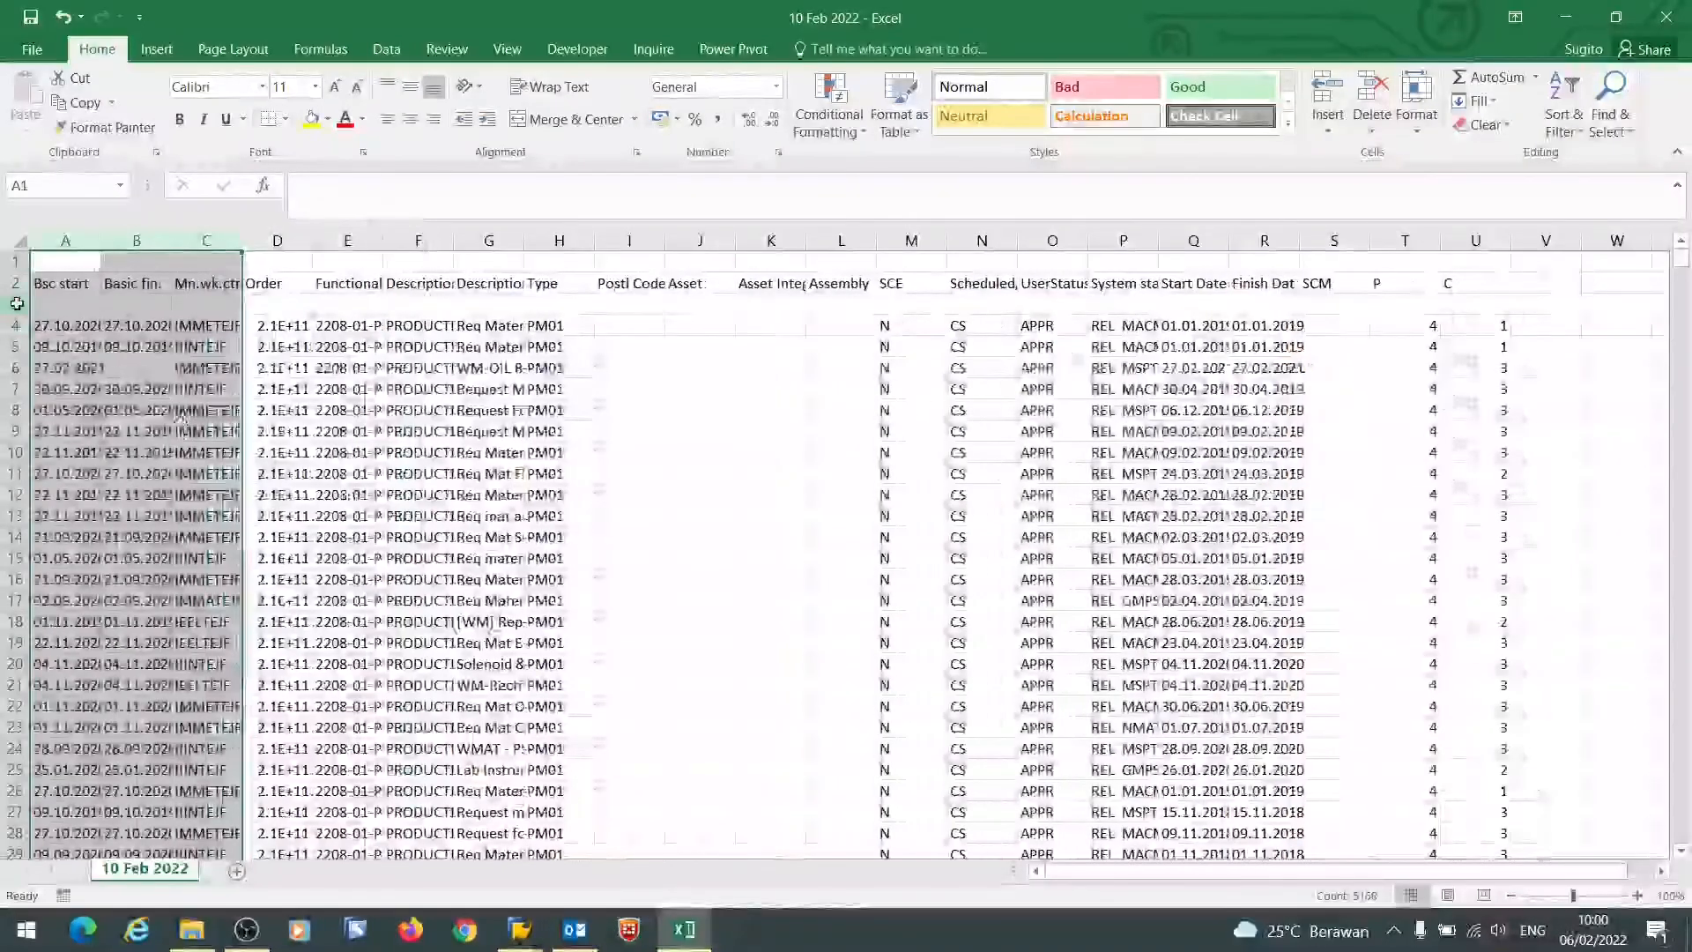
- Delete the blank row below the headings and the blank row above them
click(15, 304)
right_click(699, 304)
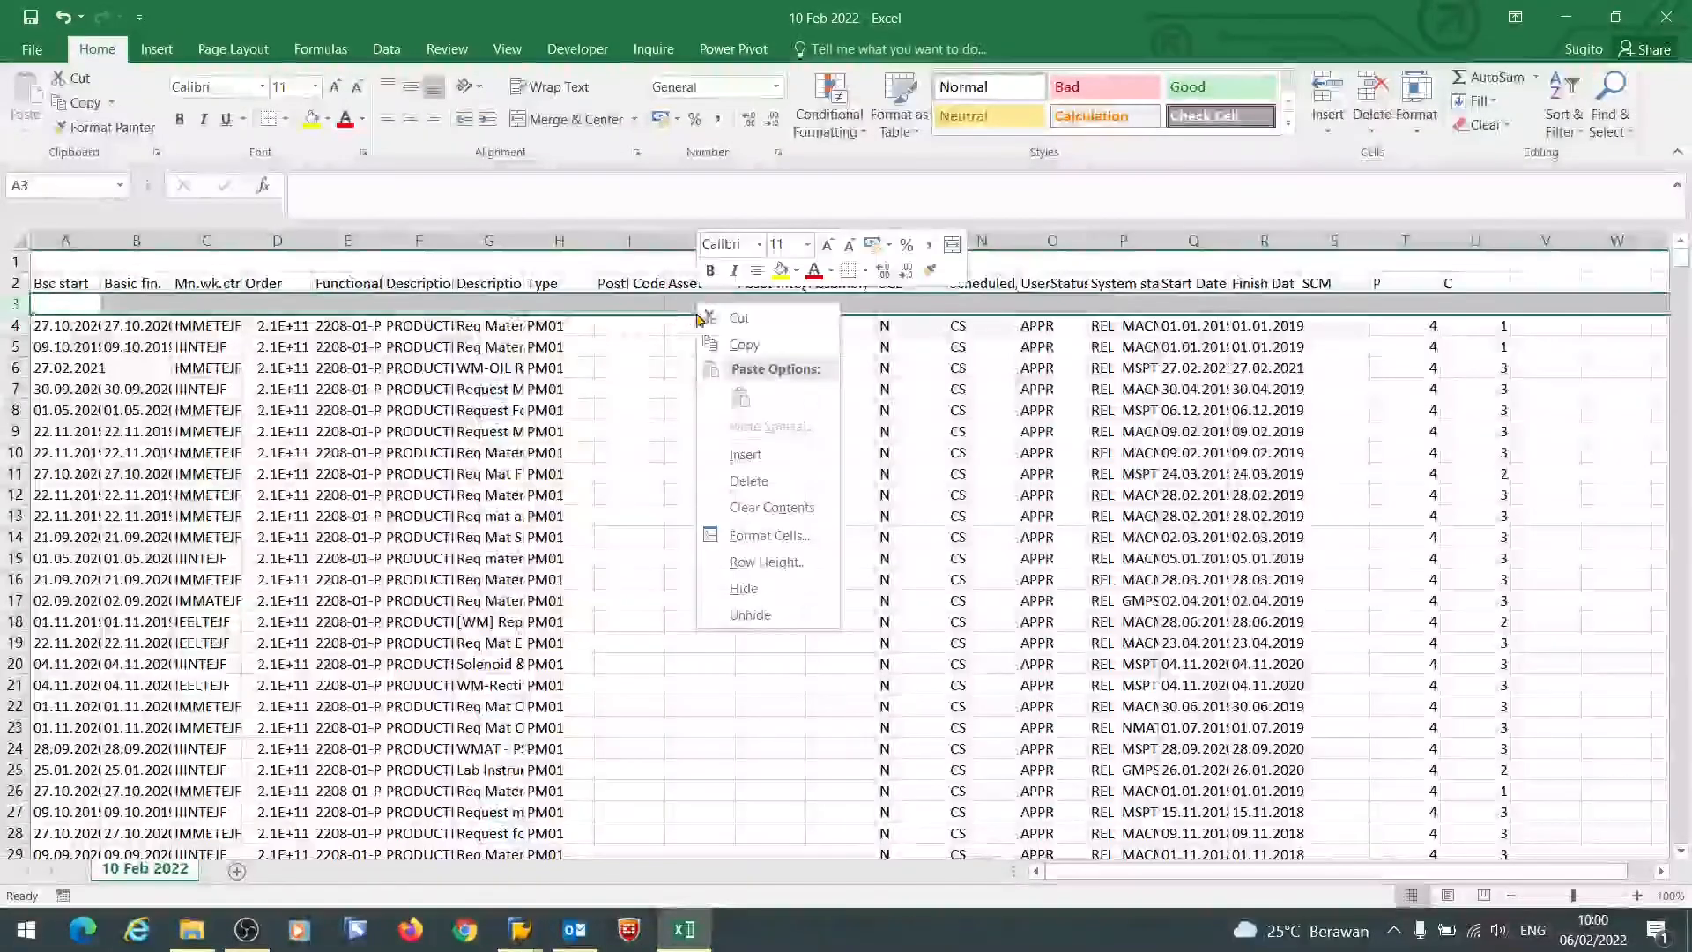
click(770, 487)
click(15, 261)
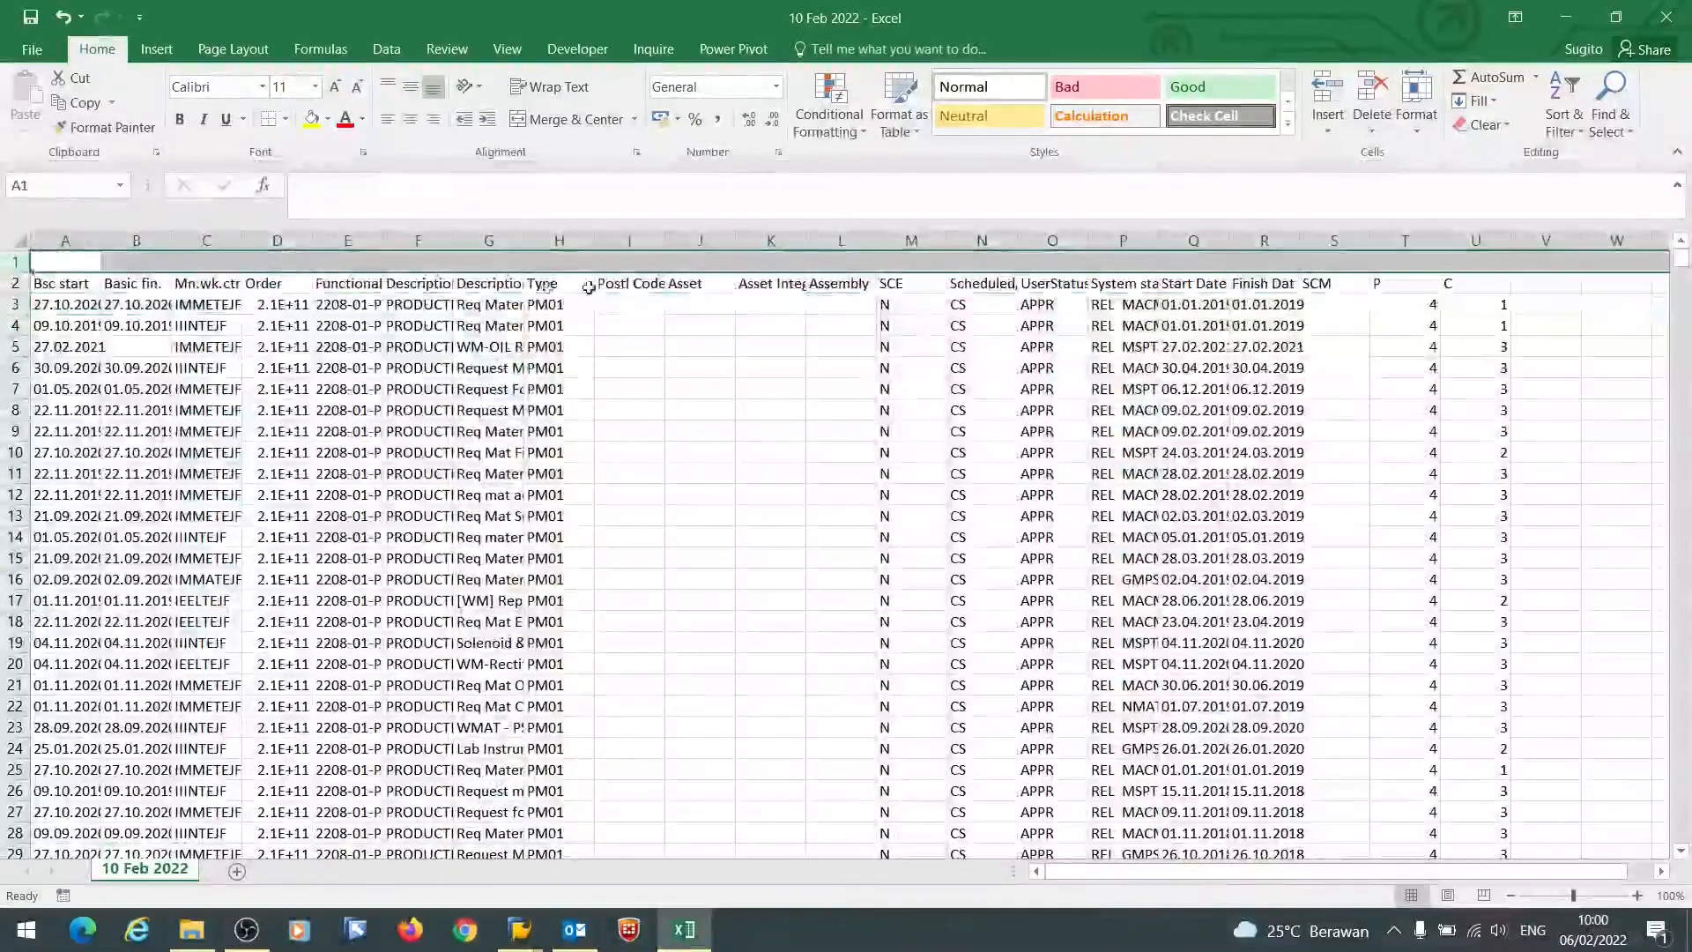
right_click(684, 261)
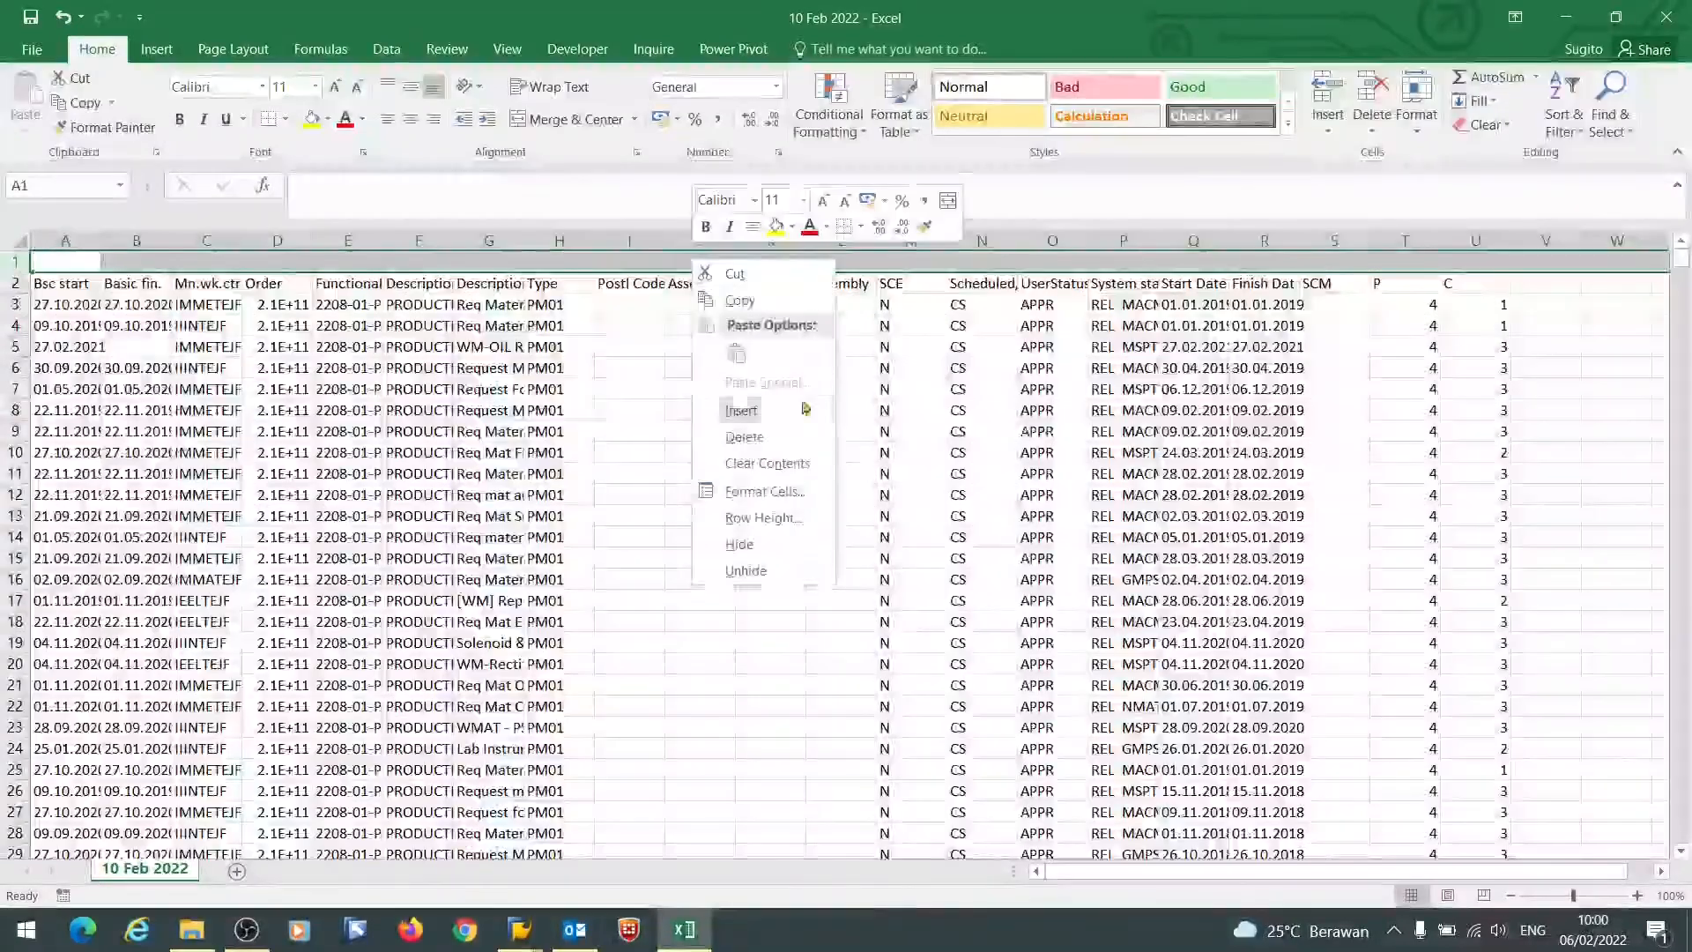
click(767, 441)
- Auto-fit the width of all columns and fill the heading cells in row 1 with yellow
key(ctrl+a)
double_click(242, 240)
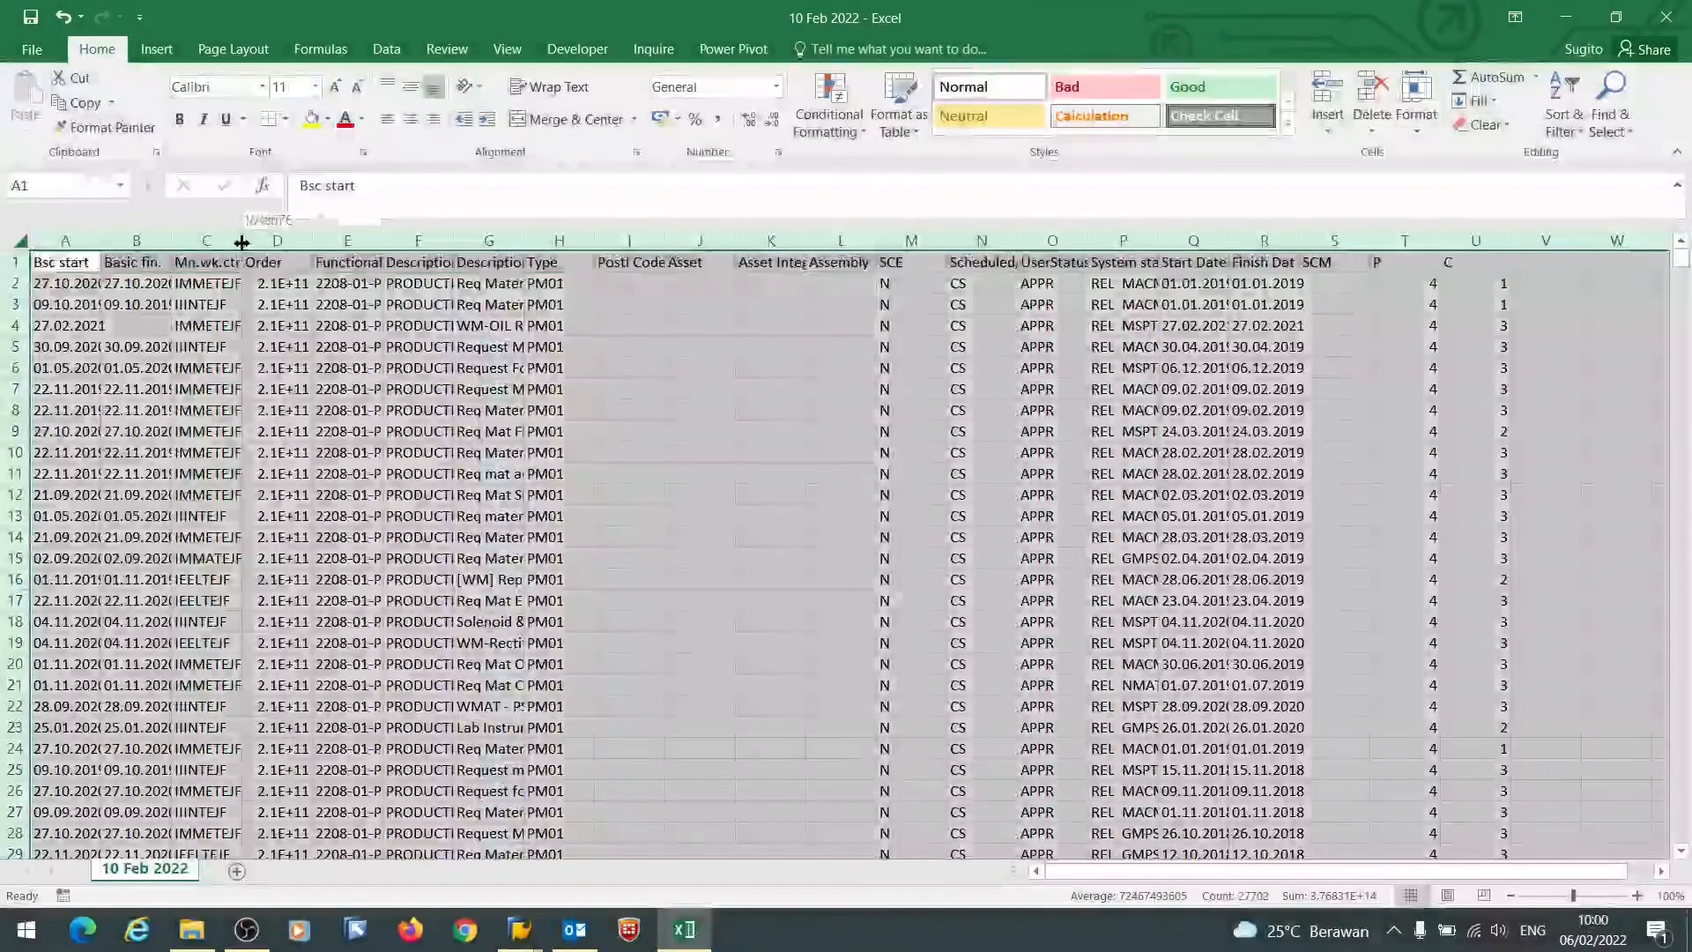
click(82, 262)
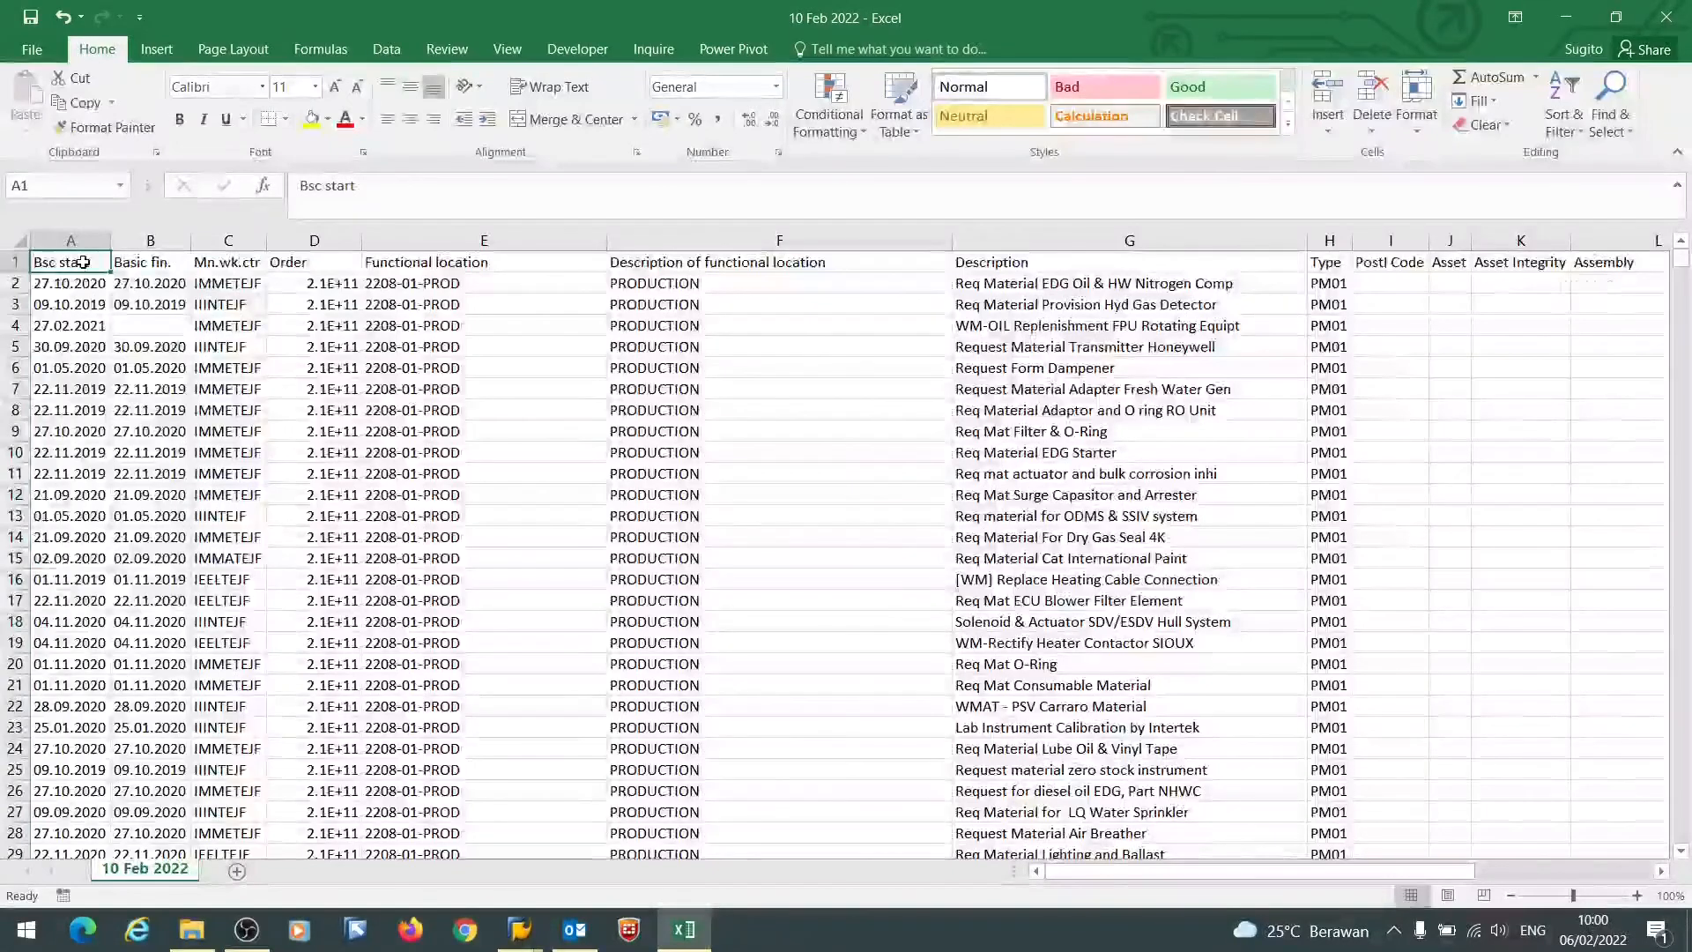
key(ctrl+shift+Right)
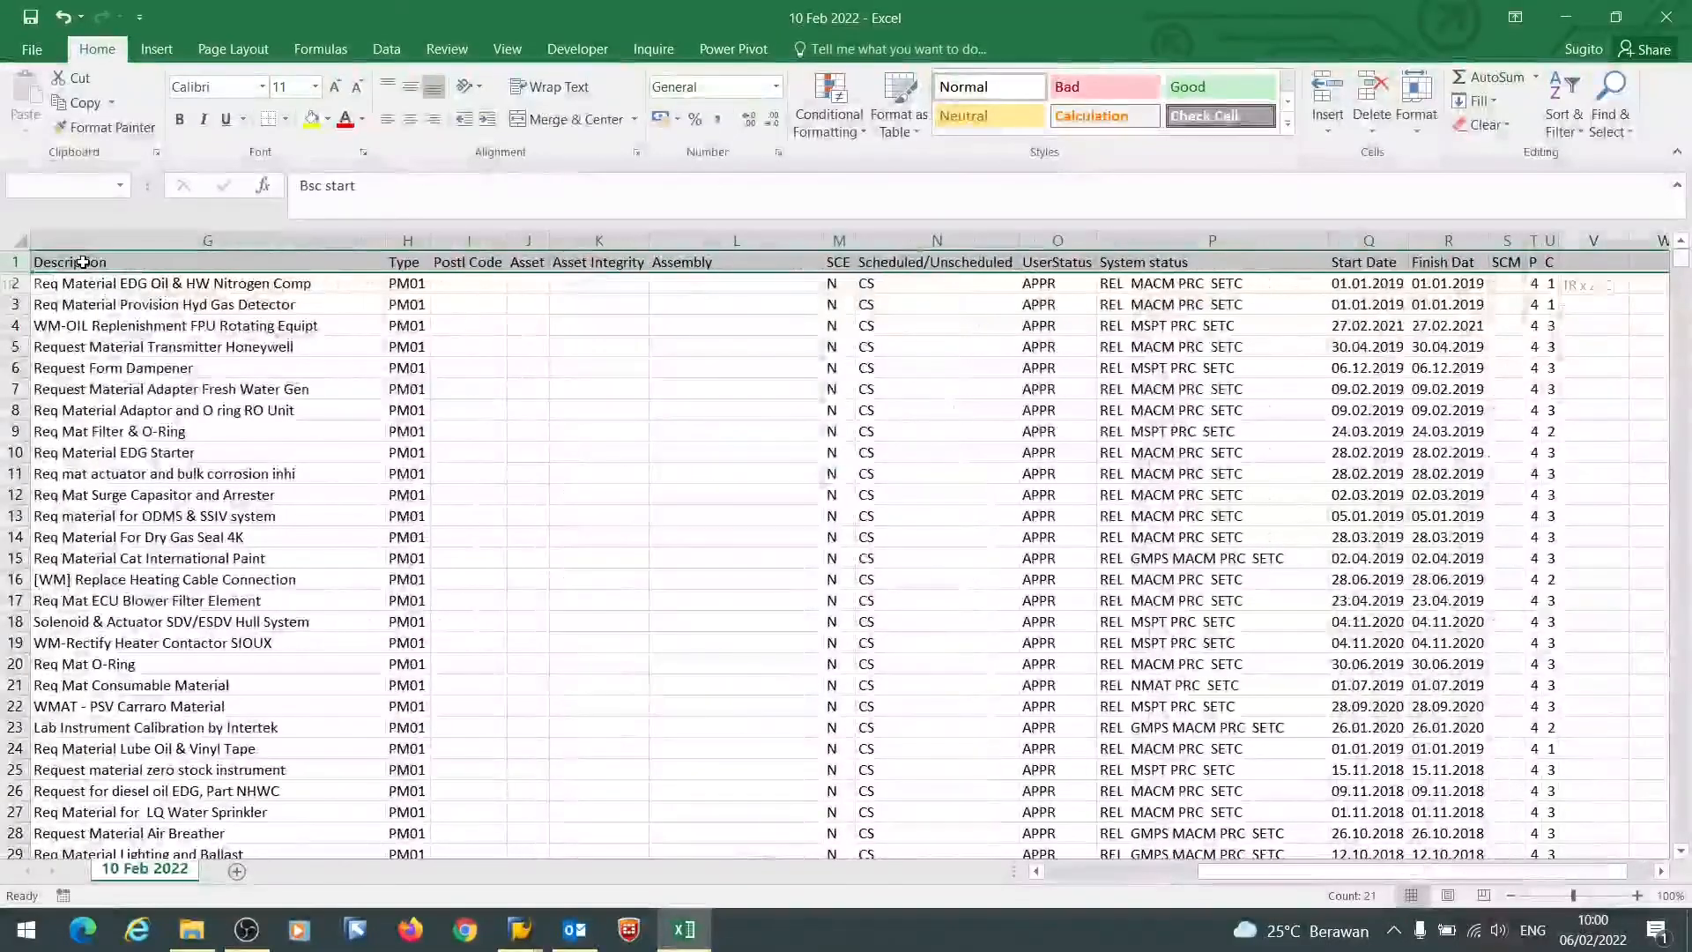
click(312, 122)
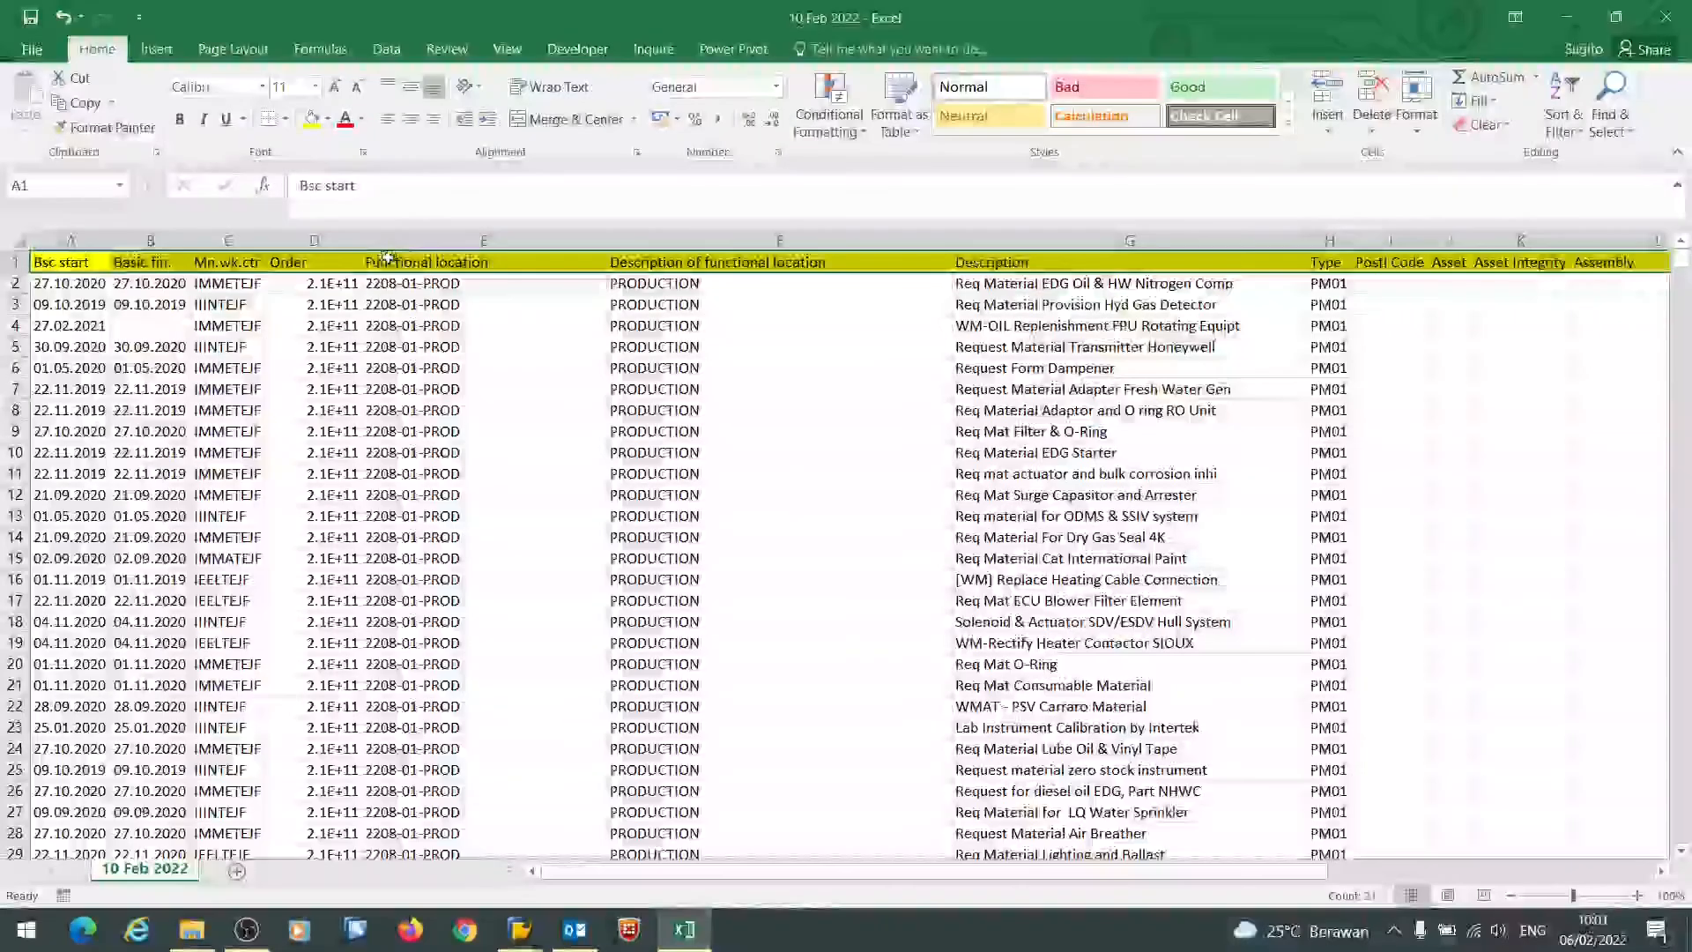
- Format the Order column as Number with 0 decimal places
click(348, 243)
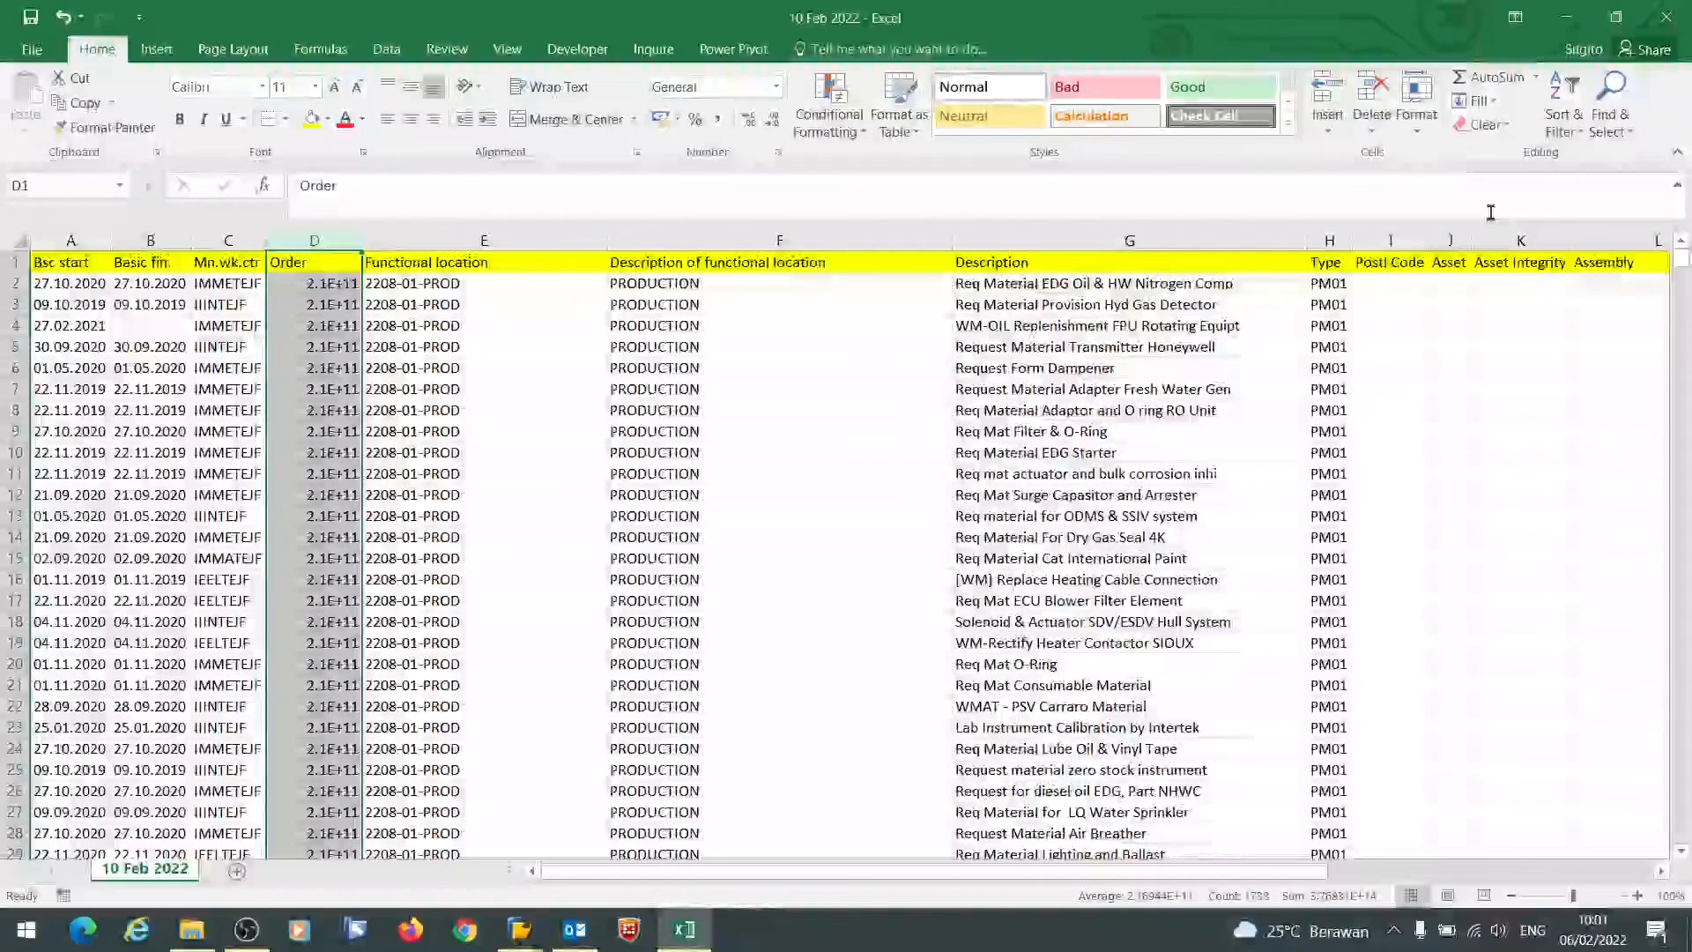
click(1417, 105)
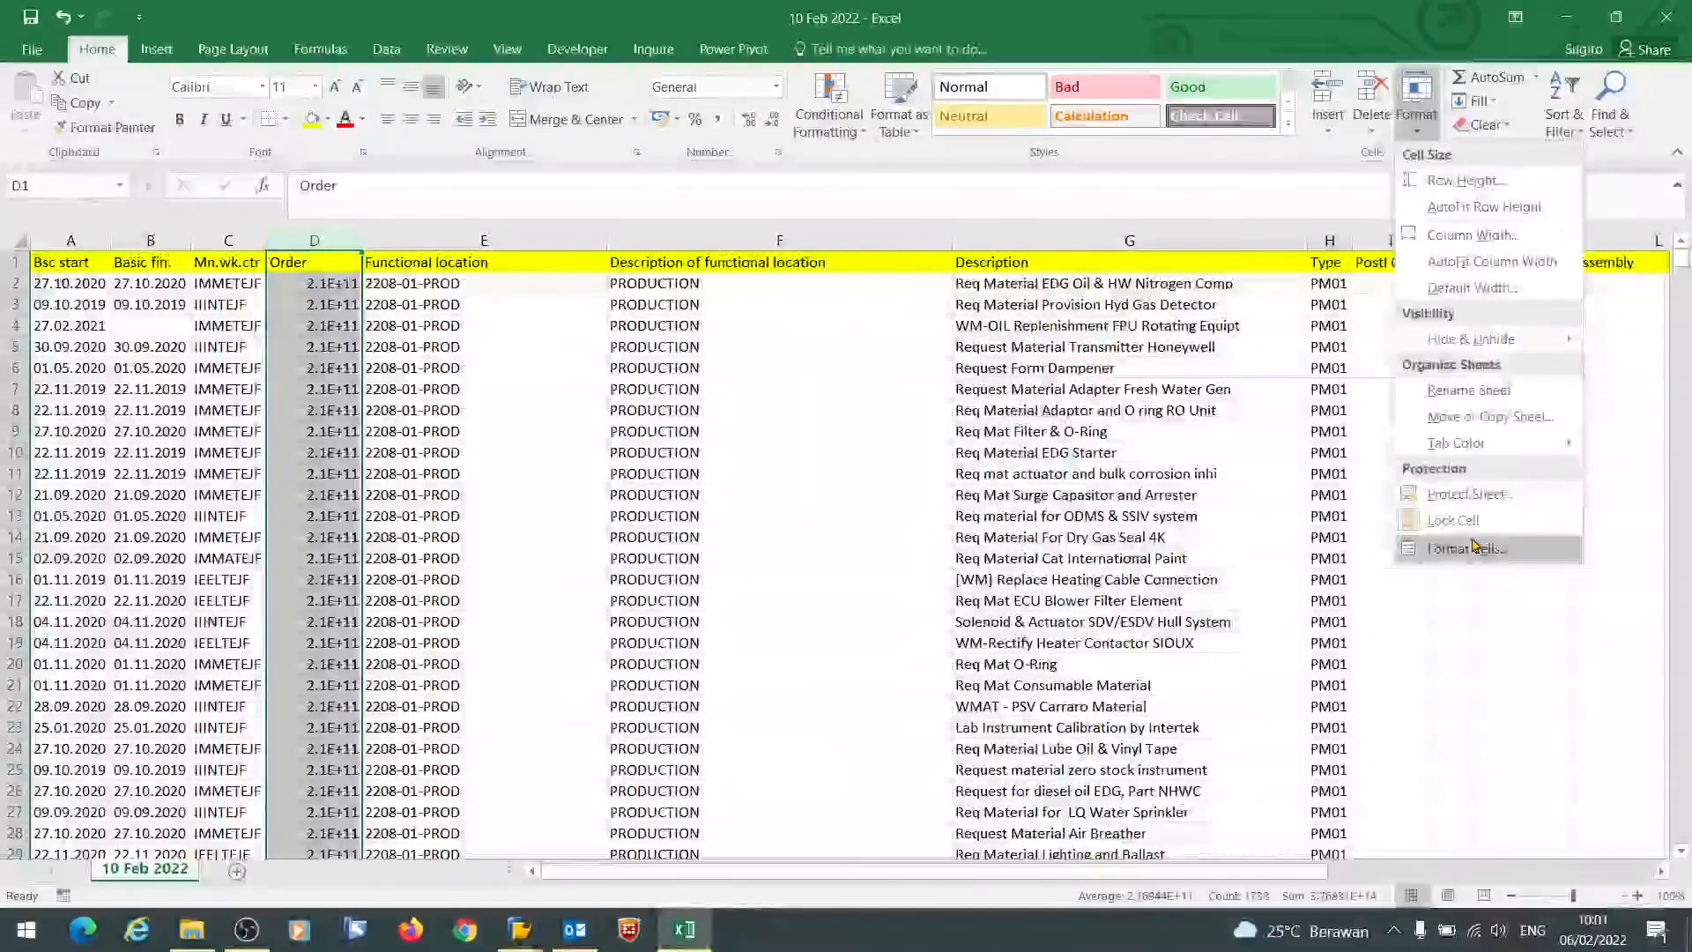
click(1440, 518)
click(852, 228)
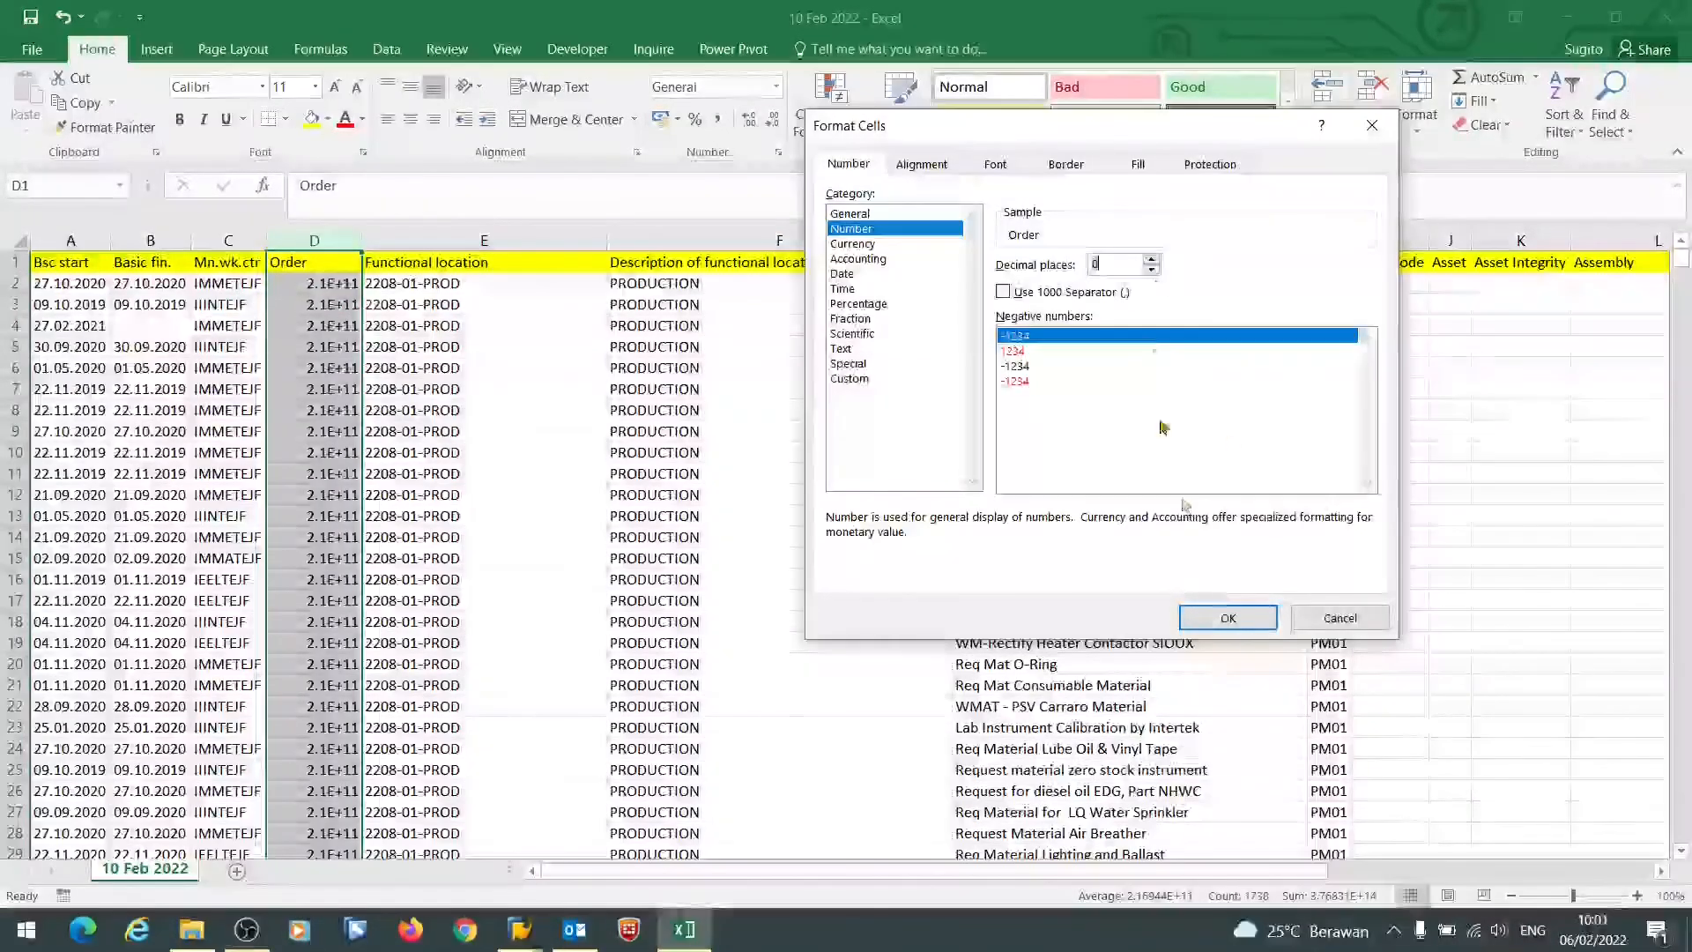
click(1229, 617)
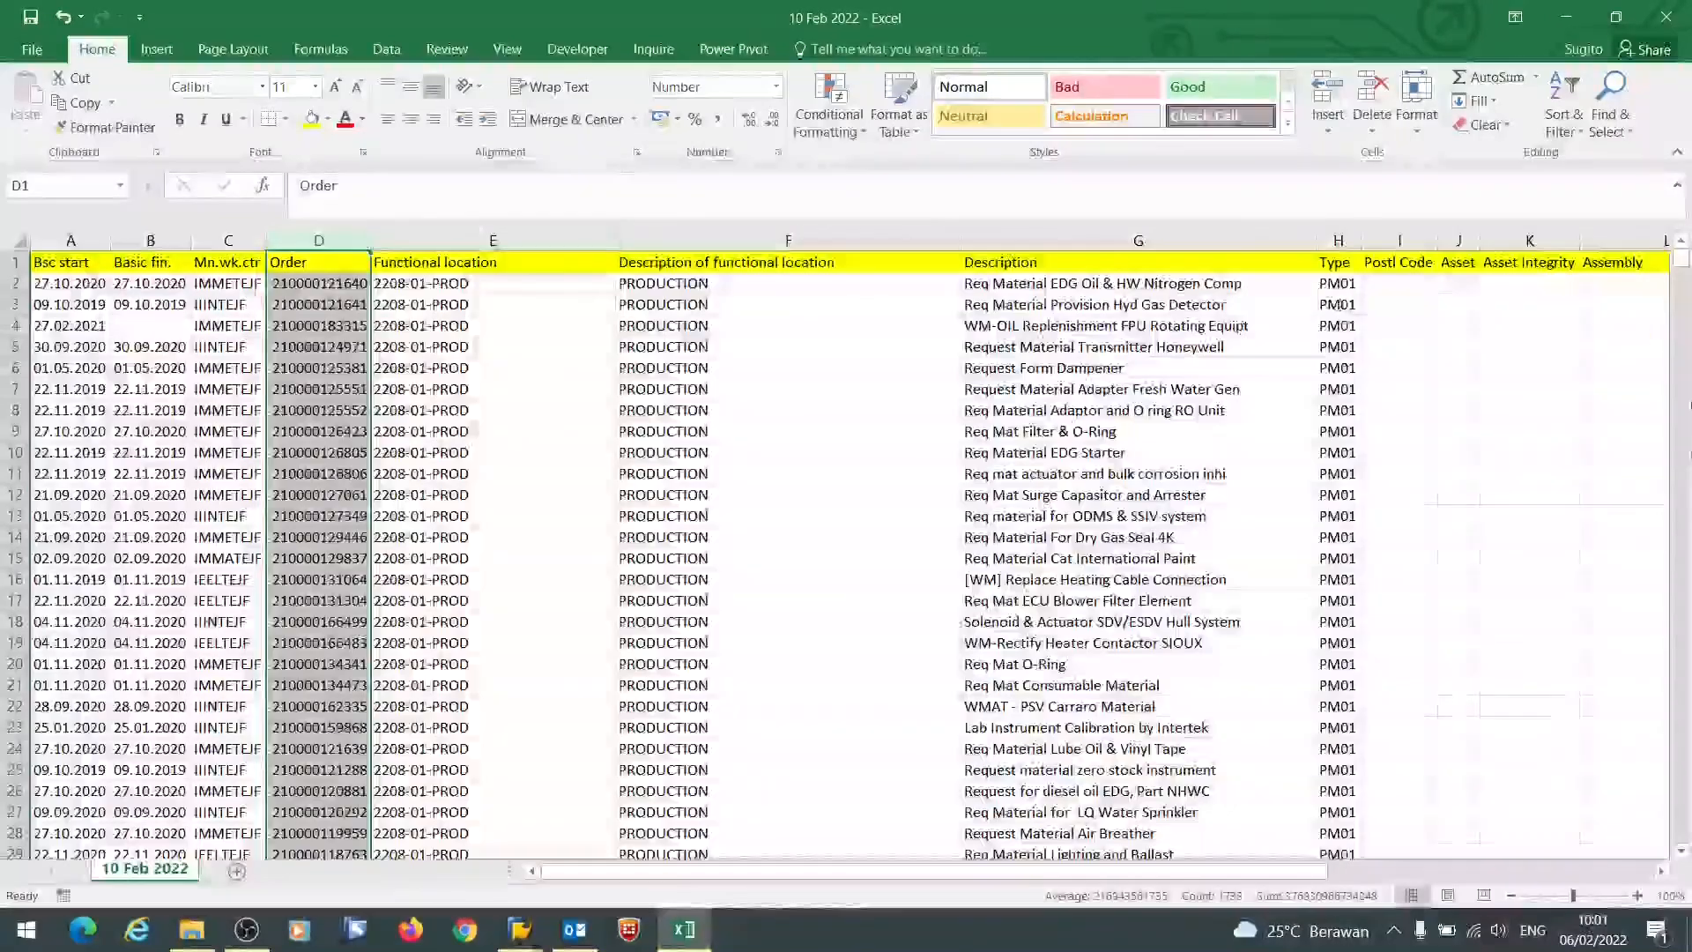
- Widen the Bsc start, Basic fin. and Mn.wk.ctr columns
click(493, 346)
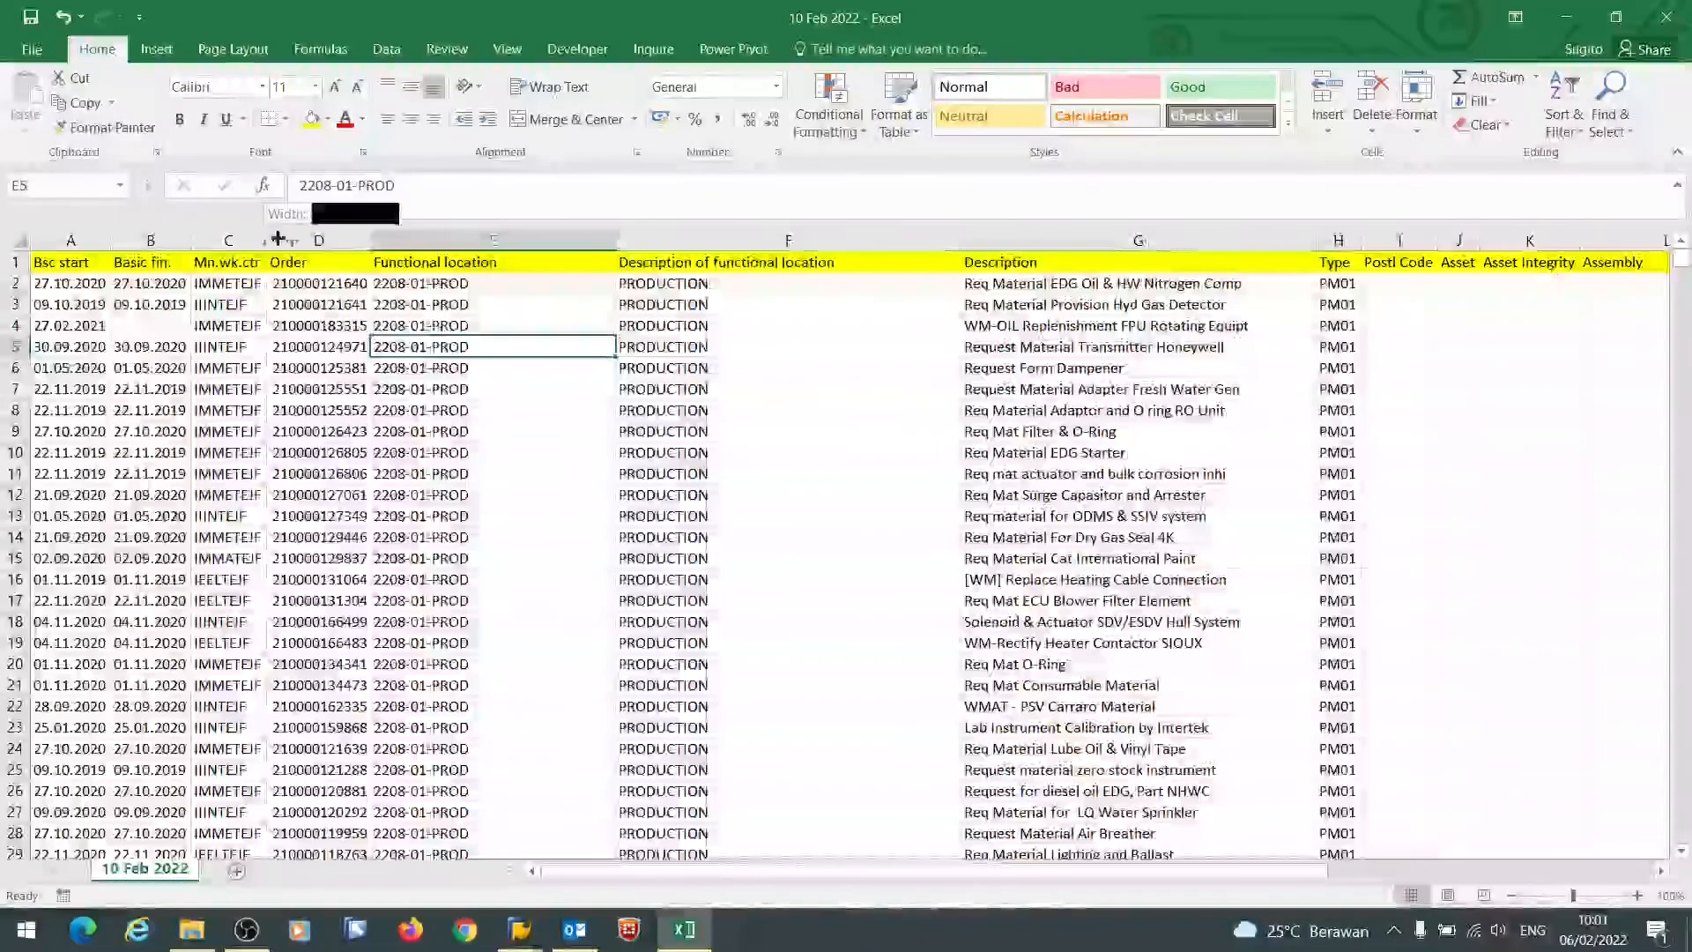
double_click(267, 241)
double_click(190, 241)
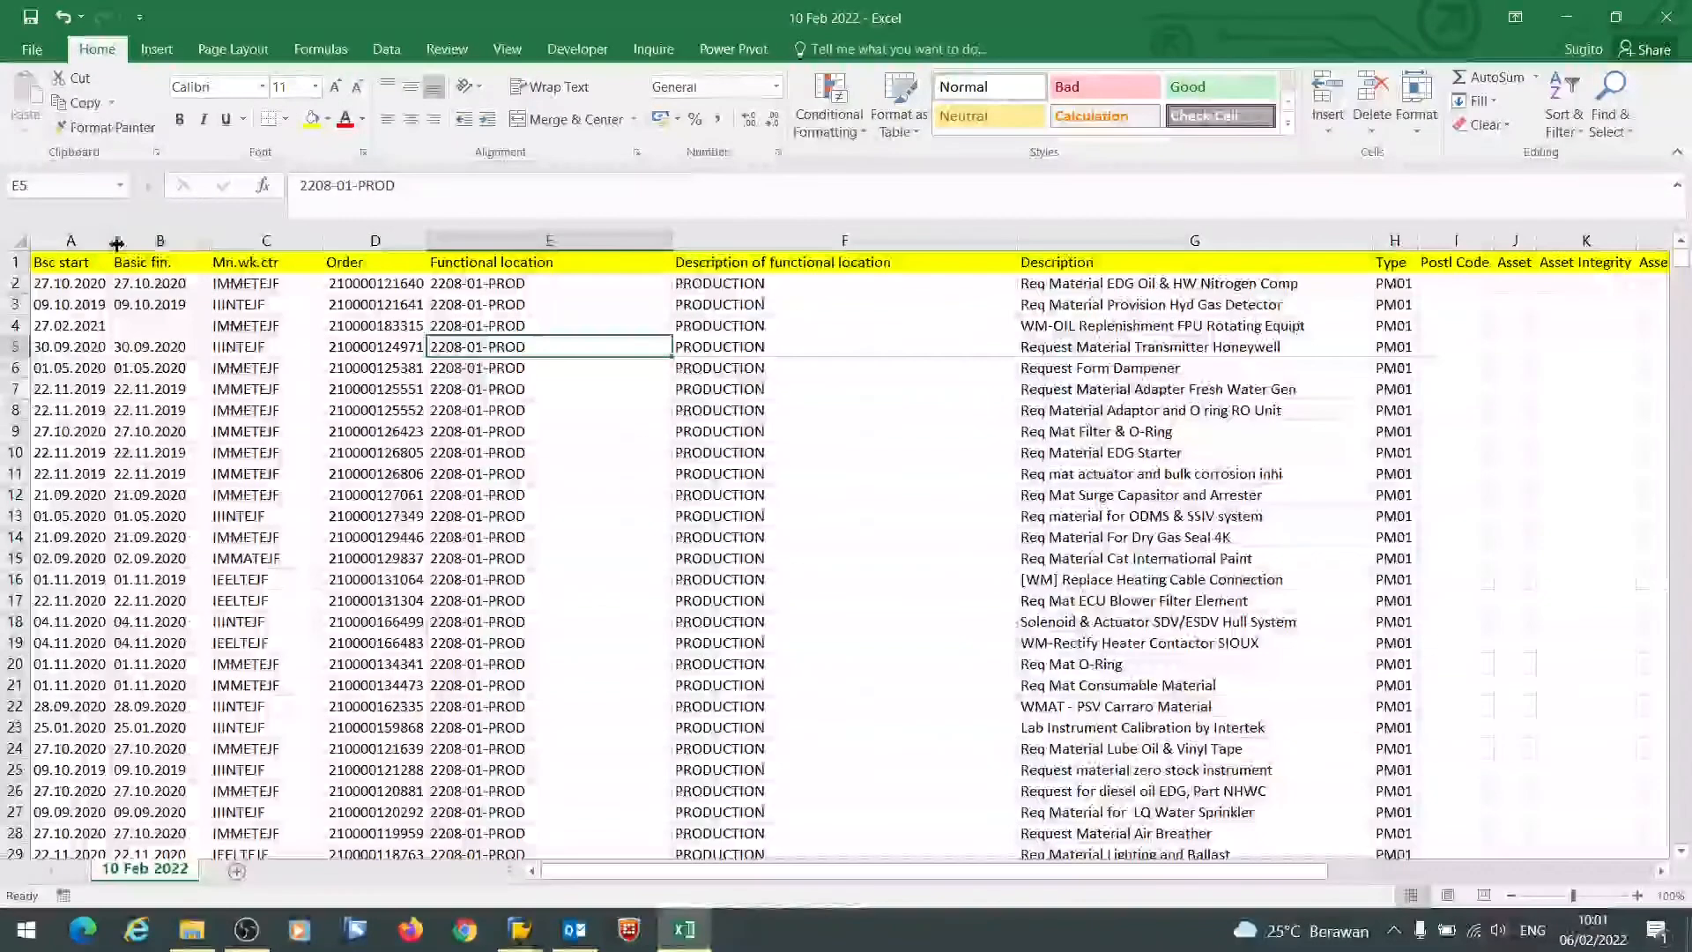
double_click(111, 241)
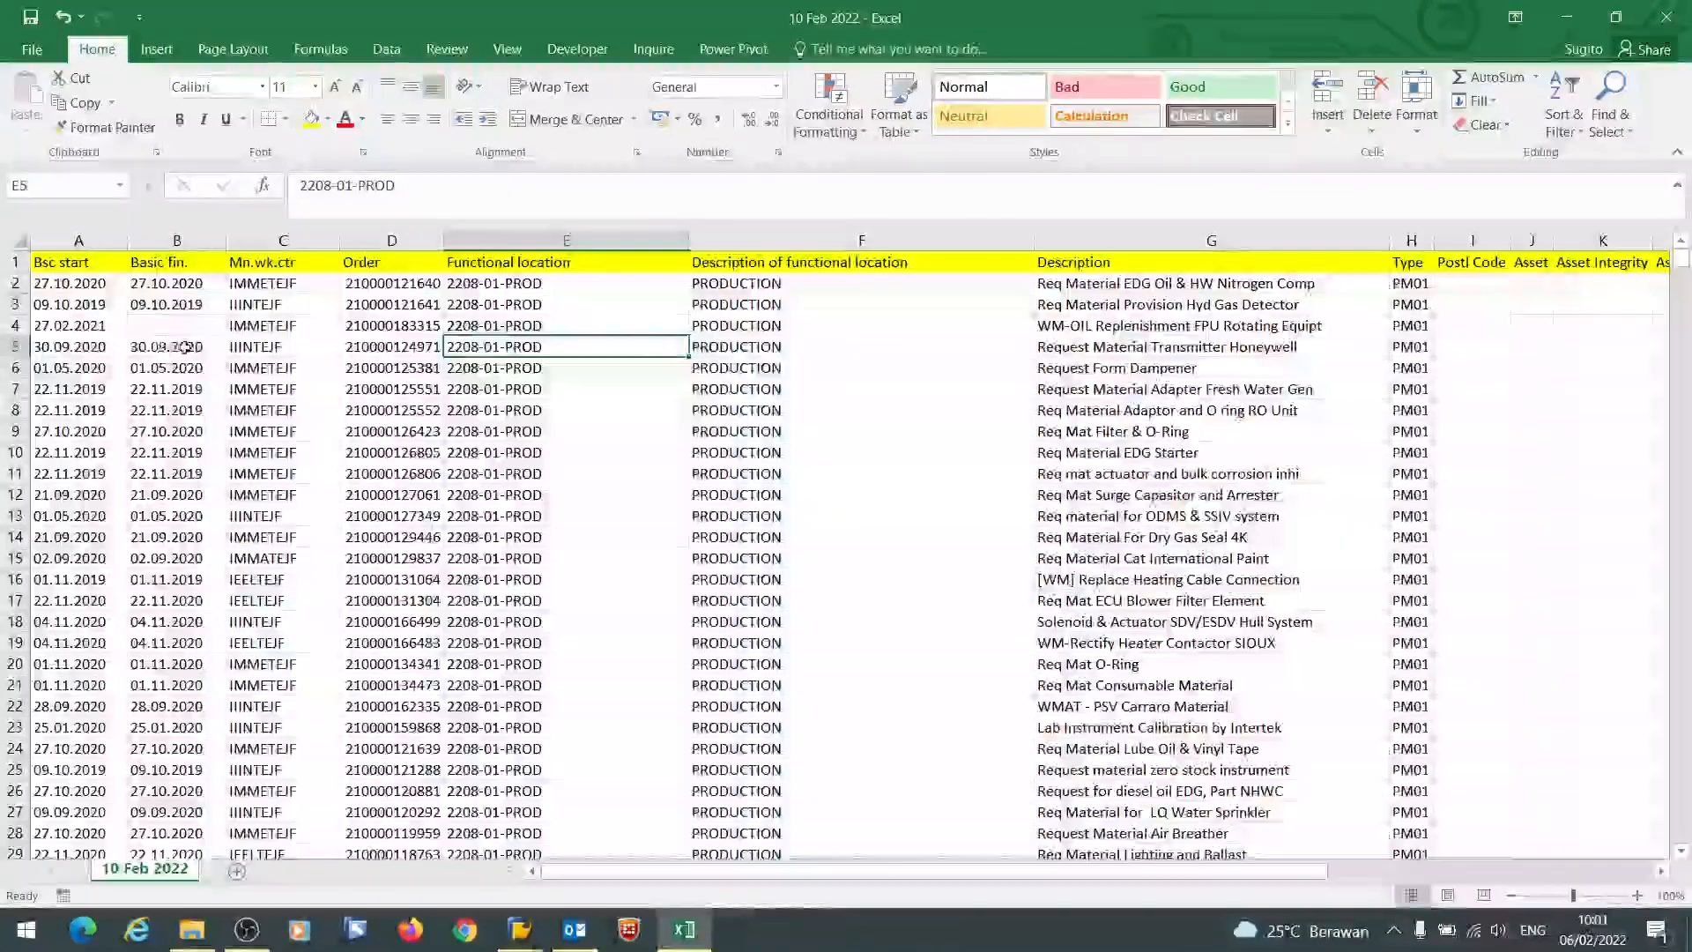
- Convert the Bsc start column from text to dates with Text to Columns, as delimited data in DMY date format
click(67, 238)
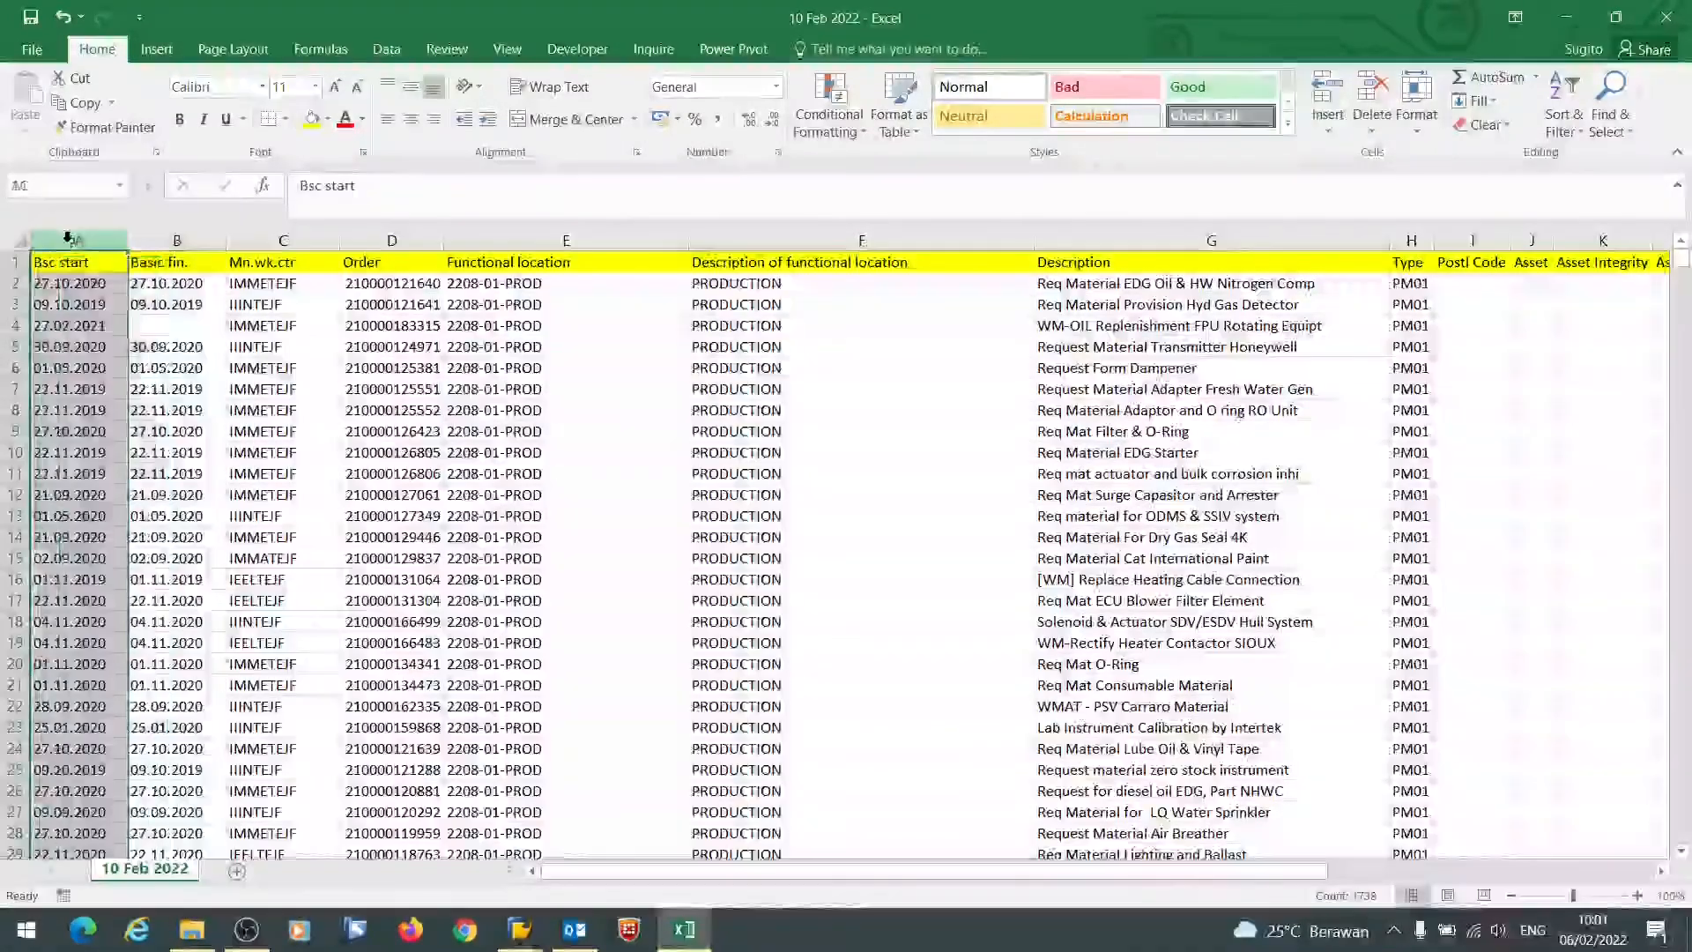
click(387, 50)
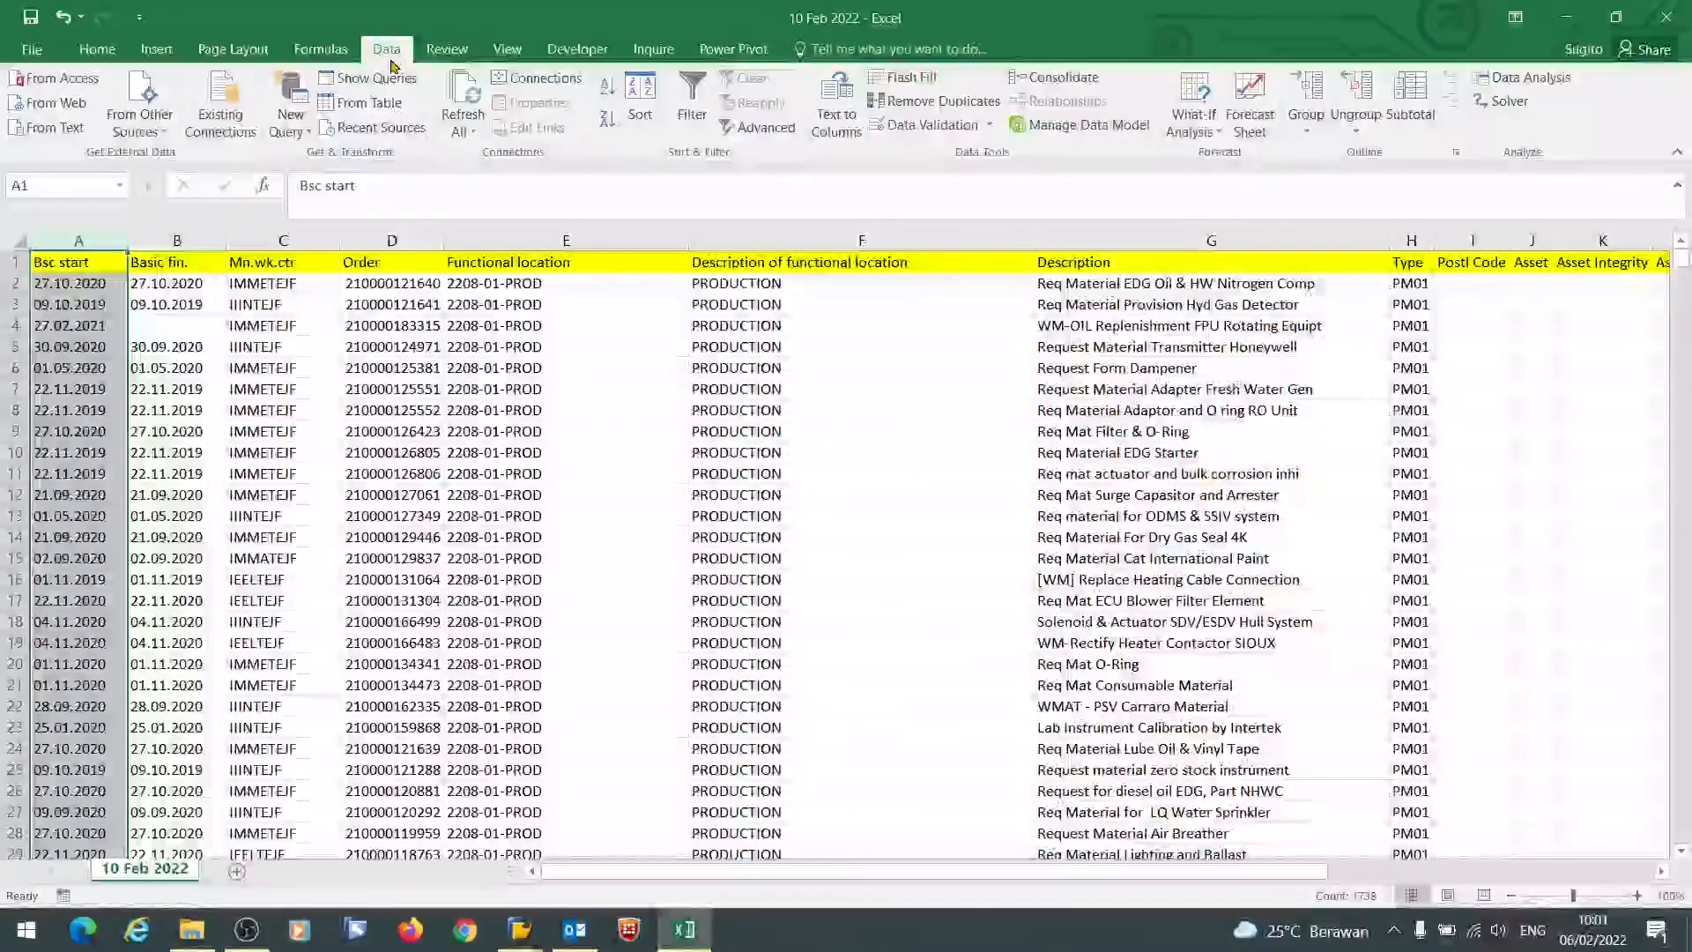
click(827, 140)
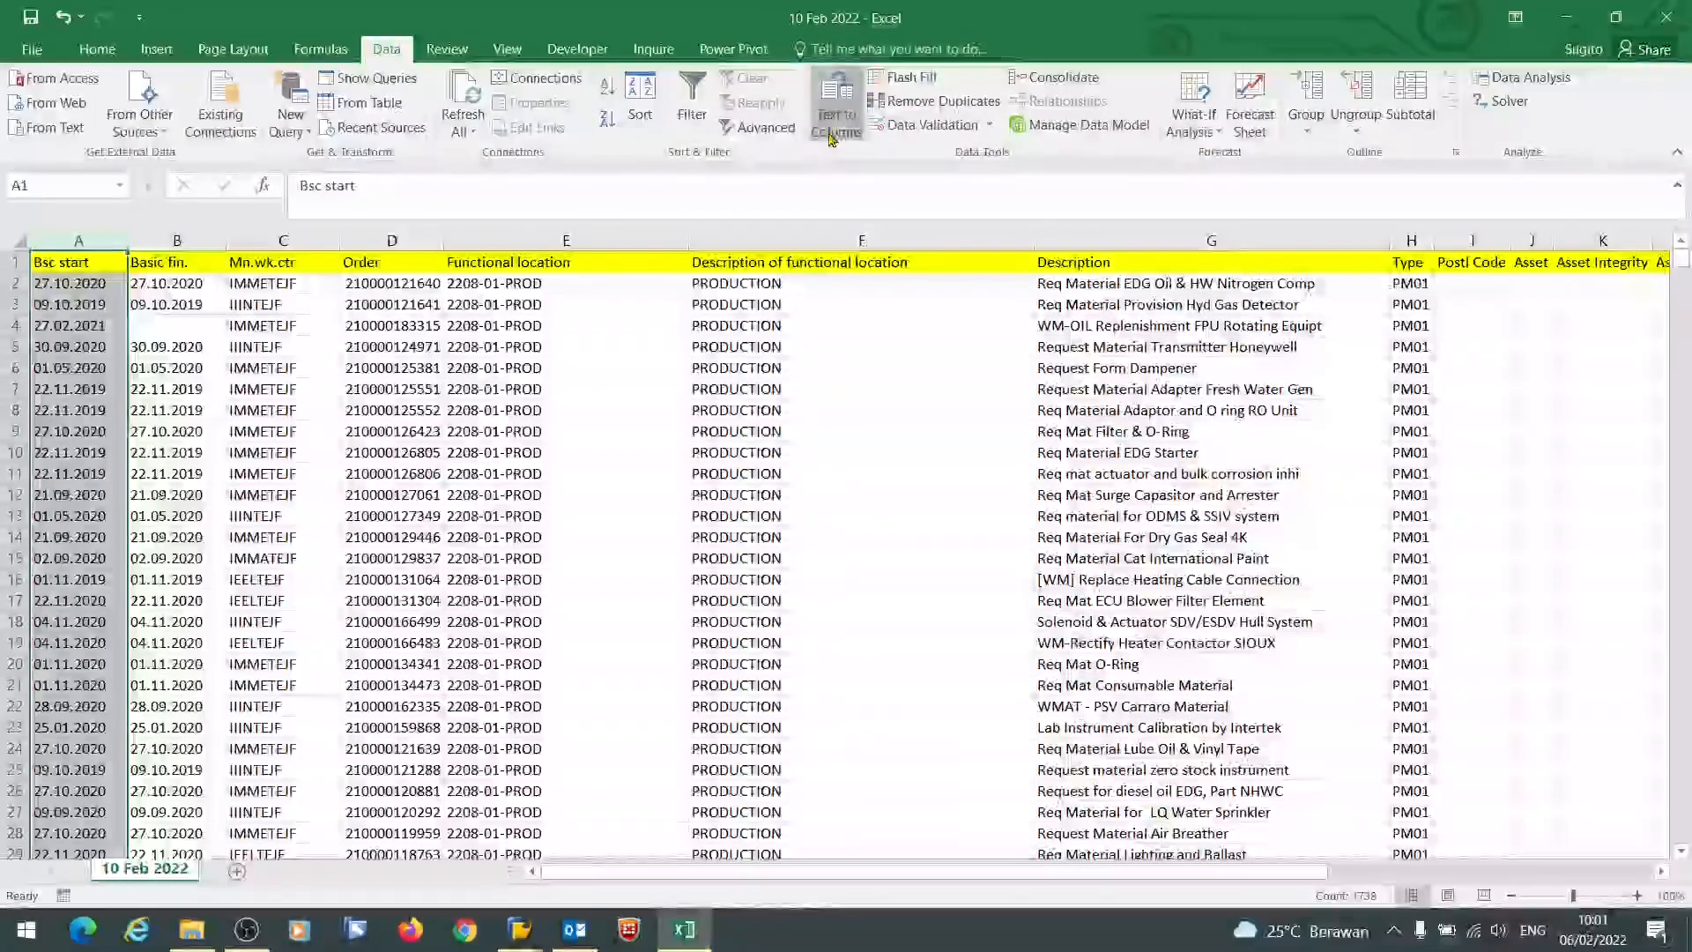
click(1267, 591)
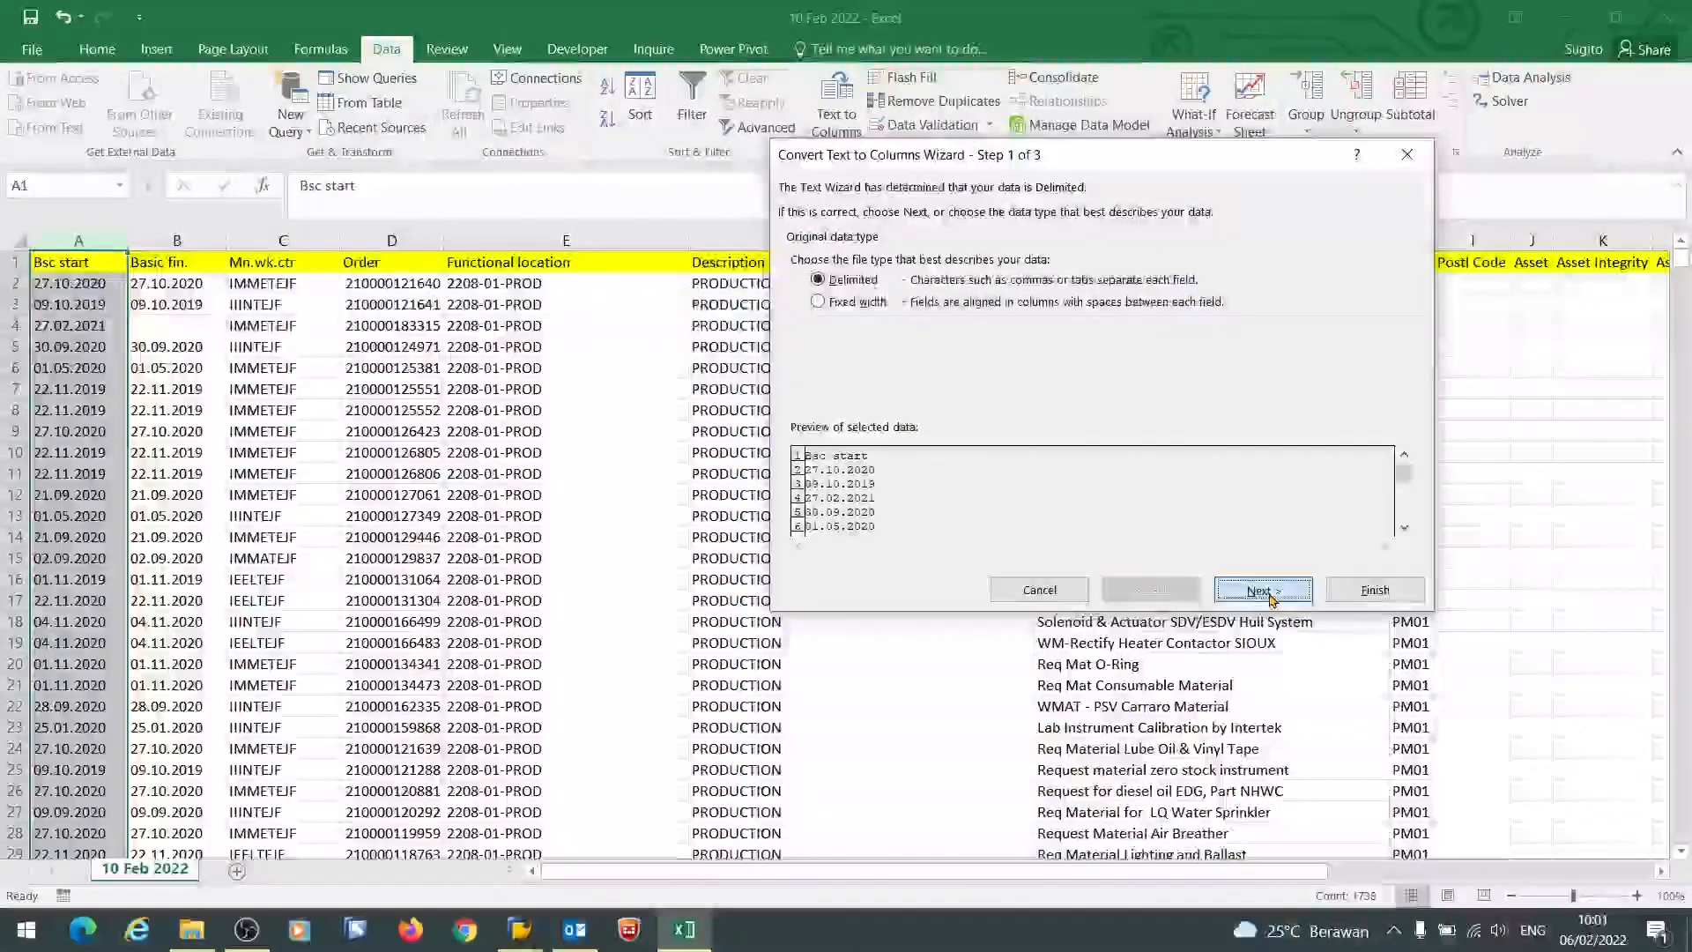
click(1273, 592)
click(798, 283)
click(1375, 590)
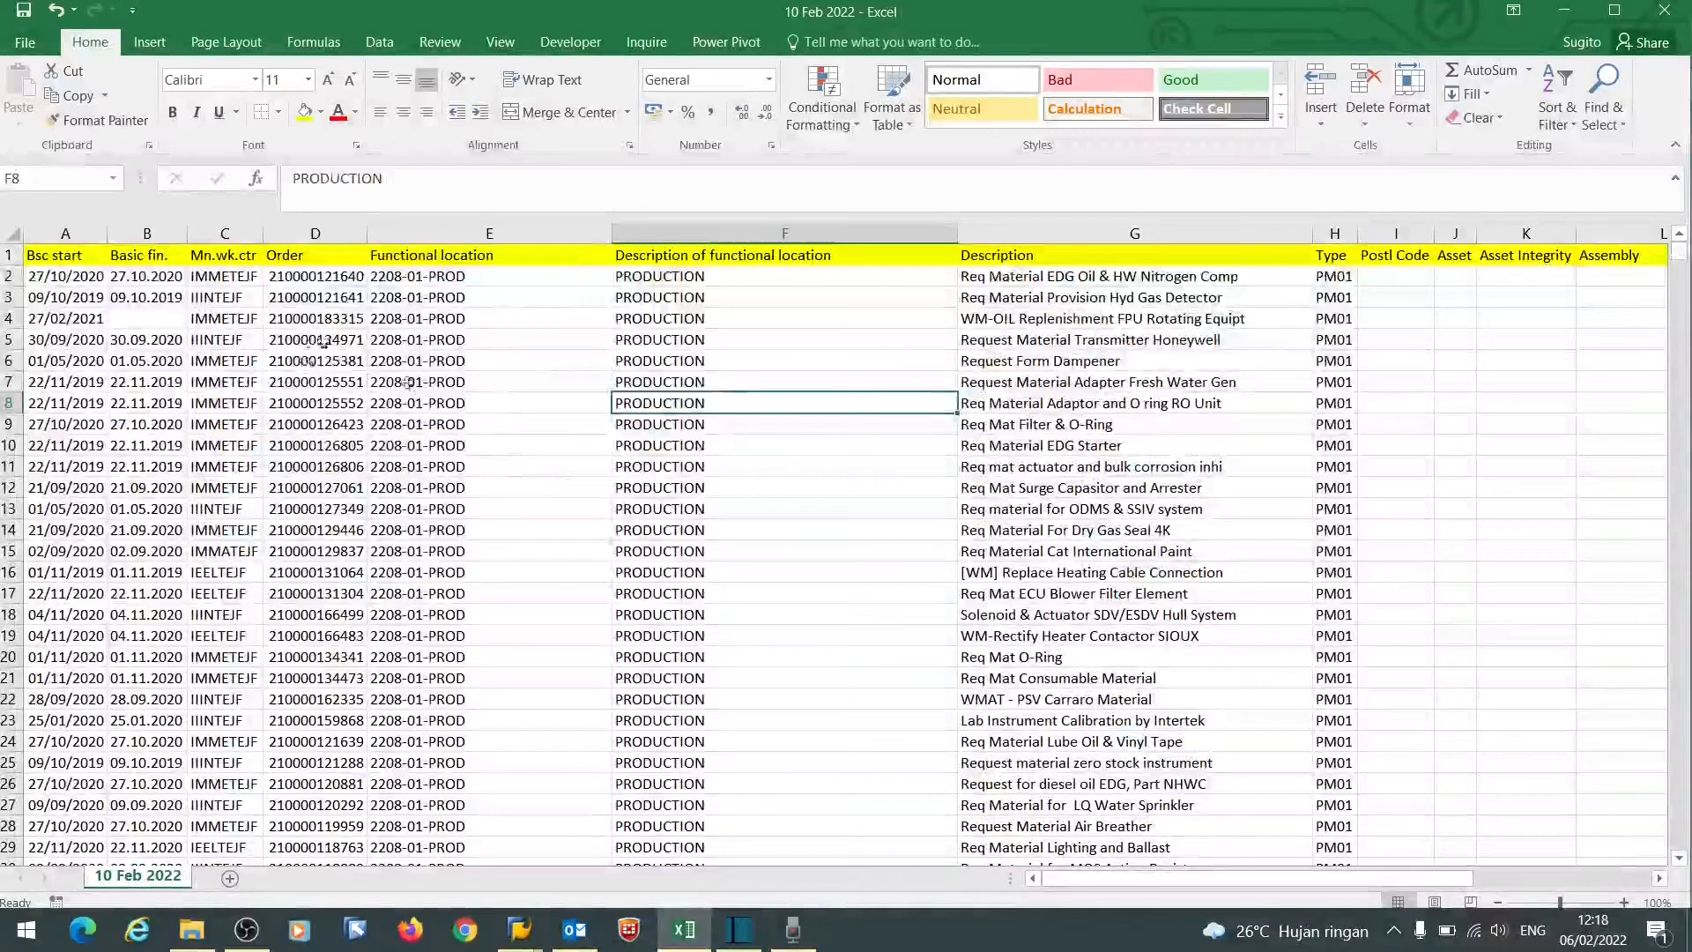
- Convert the Basic fin. column to dates with Text to Columns, delimited and in DMY date format, and auto-fit its width
click(147, 233)
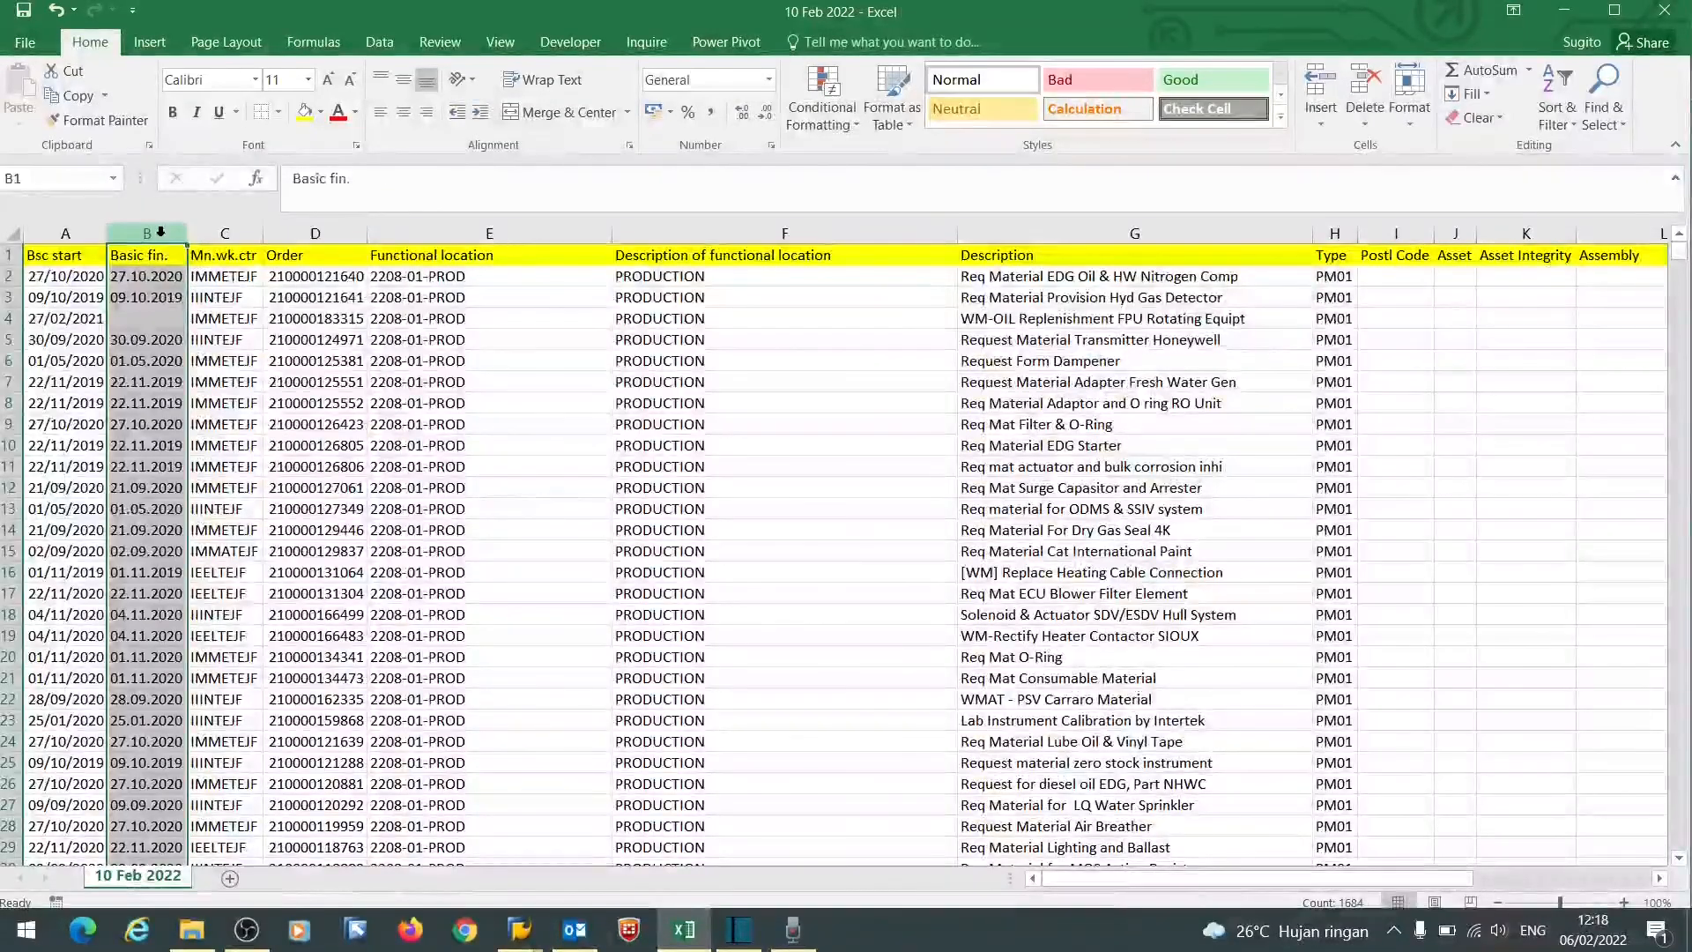
click(147, 382)
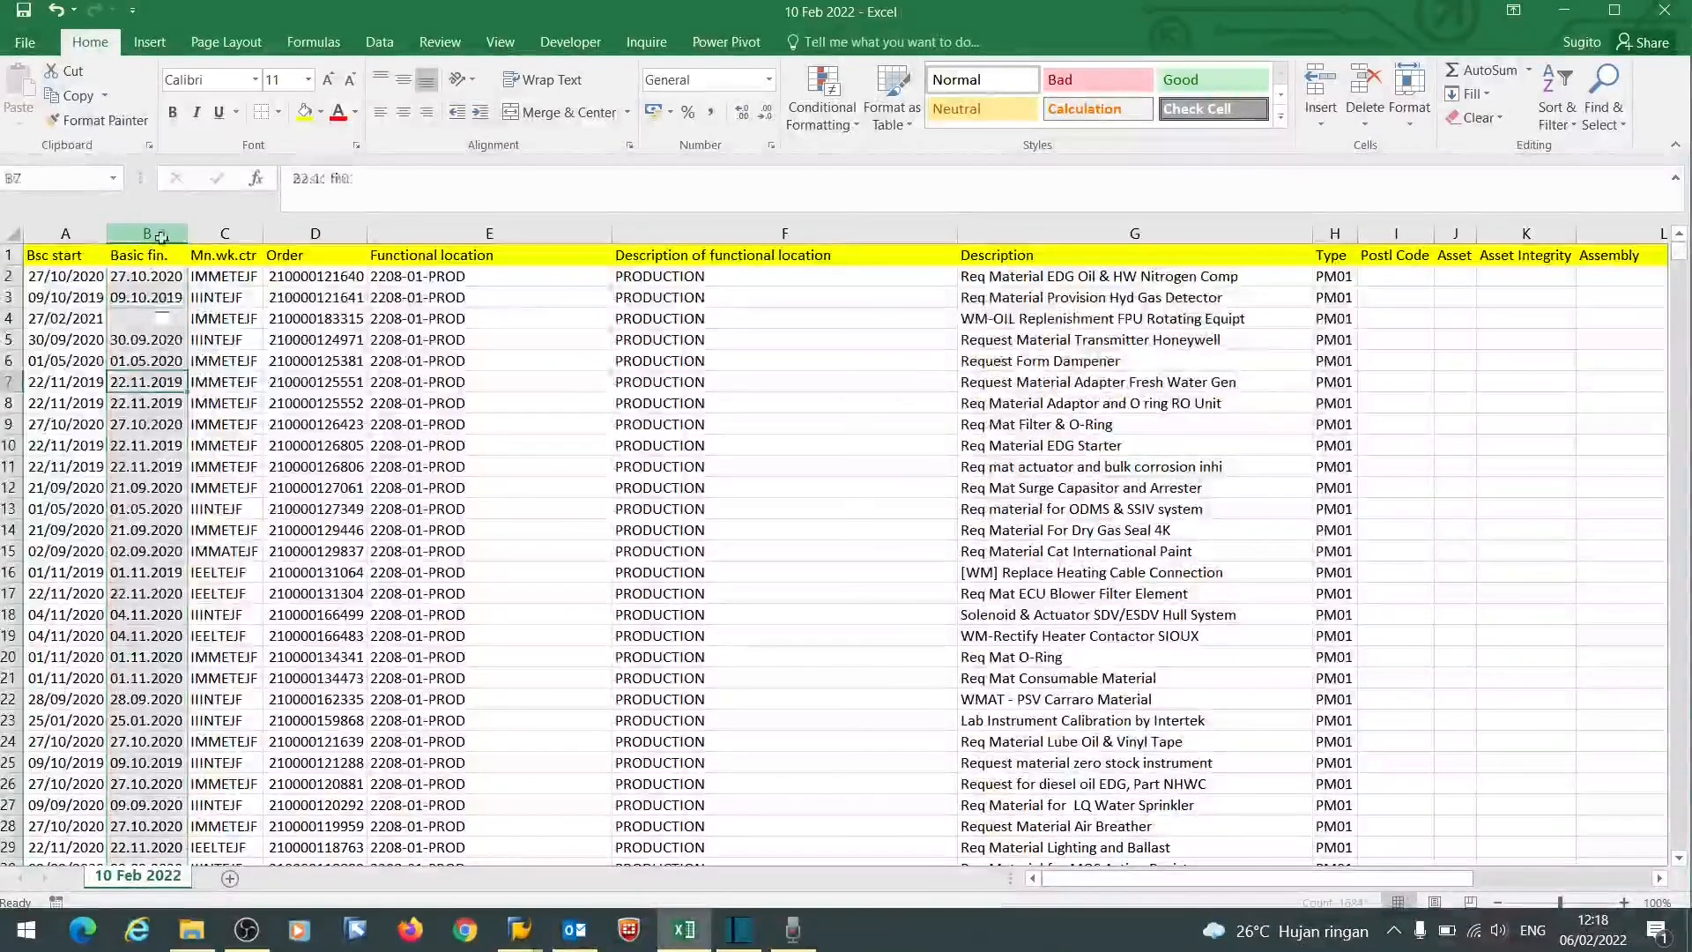
click(161, 234)
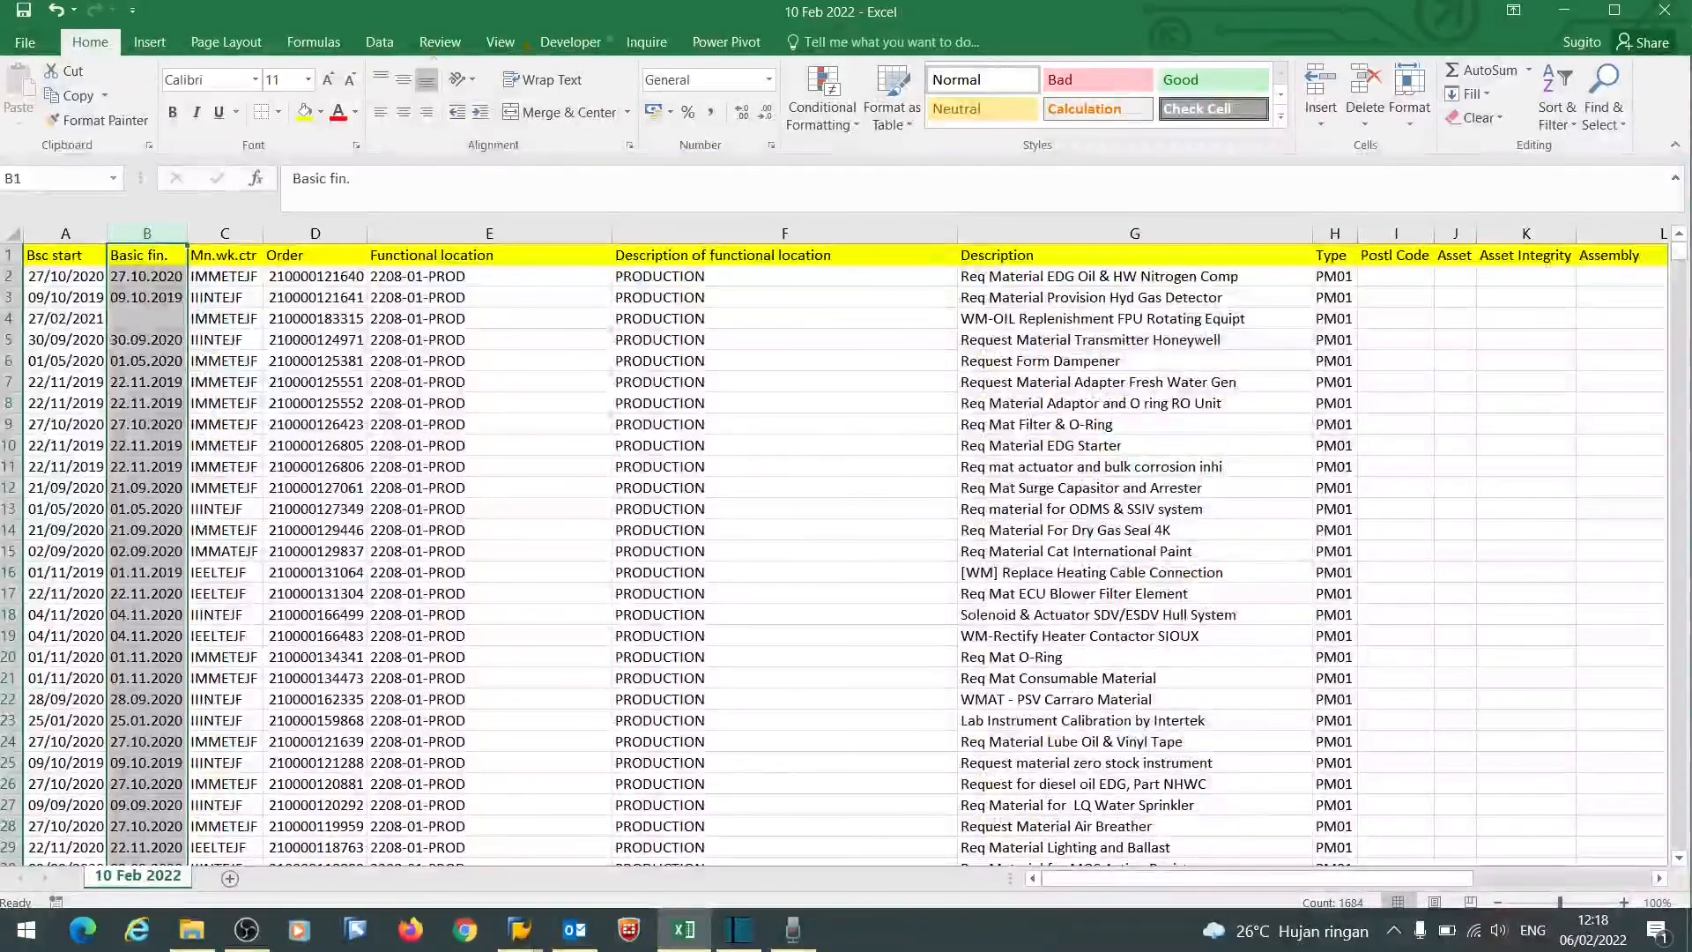
click(380, 42)
click(833, 114)
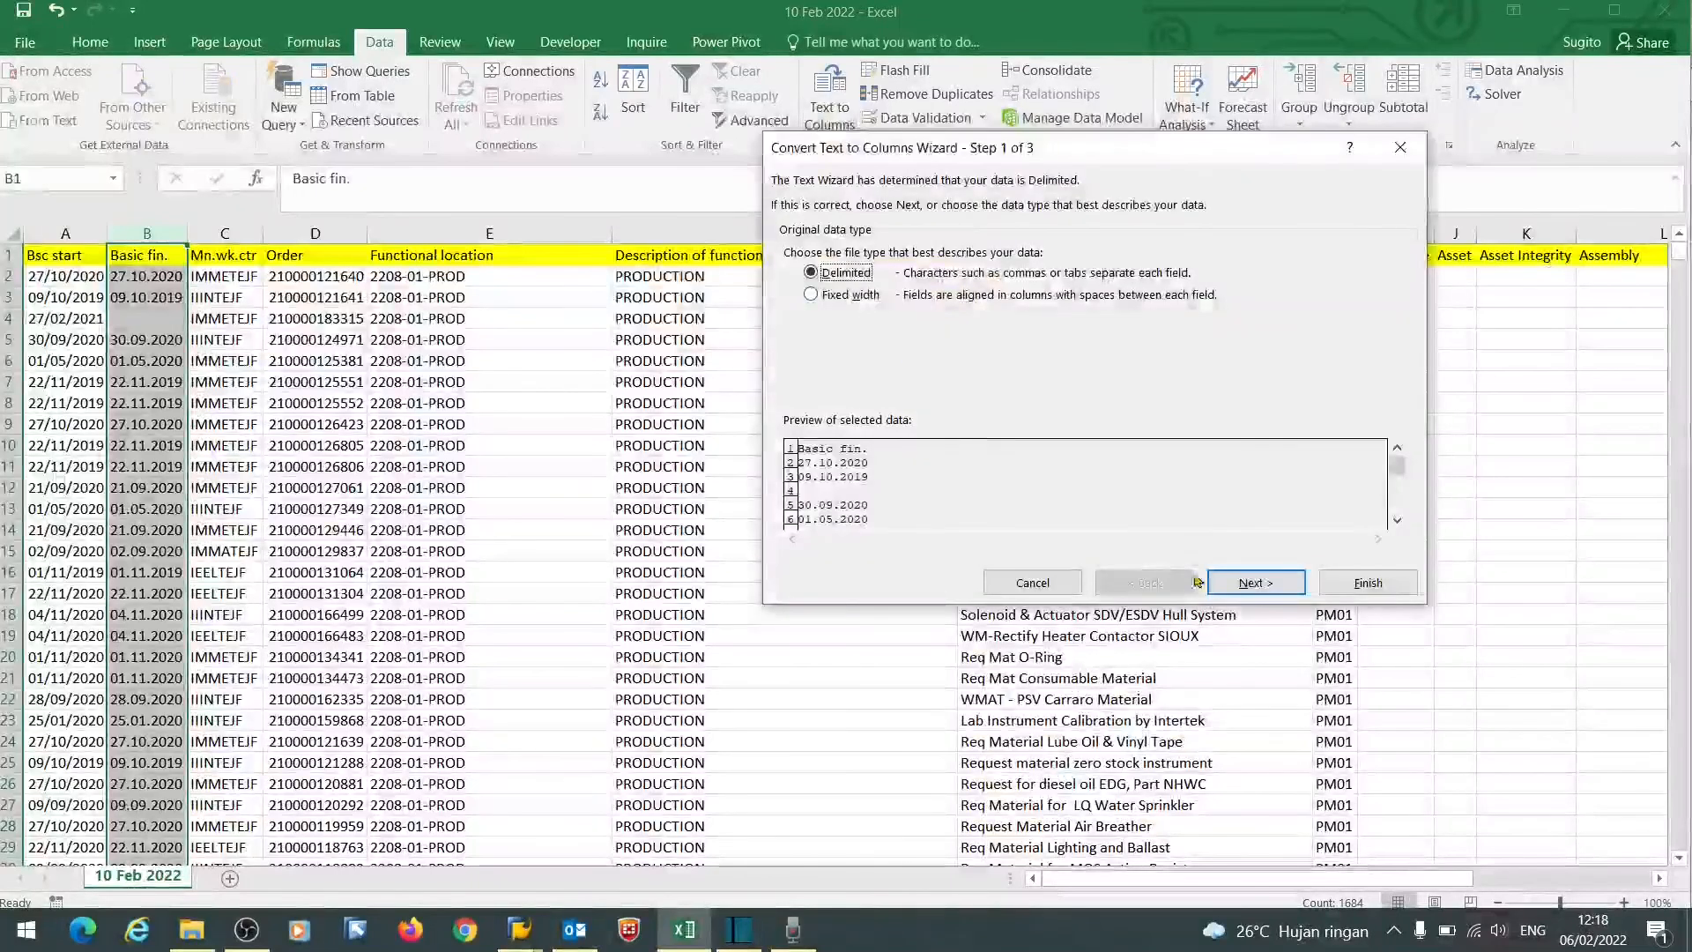
click(1263, 586)
click(1259, 583)
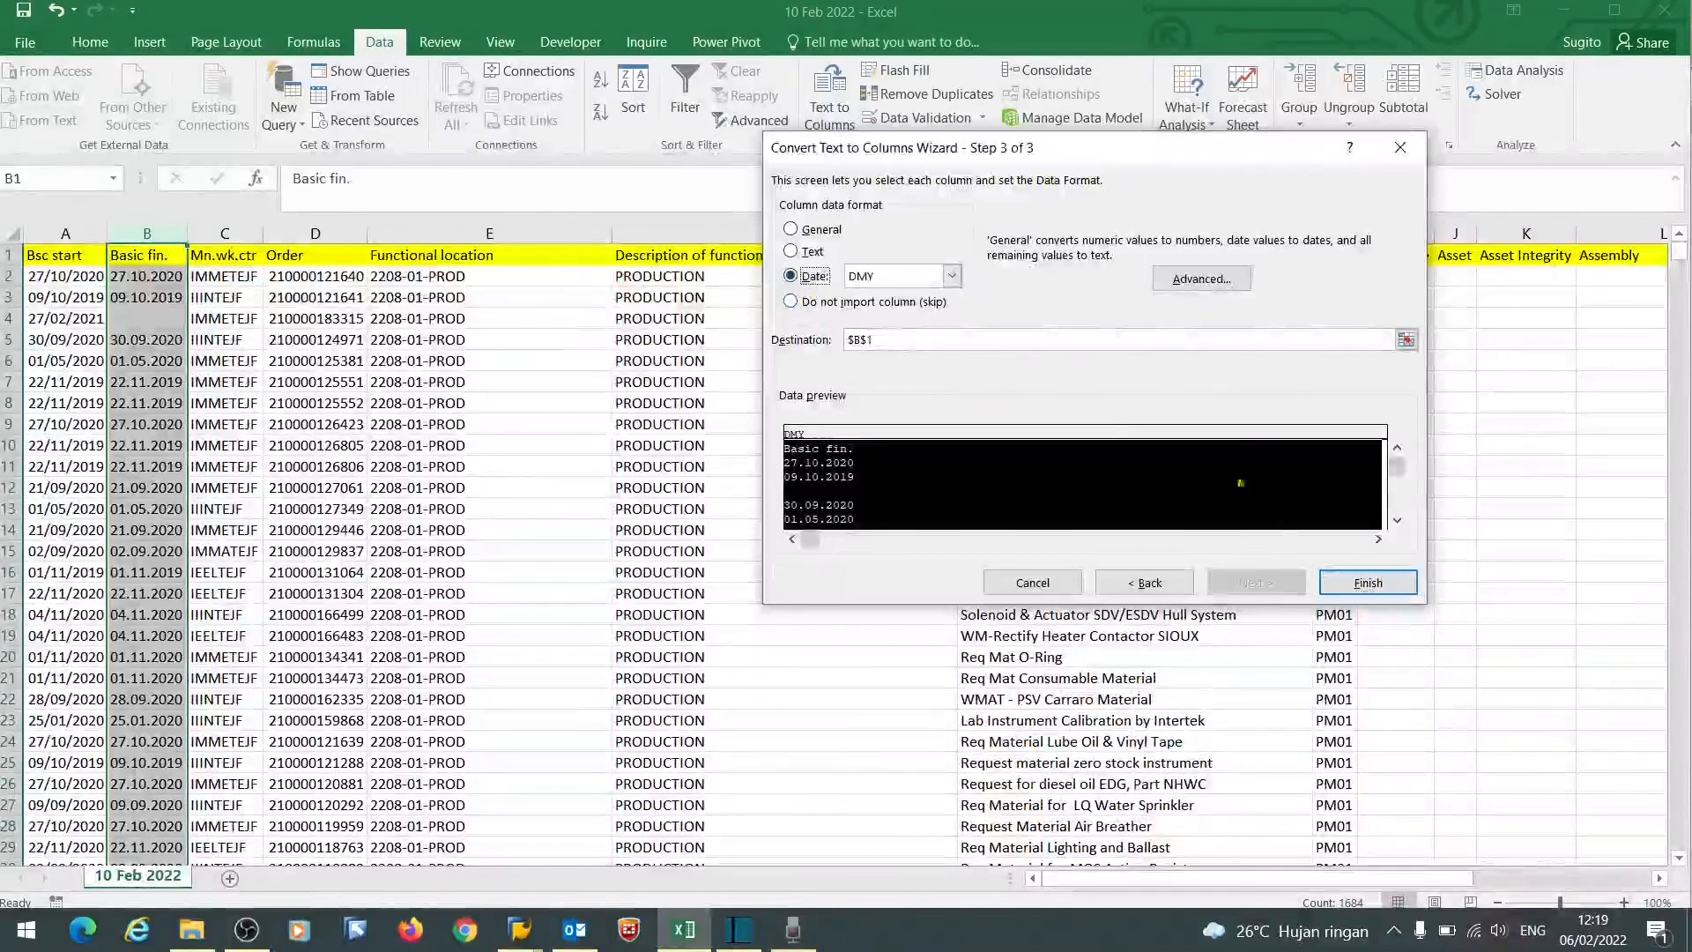
click(1368, 583)
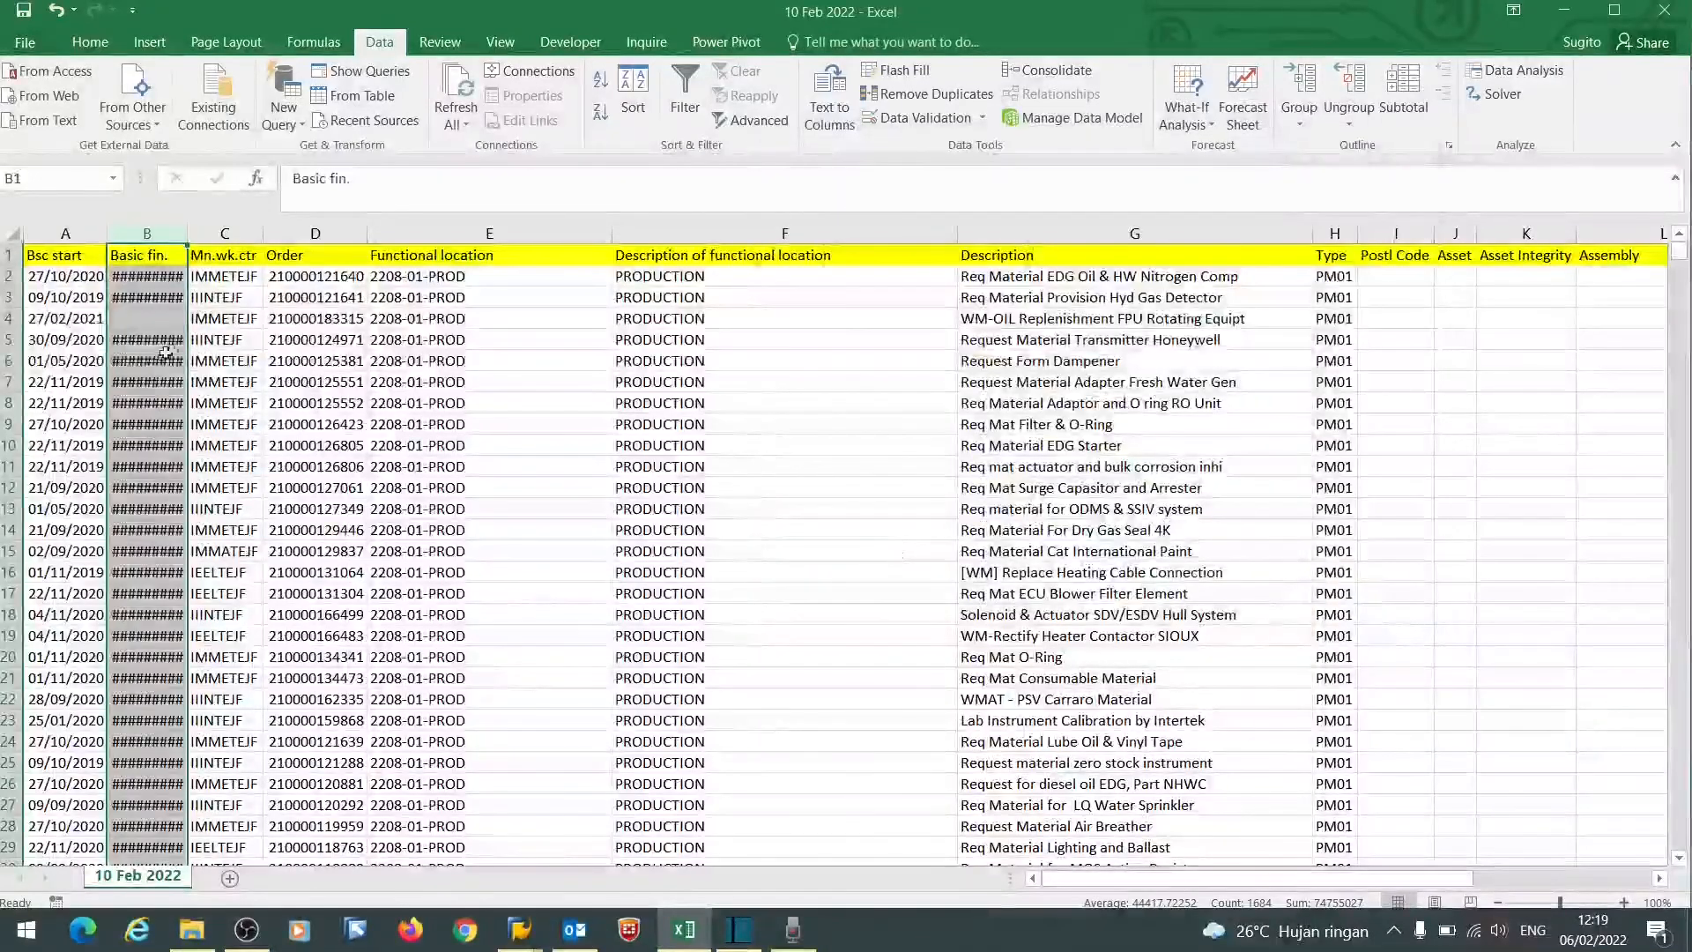
double_click(185, 238)
click(226, 384)
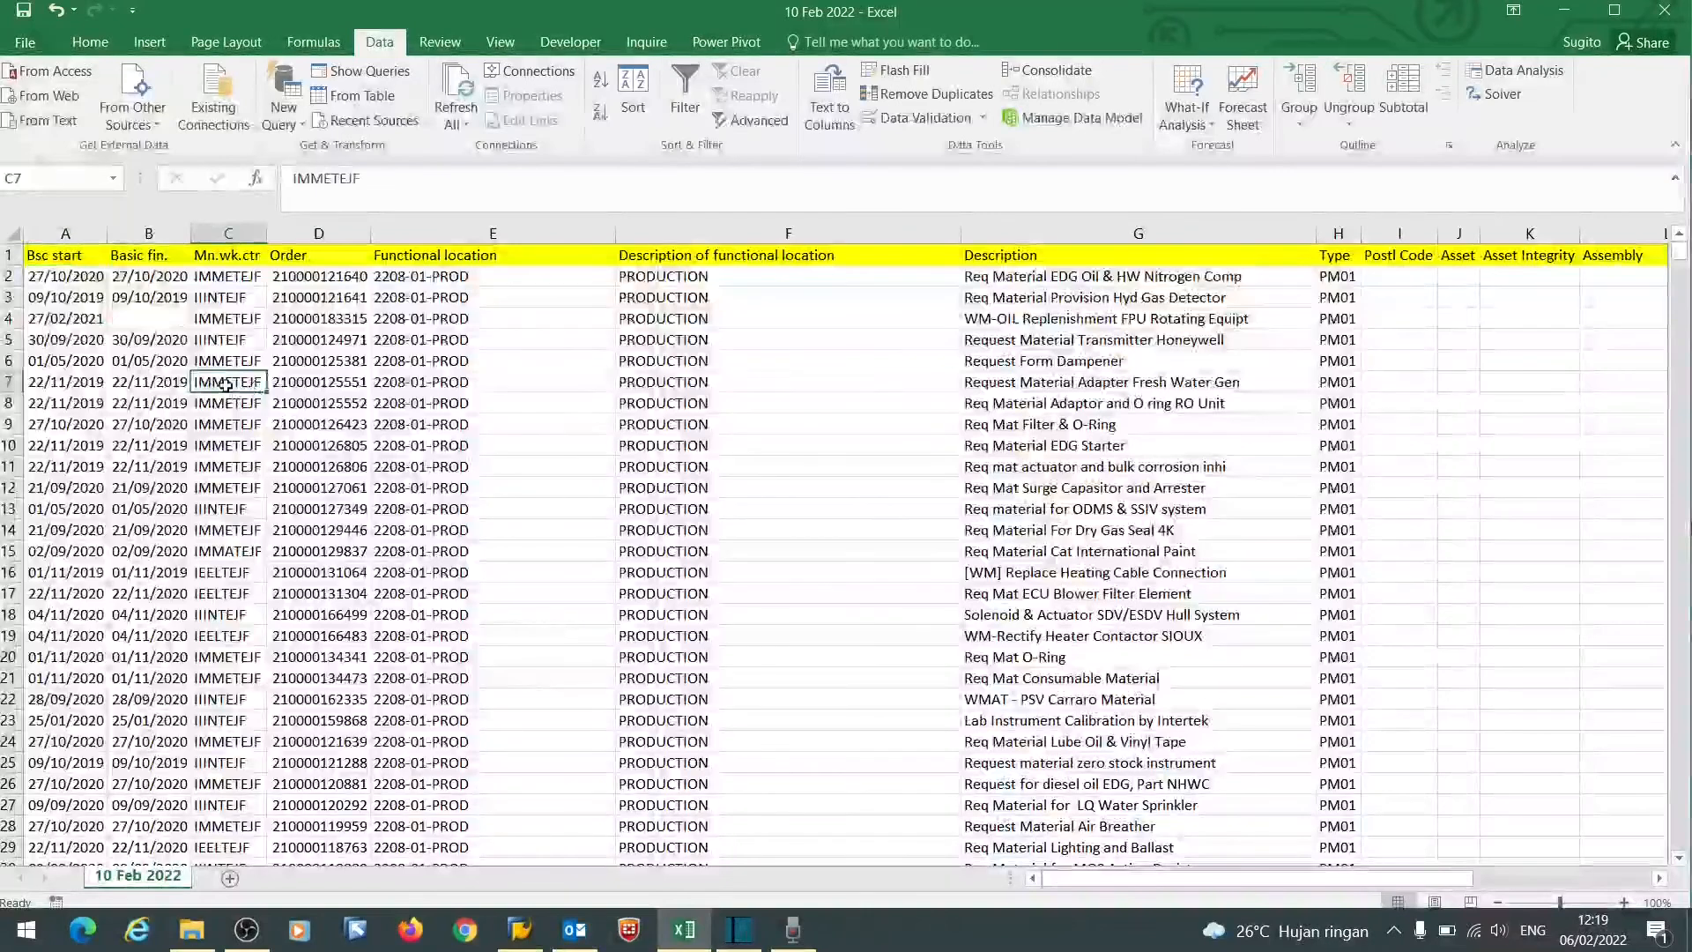
- Apply All Borders to the whole data table, from the Bsc start heading through the last column and row
click(75, 261)
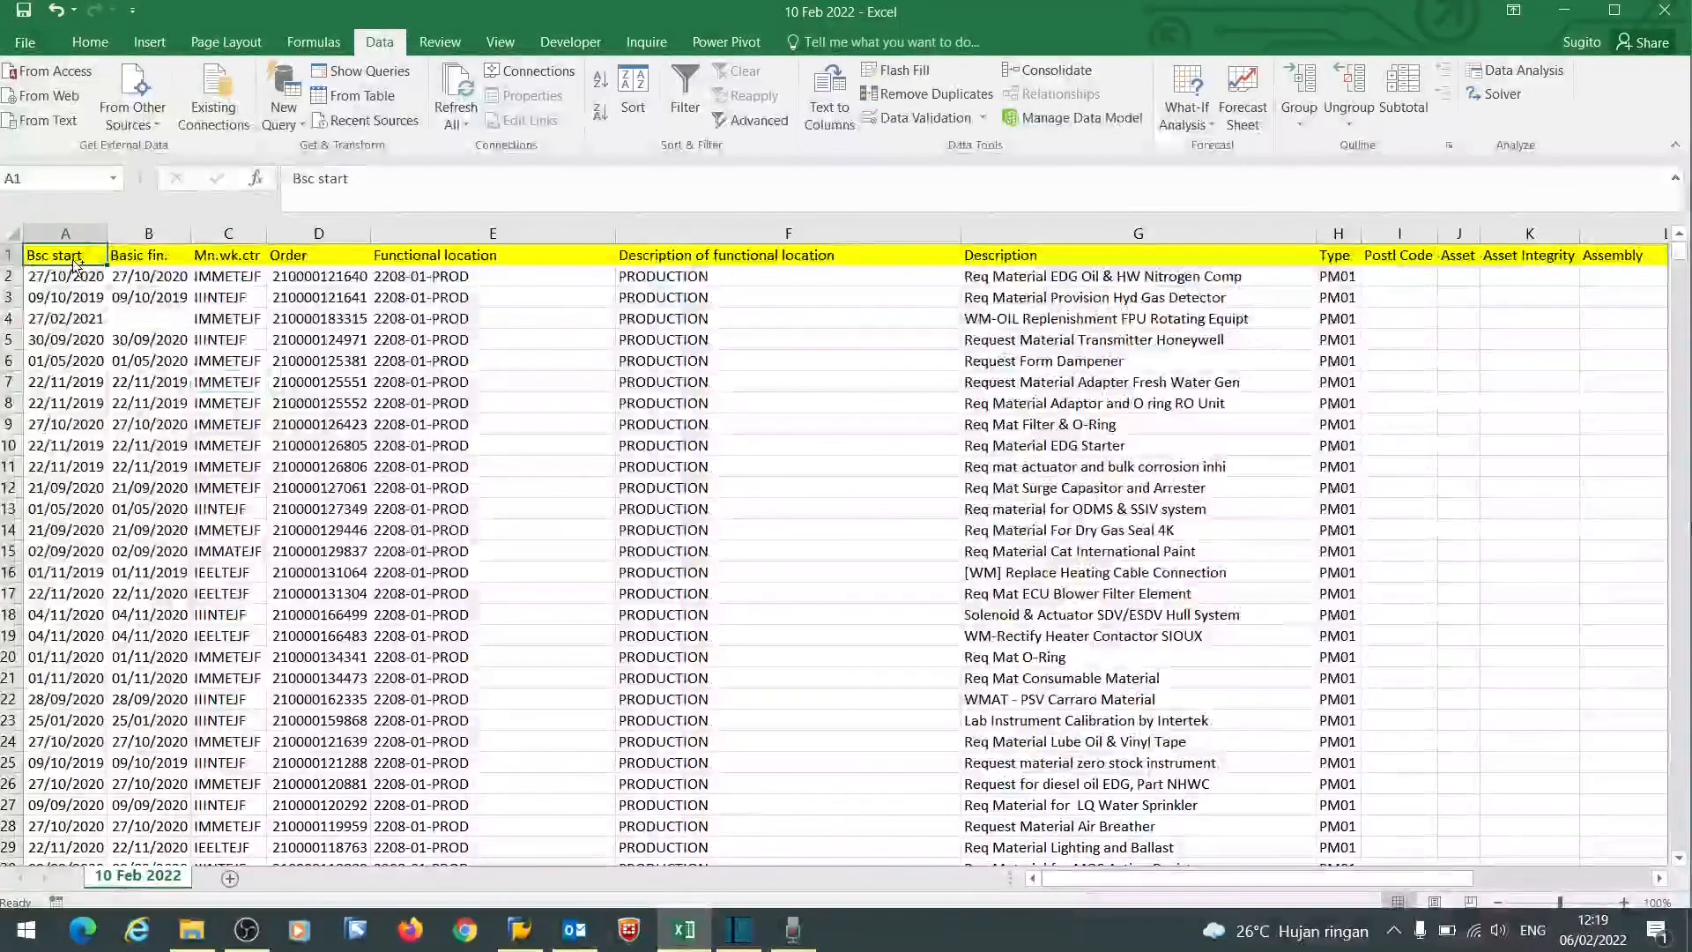
key(ctrl+shift+Right)
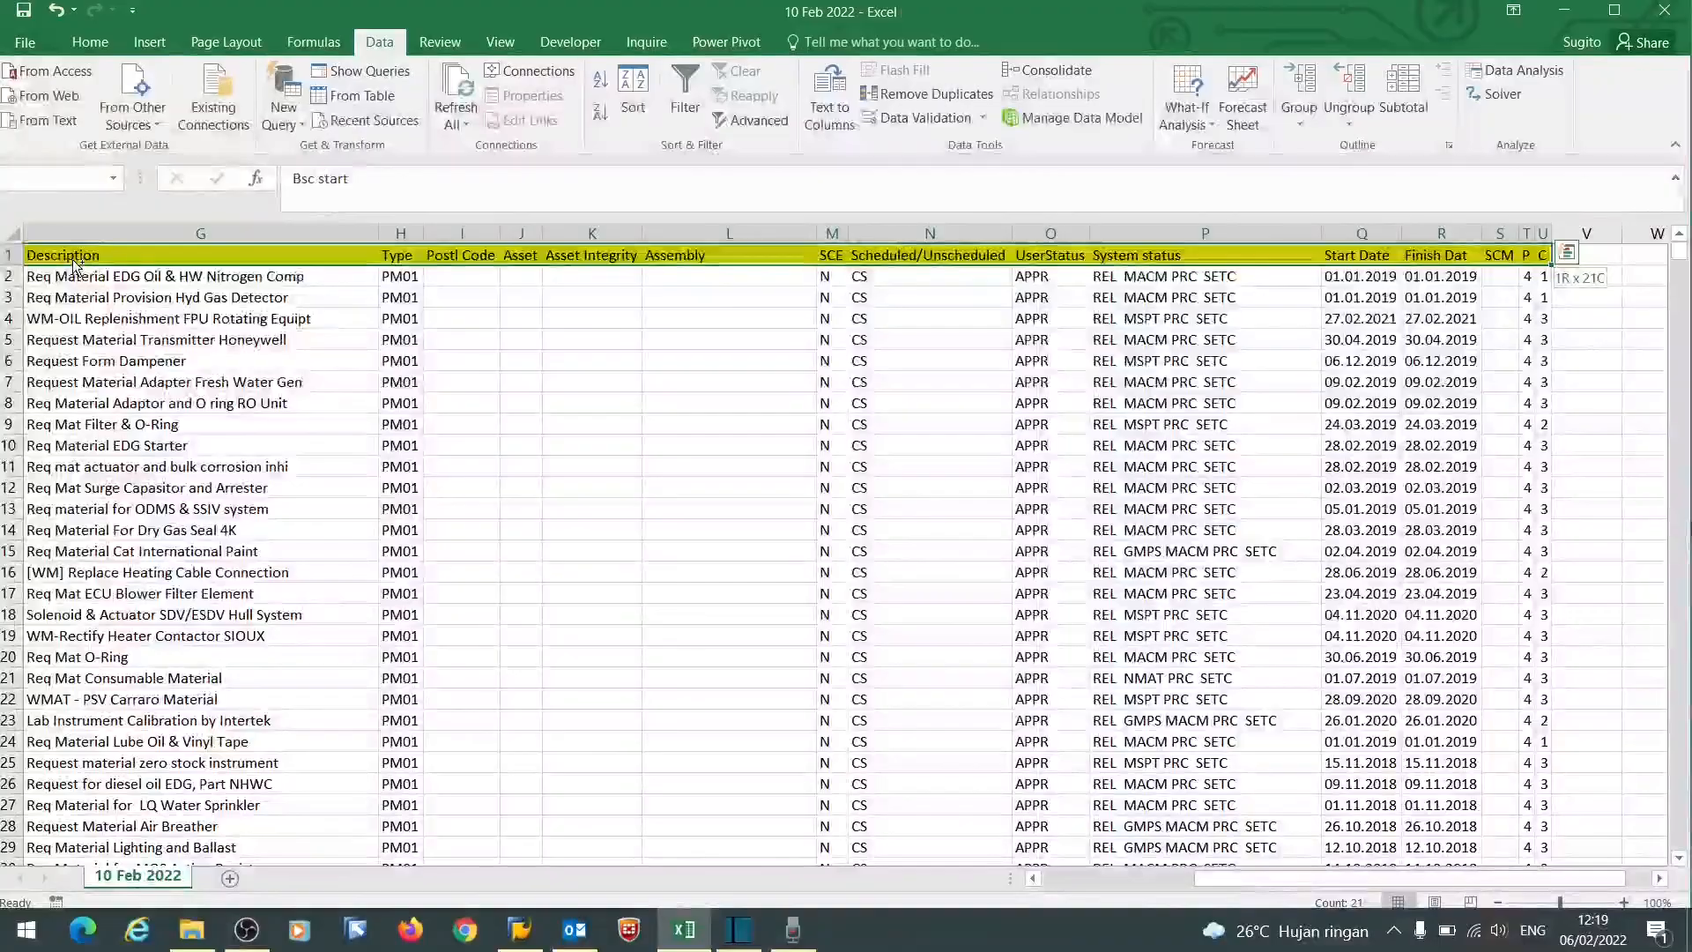
key(ctrl+shift+Down)
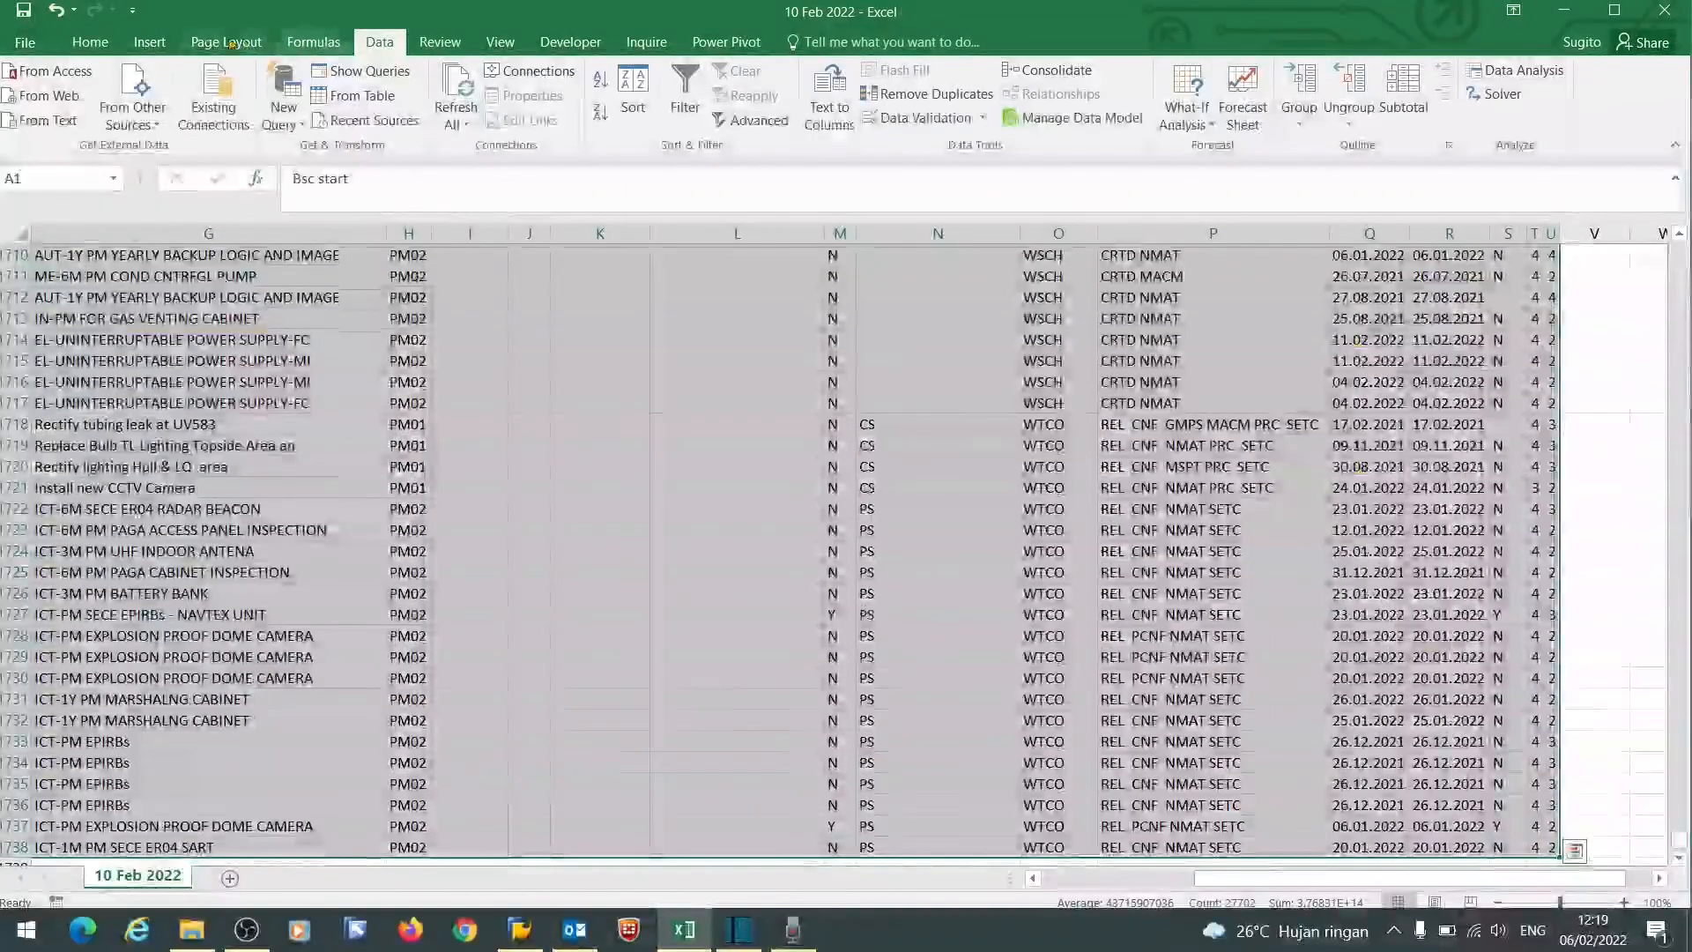
click(90, 42)
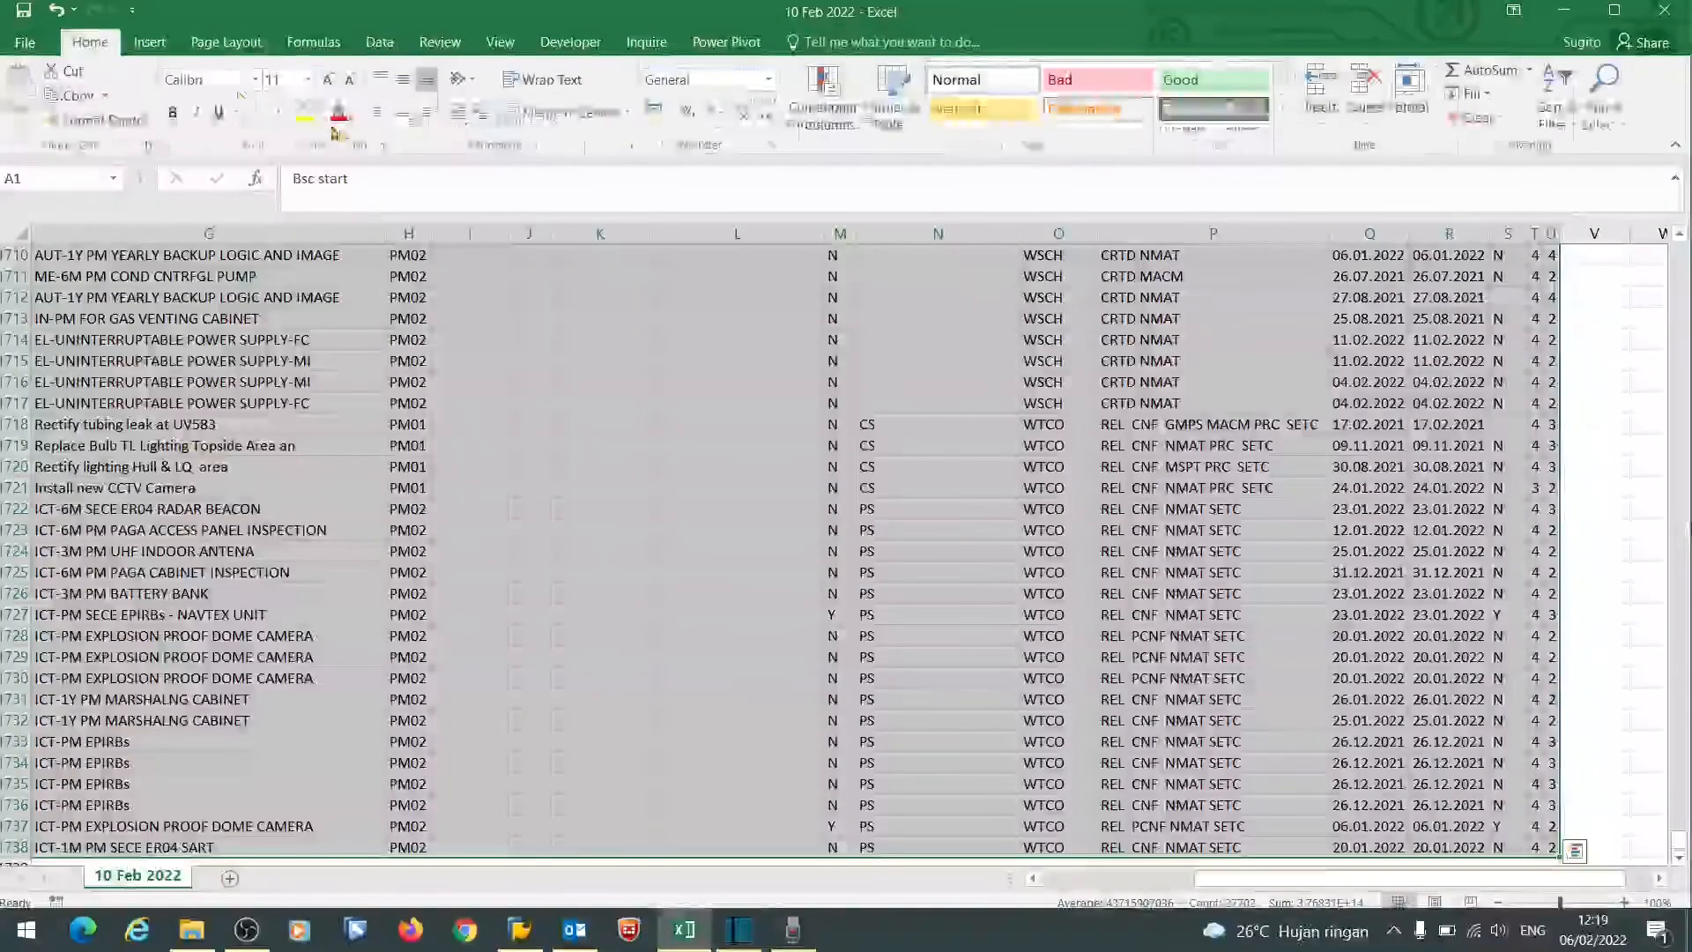
click(277, 116)
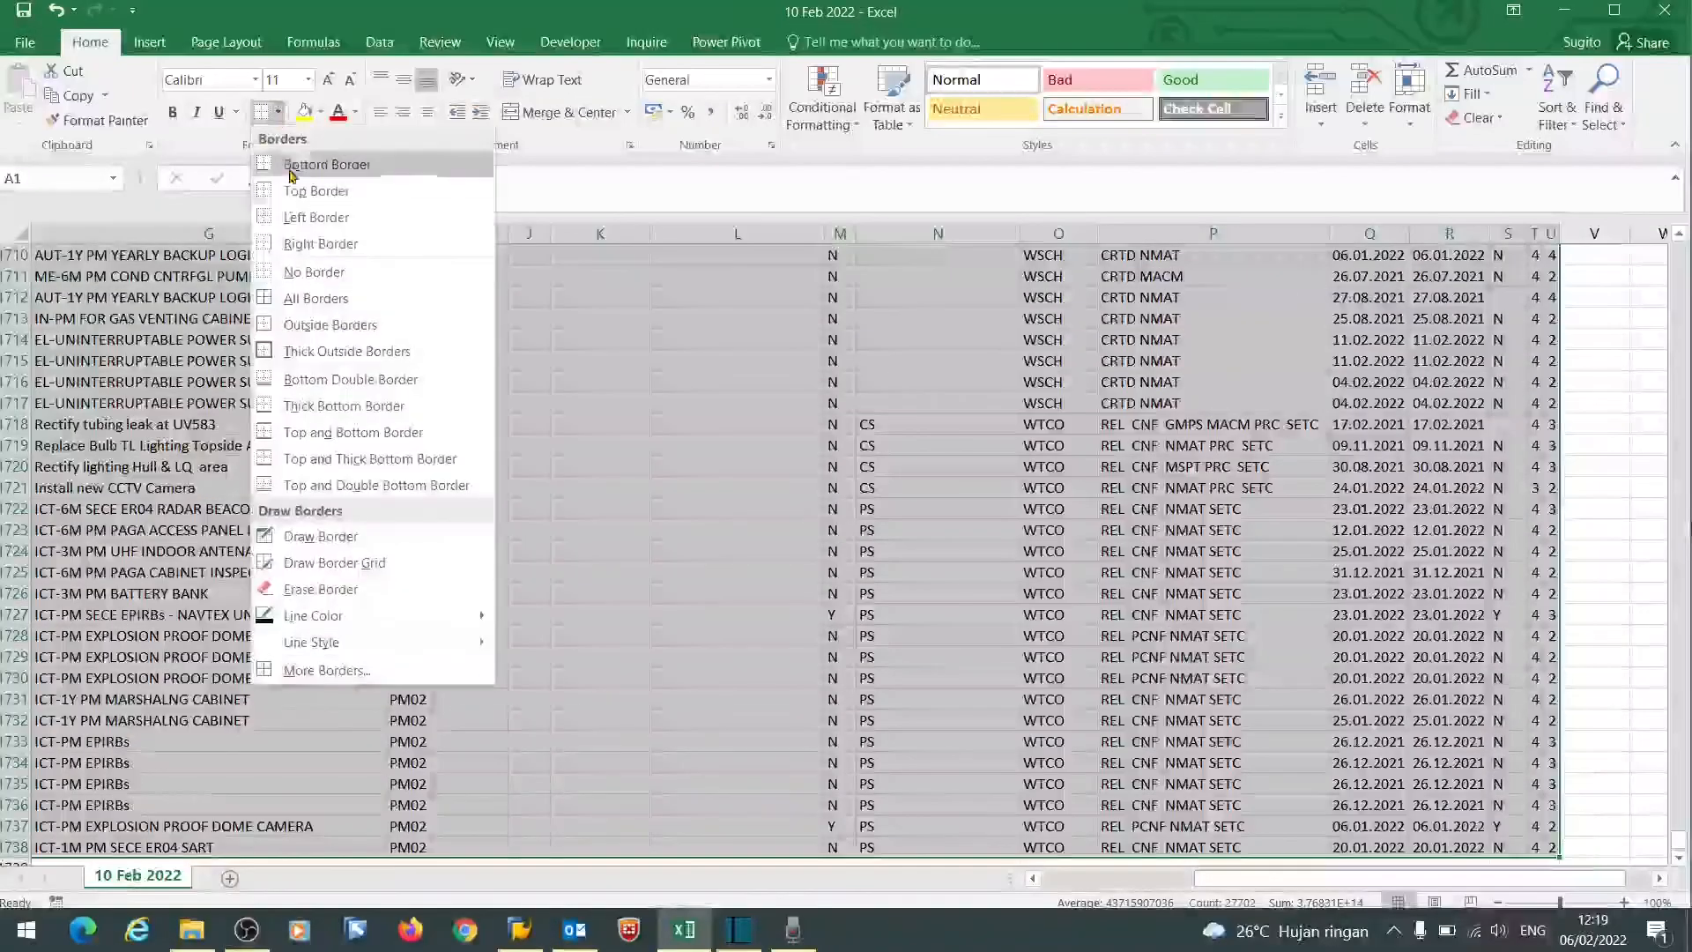
click(278, 300)
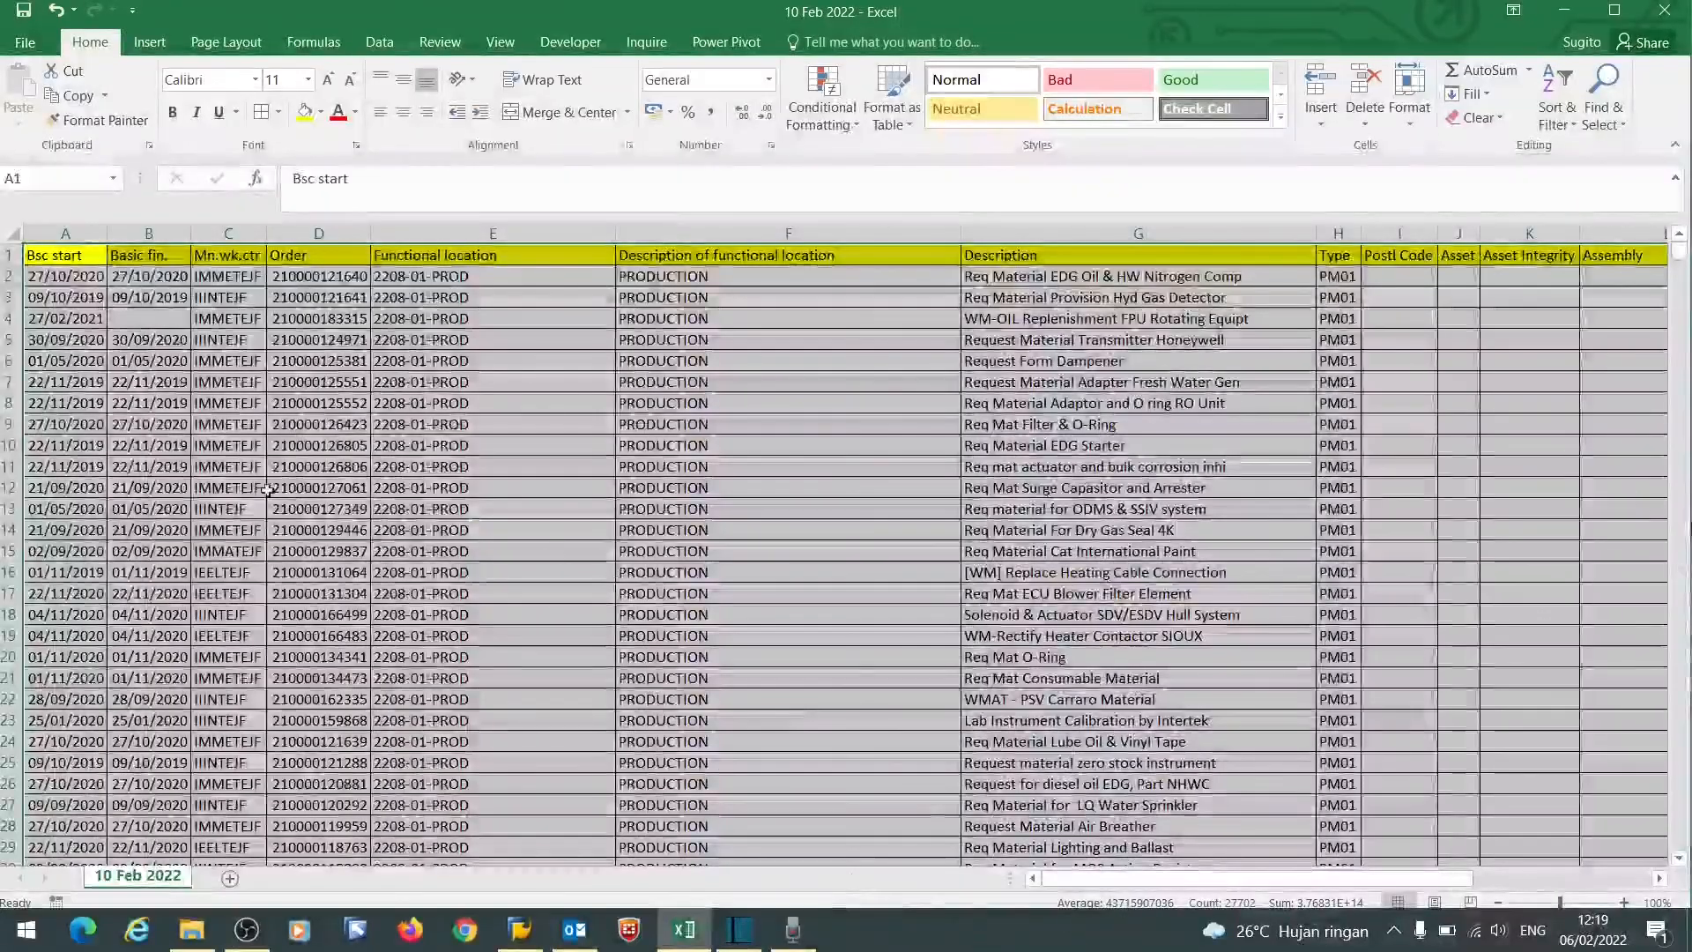
click(275, 494)
click(56, 256)
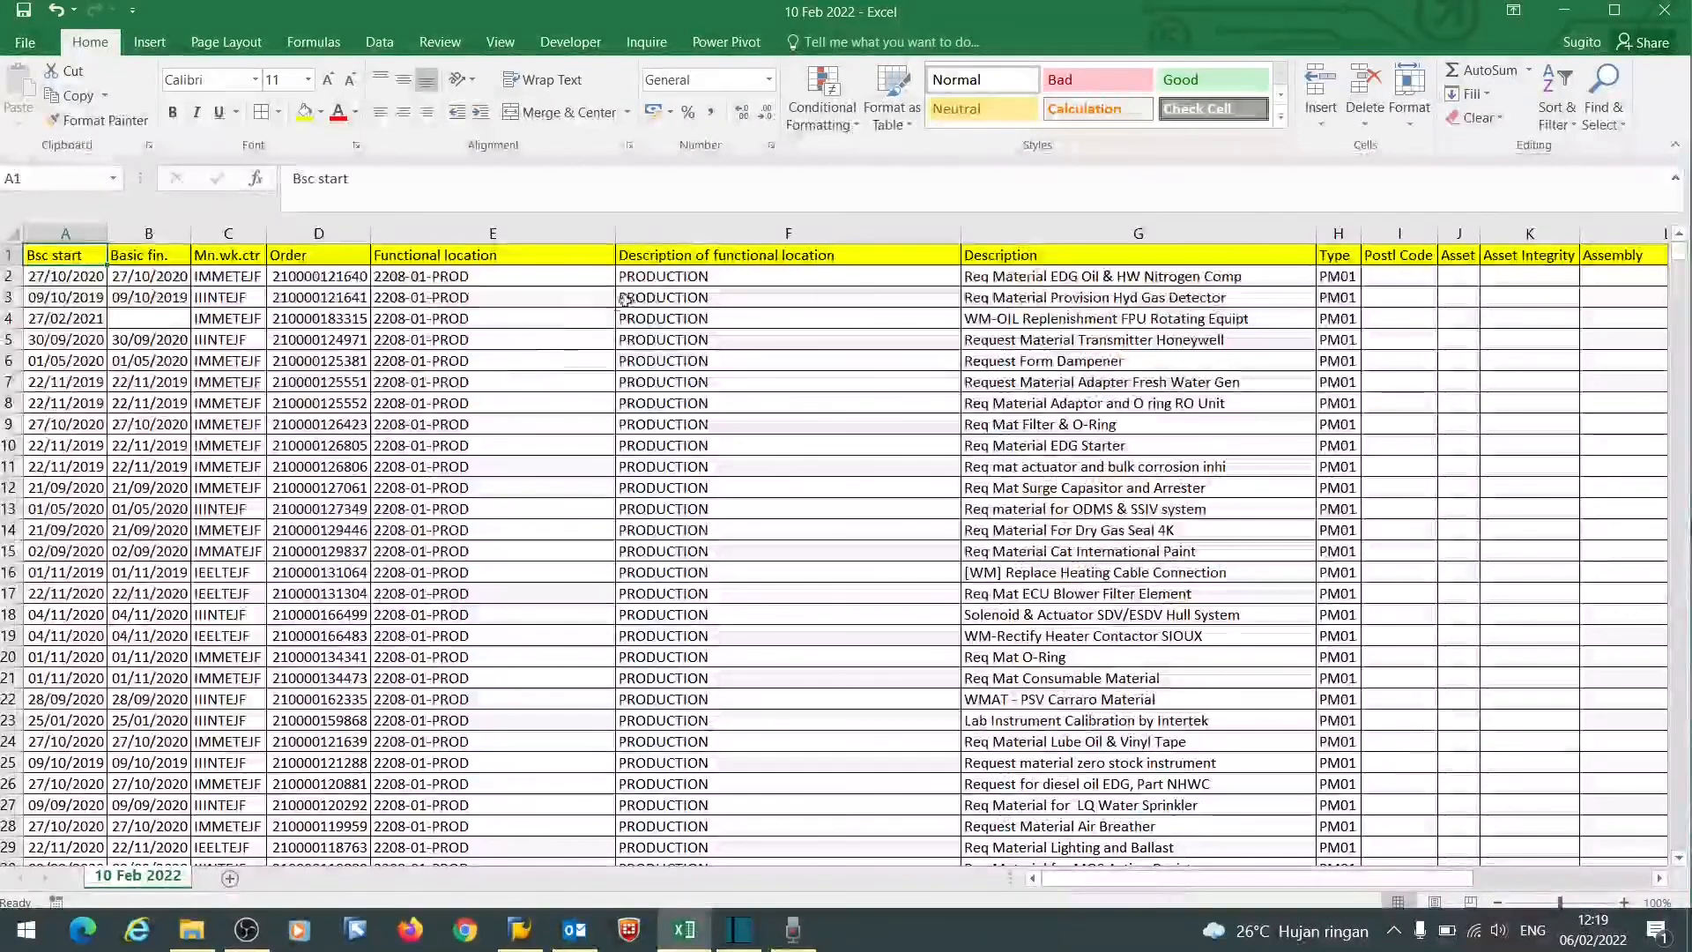
- Freeze the panes at cell F2 so that the heading row and columns A to E stay in view
click(644, 278)
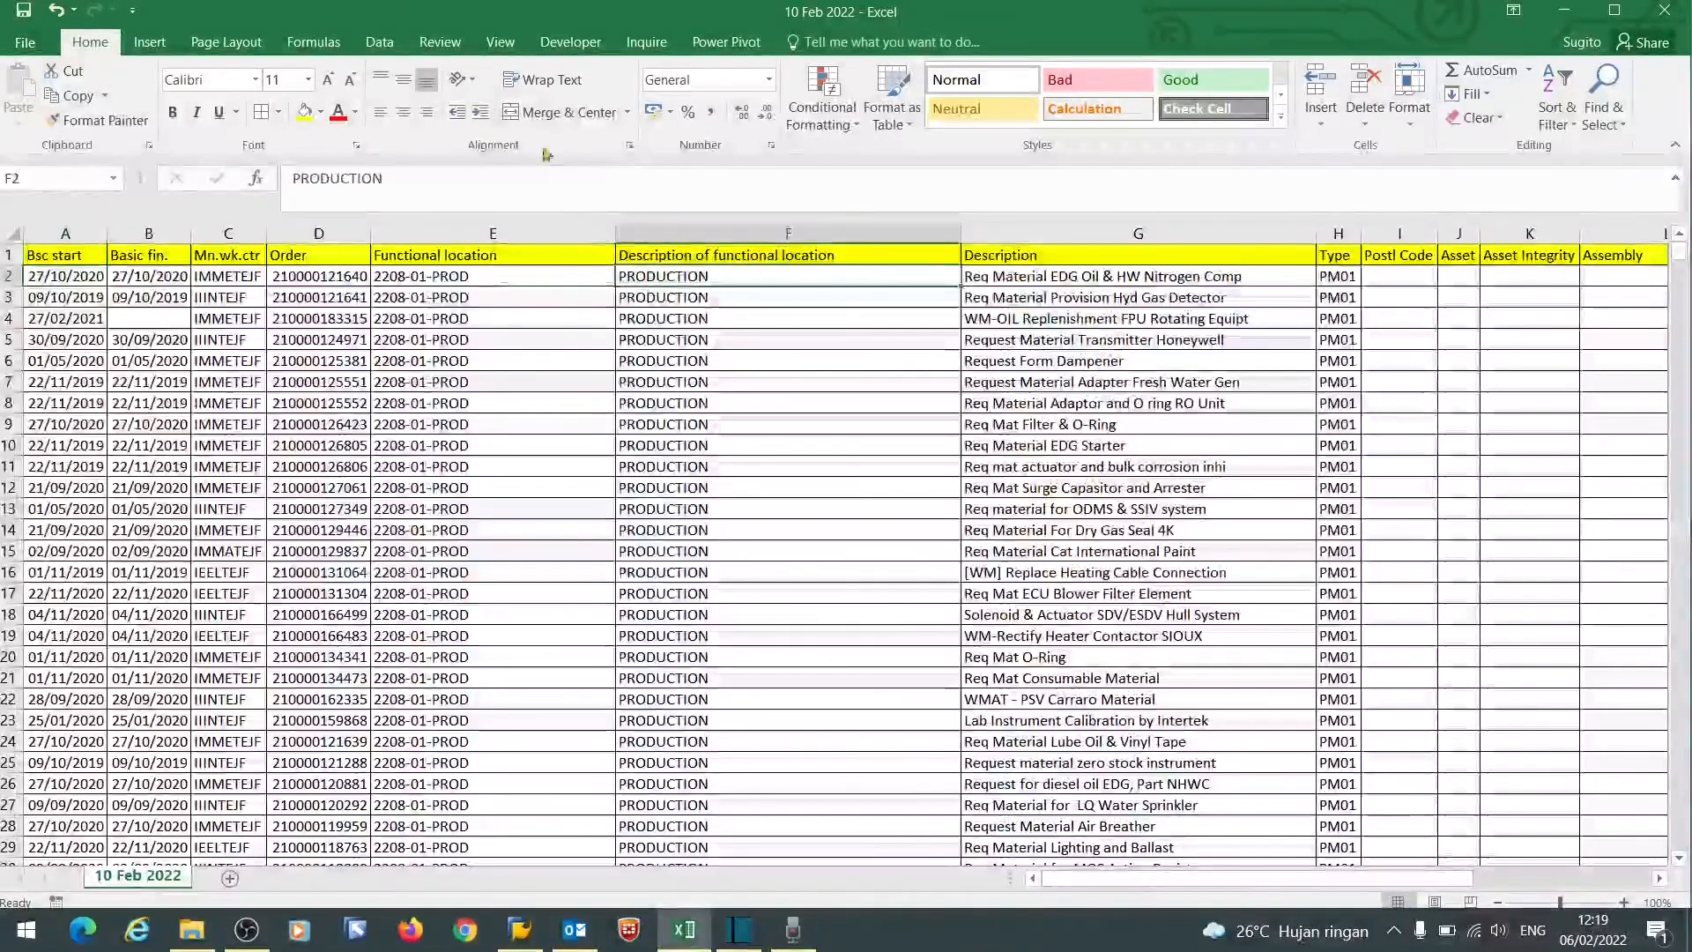
click(500, 44)
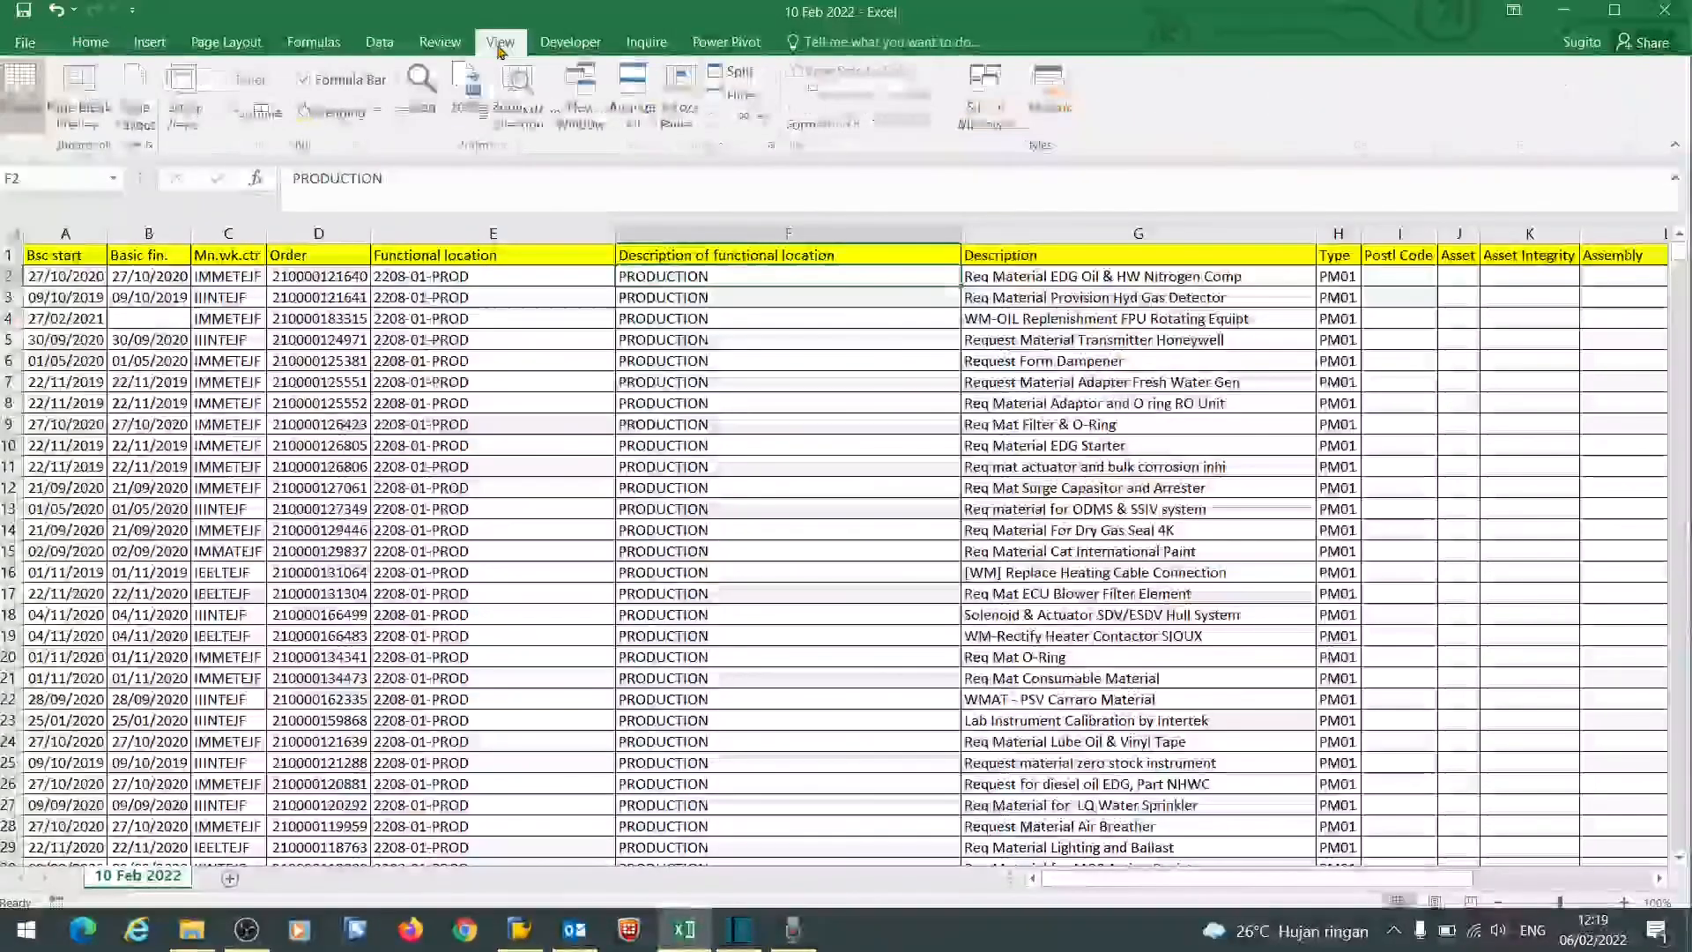
click(684, 126)
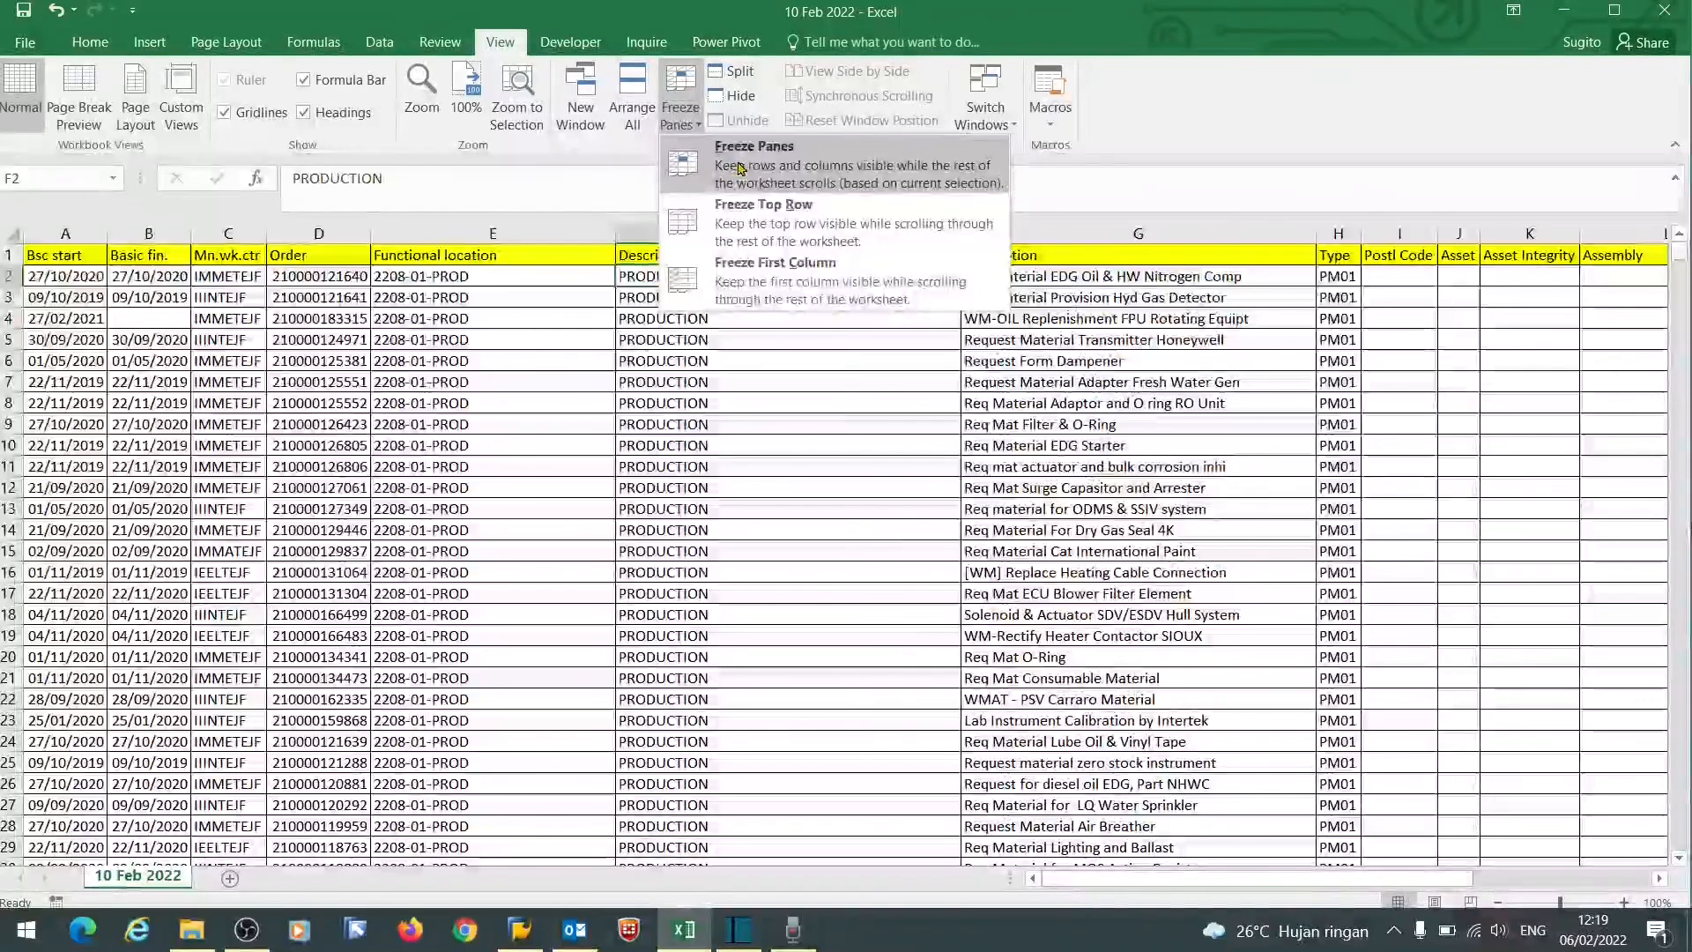
click(740, 168)
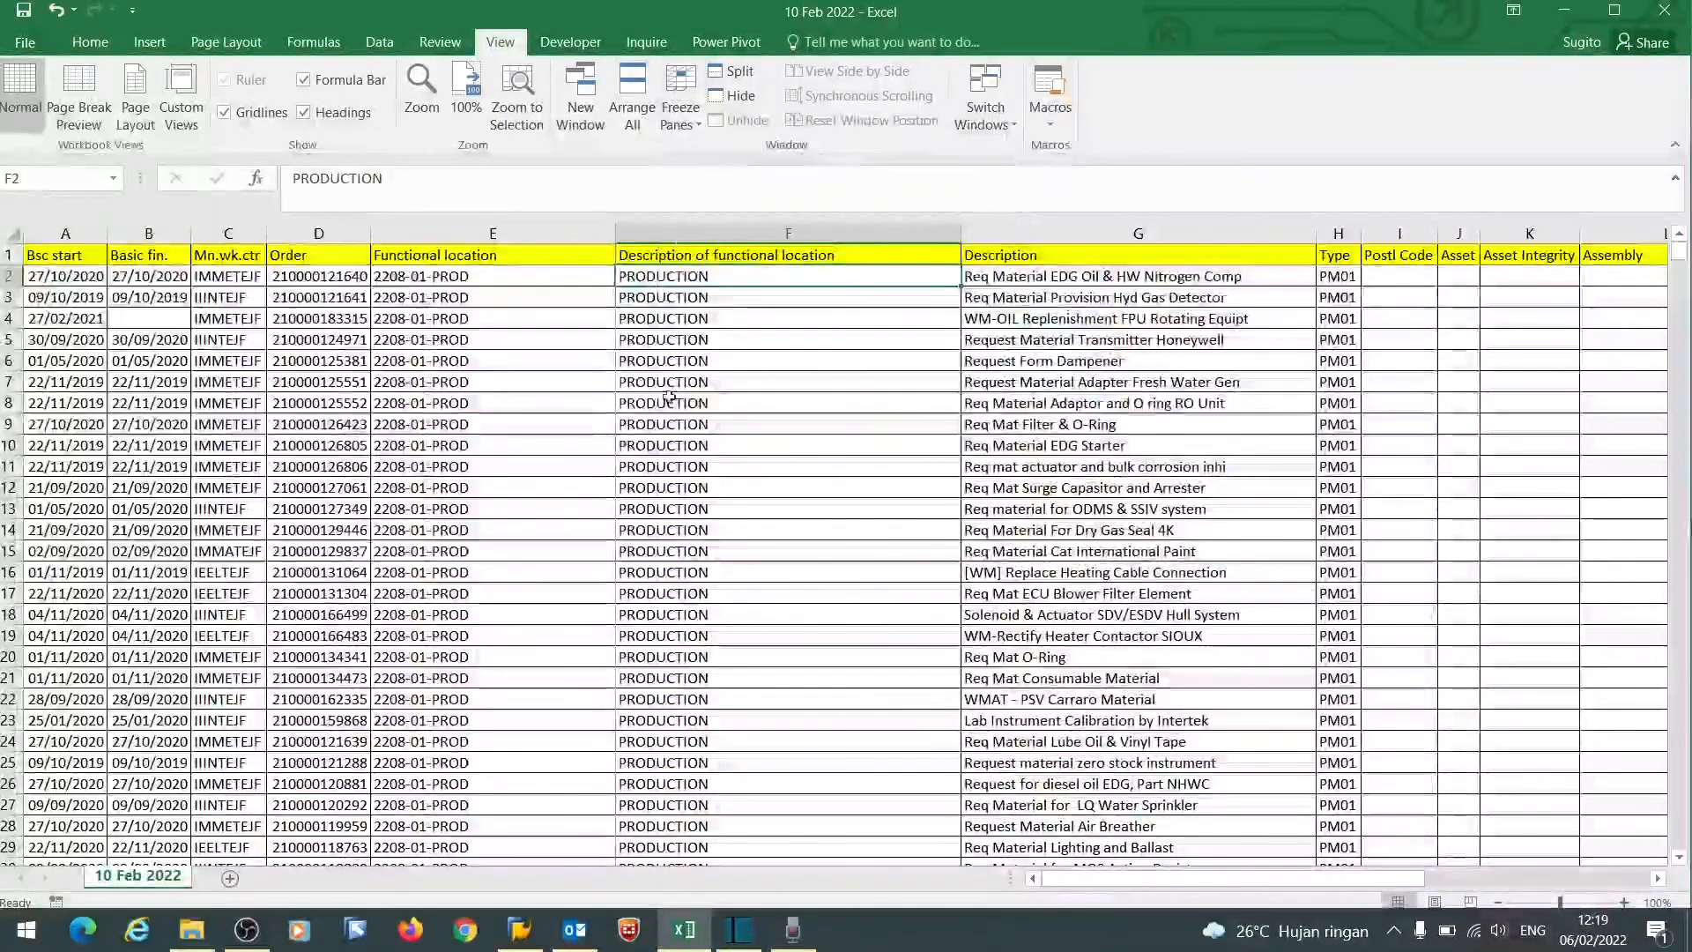
click(708, 384)
scroll(711, 385, down, 10)
scroll(710, 385, up, 10)
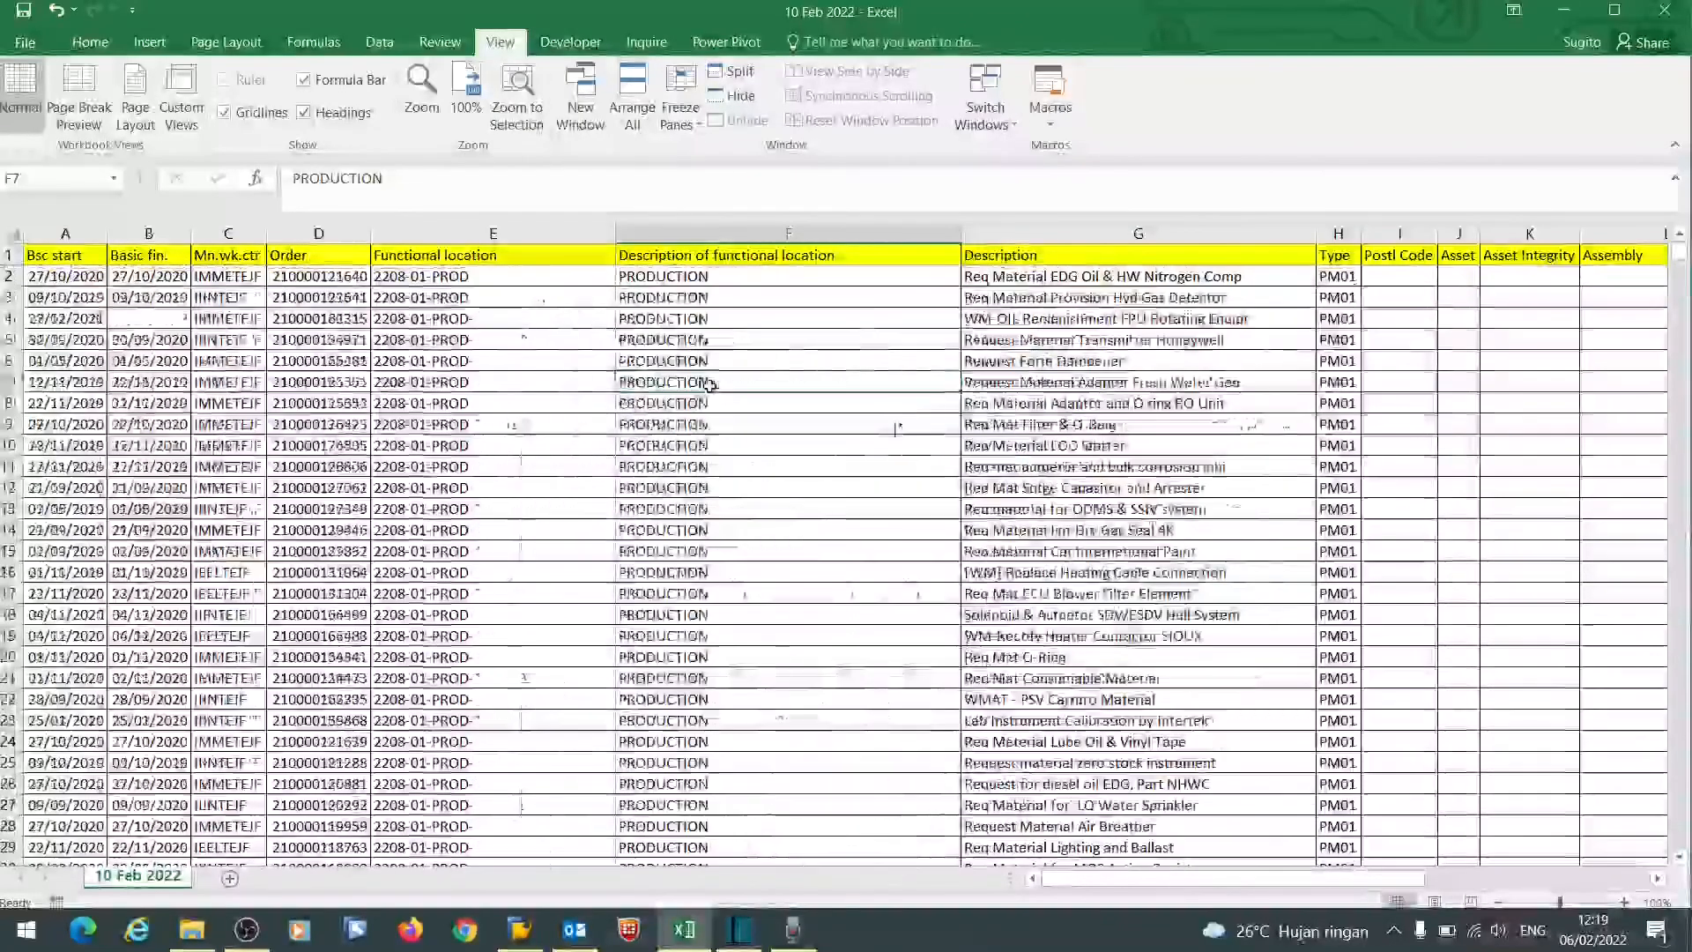
scroll(710, 385, down, 20)
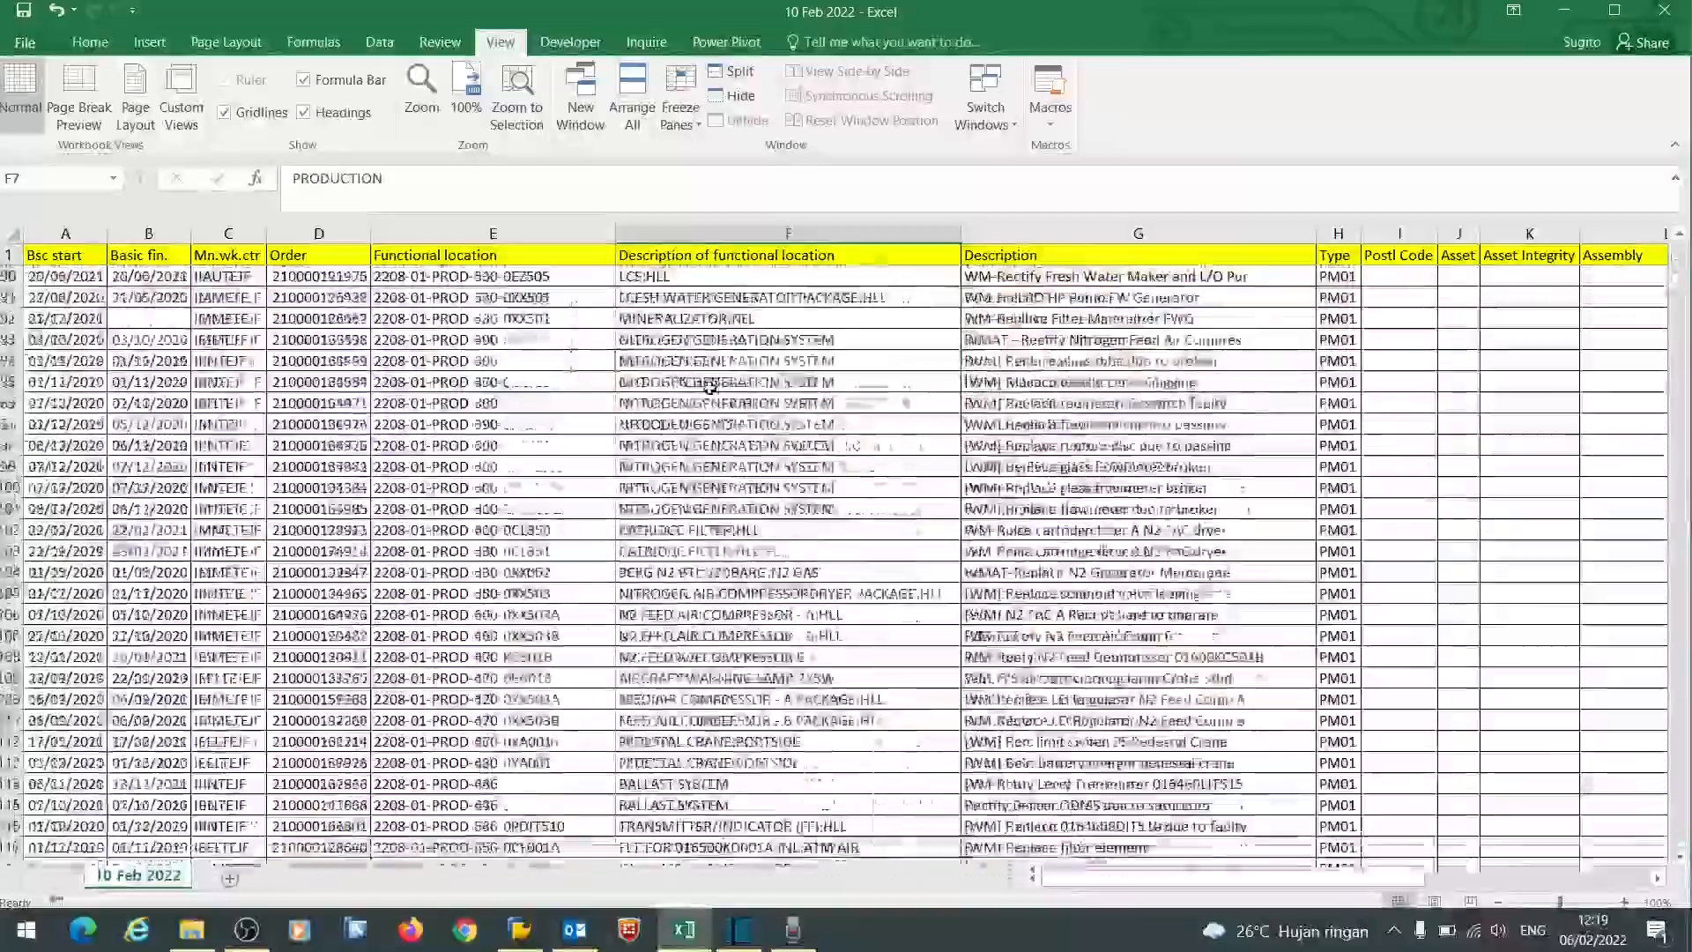
scroll(710, 386, up, 20)
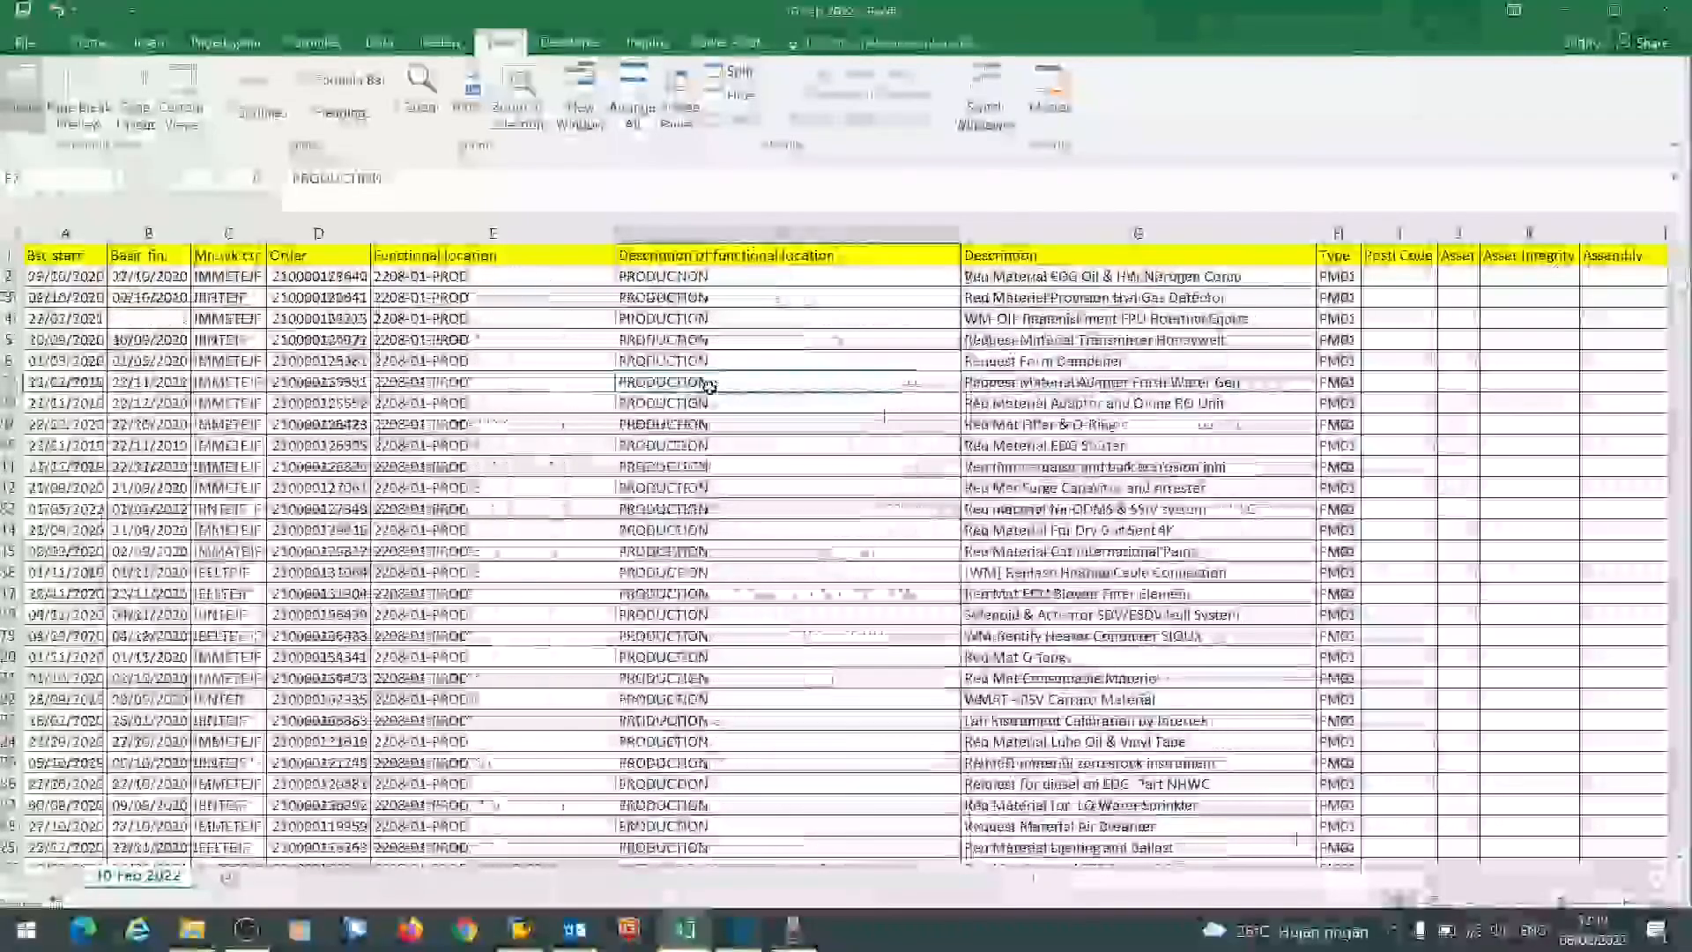
- Add filters to all headings in row 1, starting from Bsc start
click(53, 256)
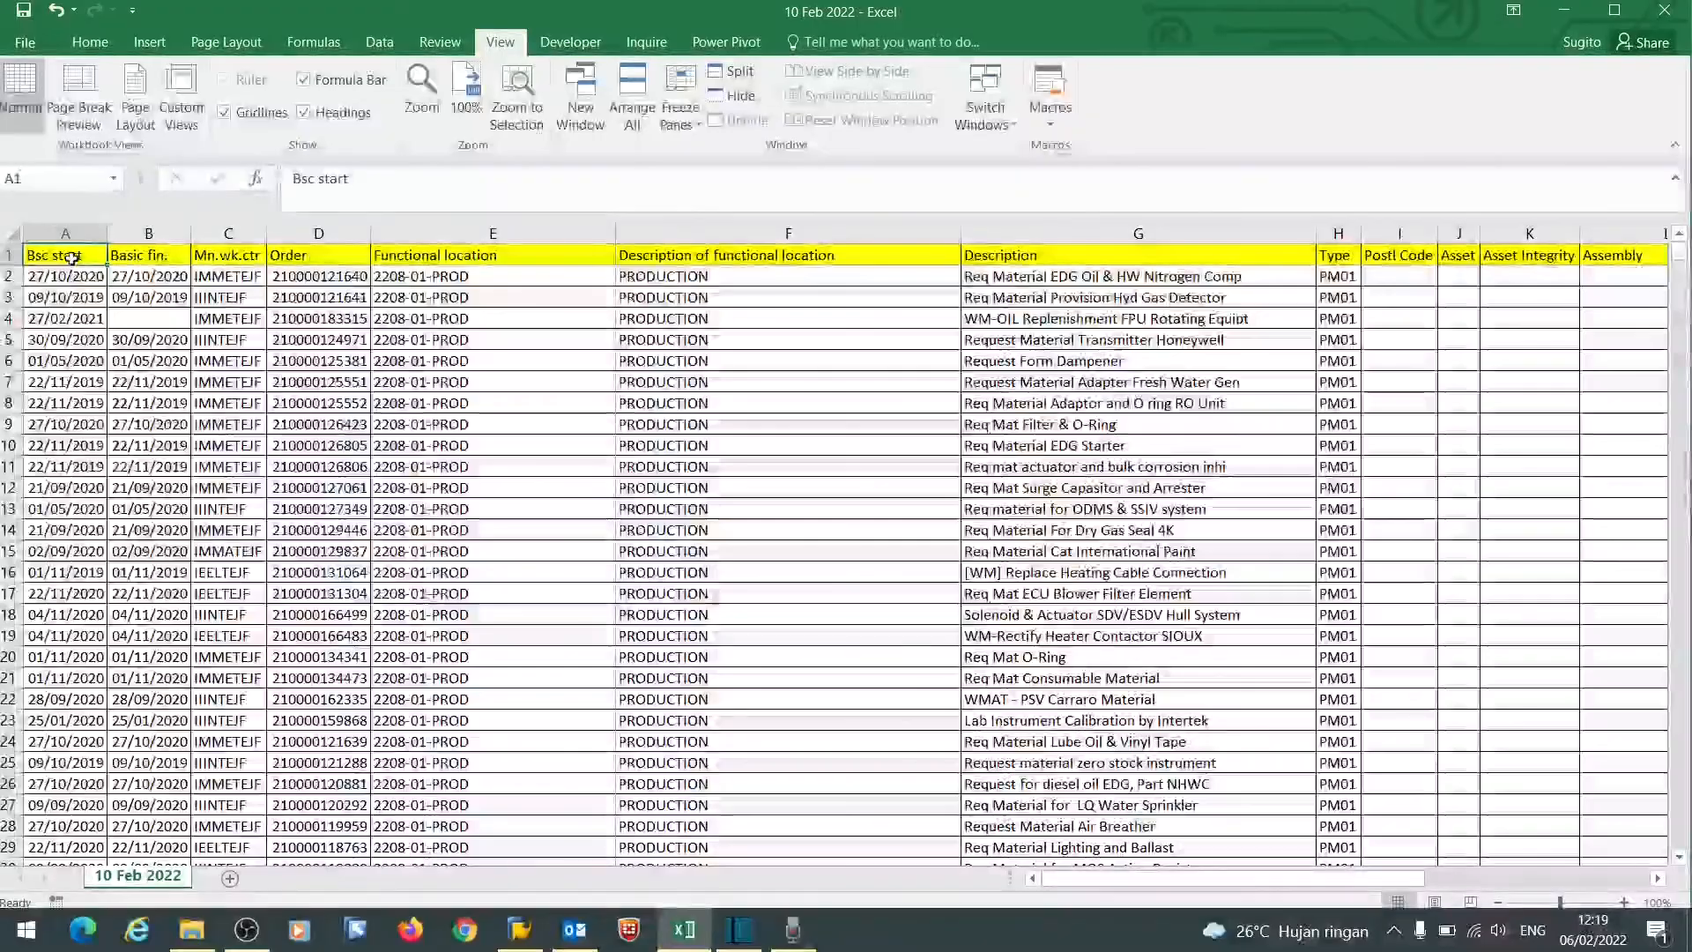
scroll(71, 257, right, 2)
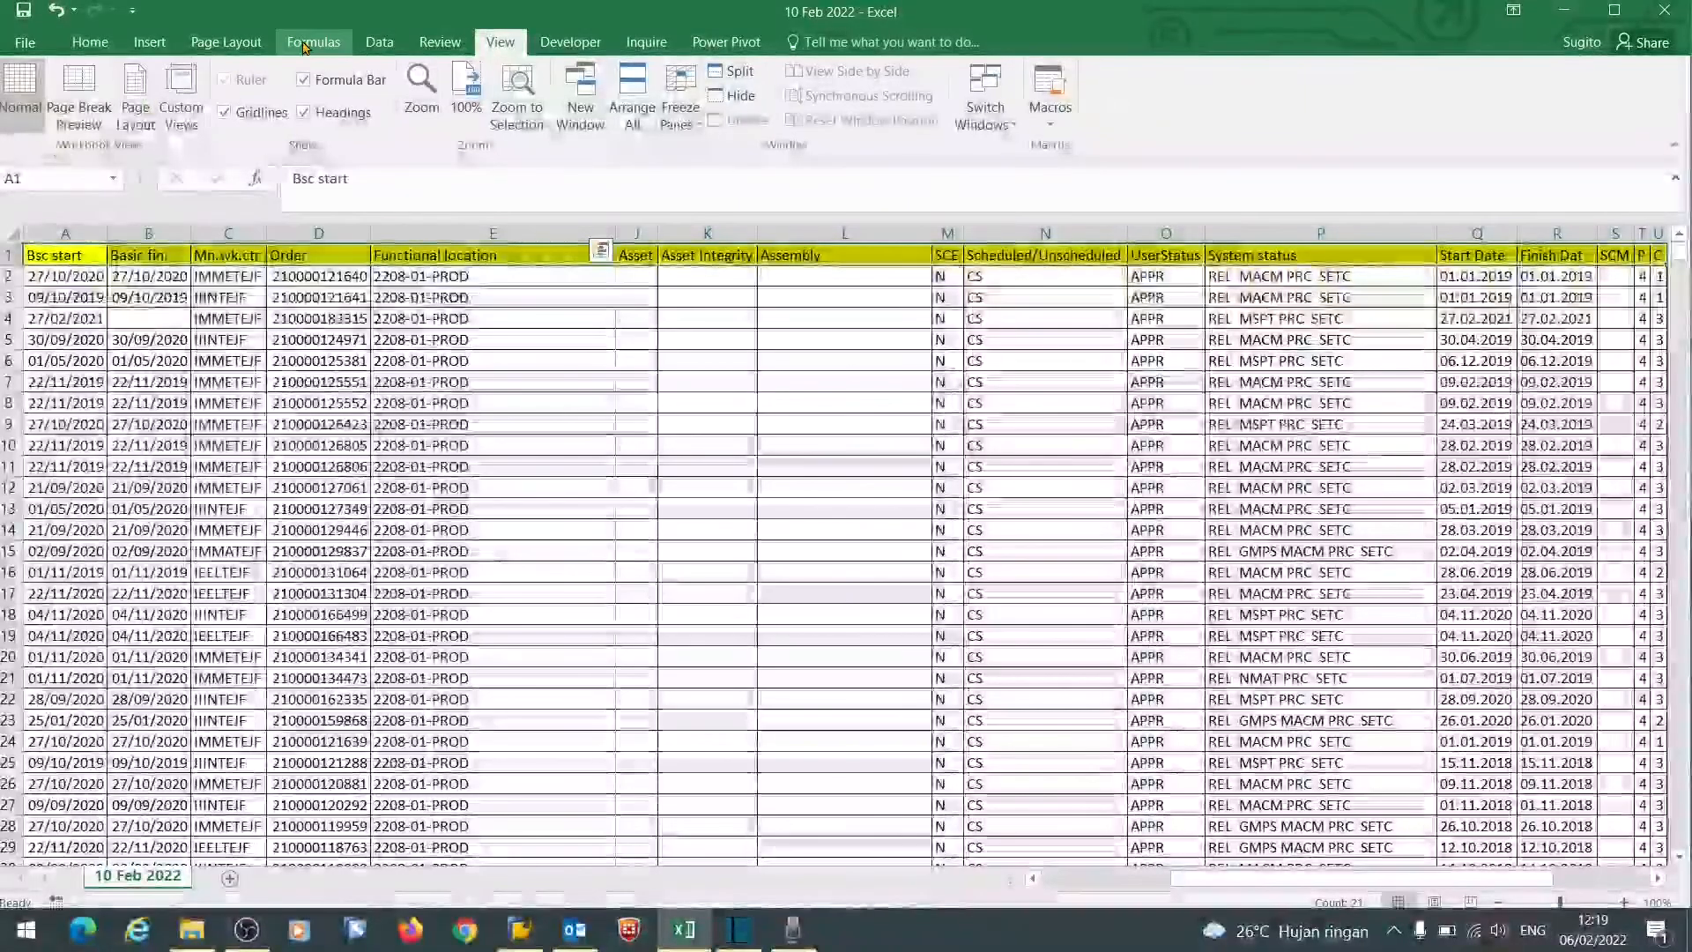
click(379, 42)
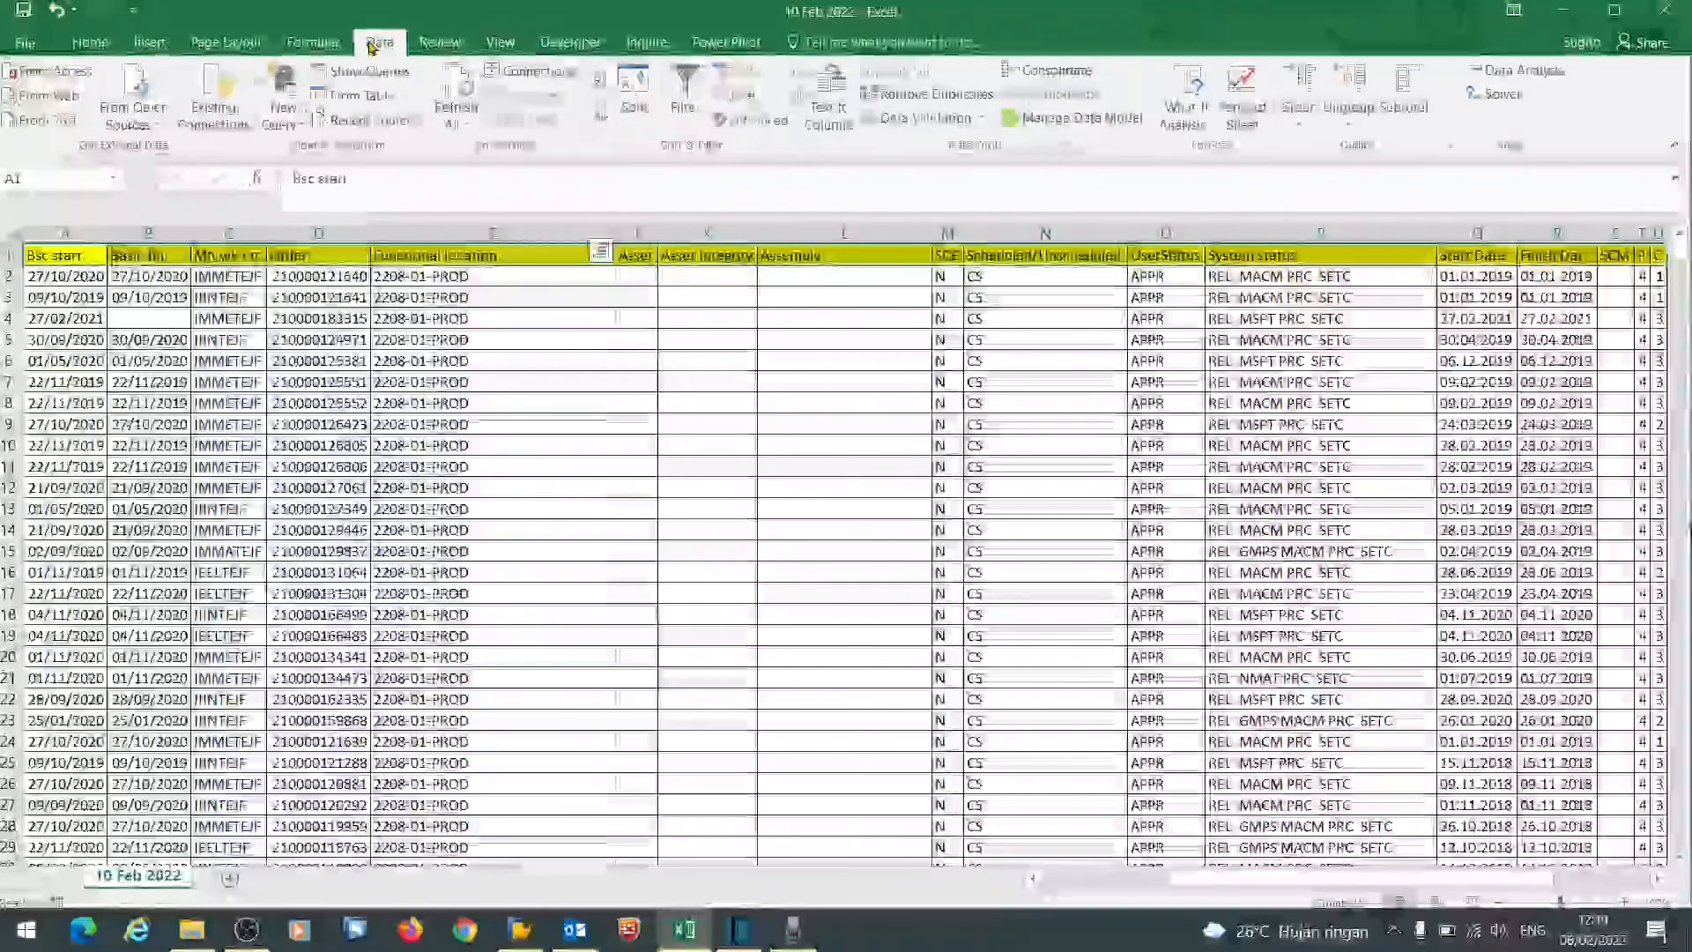
click(685, 88)
click(521, 363)
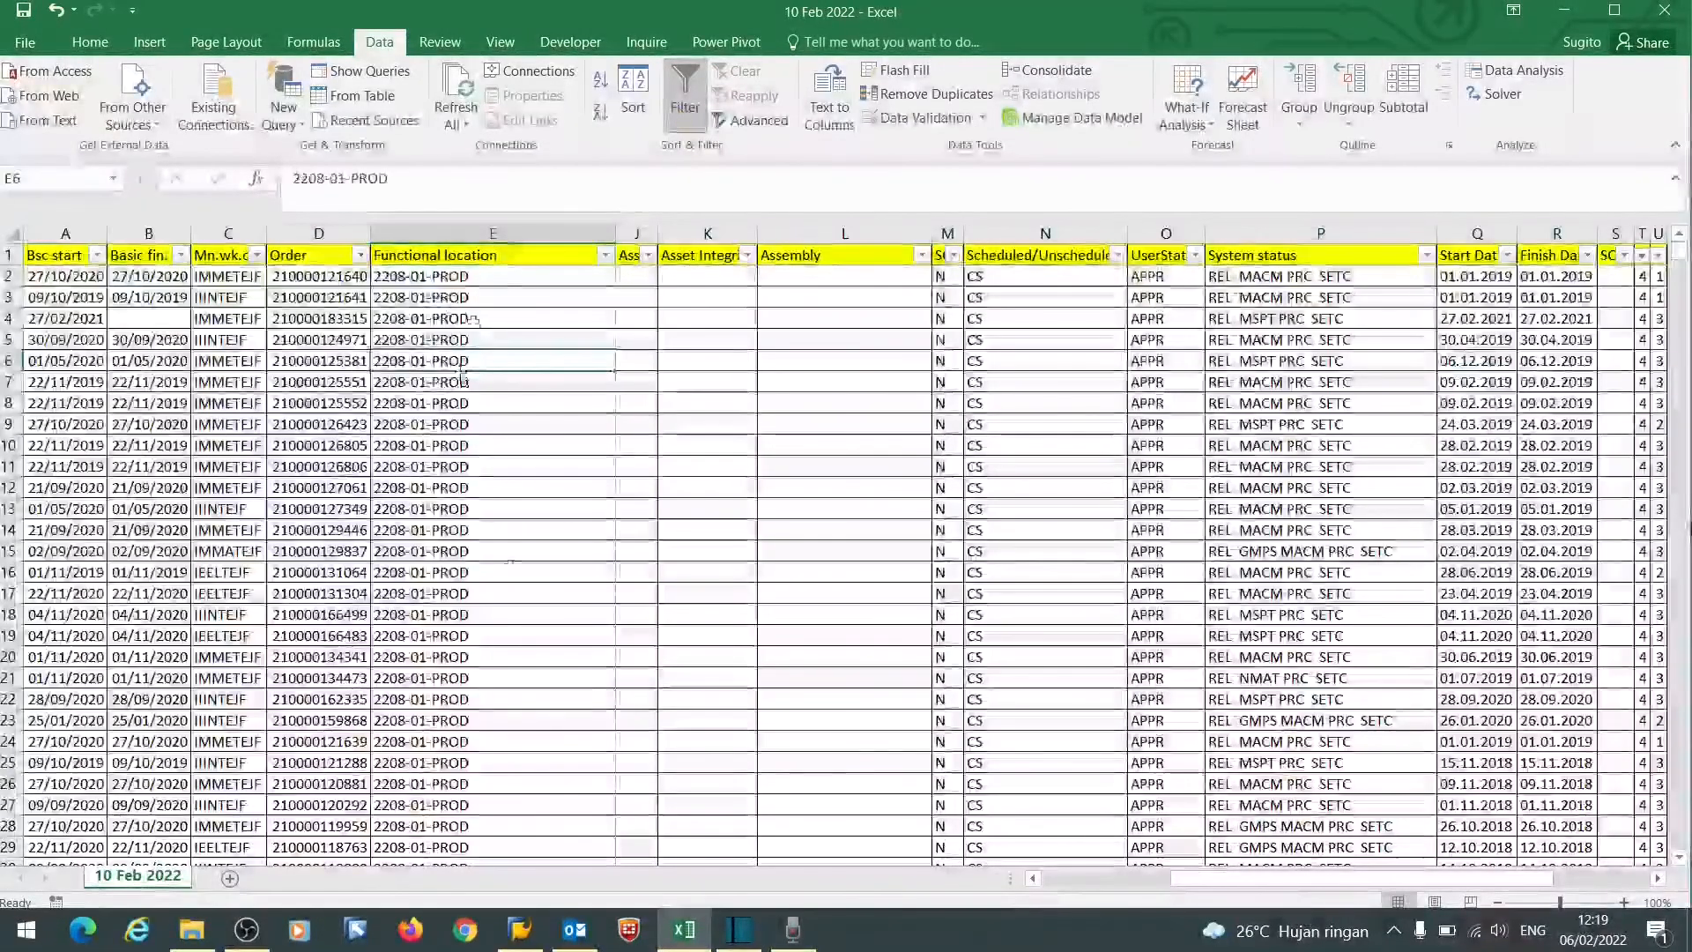
- Filter the UserStatus column to show only the statuses CLOS, TCOM and WTCO
drag(1004, 879, 485, 878)
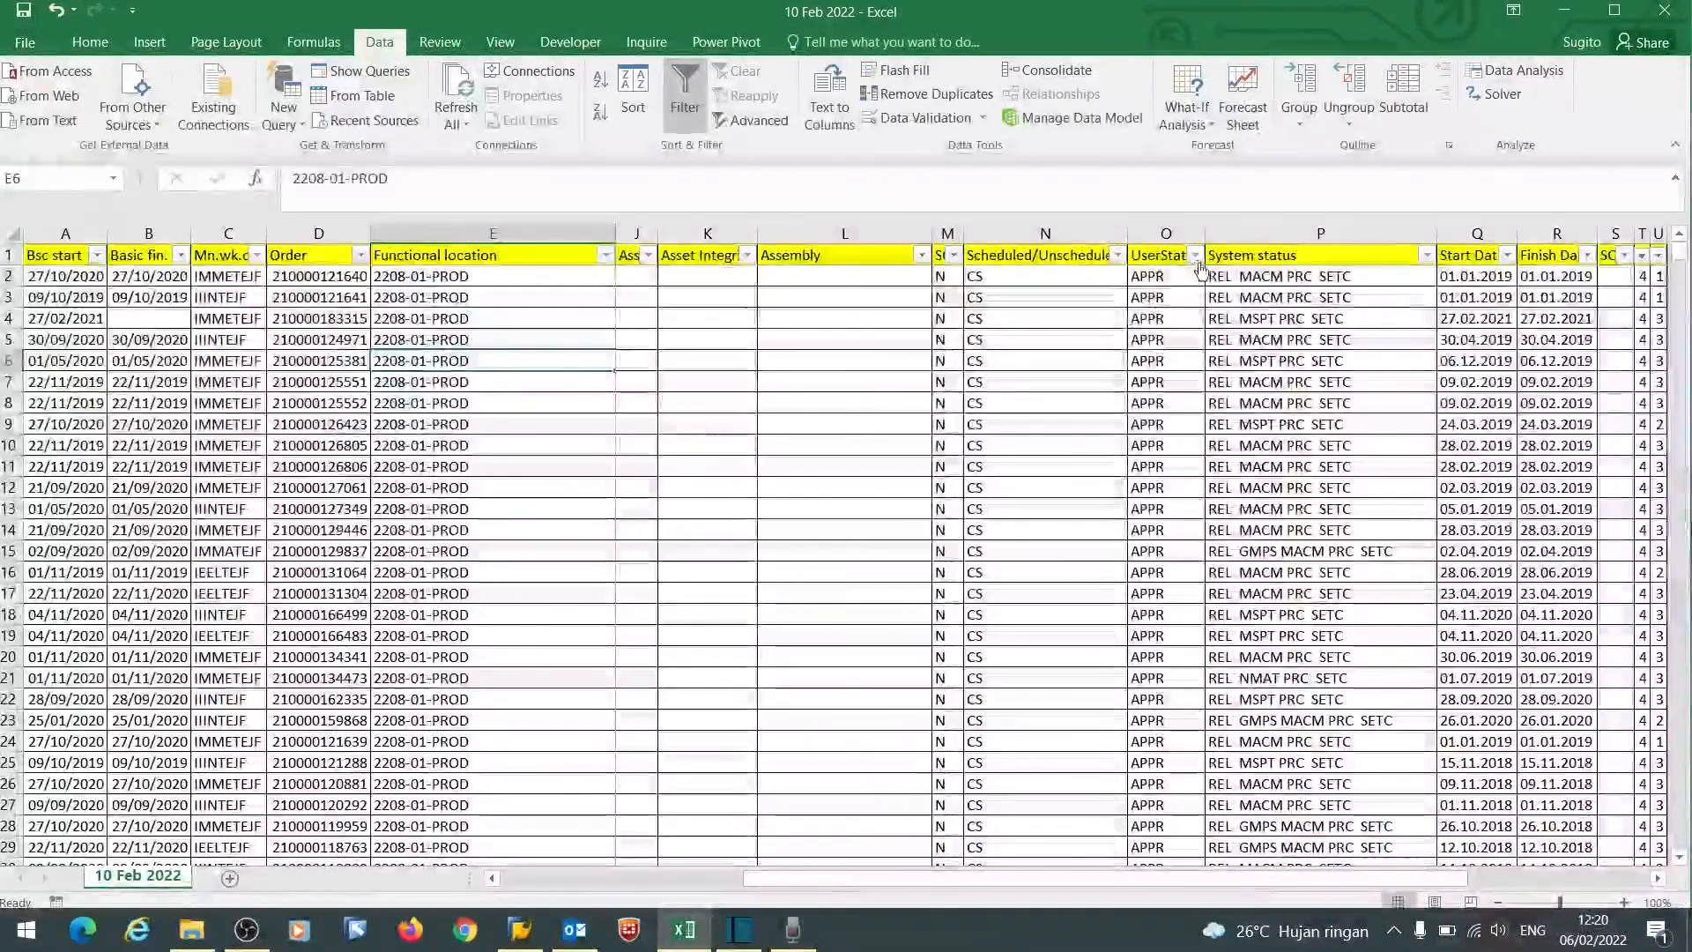
click(1196, 256)
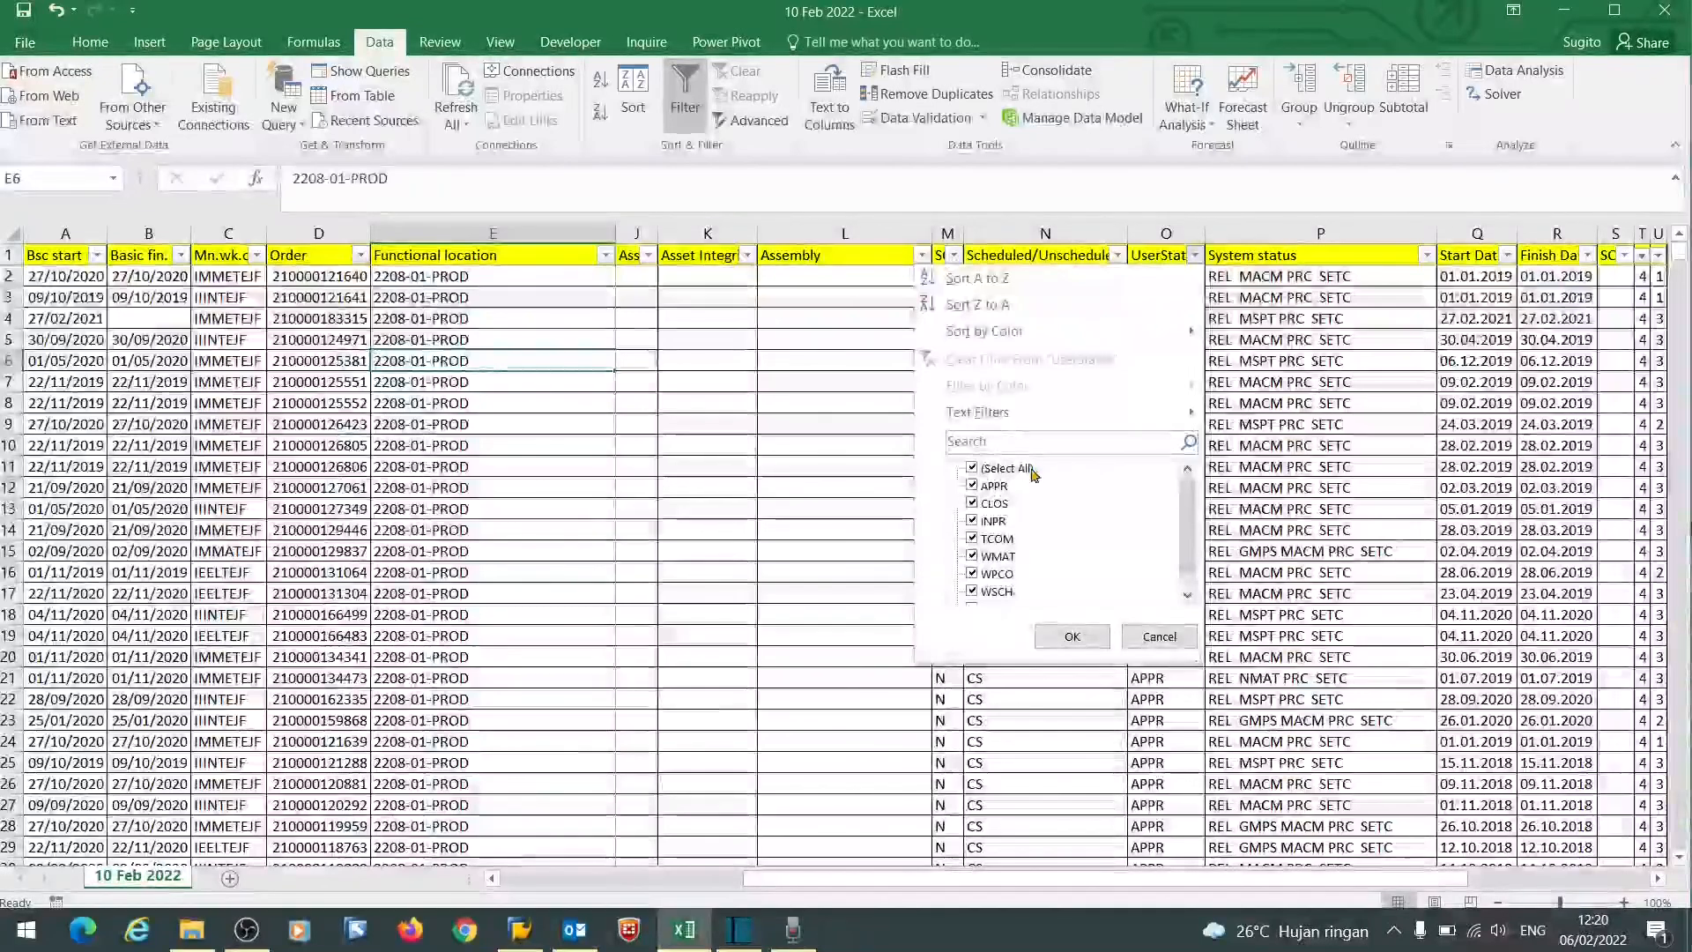
click(1033, 470)
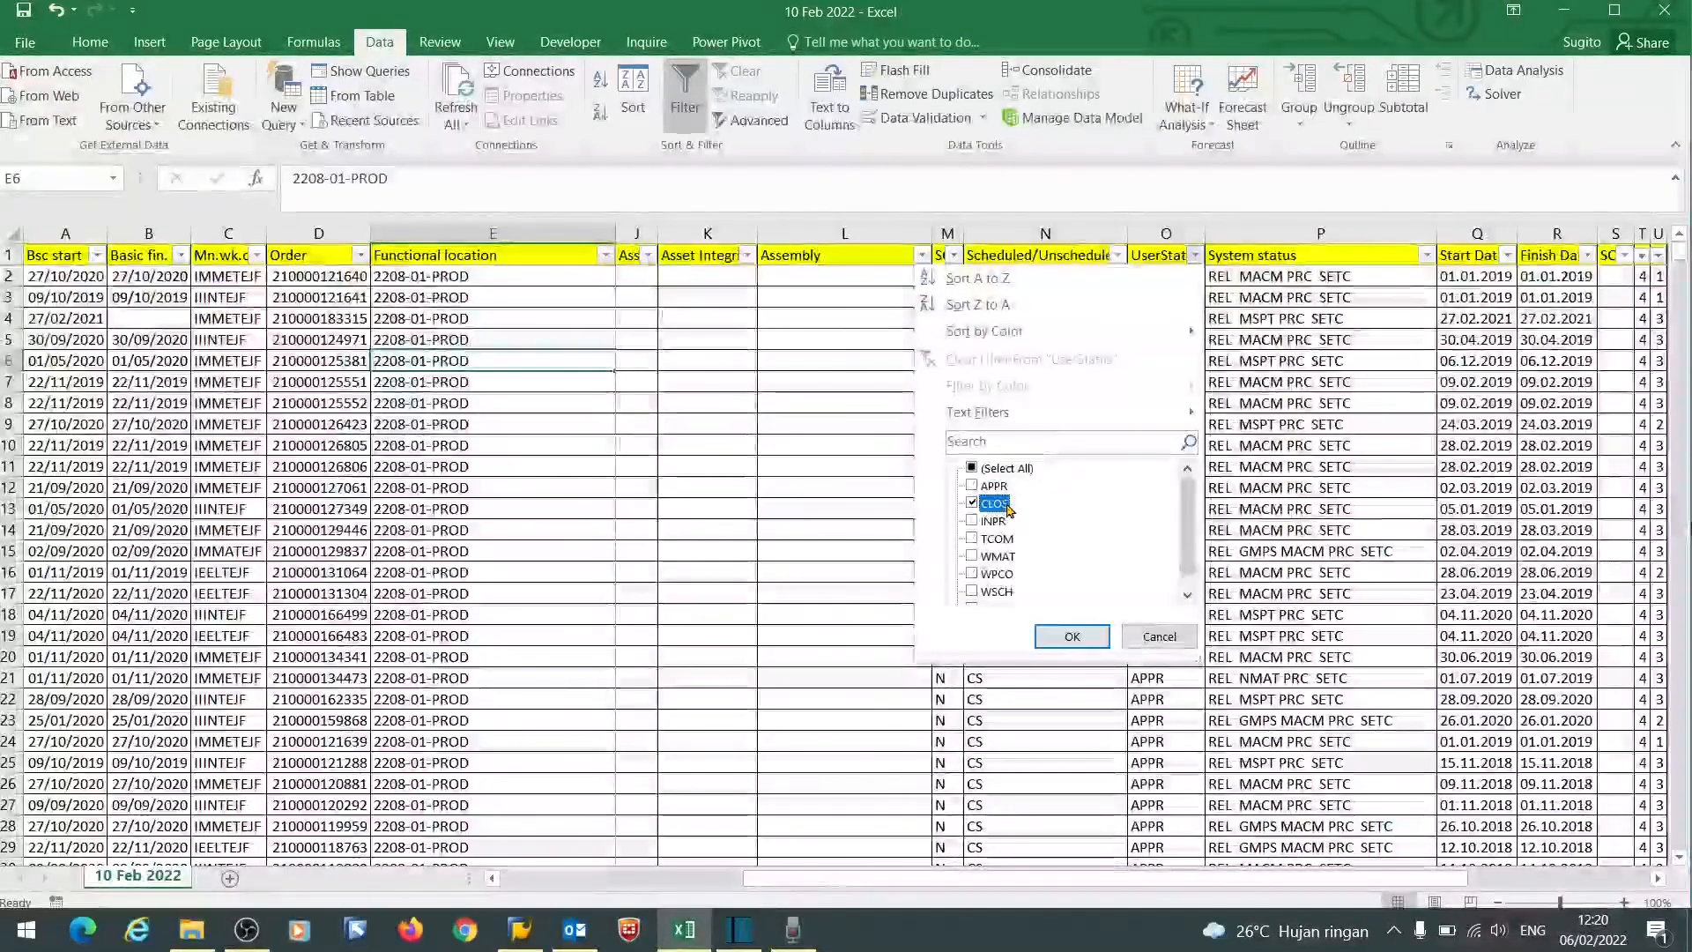
click(973, 539)
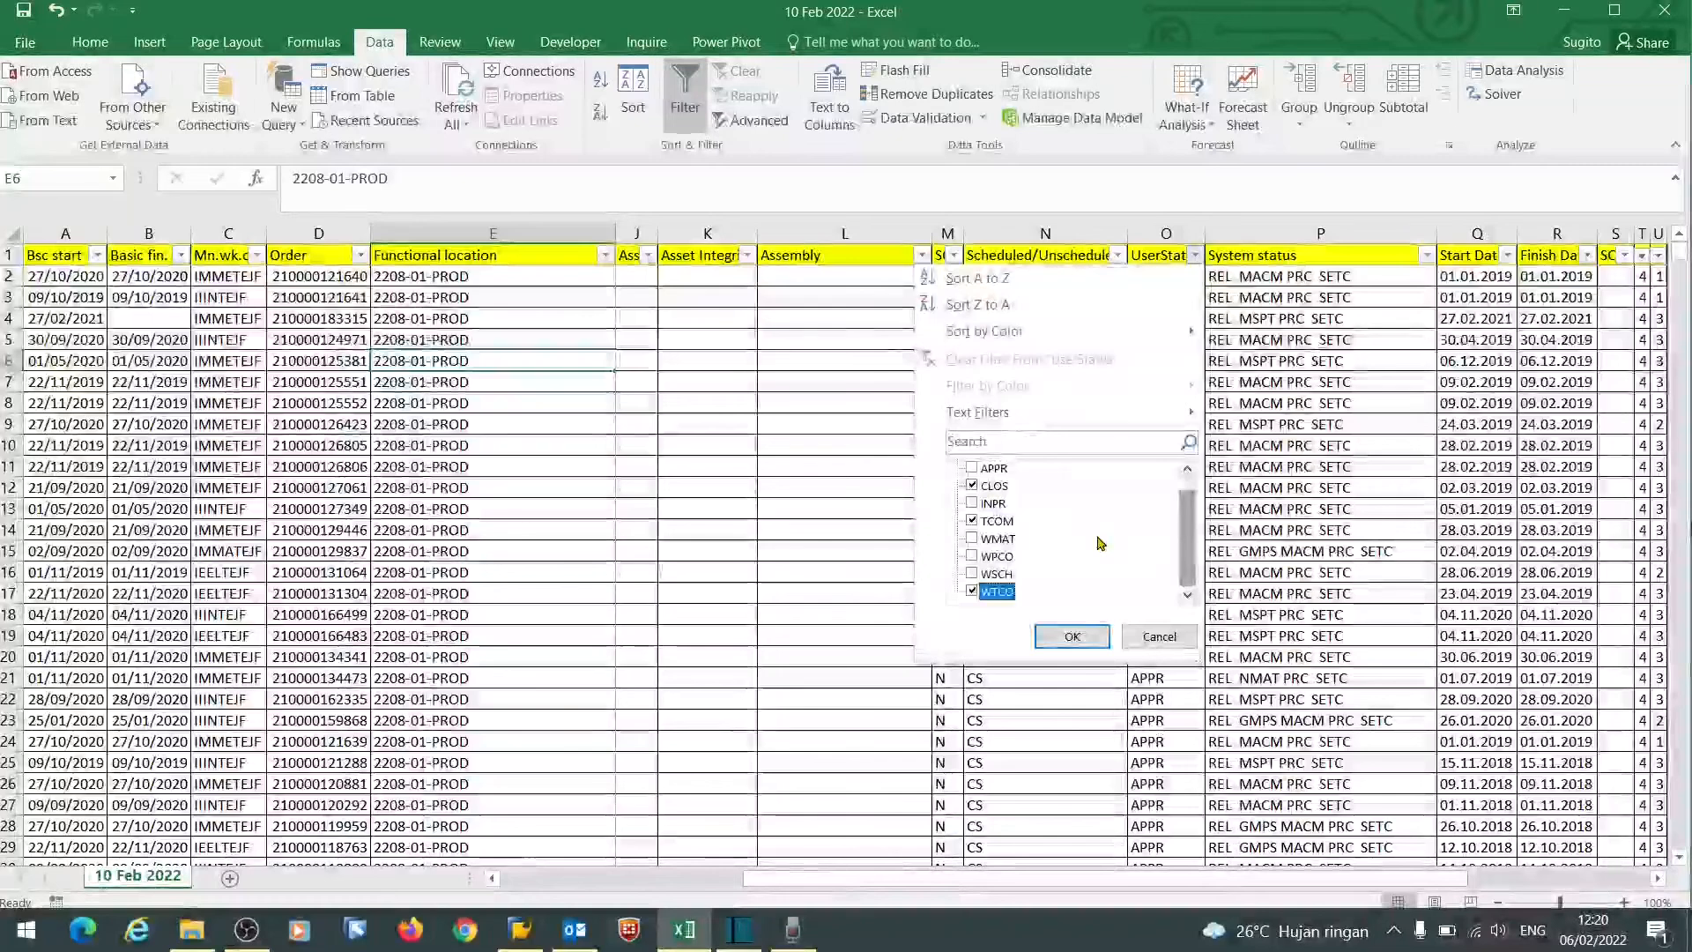
scroll(1101, 543, up, 1)
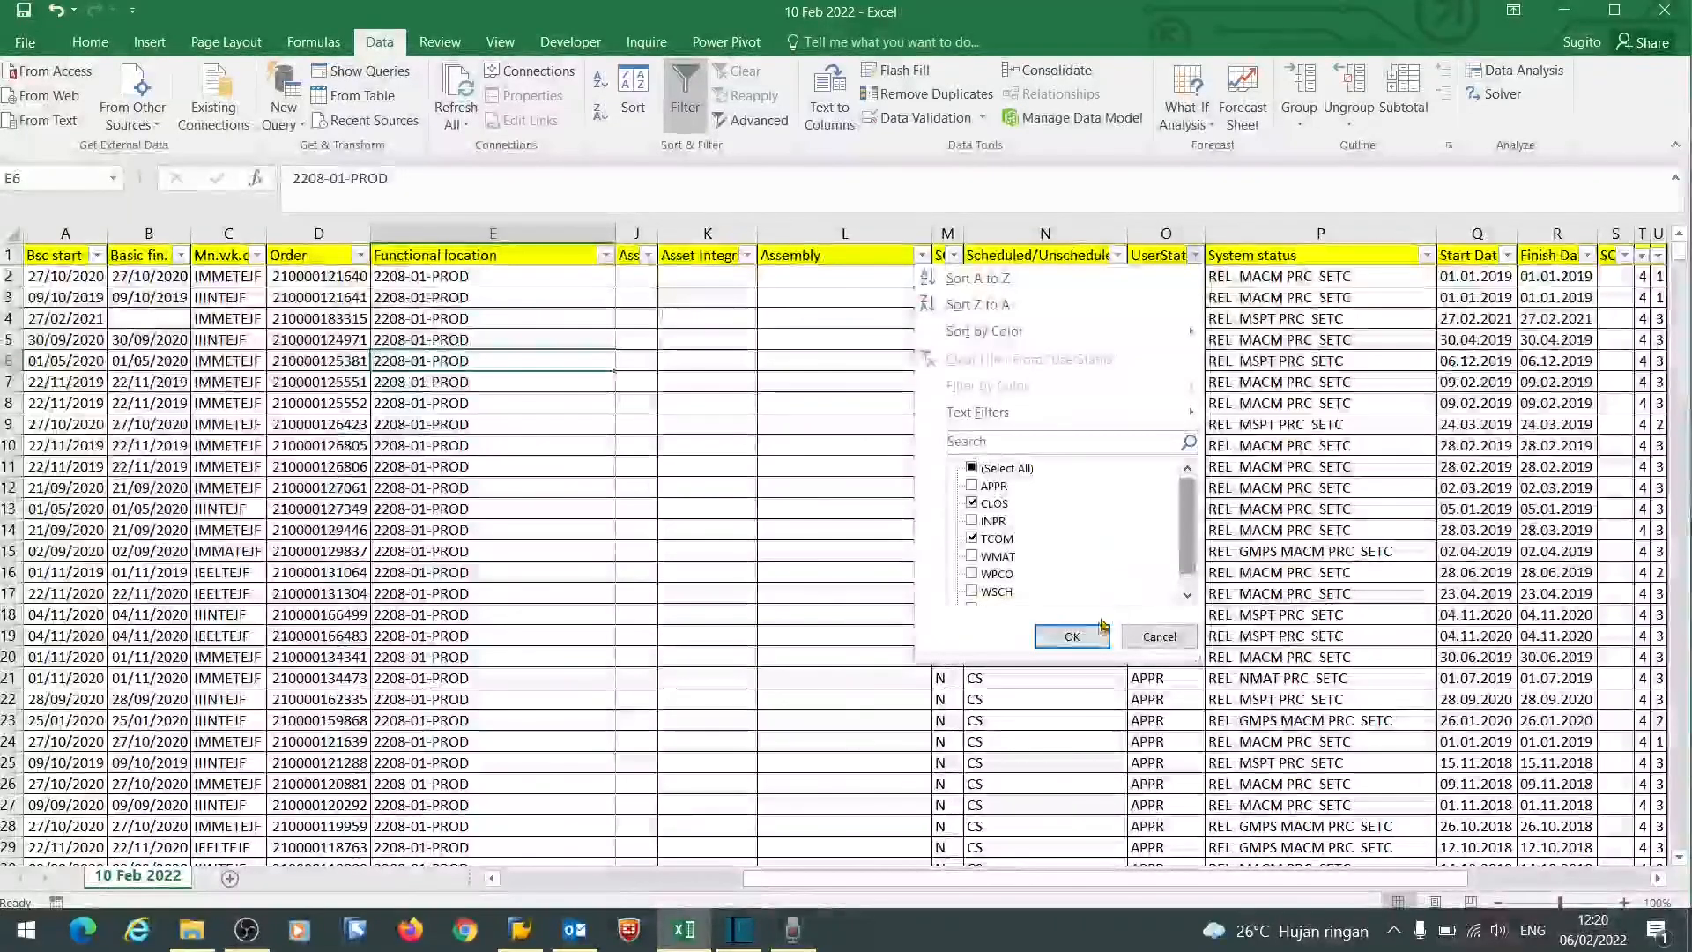
click(1073, 637)
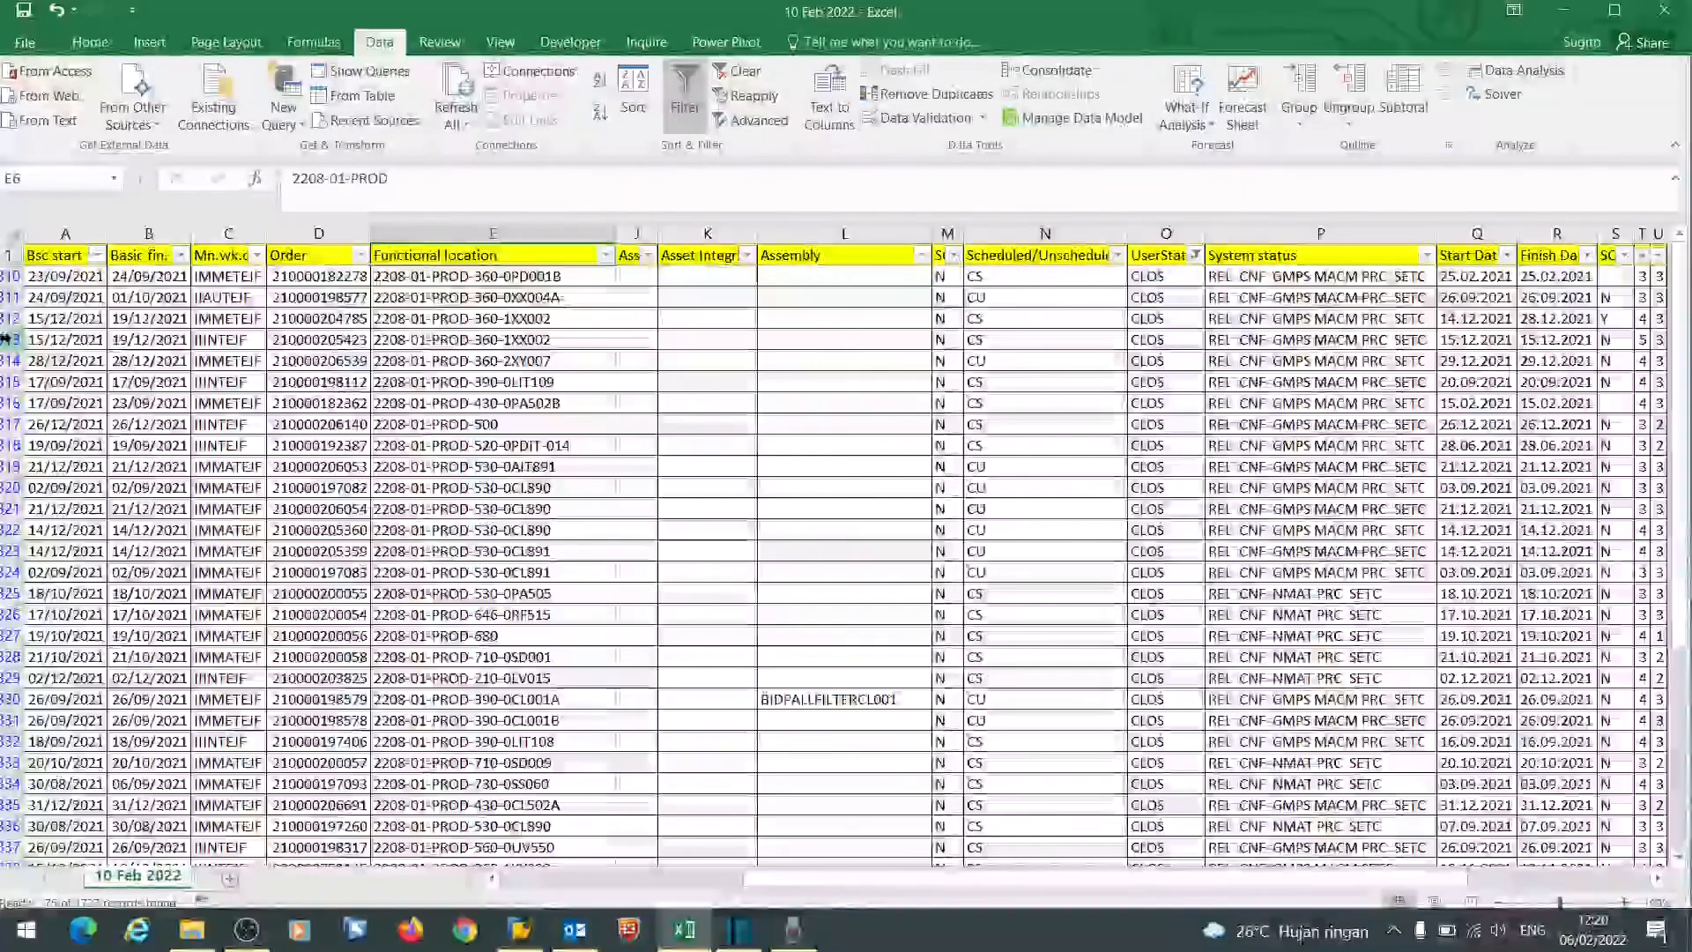
- Delete all filtered CLOS, TCOM and WTCO rows, then reset the UserStatus filter to show every remaining status
drag(12, 276, 133, 799)
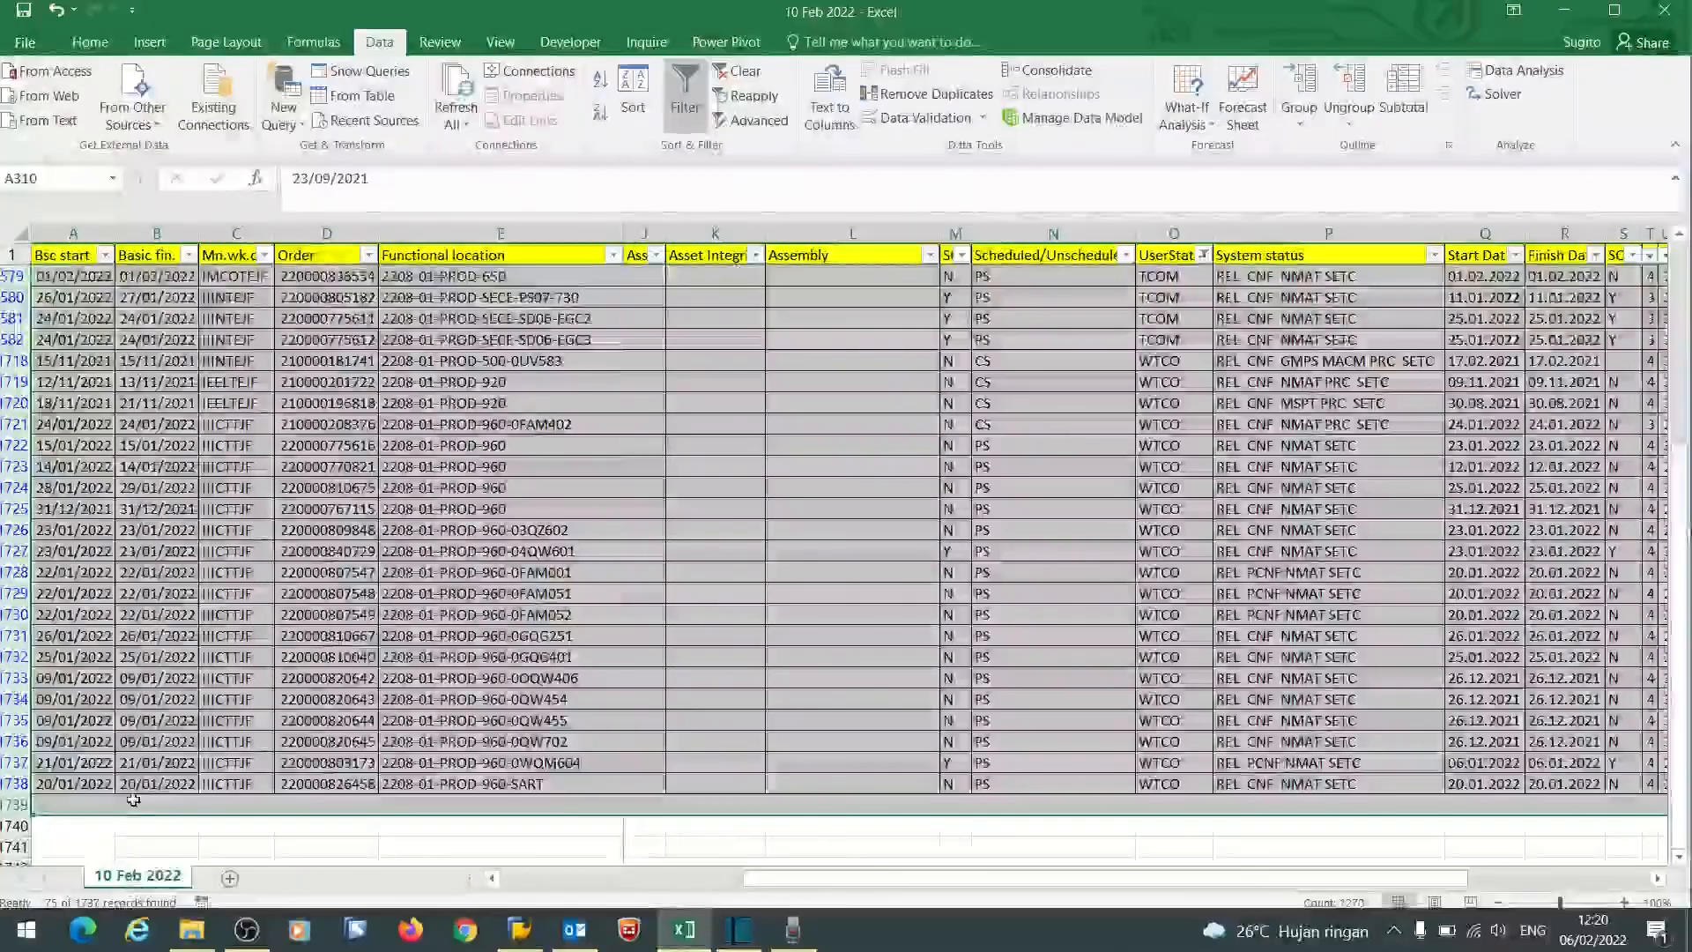
scroll(722, 711, up, 4)
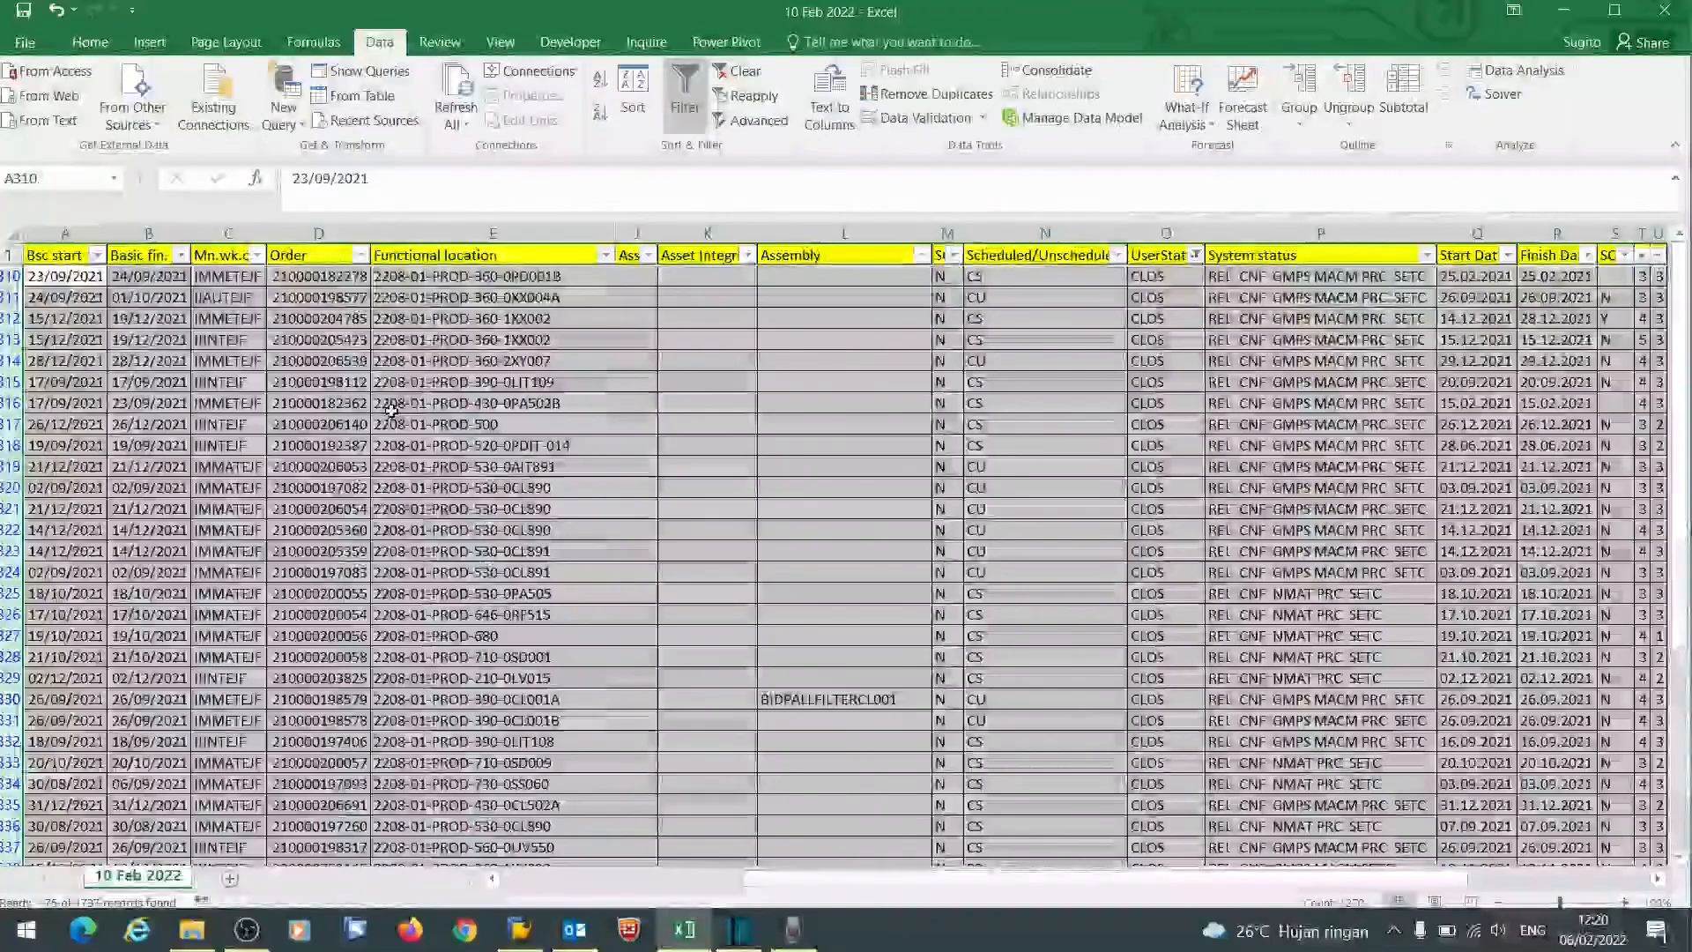
right_click(394, 418)
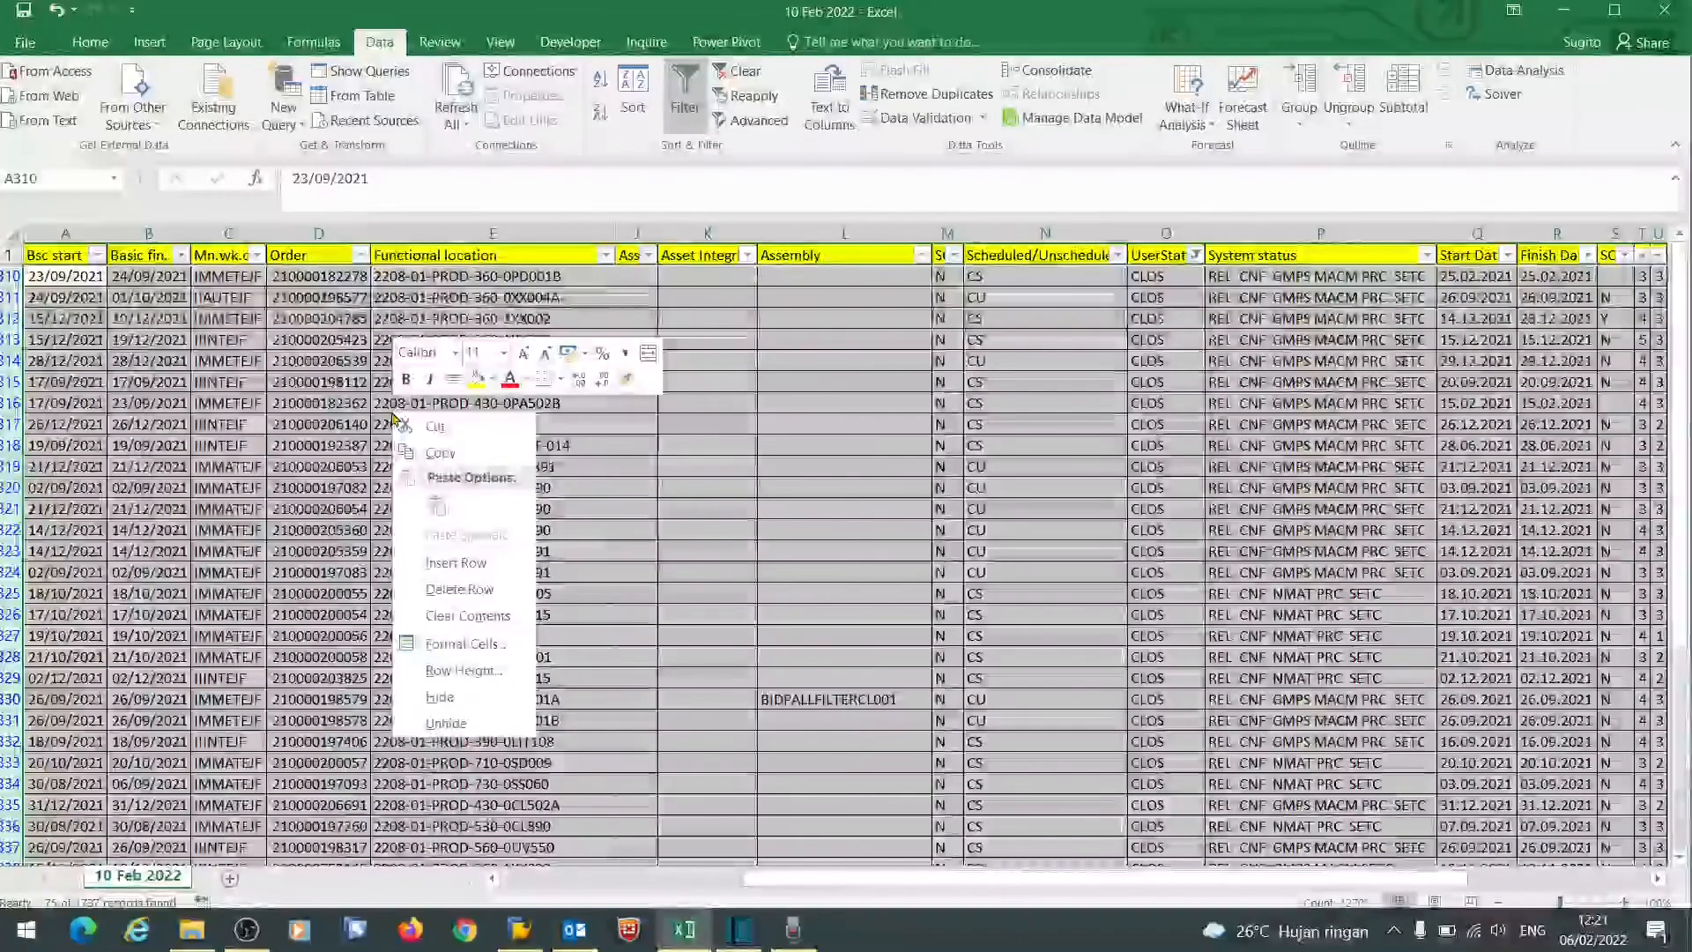
click(127, 321)
drag(10, 277, 163, 949)
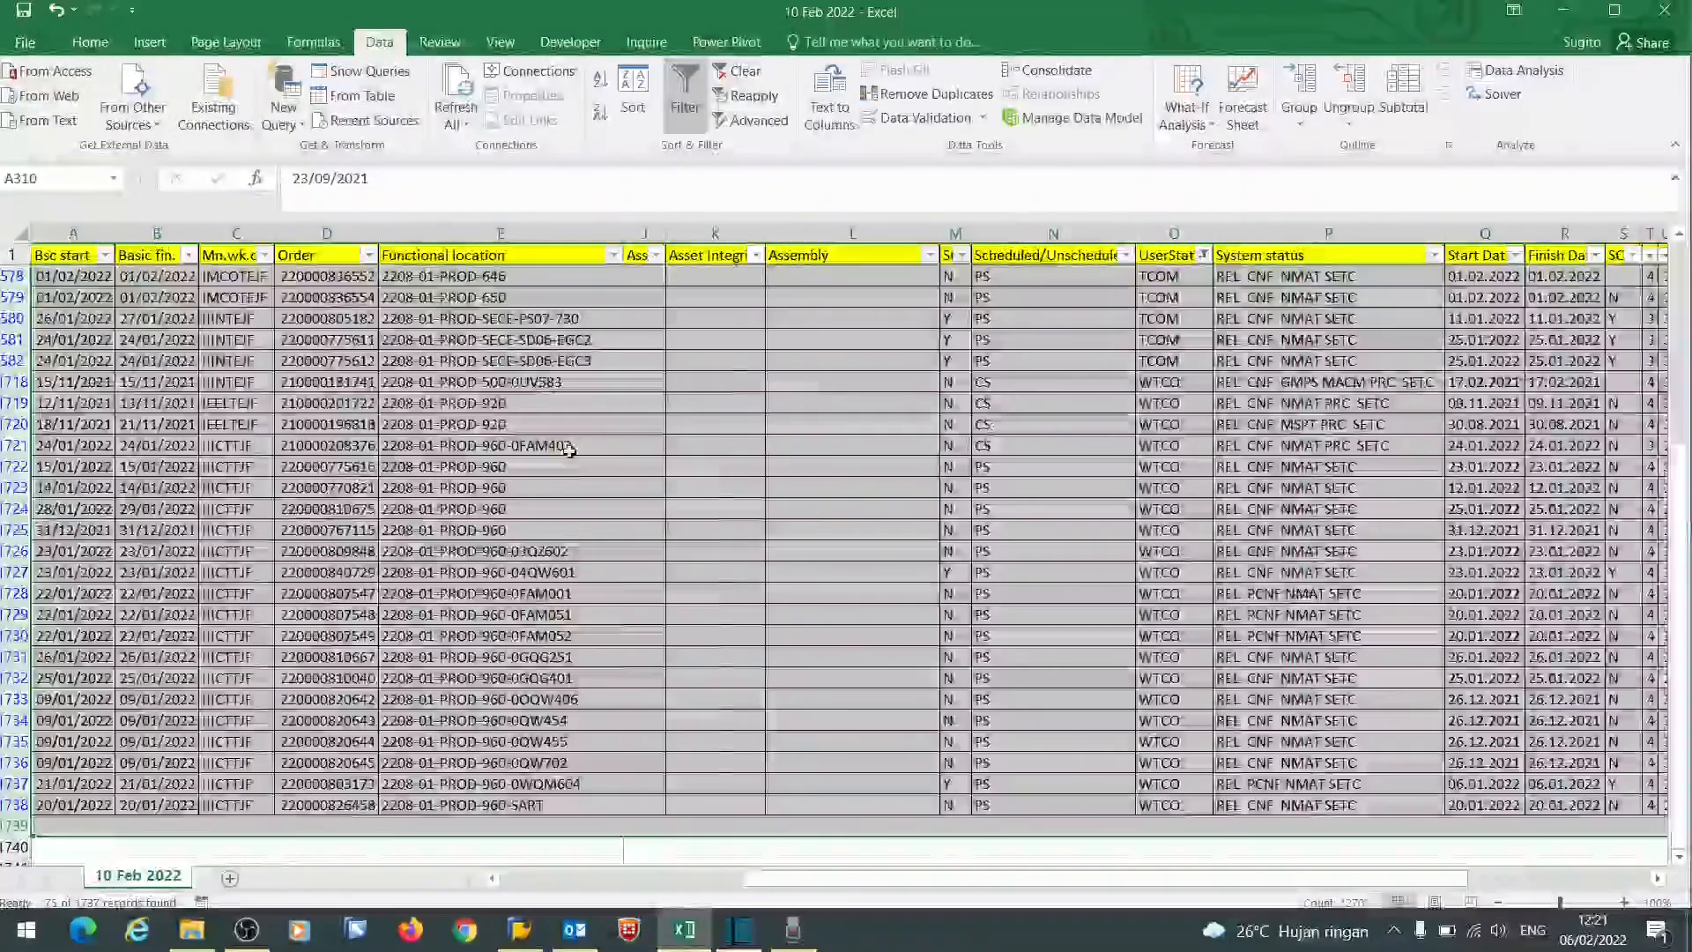
right_click(571, 458)
click(637, 629)
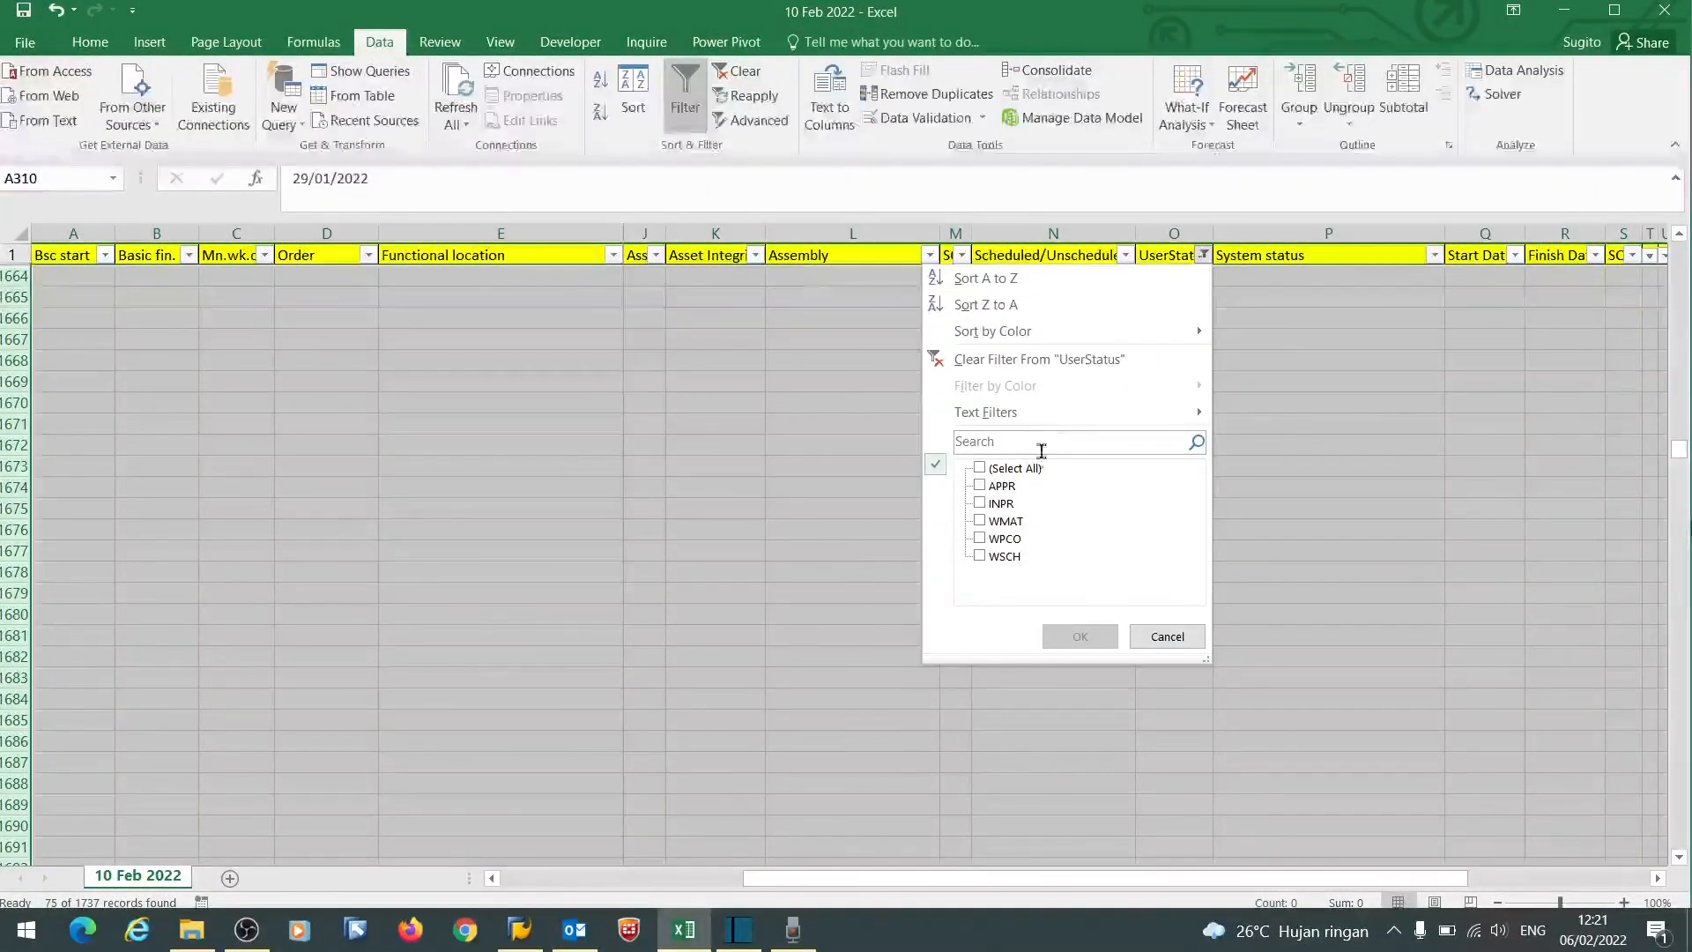
click(1069, 628)
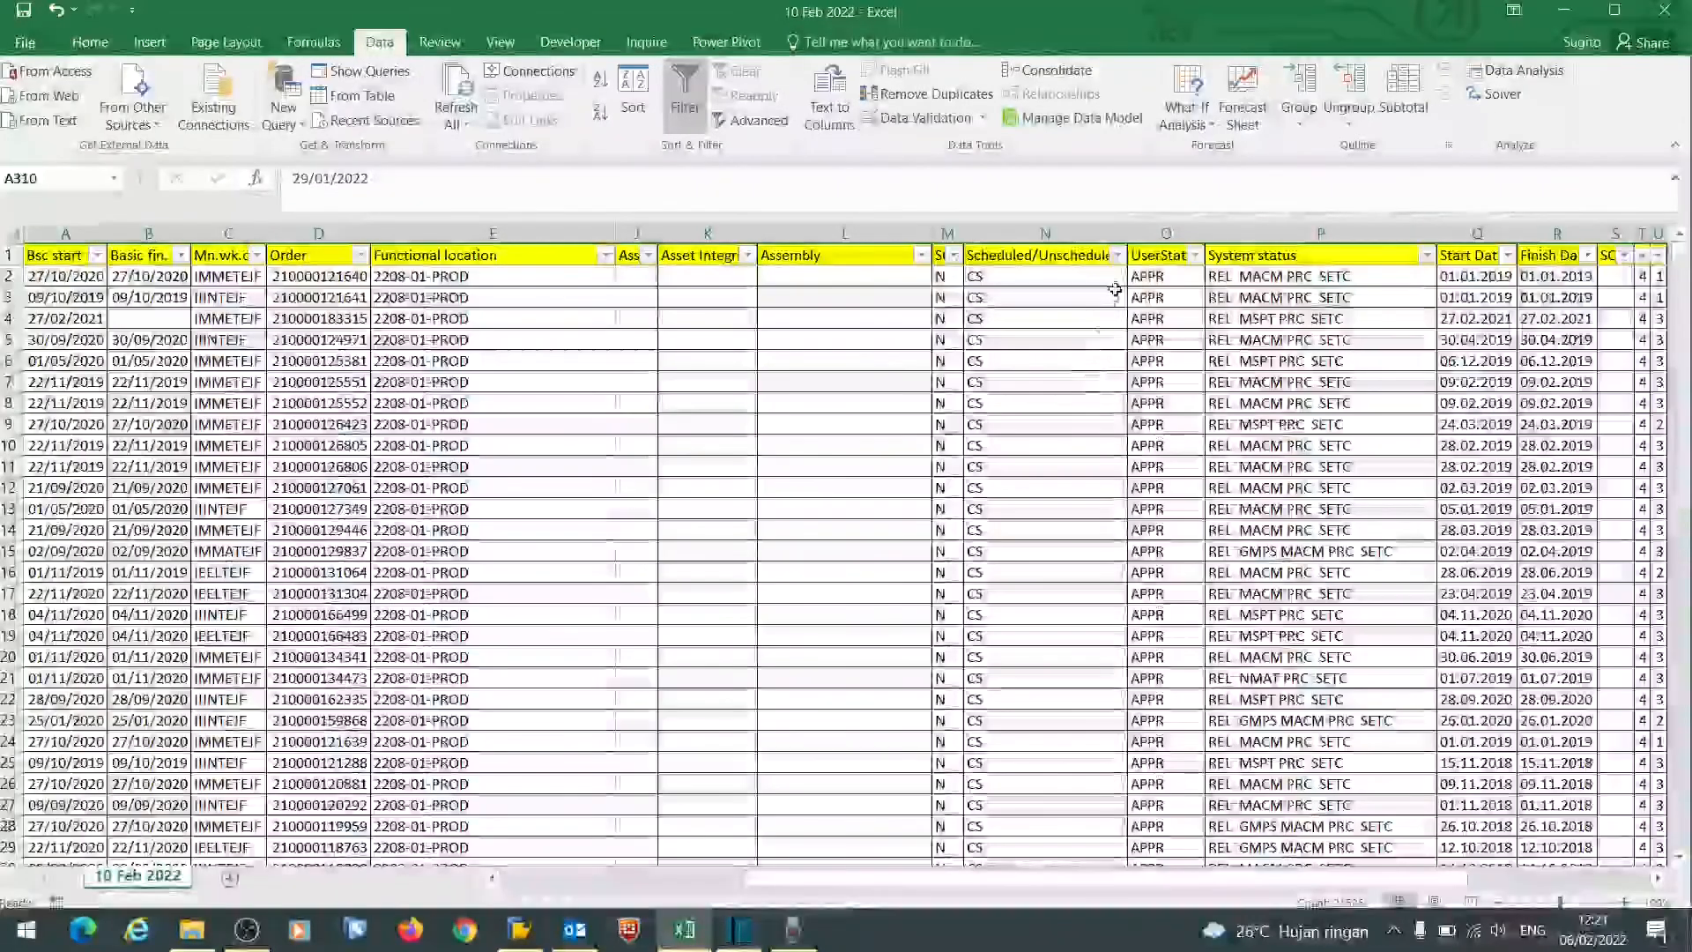
- Narrow the Scheduled/Unscheduled column and slightly widen the Basic fin. column
drag(1127, 234, 1091, 235)
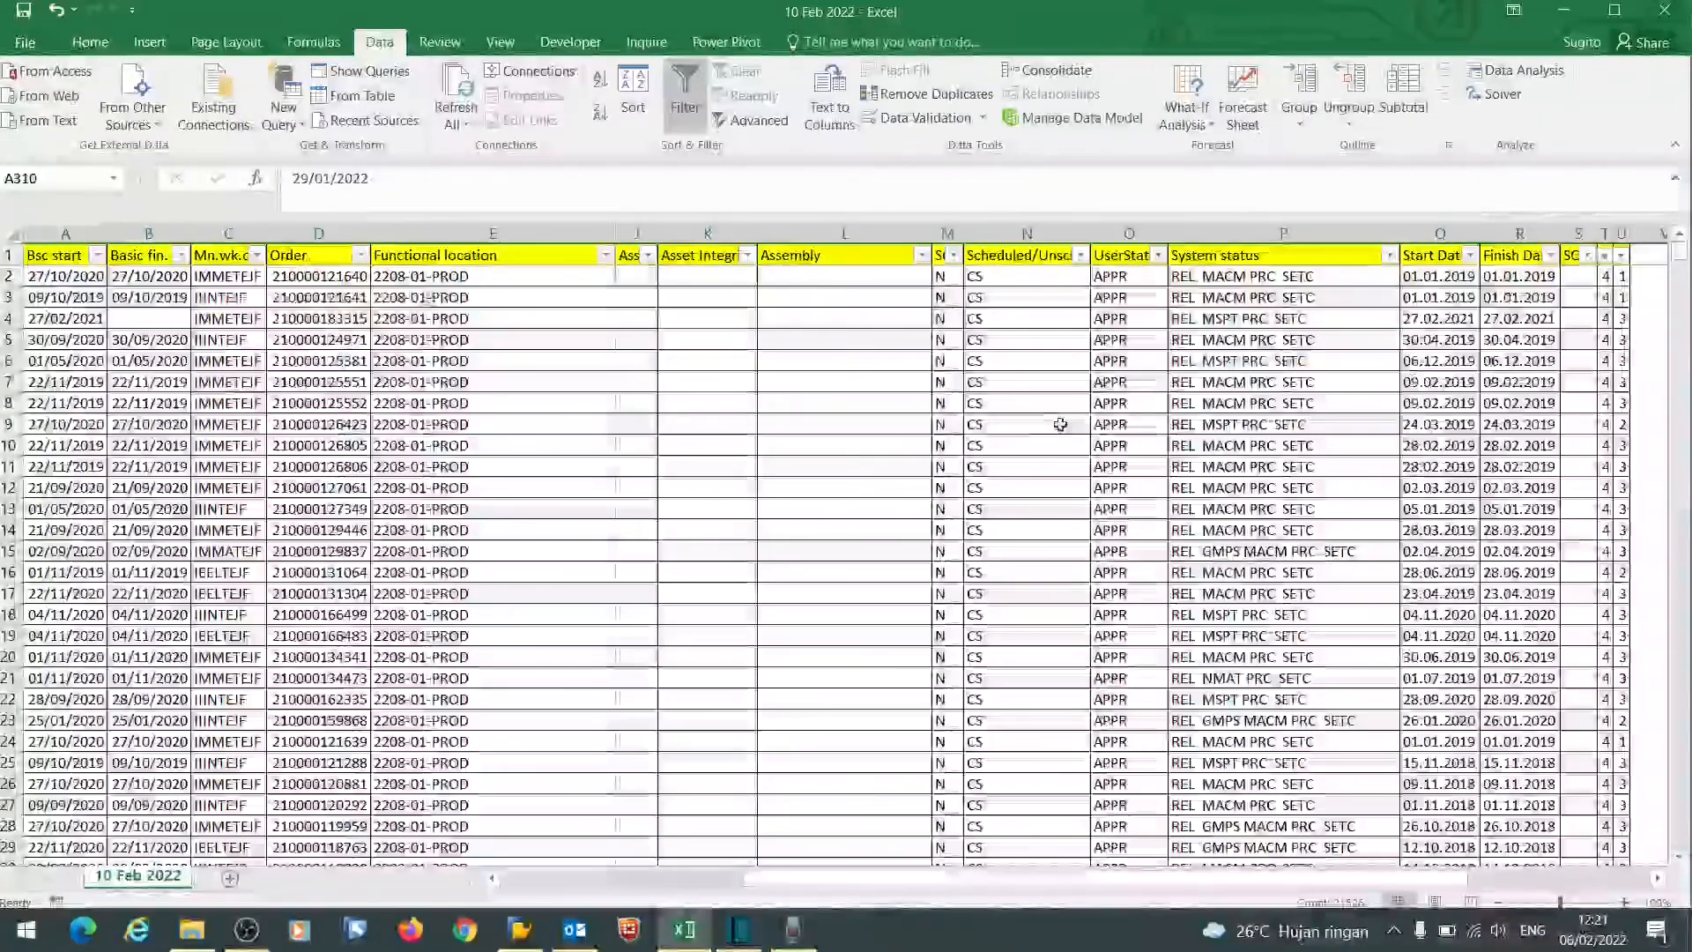
scroll(1061, 424, down, 6)
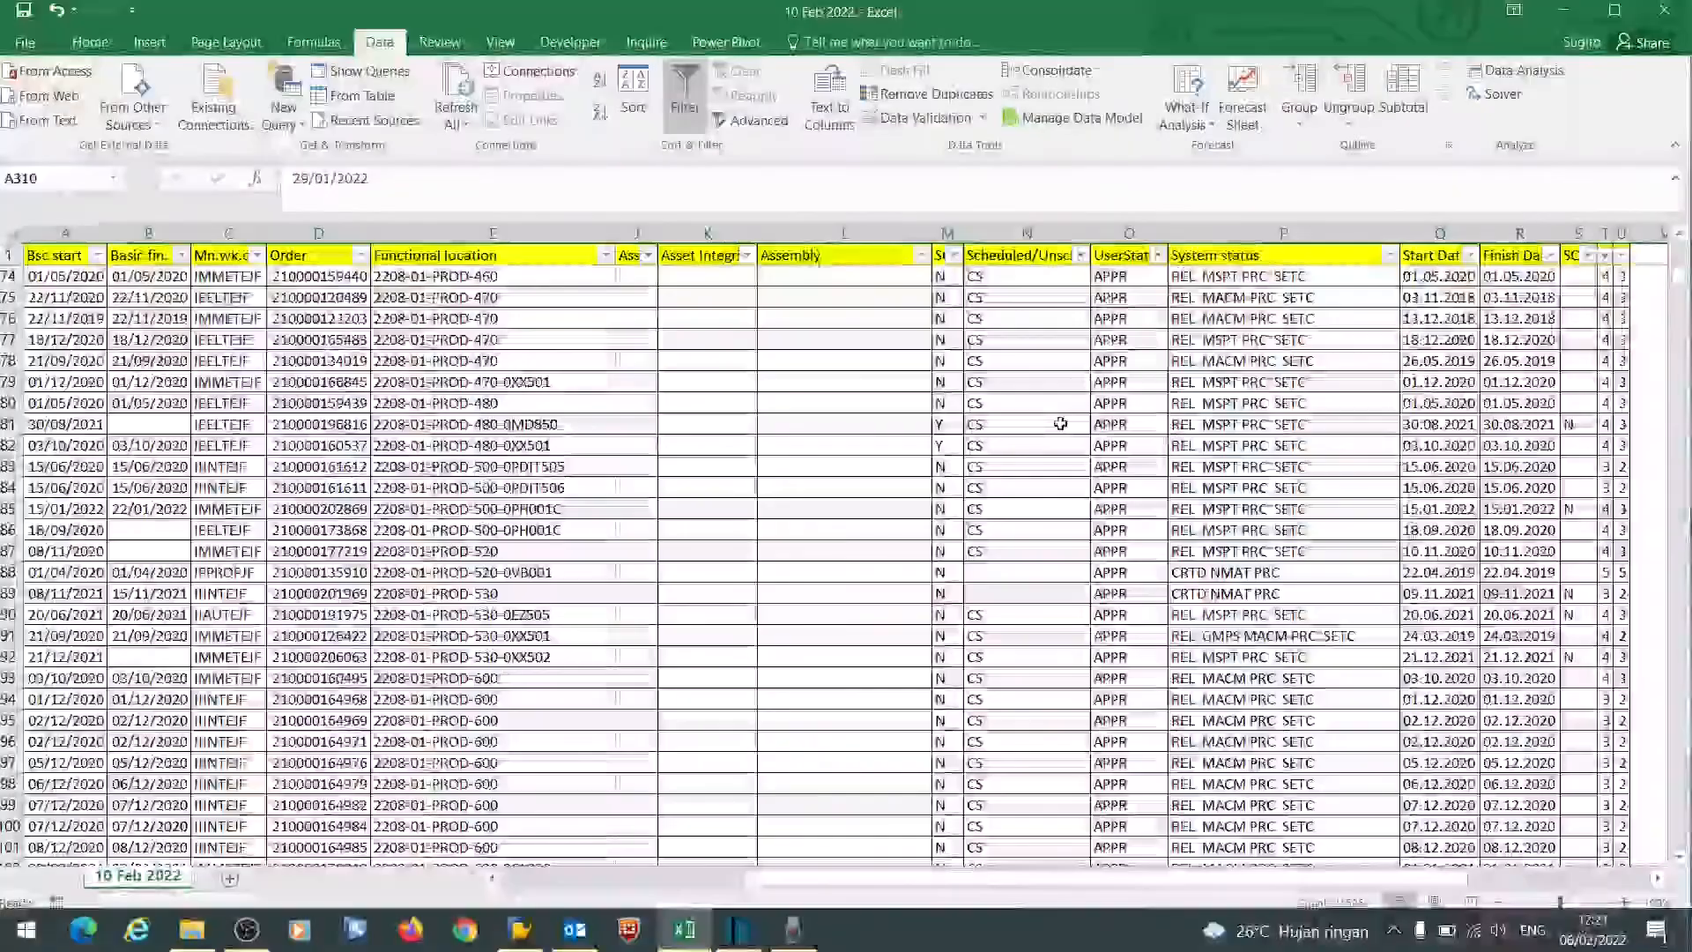
scroll(1168, 487, up, 6)
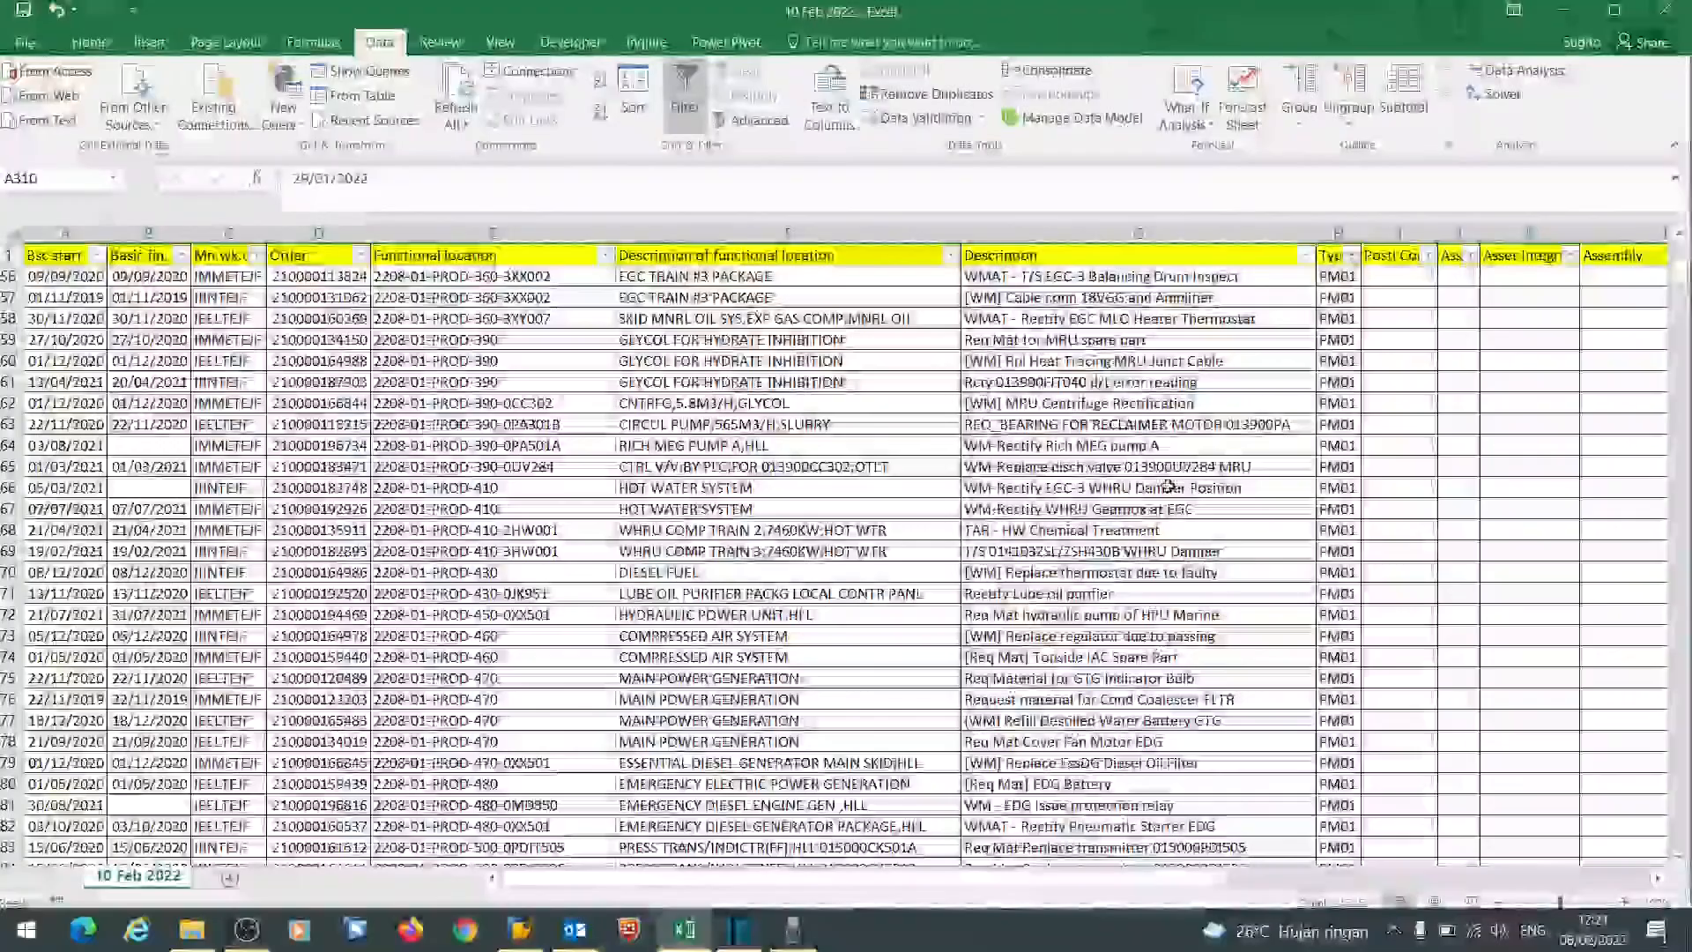
scroll(1168, 486, down, 20)
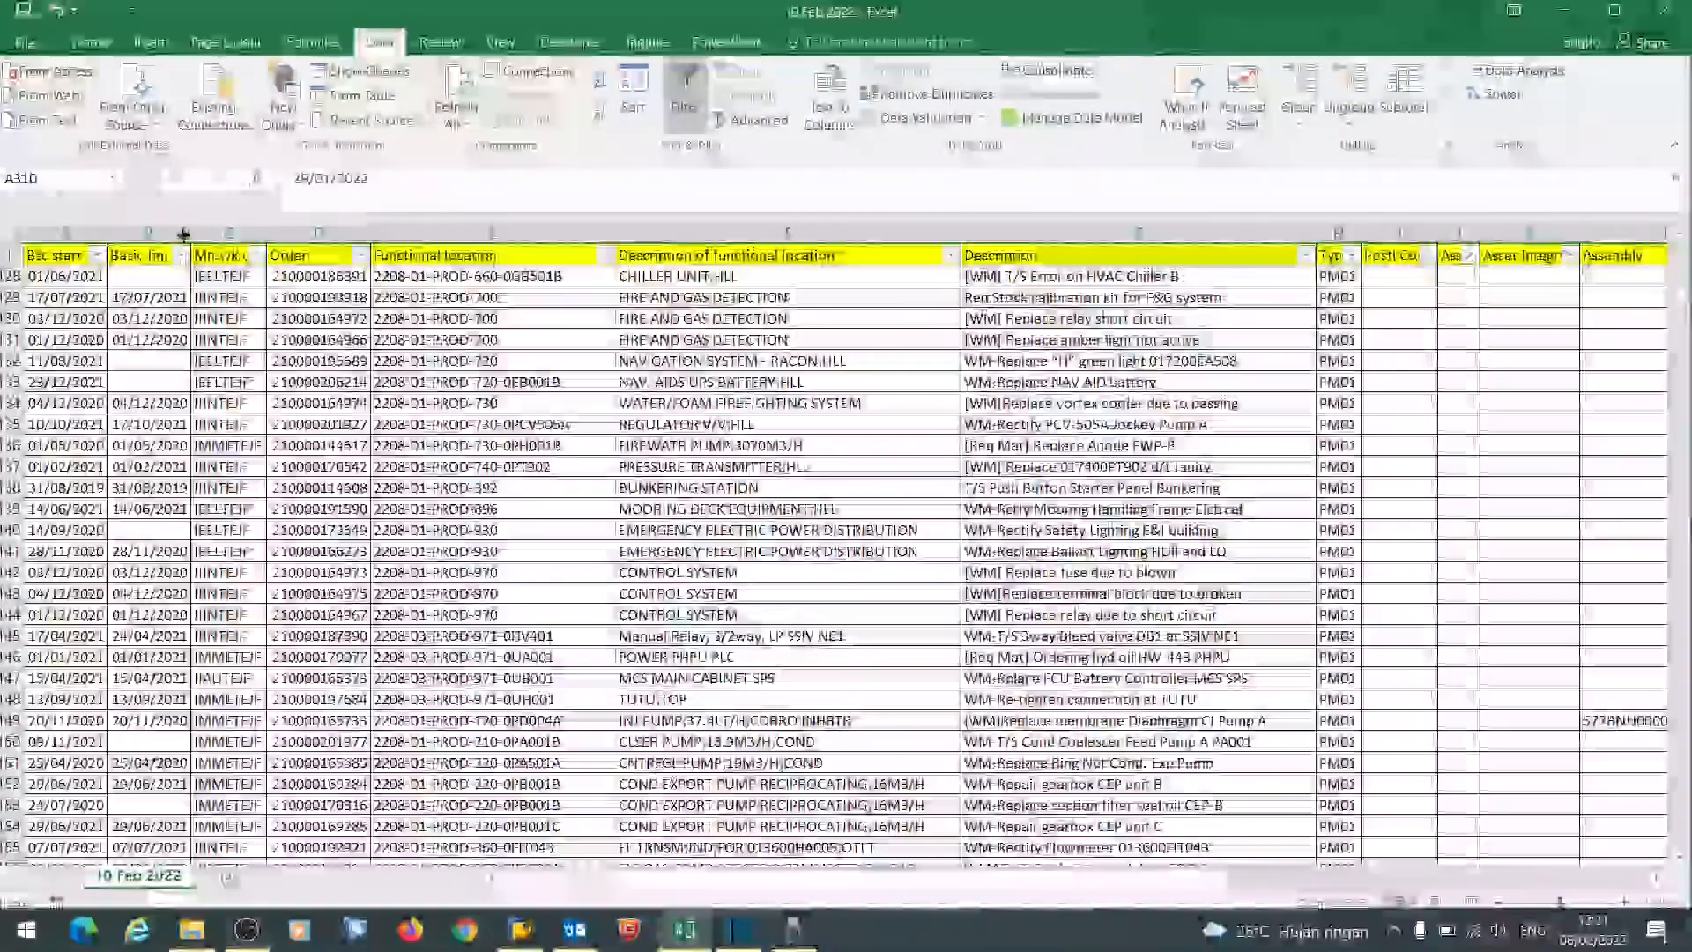
drag(193, 231, 202, 232)
scroll(1058, 531, down, 20)
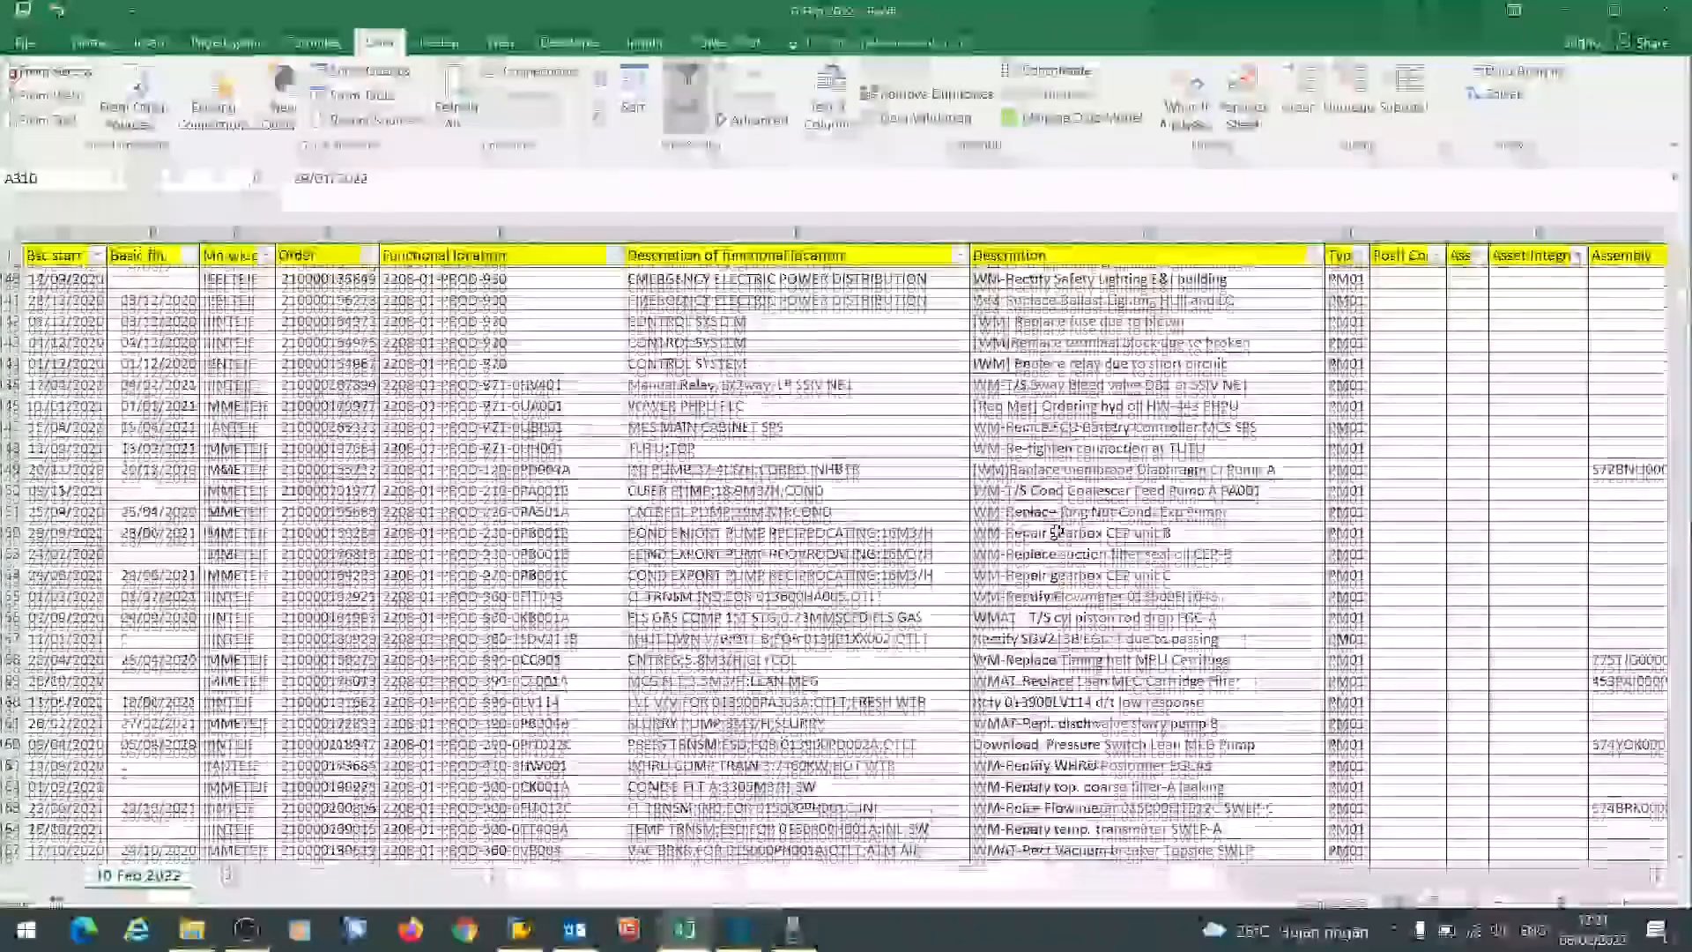
scroll(1058, 531, down, 20)
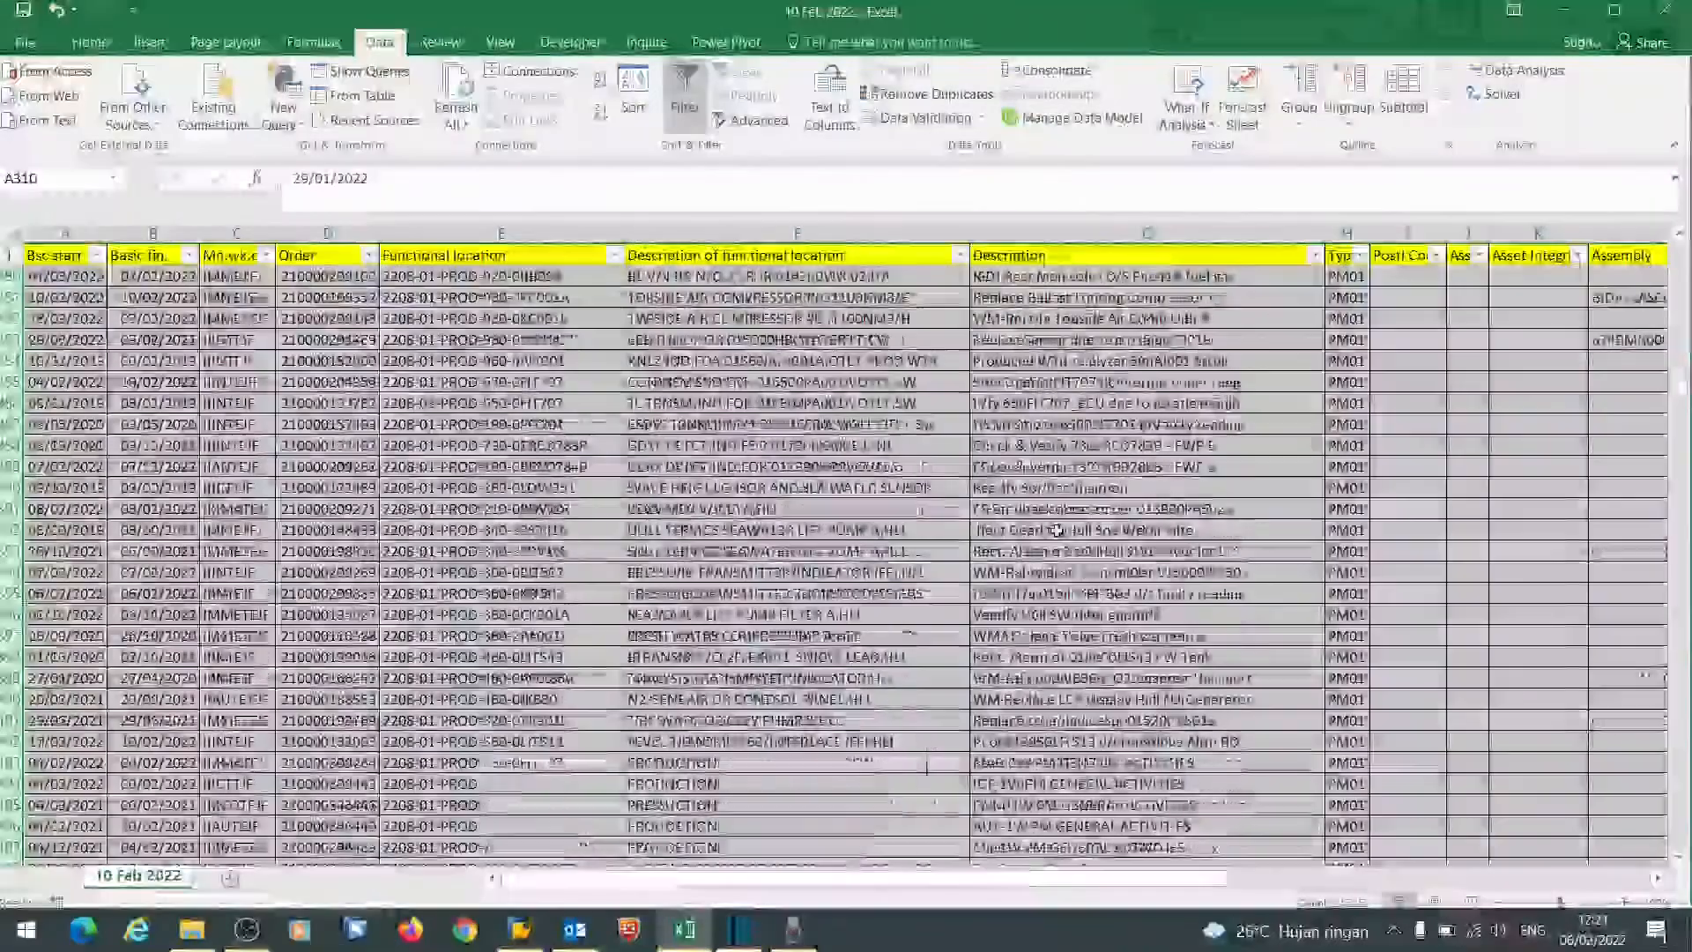
scroll(705, 524, down, 20)
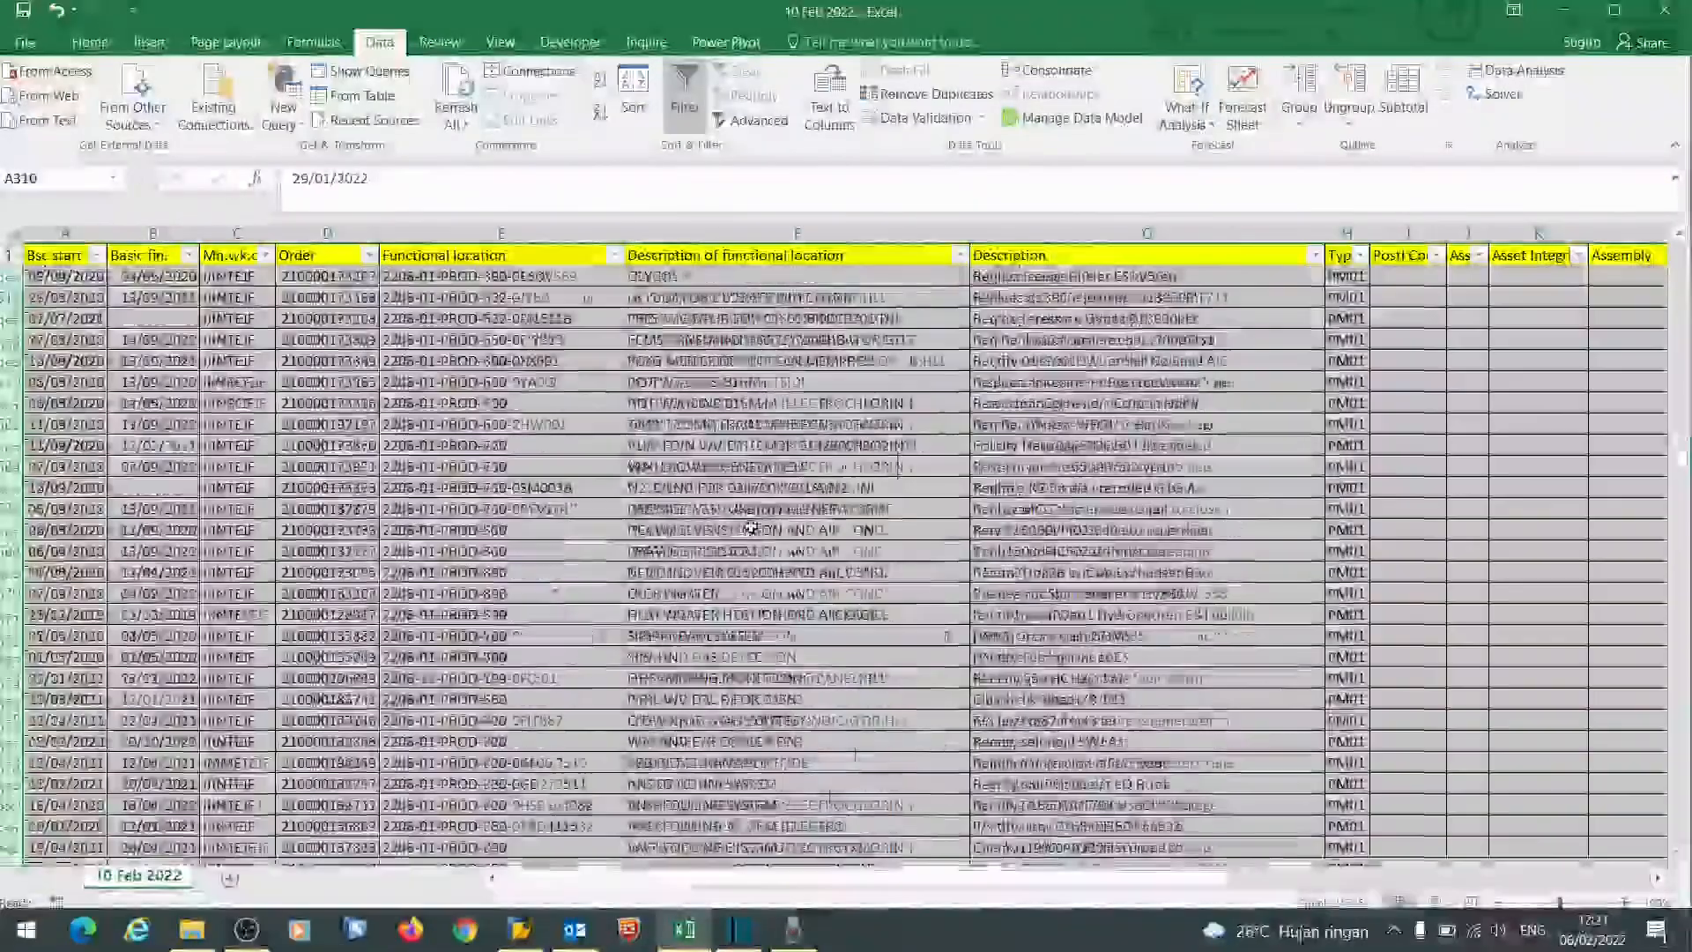
scroll(1259, 555, up, 20)
click(1124, 569)
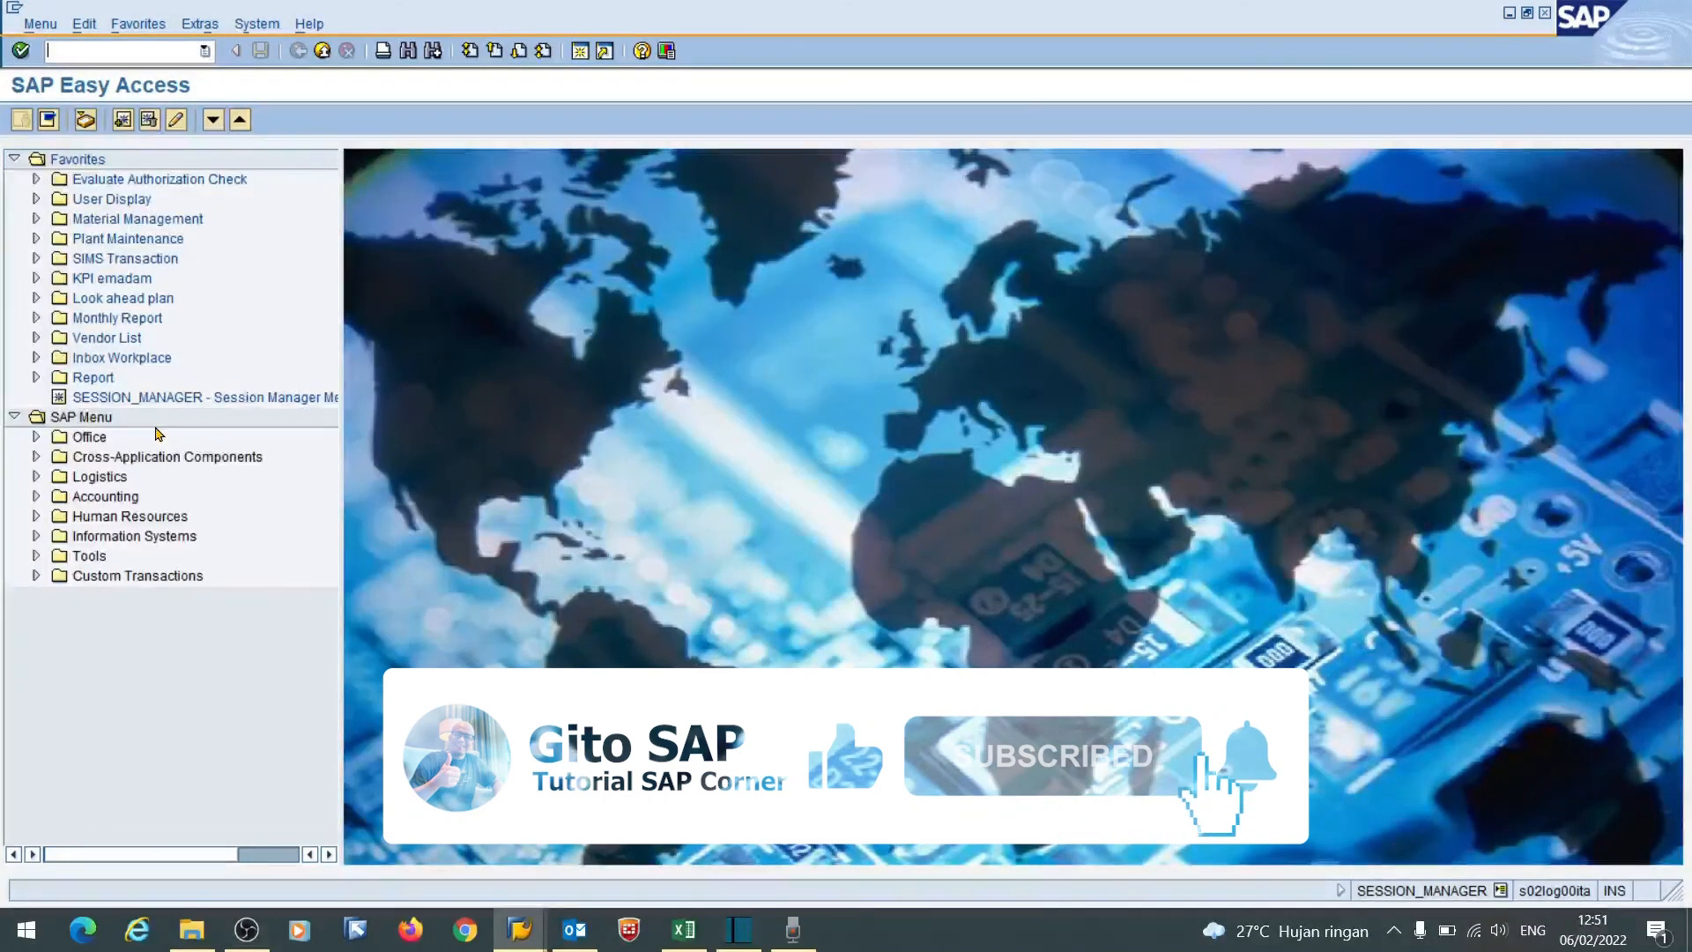
- Switch to SAP, open transaction ZP49_EP, include postponed notifications and set the notification date from blank to 31.12.9999
text(zp49_ep)
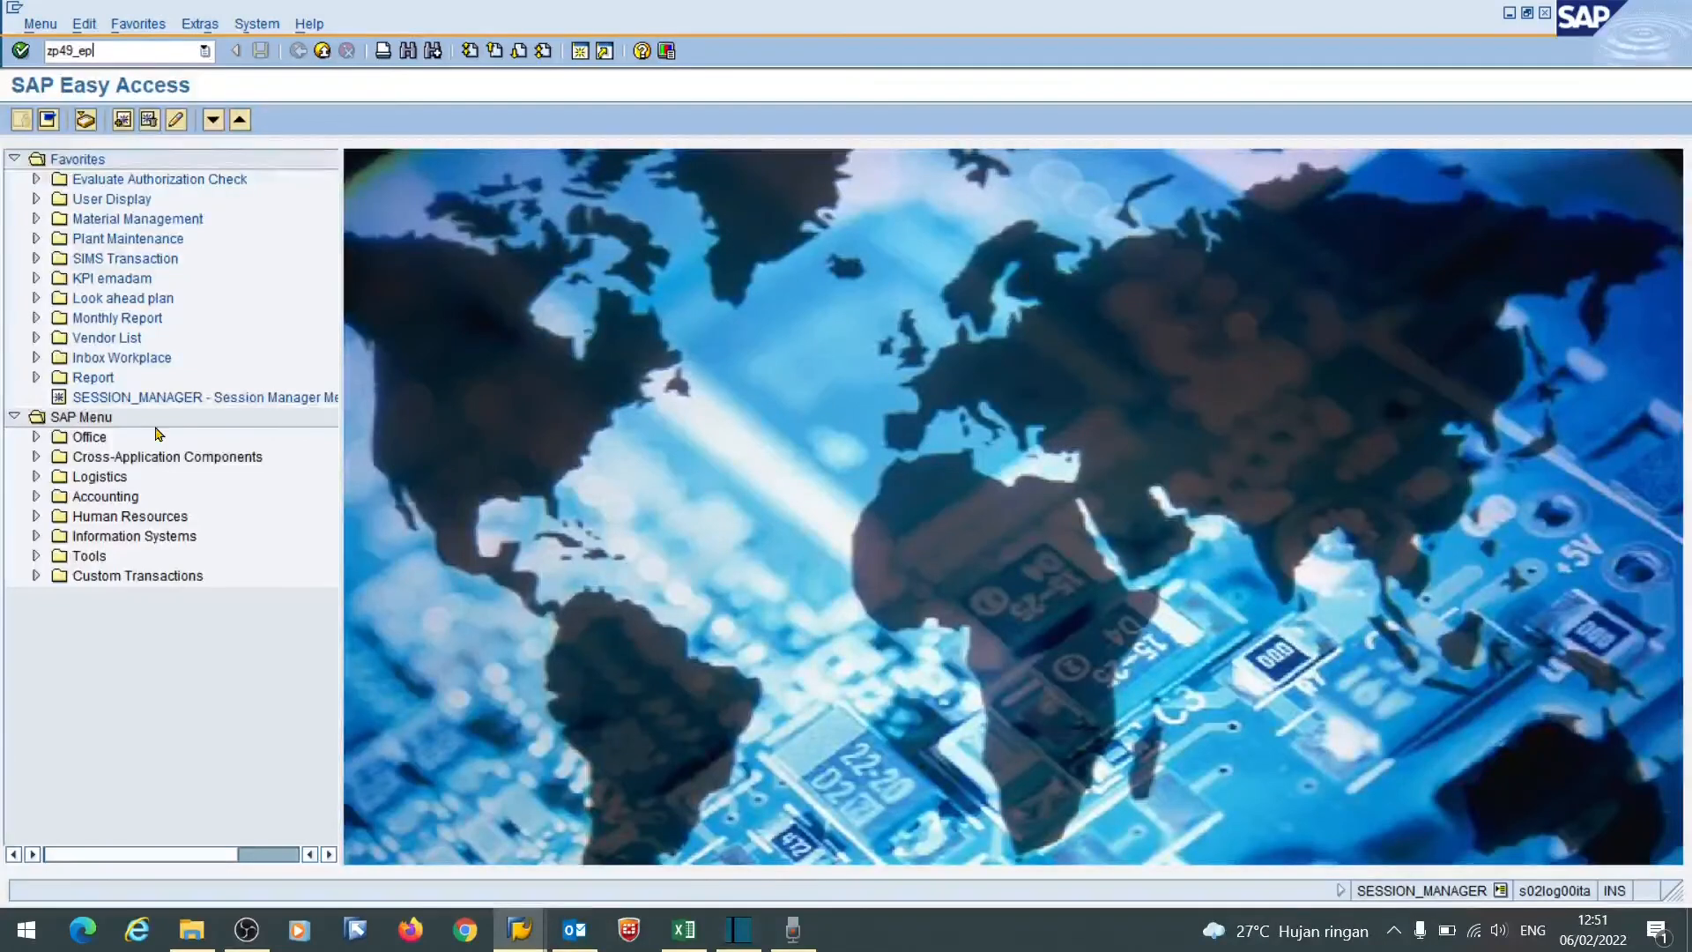
key(Return)
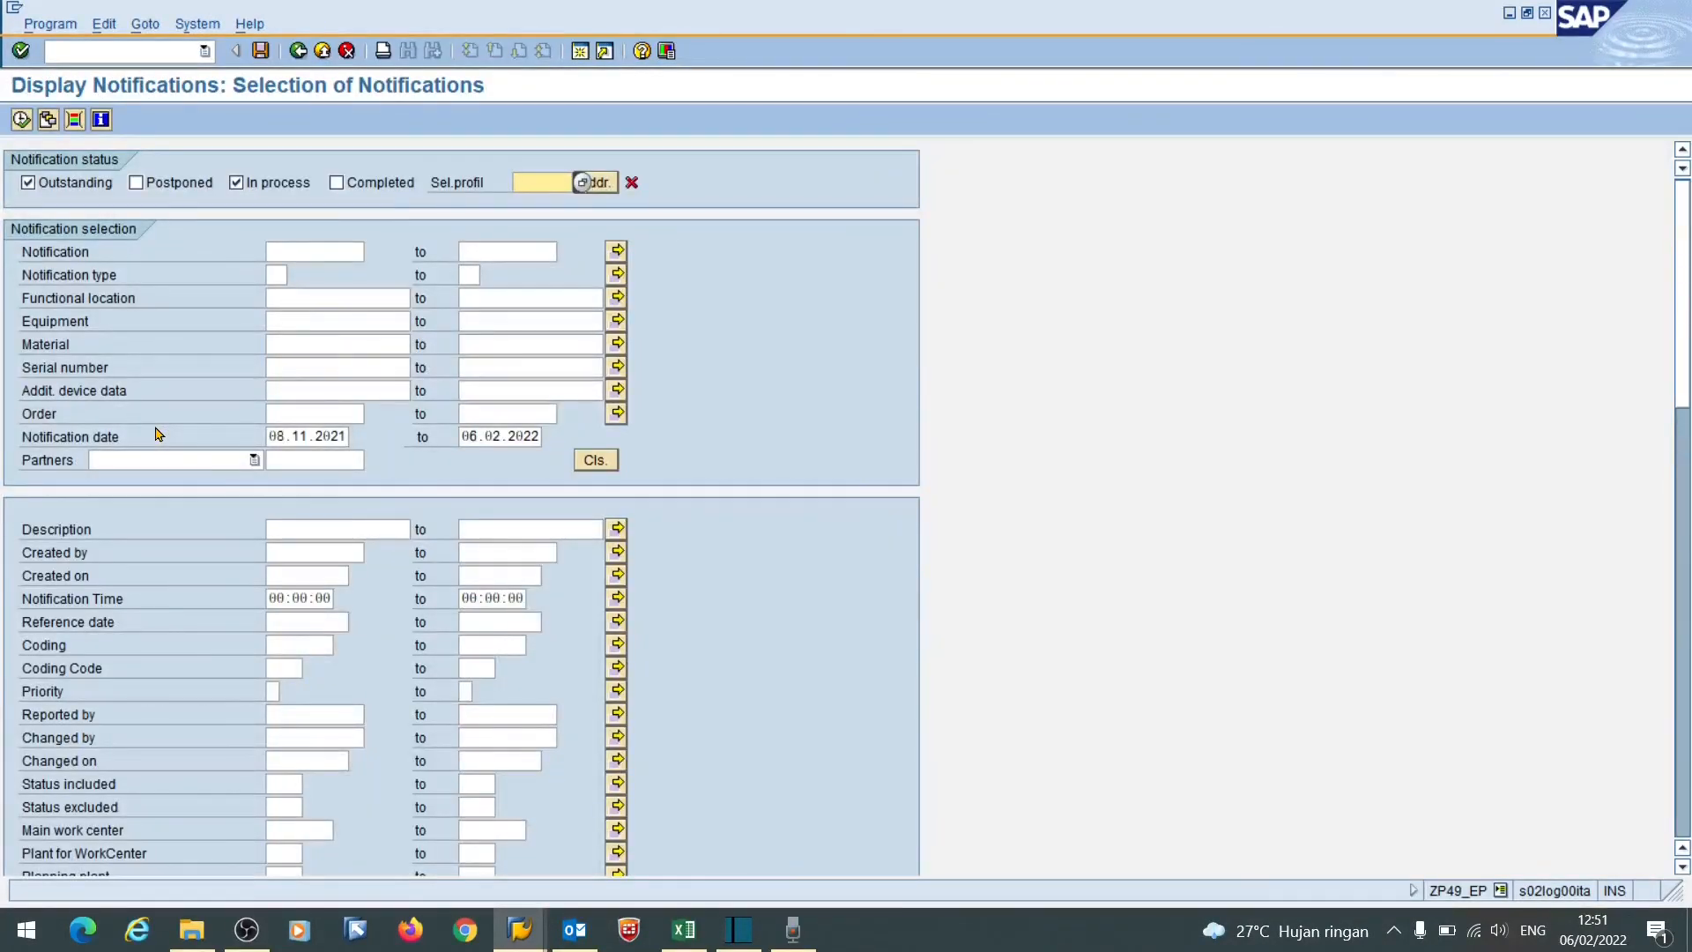
click(270, 433)
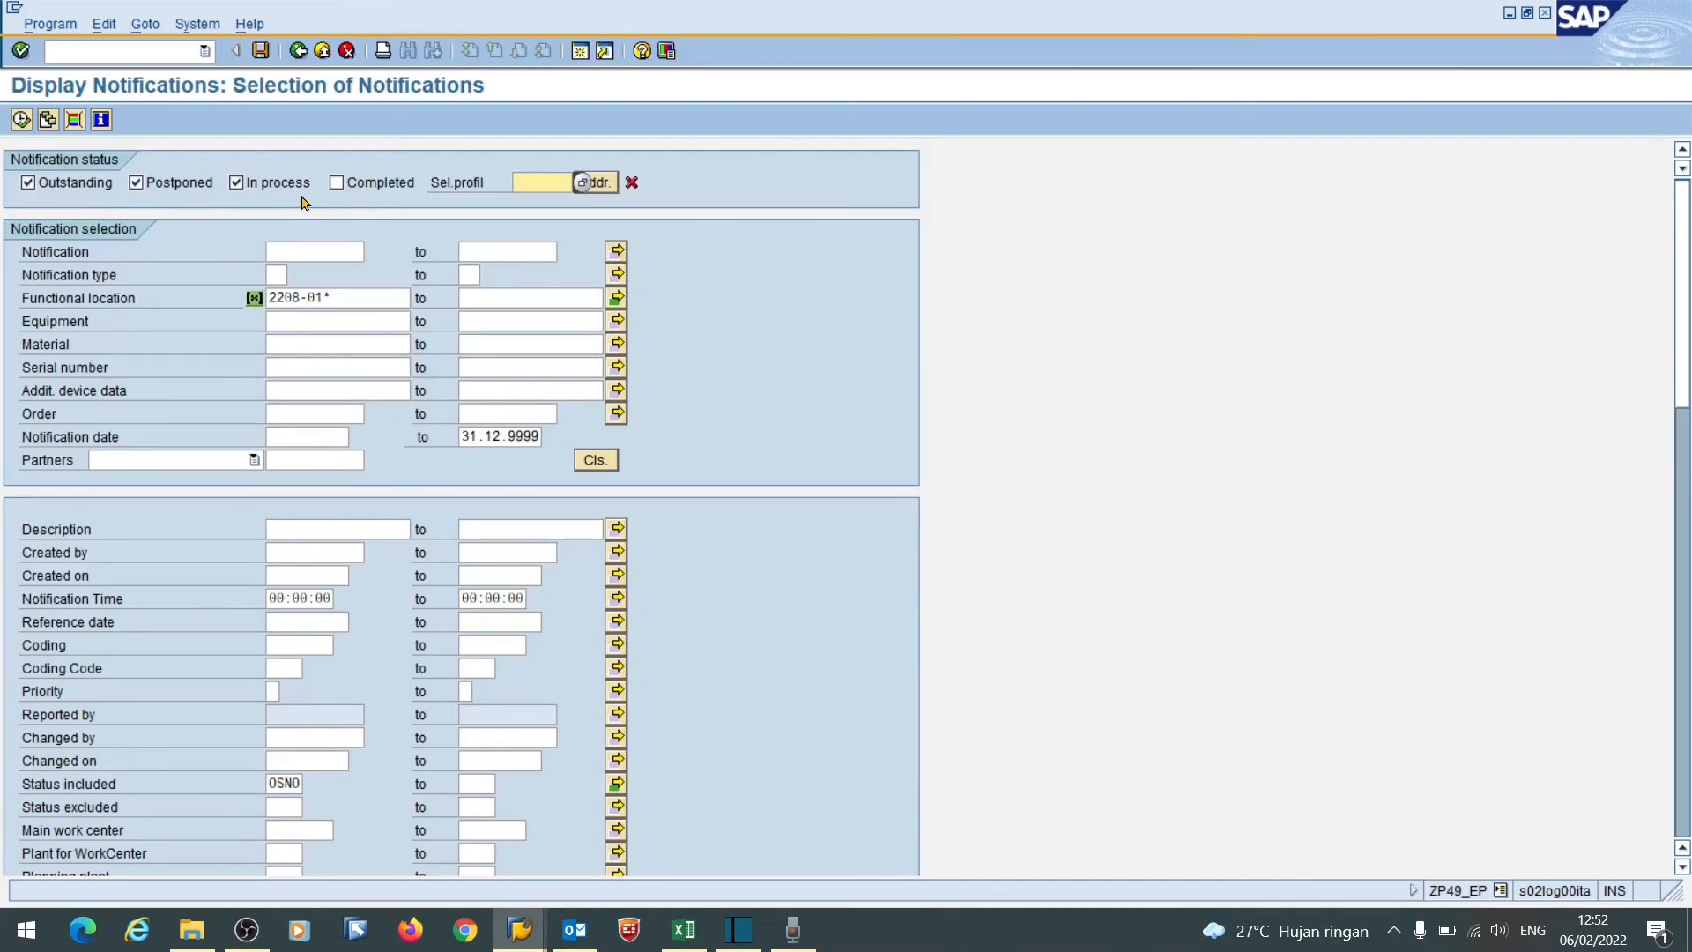
- Set the functional location selection to the single values 2208-01*, 2208-03*, 2208-10*, 2208-11* and 2208-12*
click(617, 297)
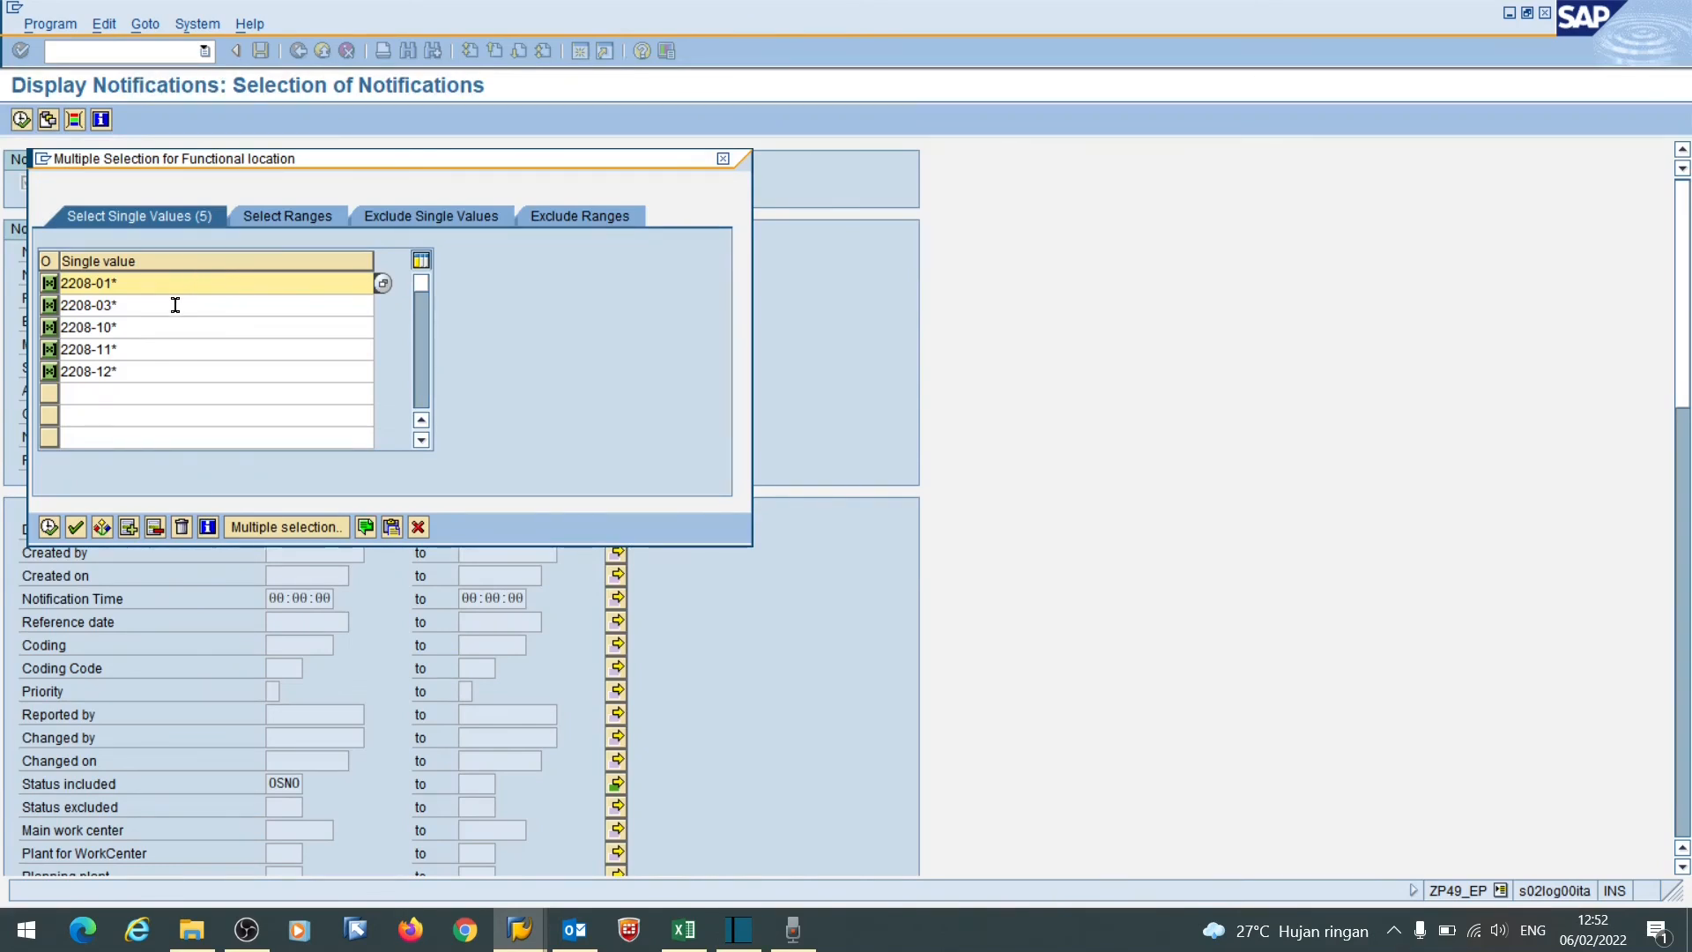
click(175, 305)
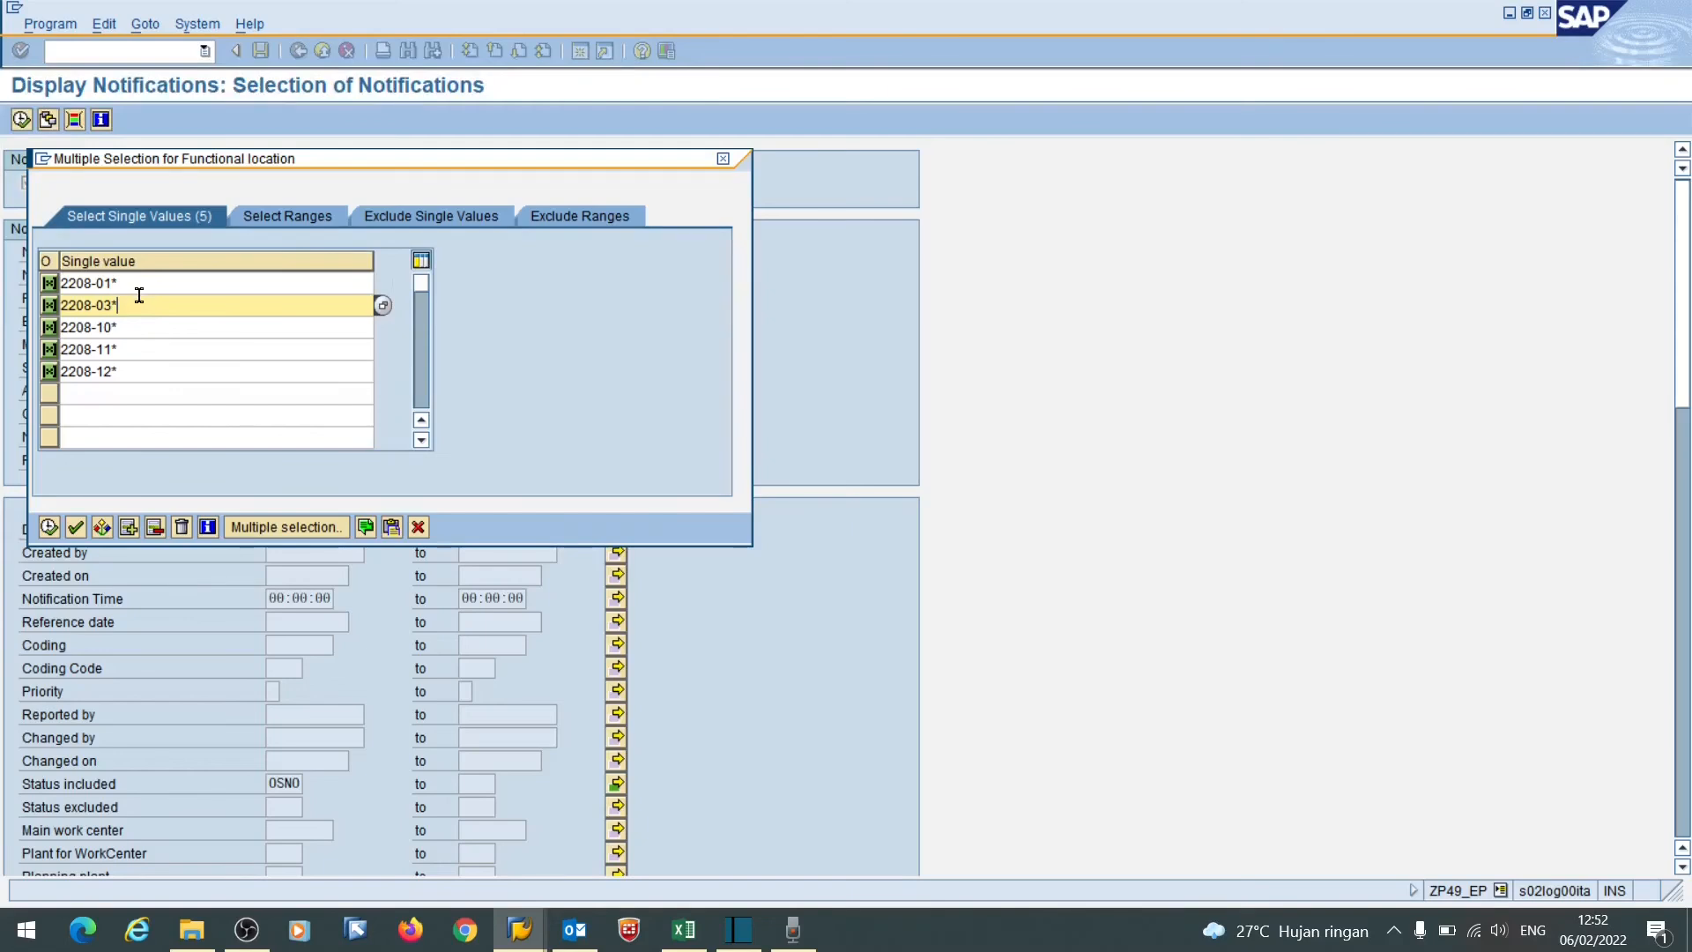
click(48, 527)
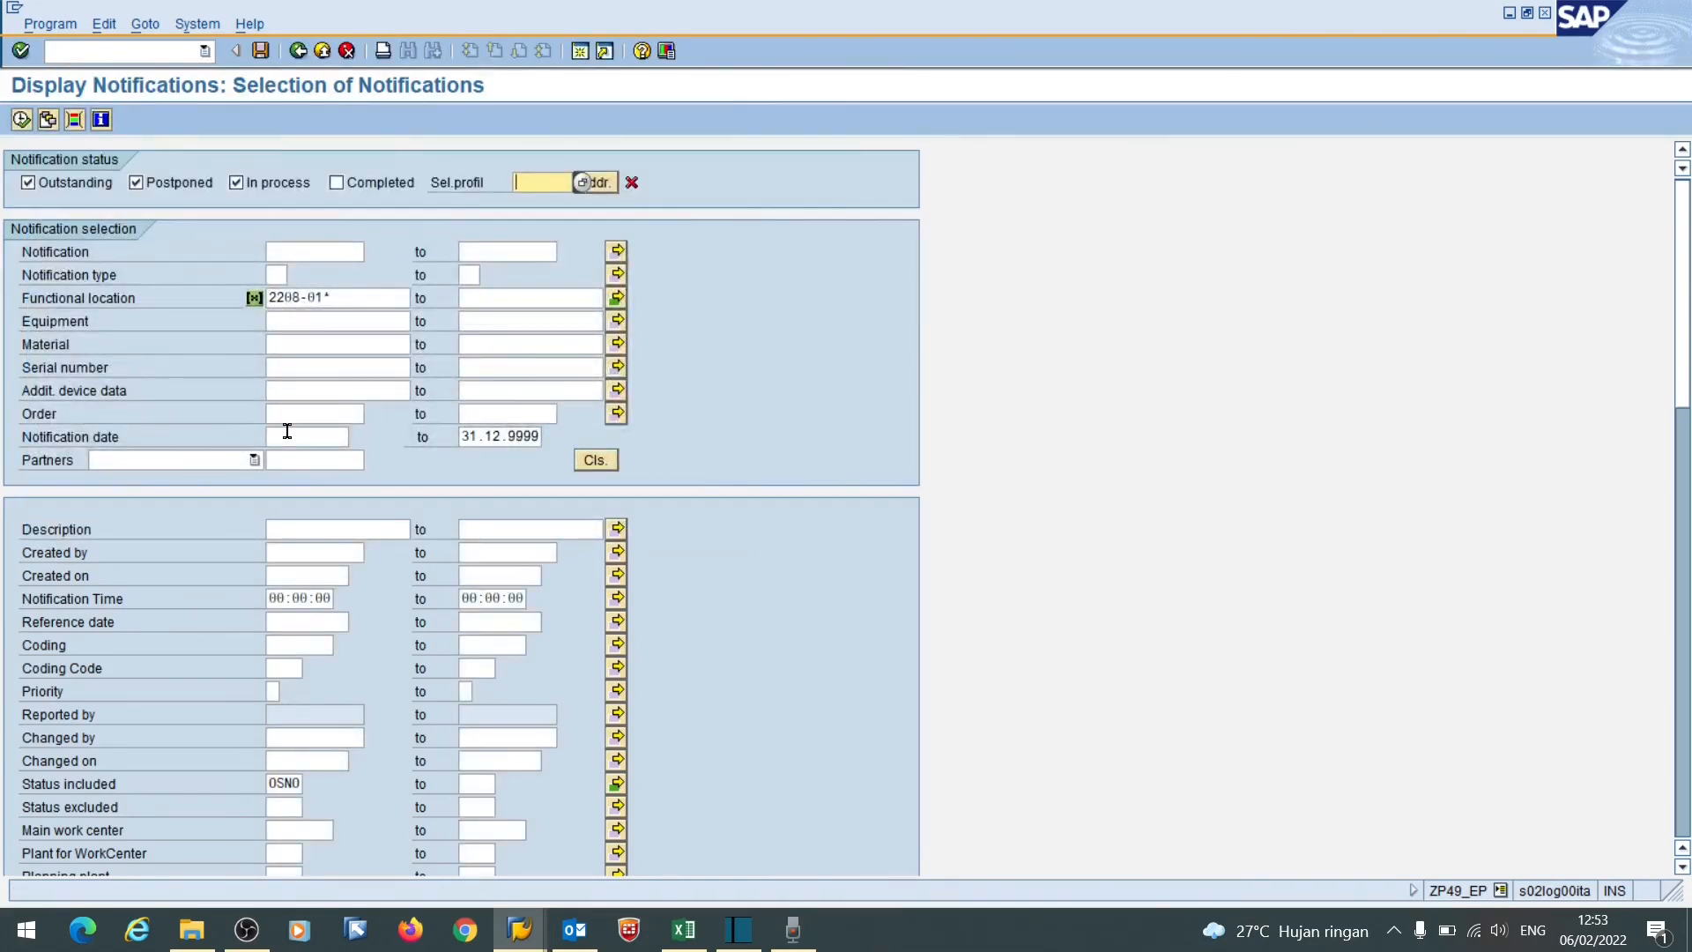
drag(461, 434, 543, 436)
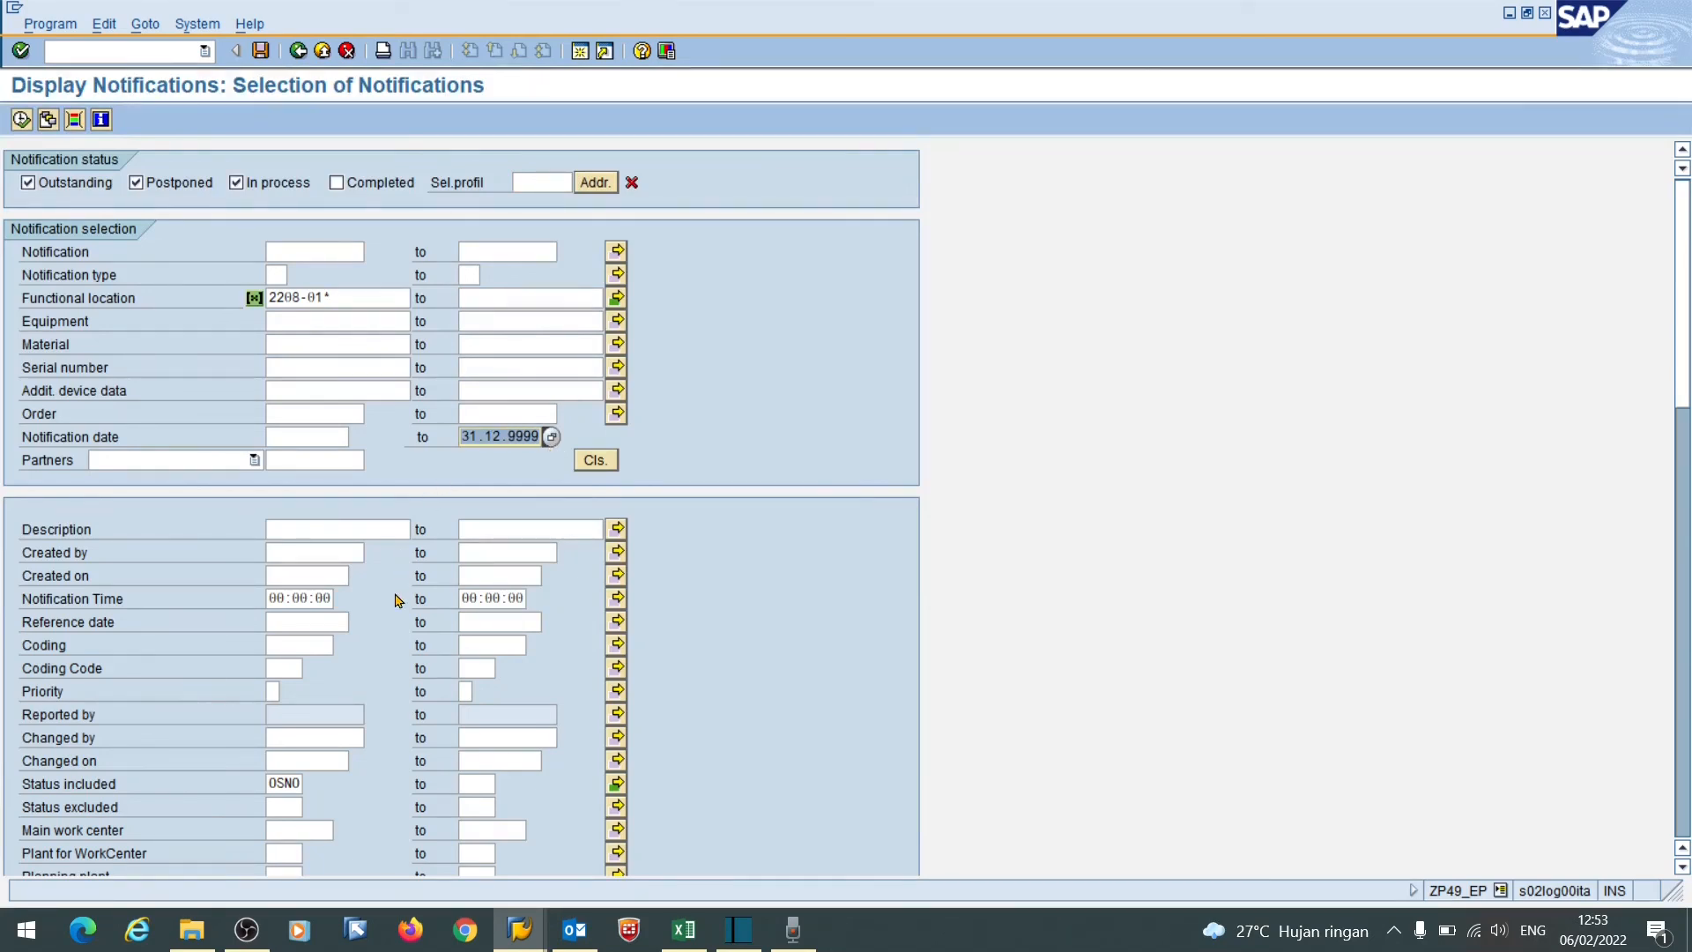
- Remove every single value, including OSNO, from the Status included selection
click(618, 783)
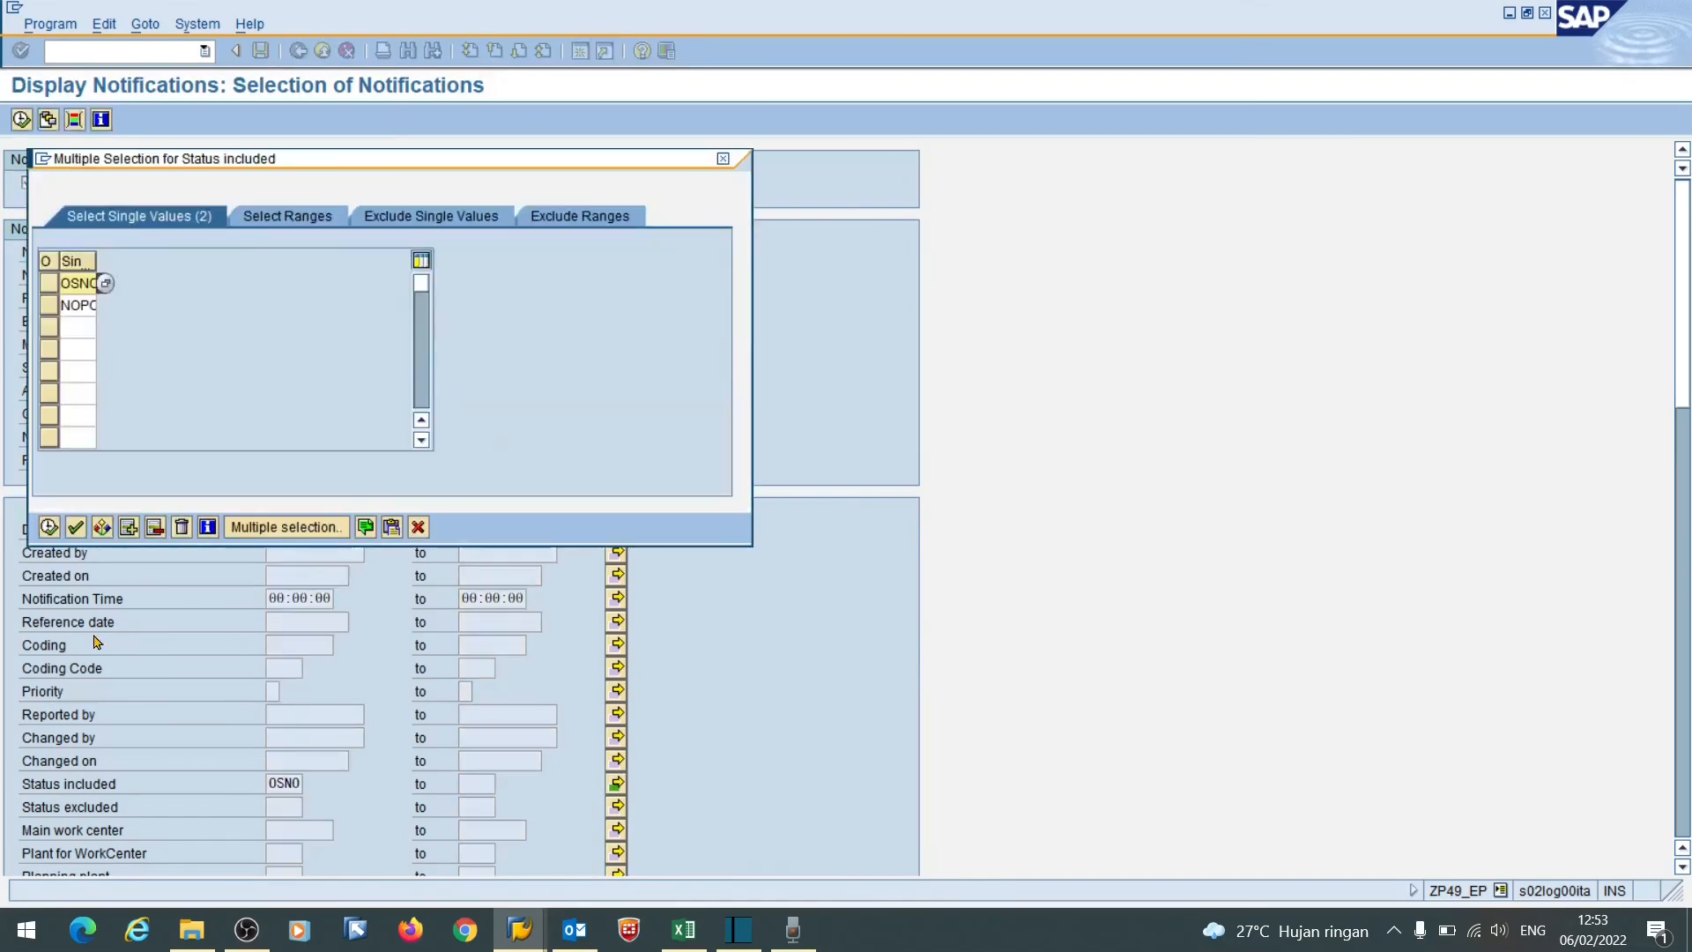
drag(96, 259, 7, 311)
key(Delete)
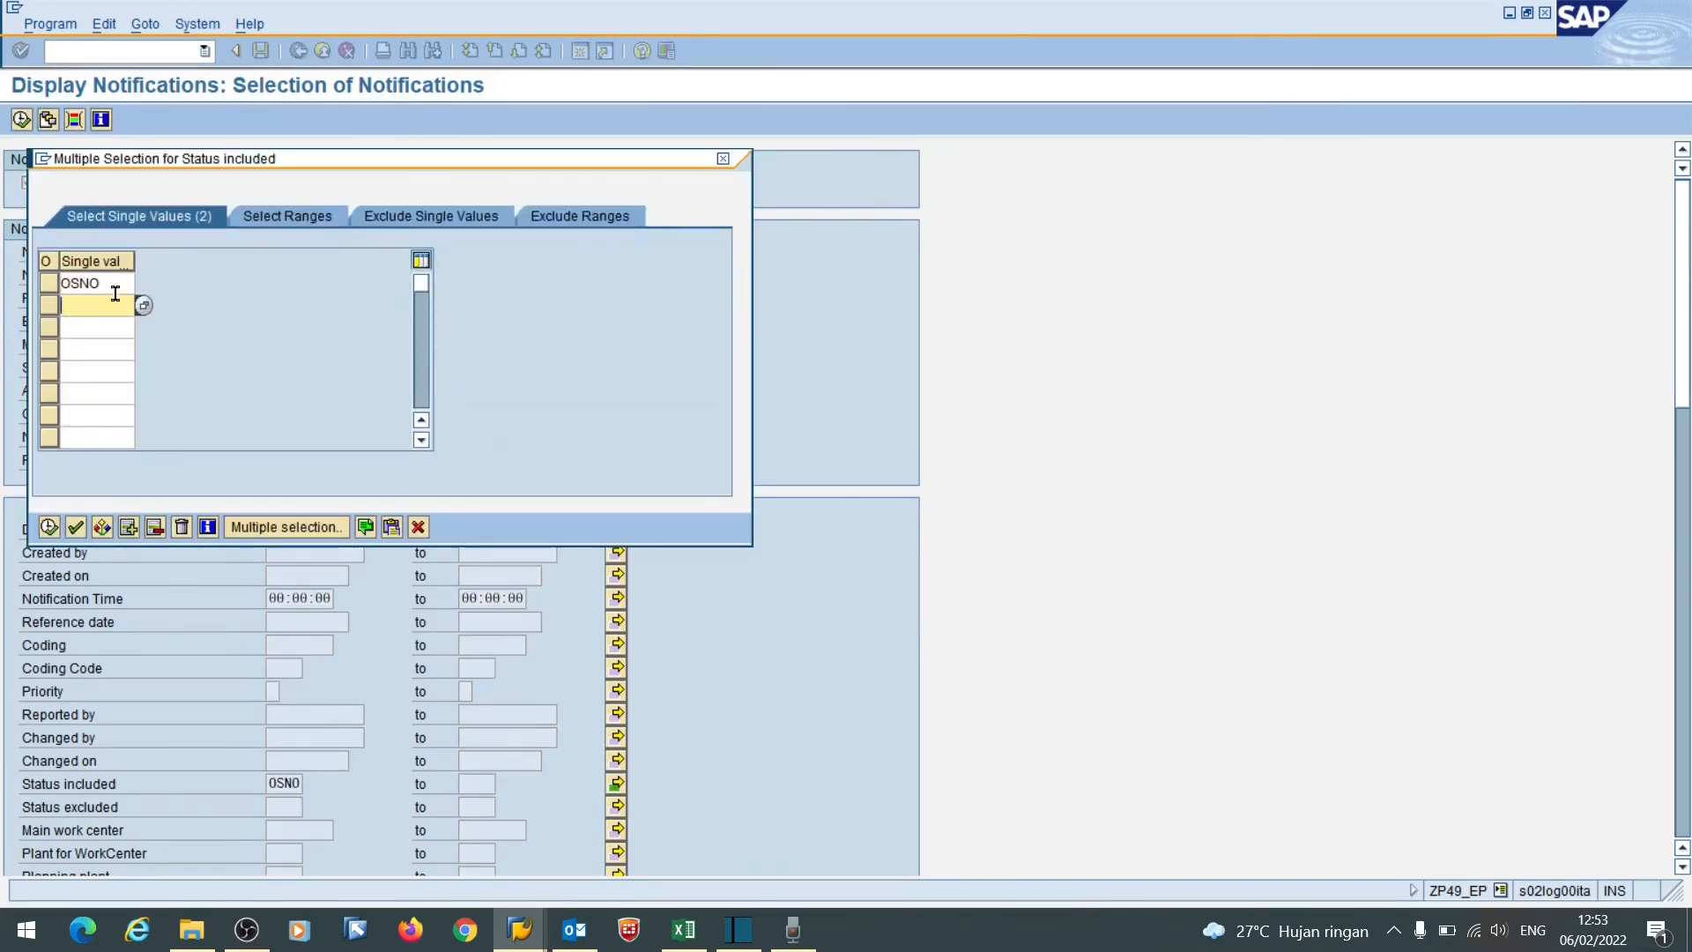
drag(114, 290, 0, 290)
key(Delete)
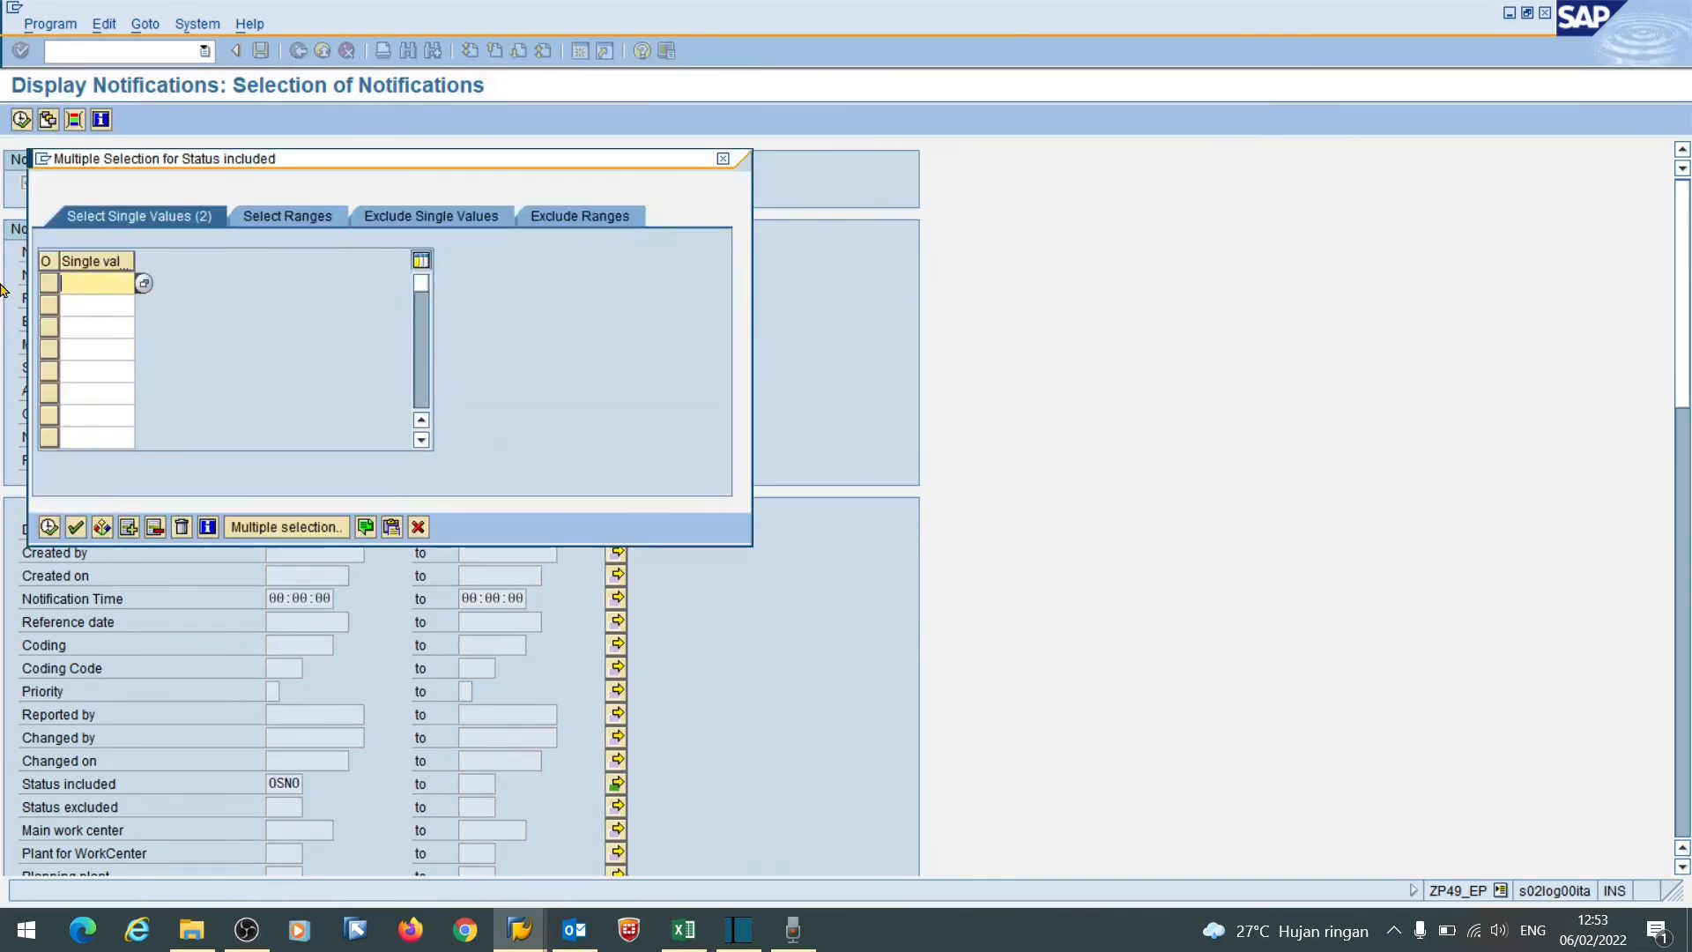
click(49, 527)
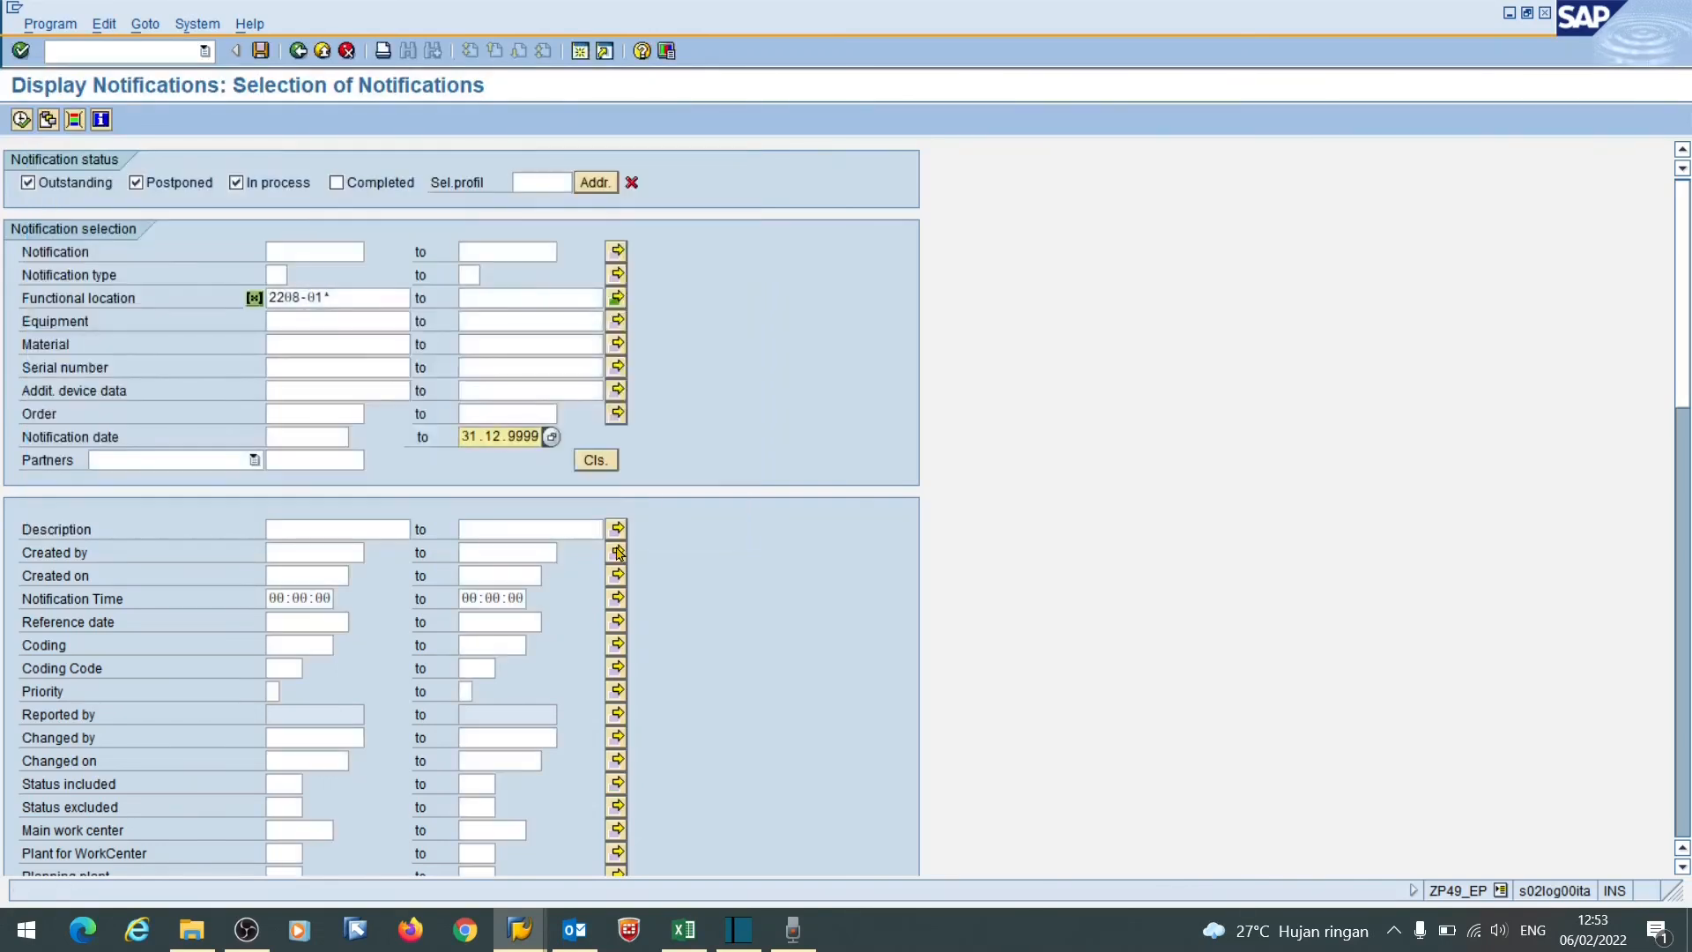
- Check the remaining selection criteria and execute the notification selection
scroll(623, 552, down, 4)
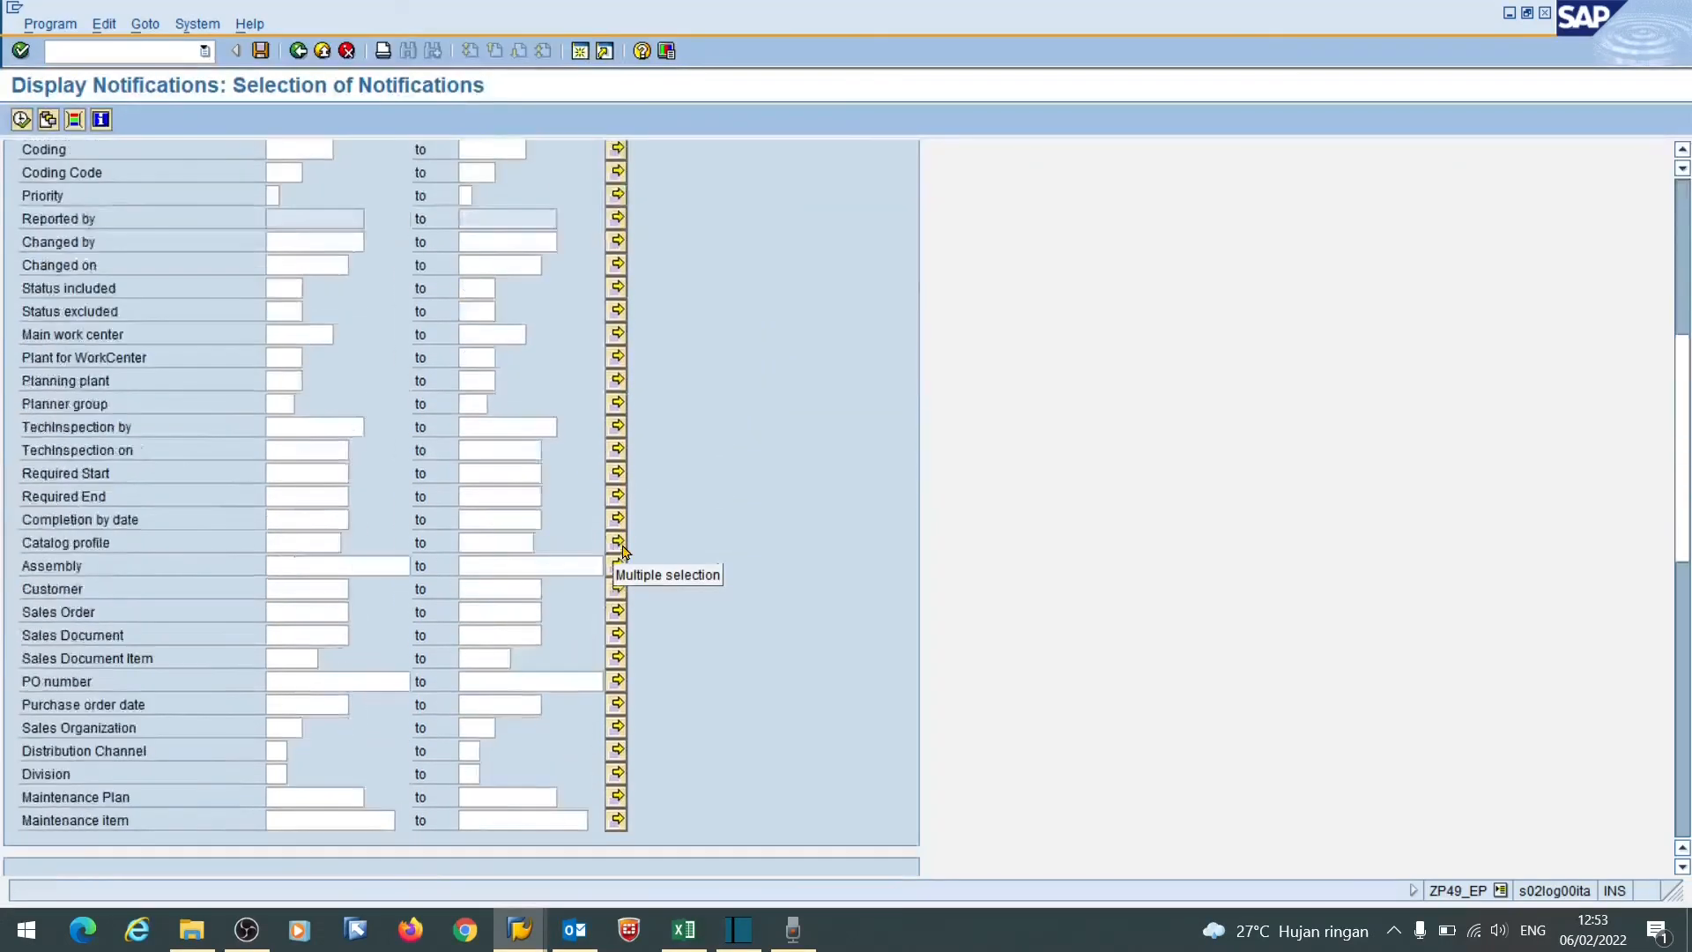
scroll(622, 552, down, 5)
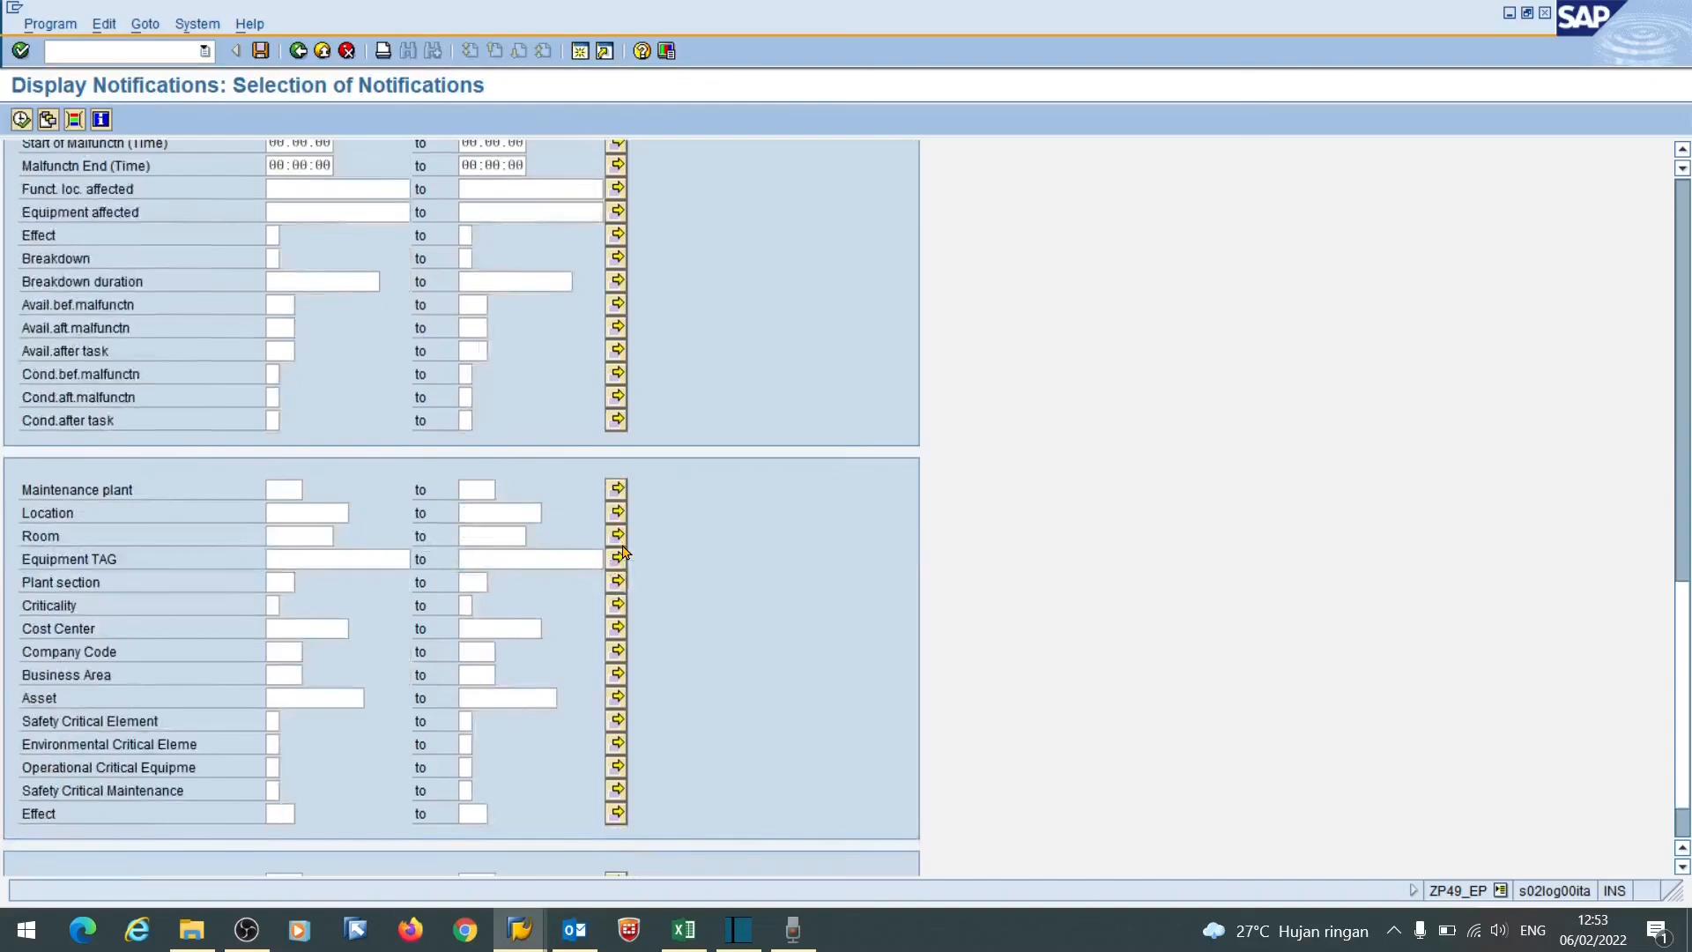
scroll(623, 552, up, 10)
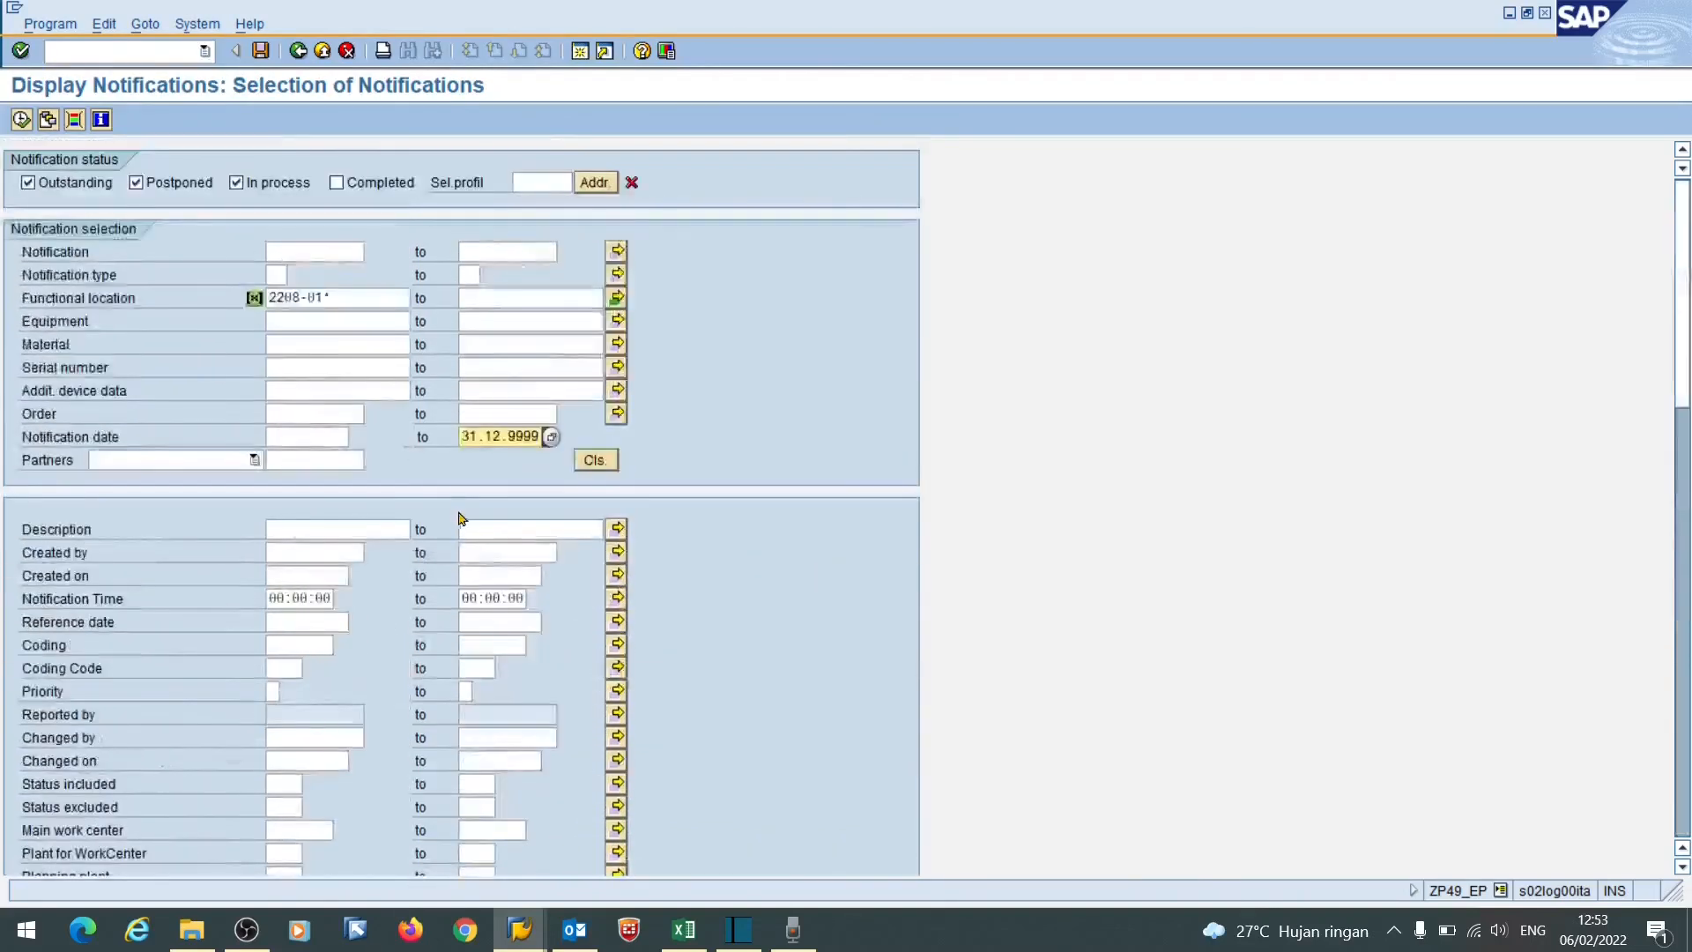
click(21, 119)
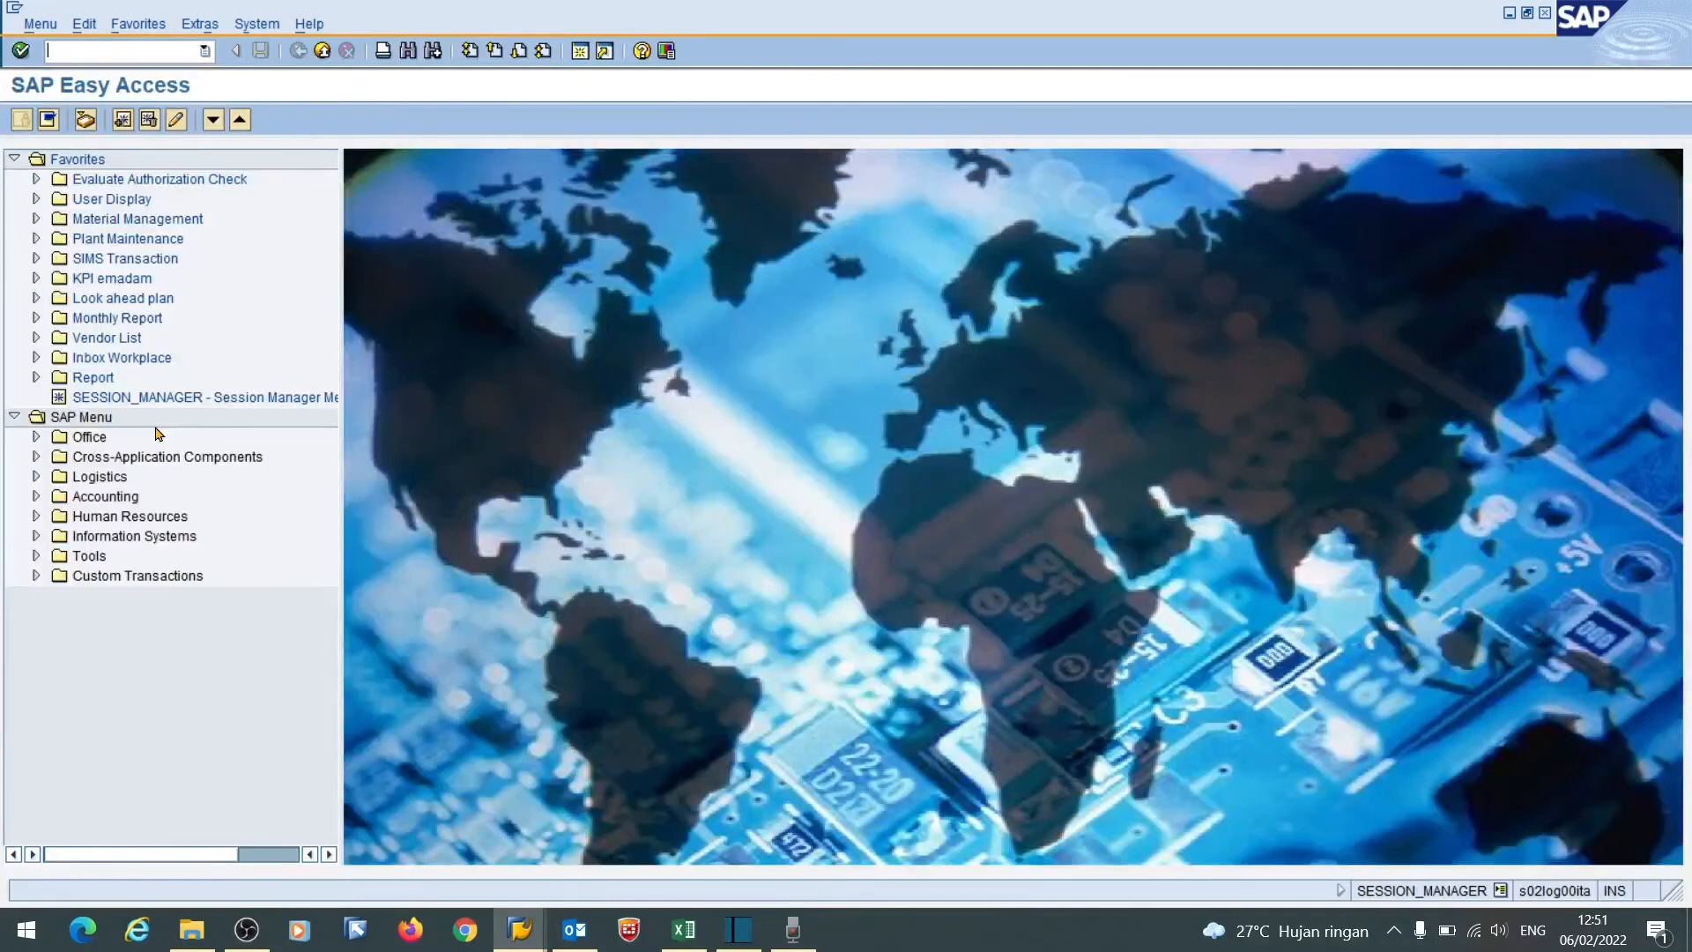
- Open transaction ZP49_EP and load the saved selection variant for the 2208 functional locations
text(zp49_ep)
key(Return)
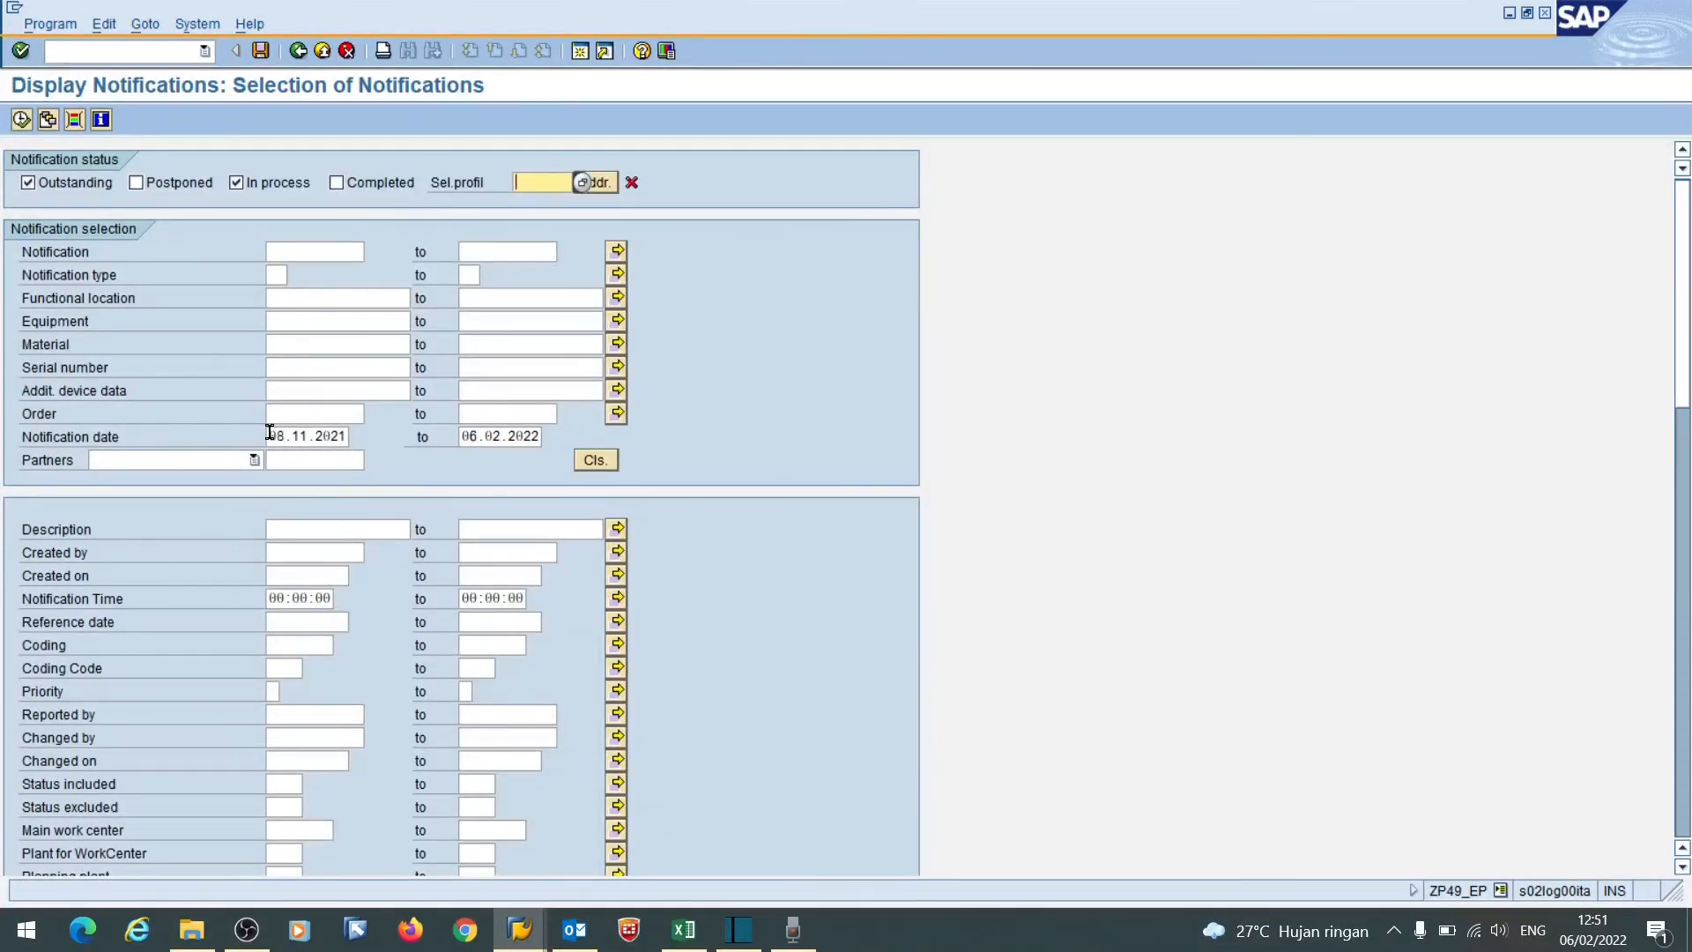
double_click(270, 433)
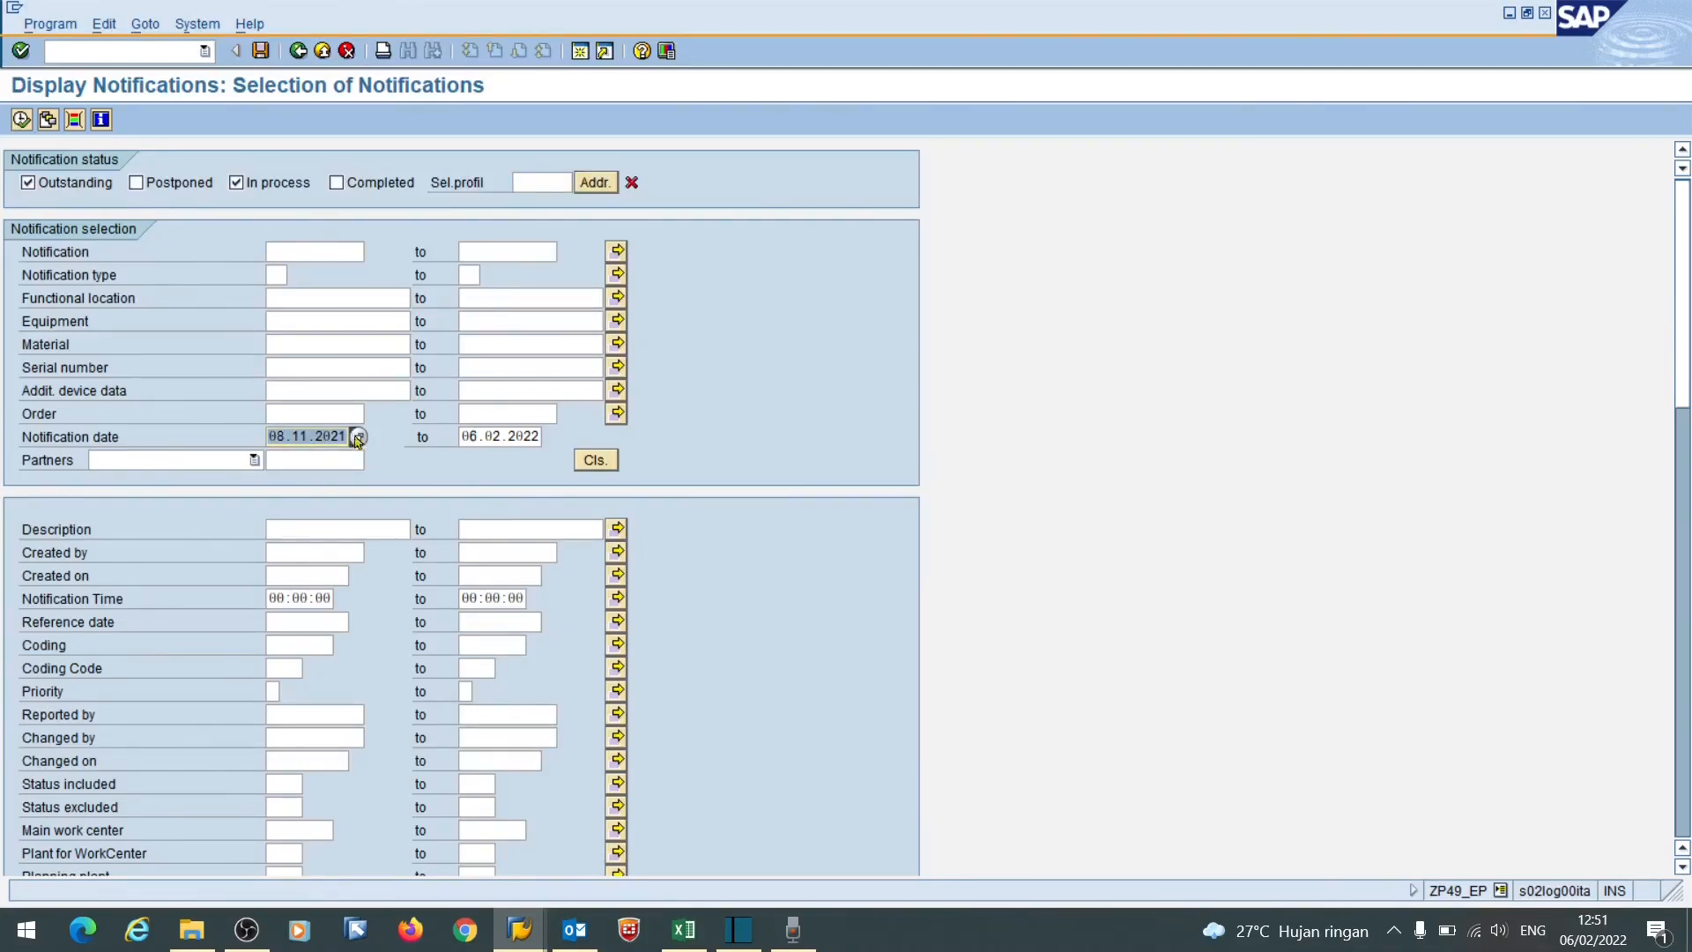
click(47, 119)
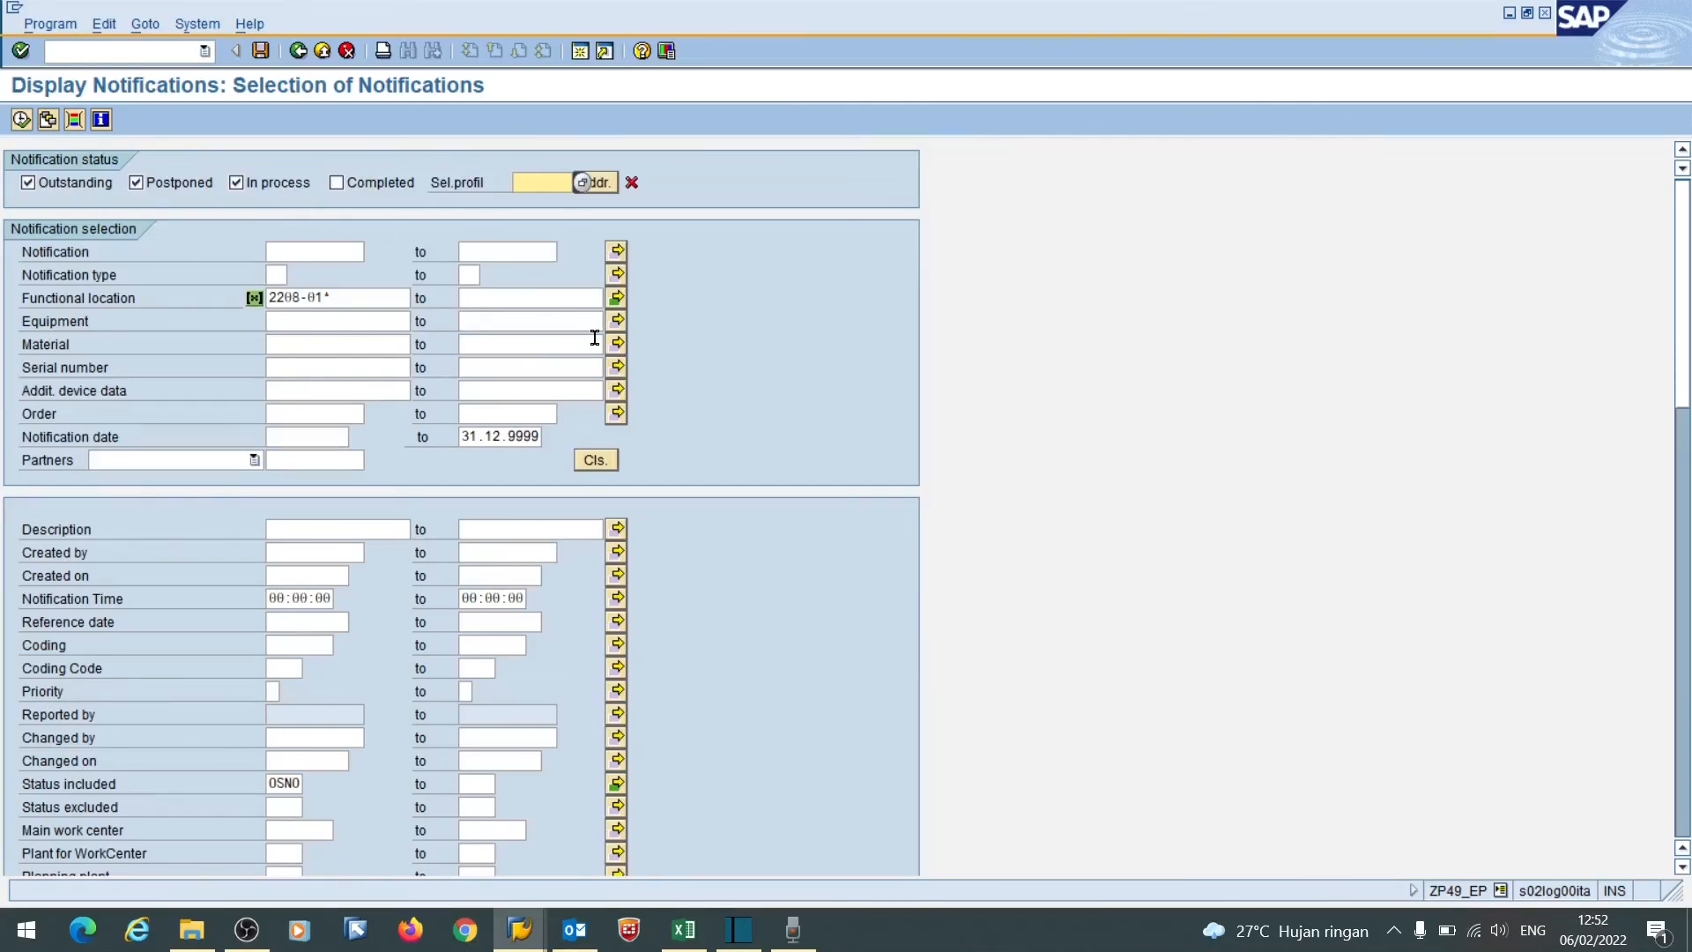
- Check the functional location single values and the notification date range in the loaded selection
click(617, 297)
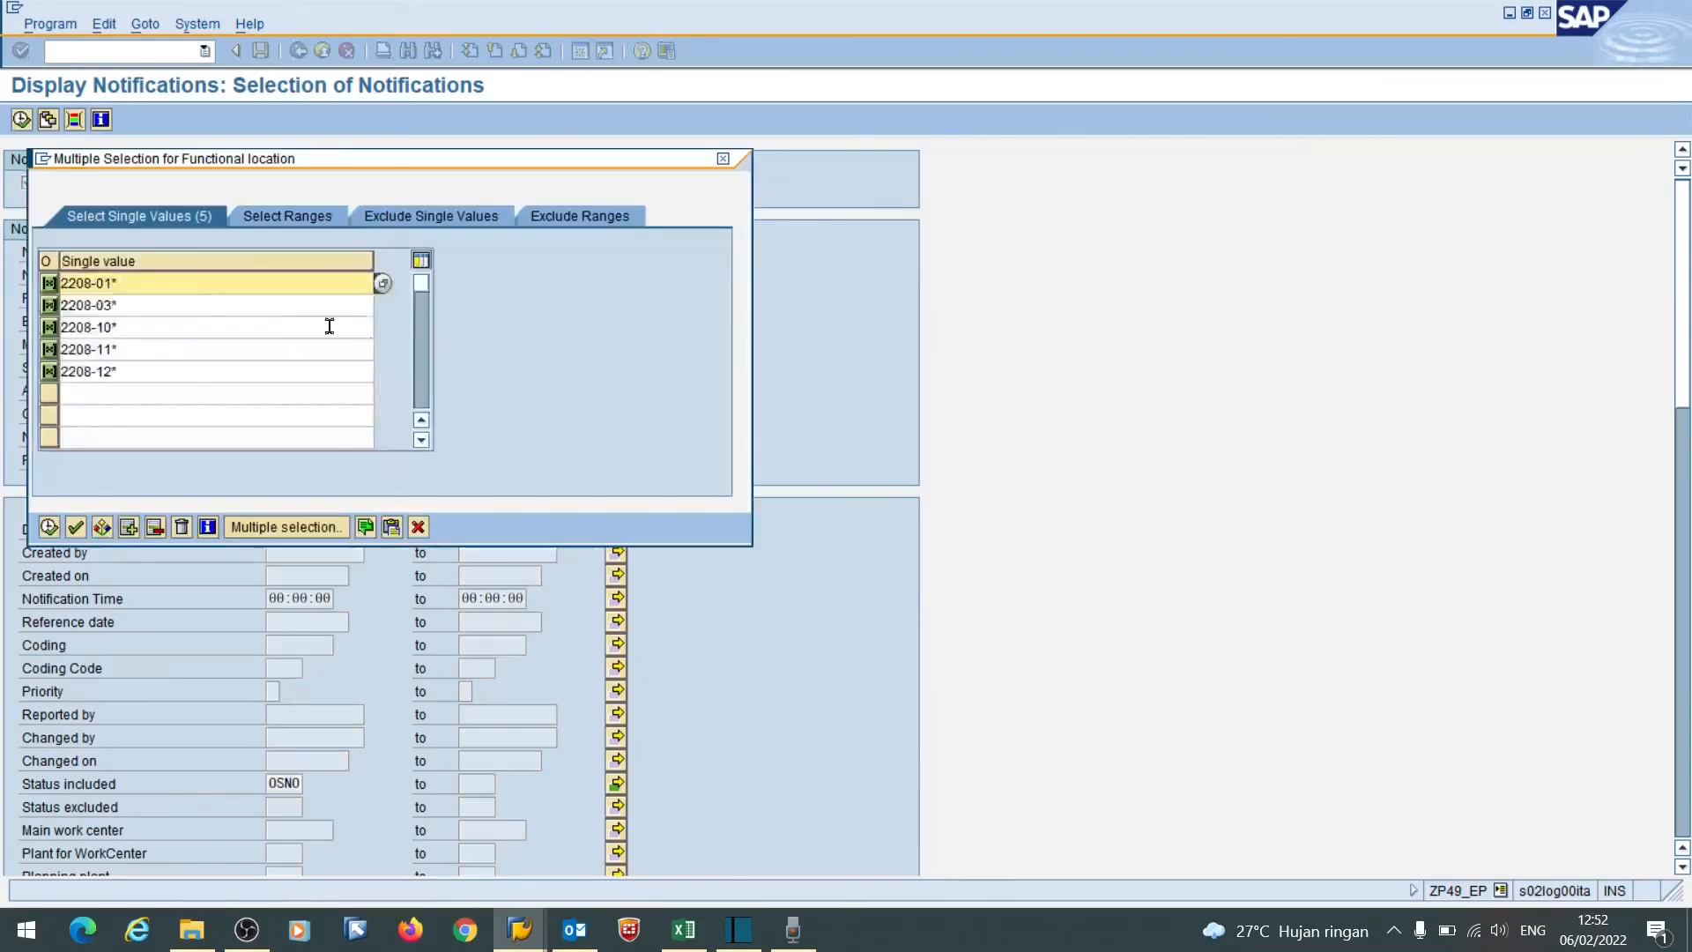
click(176, 305)
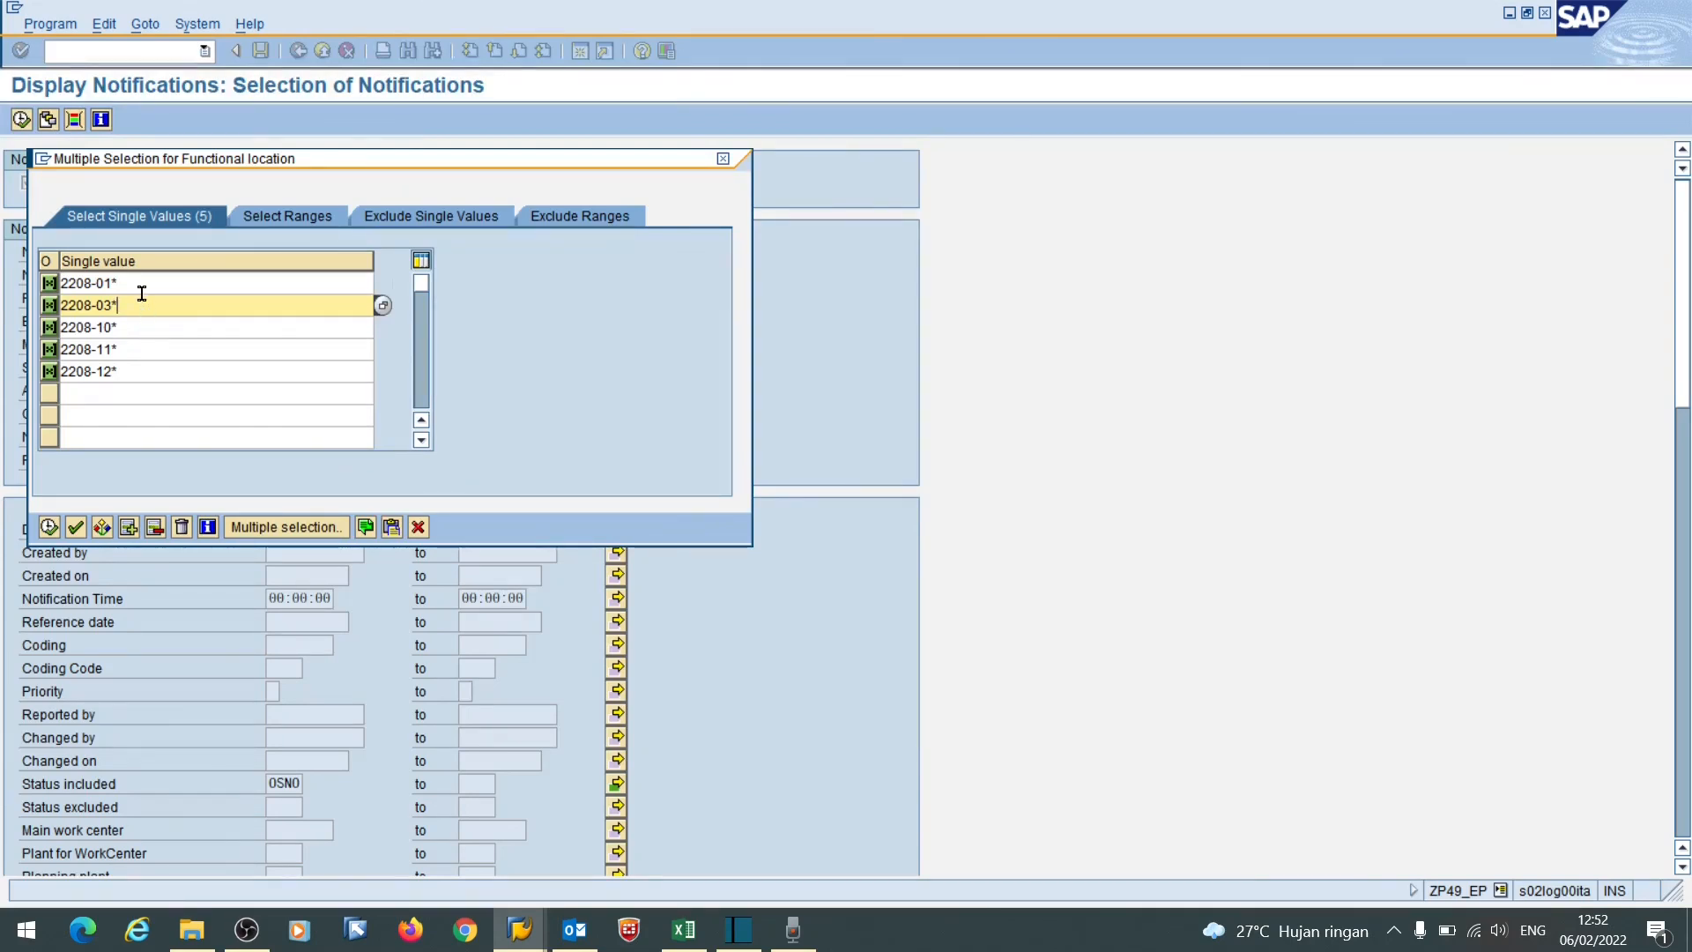
click(50, 527)
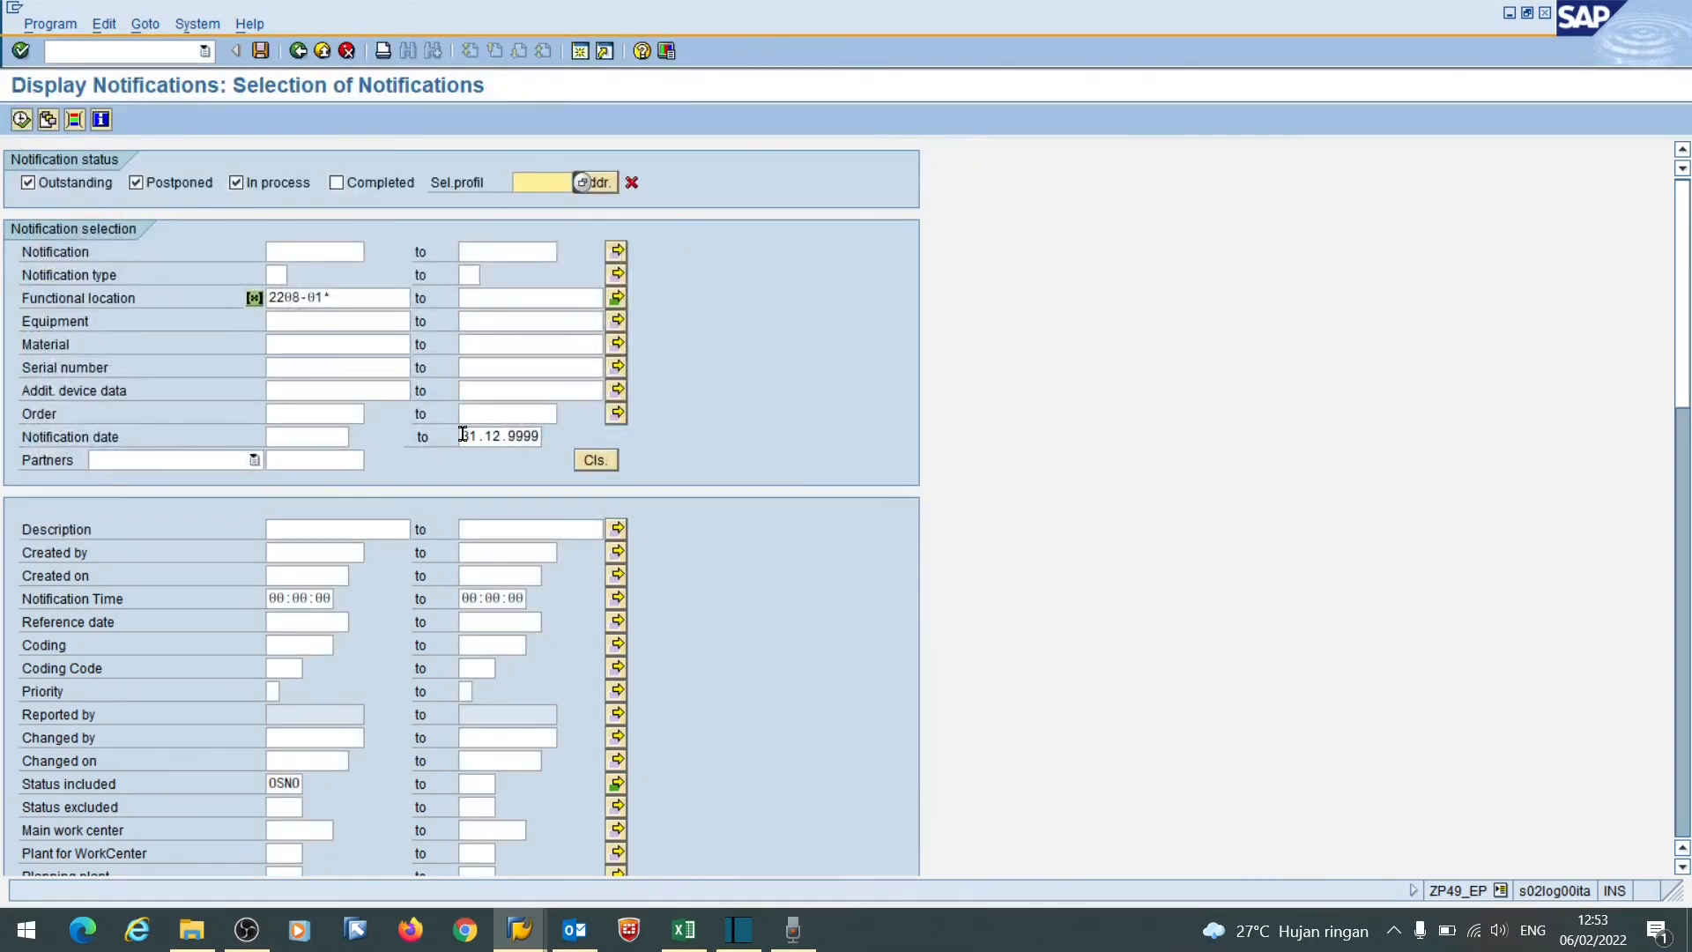
drag(461, 434, 546, 437)
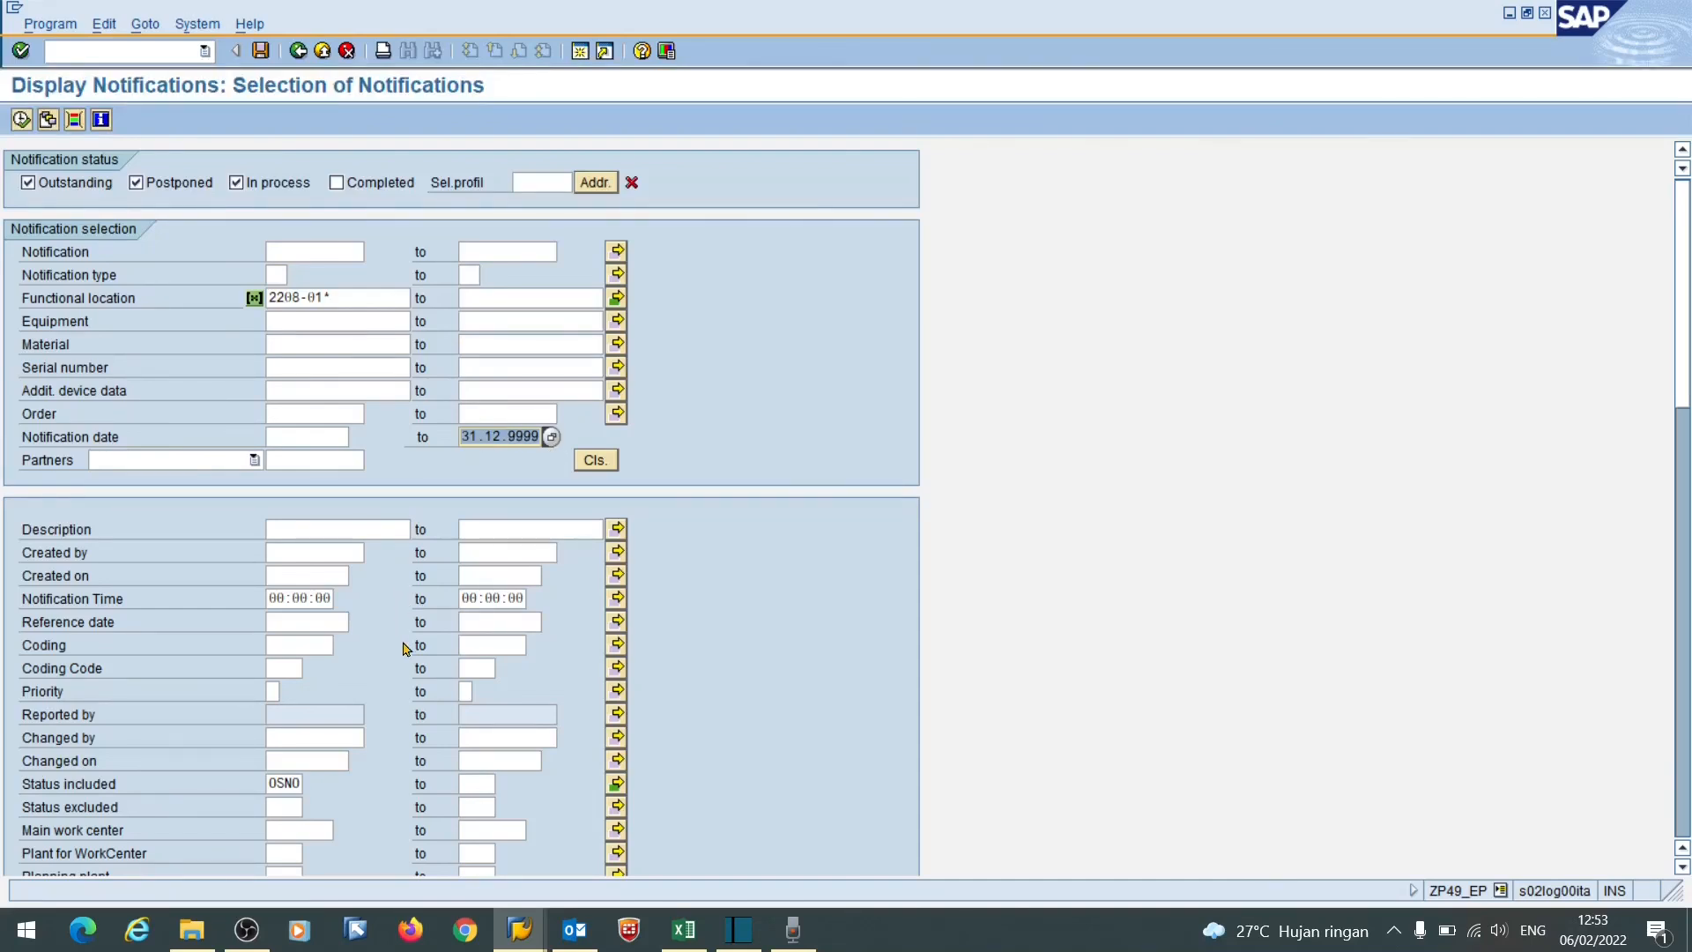
- Remove all single values, including OSNO, from the Status included selection and apply the empty list
click(617, 784)
drag(96, 261, 3, 309)
key(Delete)
drag(113, 287, 3, 291)
key(Delete)
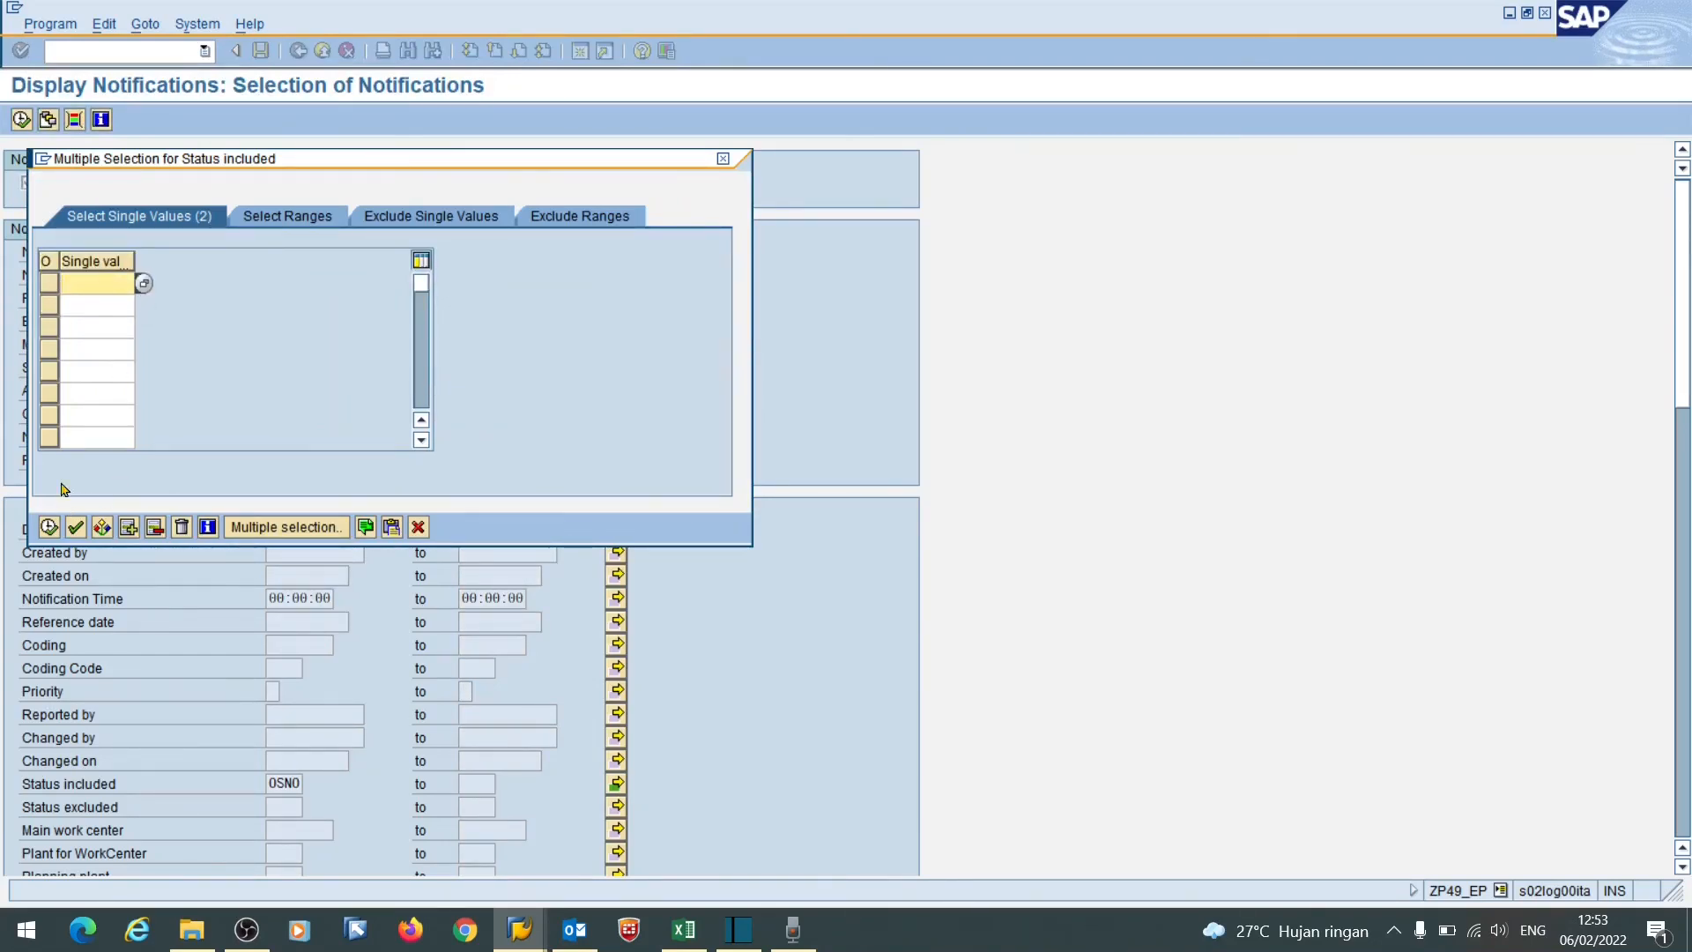
click(49, 527)
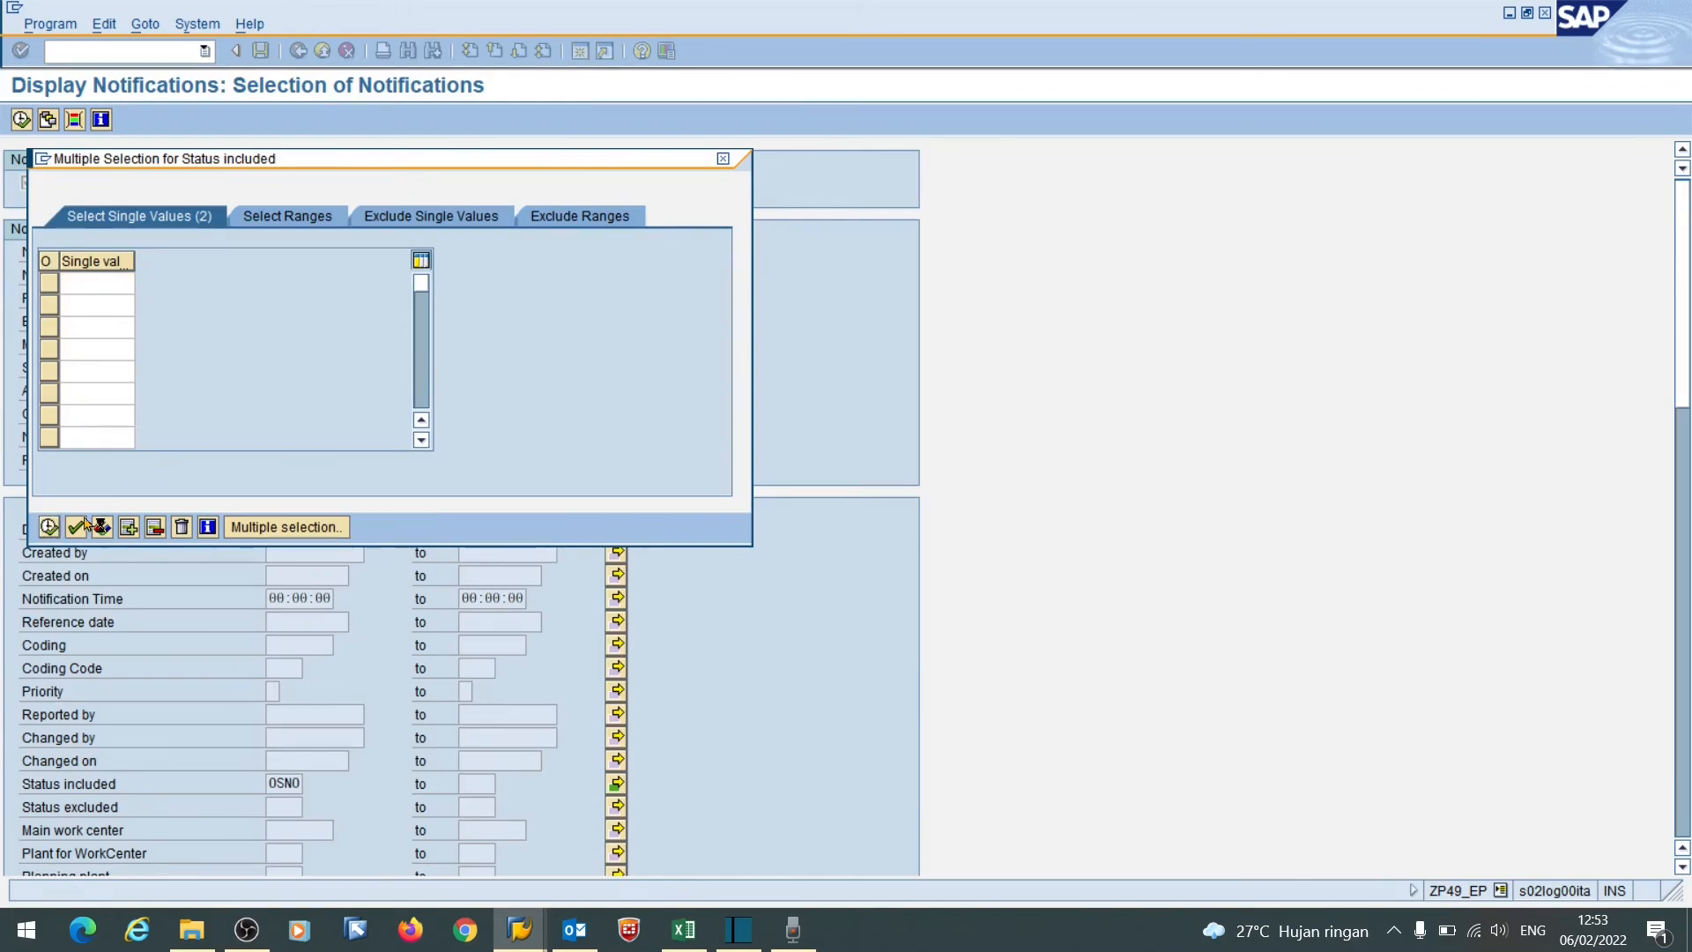
- Check the remaining selection criteria down to the end of the form and execute the notification selection
scroll(623, 552, down, 10)
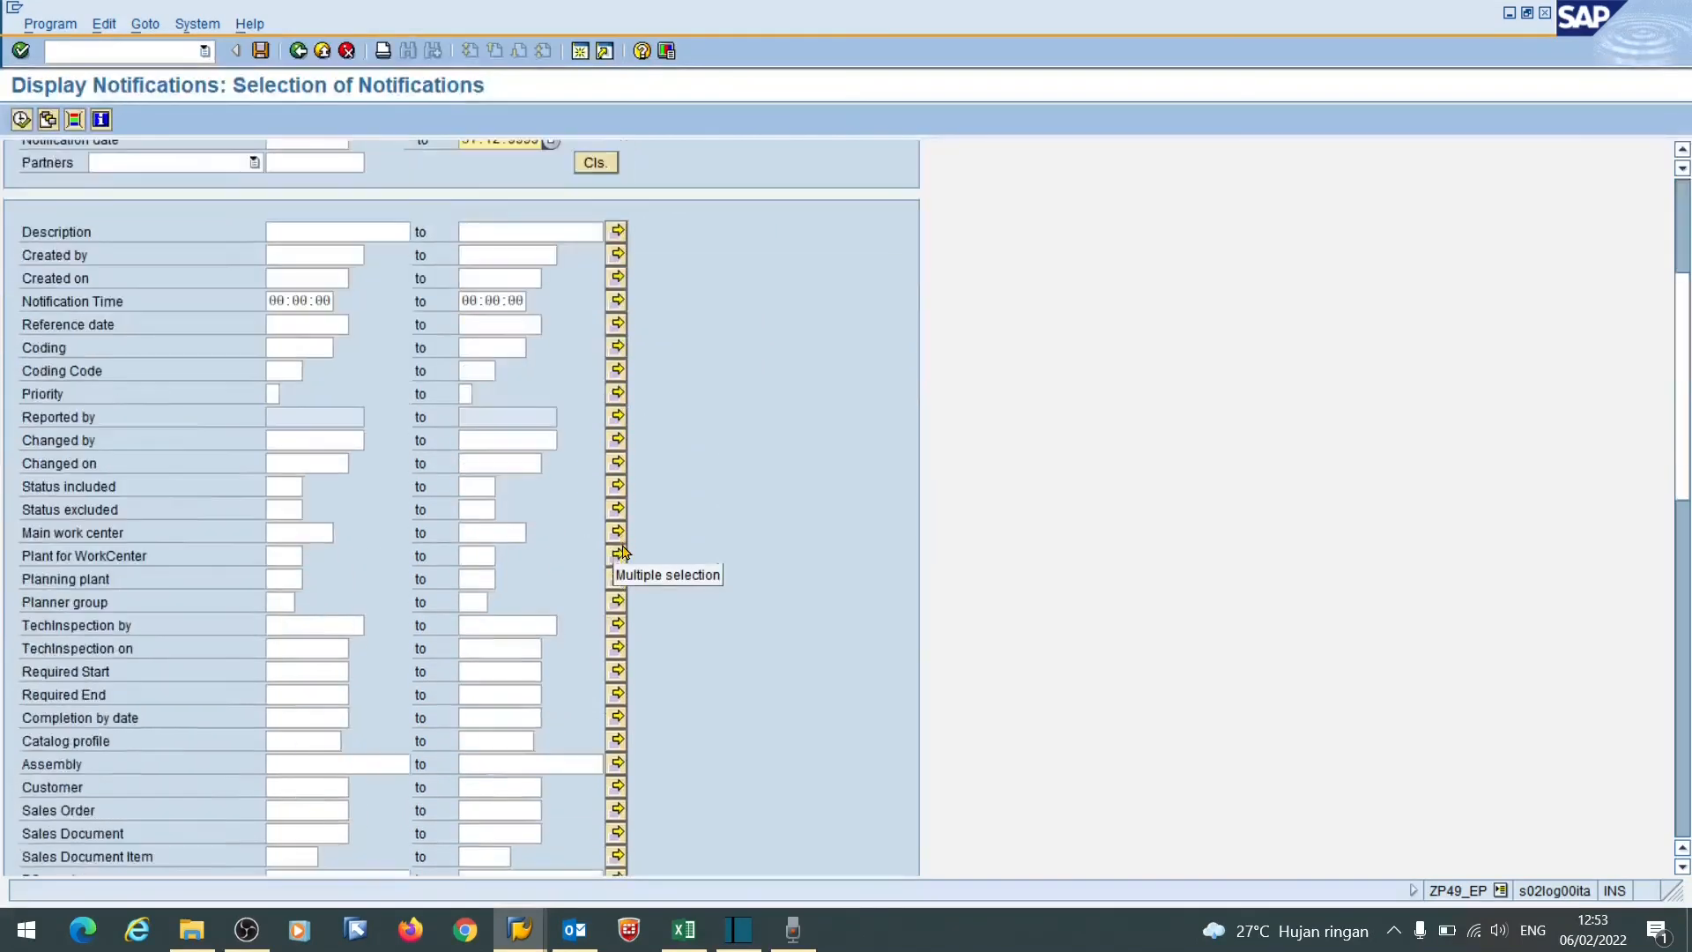
scroll(623, 553, down, 7)
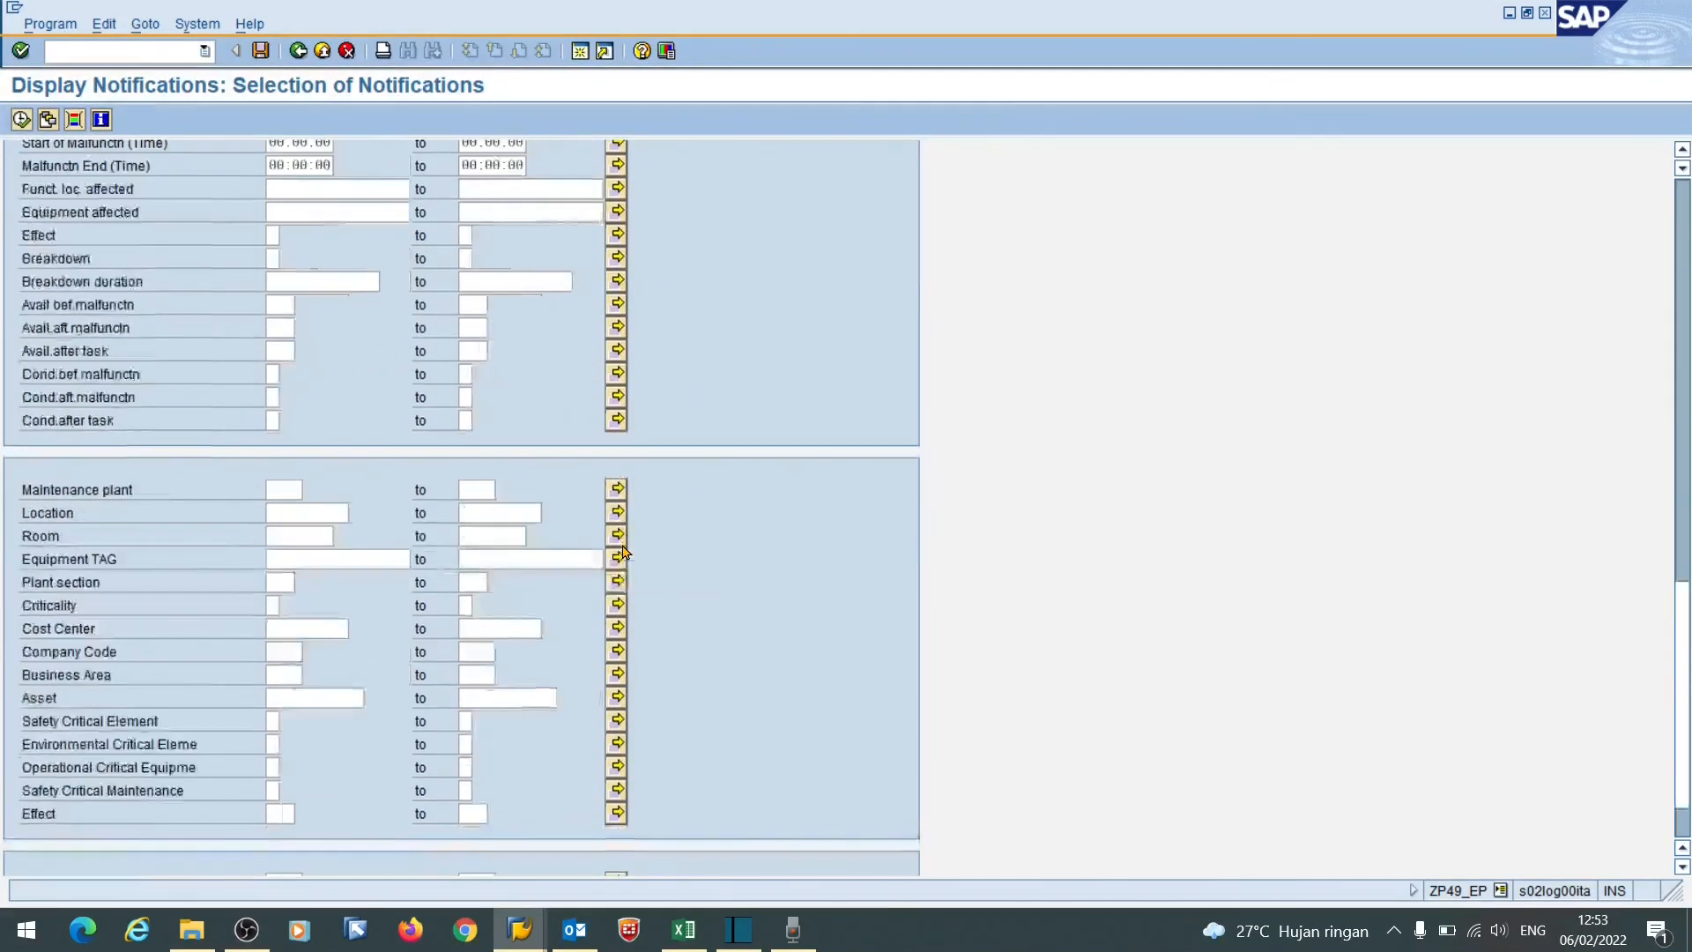
scroll(624, 552, down, 1)
scroll(623, 553, up, 18)
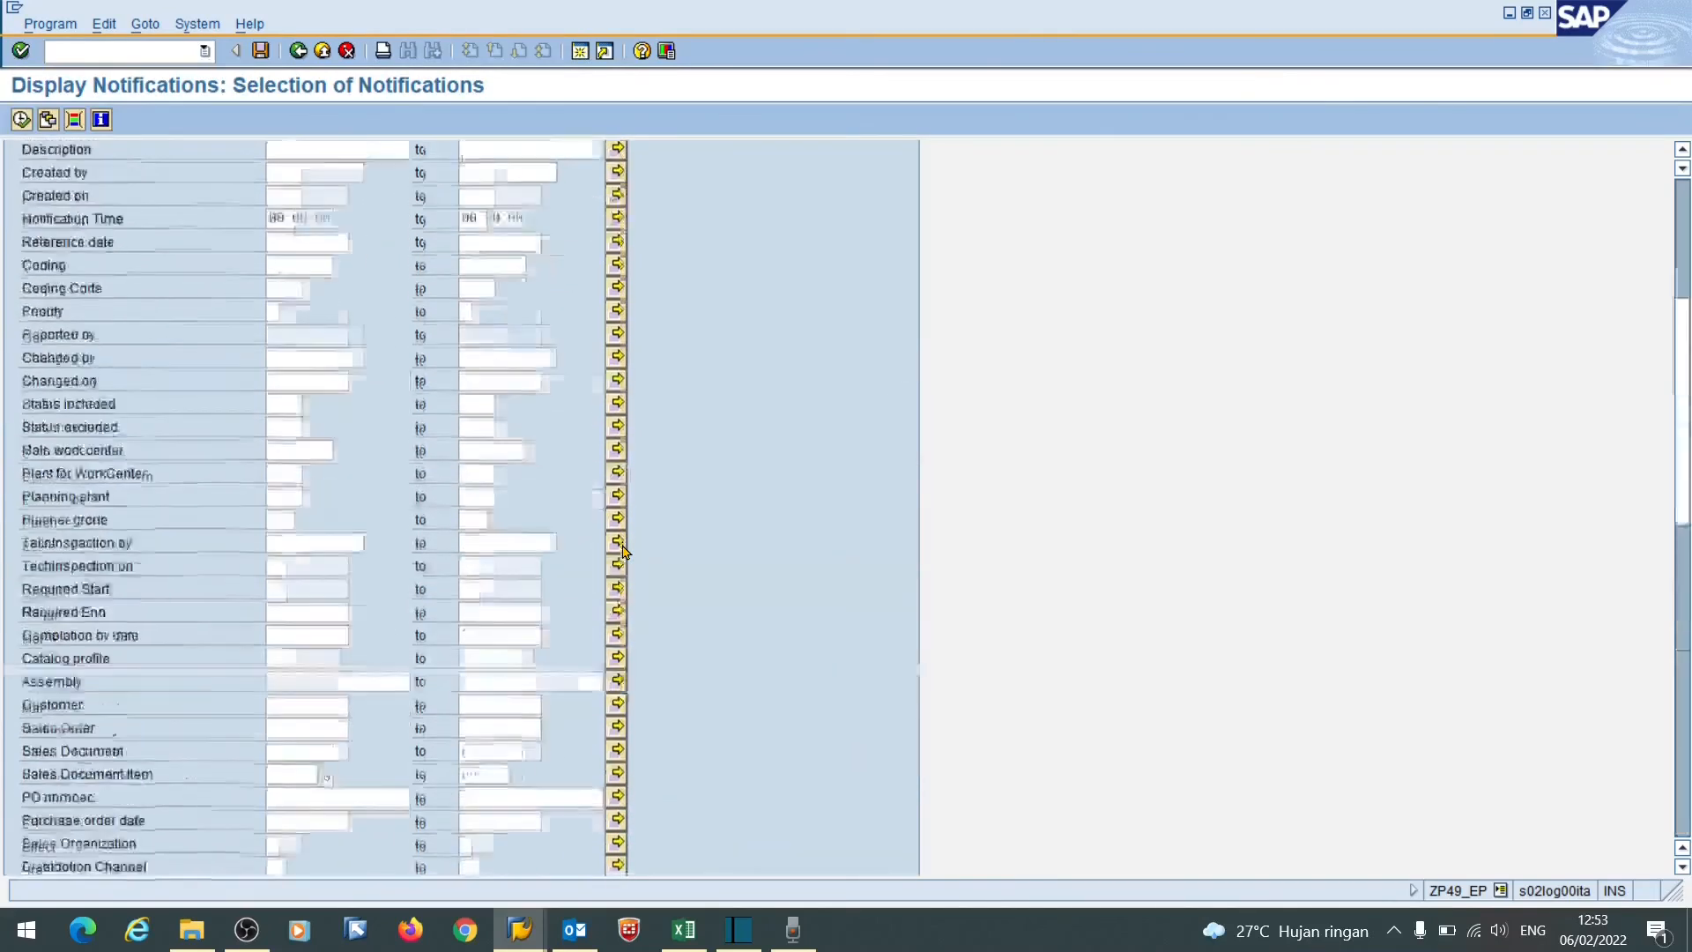
click(21, 120)
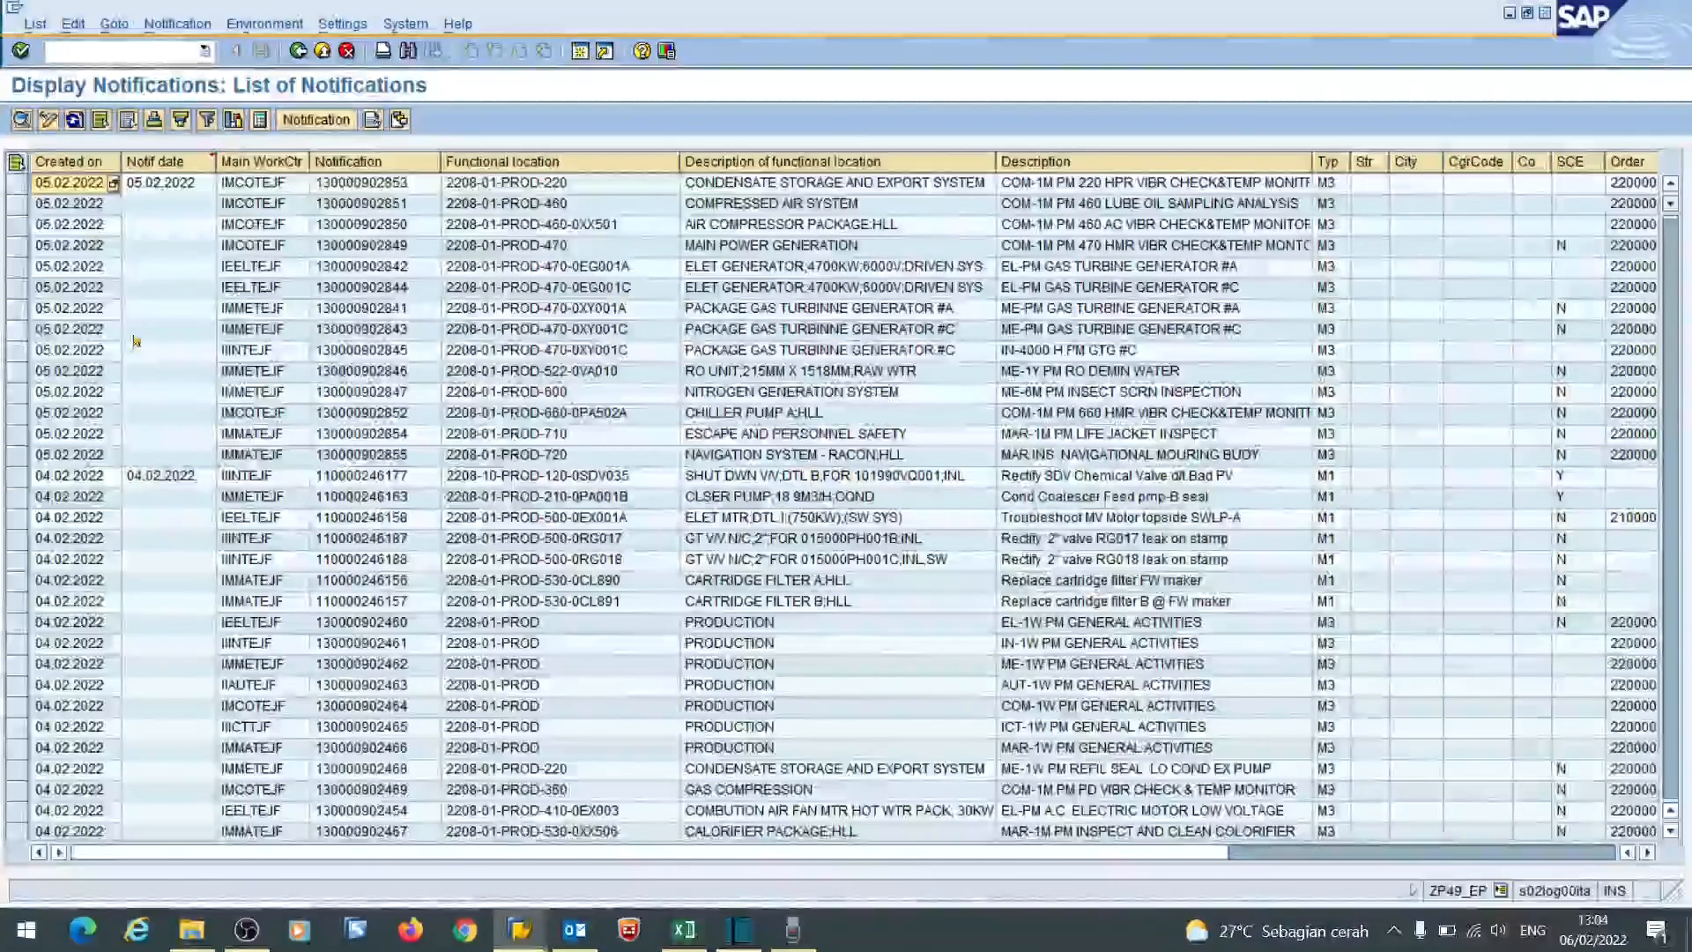
- Review the notification list columns from Created on through Reported by
click(84, 162)
click(149, 161)
click(260, 162)
click(348, 161)
click(520, 163)
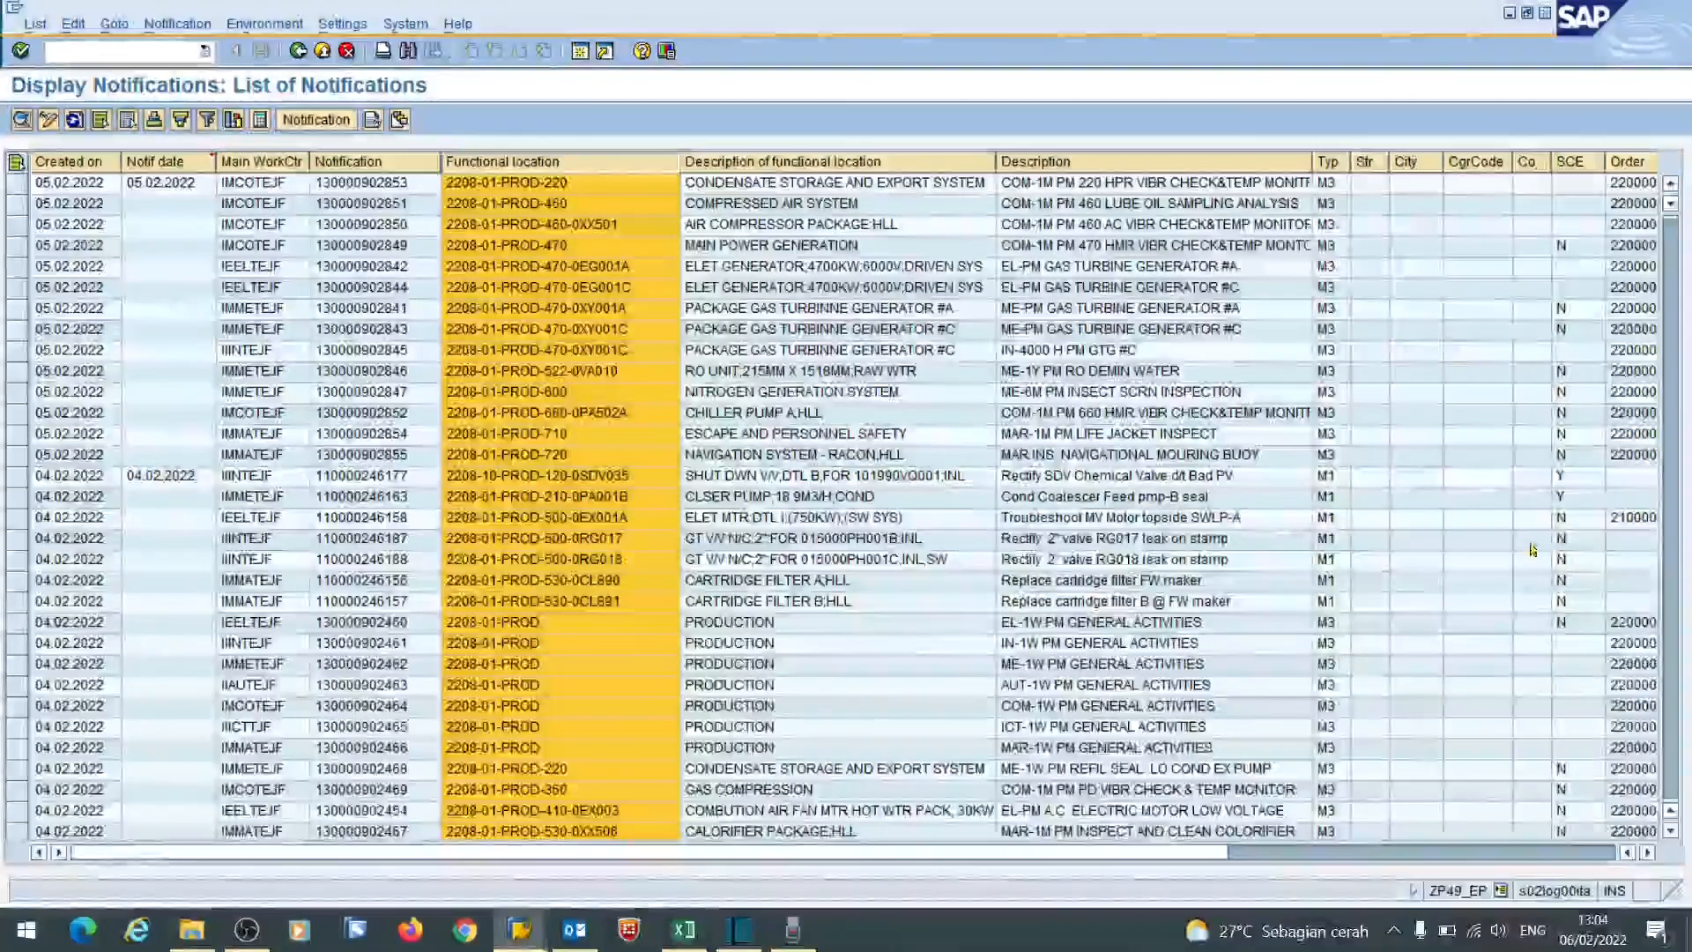
click(1648, 853)
click(1648, 852)
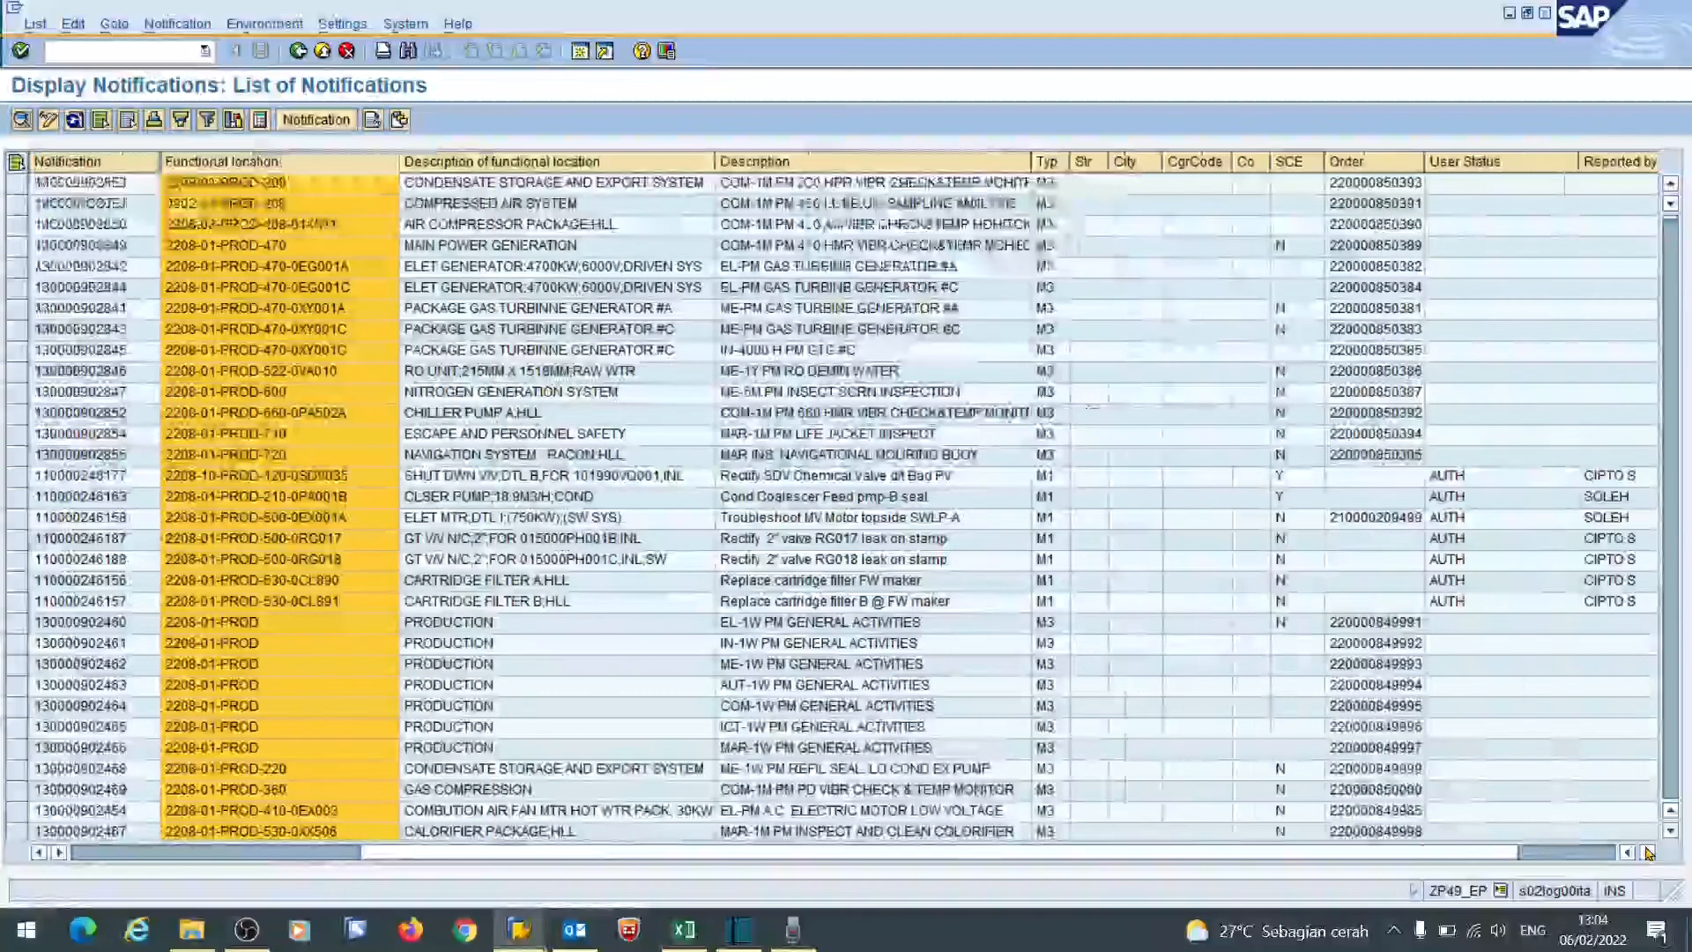
click(1648, 852)
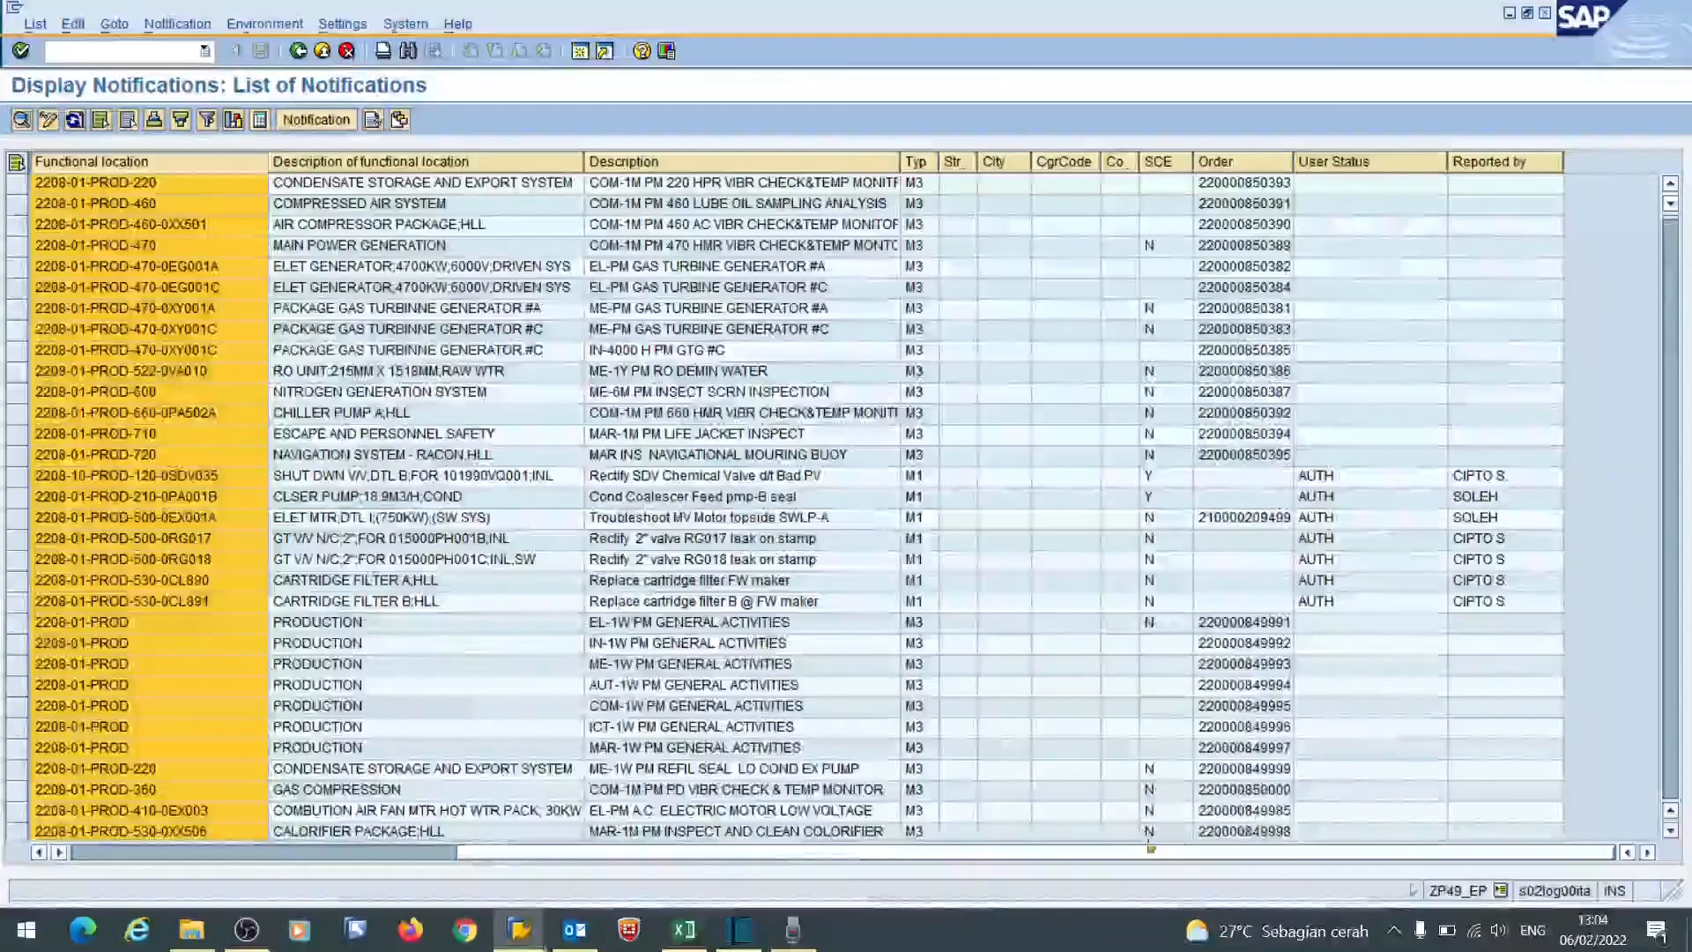
- Fit the Code, Code group, Street and Typ columns of the notification list to their full headings
double_click(1139, 162)
double_click(1101, 162)
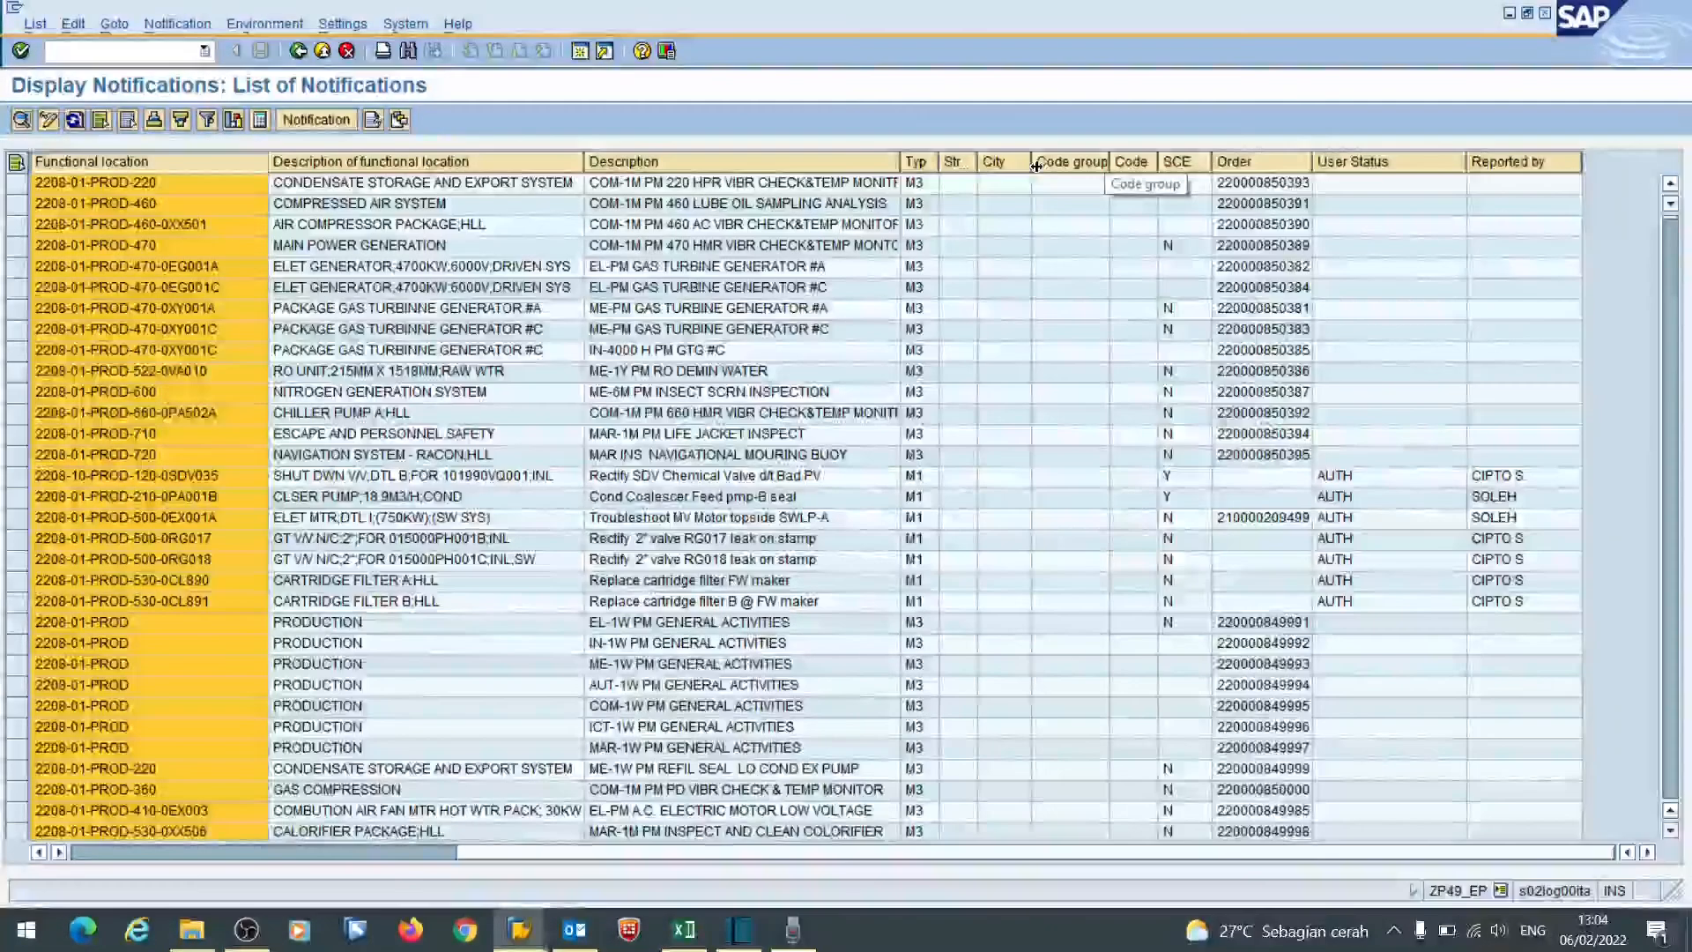
double_click(976, 162)
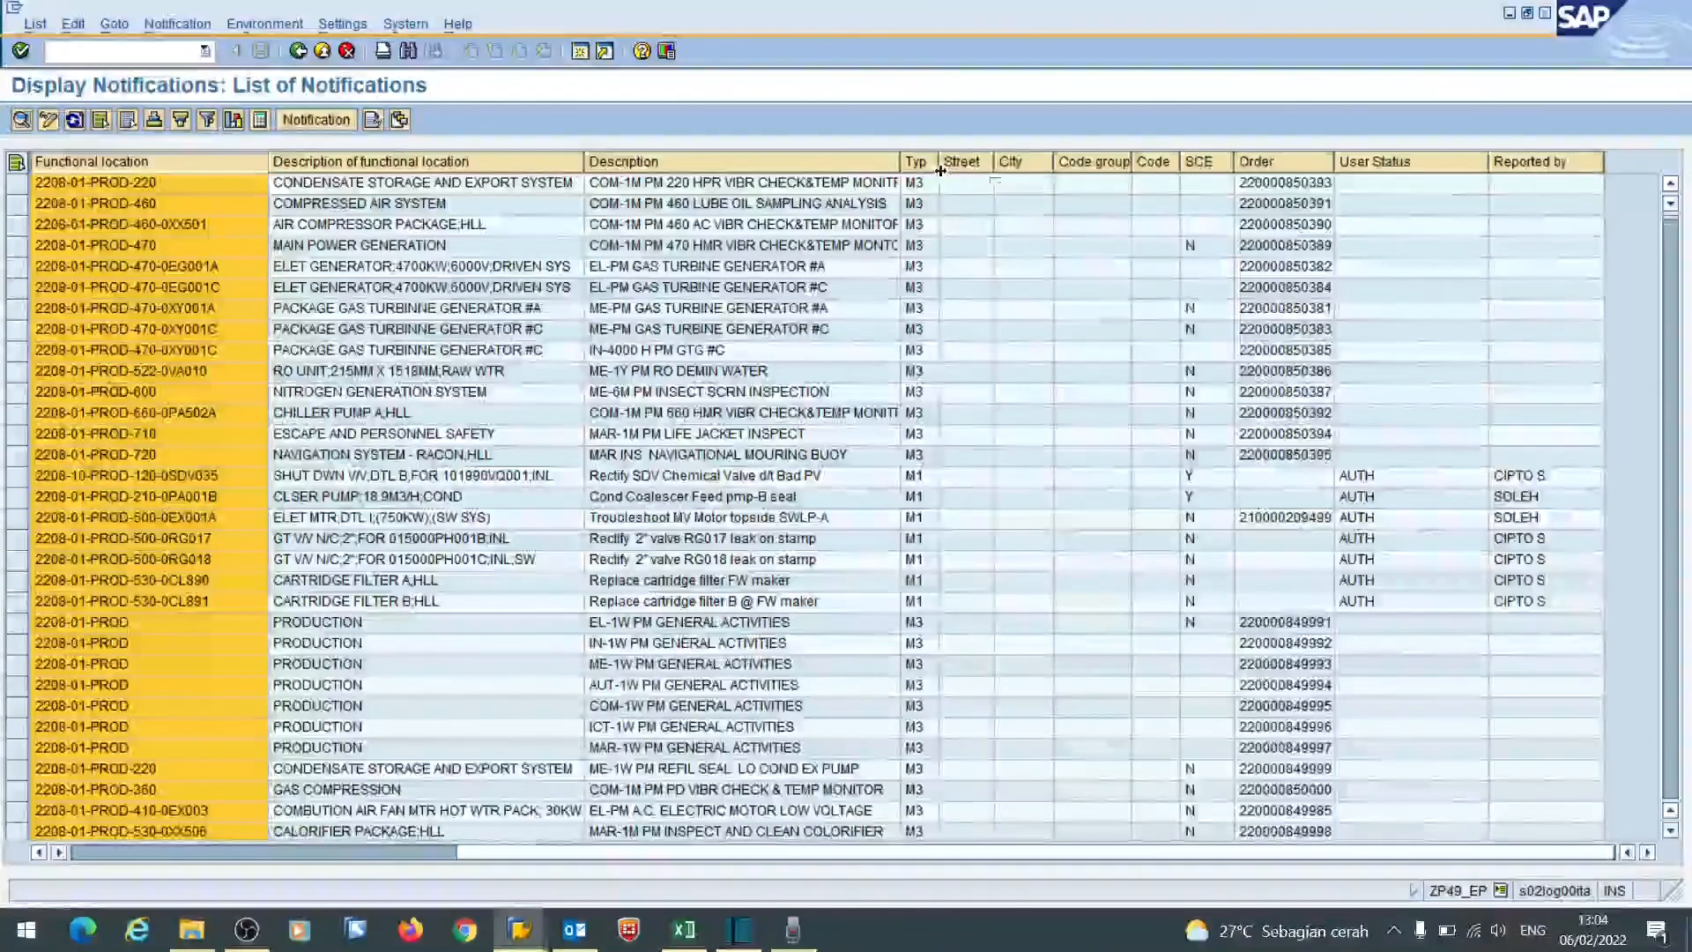
double_click(940, 164)
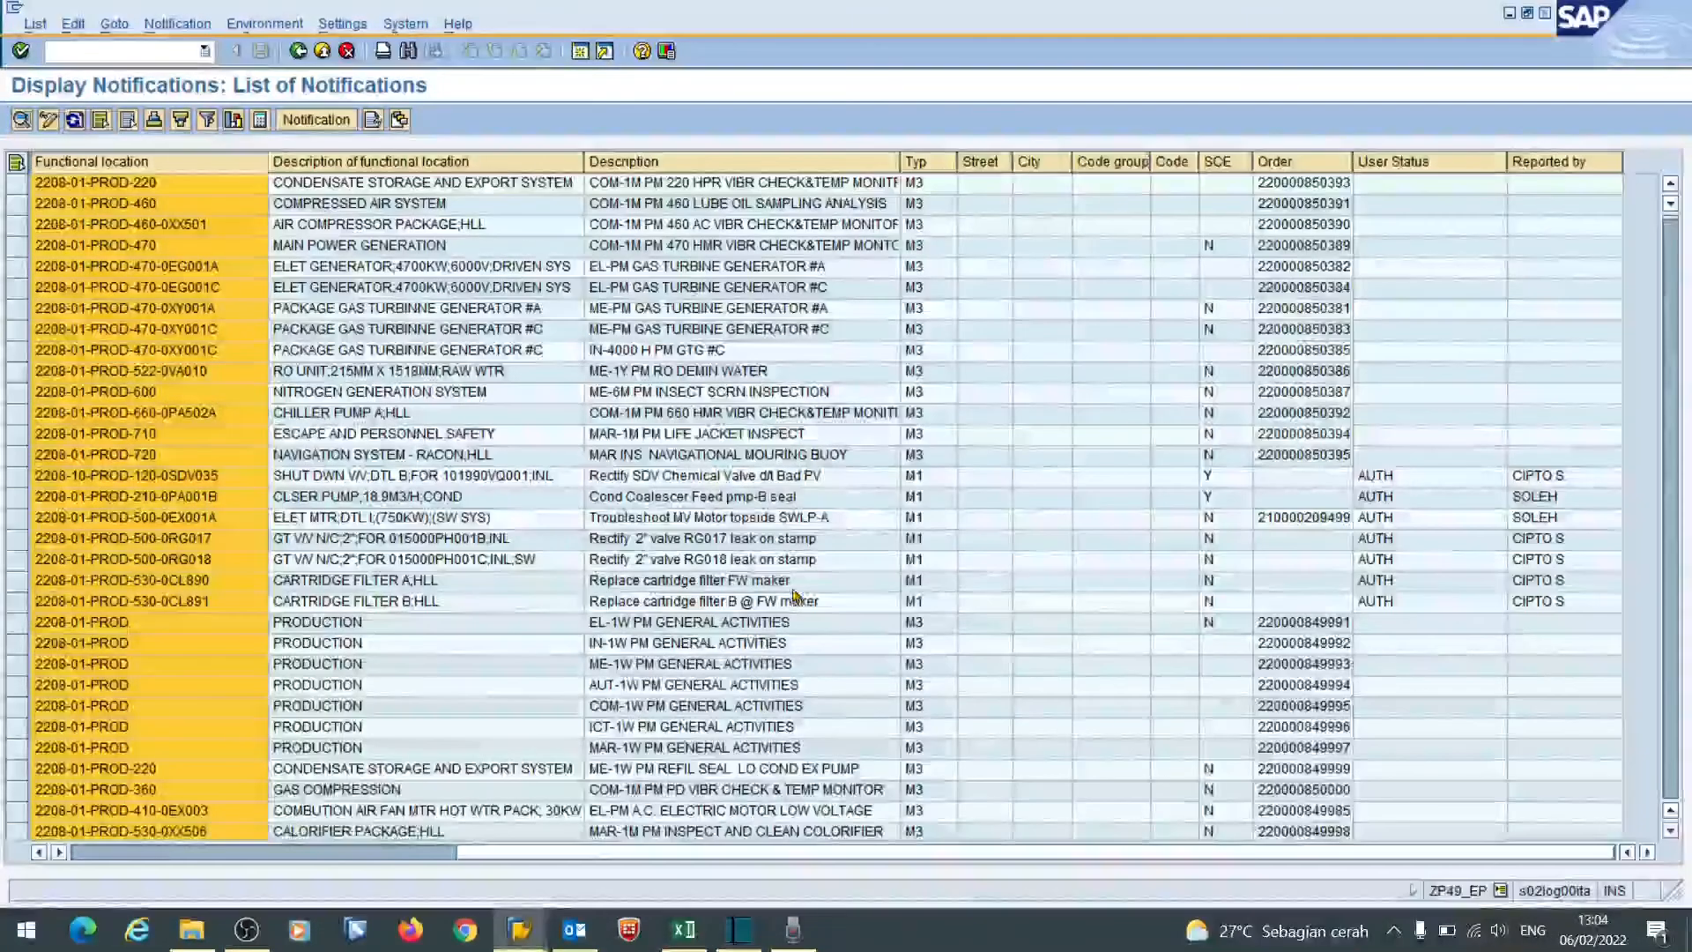
- Switch to Excel and maximize the 10 Feb 2022 workbook containing the order list
click(684, 929)
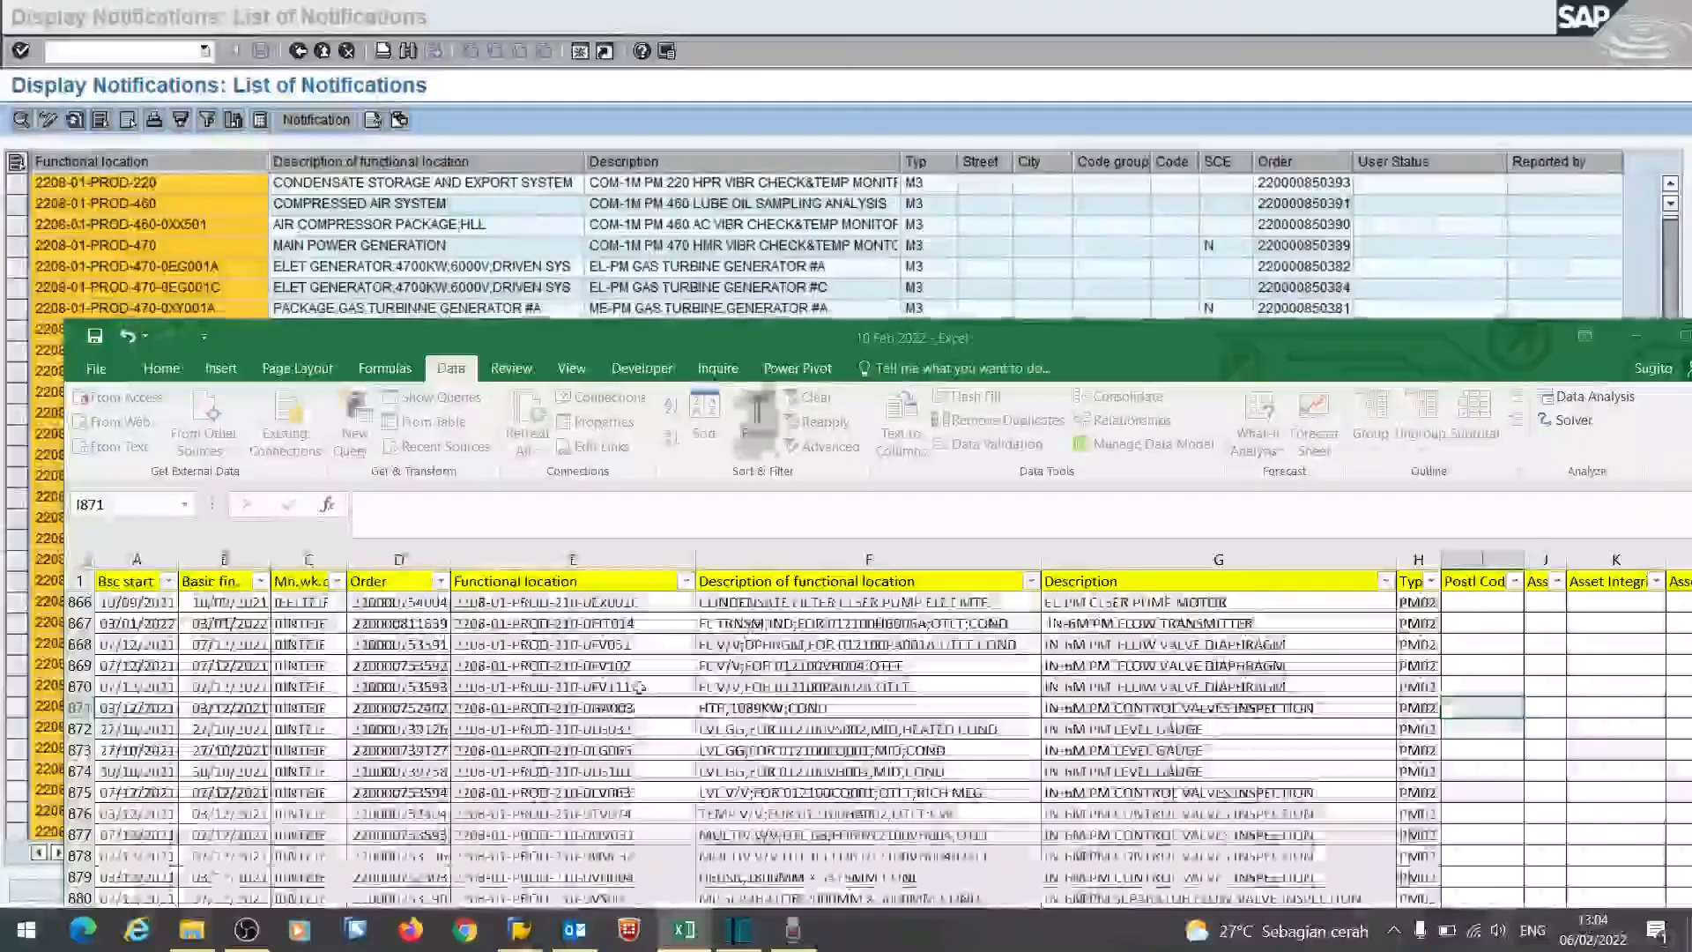
drag(1403, 357, 1280, 341)
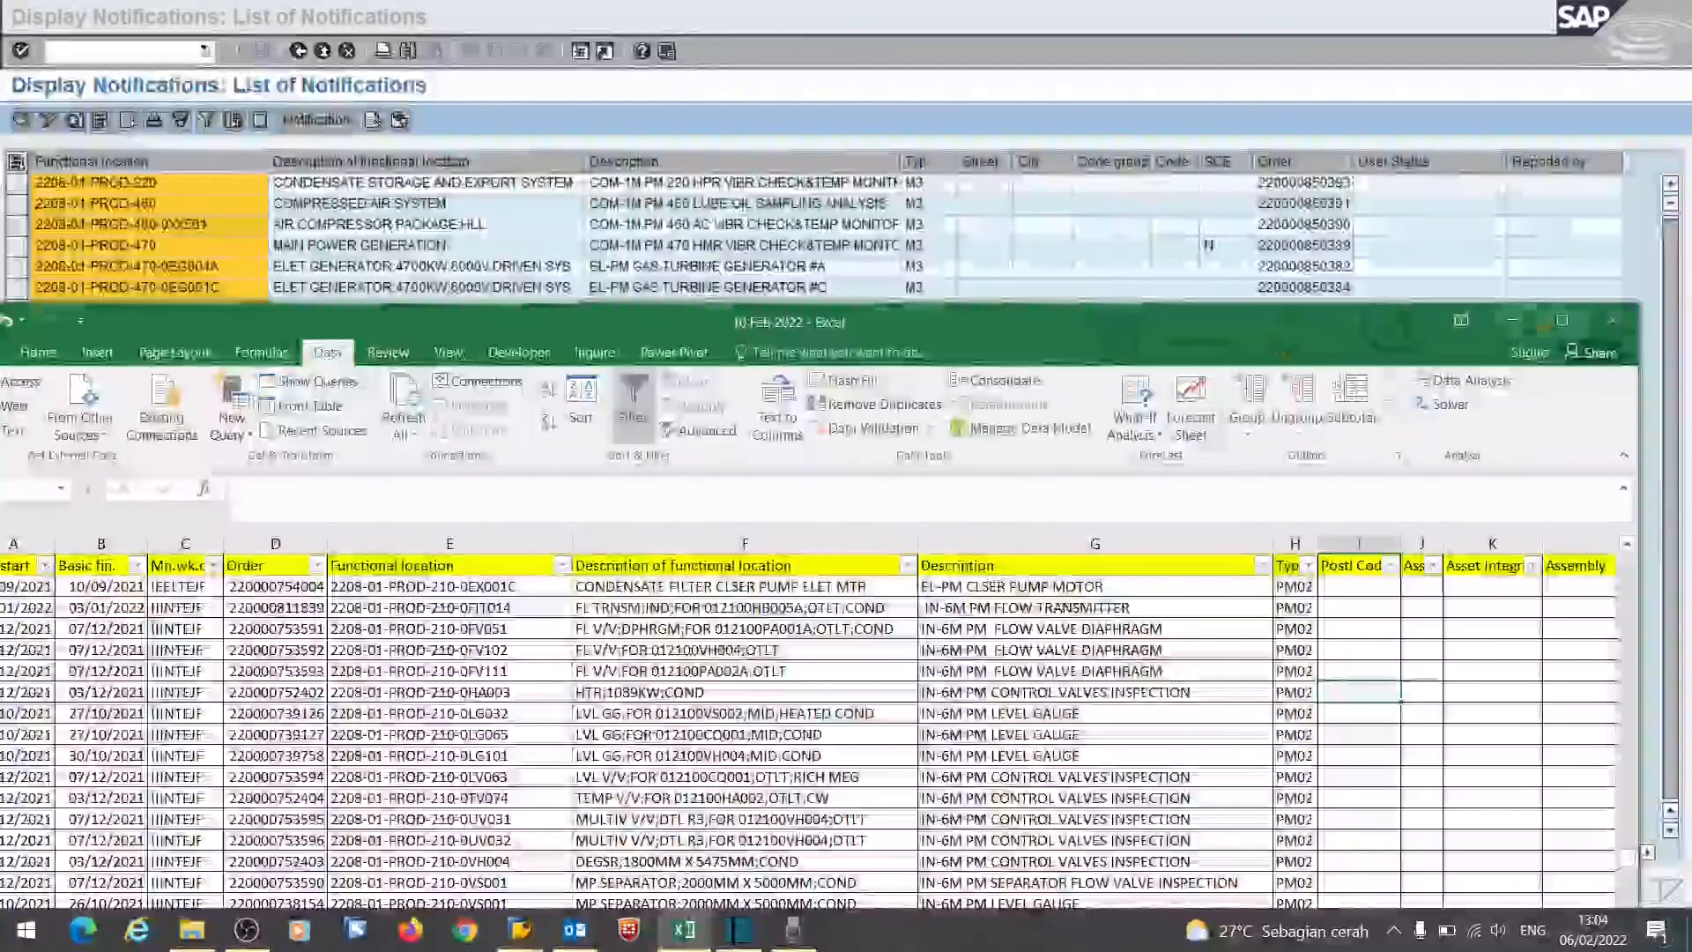
click(1562, 320)
click(848, 387)
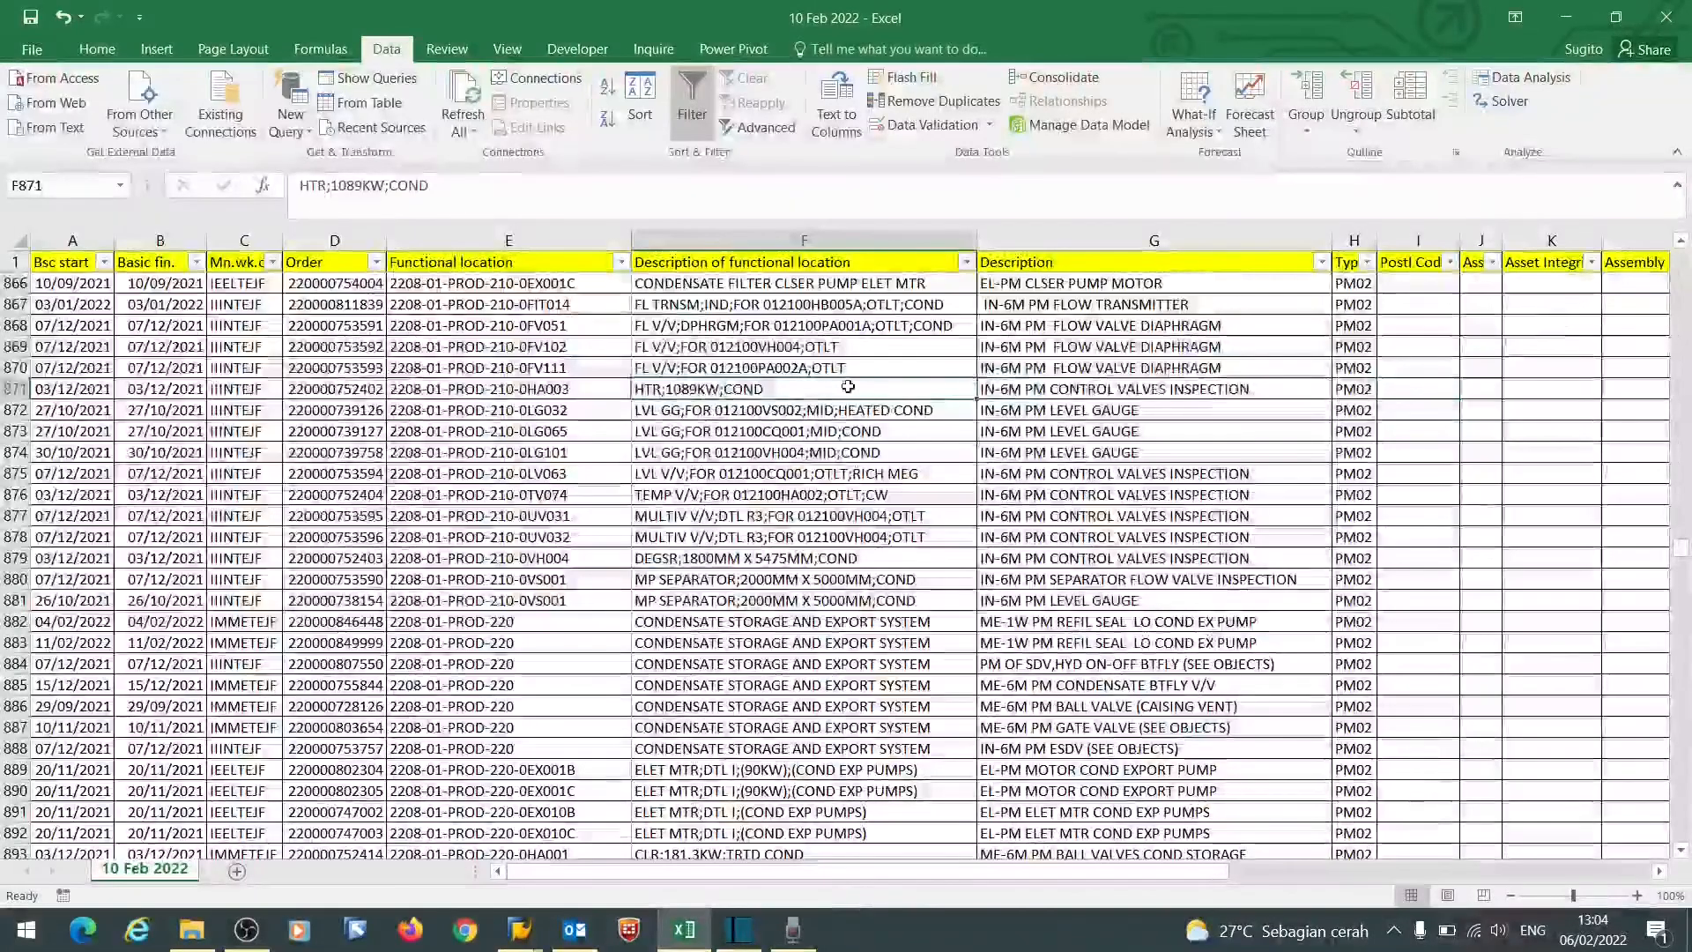
- Examine the order list's column sequence along row 871 to compare it with the SAP notification layout
key(Left)
key(Left)
key(Left)
key(Left)
key(Right)
key(Right)
key(Right)
key(Right)
key(Right)
key(Right)
key(Right)
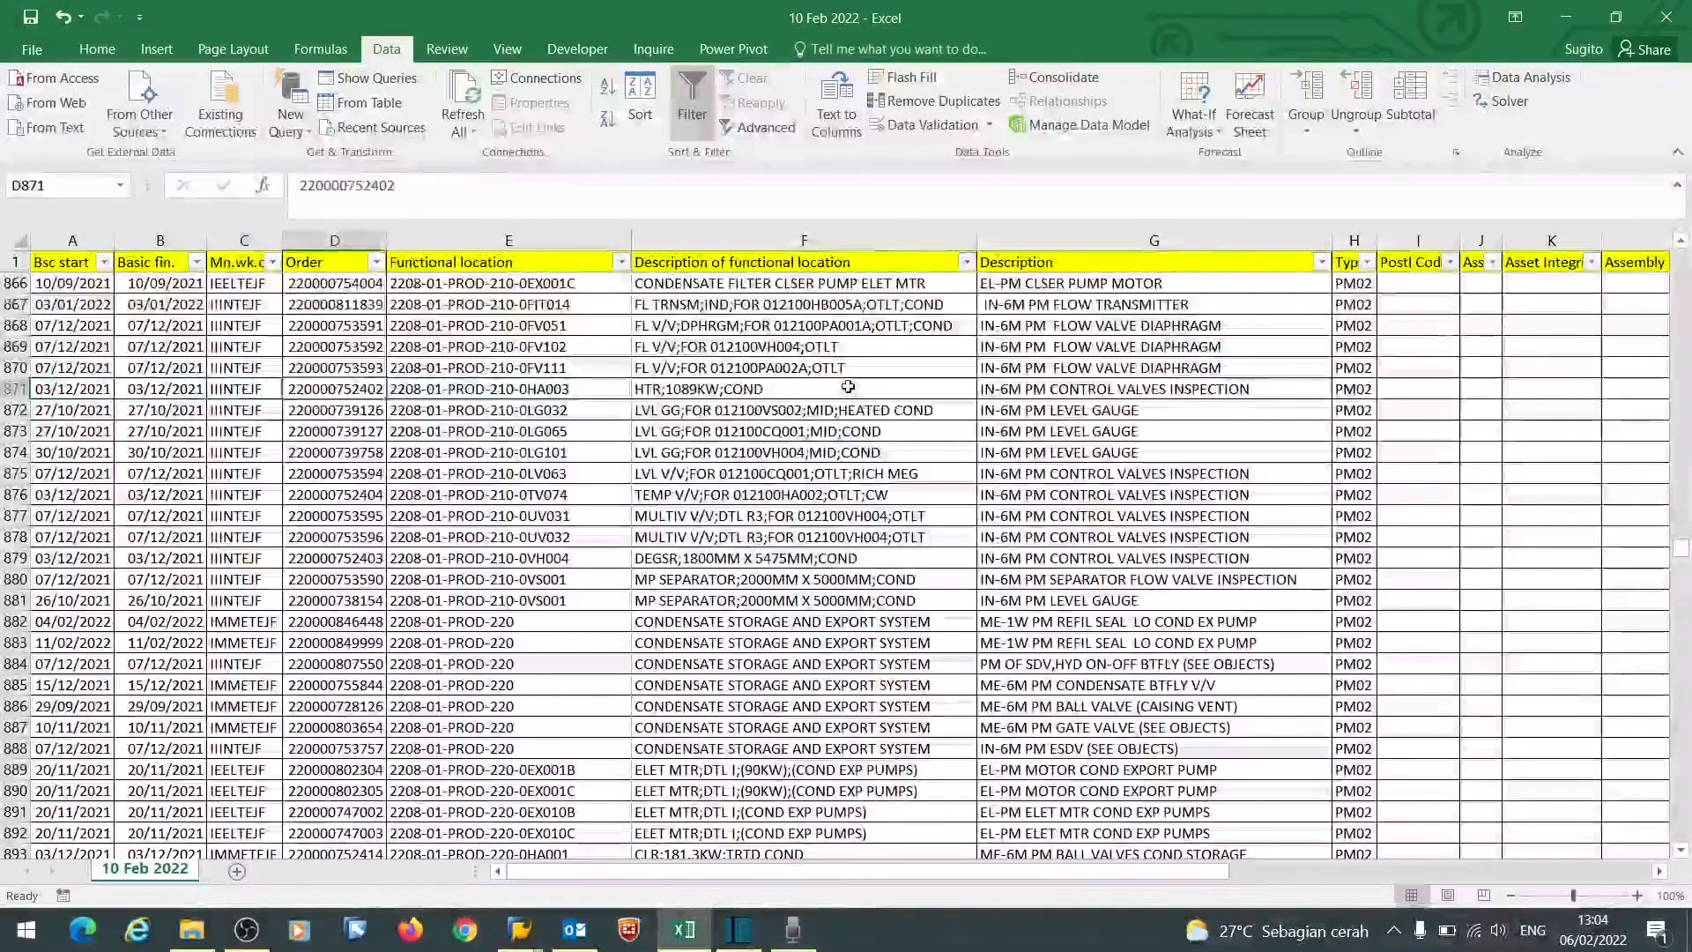
key(Right)
key(Right)
key(Right)
key(Right)
key(Right)
key(Right)
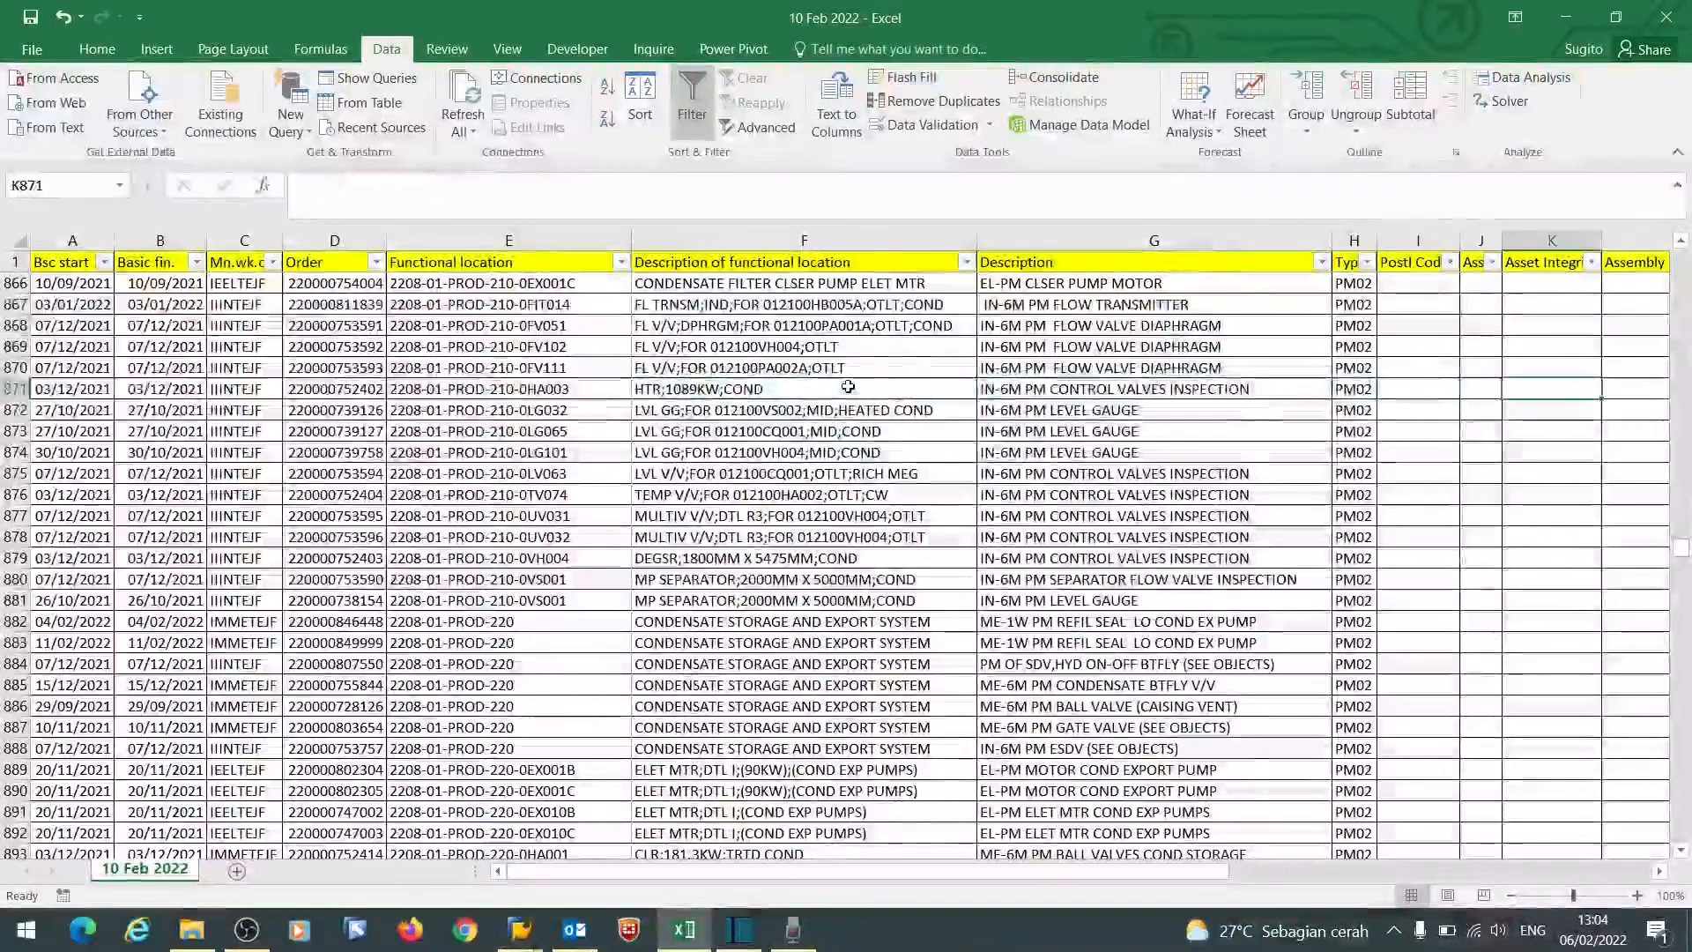
key(Left)
key(Left)
key(Left)
key(Left)
key(Left)
key(Left)
key(Left)
key(Left)
key(Left)
key(Left)
key(Left)
key(Left)
key(Left)
key(Left)
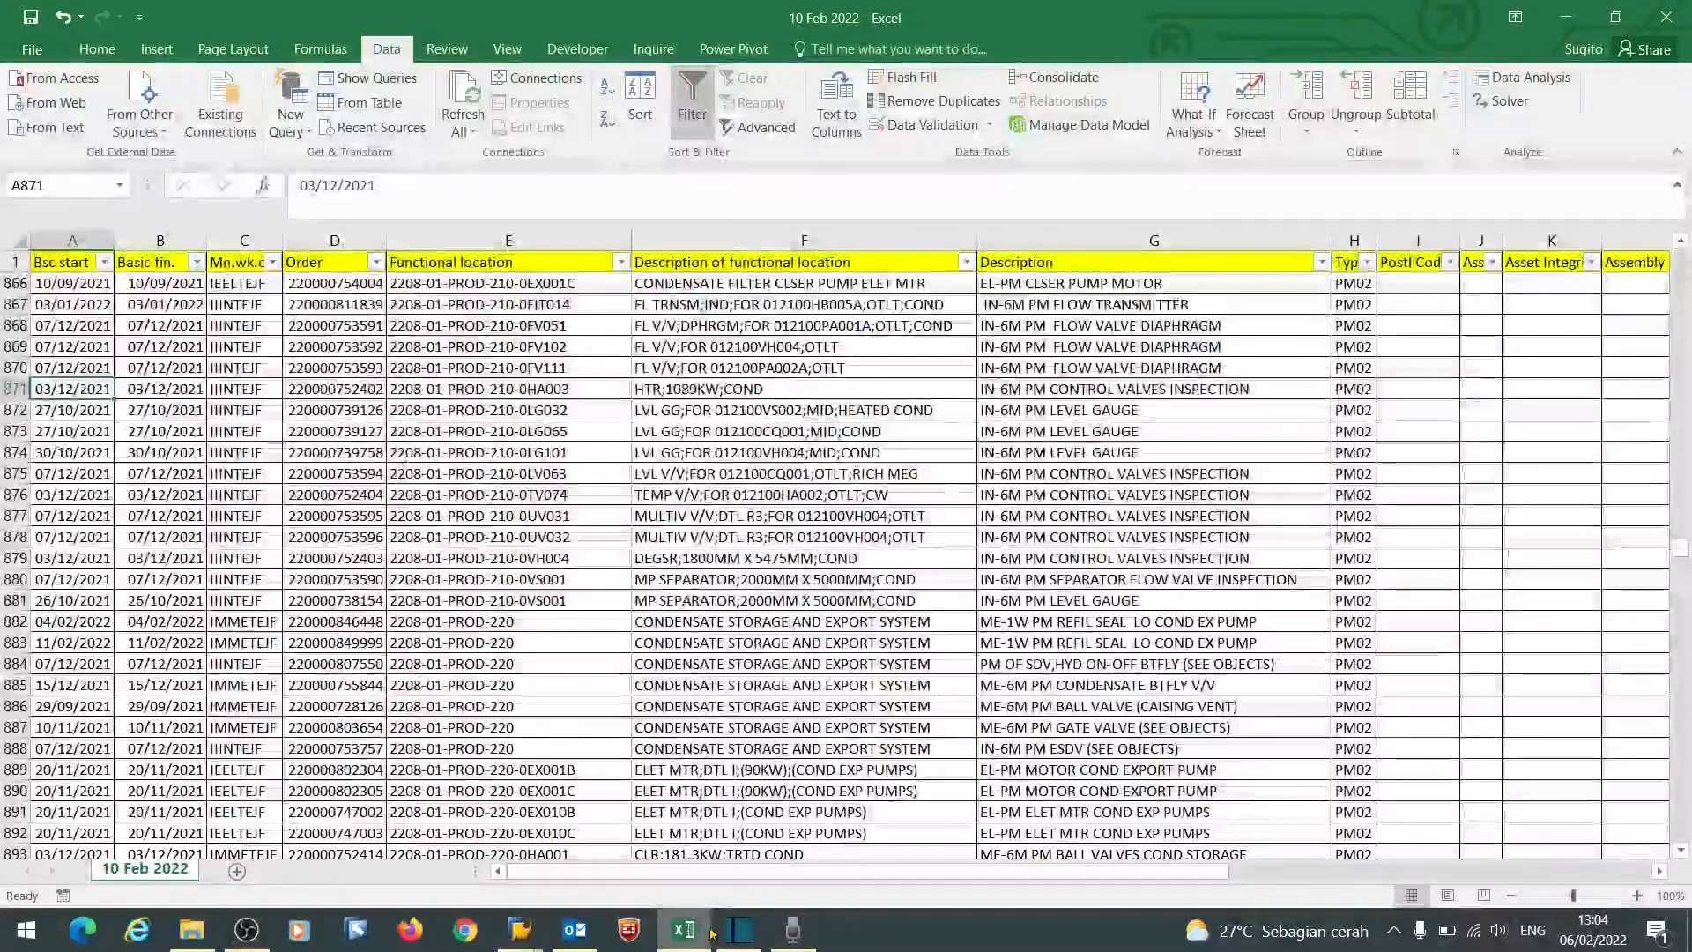
- Switch back to SAP, select all notifications and save the list to a file in Spreadsheet format
mouse_move(520, 930)
click(592, 875)
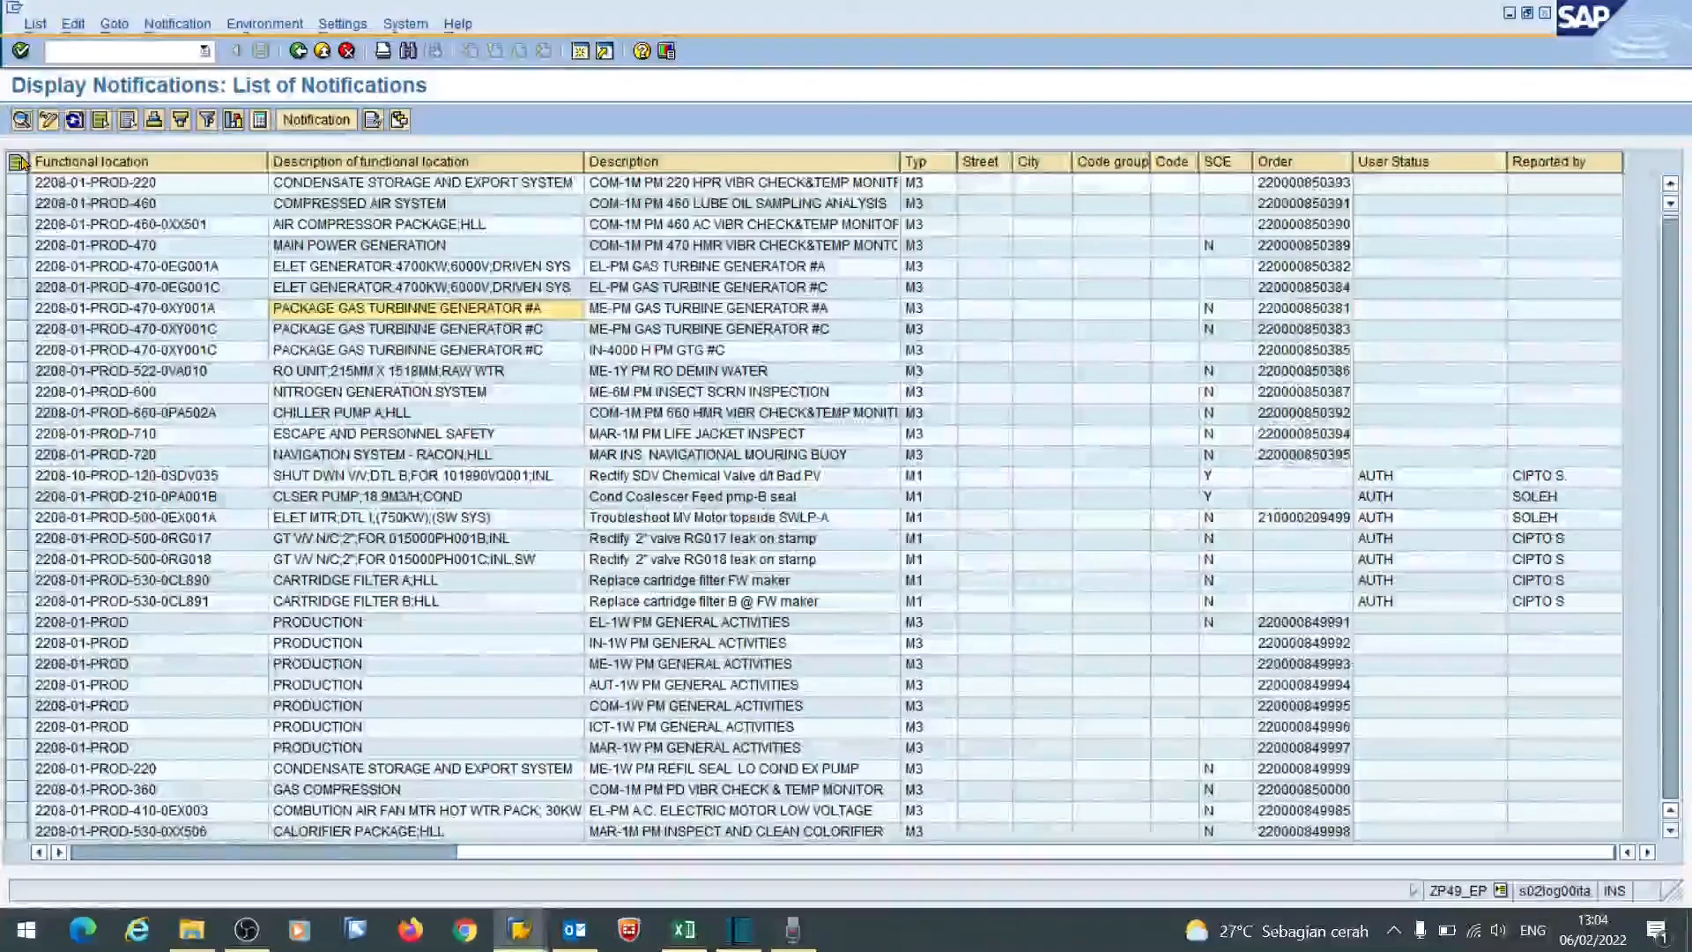
click(18, 162)
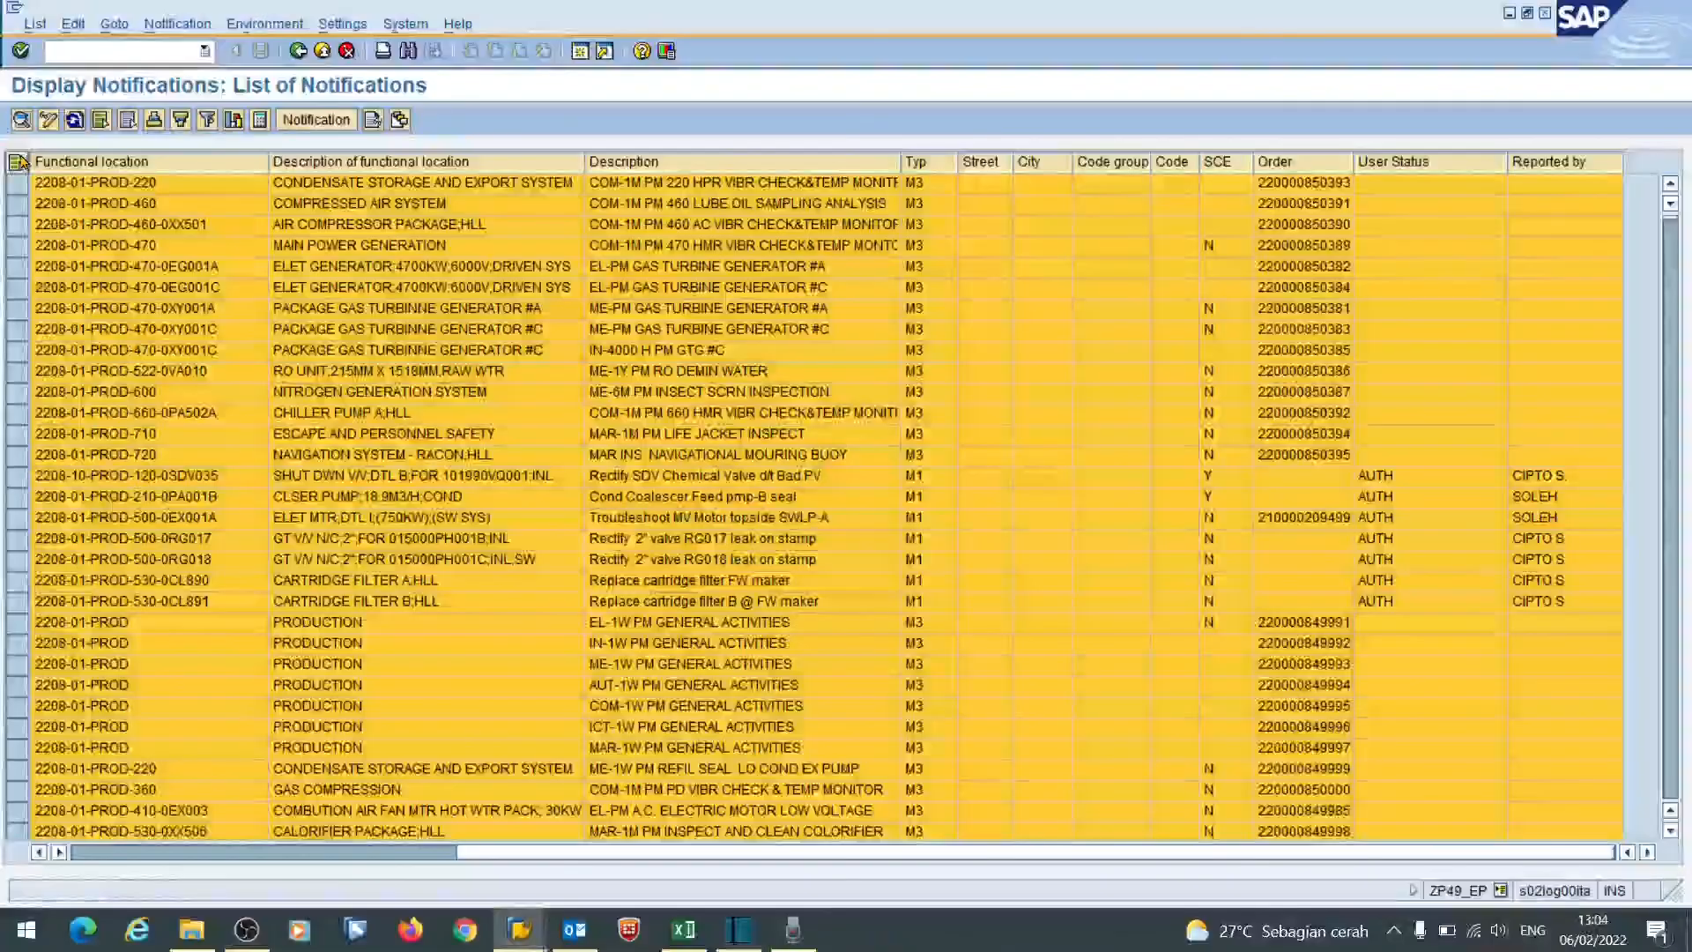
click(41, 29)
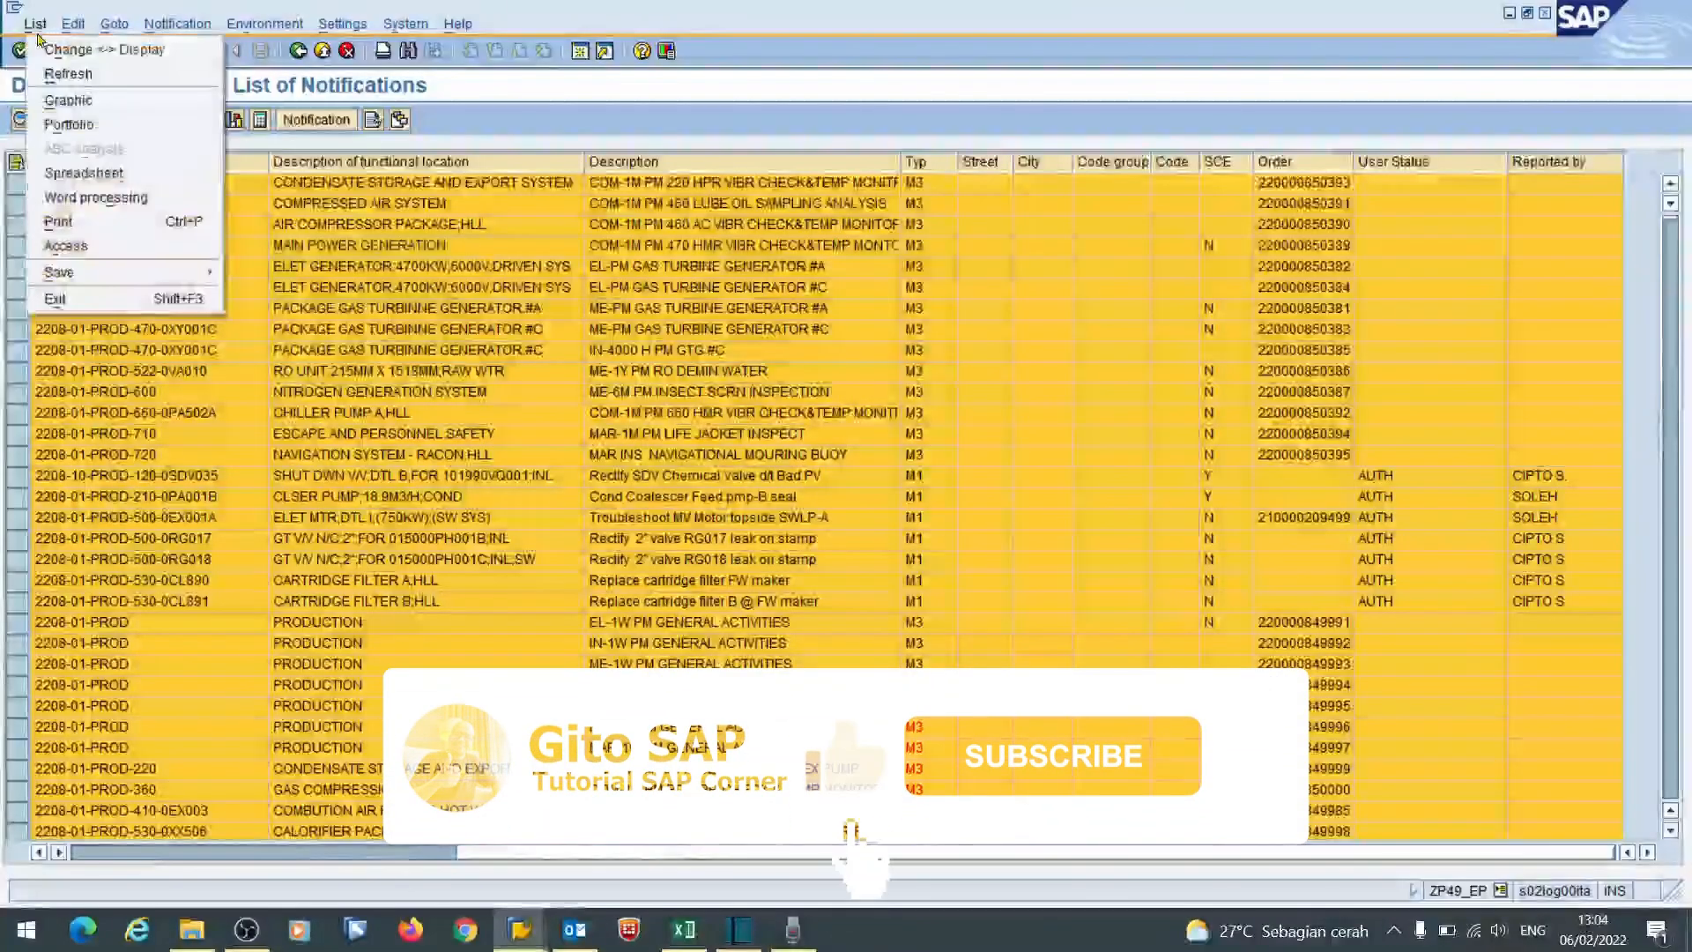
mouse_move(86, 276)
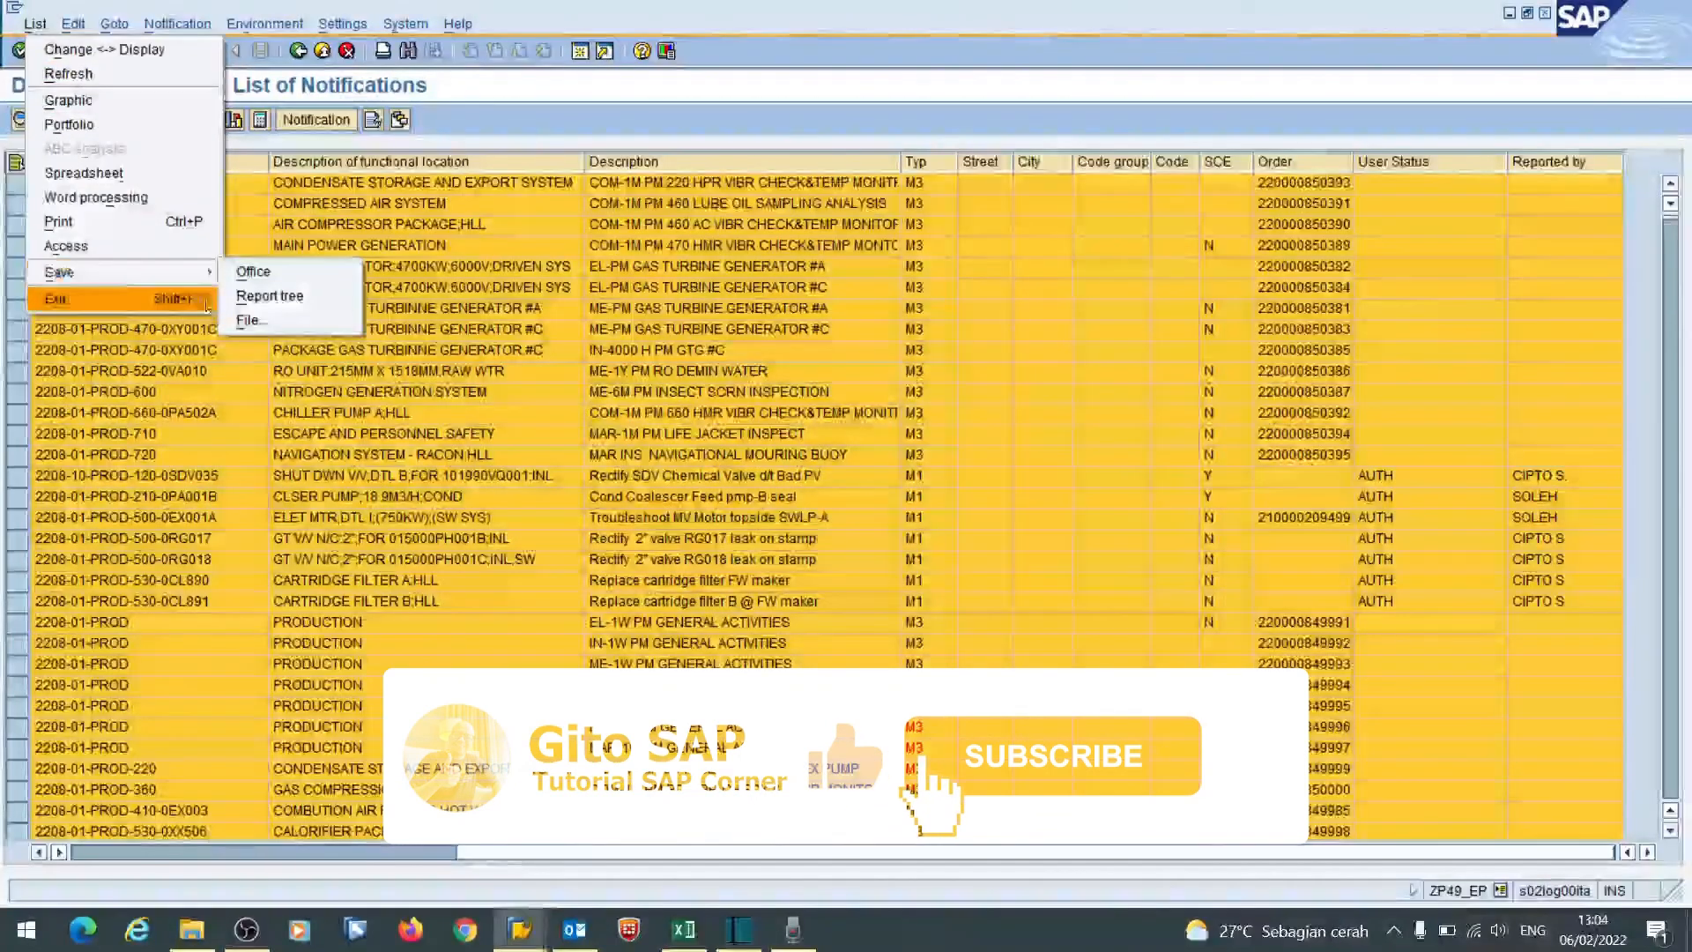
click(248, 321)
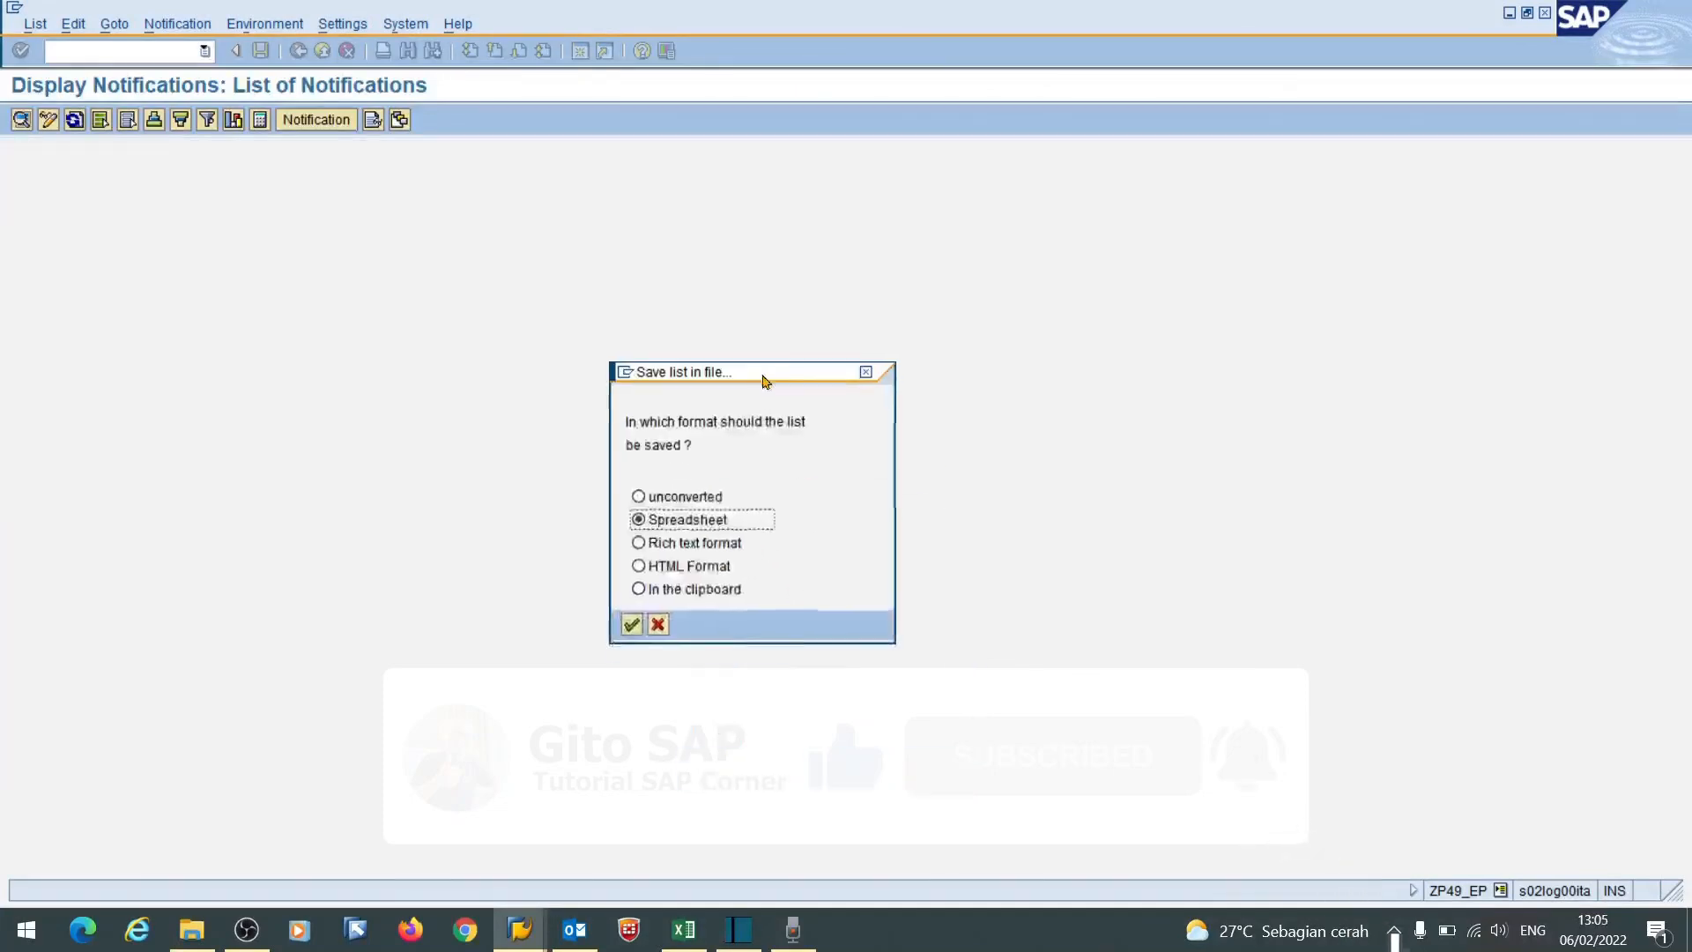
click(632, 625)
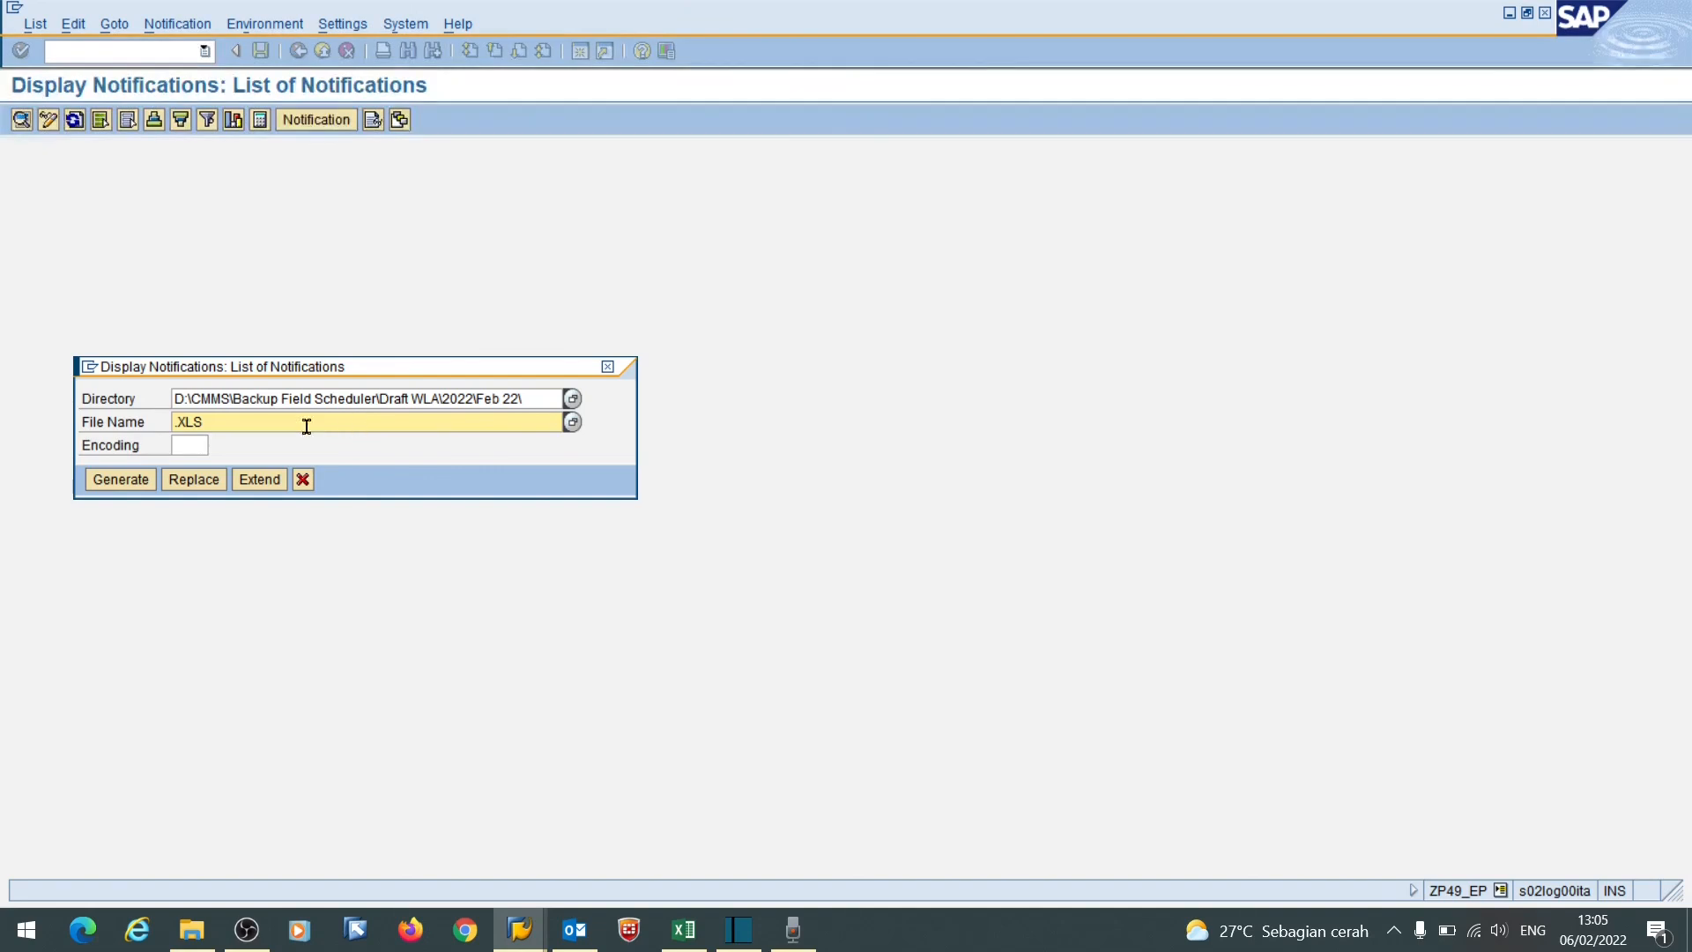
- Name the export file "draft notification 10 Feb.XLS" and generate it in the 2022\Feb 22 directory
text(draft notification )
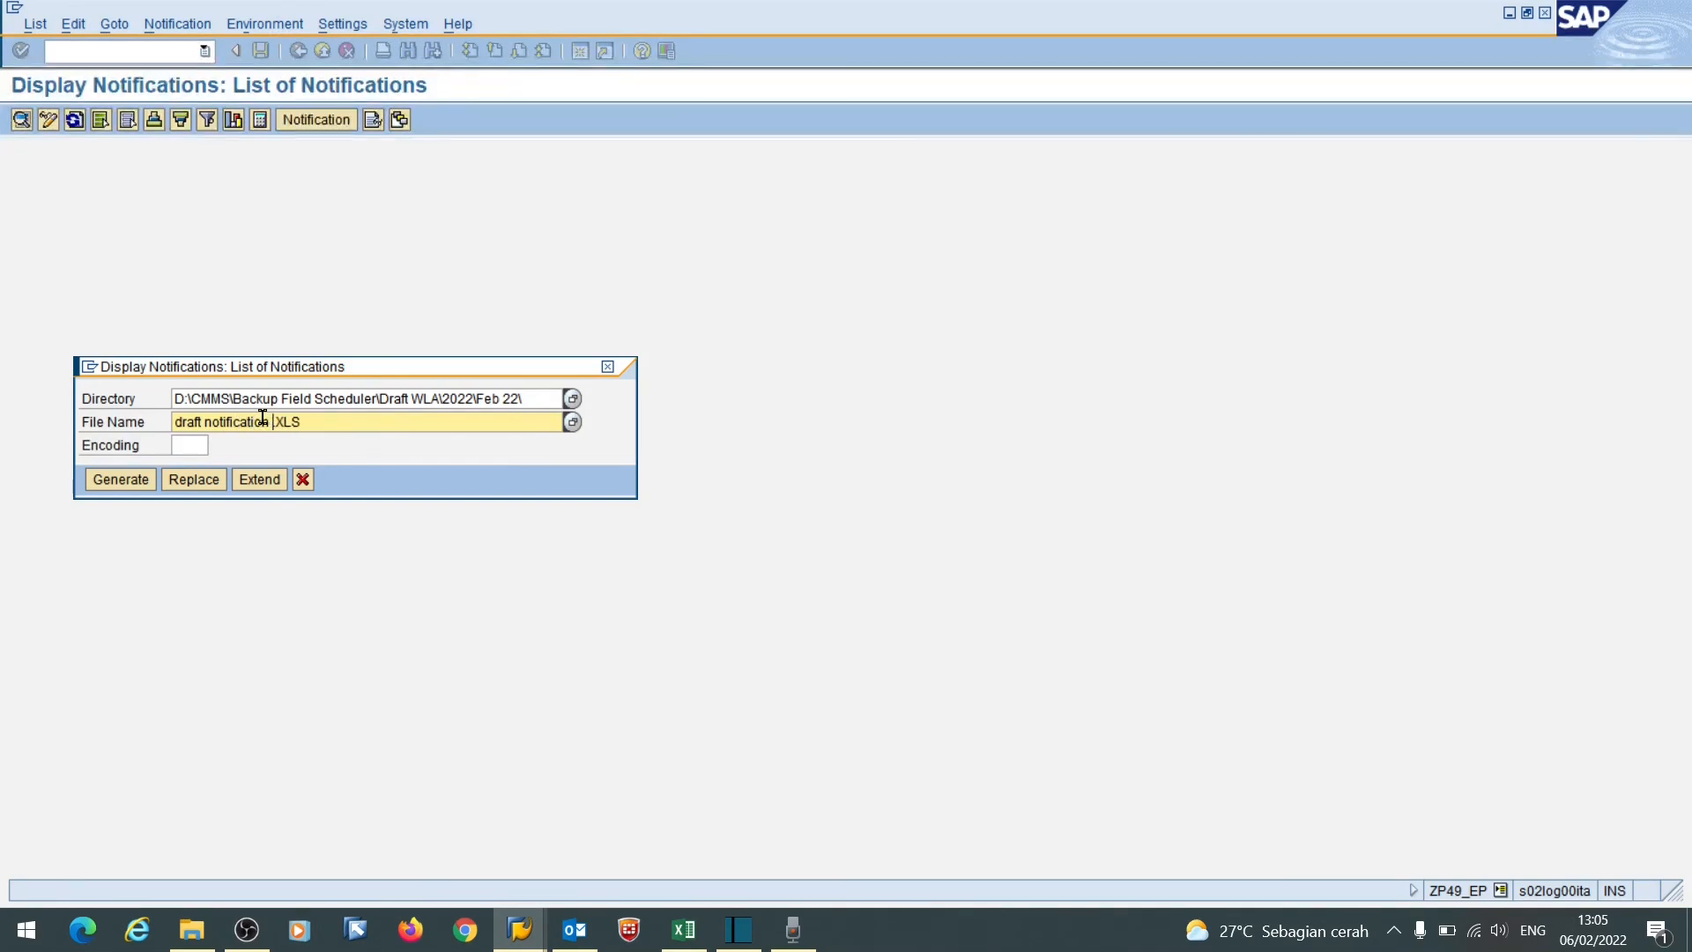
text(10 Feb)
key(BackSpace)
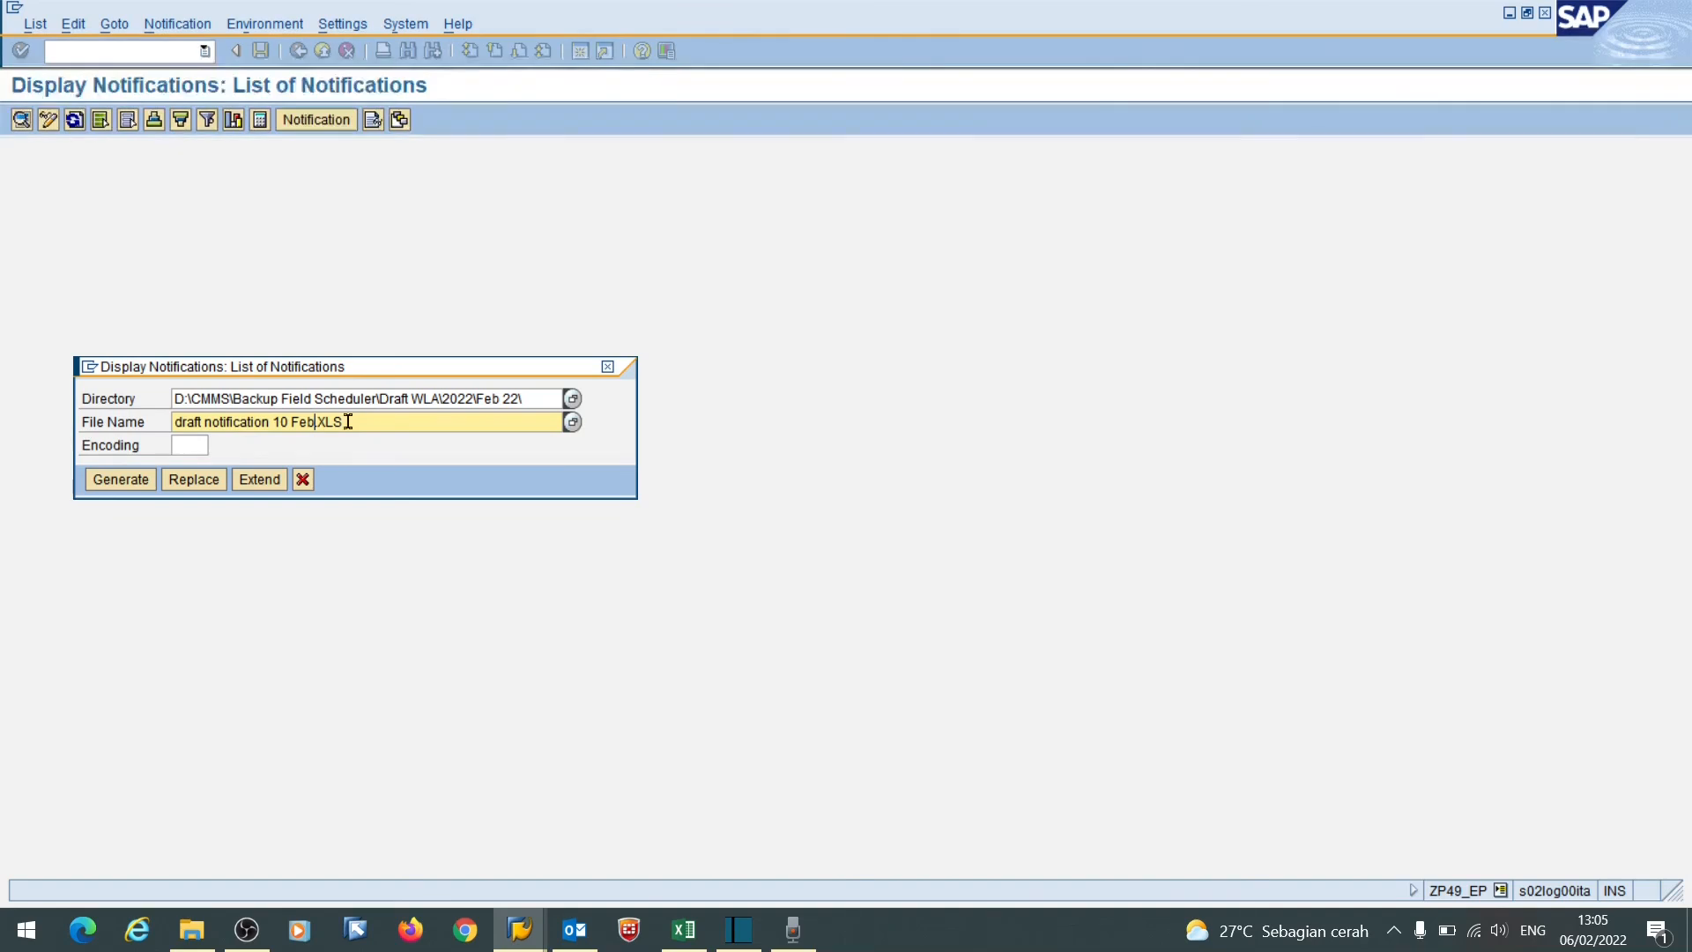
click(126, 484)
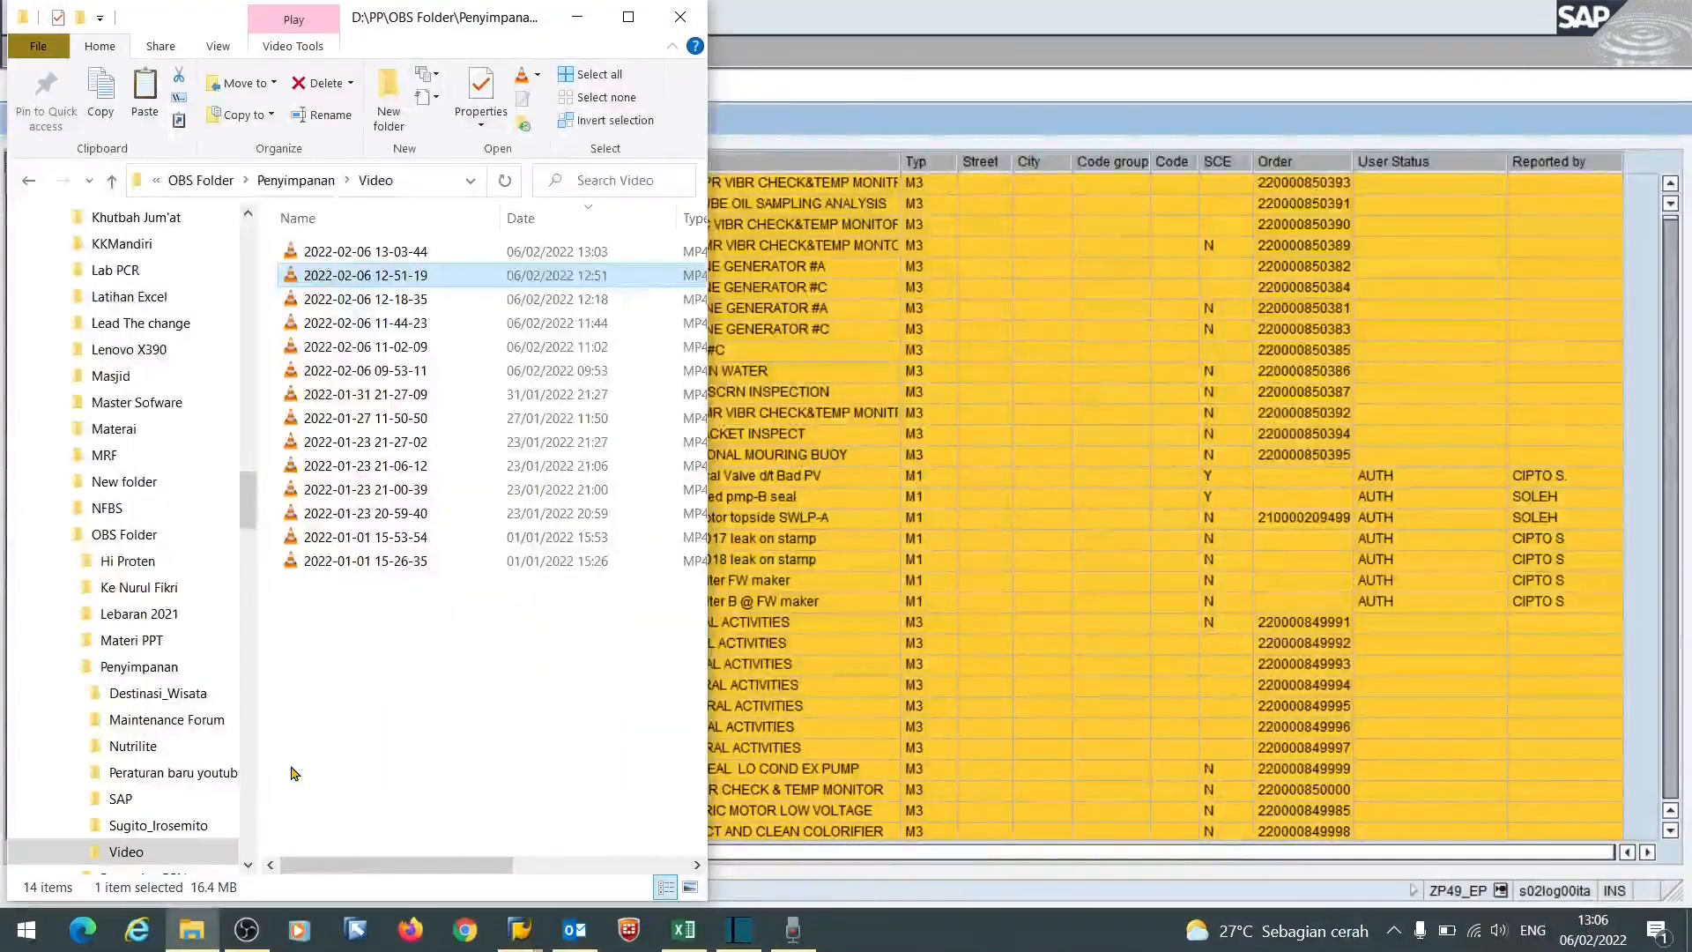
- Open the Data (D:) drive in File Explorer
click(249, 274)
click(250, 275)
click(250, 274)
click(250, 274)
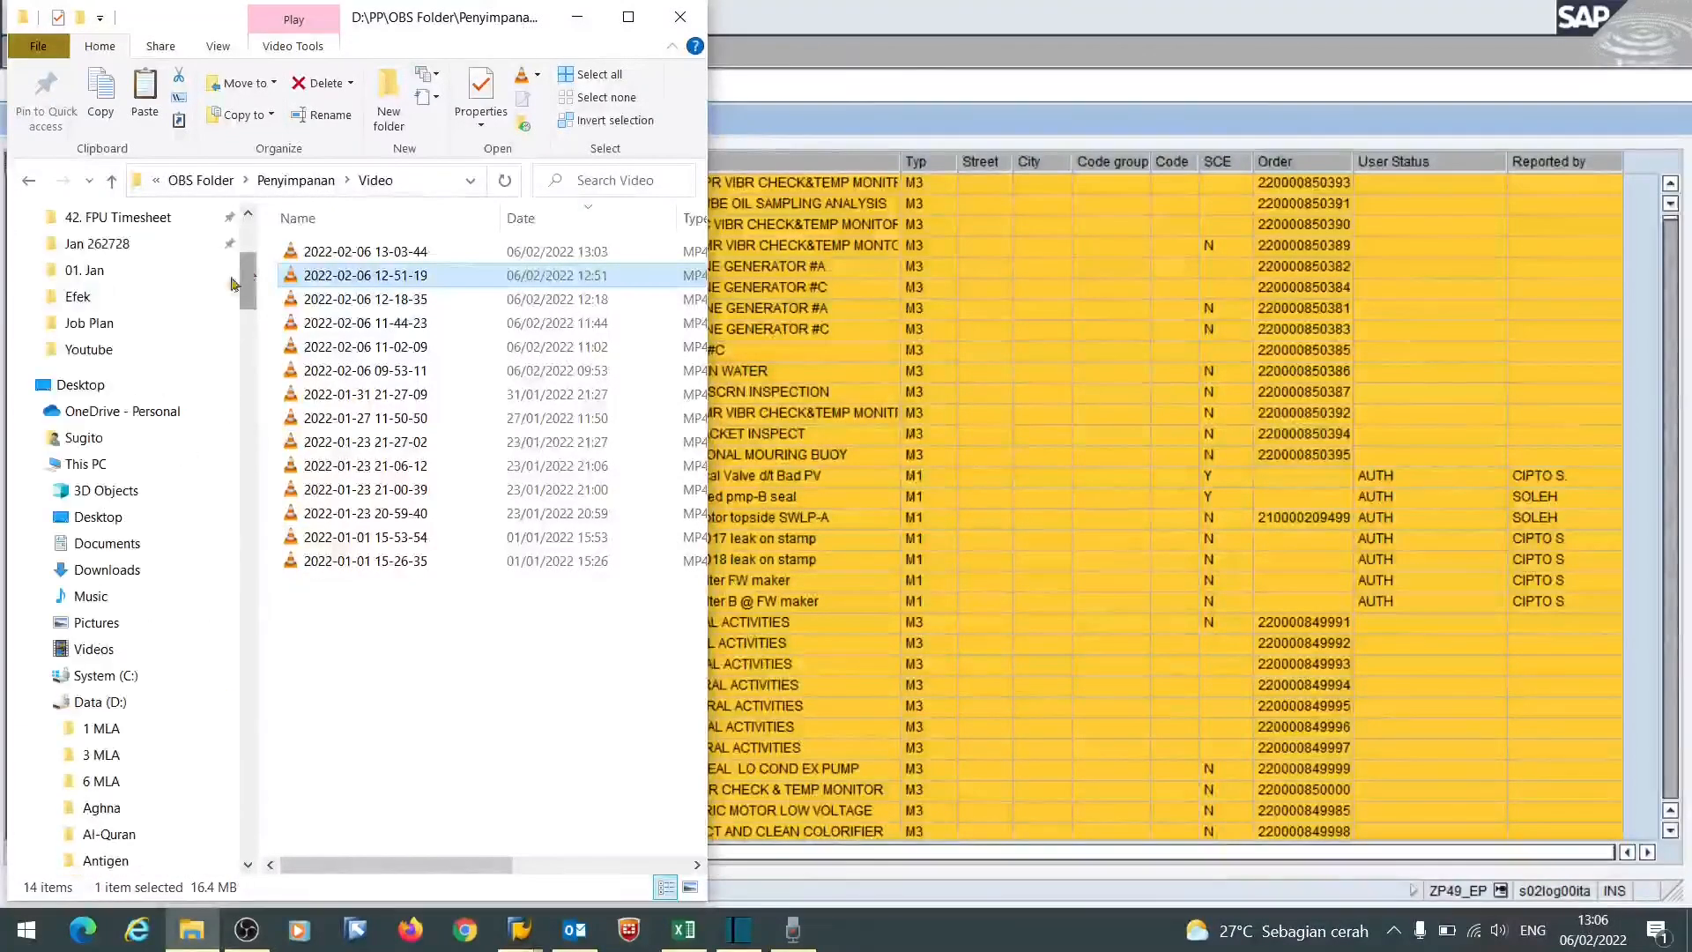
click(37, 702)
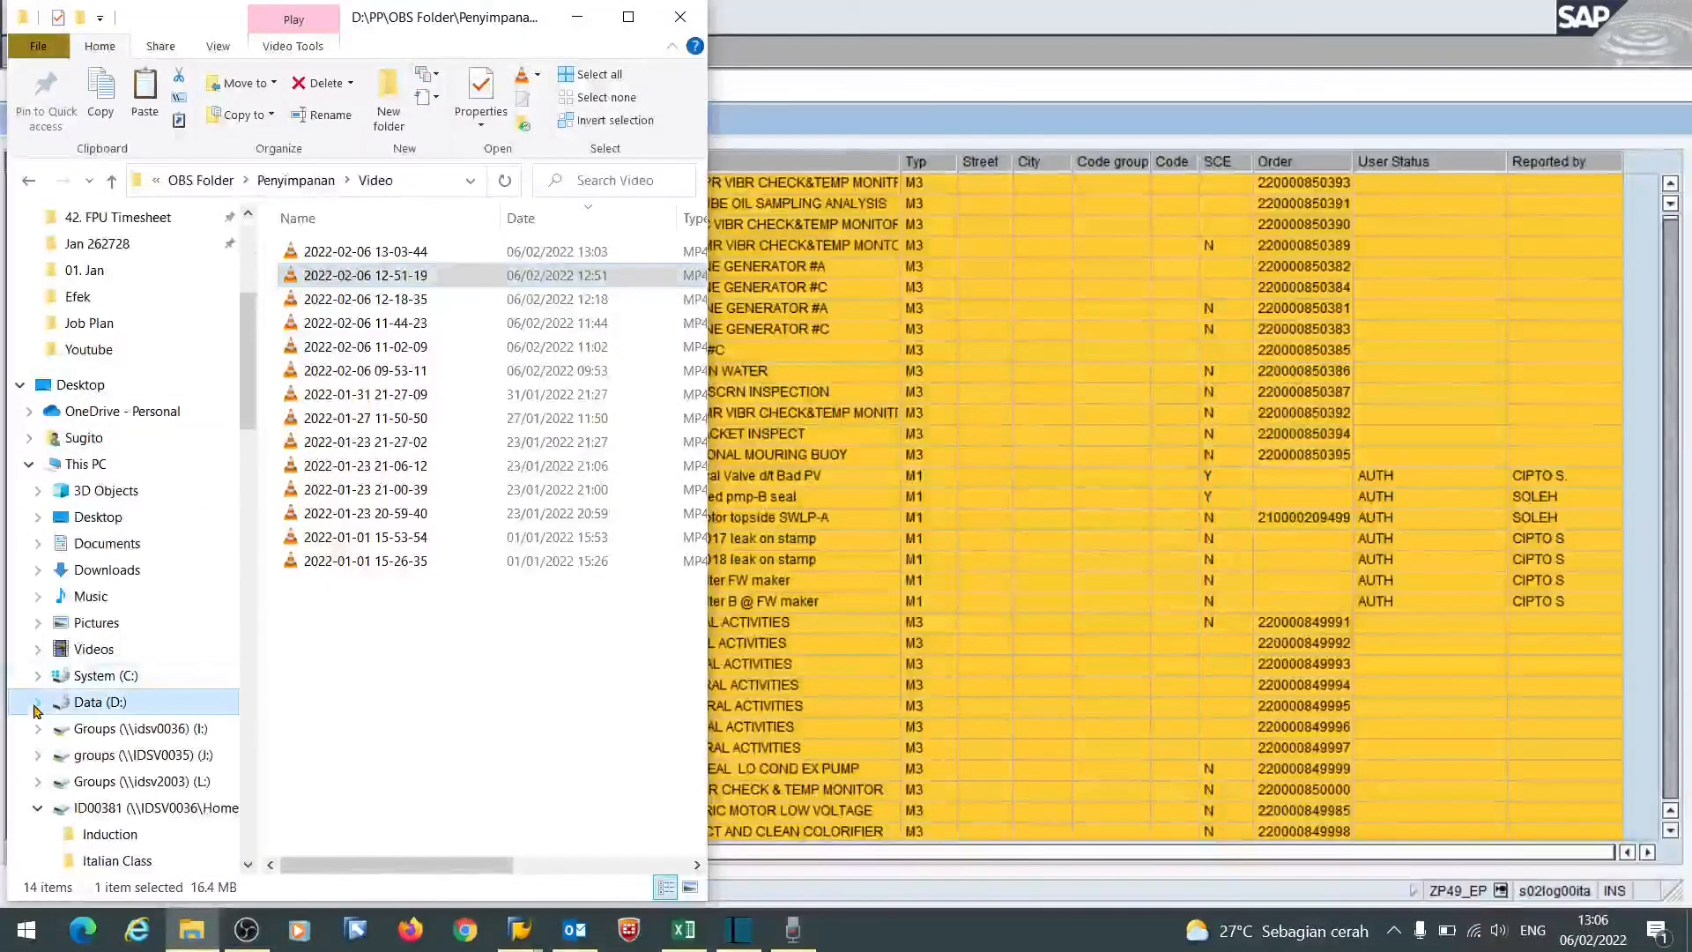
click(101, 701)
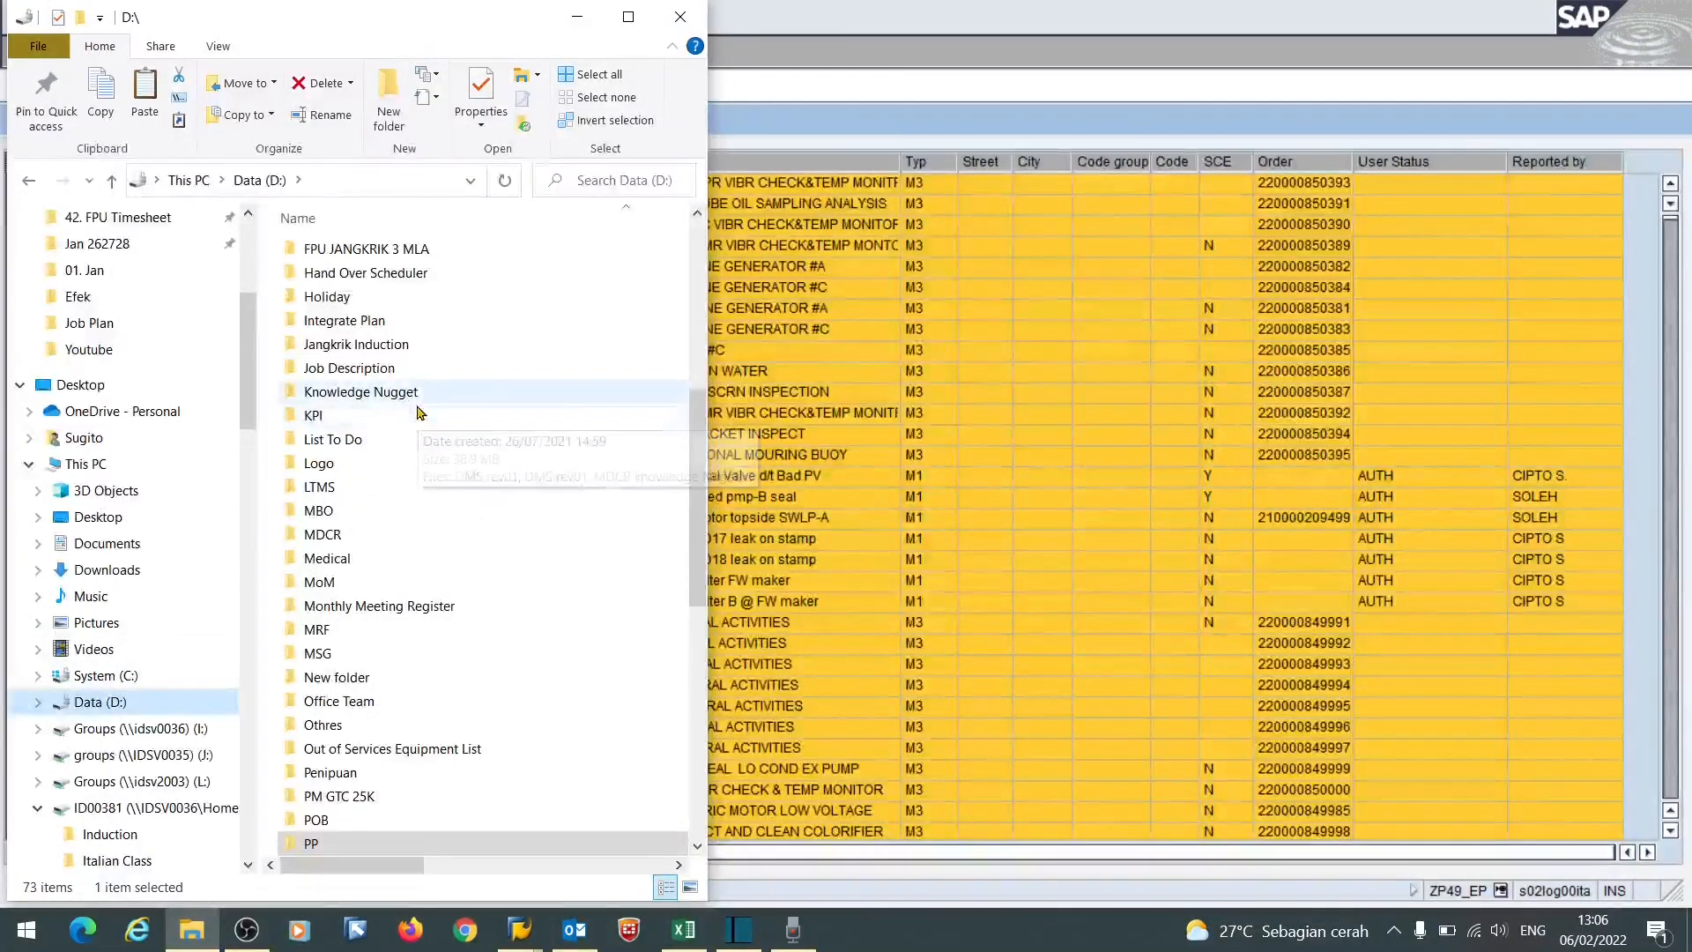
click(190, 706)
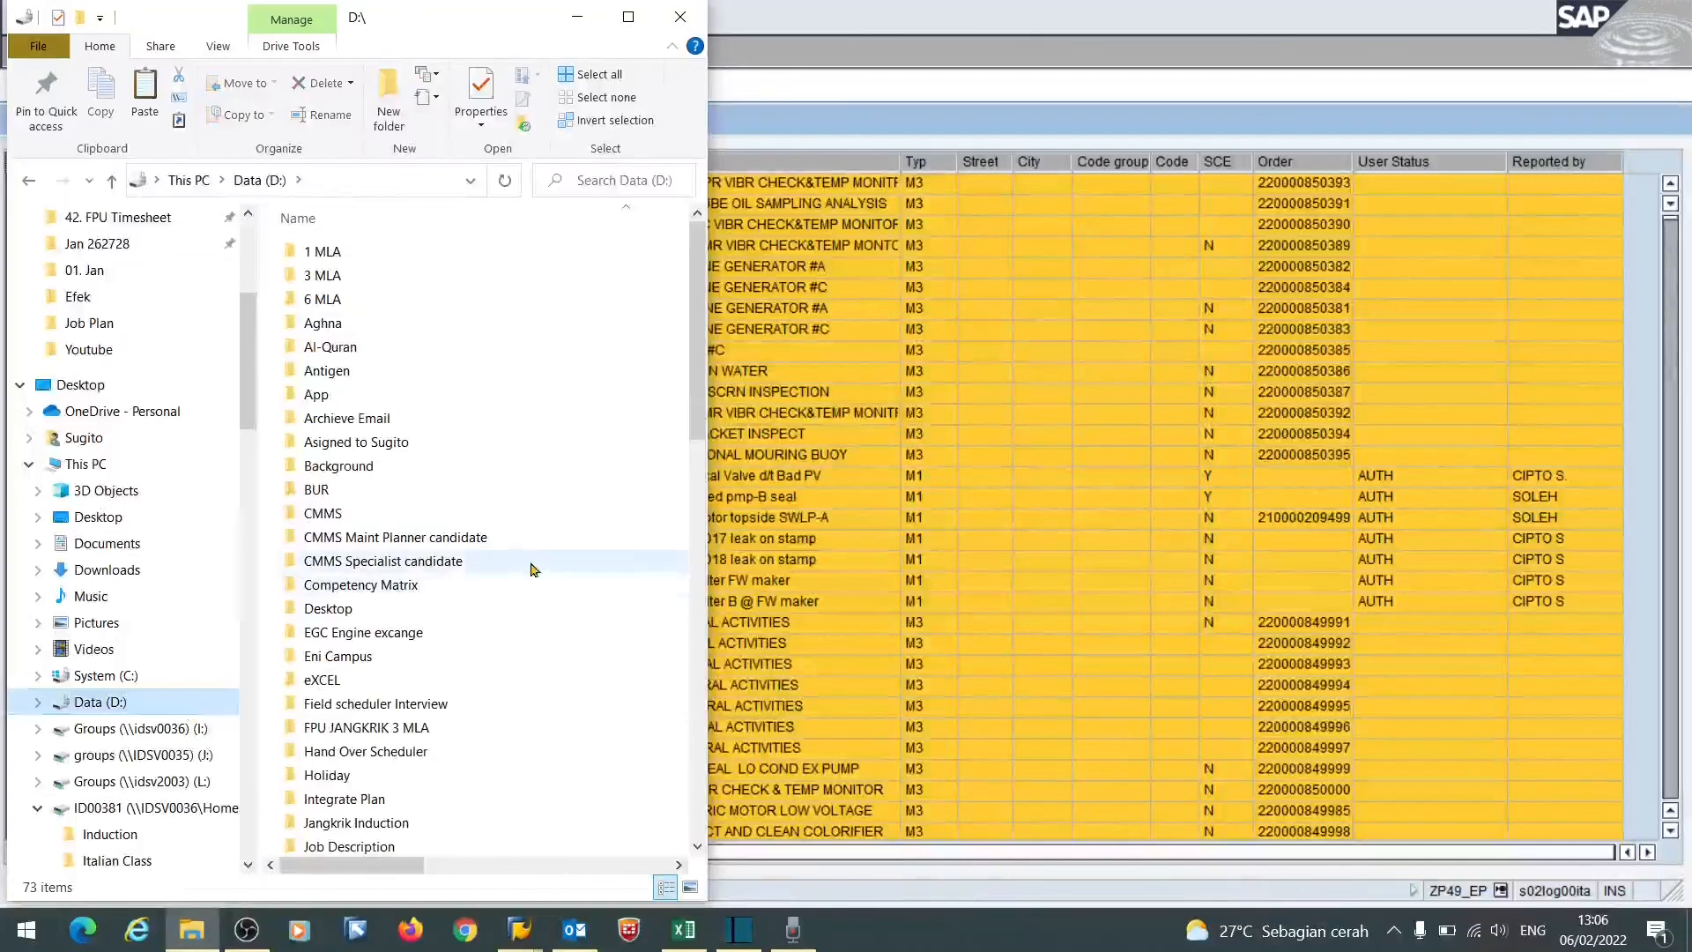
- Go to CMMS\Backup Field Scheduler\Draft WLA\2022\Feb 22 and open the file "draft notification 10 Feb"
double_click(383, 519)
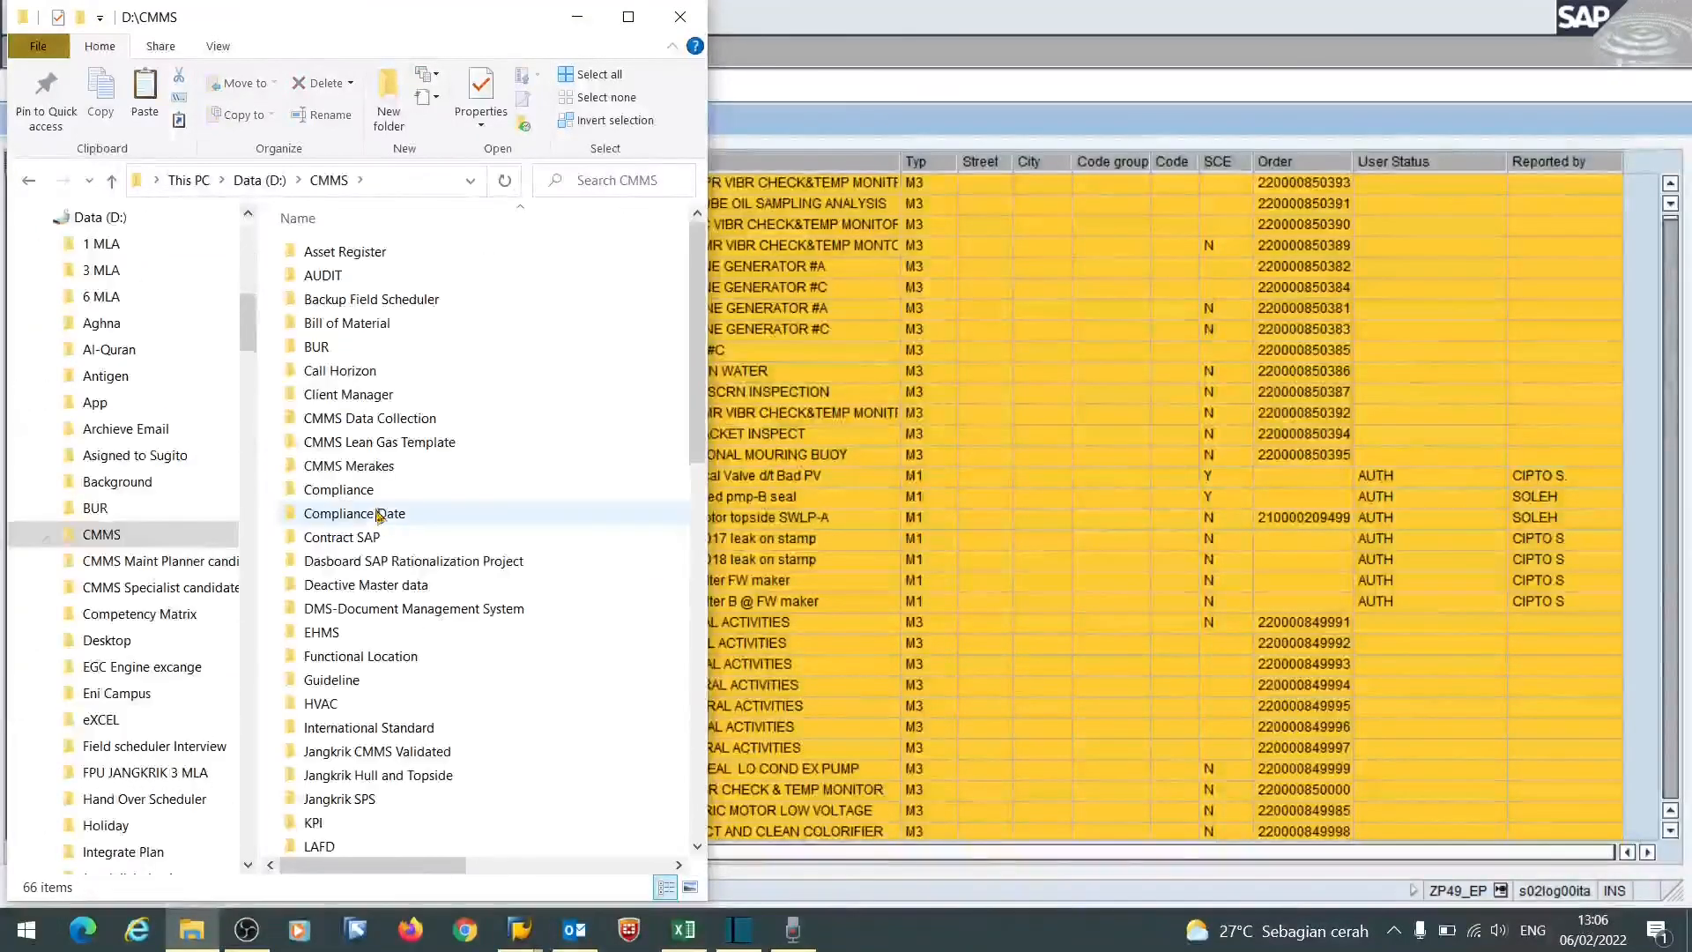
double_click(394, 302)
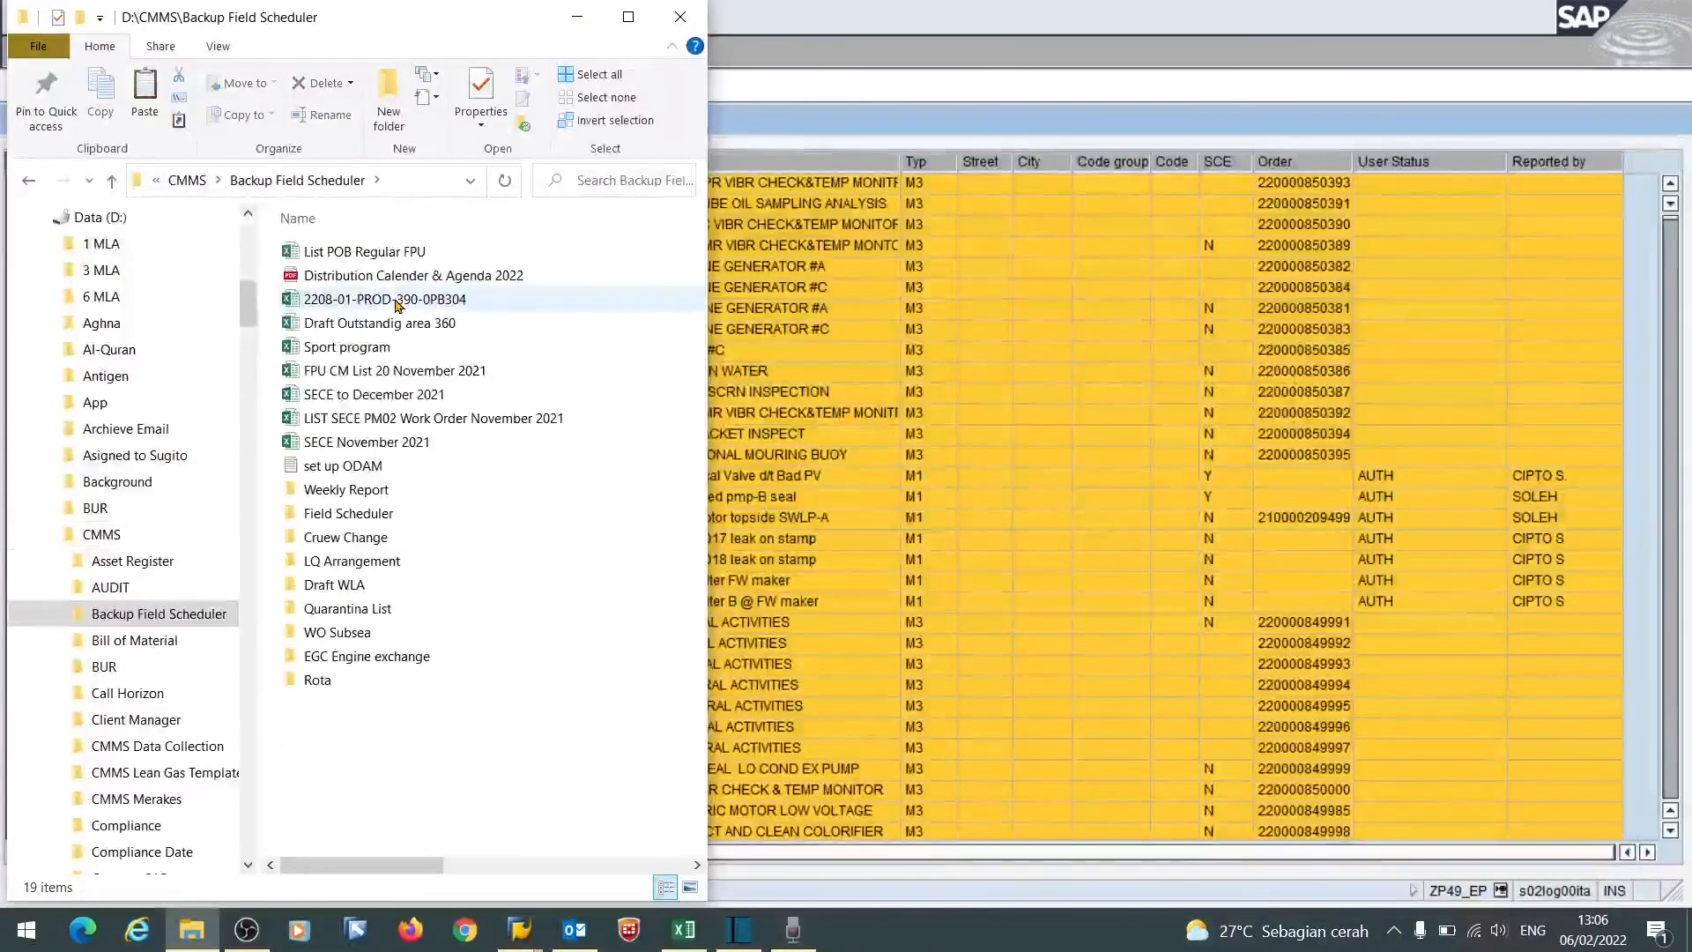
double_click(371, 594)
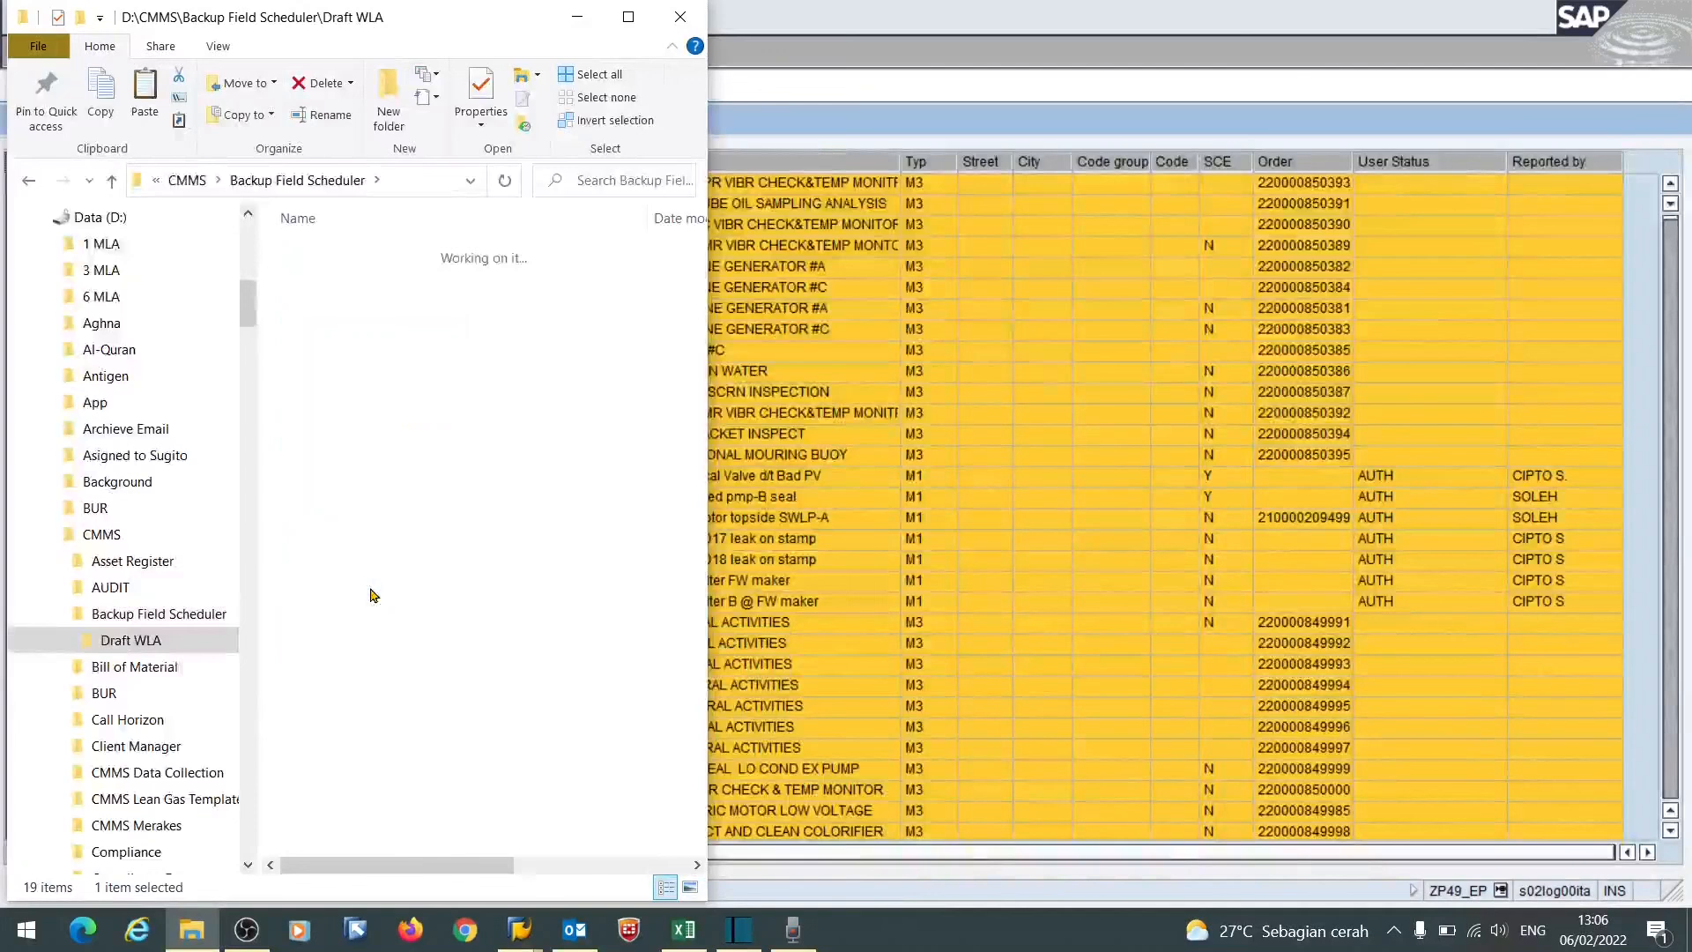
double_click(326, 252)
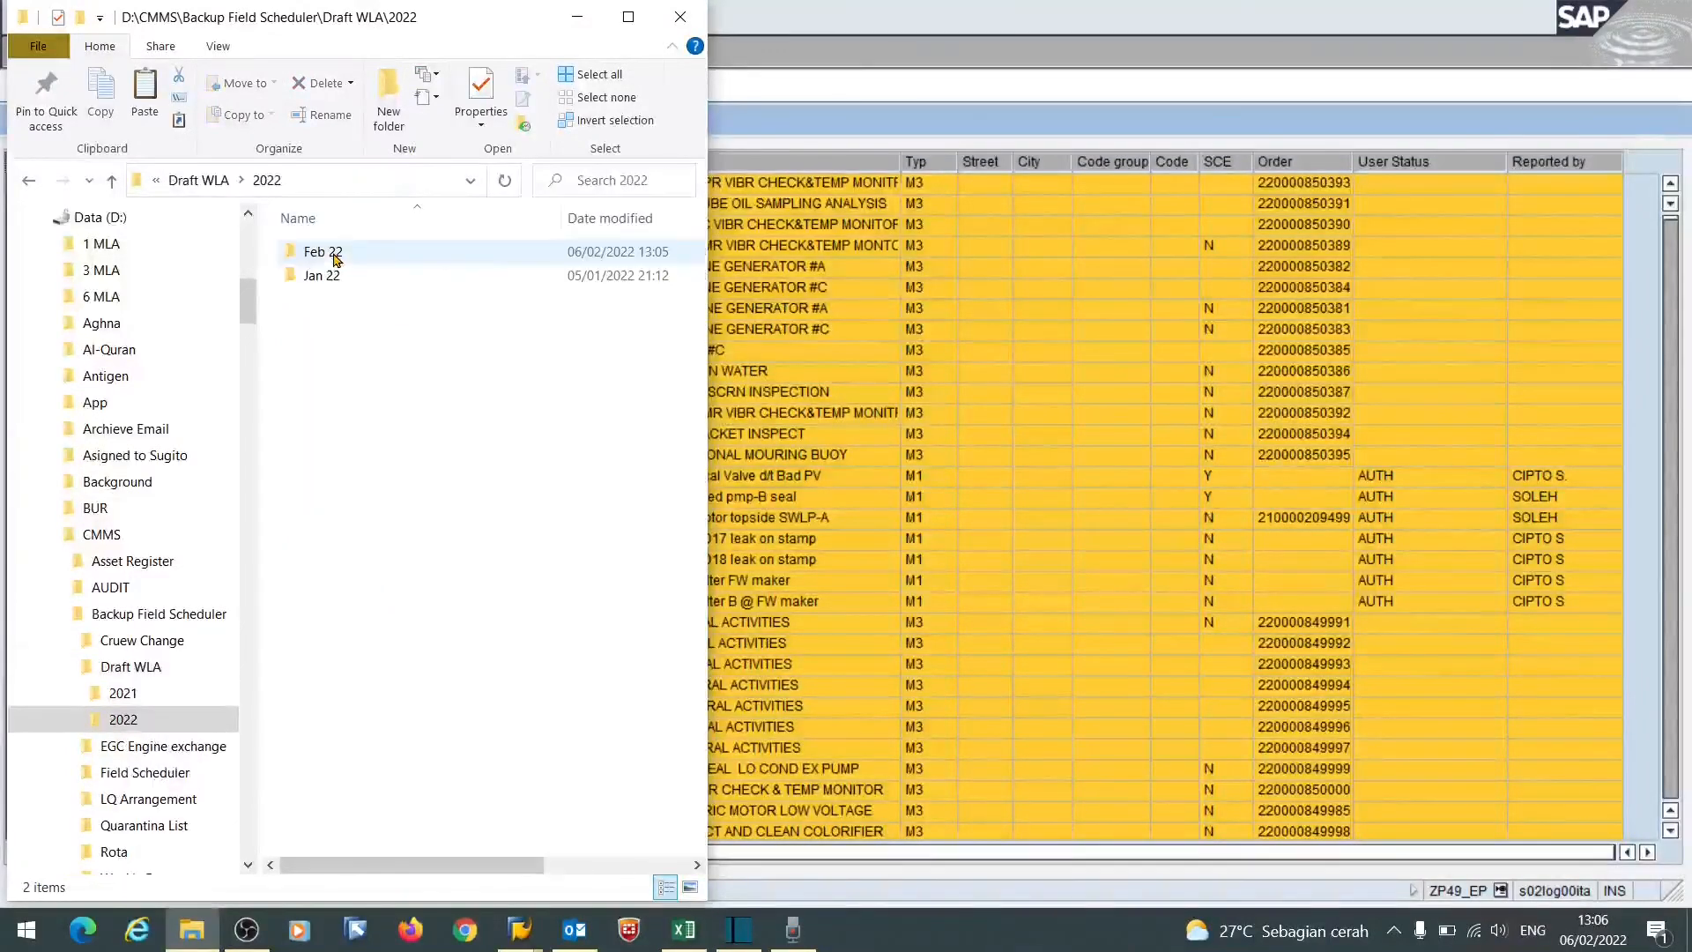
double_click(366, 254)
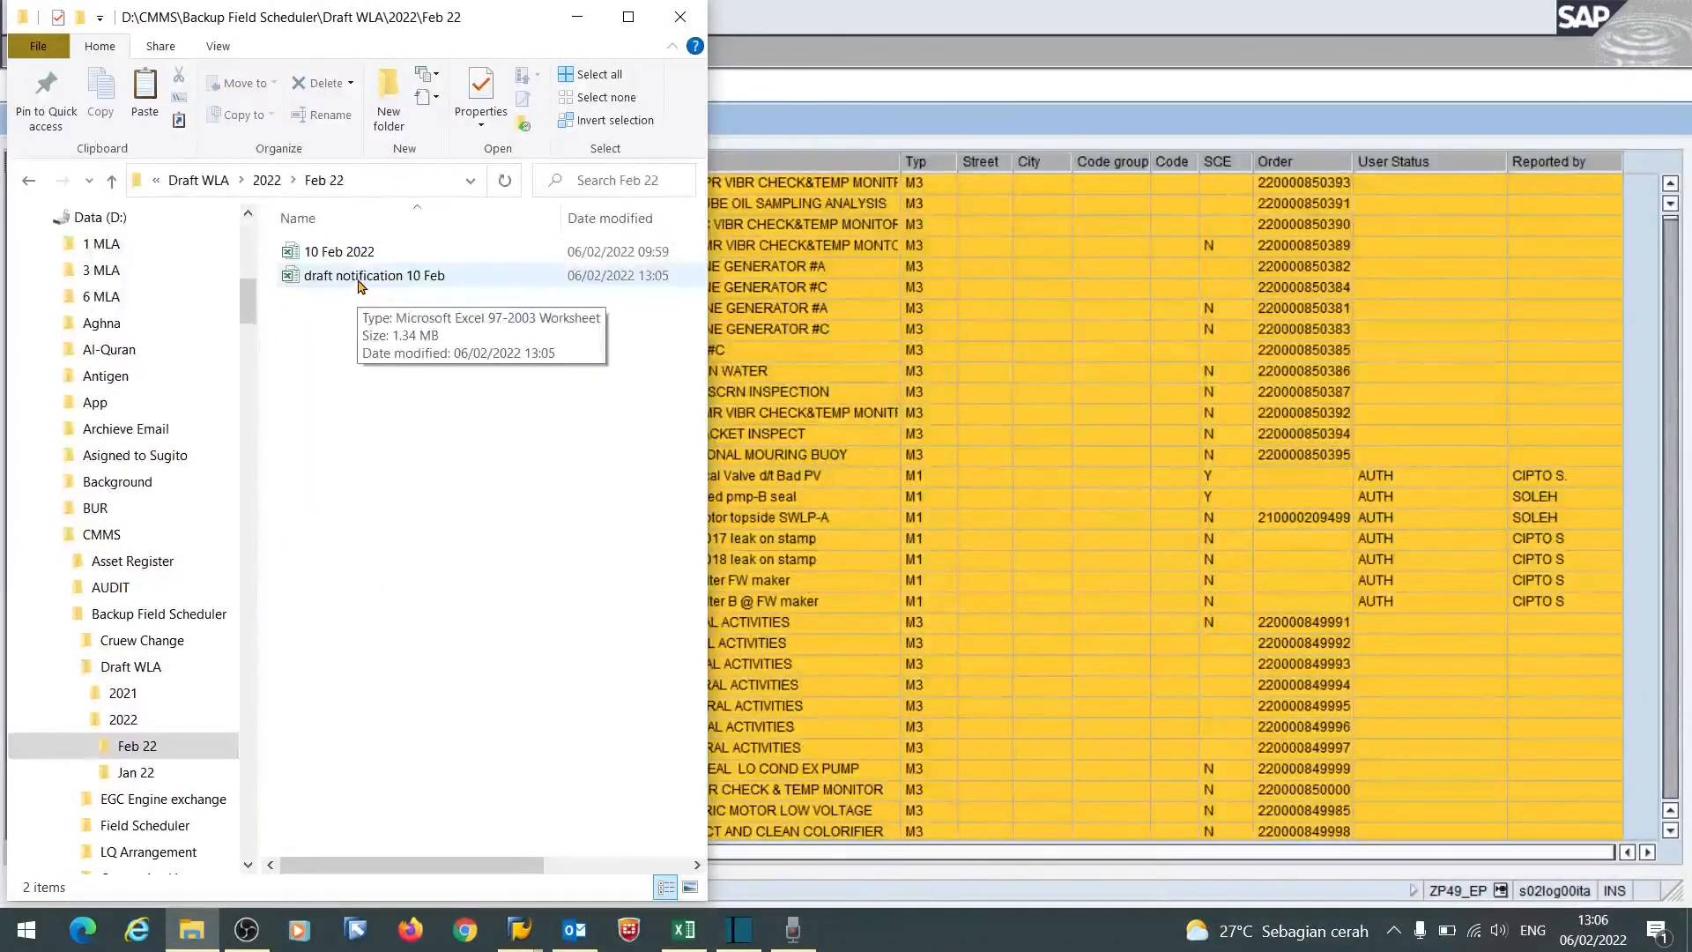
double_click(362, 276)
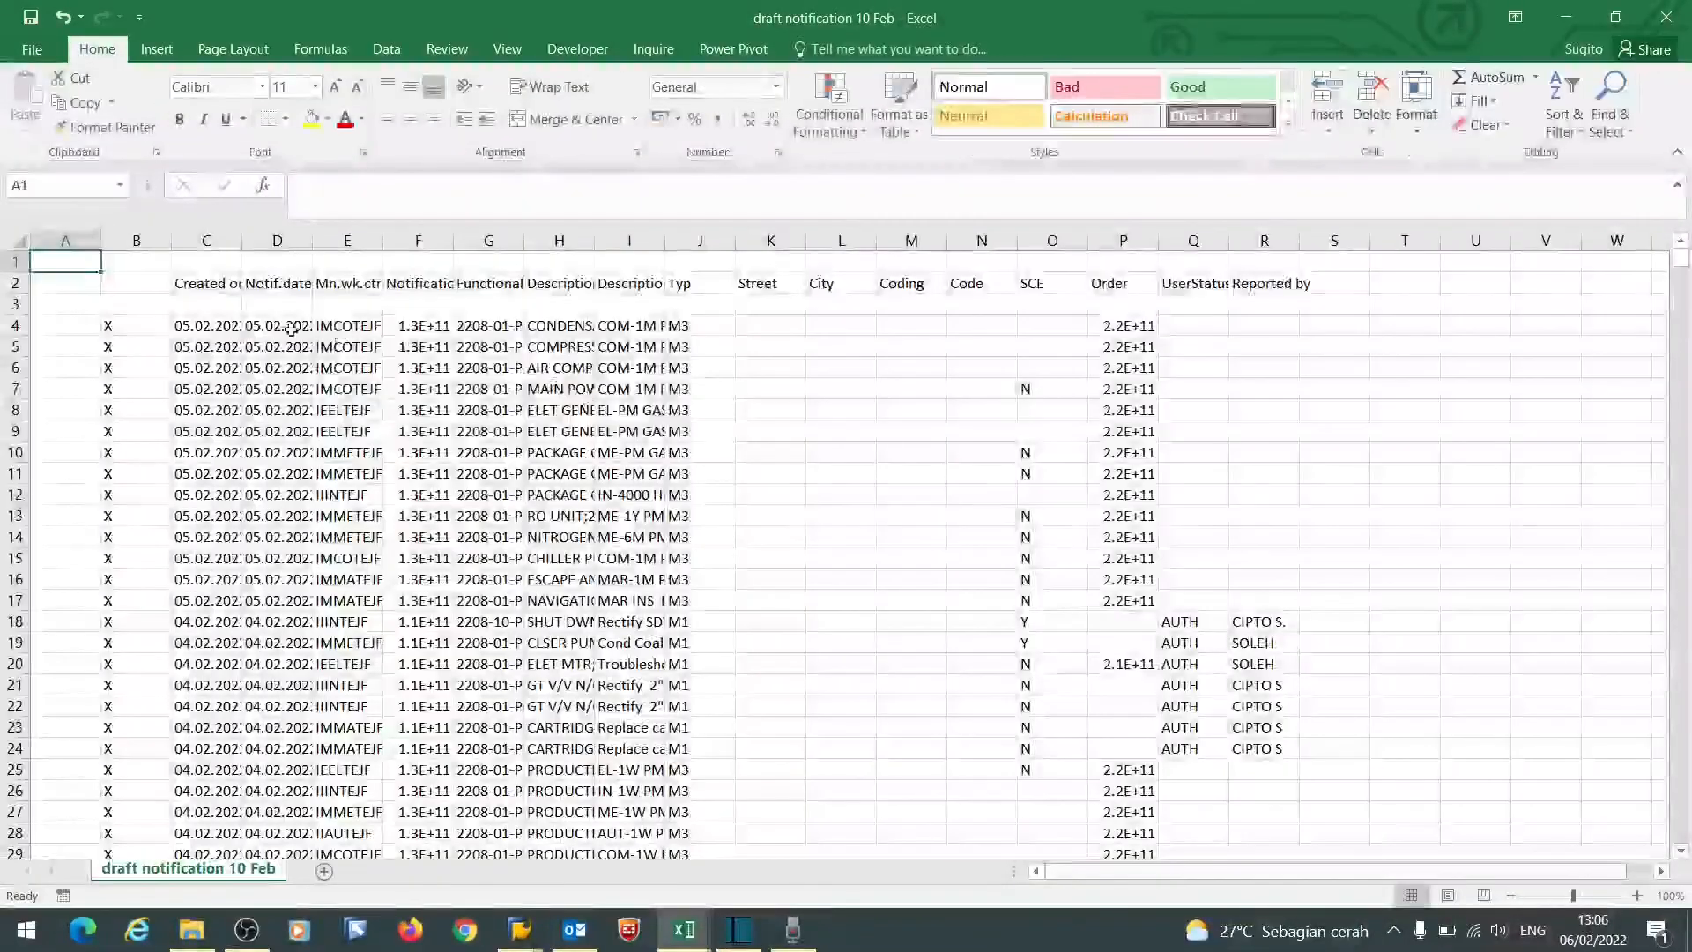
- Delete columns A and B, which come before the Created on column
click(291, 329)
drag(65, 241, 123, 265)
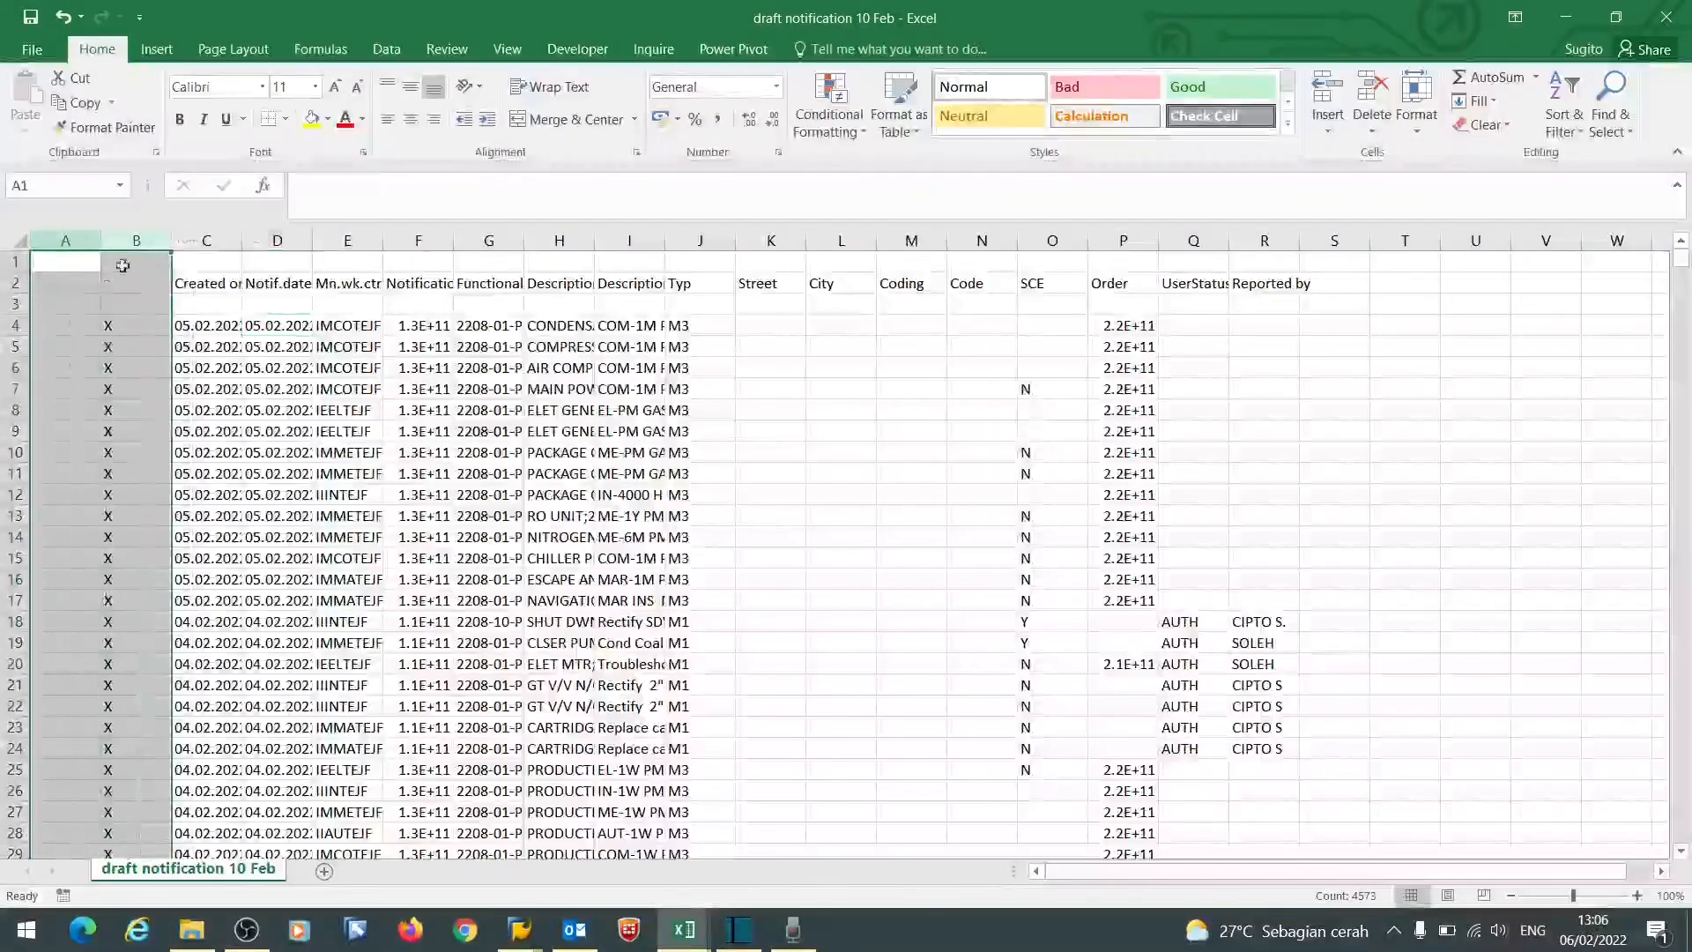
right_click(106, 293)
click(154, 470)
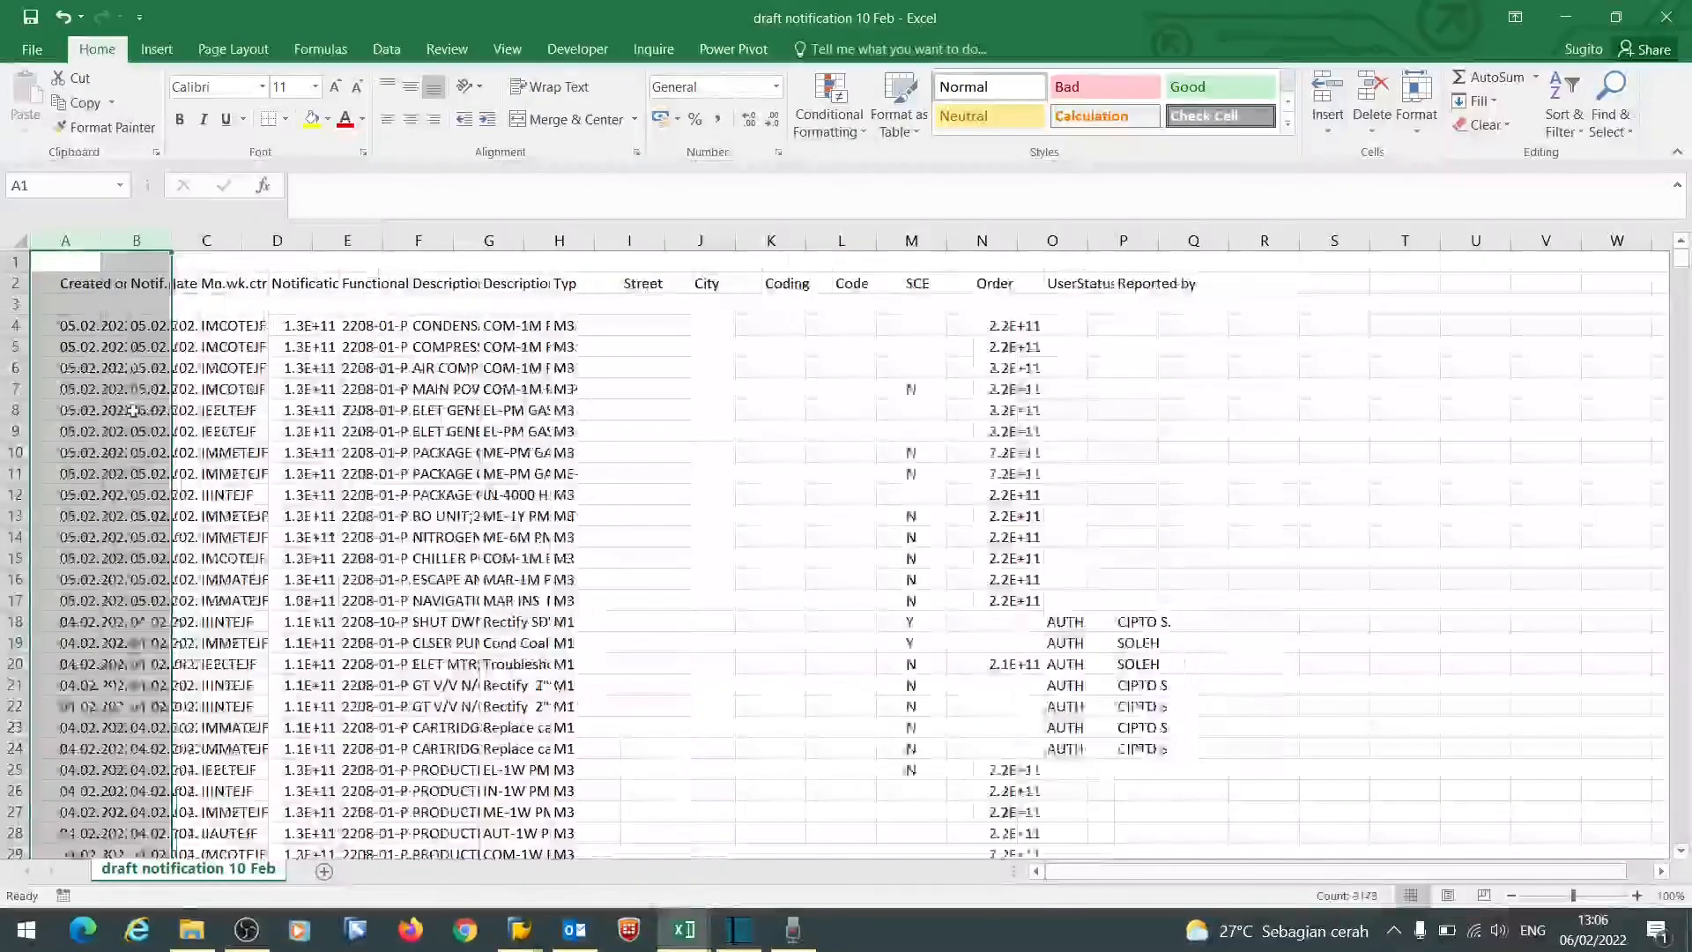
- Delete the blank rows 3 and 1 around the header row
click(16, 304)
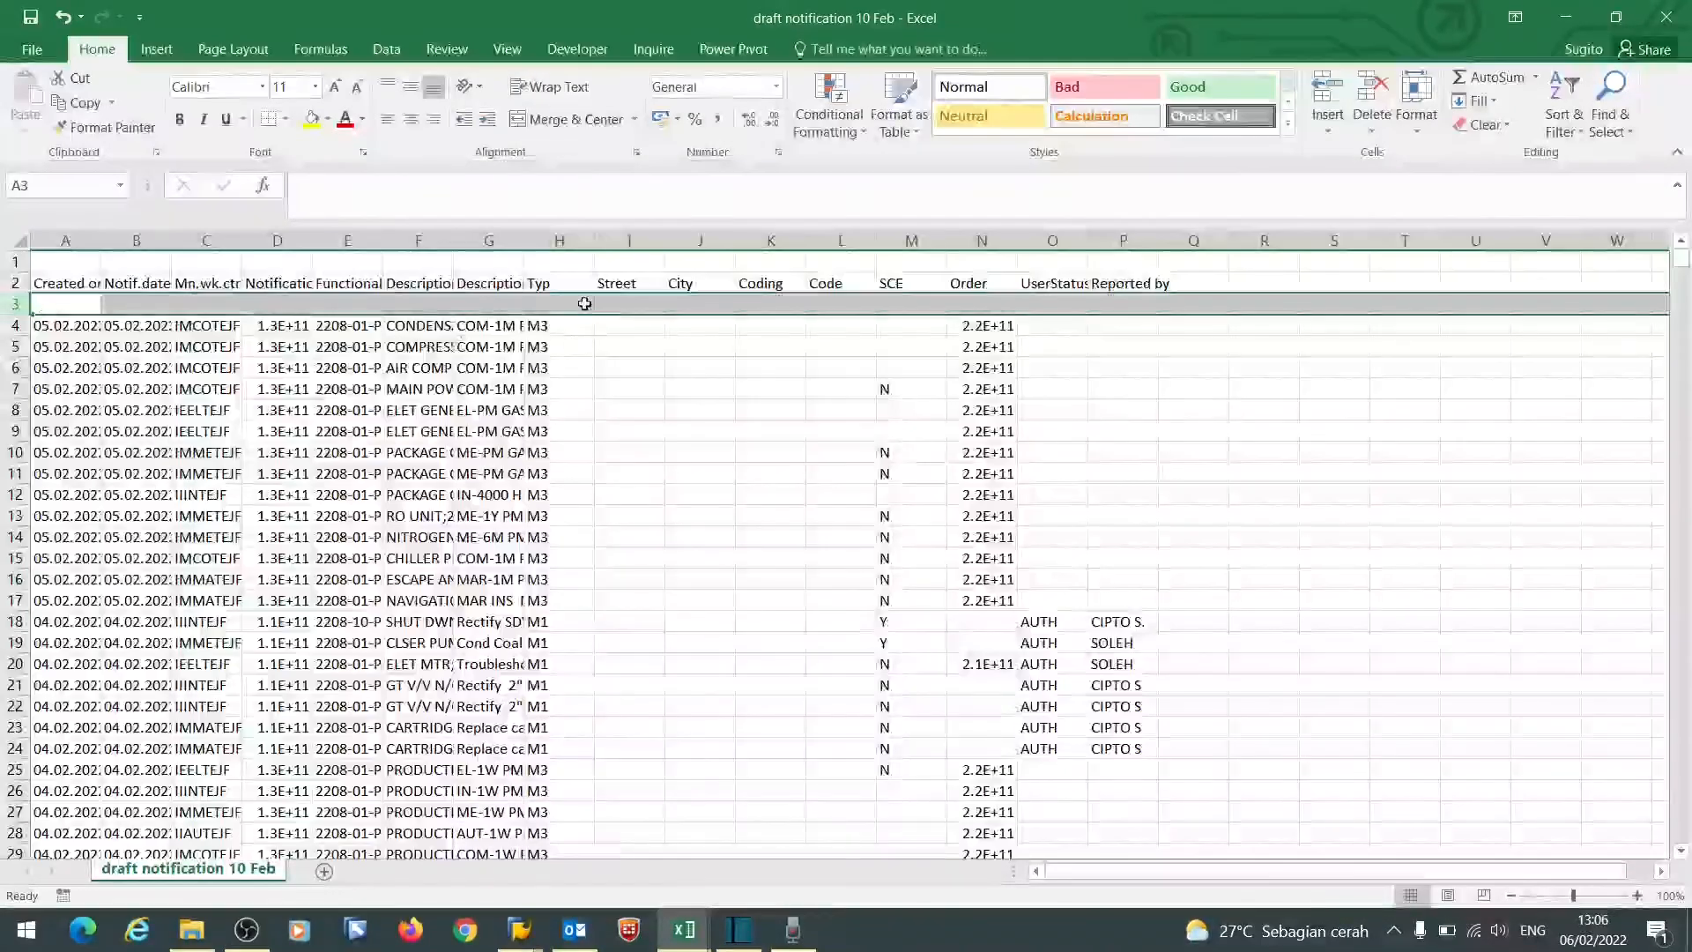
right_click(584, 304)
click(646, 481)
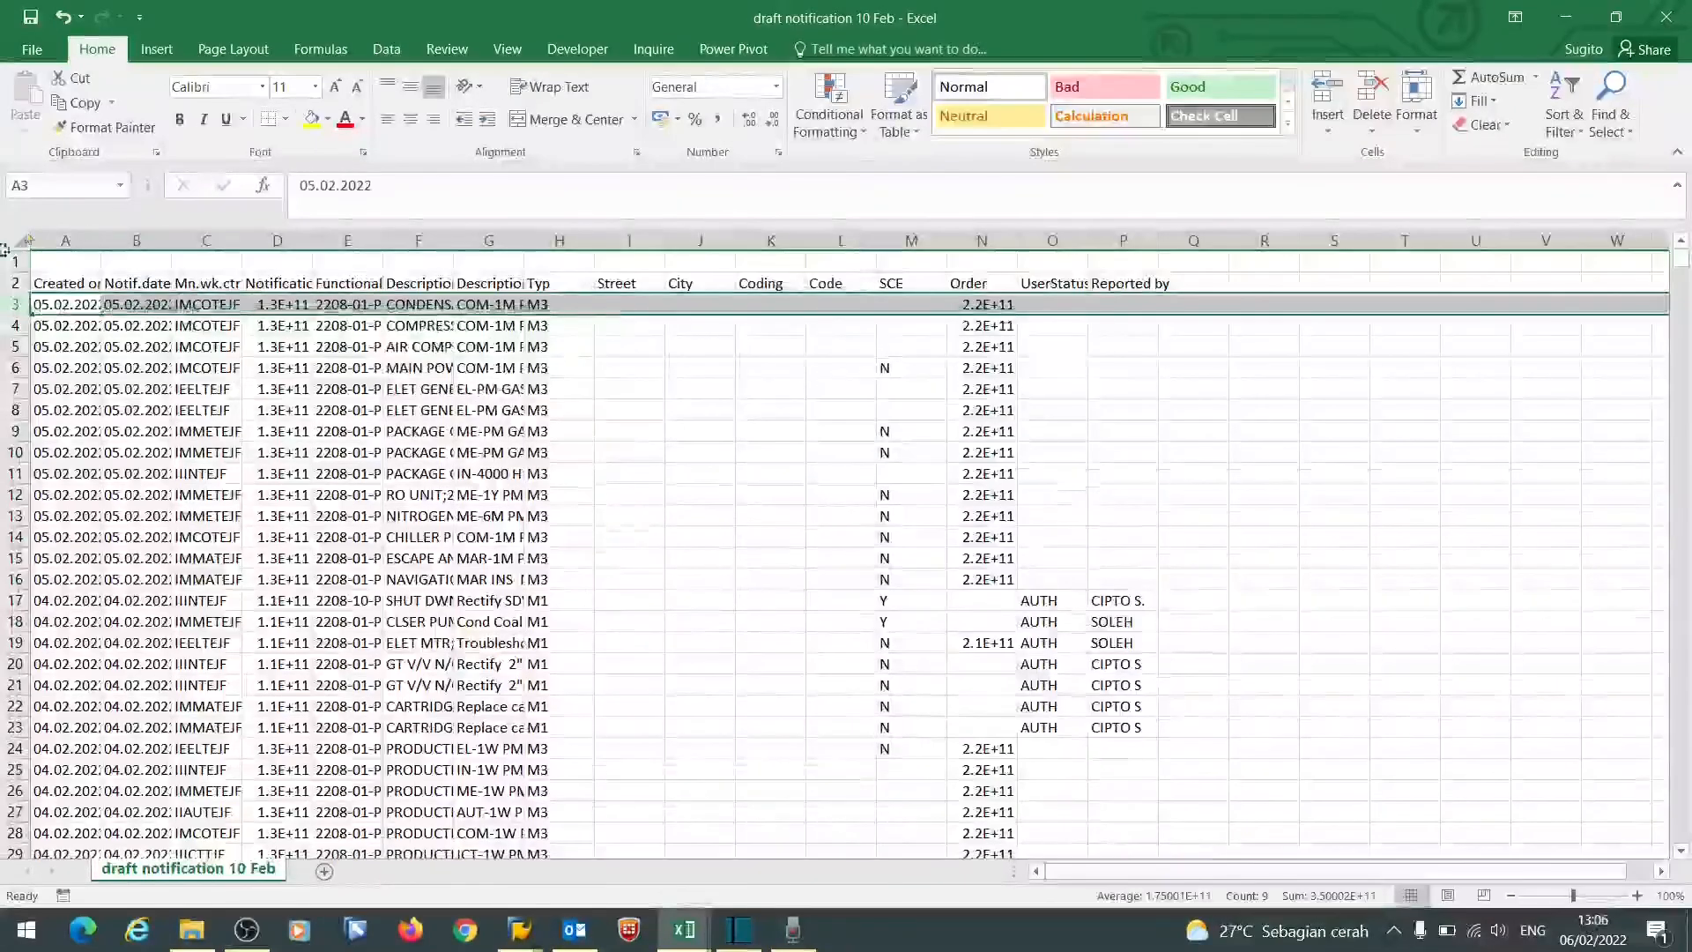
click(16, 262)
right_click(646, 262)
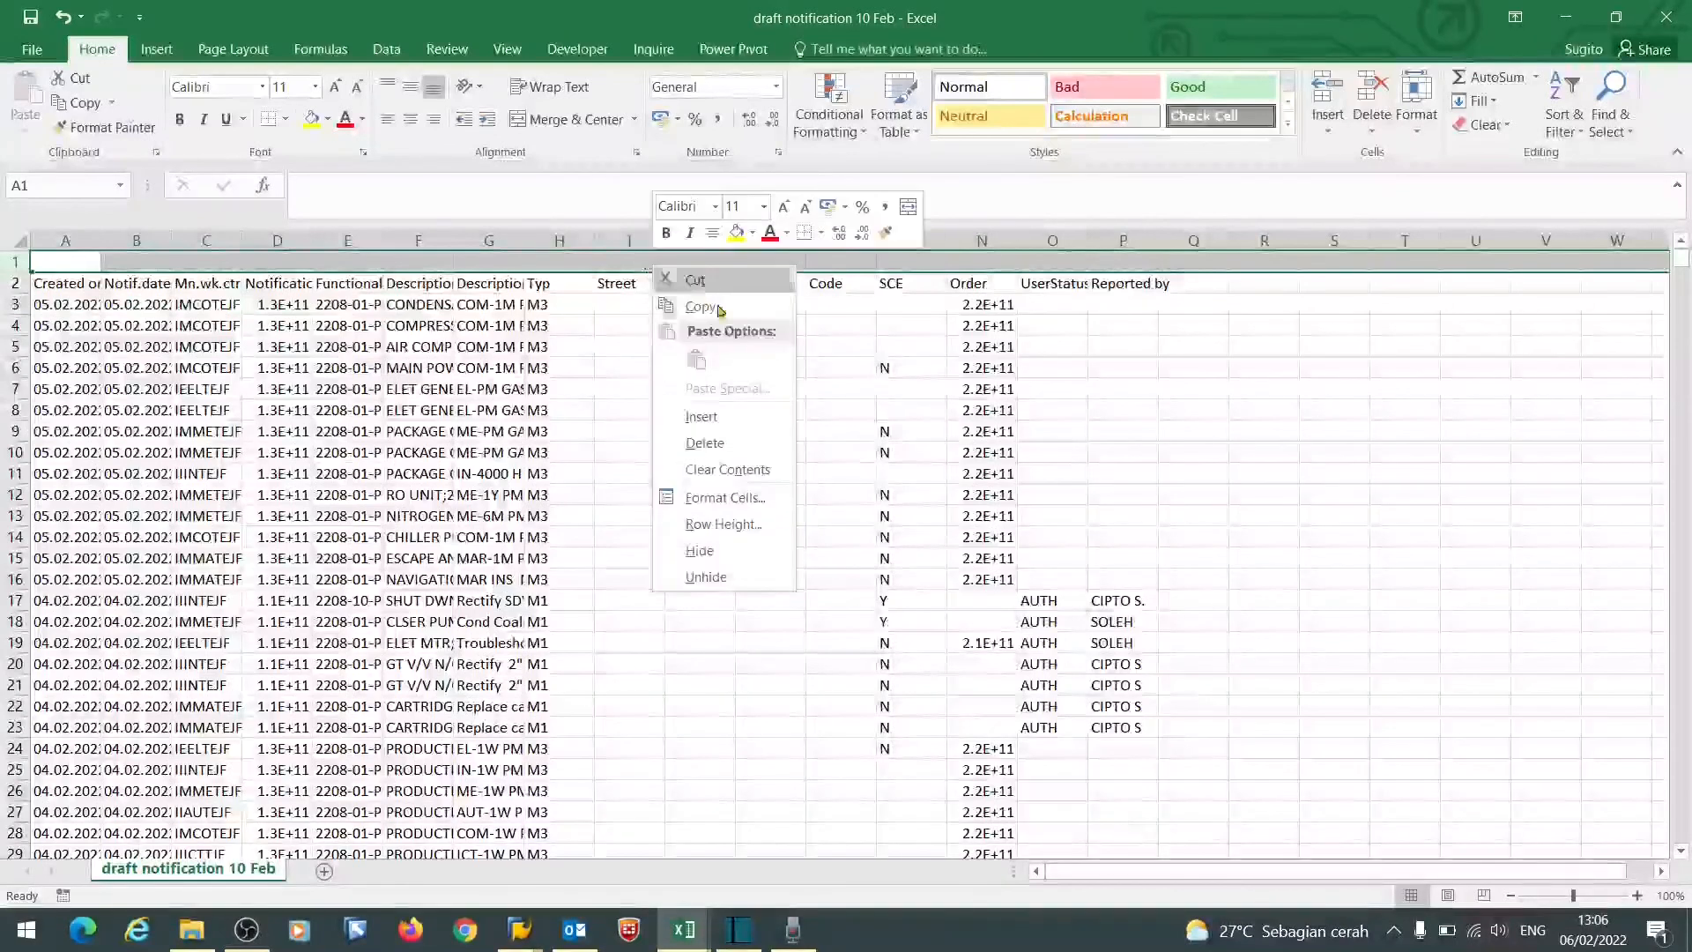
click(697, 443)
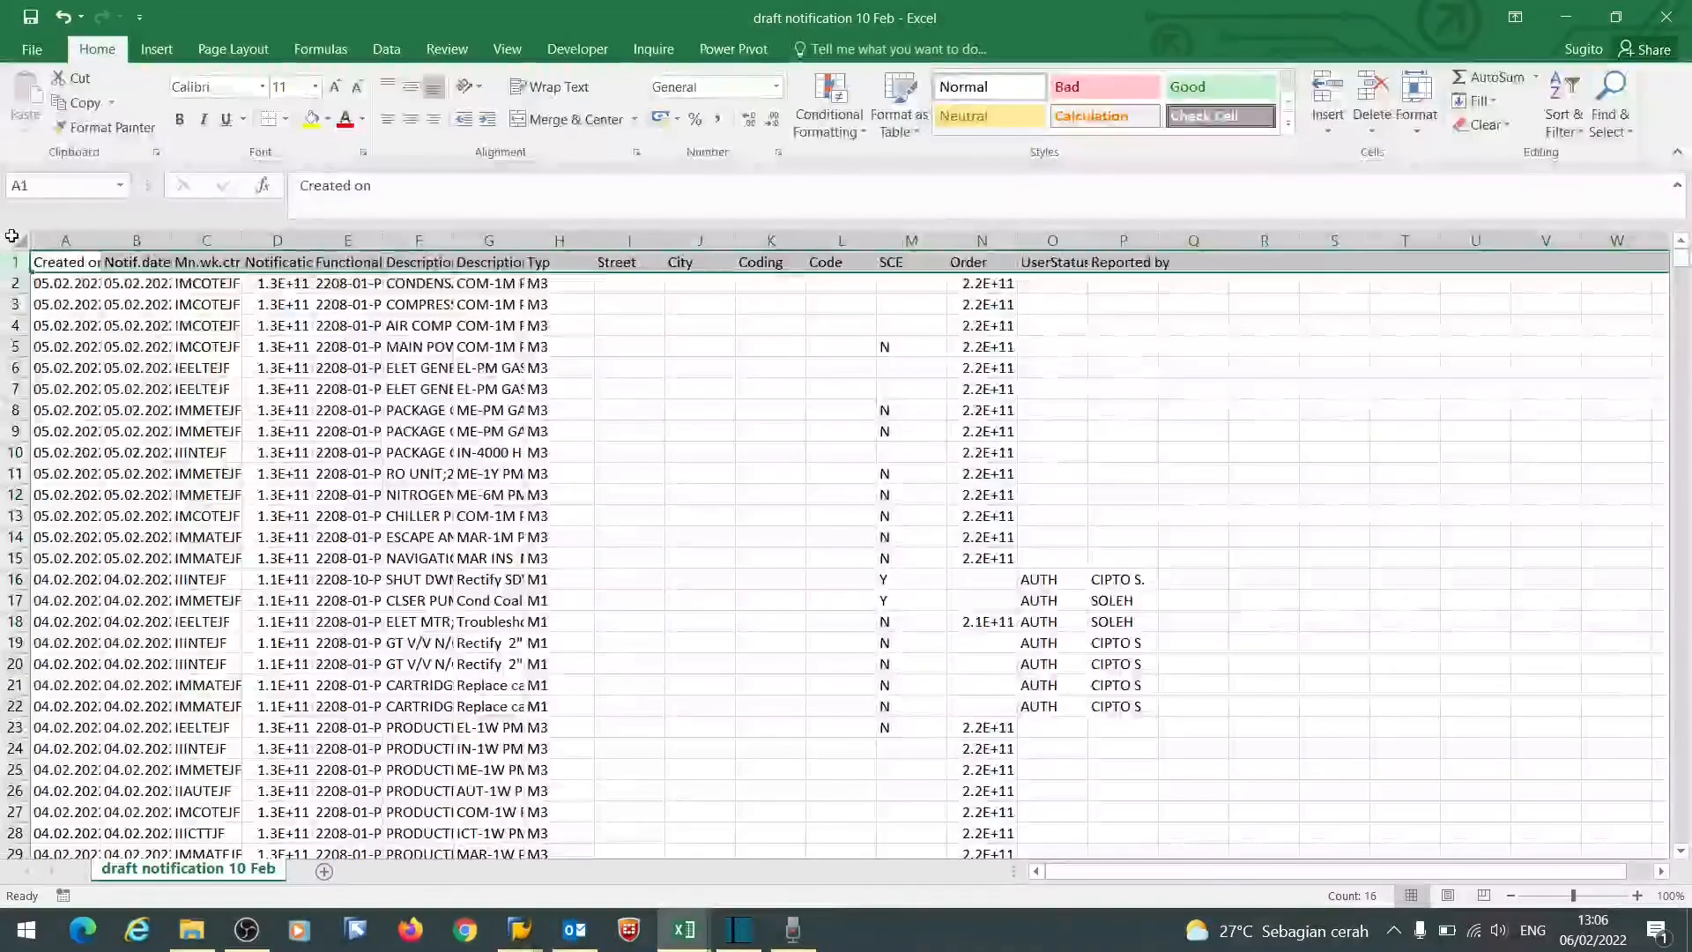
- Autofit all columns of the sheet to their contents and widen the Notification column slightly
key(ctrl+a)
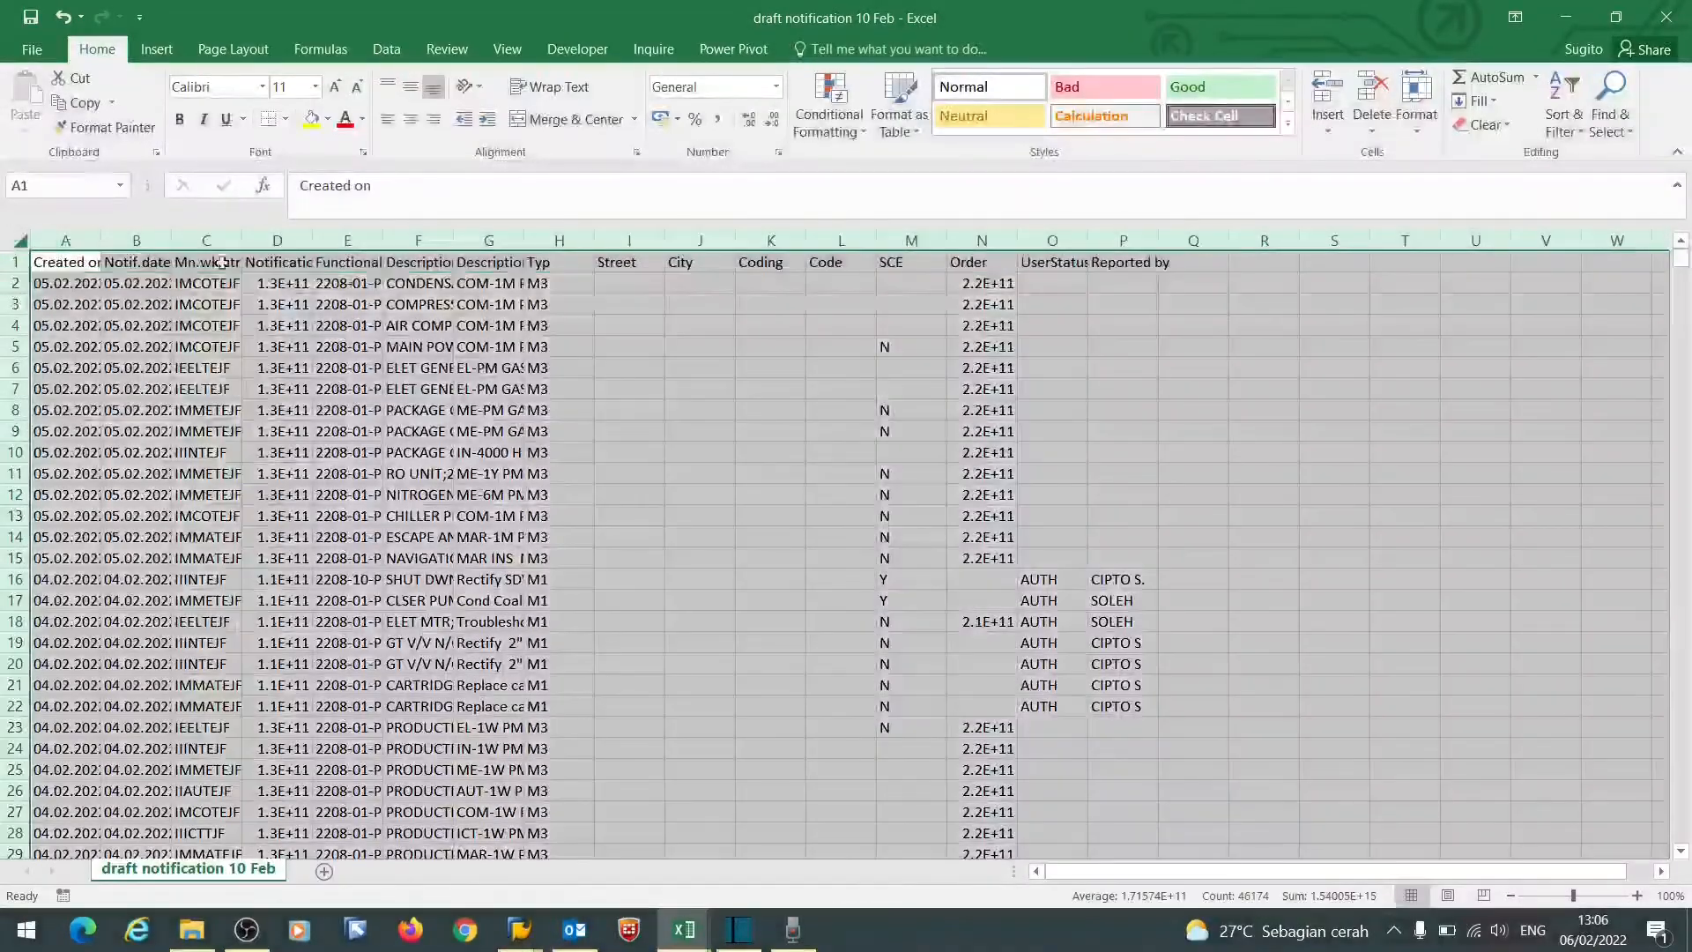
double_click(380, 243)
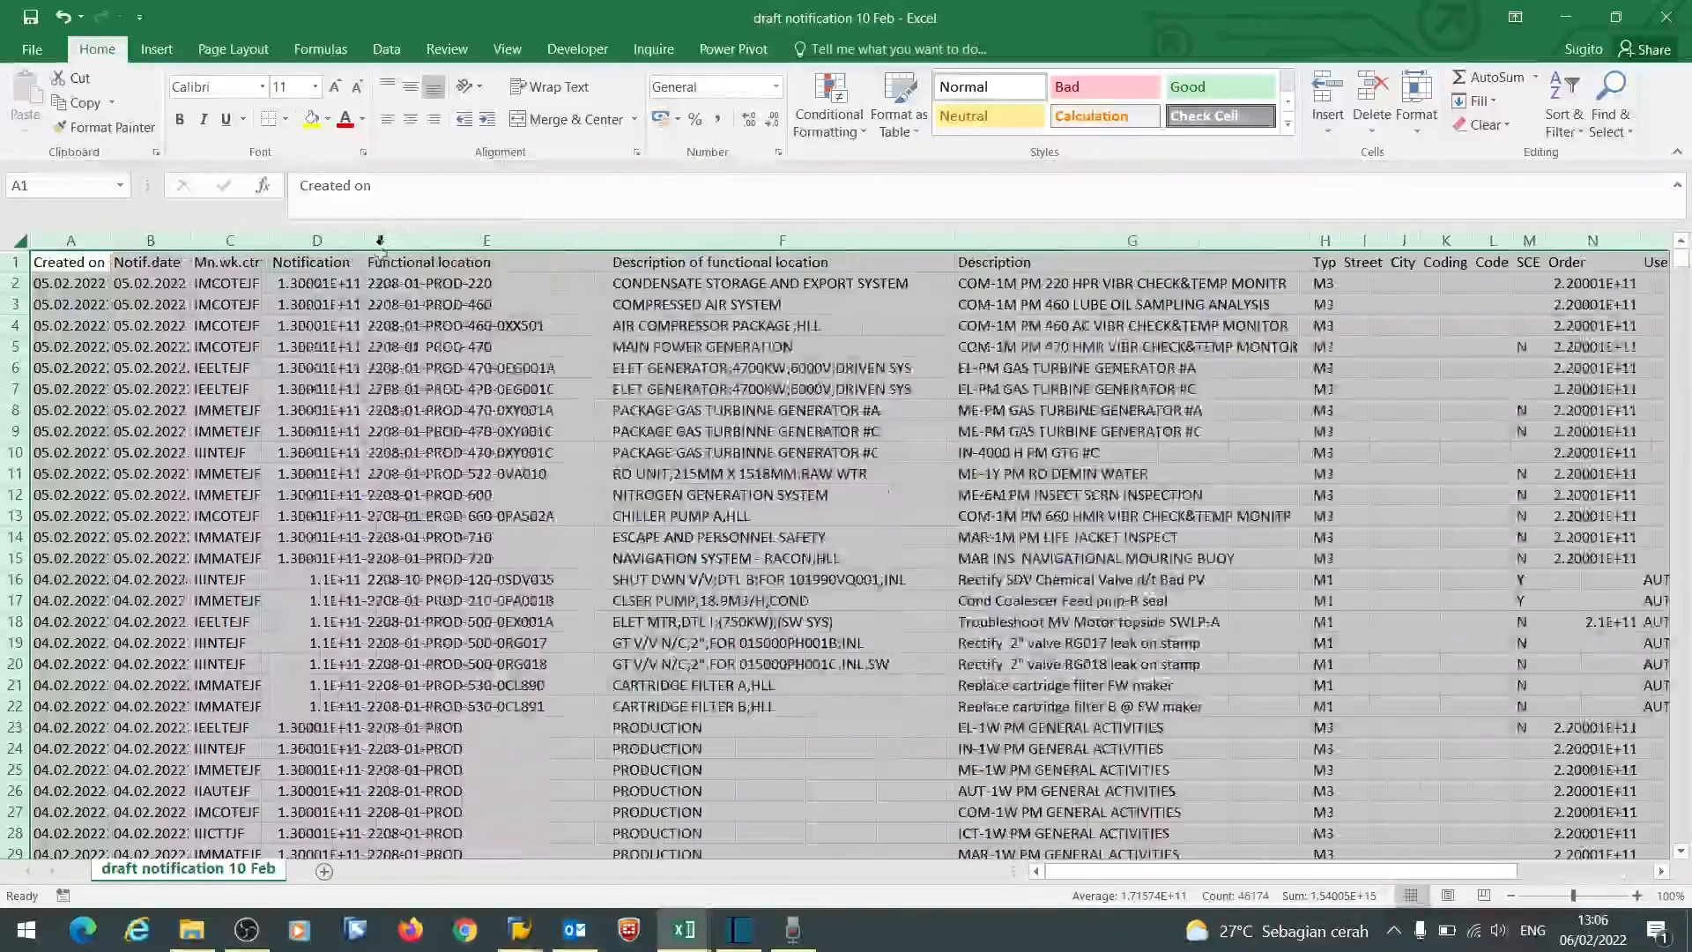
click(403, 393)
drag(313, 262, 390, 244)
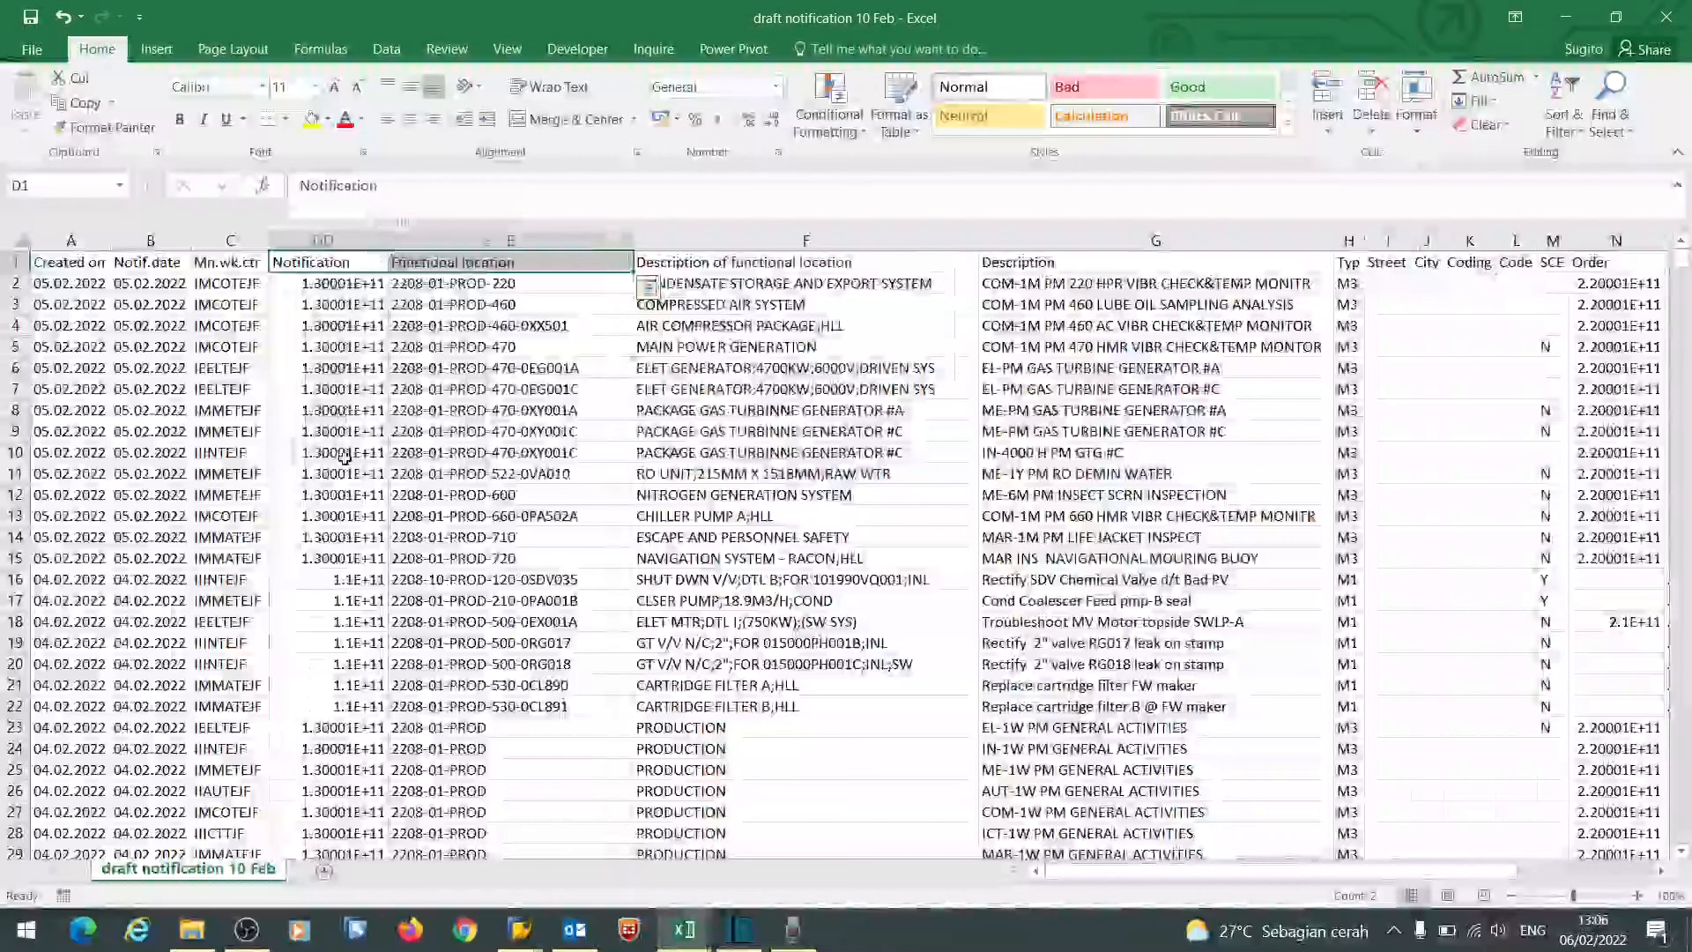
- Format the Notification column as Number with 0 decimal places
click(353, 240)
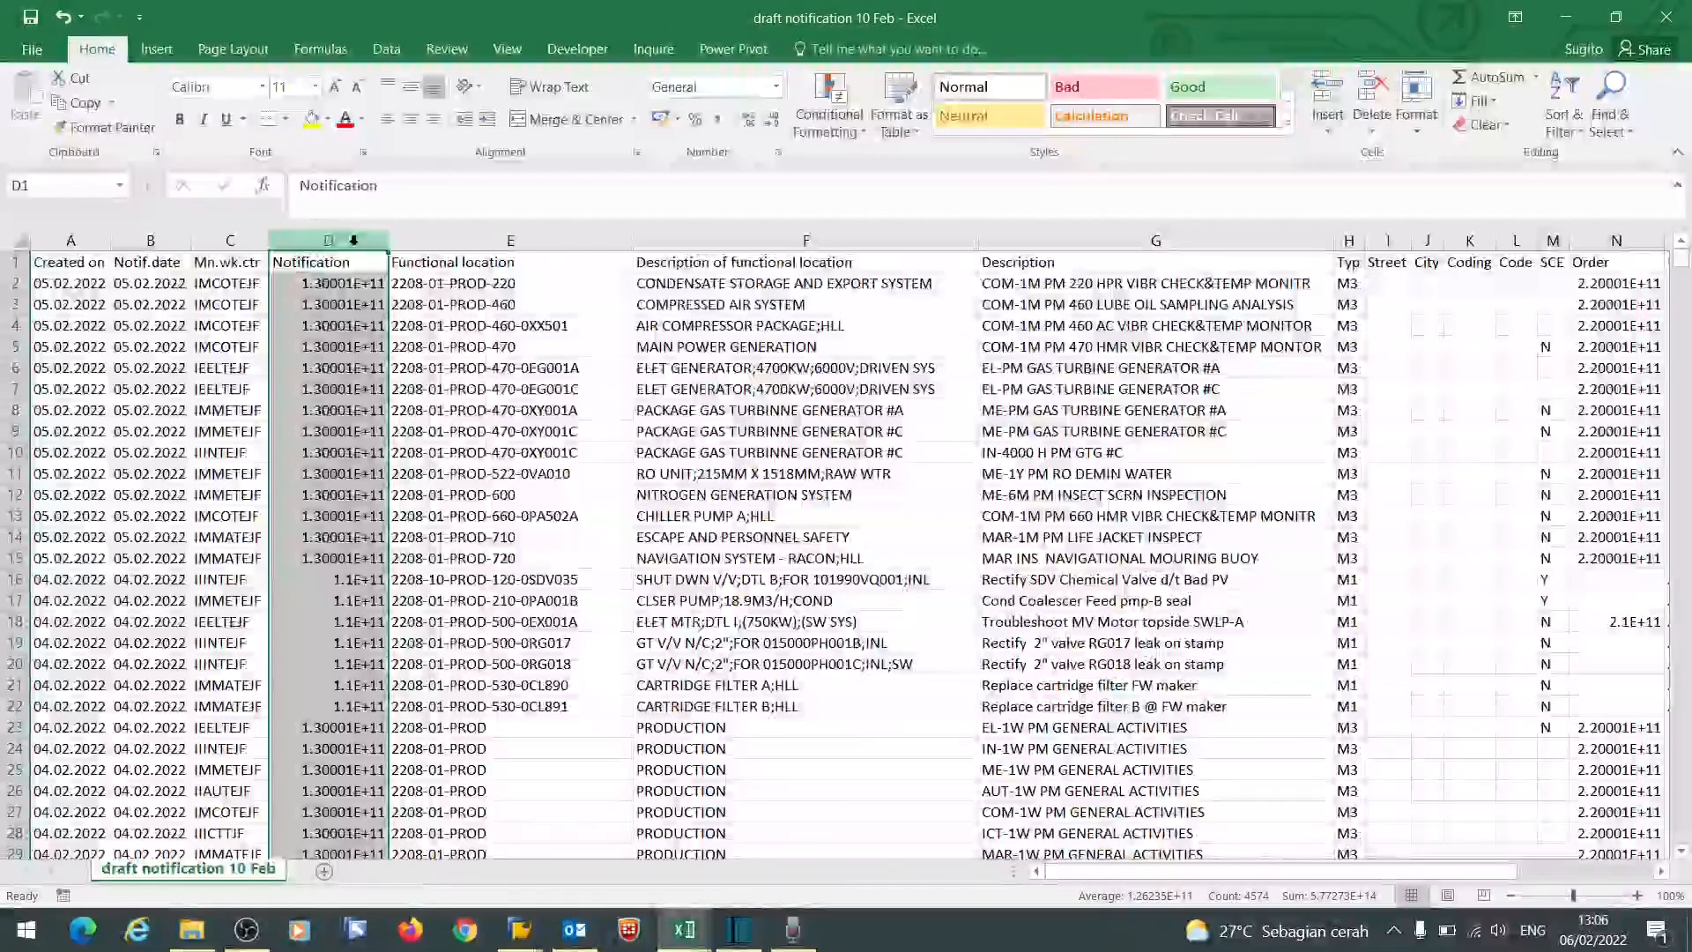
click(1417, 115)
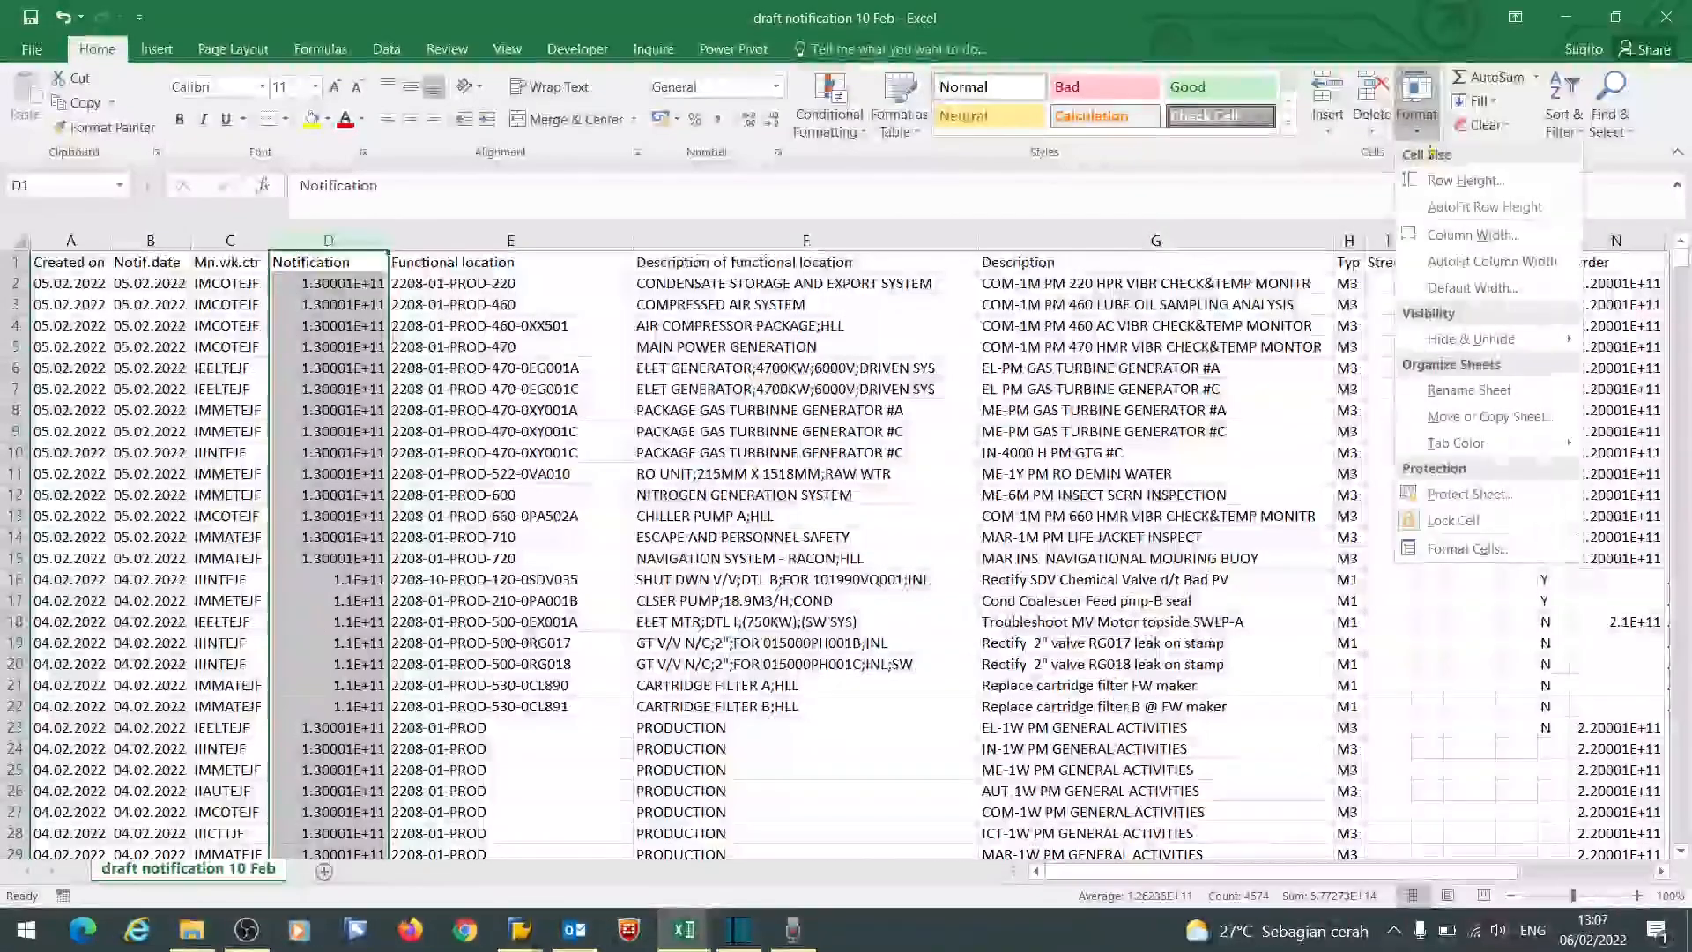
click(1481, 548)
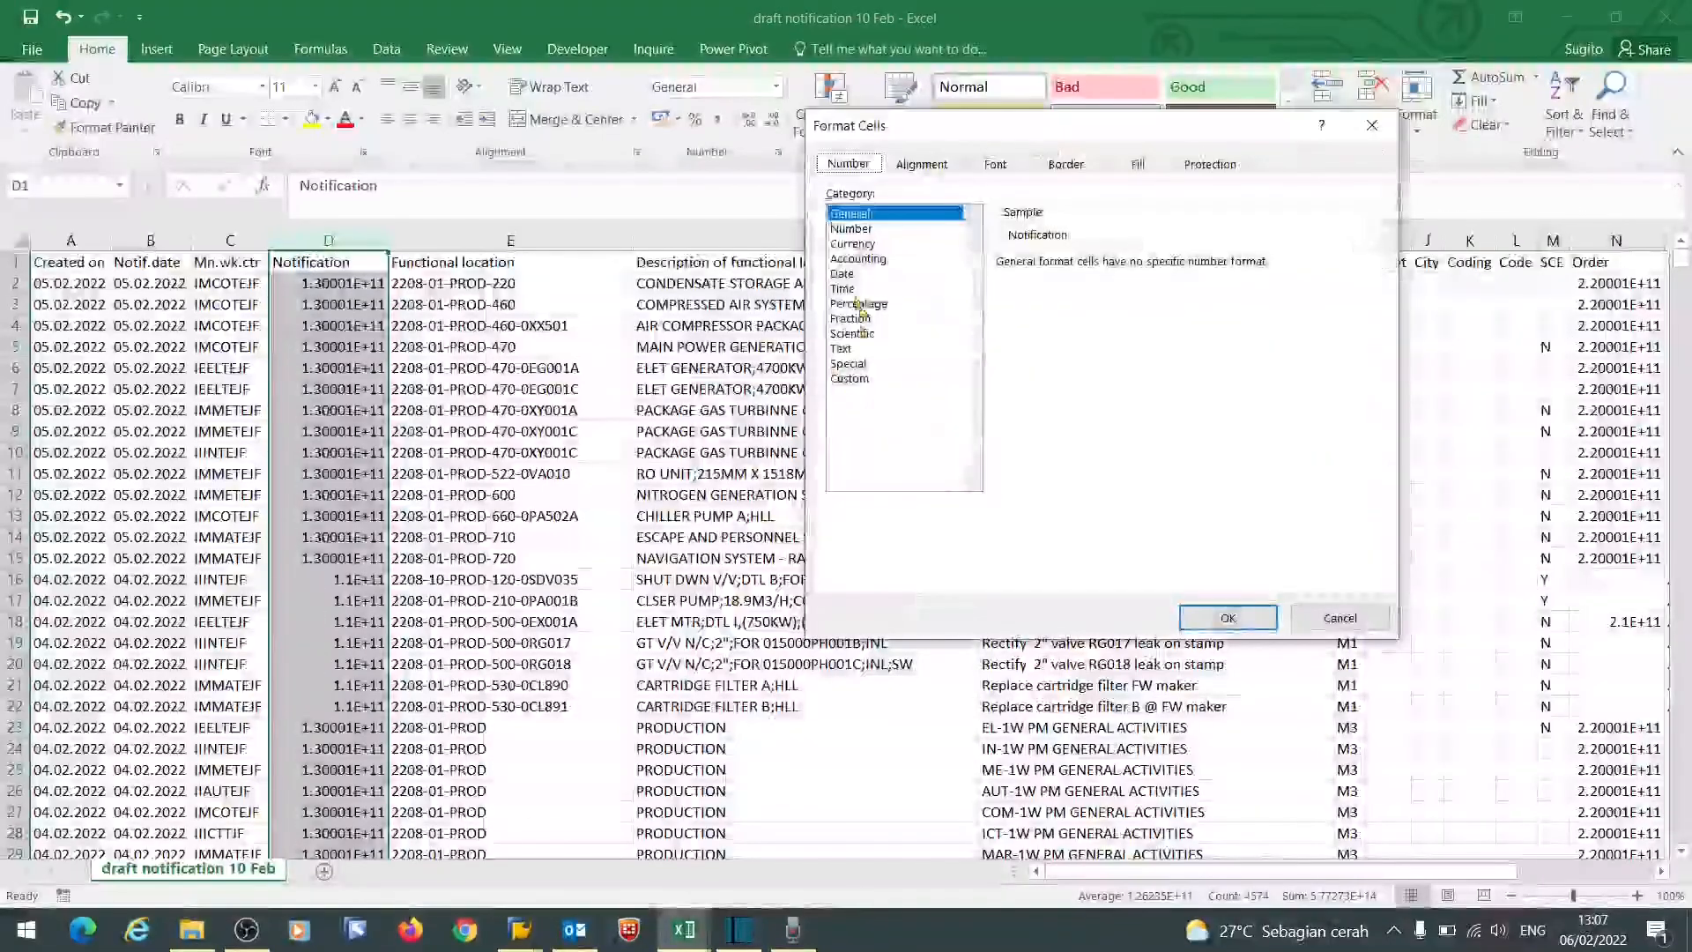
click(851, 229)
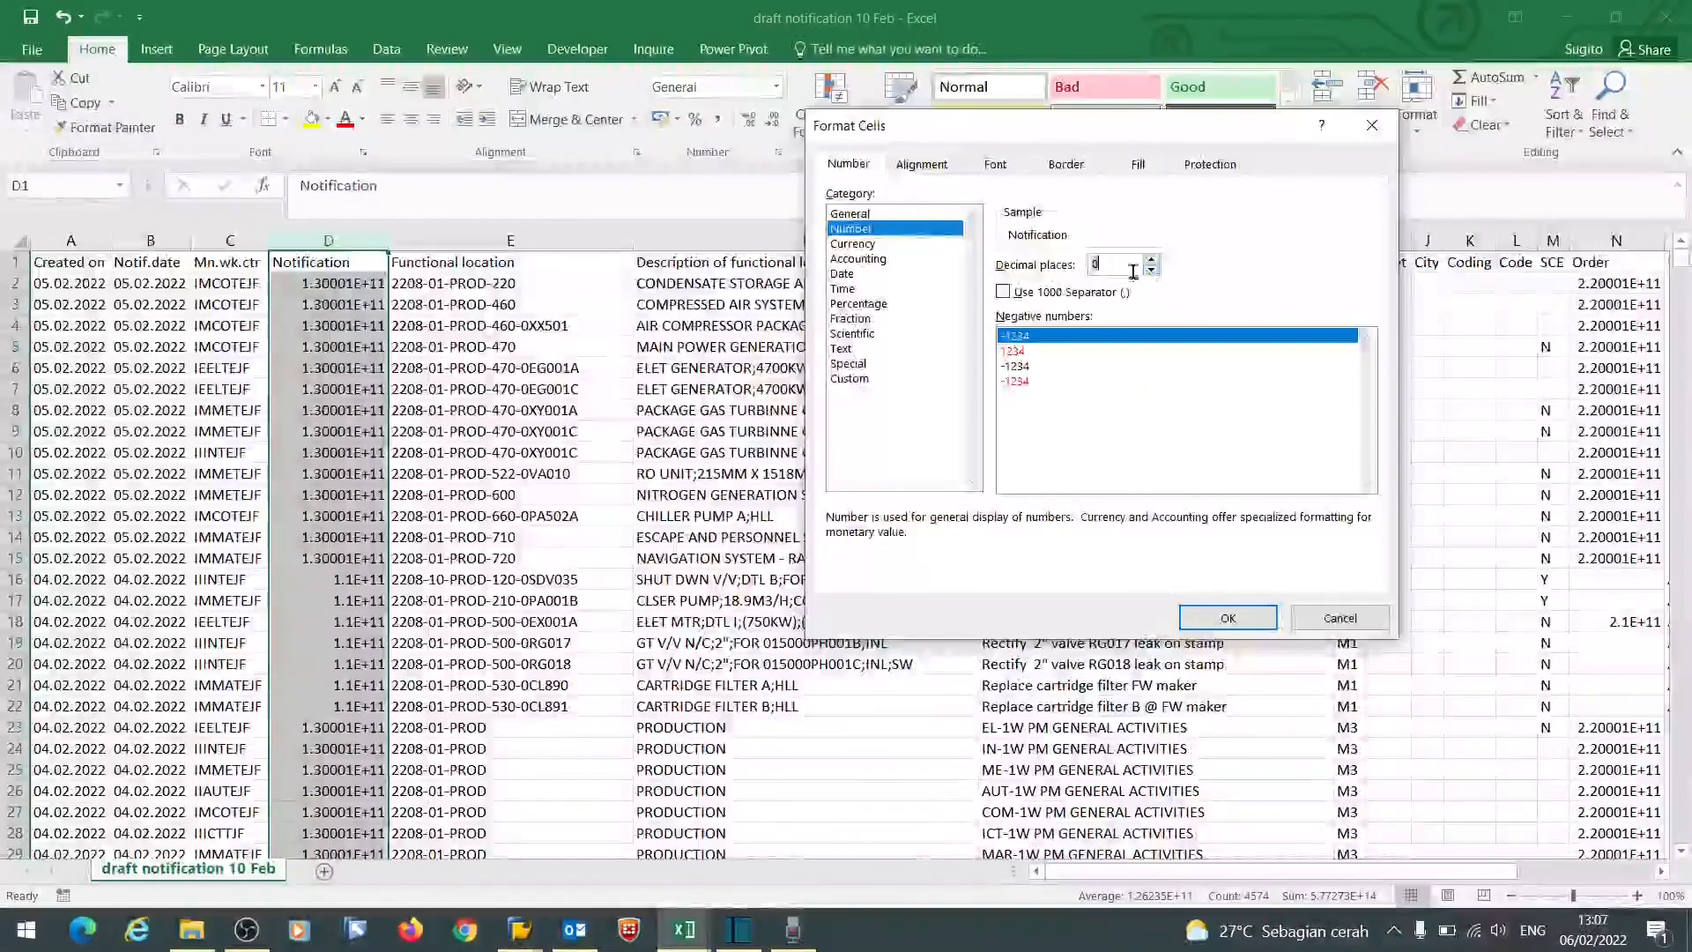
click(1228, 618)
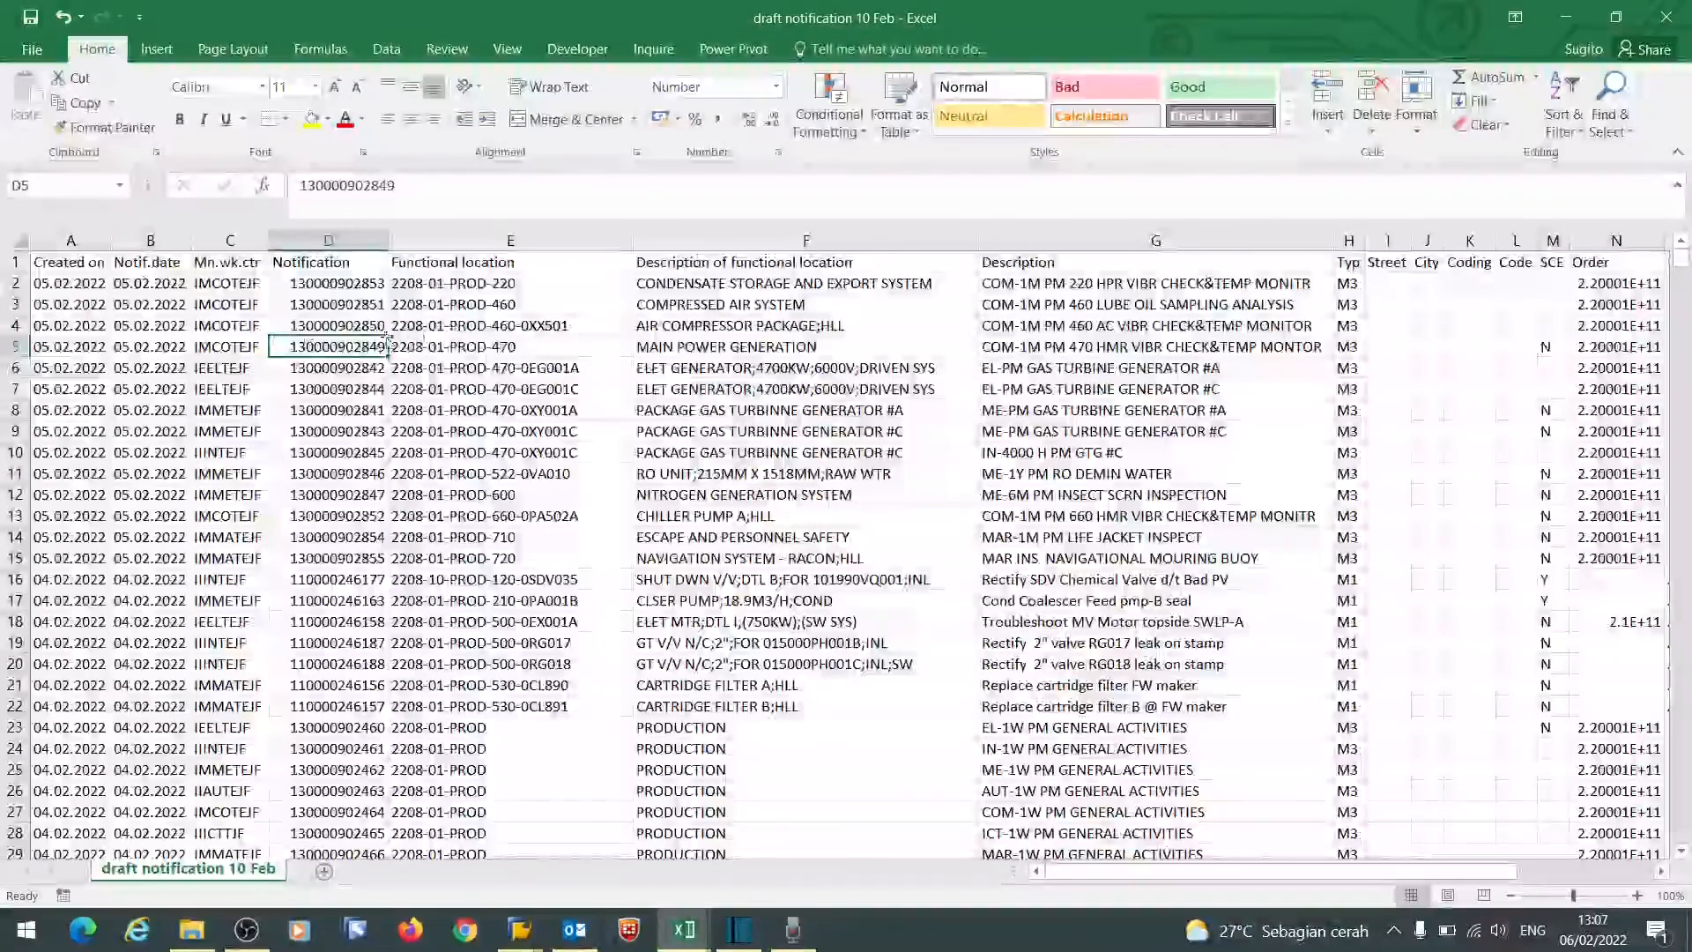
- Widen the Created on column slightly and convert its text to DMY dates with Text to Columns
drag(111, 241, 124, 240)
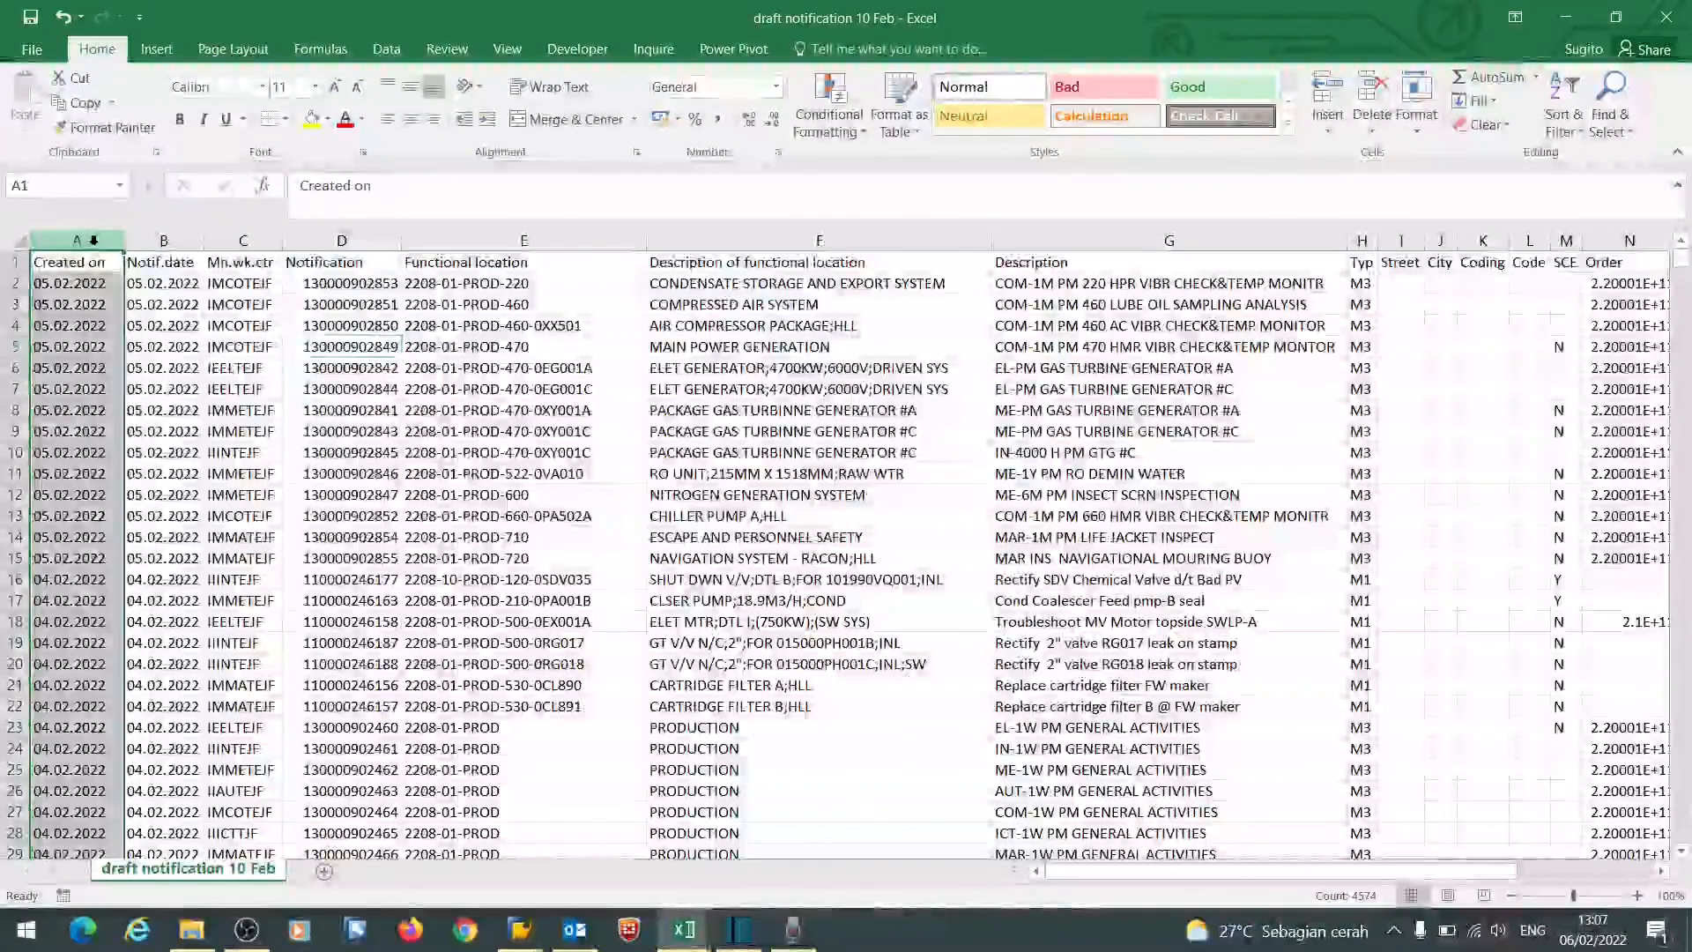
scroll(563, 63, down, 4)
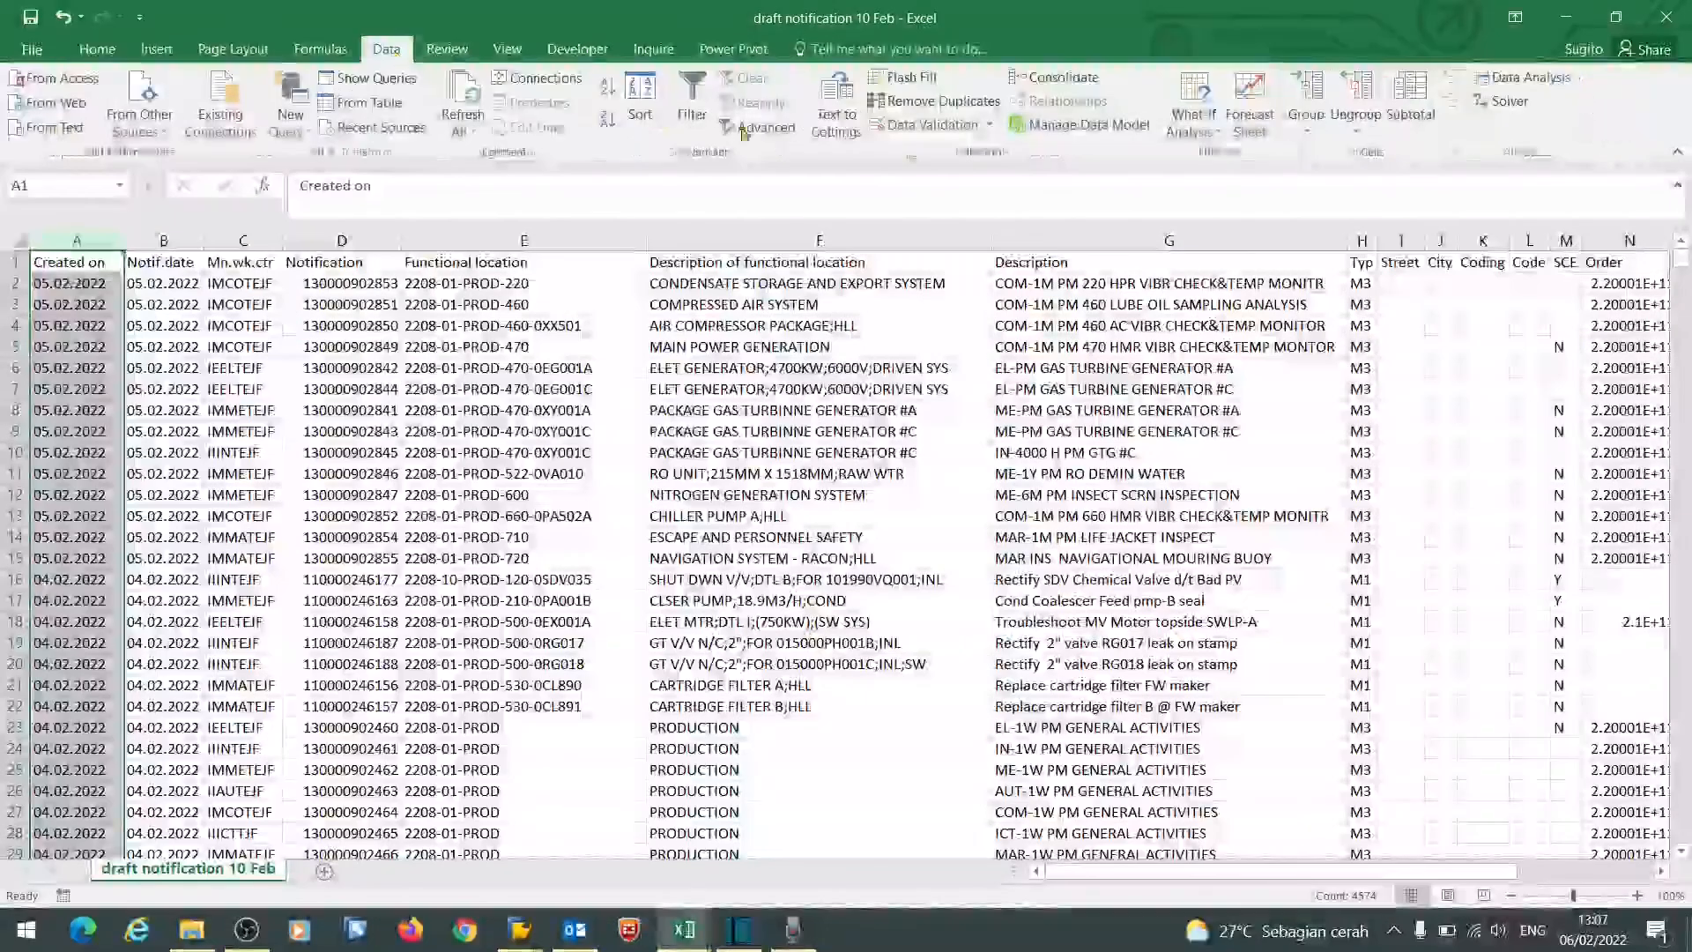
click(824, 111)
click(1263, 590)
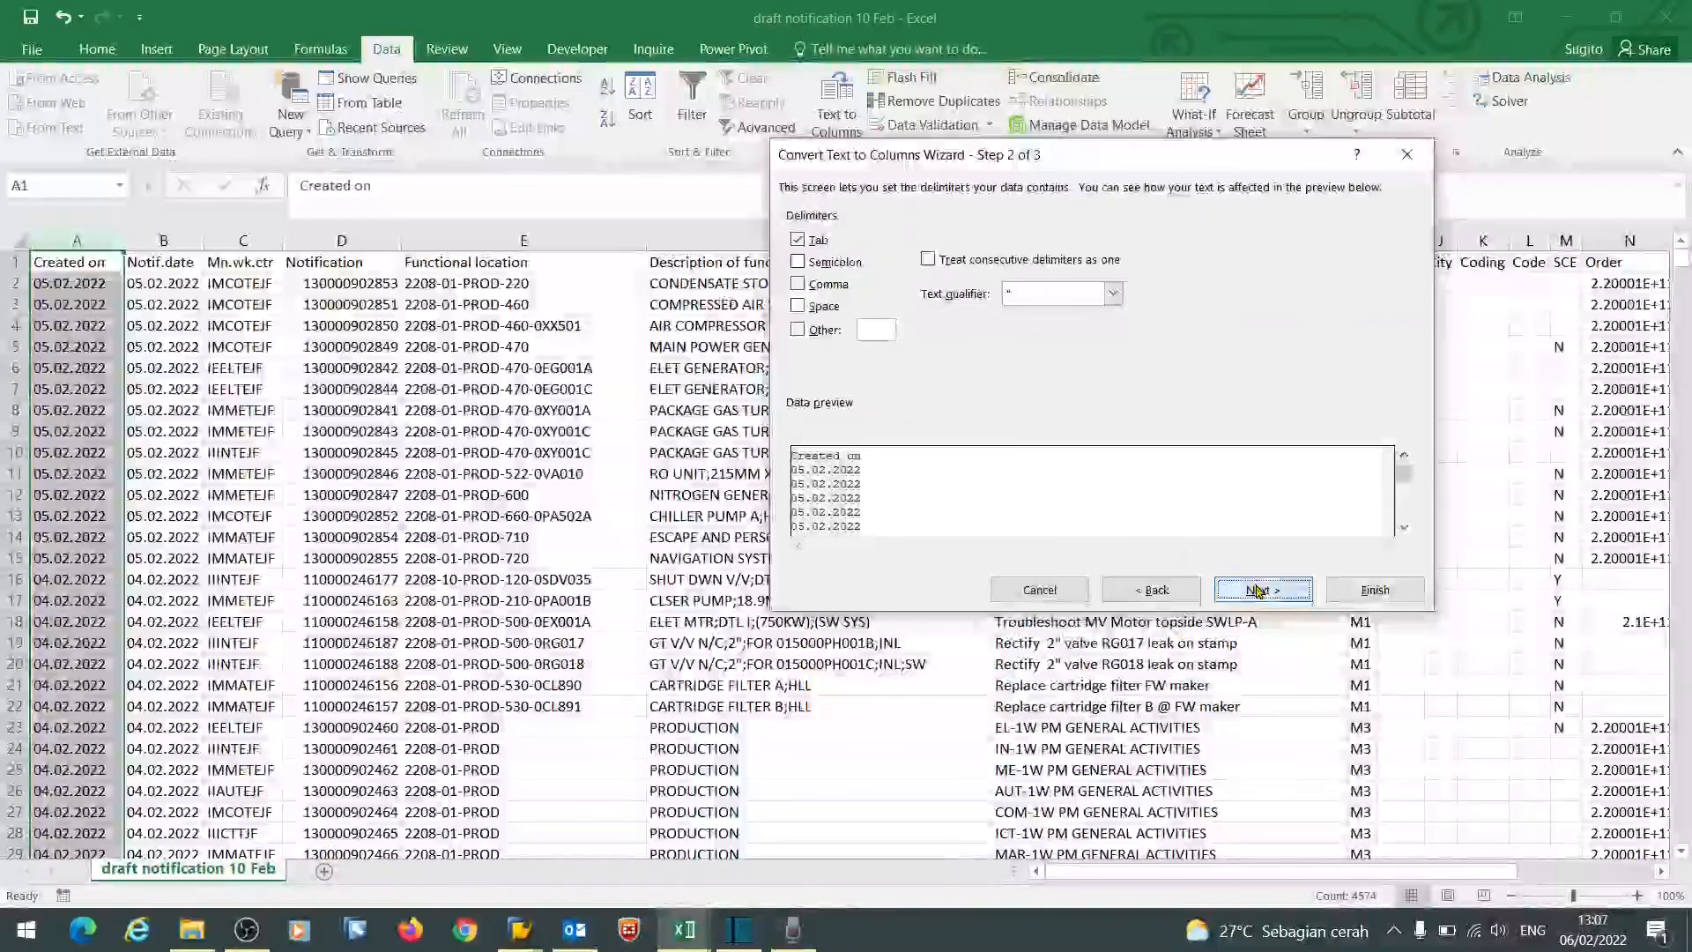
click(1263, 589)
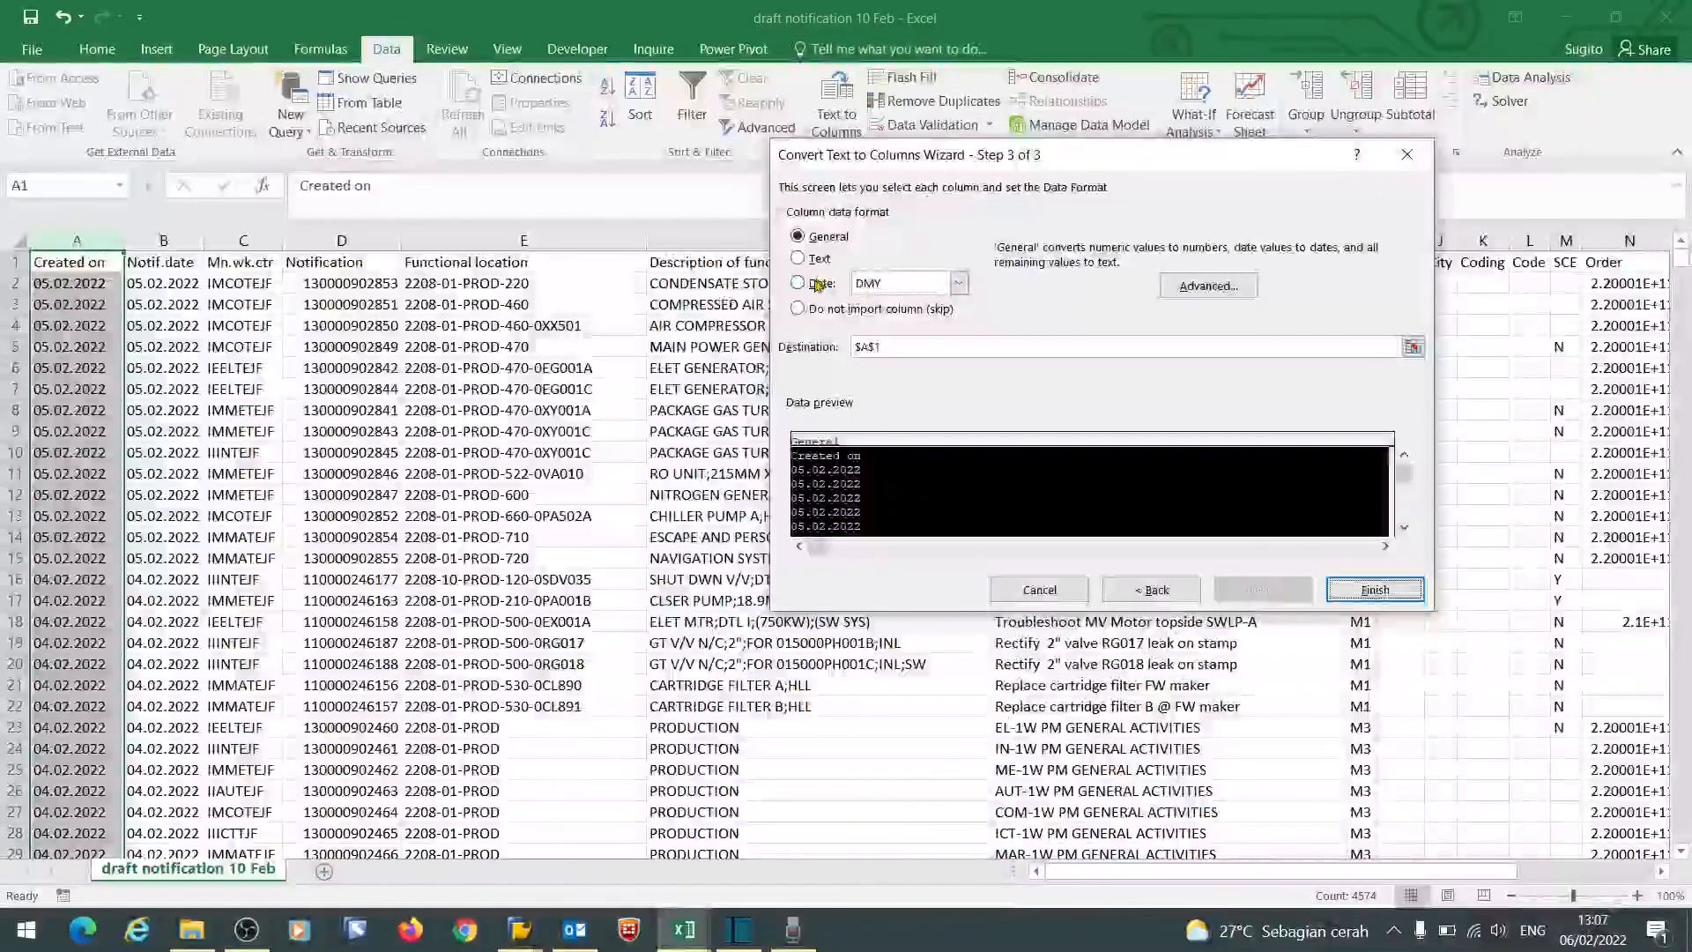
click(1331, 591)
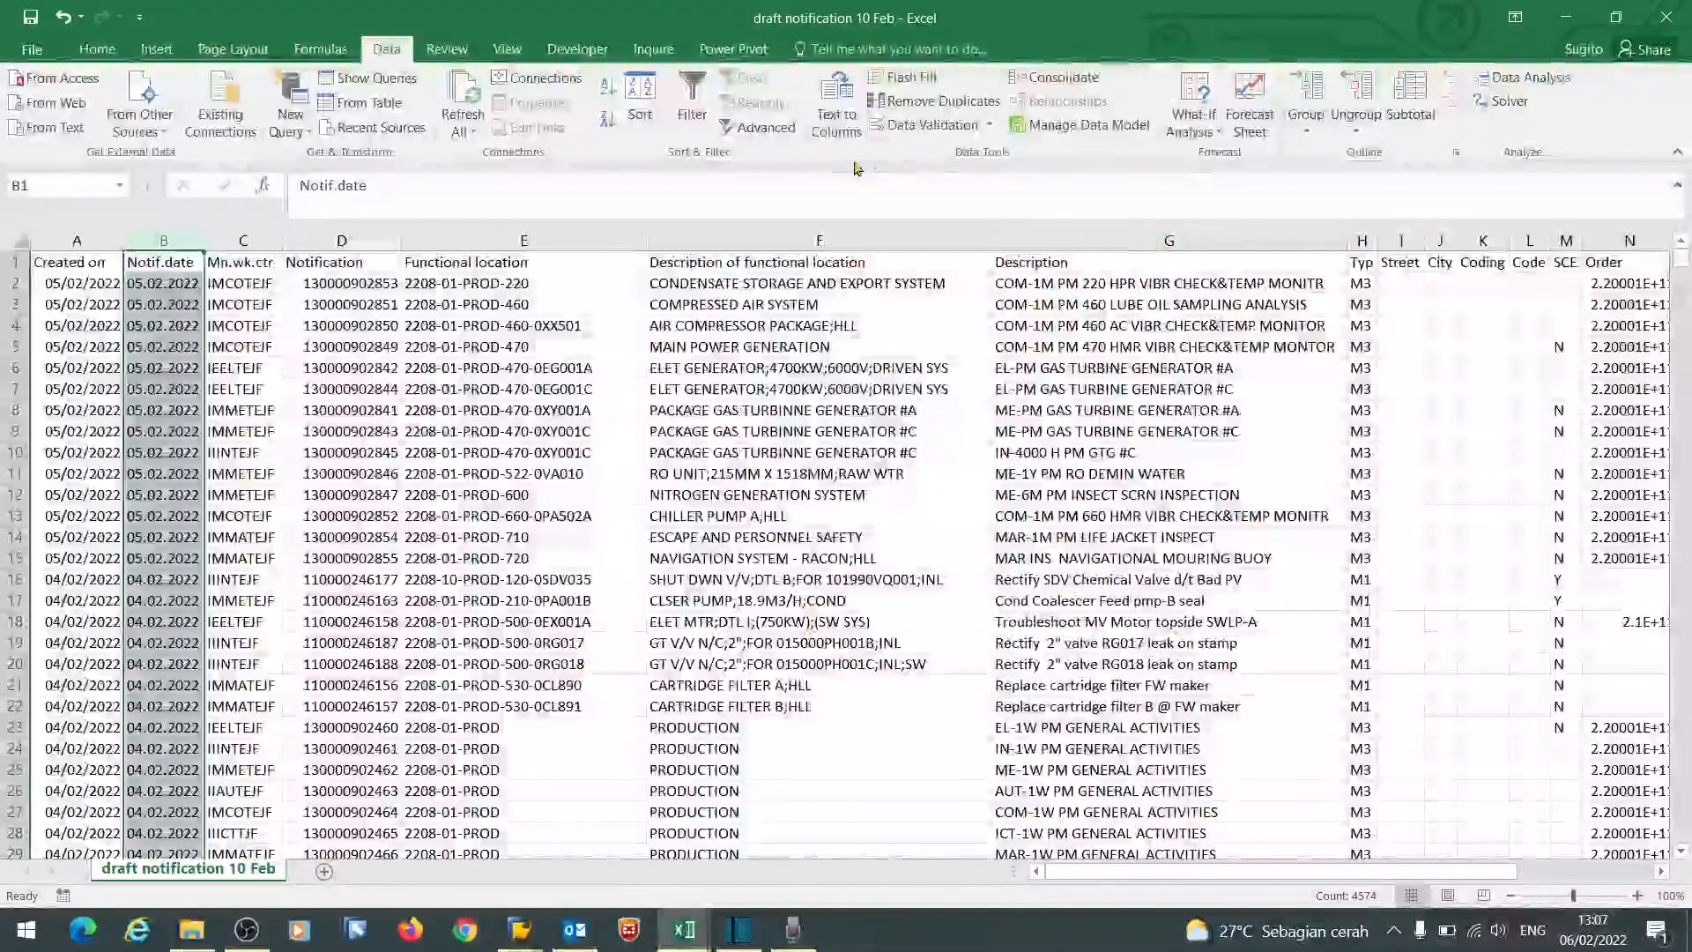
- Convert the Notif.date column to DMY dates with Text to Columns and autofit its width
click(838, 123)
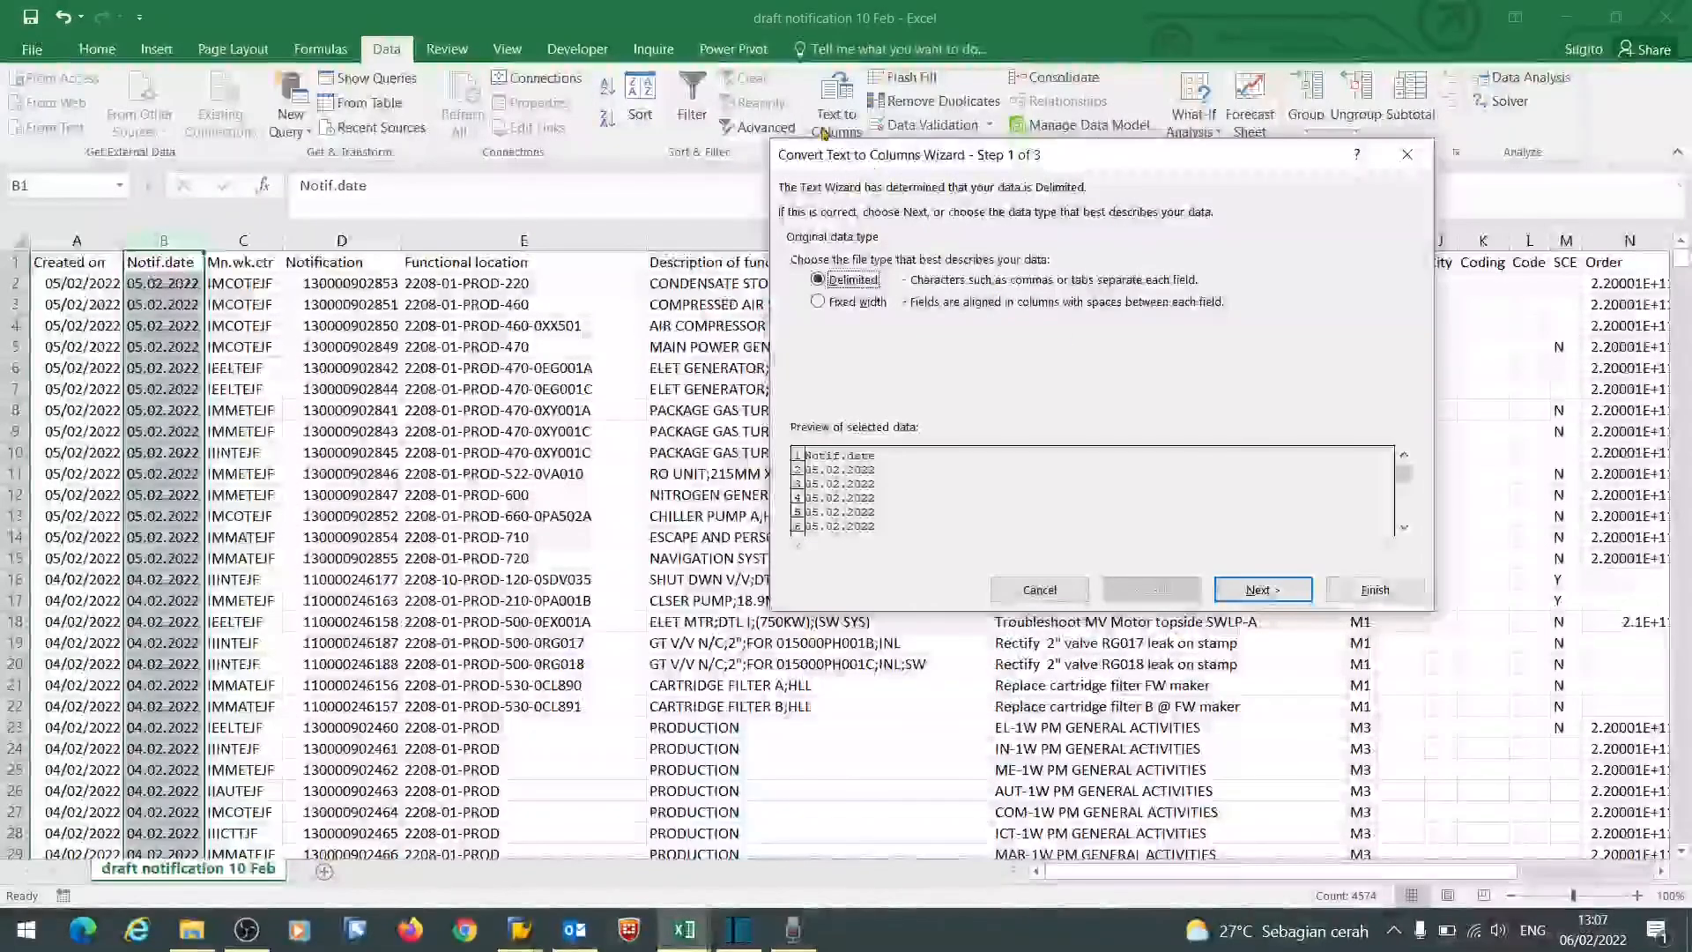
click(1362, 590)
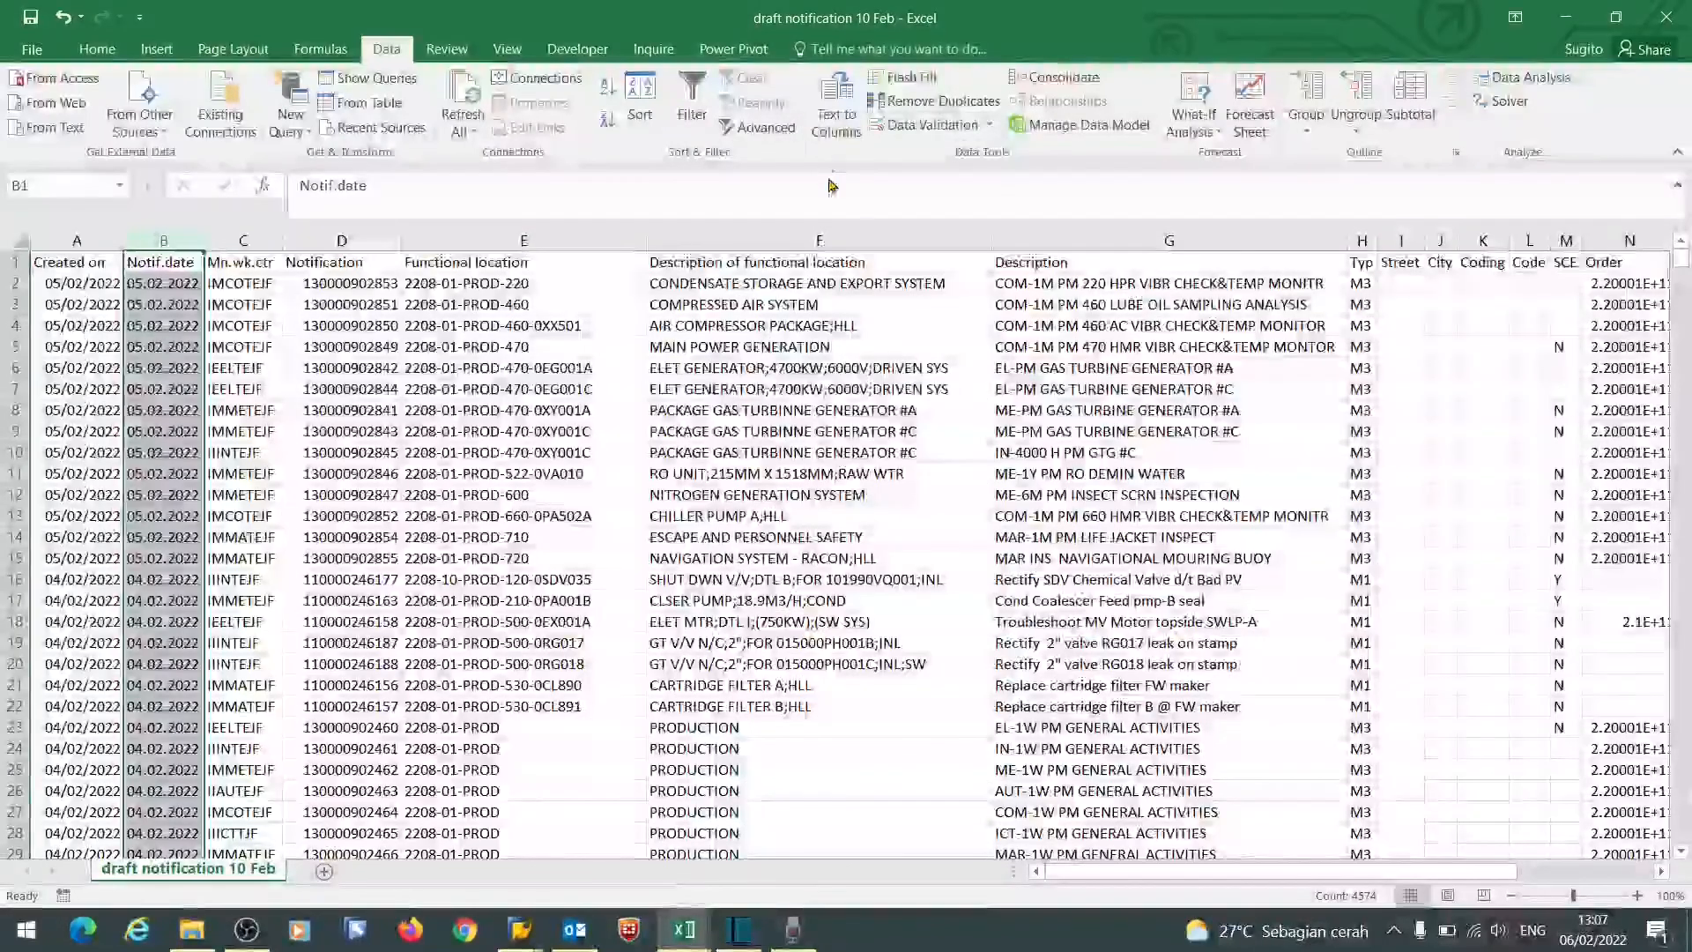
click(836, 113)
click(1252, 589)
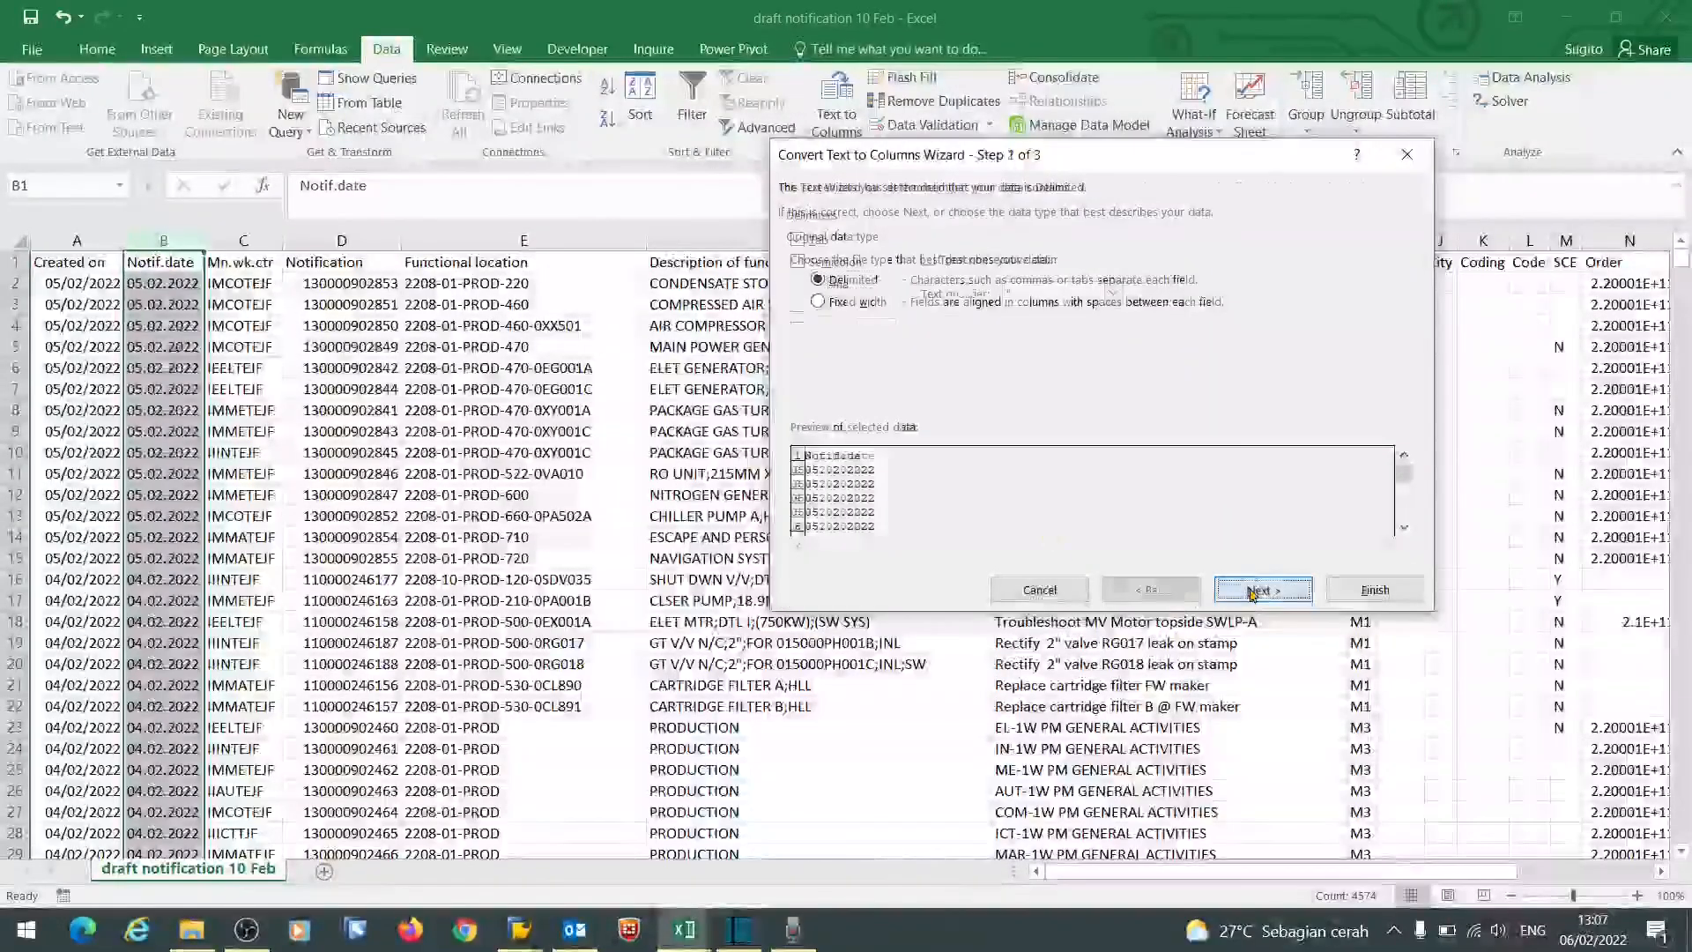
click(1259, 589)
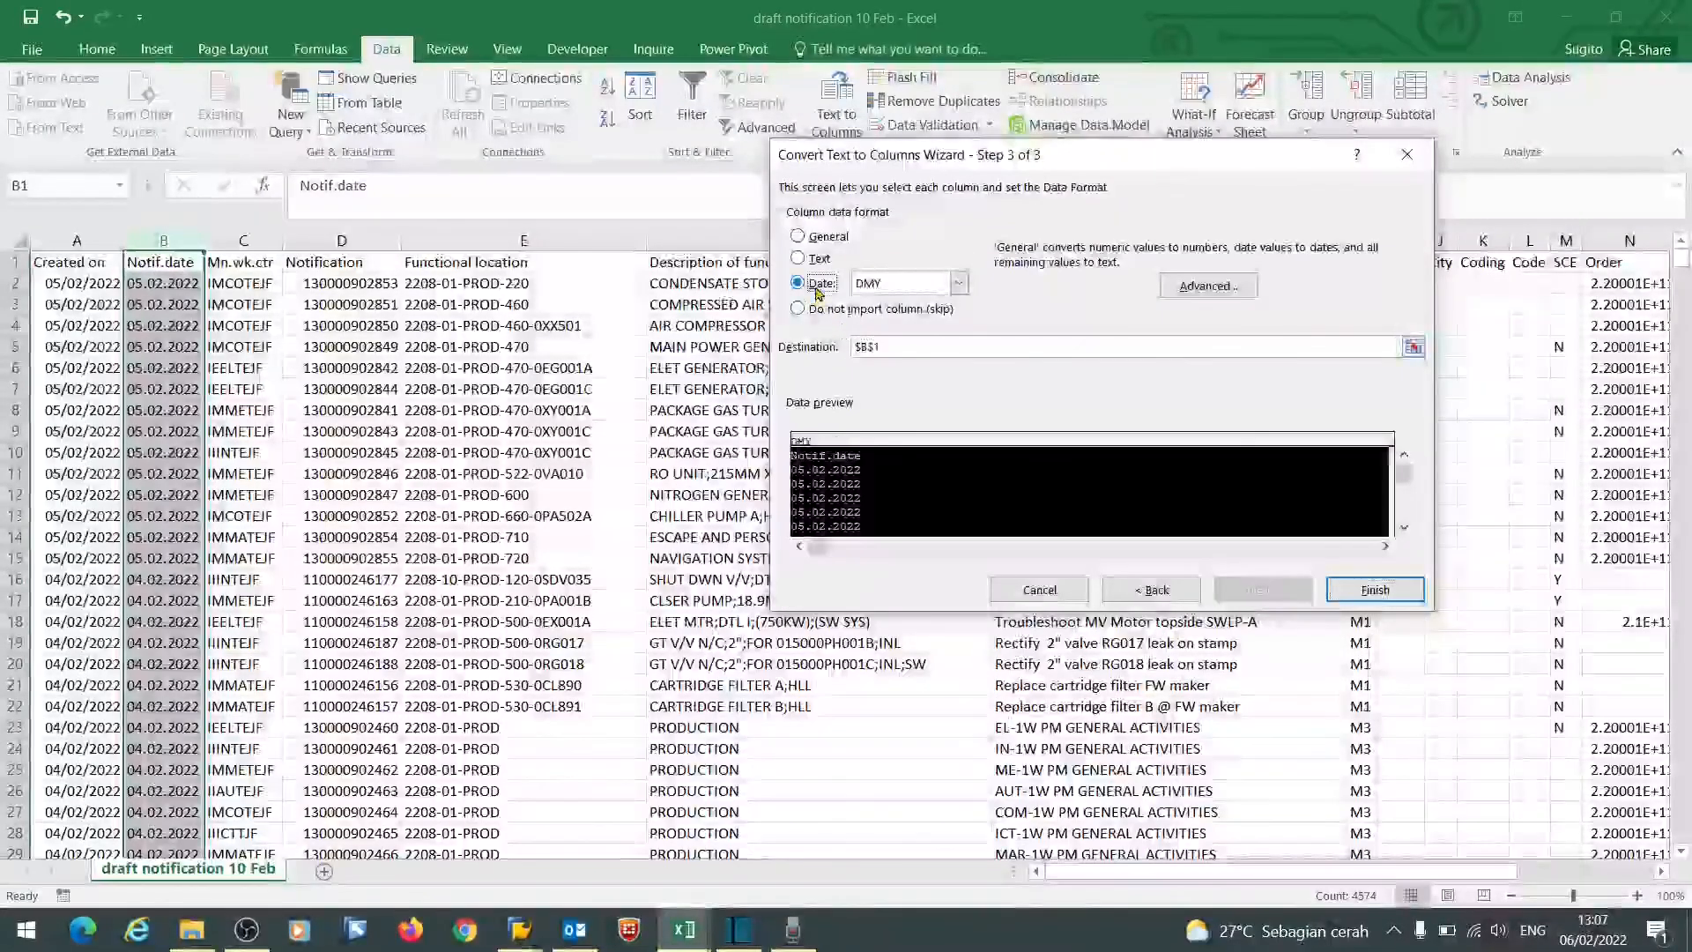
click(1357, 585)
click(251, 389)
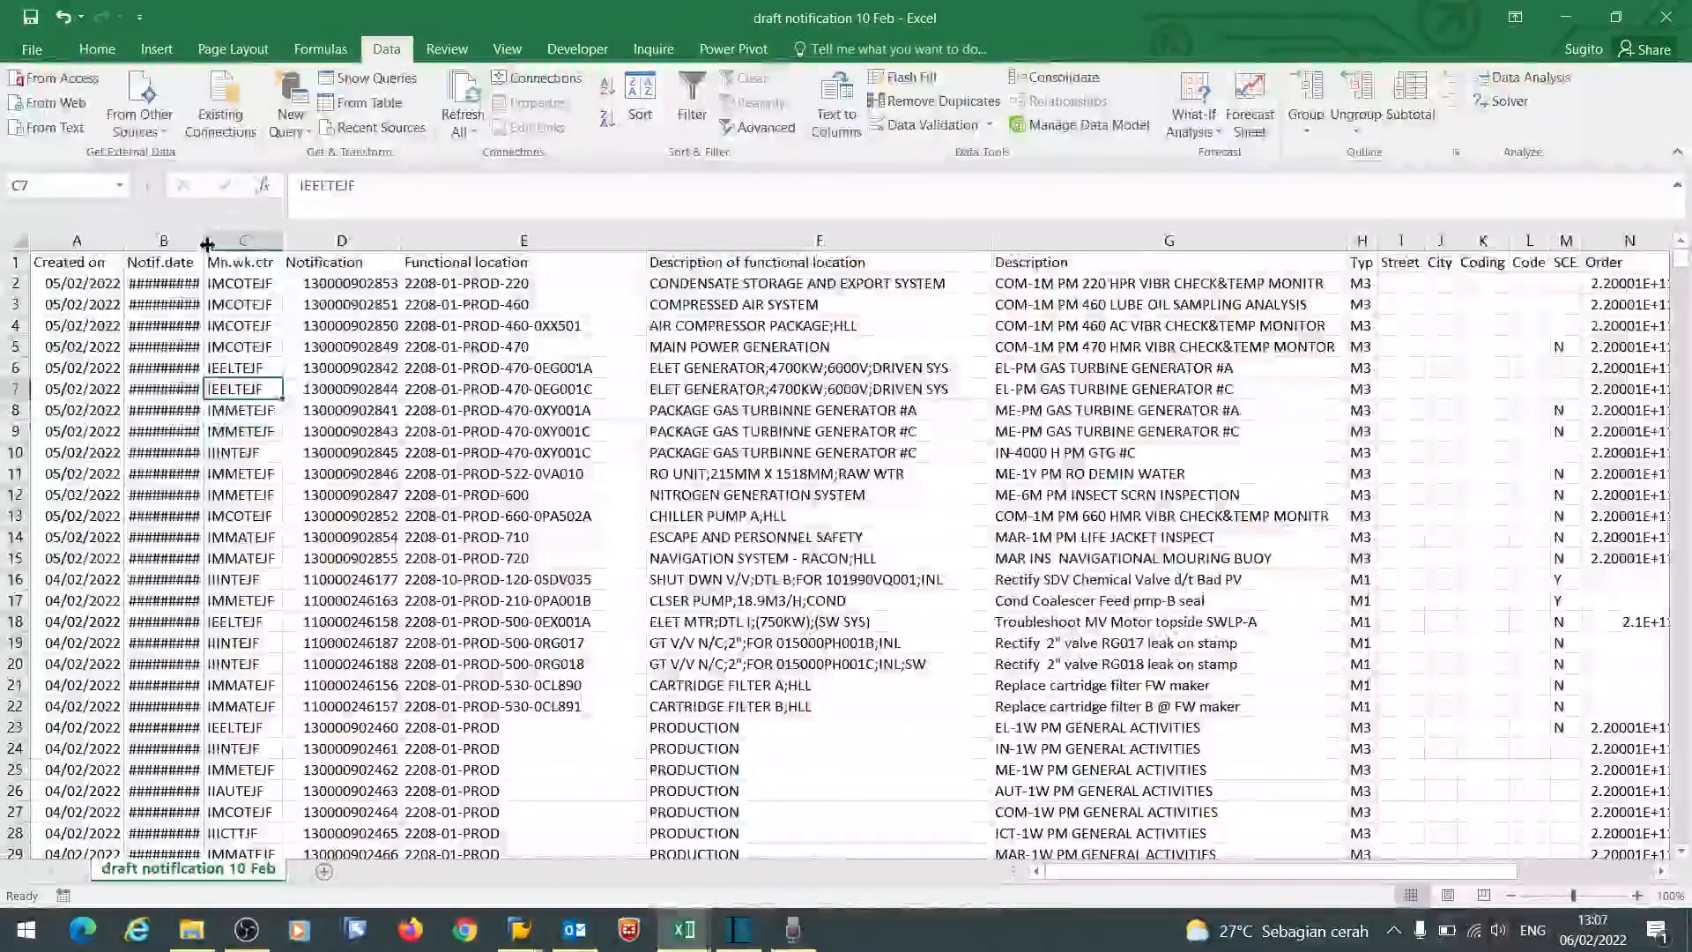
double_click(207, 244)
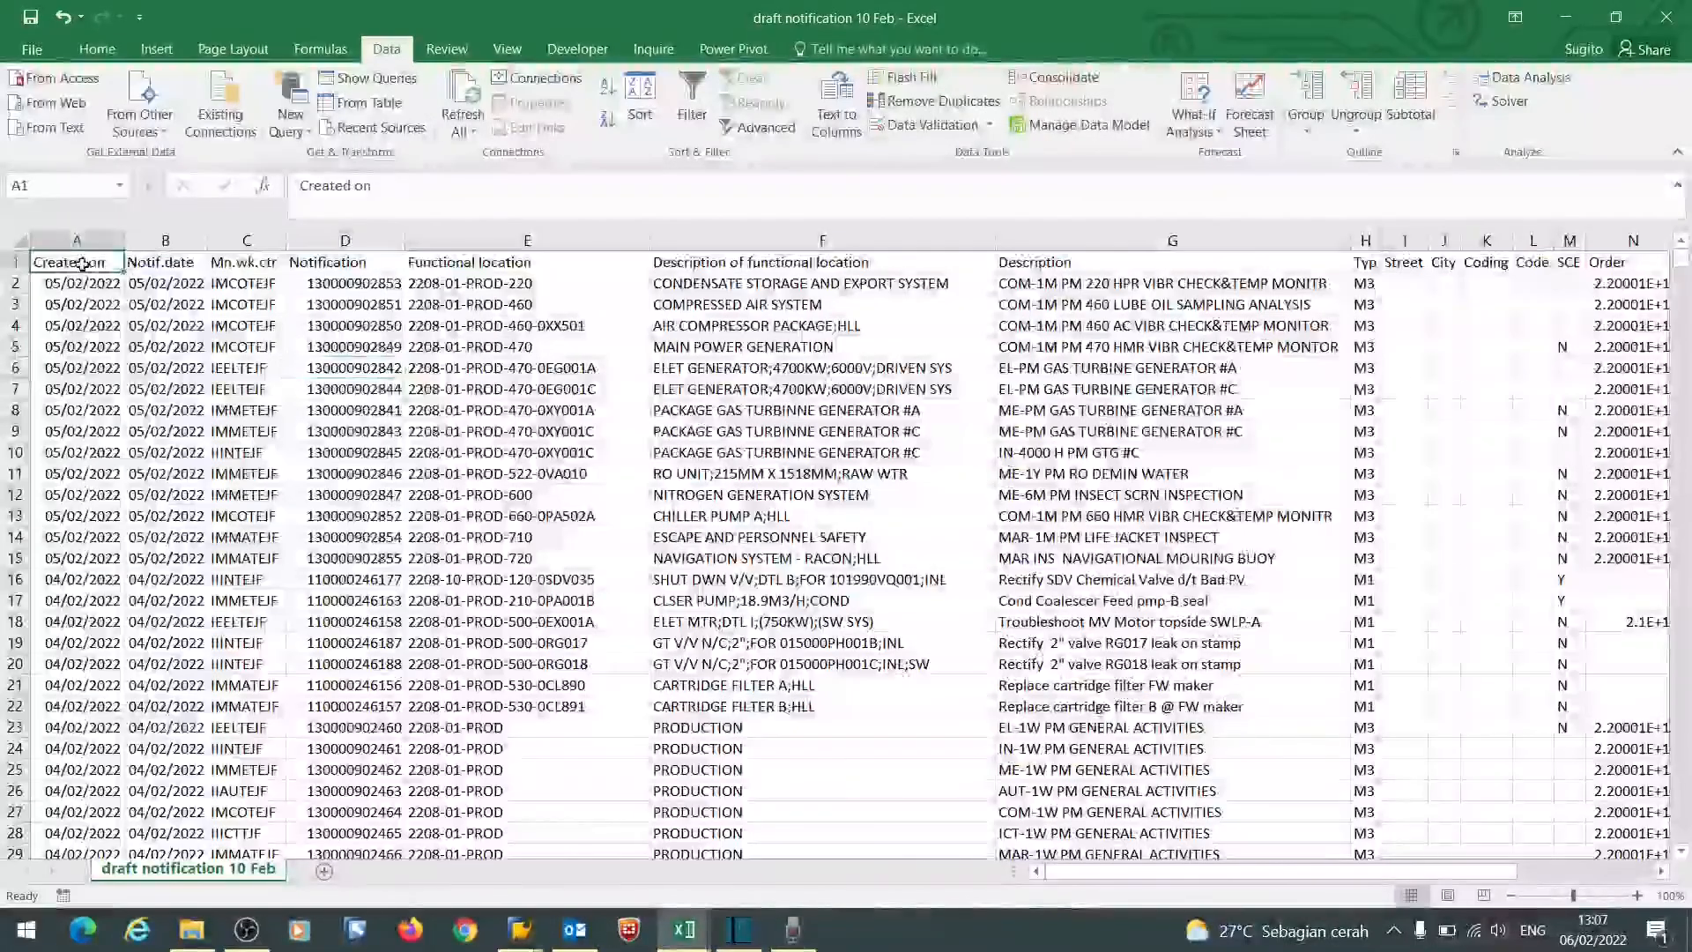
- Apply all borders to the whole notification table, from the Created on header through the last row of the Reported by column
key(ctrl+shift+Right)
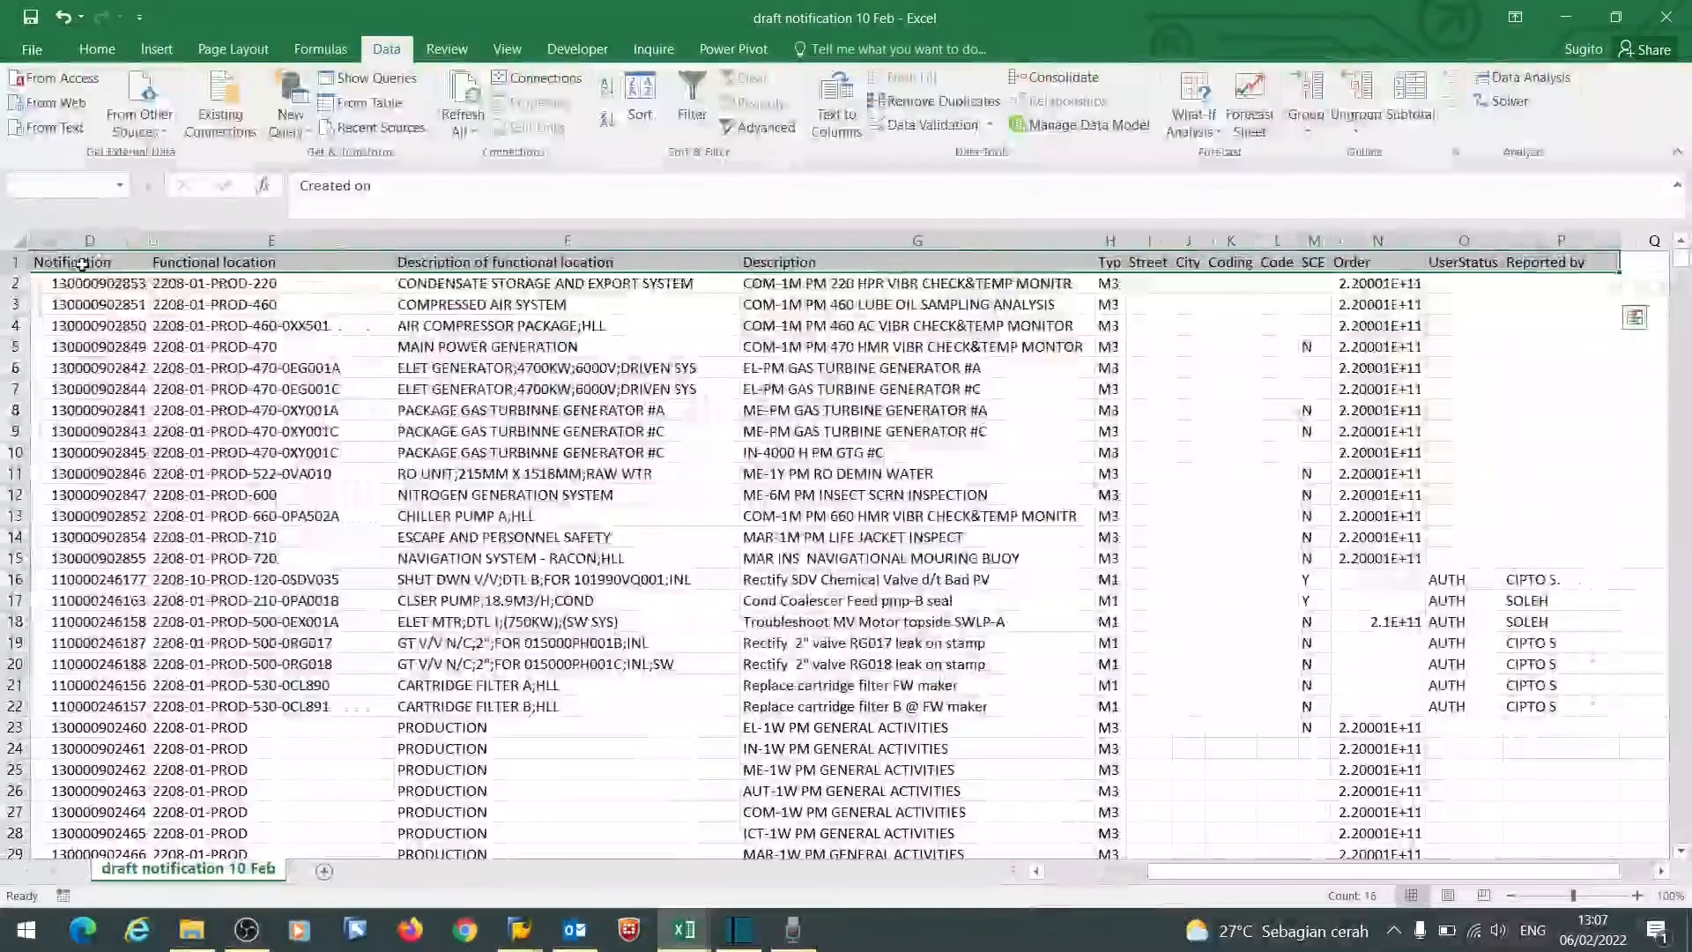
key(ctrl+shift+Down)
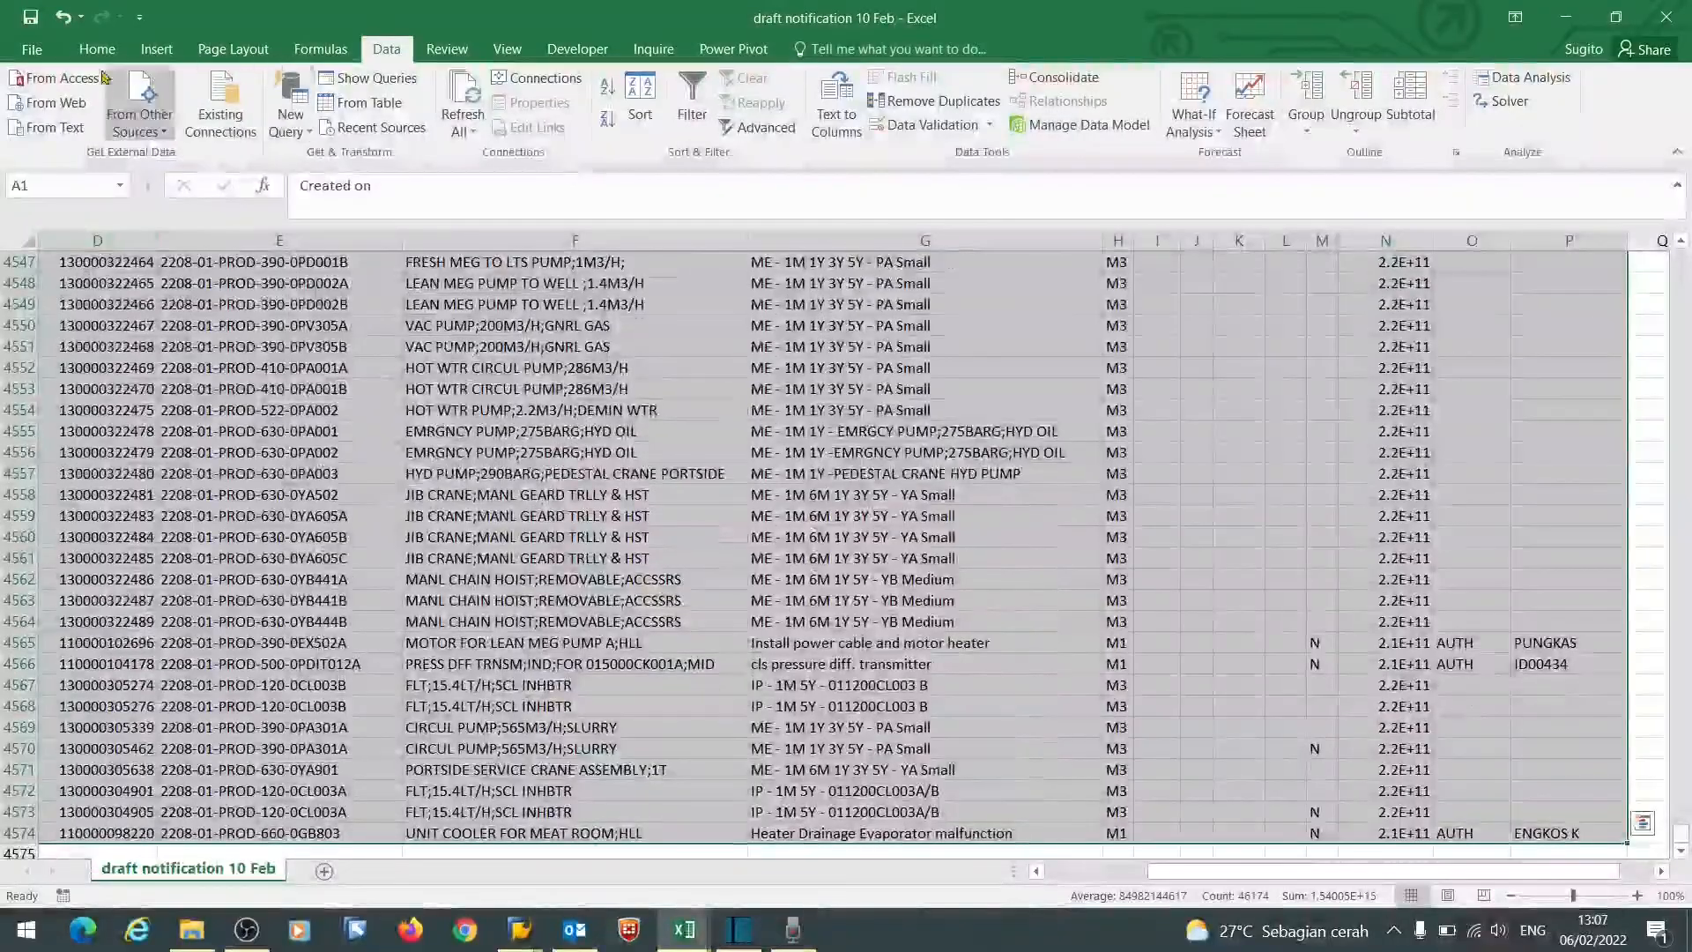
click(95, 50)
click(290, 126)
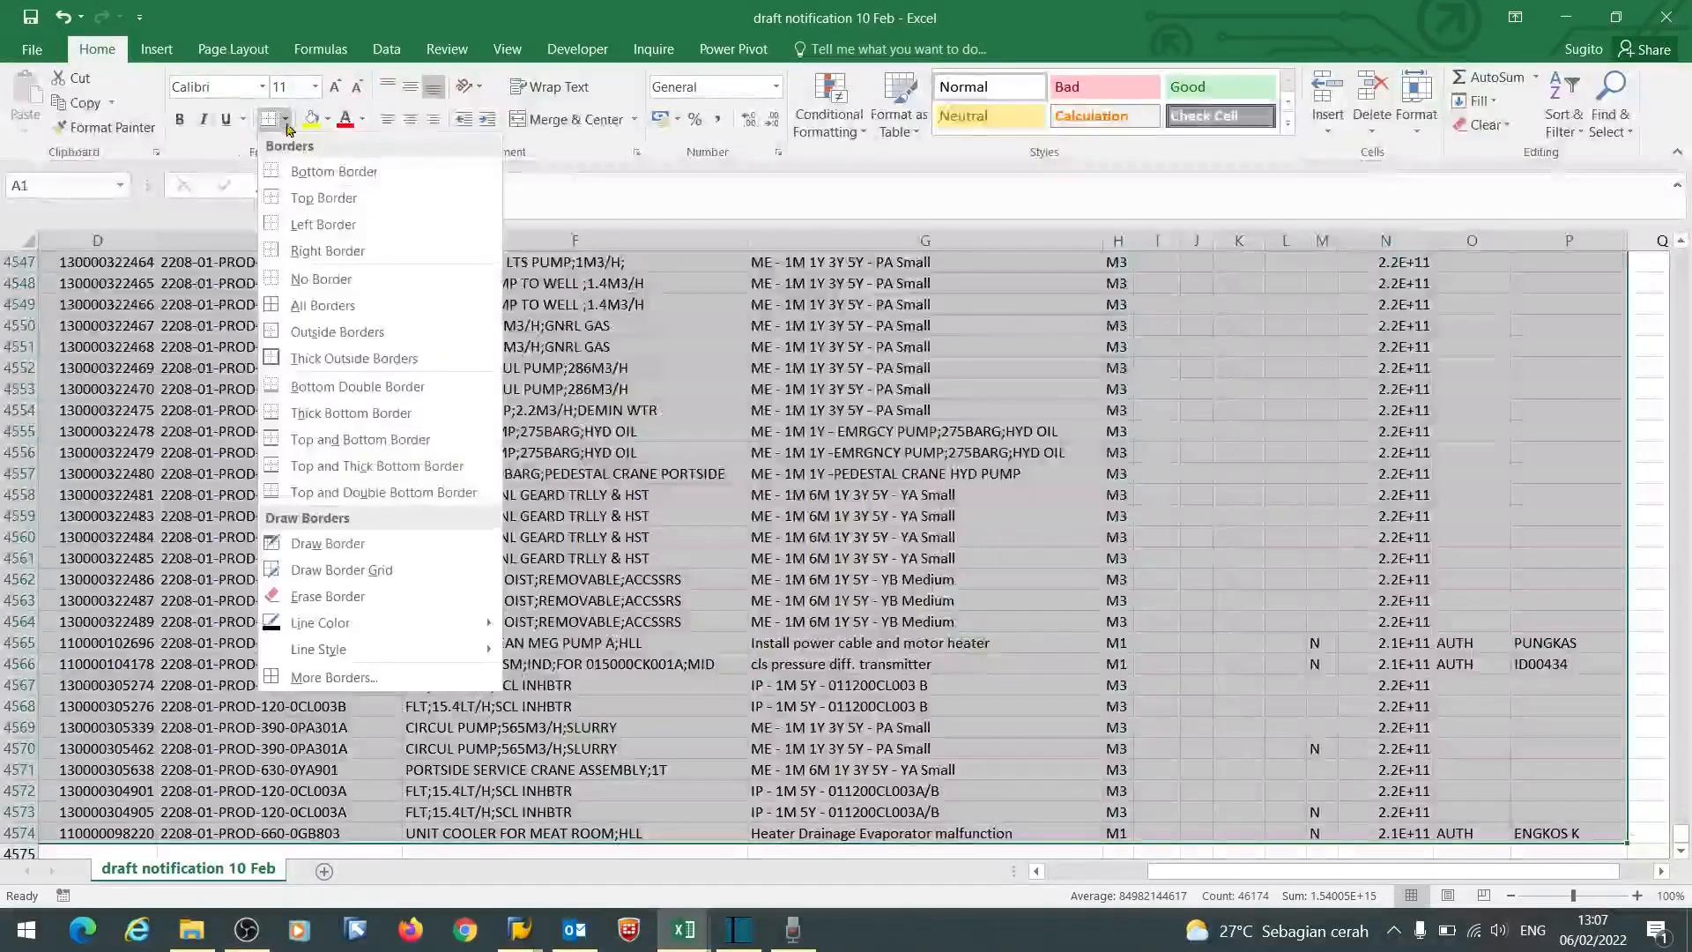
click(458, 302)
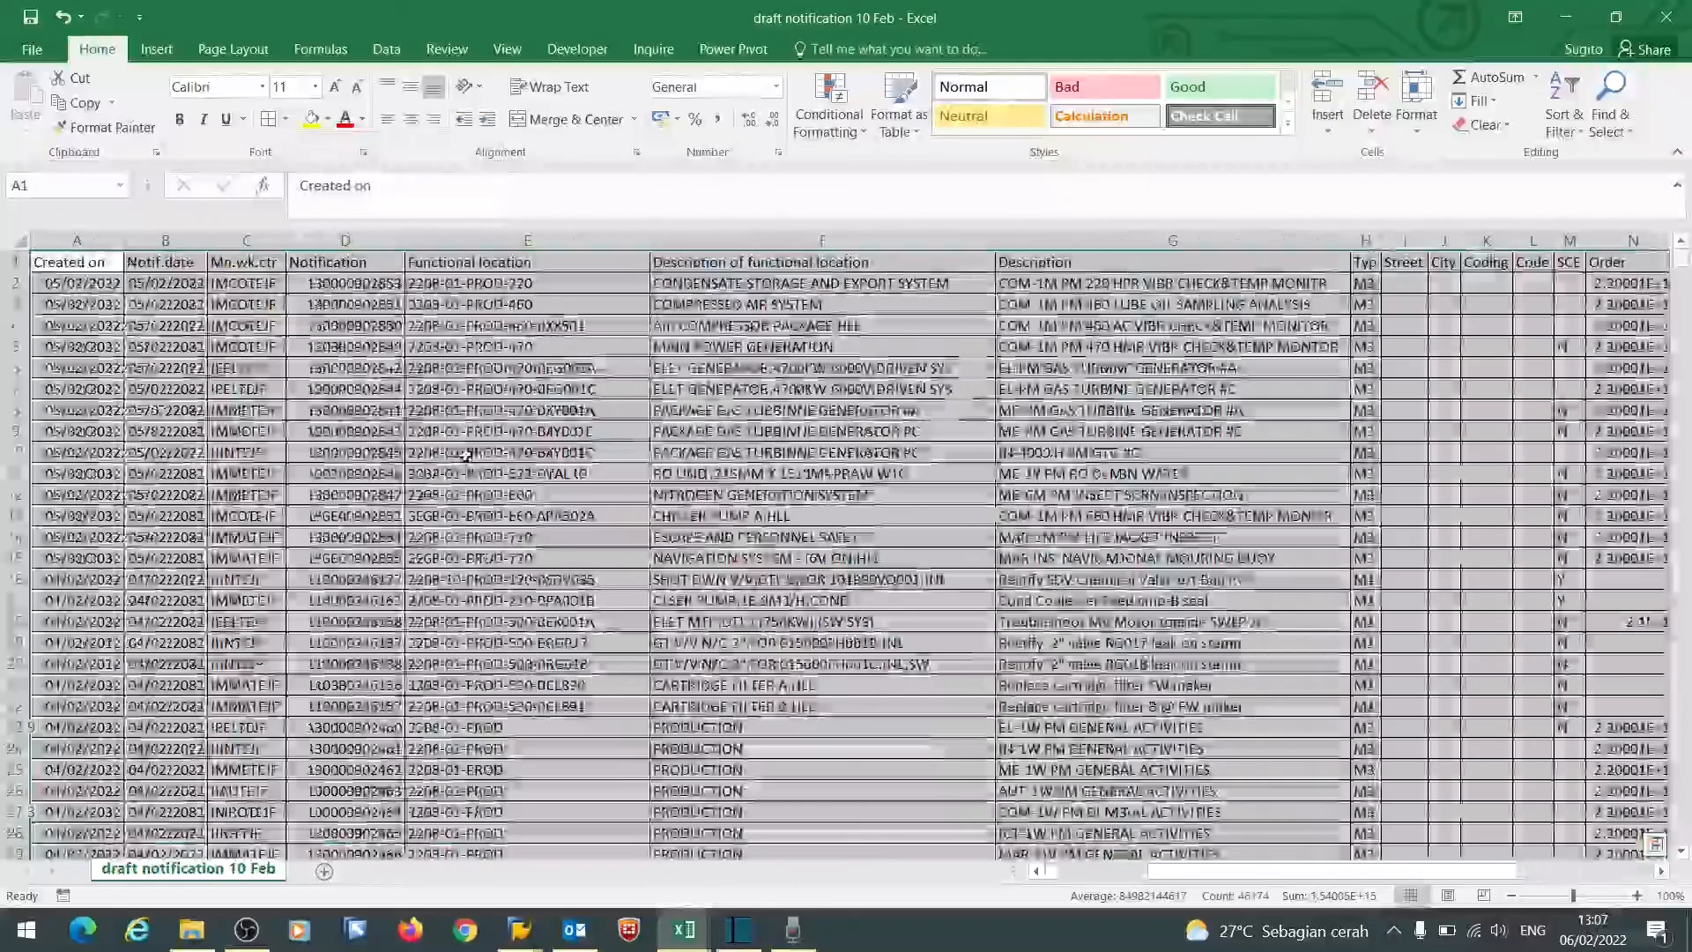
- Fill the header row from Created on to Reported by with yellow
click(88, 263)
key(ctrl+shift+Right)
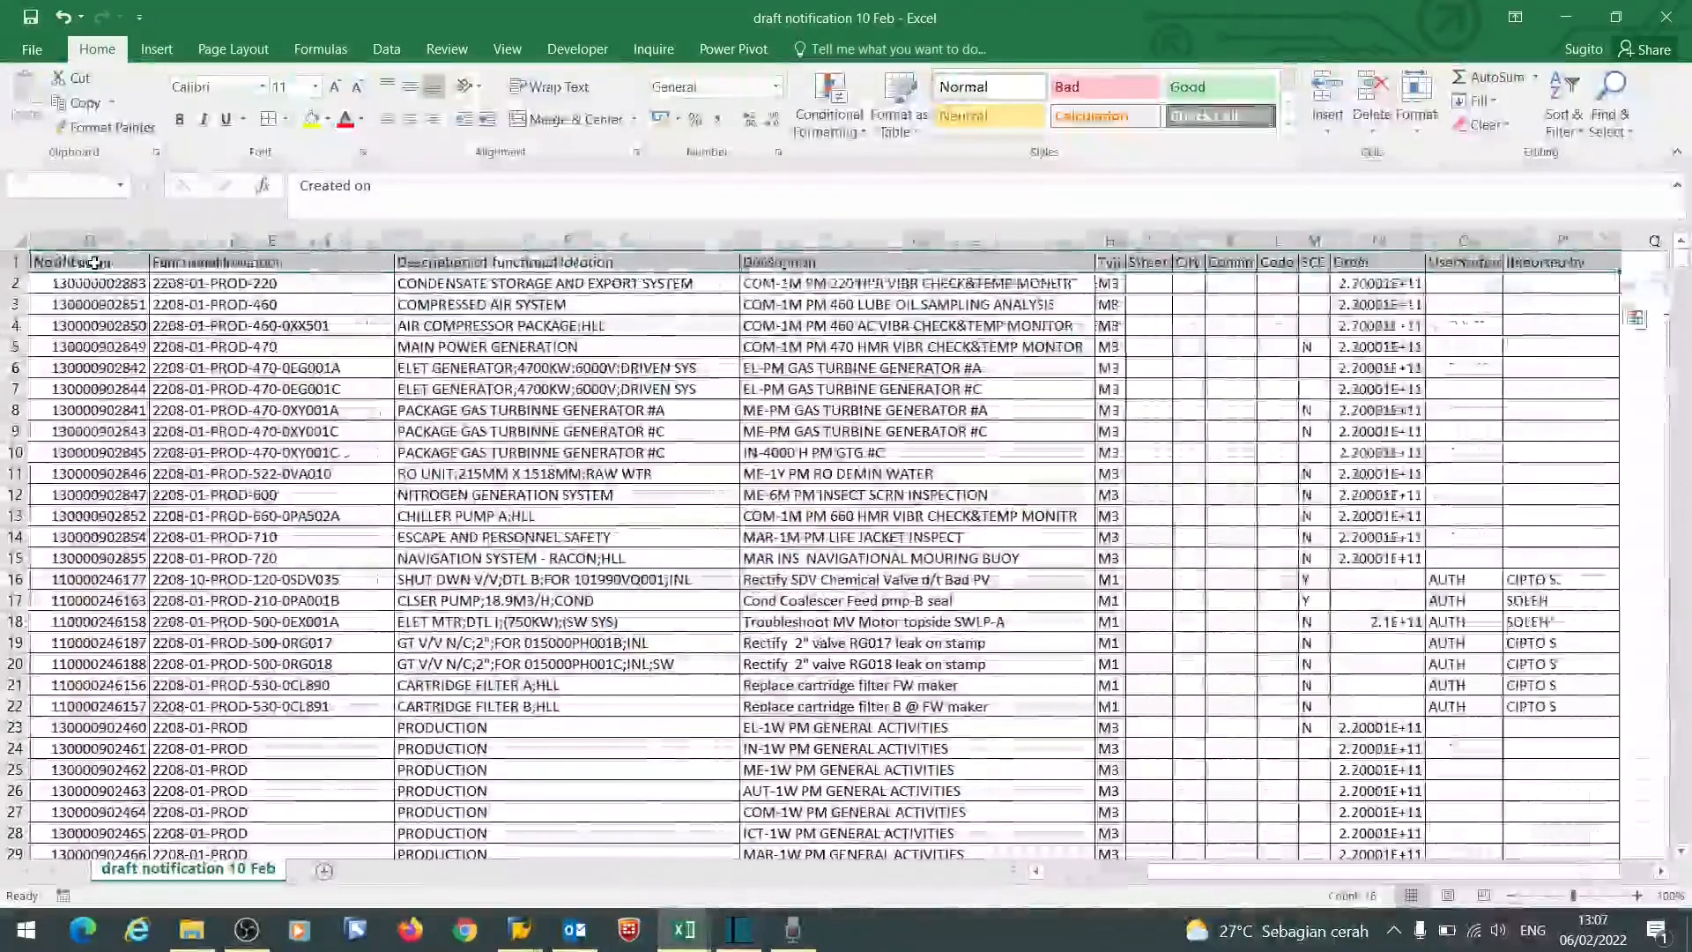
click(311, 119)
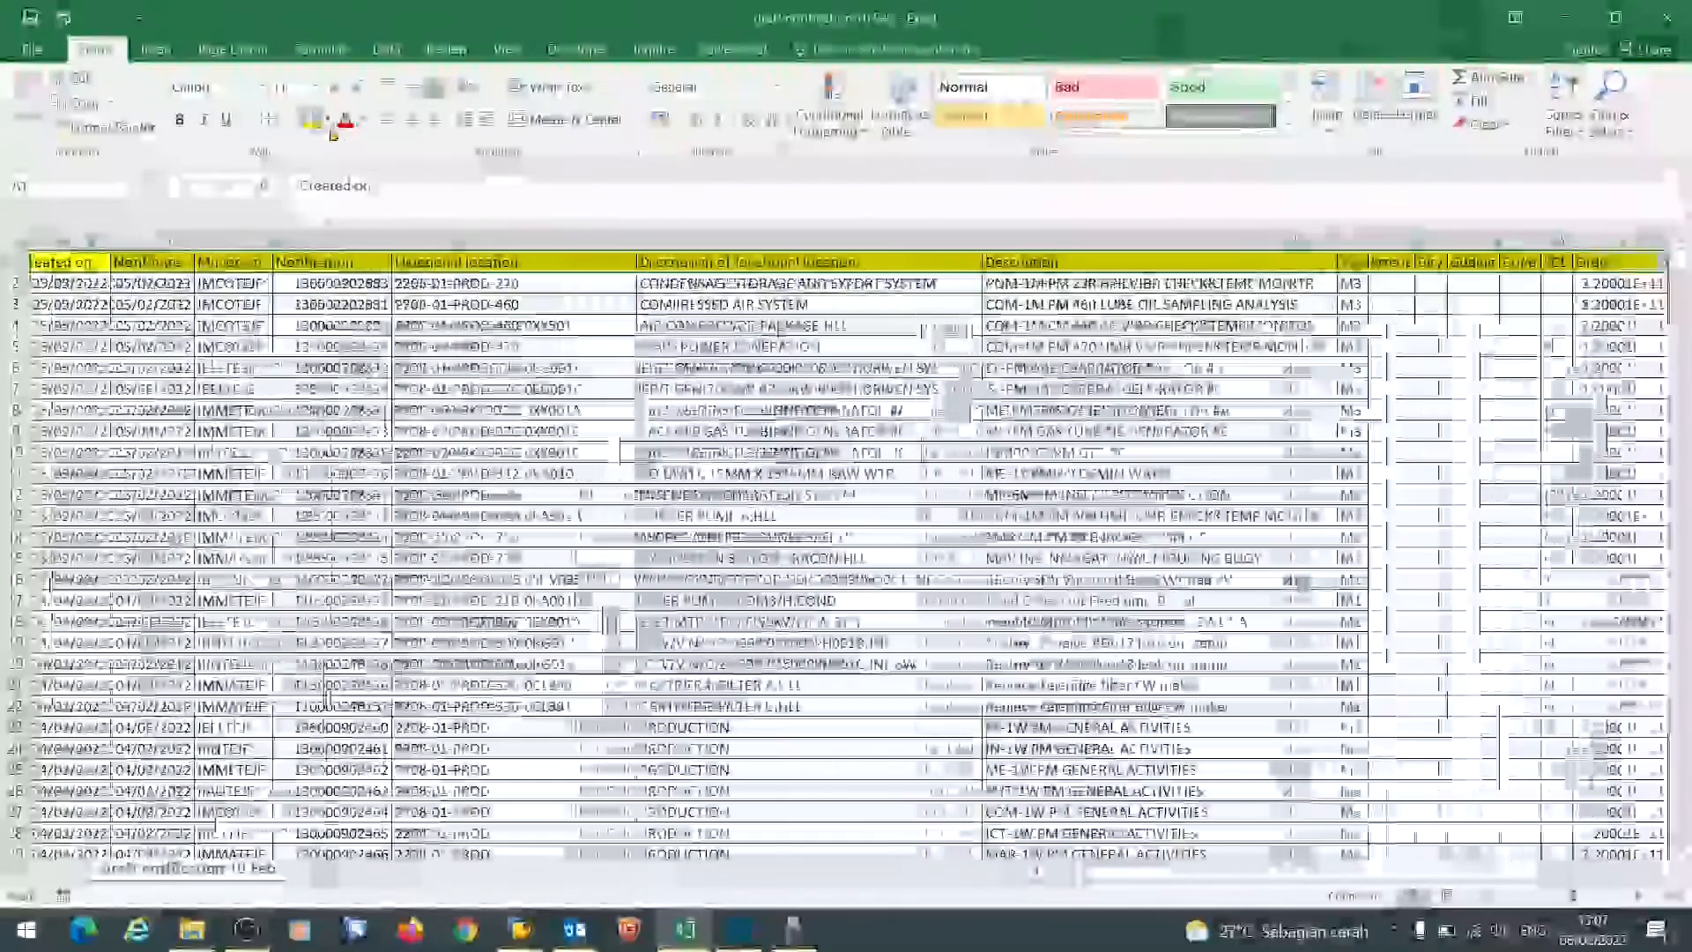
- Freeze panes at cell F2 so that the header row and columns A to E stay fixed
click(678, 286)
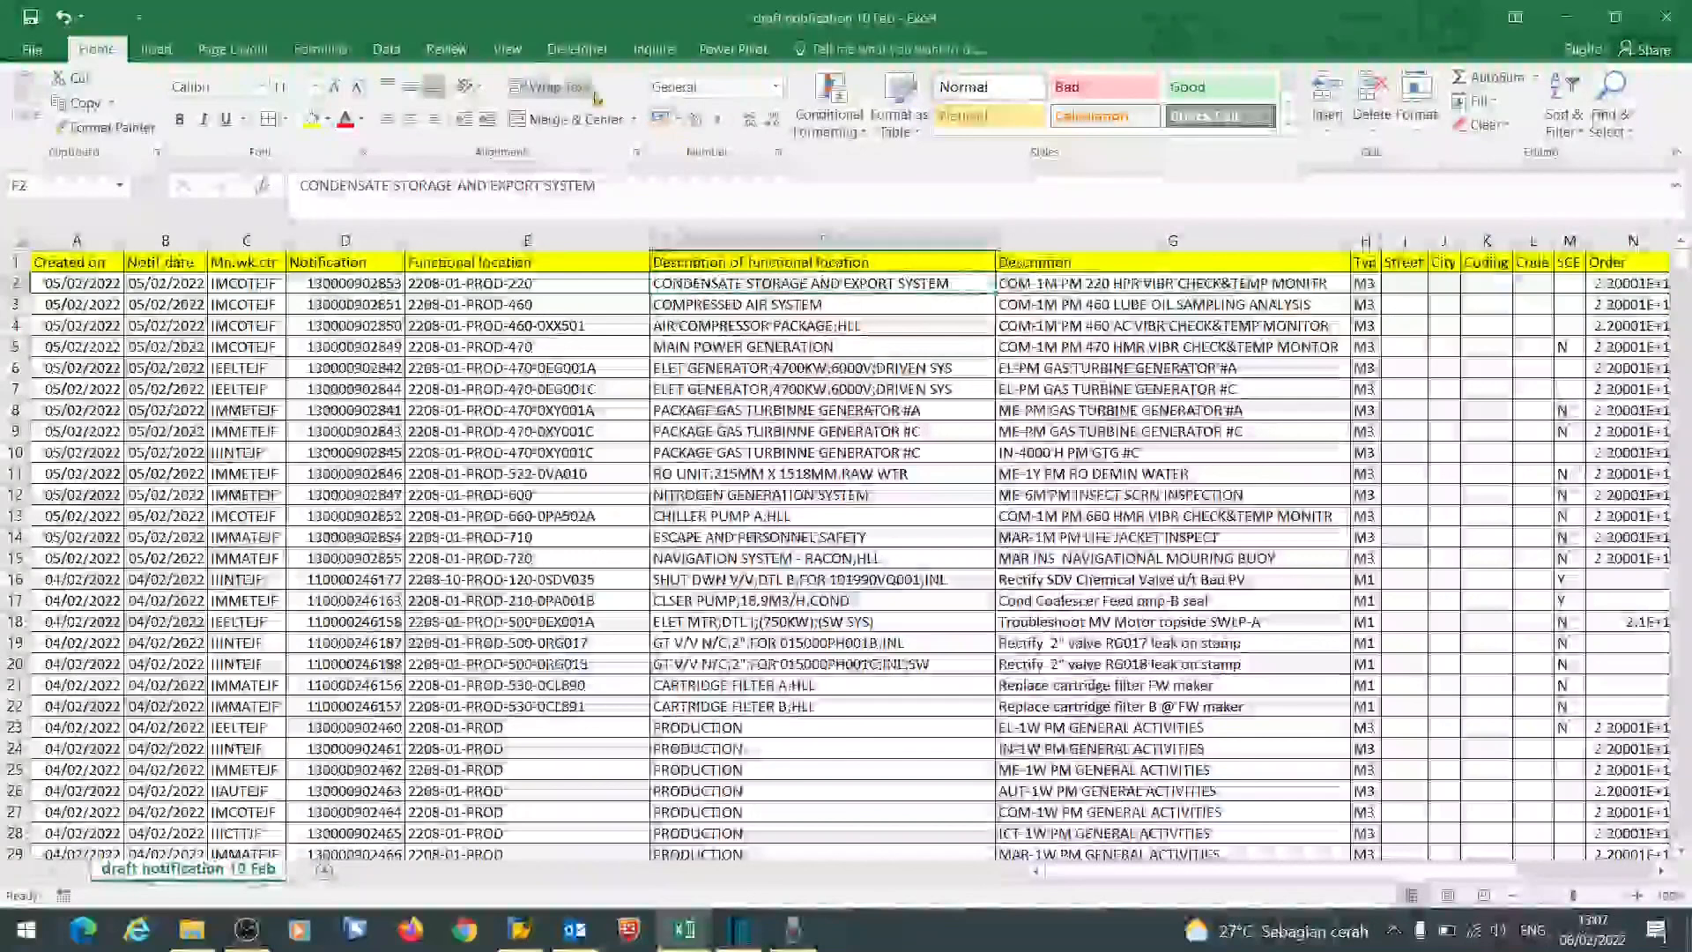
click(509, 51)
click(687, 104)
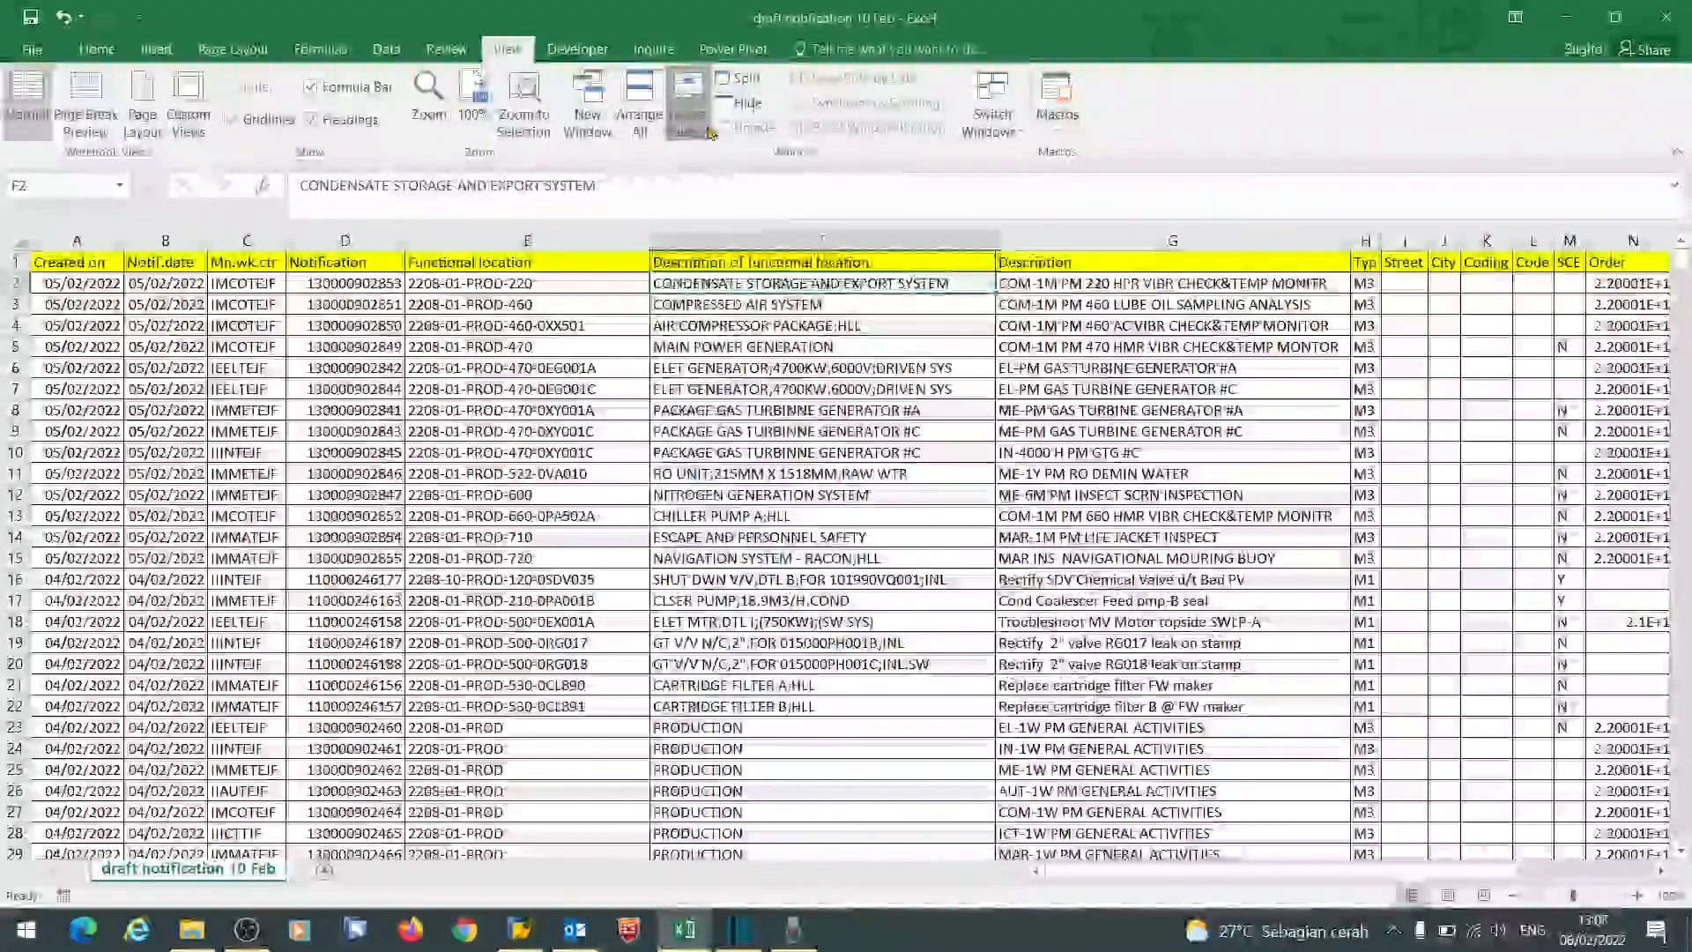
click(736, 161)
click(527, 410)
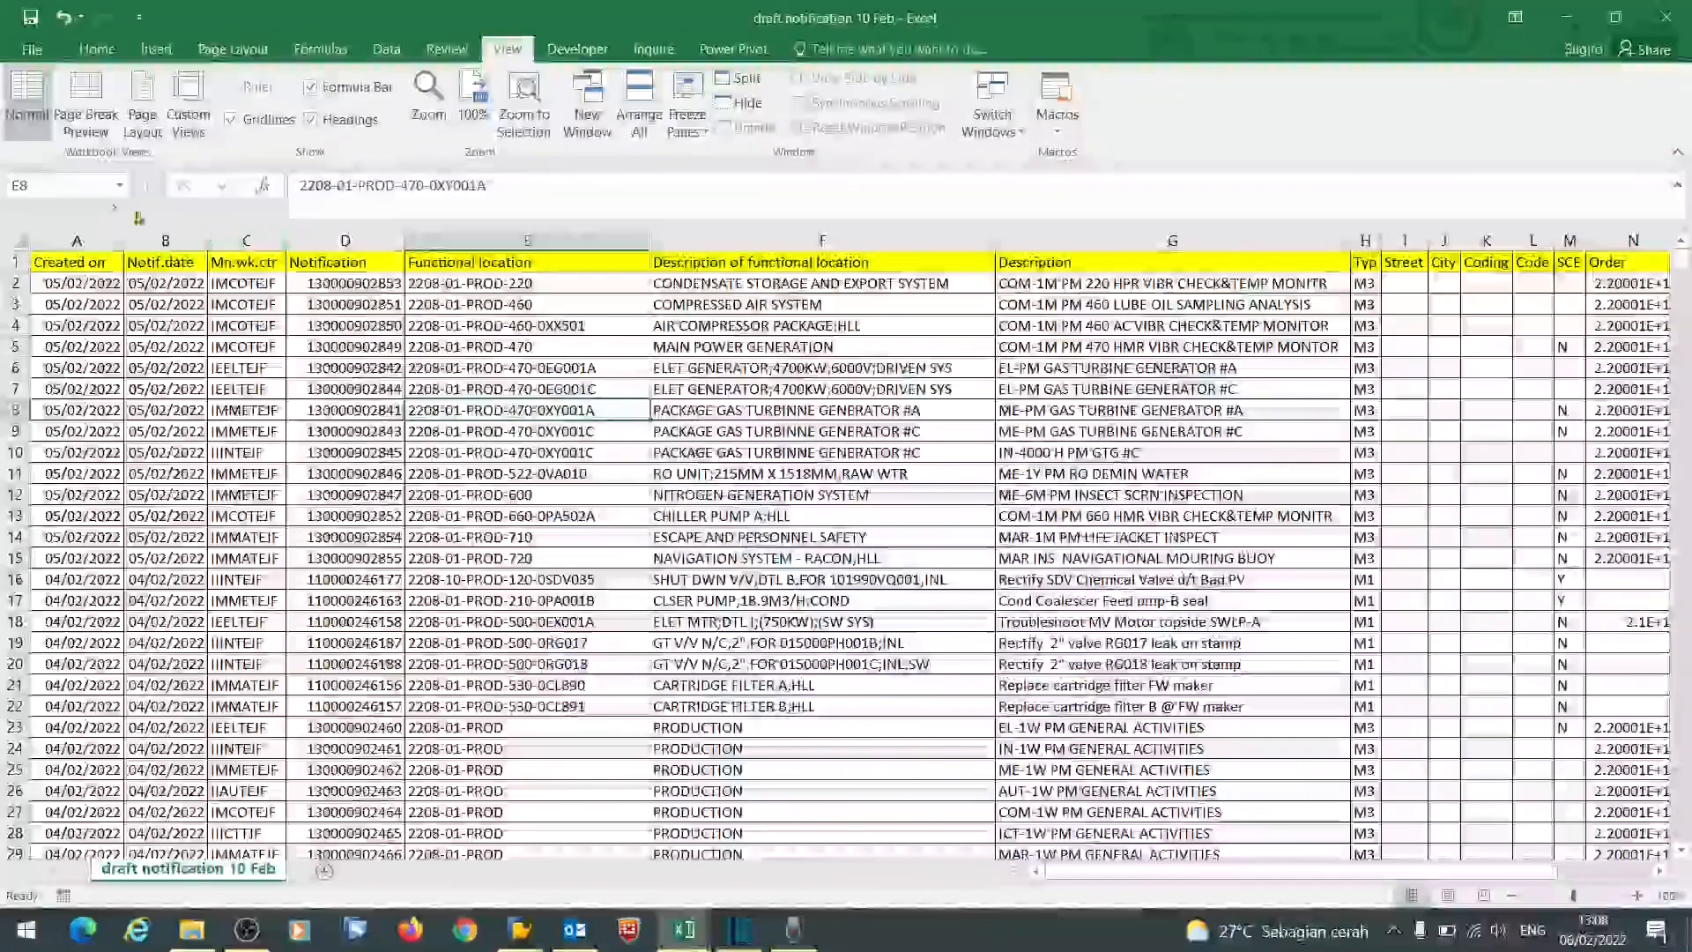
- Save a copy of the file in the Feb 22 folder as type Excel Workbook, named draft notification 10 Feb.XLS
click(32, 55)
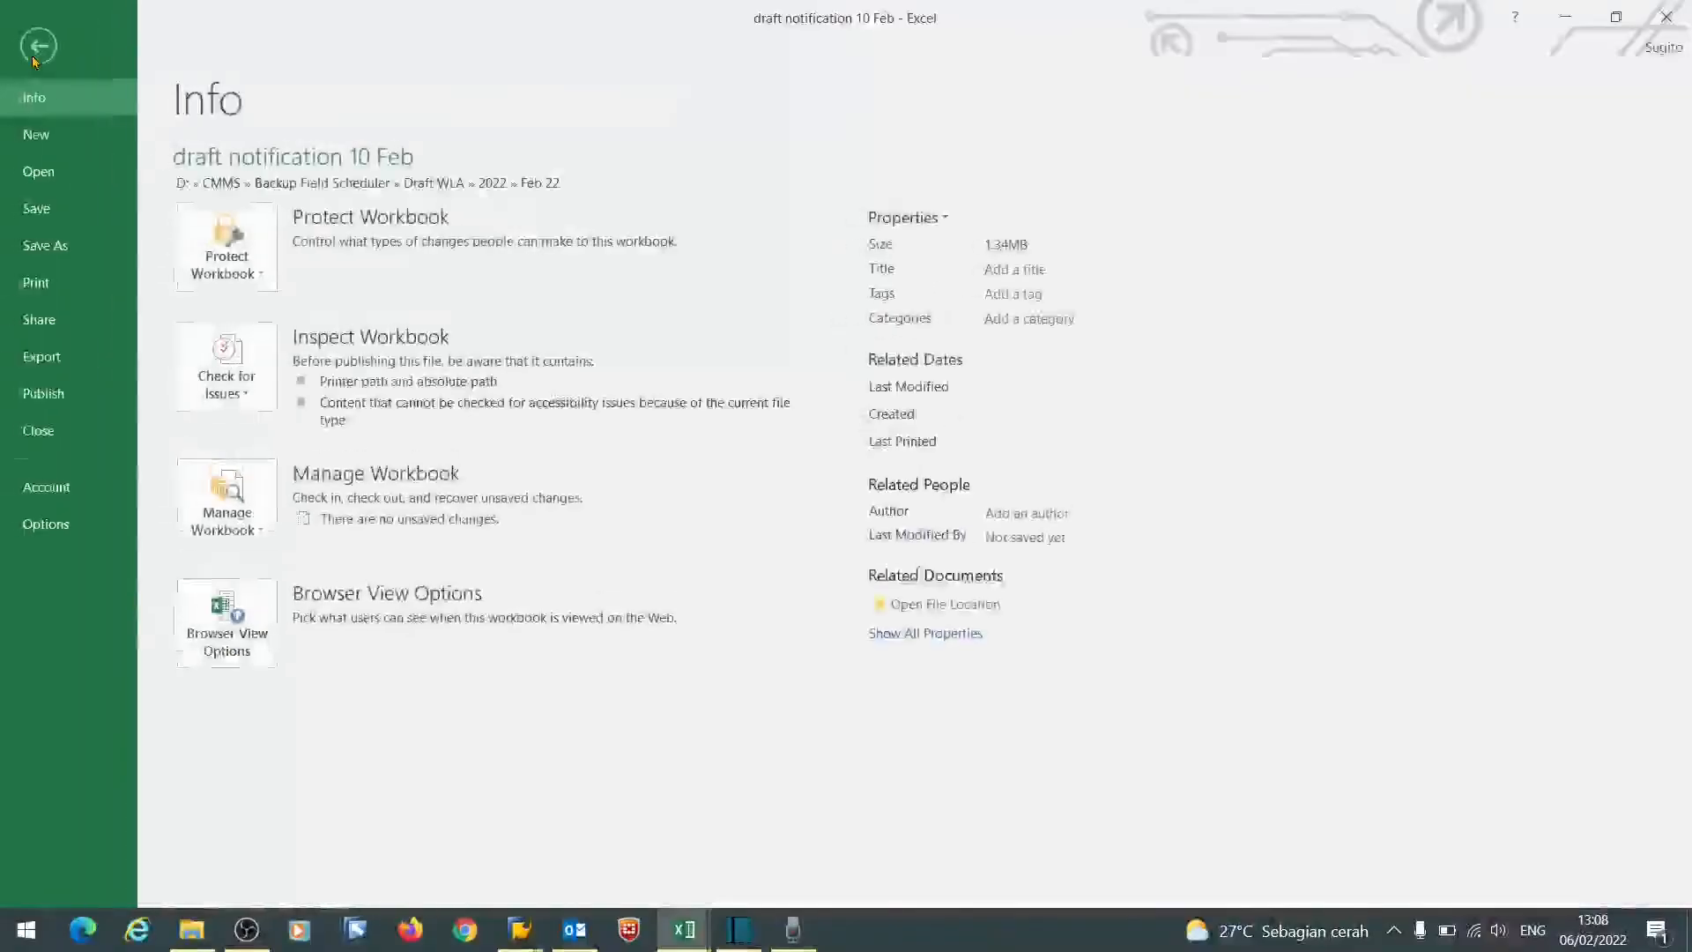
click(68, 243)
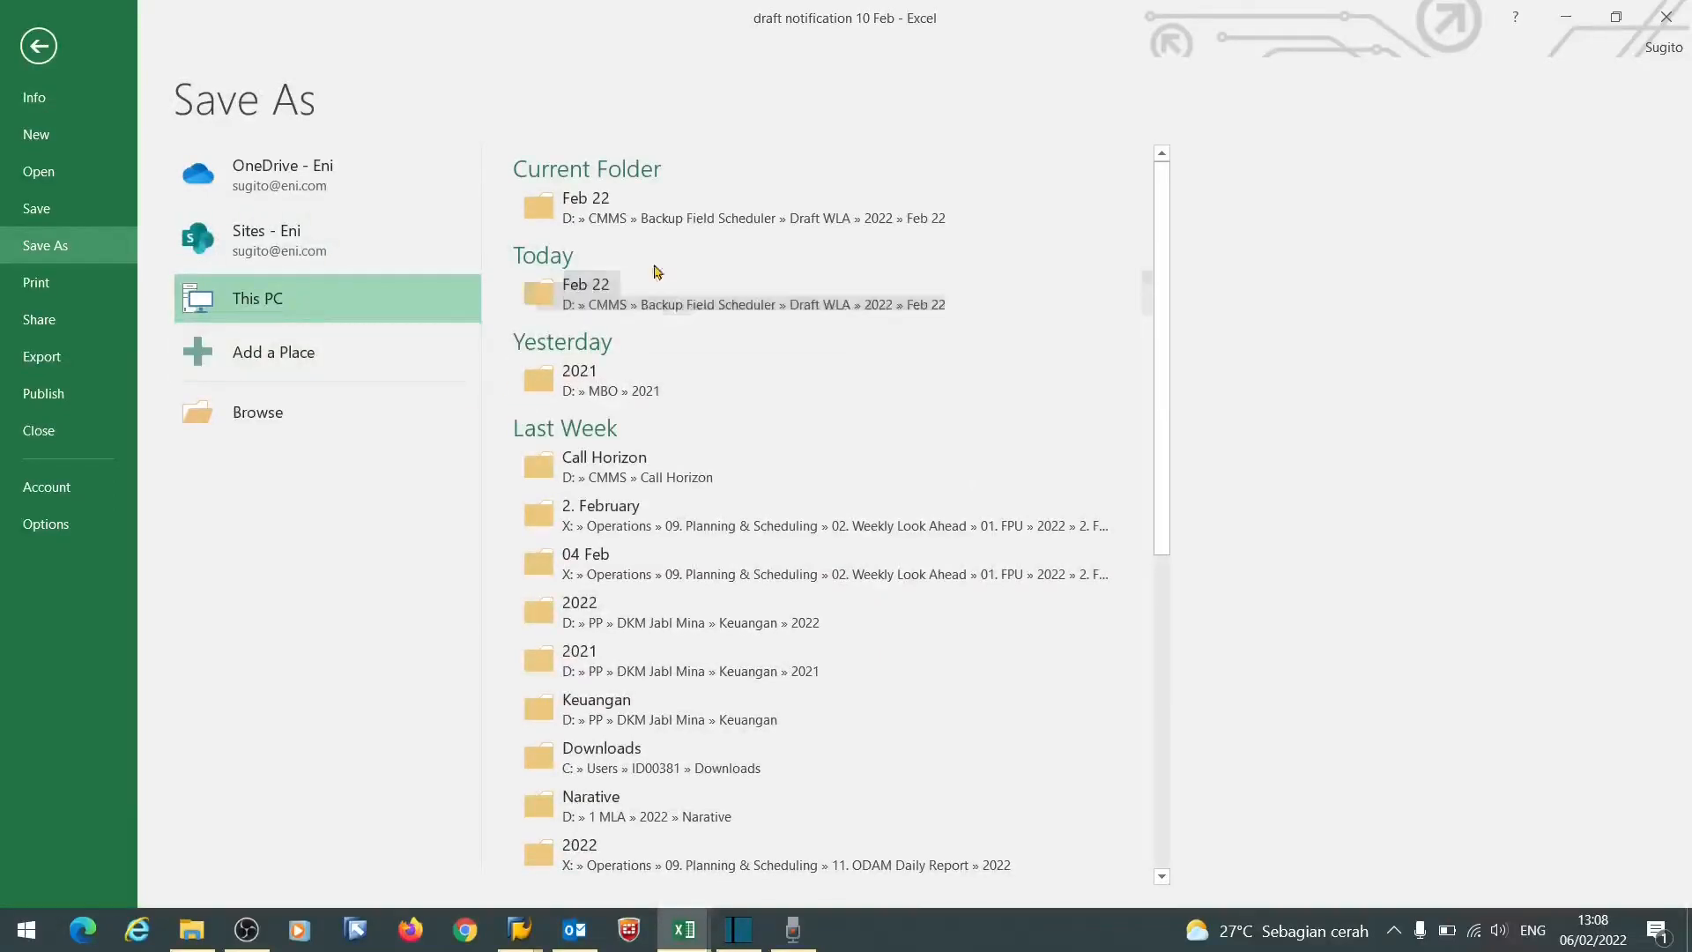
click(665, 227)
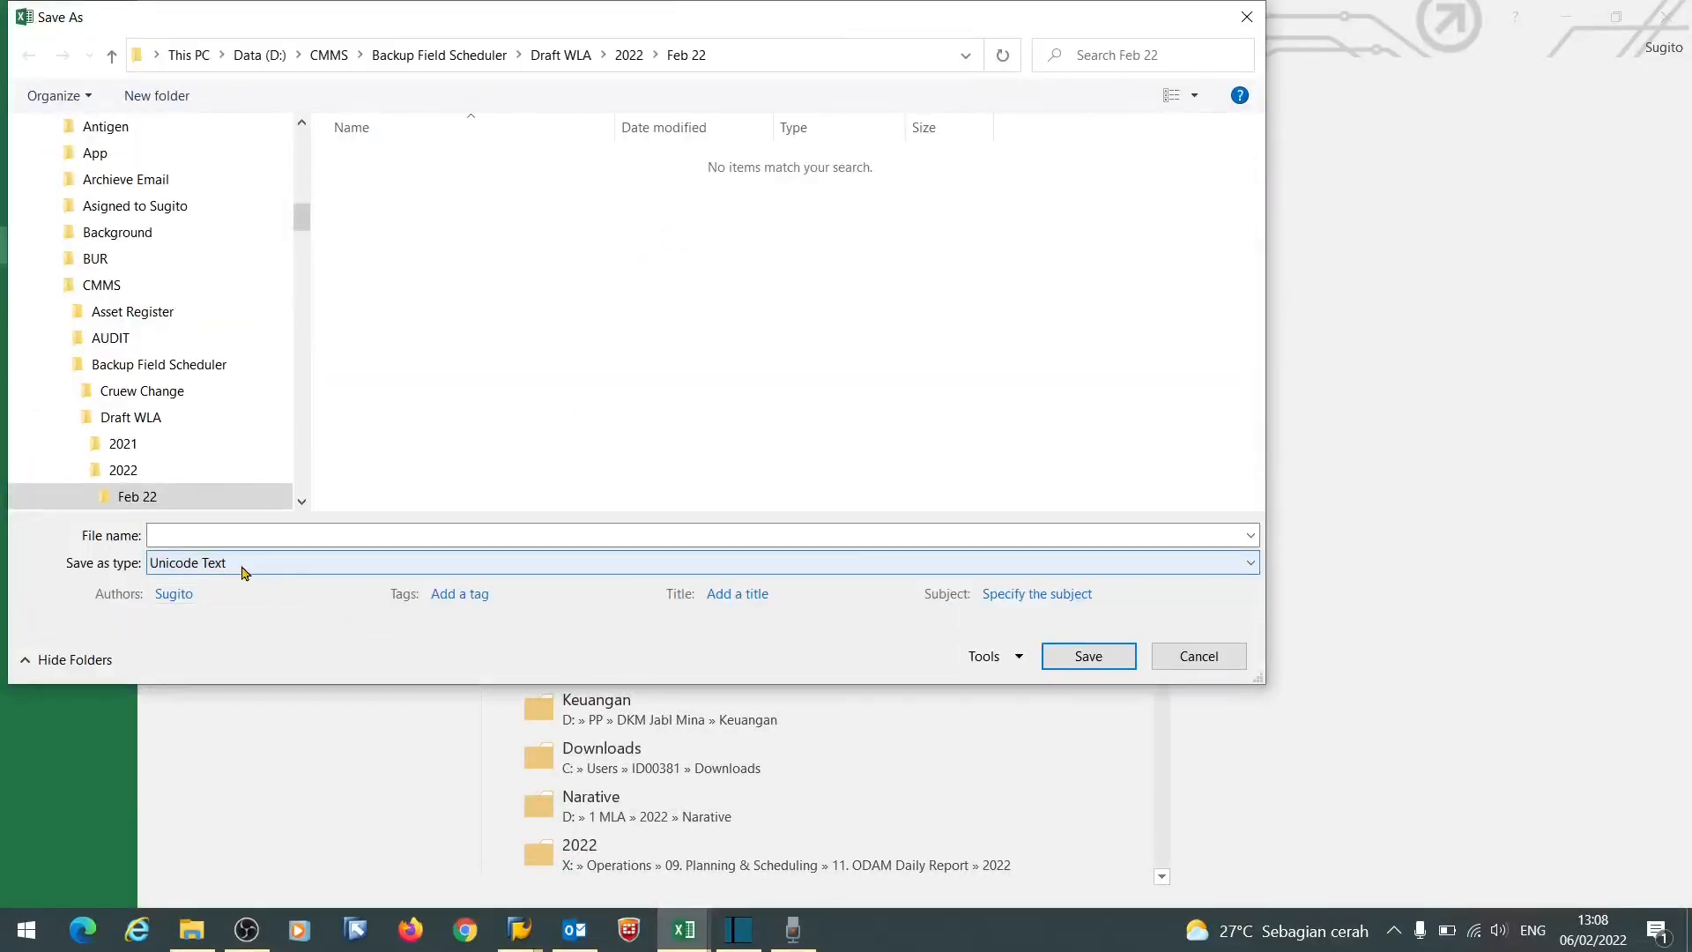
click(262, 562)
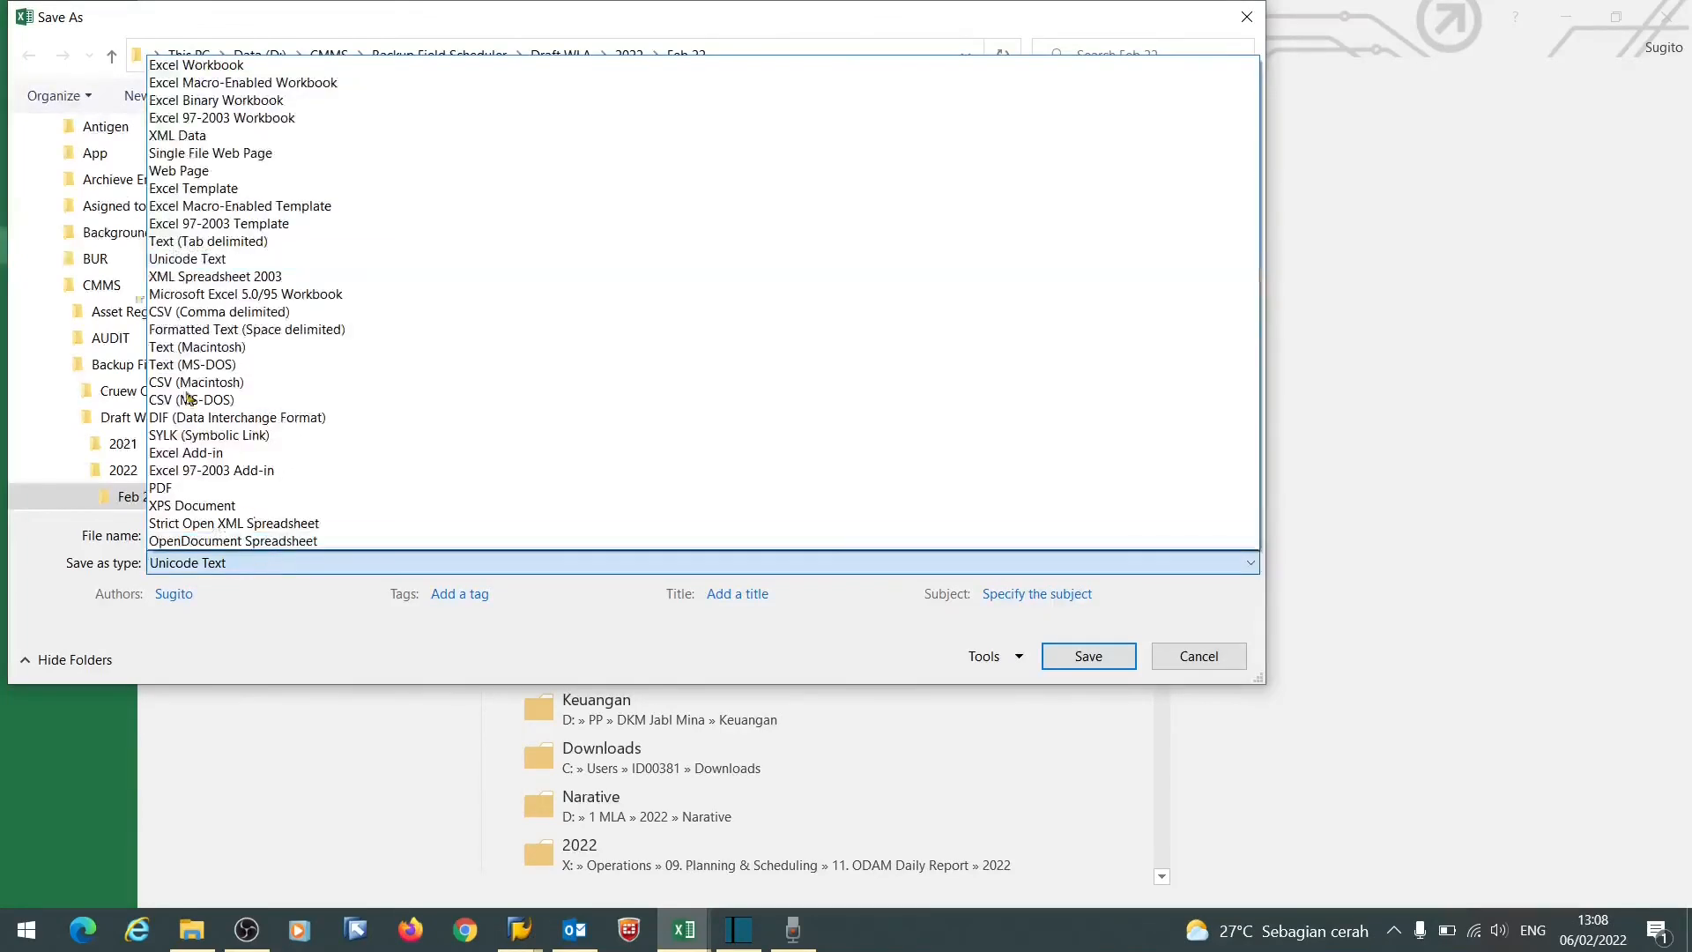
click(242, 67)
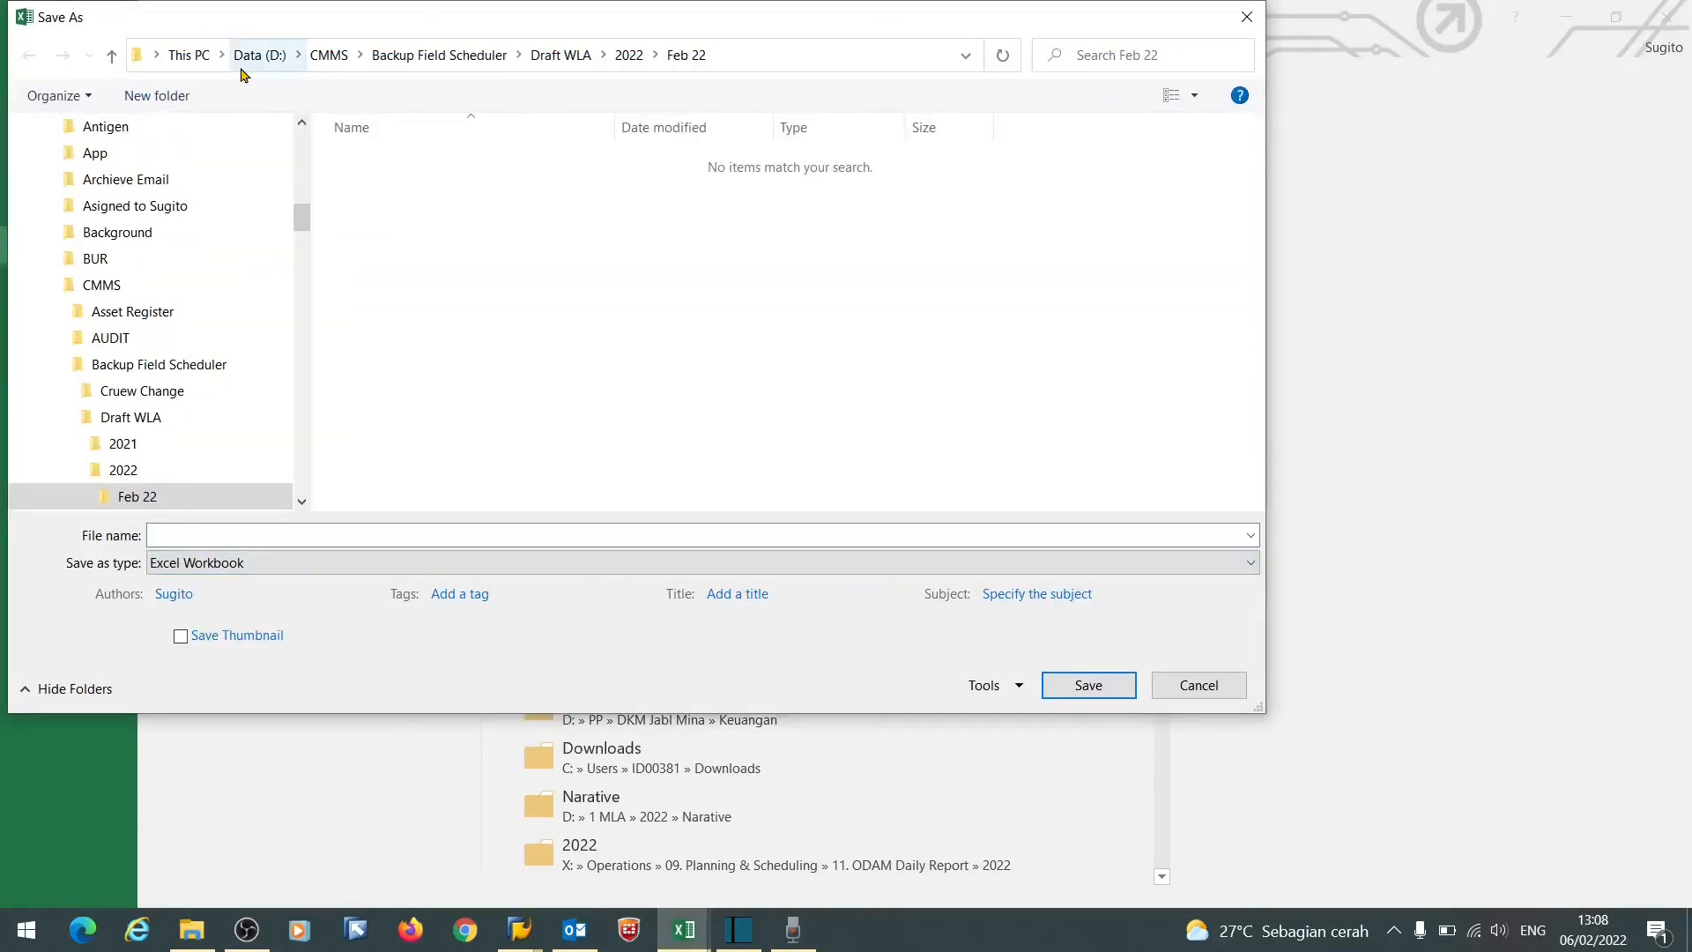
click(204, 534)
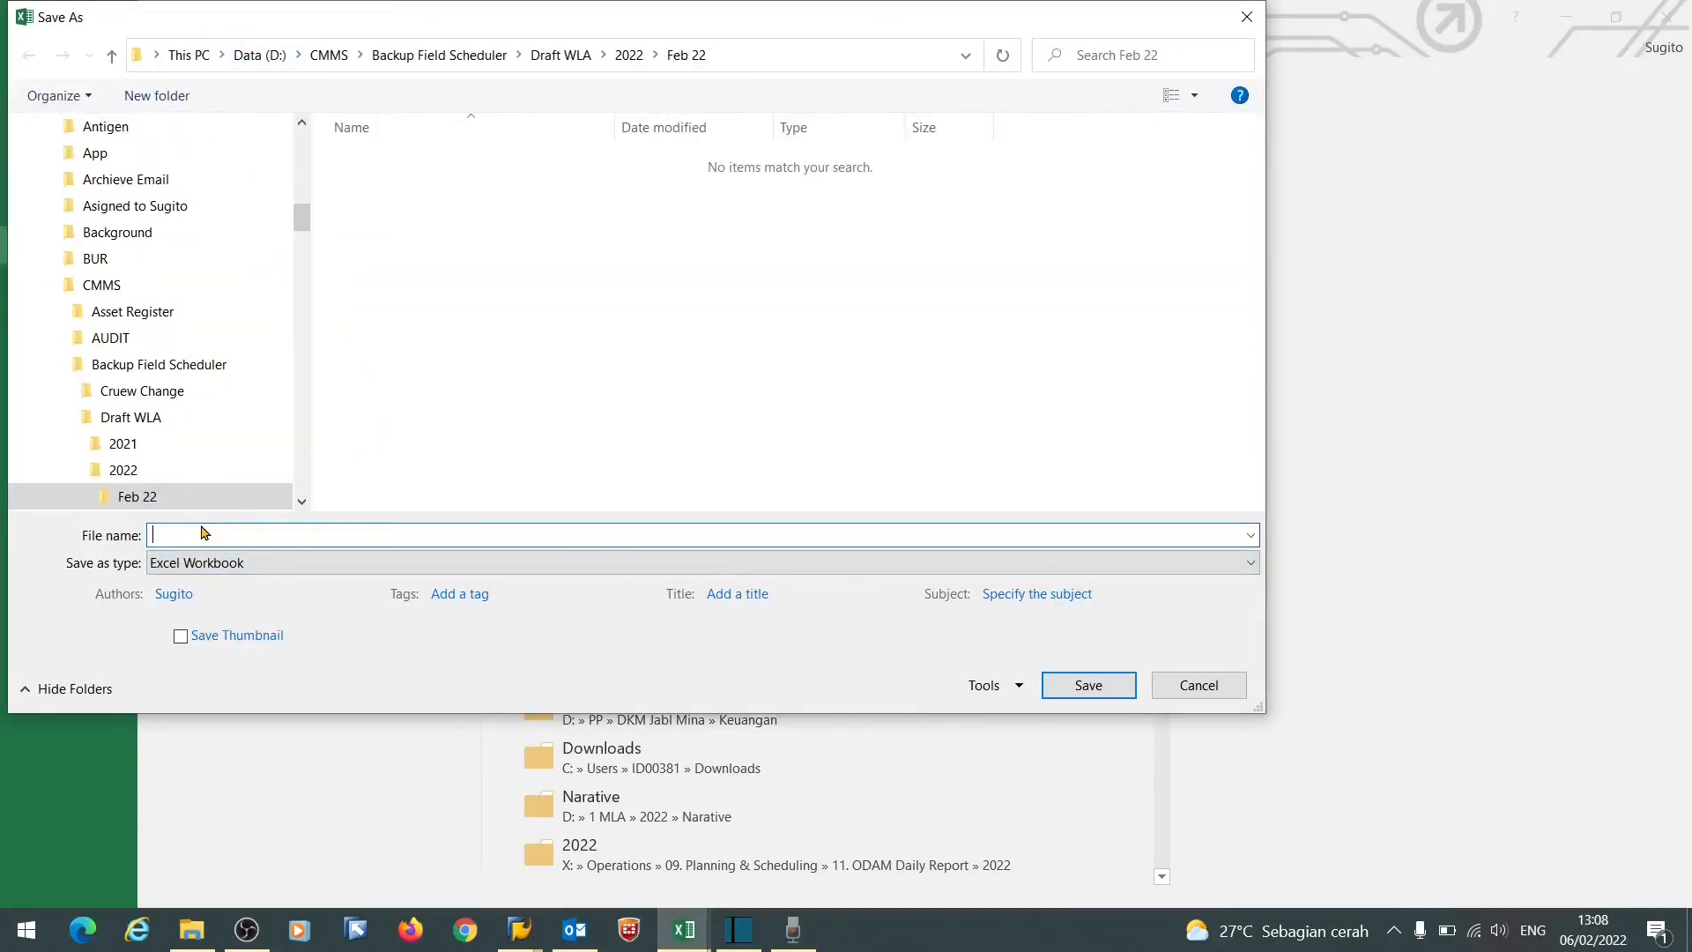
text(D)
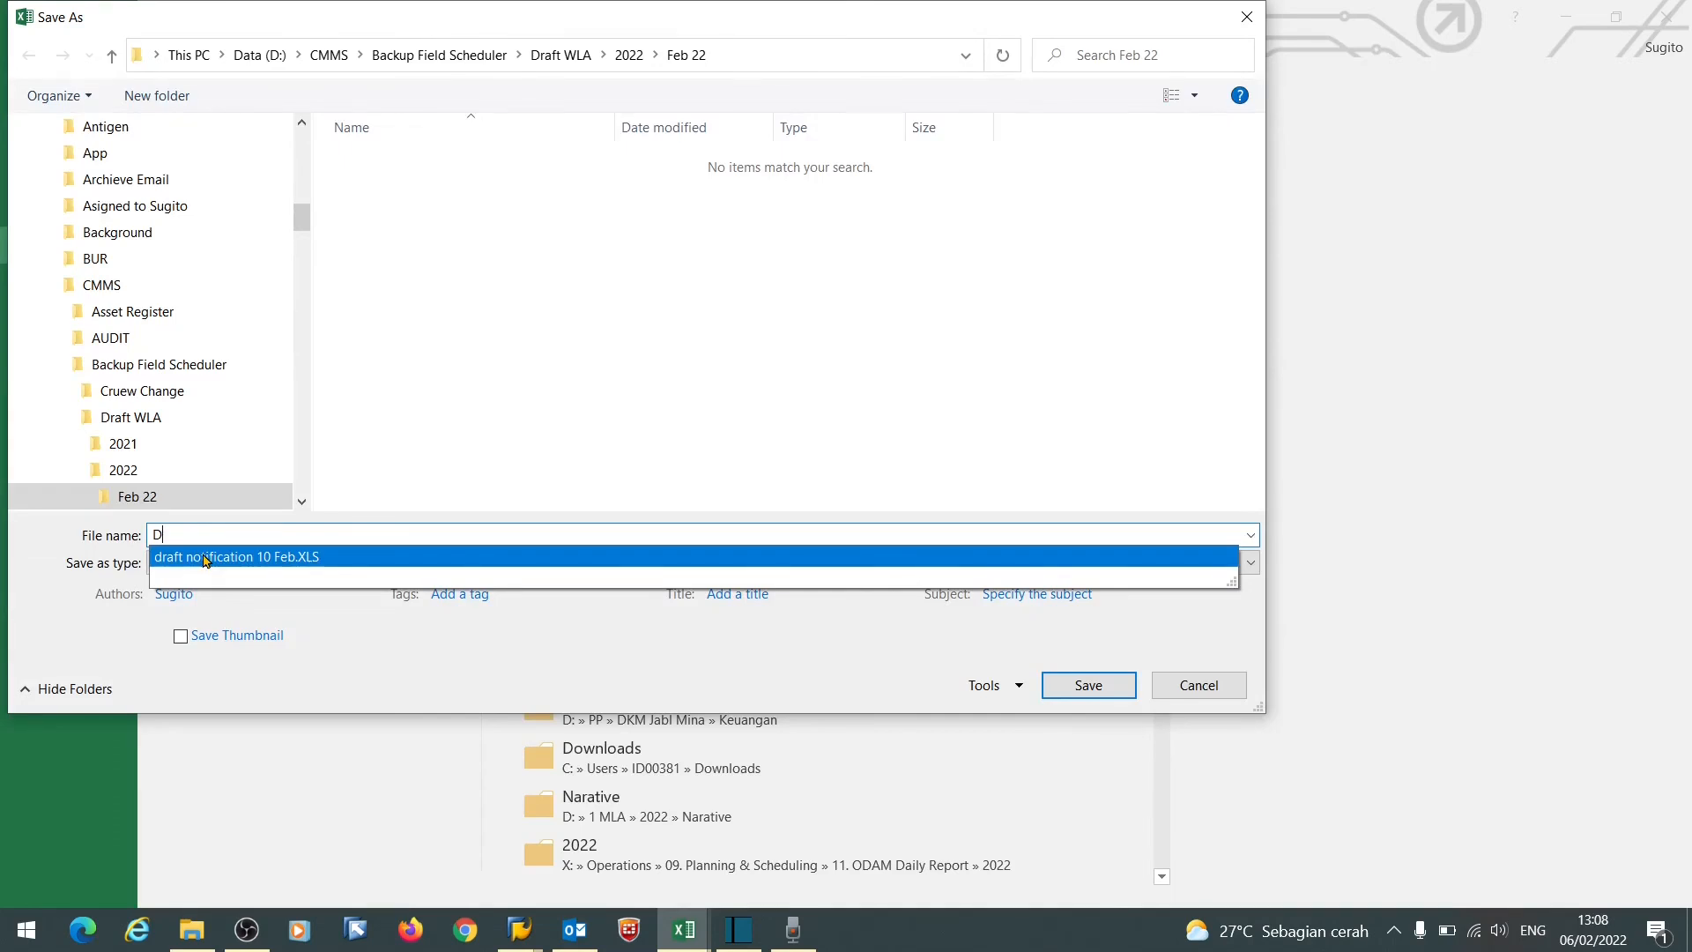
click(205, 557)
click(1102, 691)
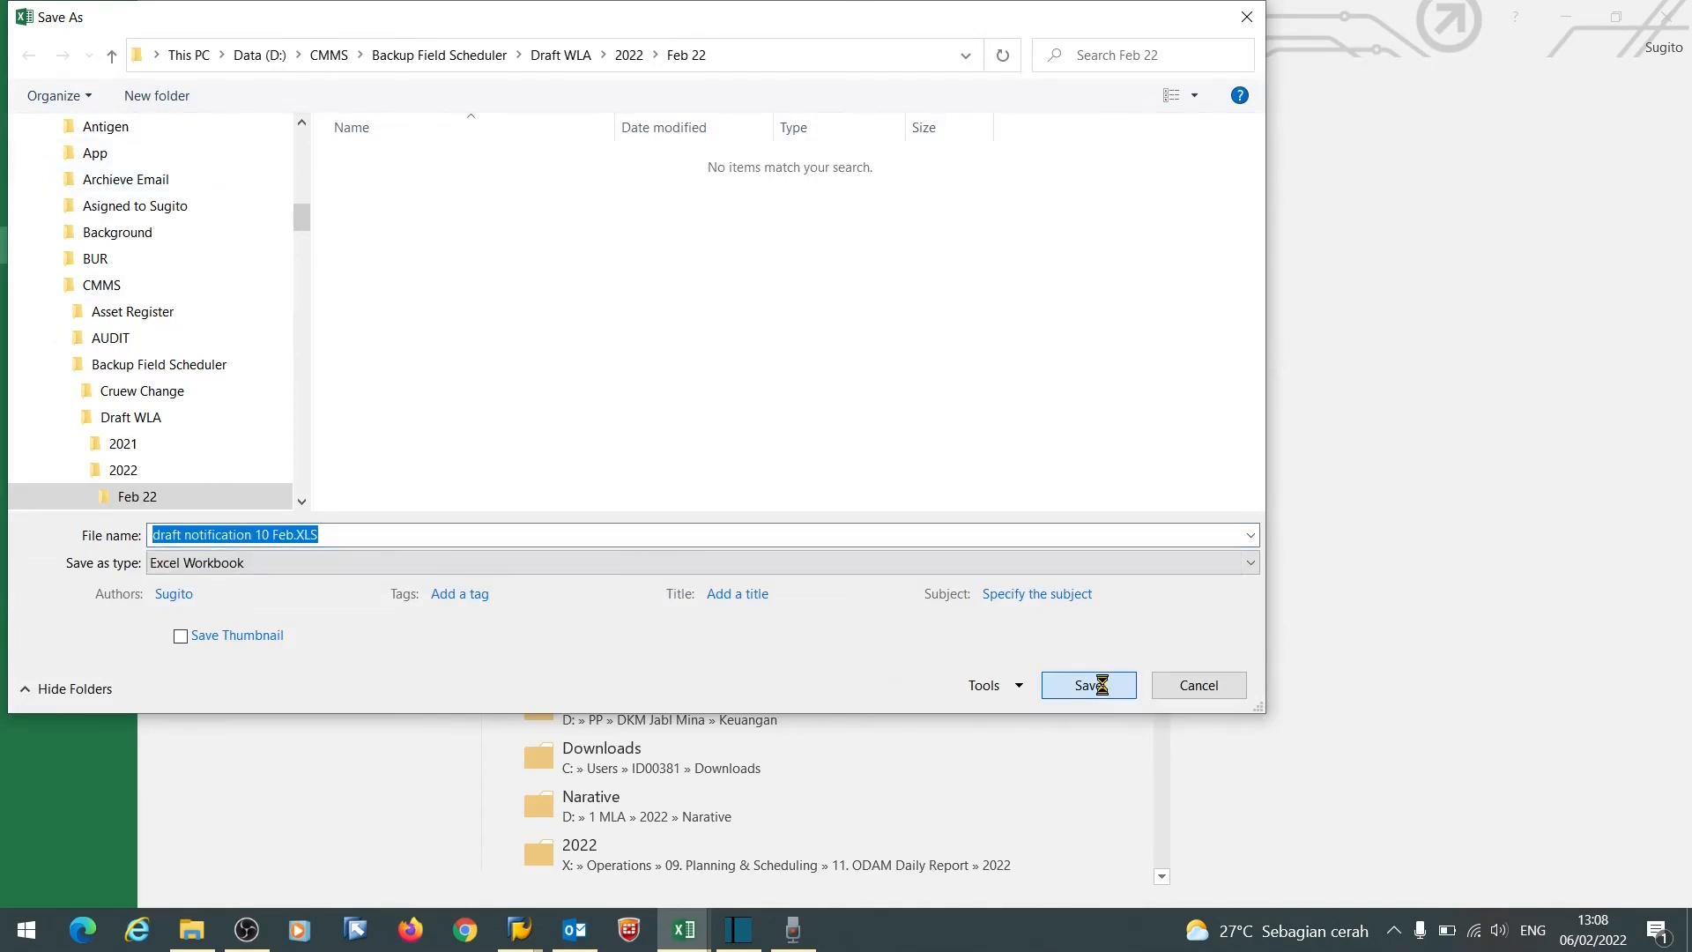
click(890, 468)
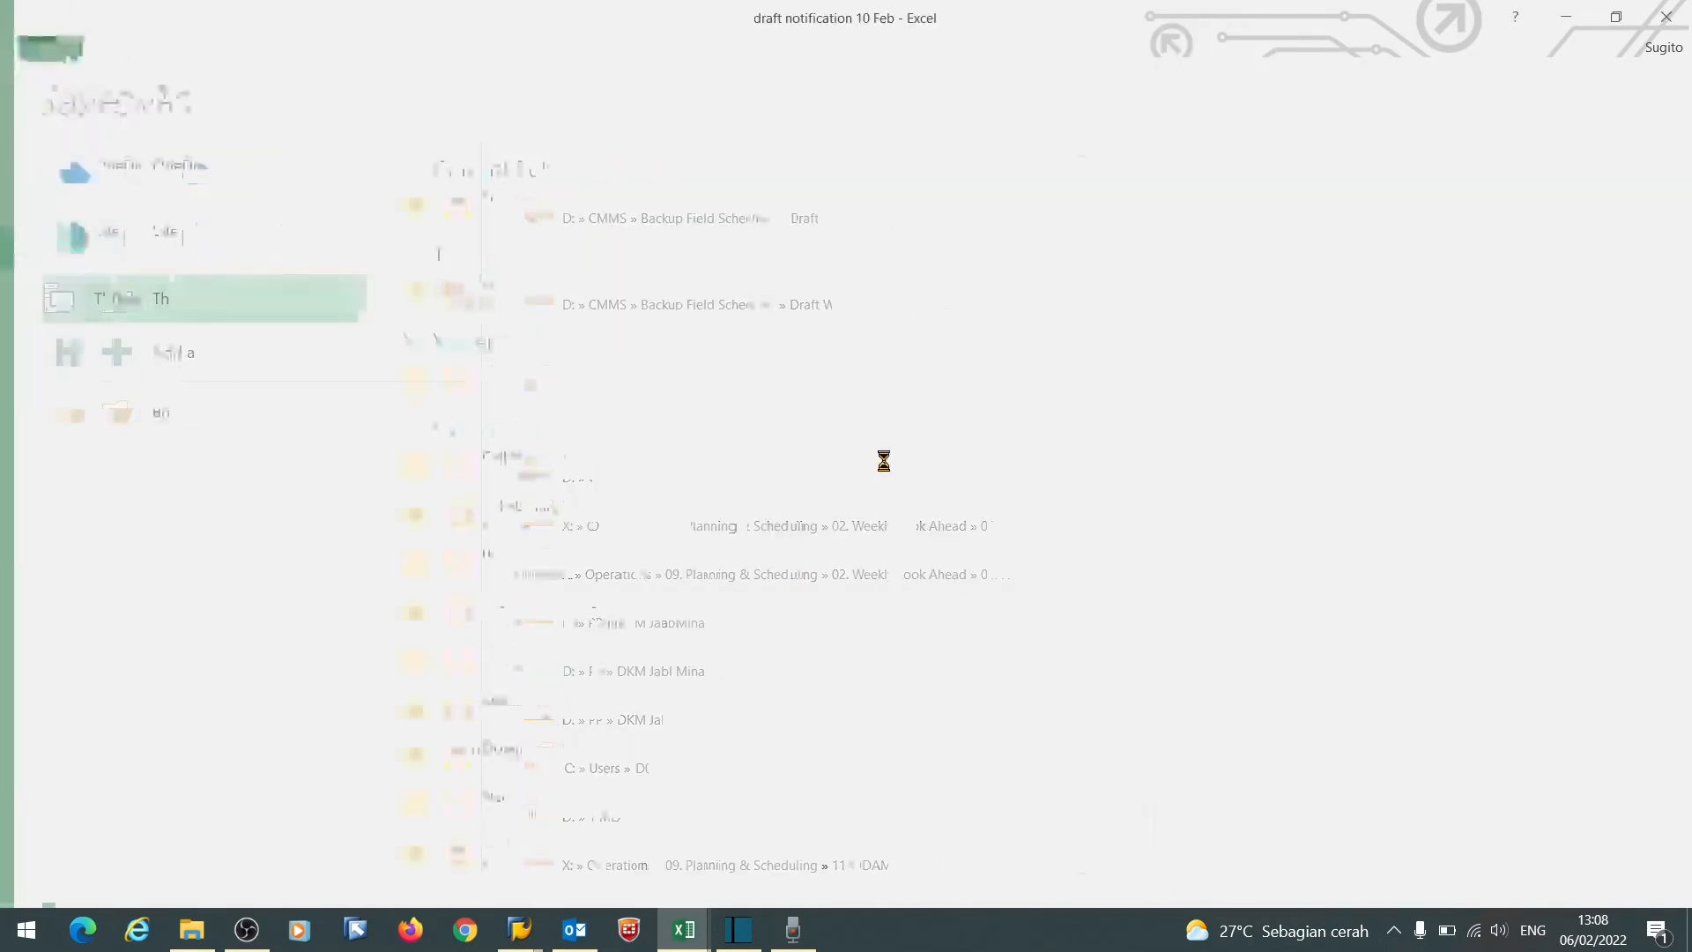
click(578, 483)
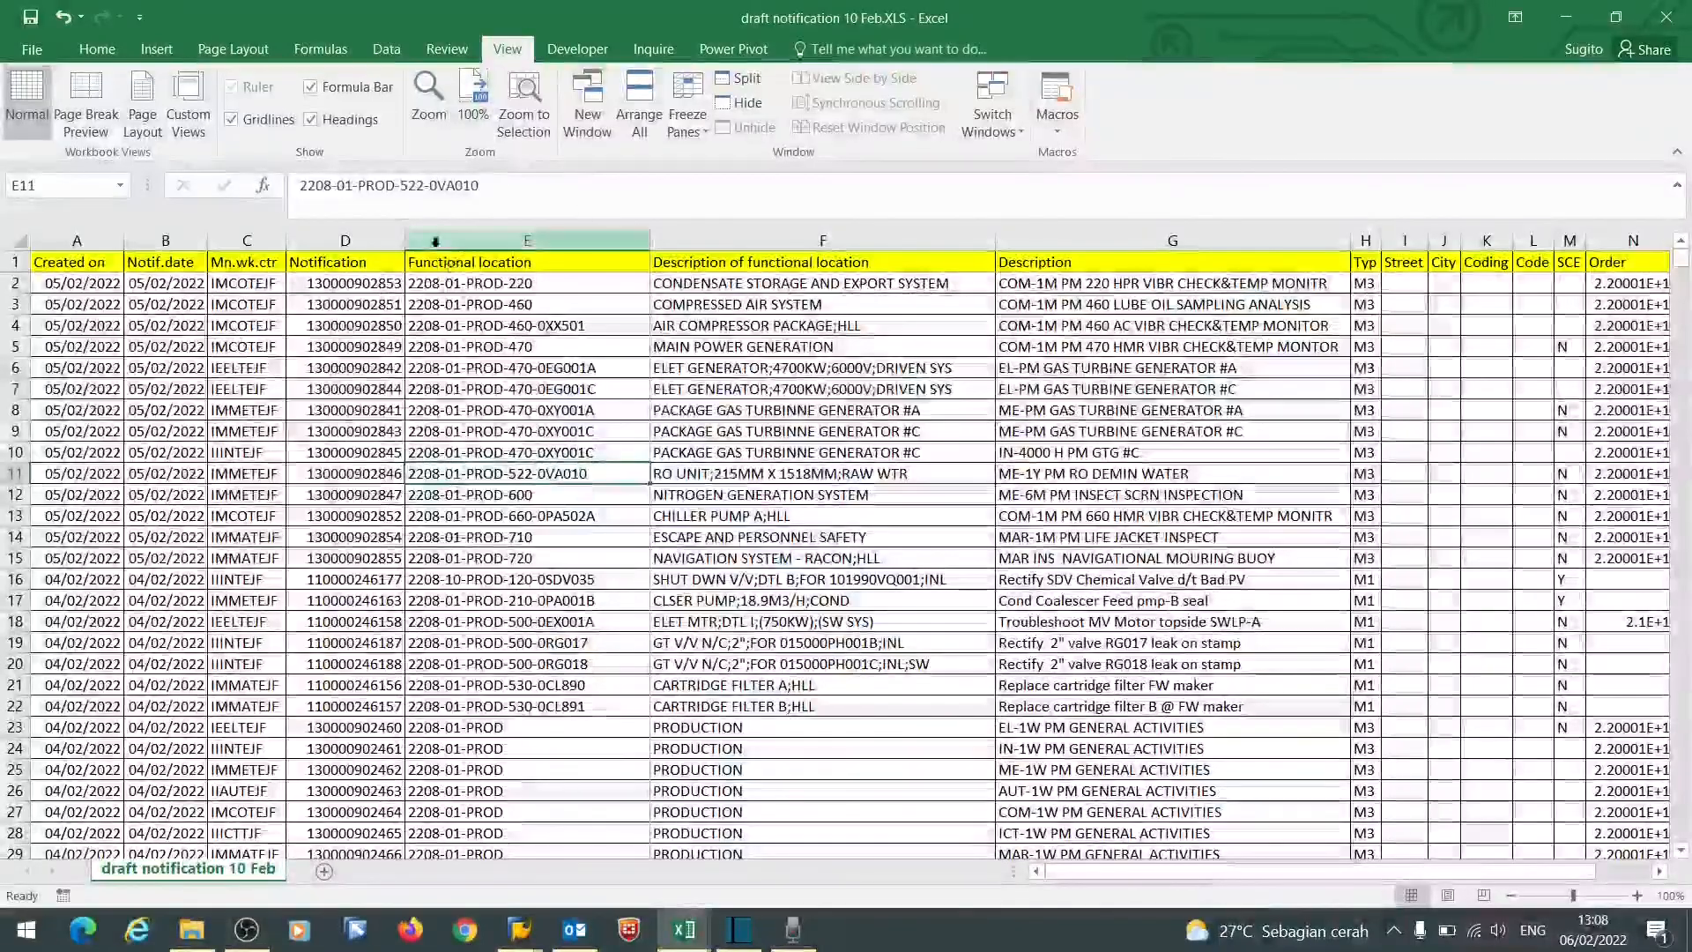
- Look over the order list in the 10 Feb 2022 workbook for comparison and return to the draft notification workbook
mouse_move(685, 932)
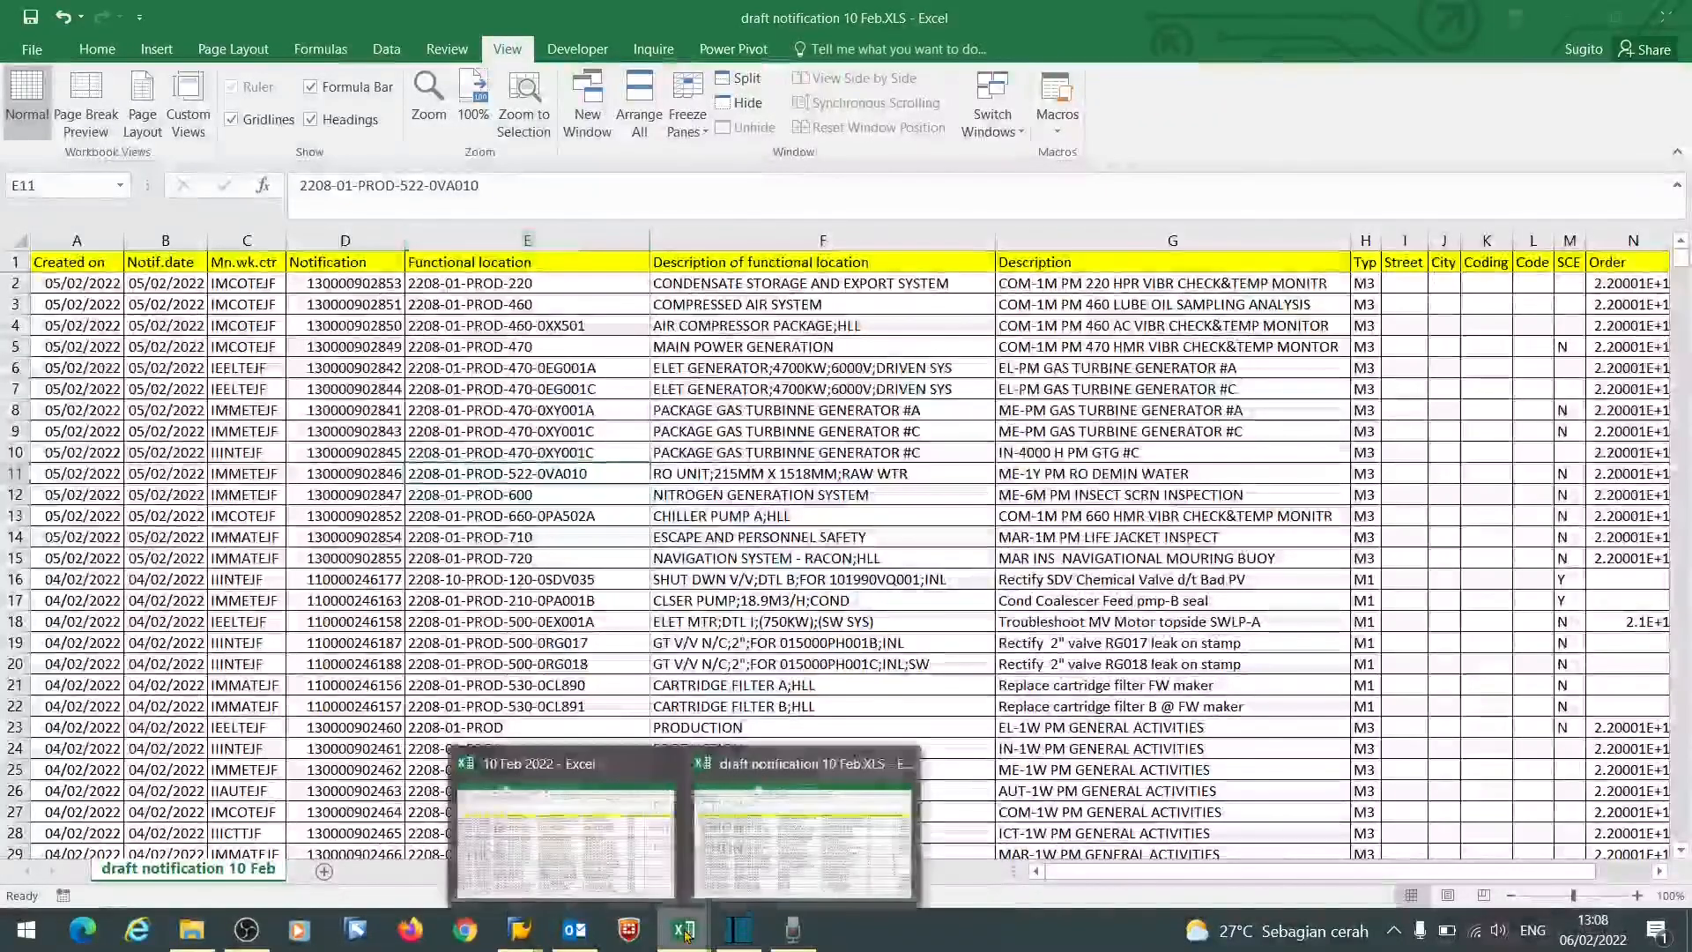
click(564, 793)
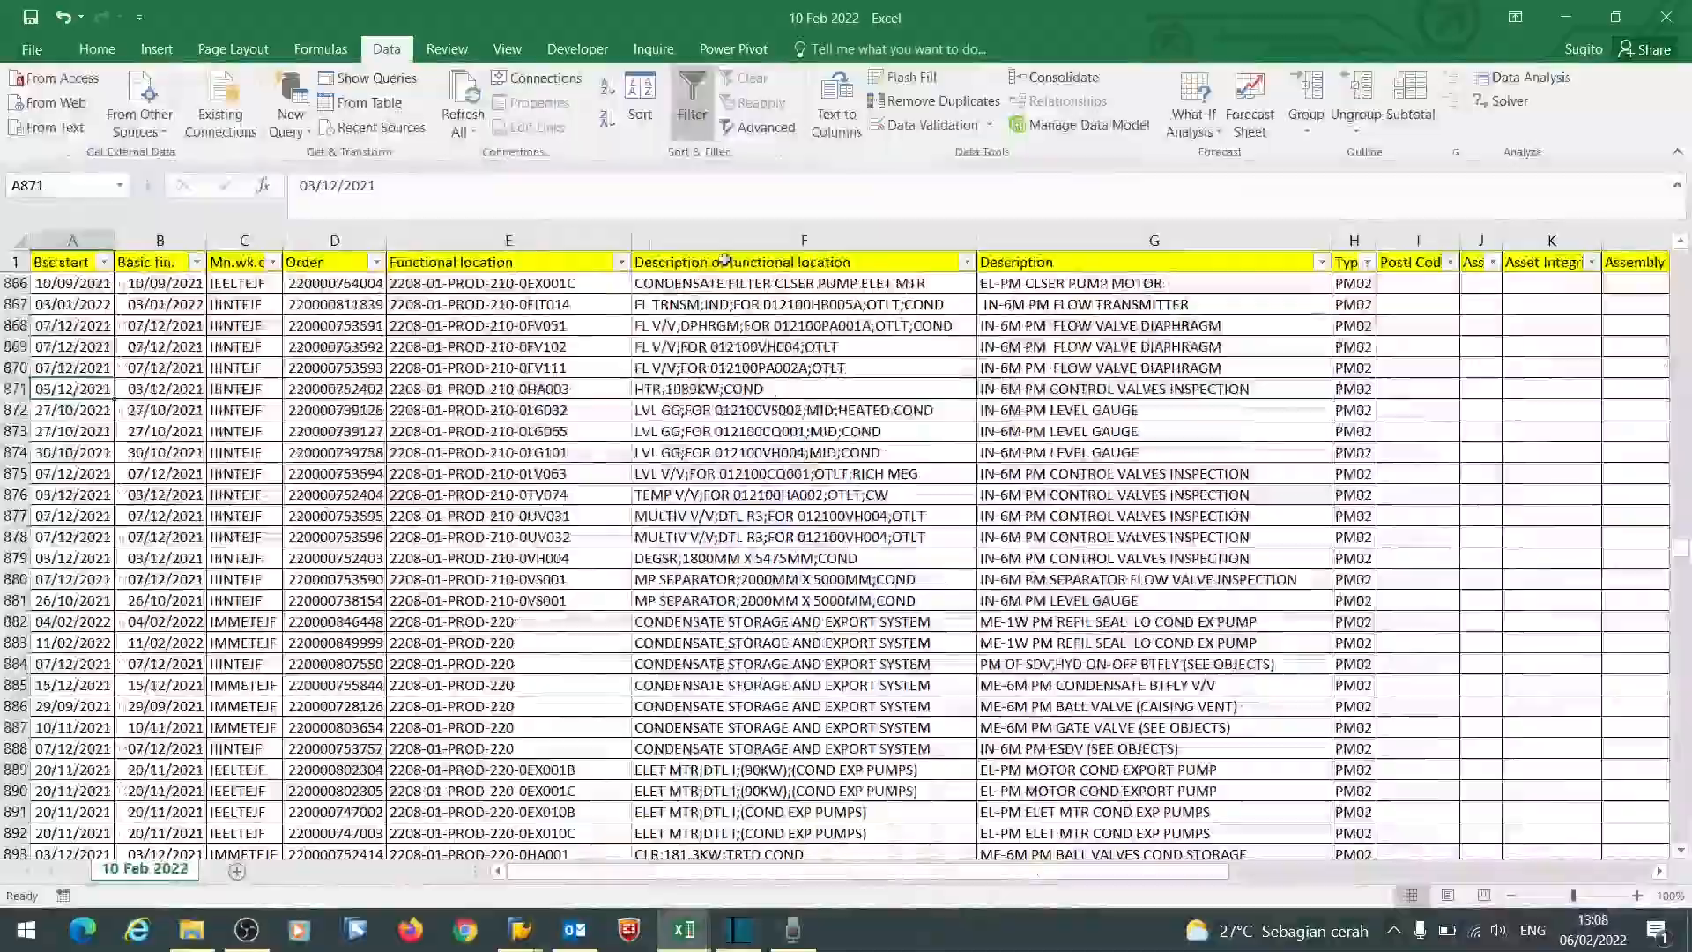
scroll(391, 501, up, 20)
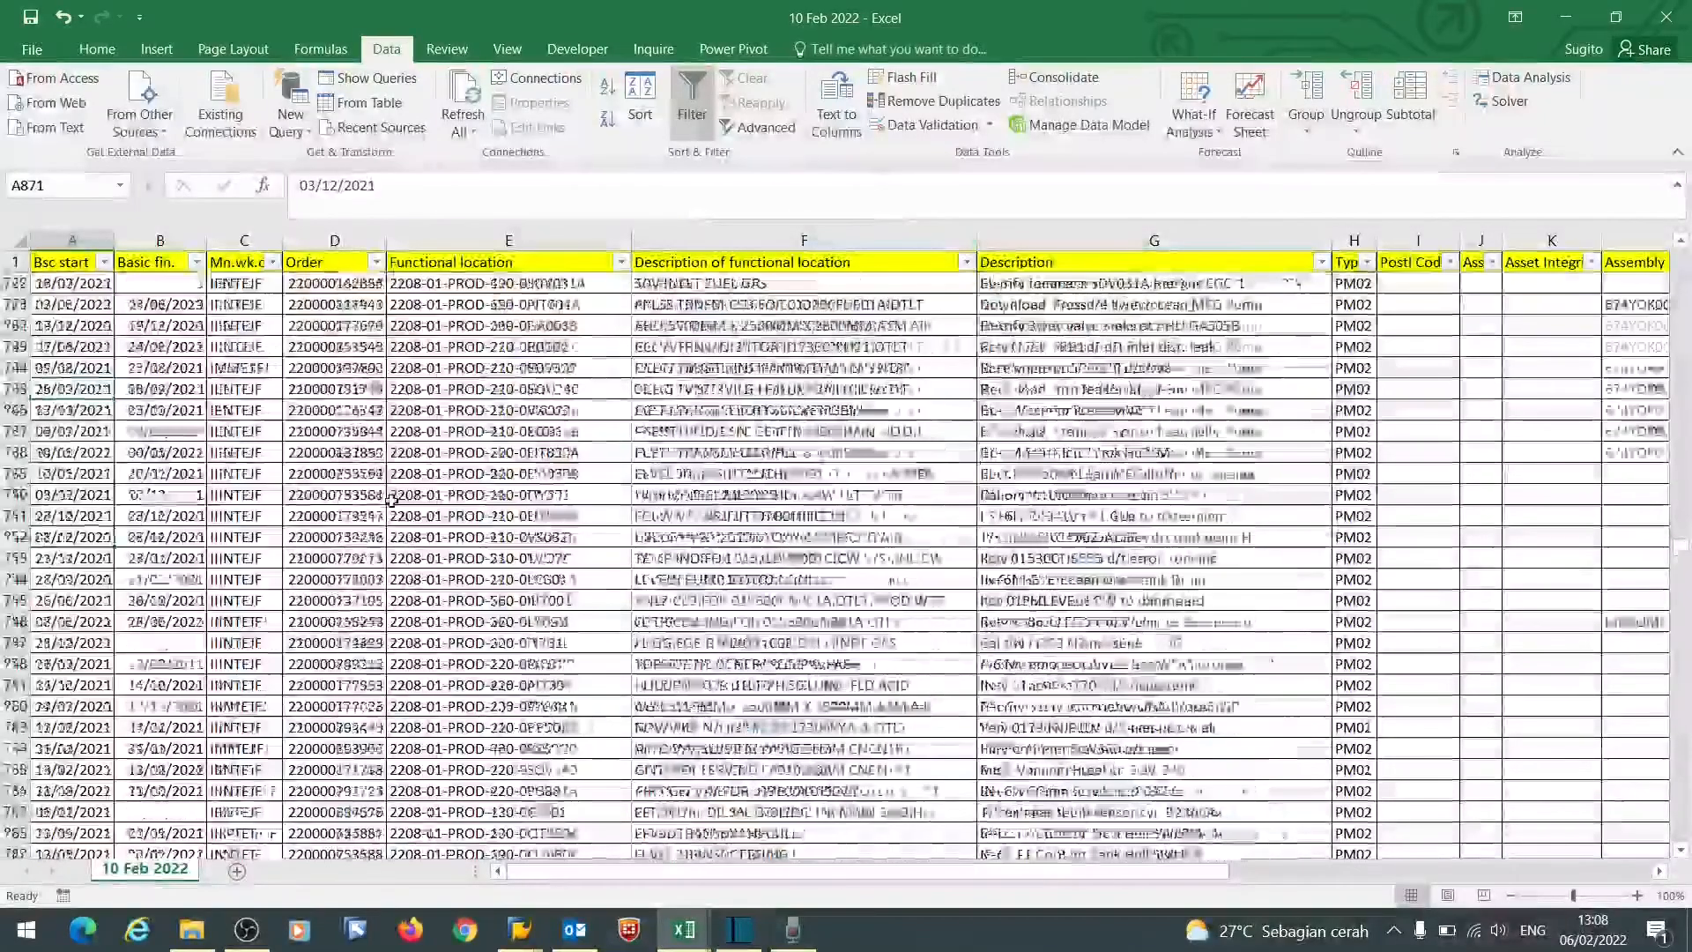
scroll(391, 501, up, 15)
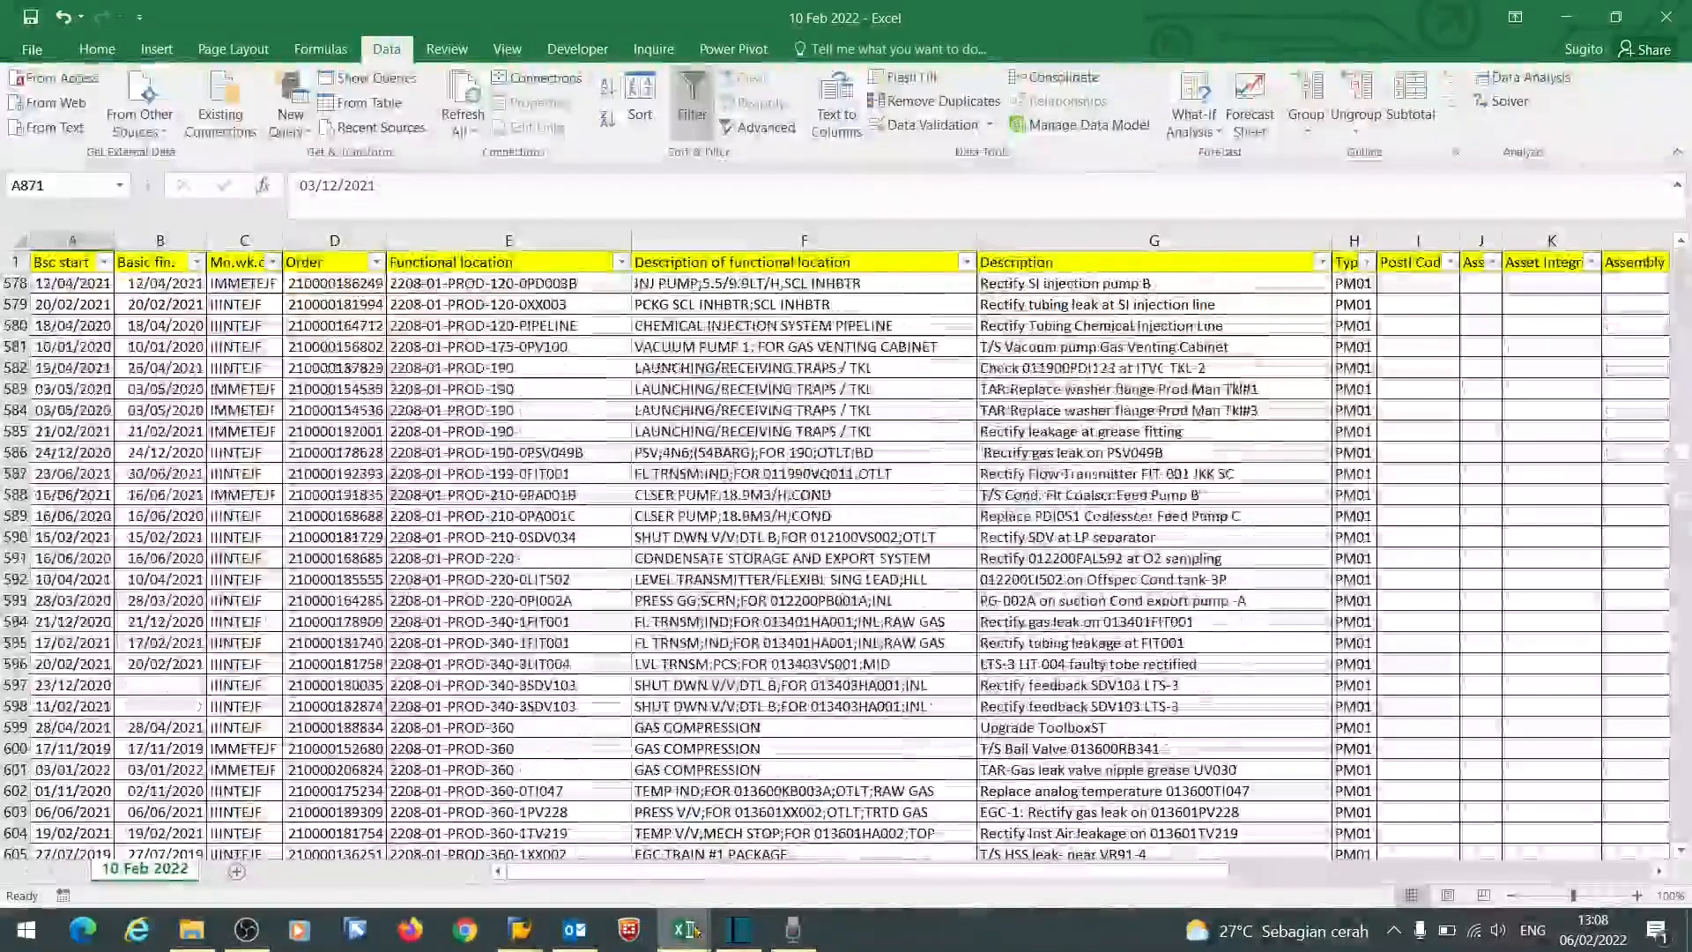
mouse_move(685, 933)
click(806, 838)
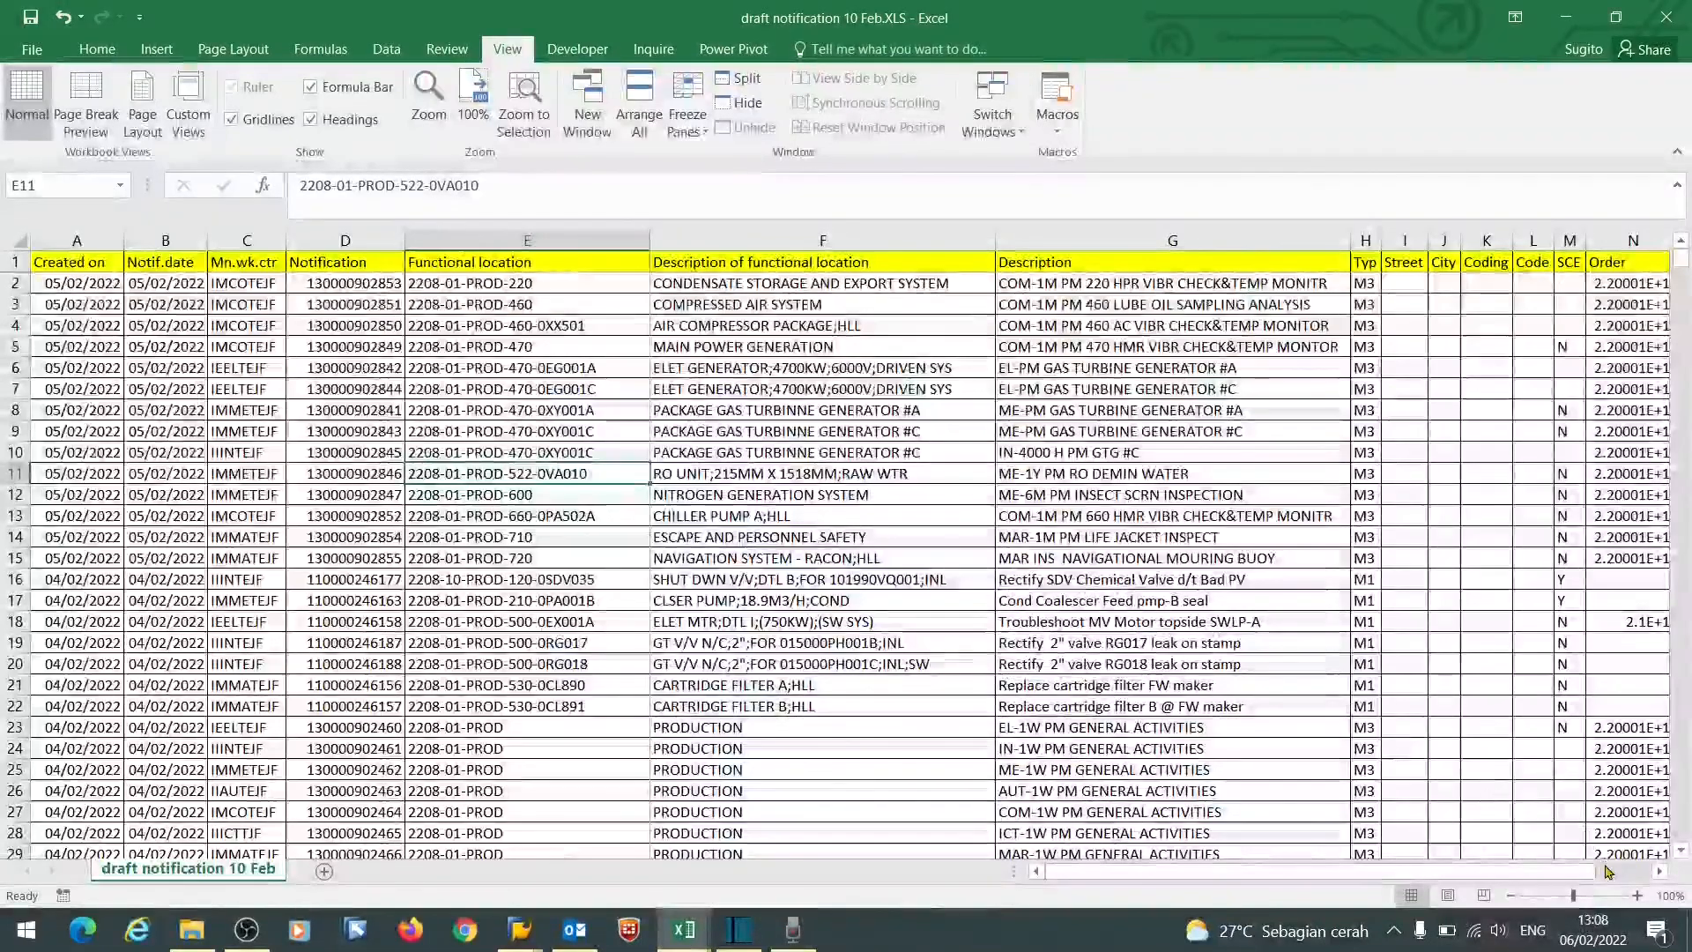
- Format the Order column as Number with 0 decimal places and autofit its width
click(1659, 871)
click(1659, 871)
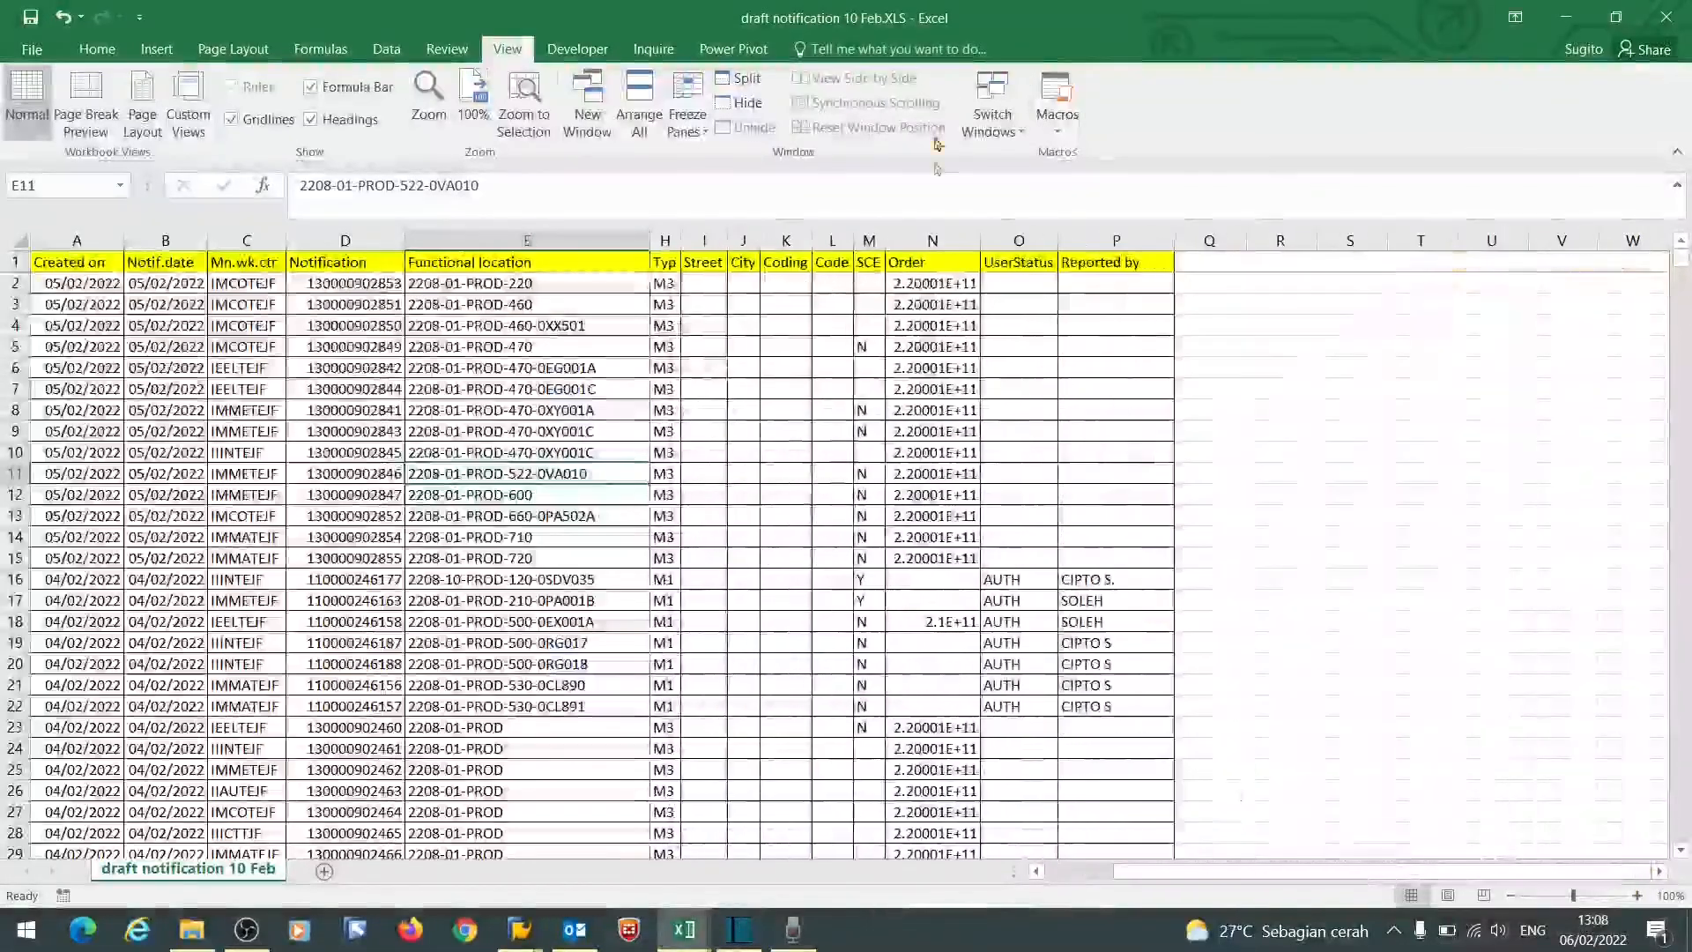
drag(980, 244, 991, 244)
click(937, 240)
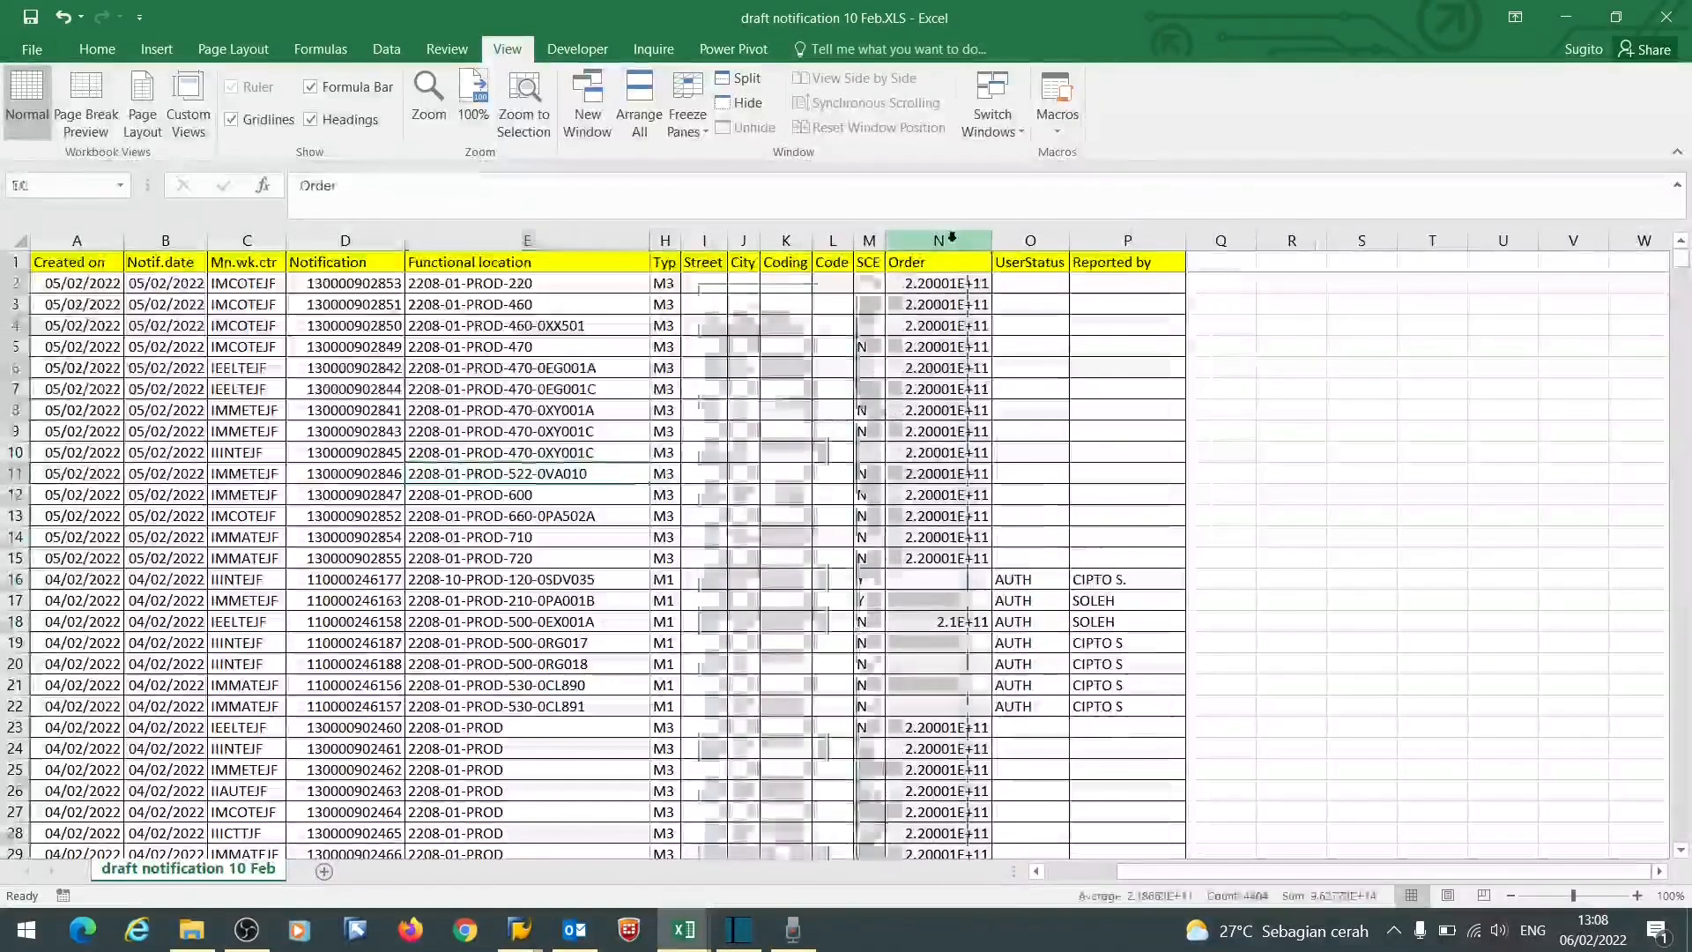
click(97, 48)
click(1415, 110)
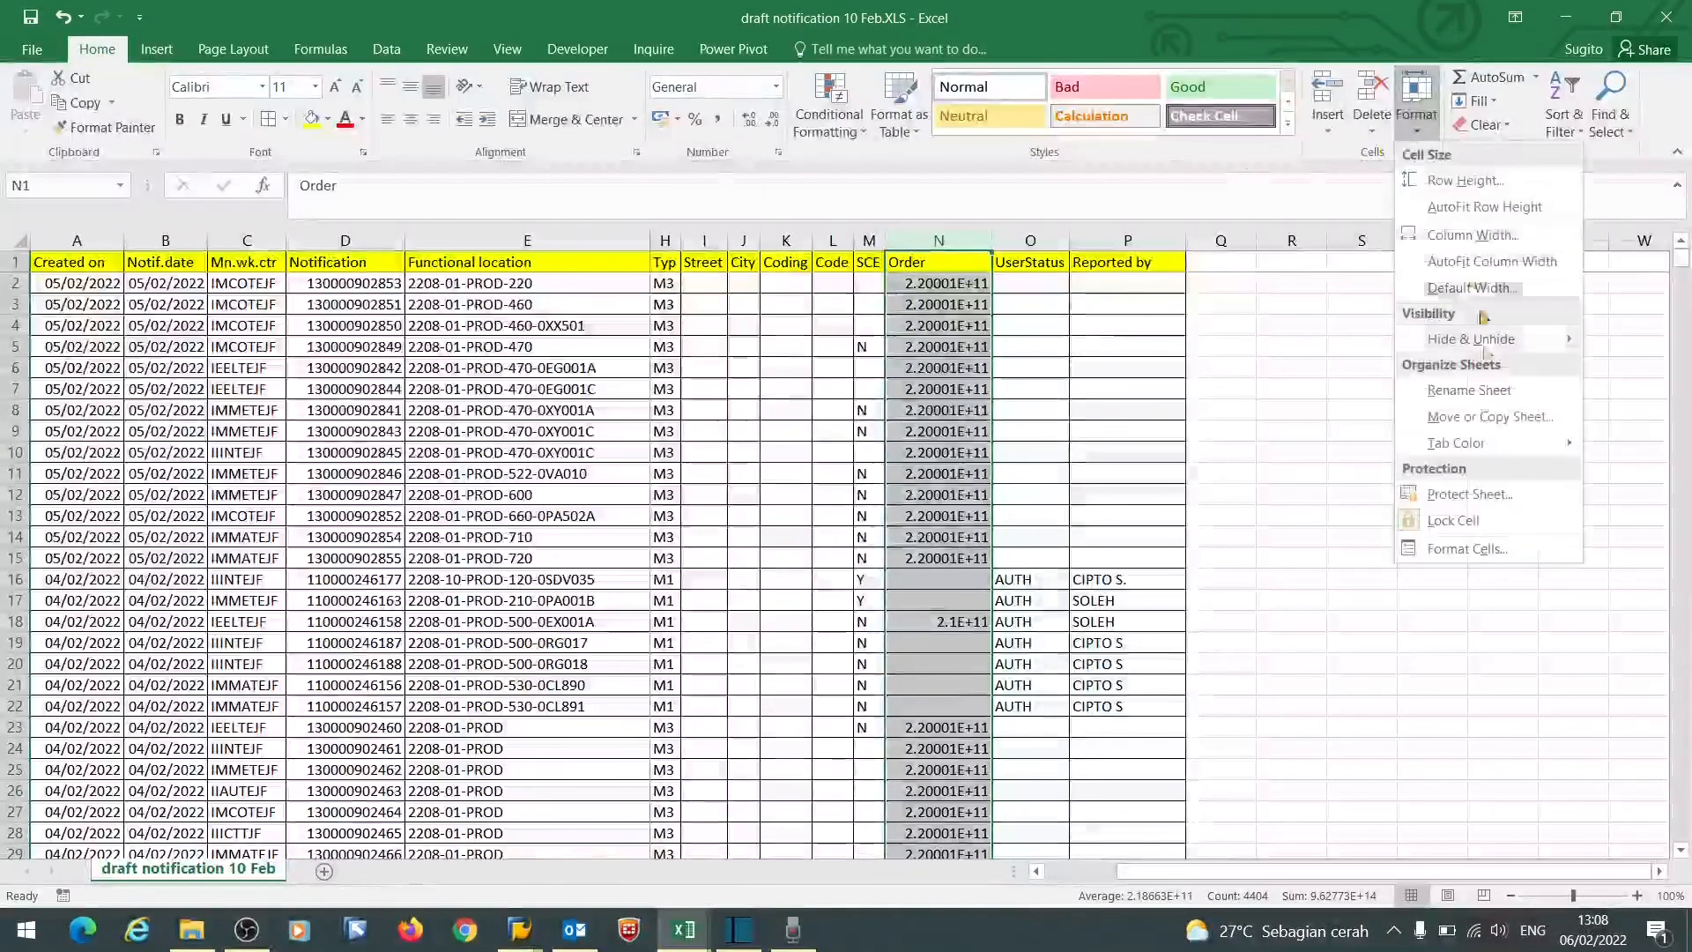
click(1459, 549)
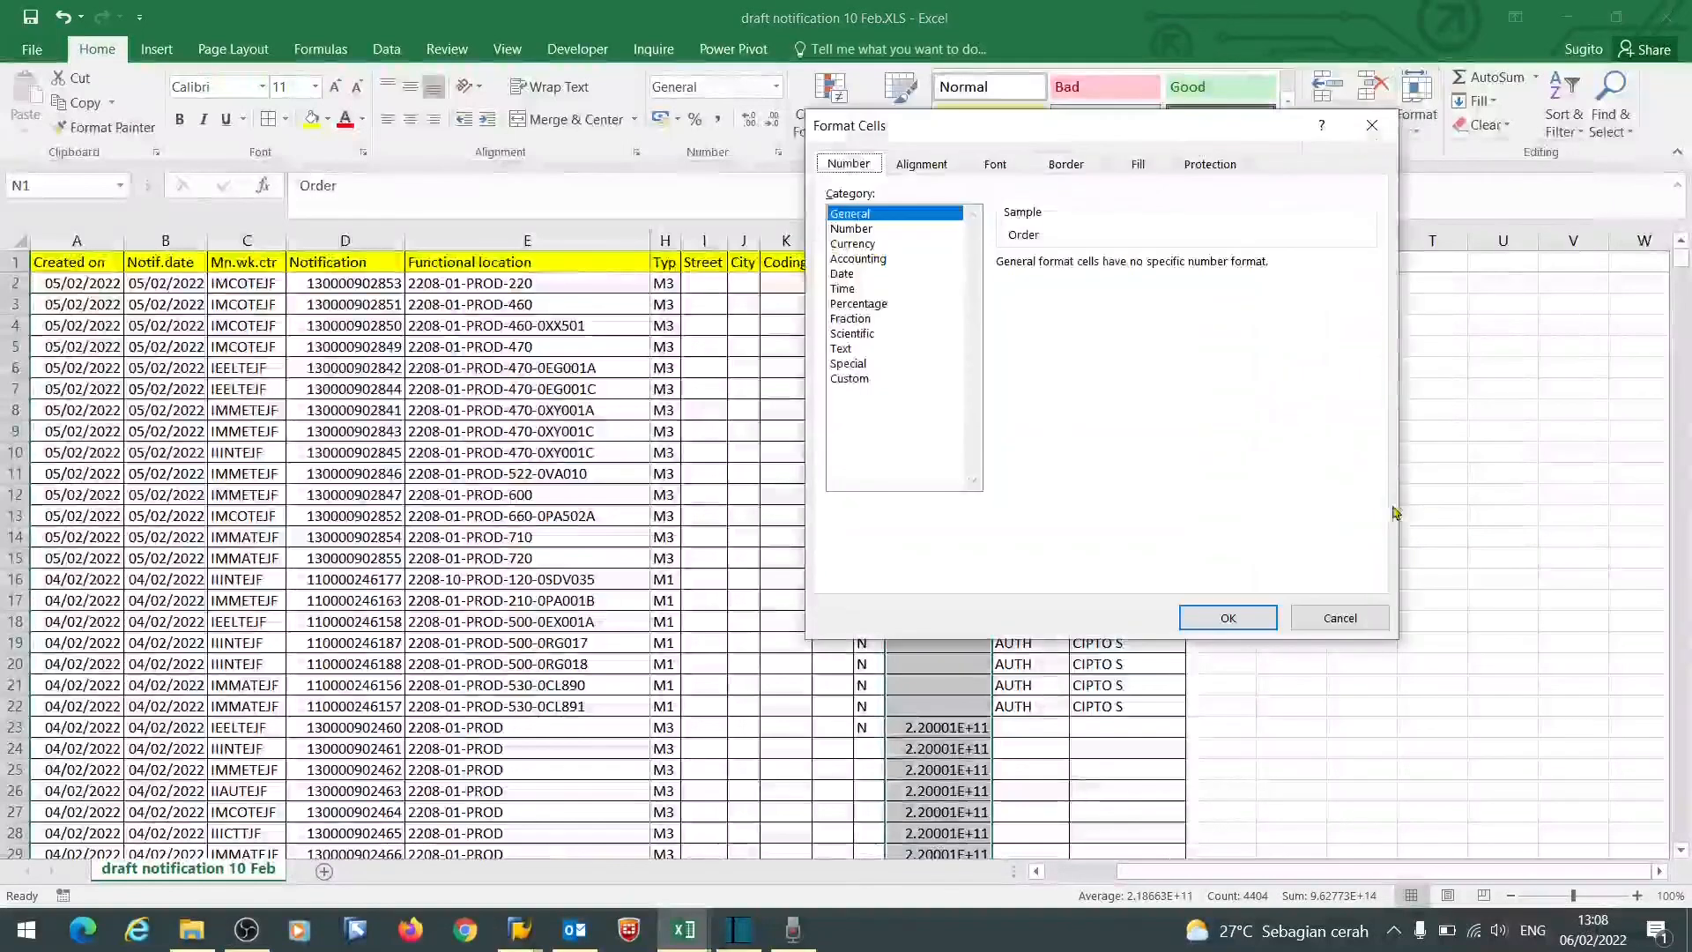
click(896, 229)
click(1152, 270)
click(1229, 620)
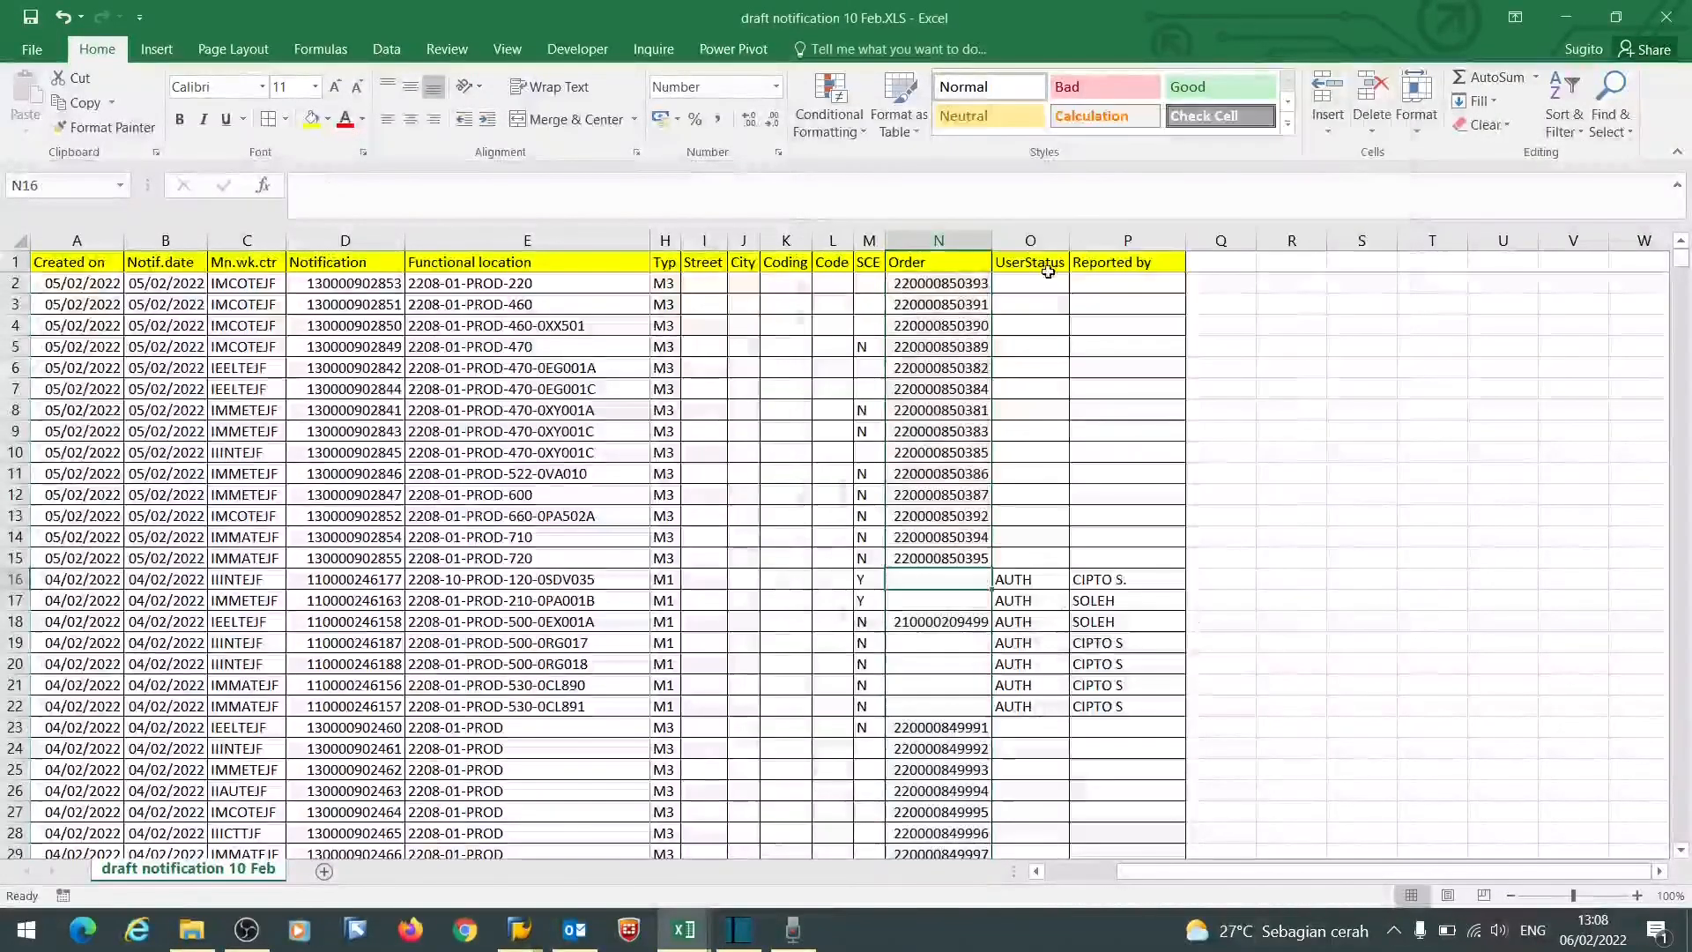
double_click(993, 241)
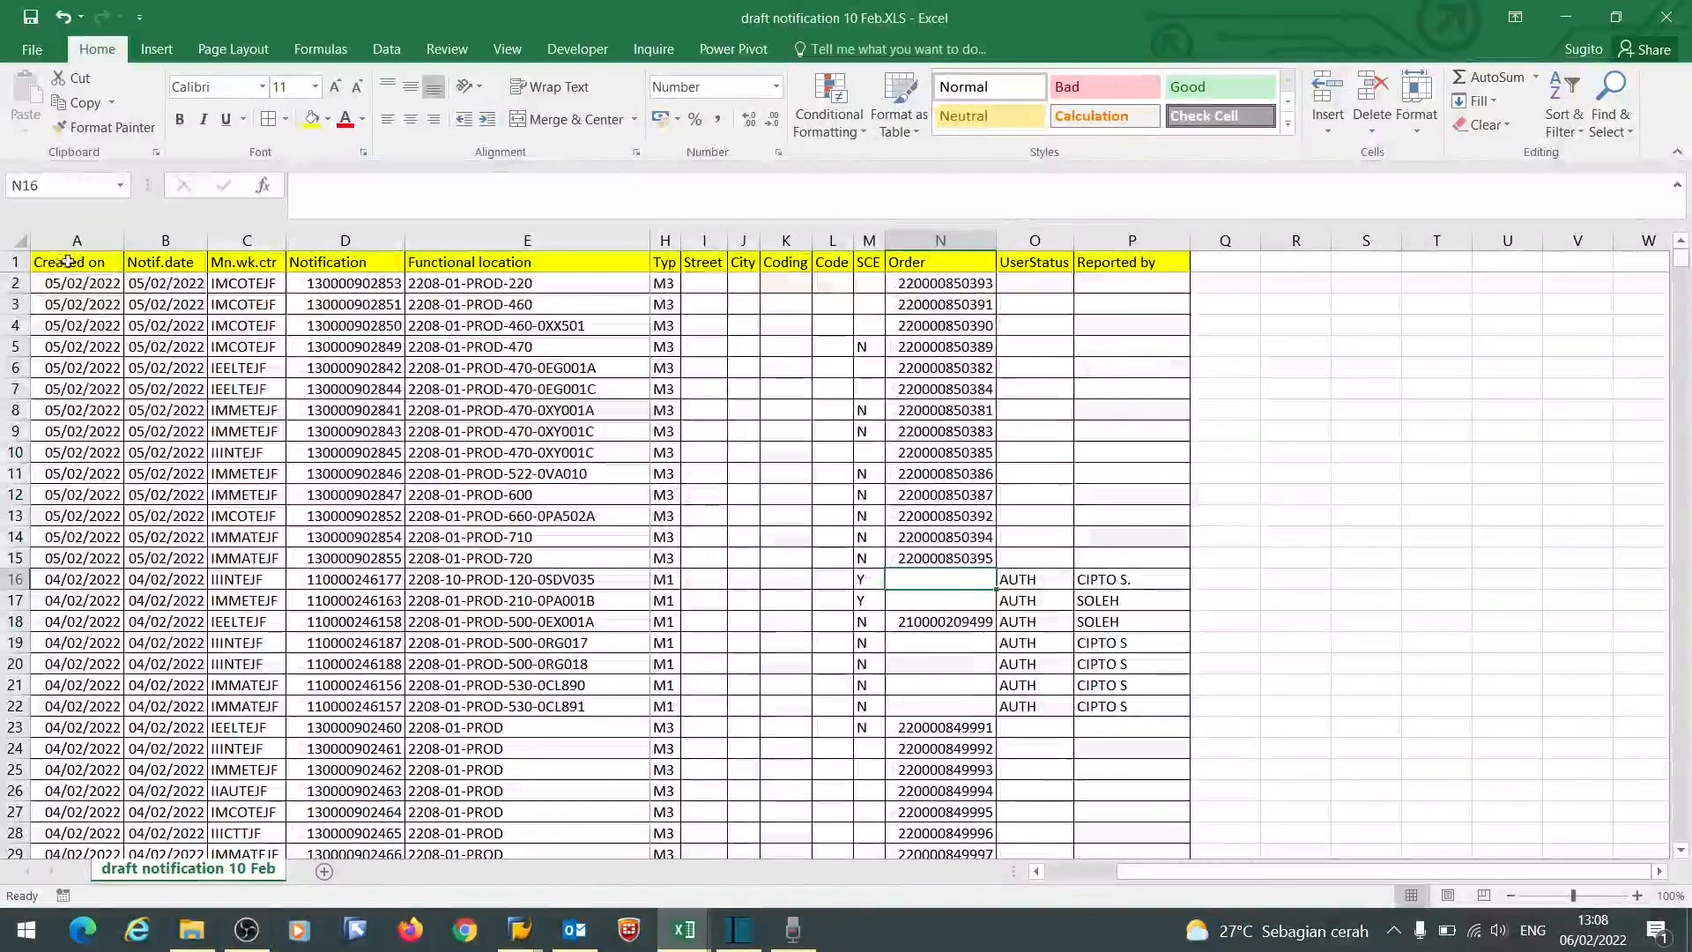
- Add filters to the header row from Created on to Reported by
click(67, 262)
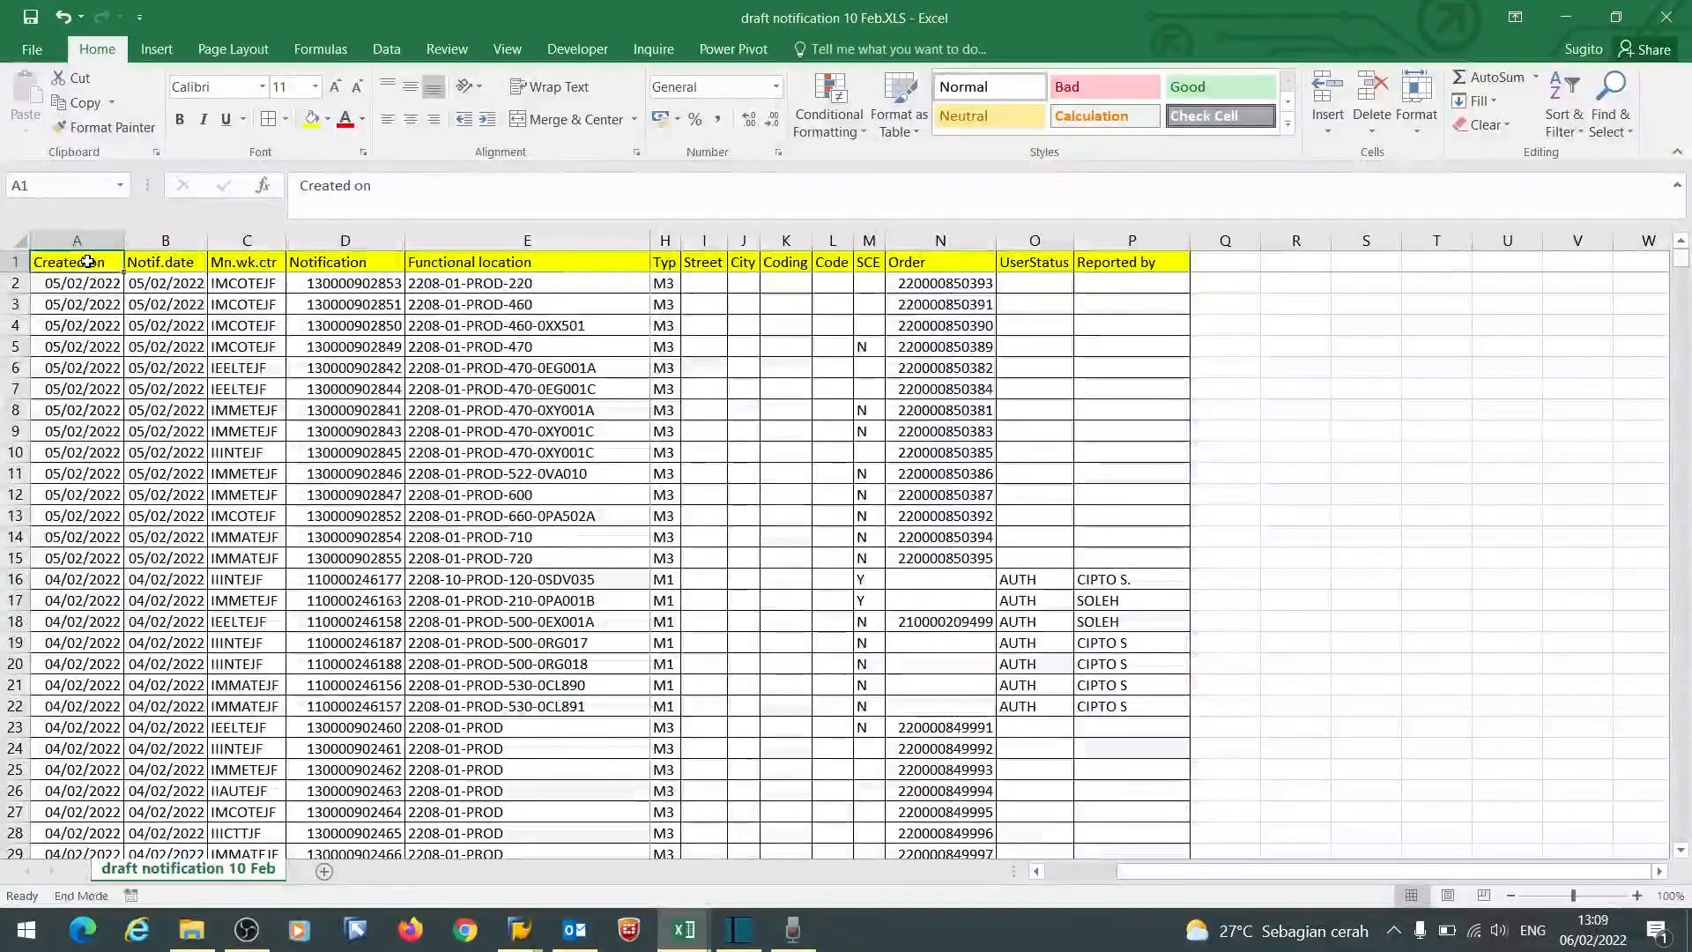
key(shift+Right)
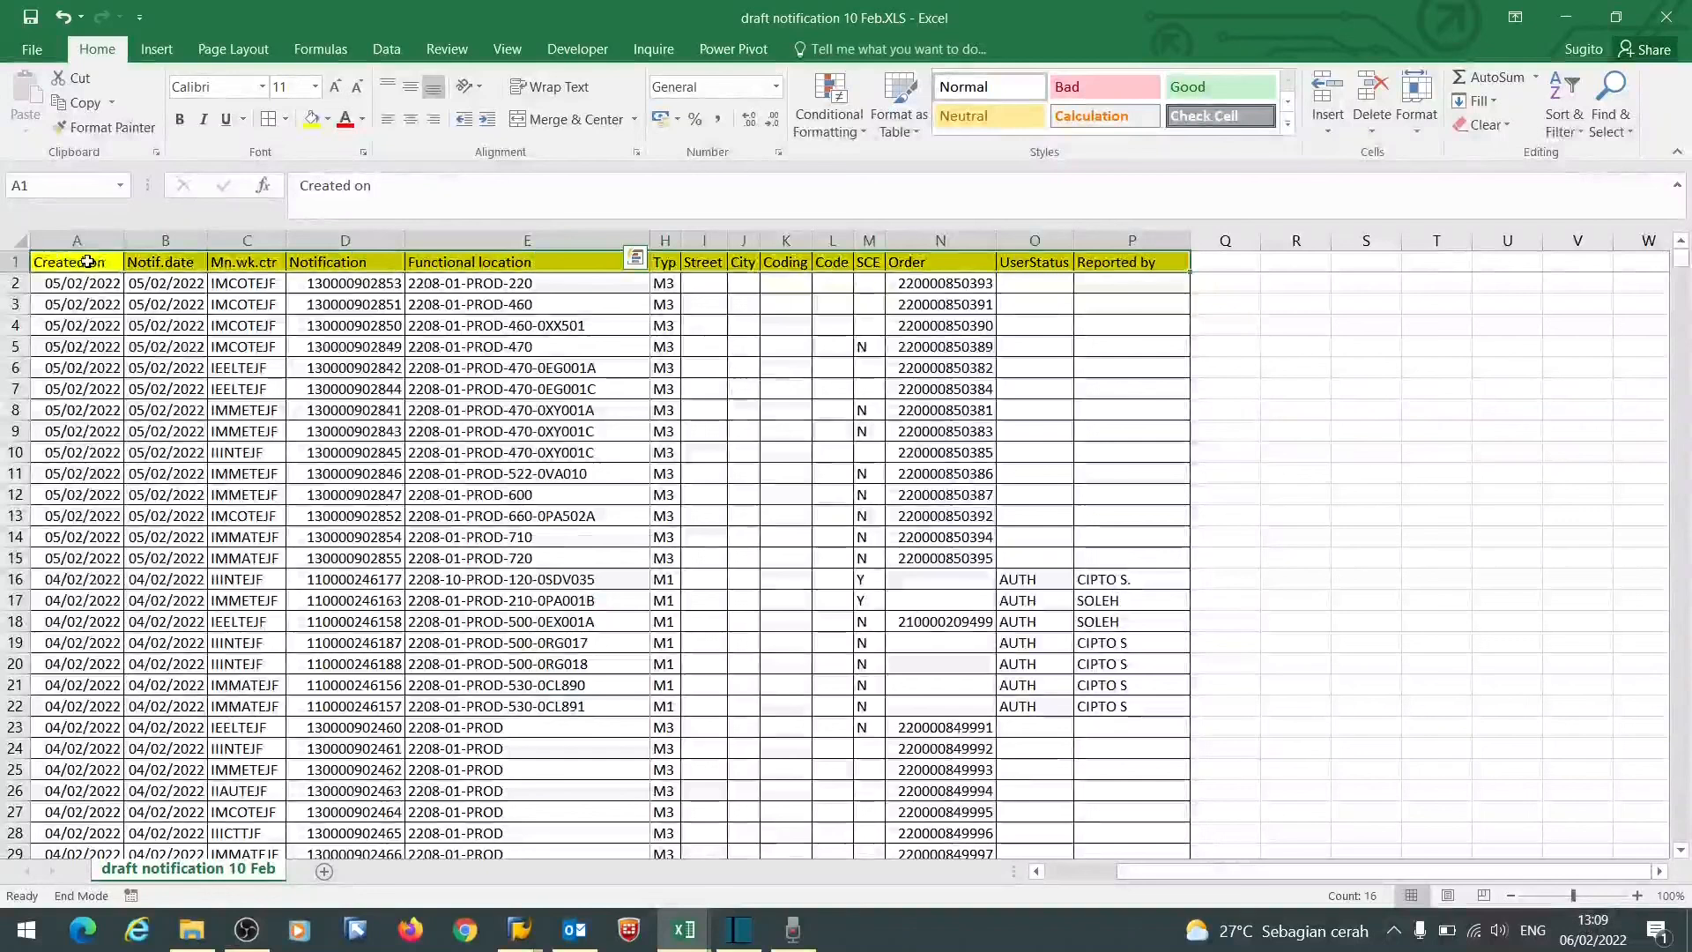
click(386, 49)
click(692, 106)
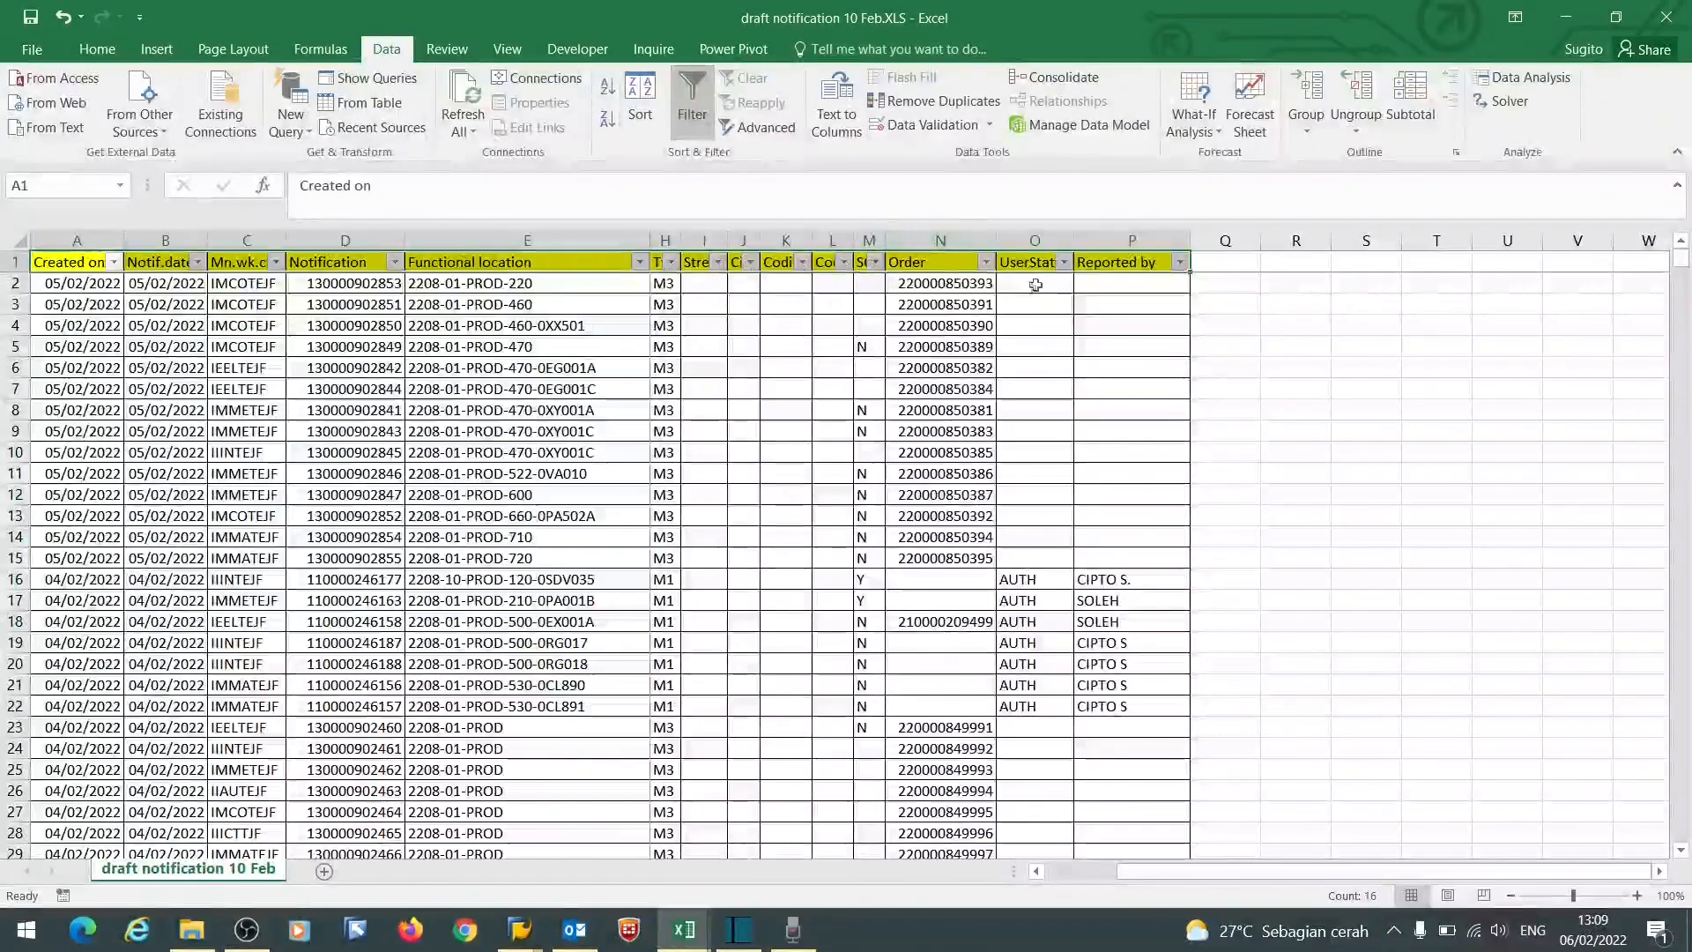
- Filter the Order column to leave out the blanks so that only notifications with an order number are listed
click(987, 262)
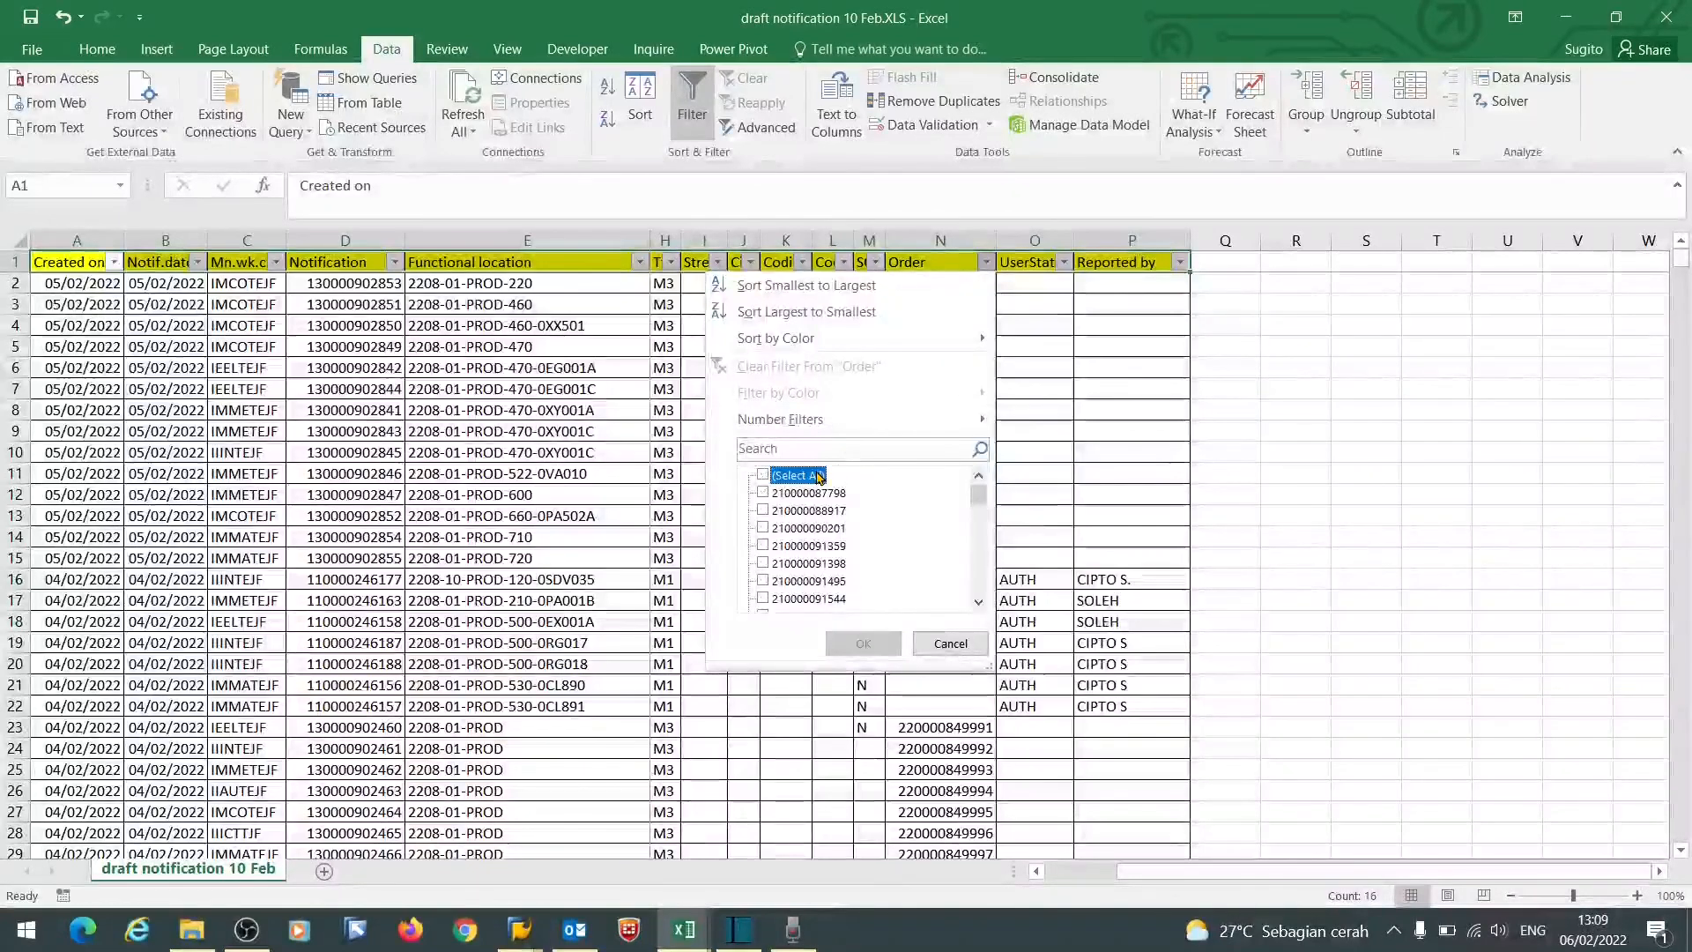
click(818, 477)
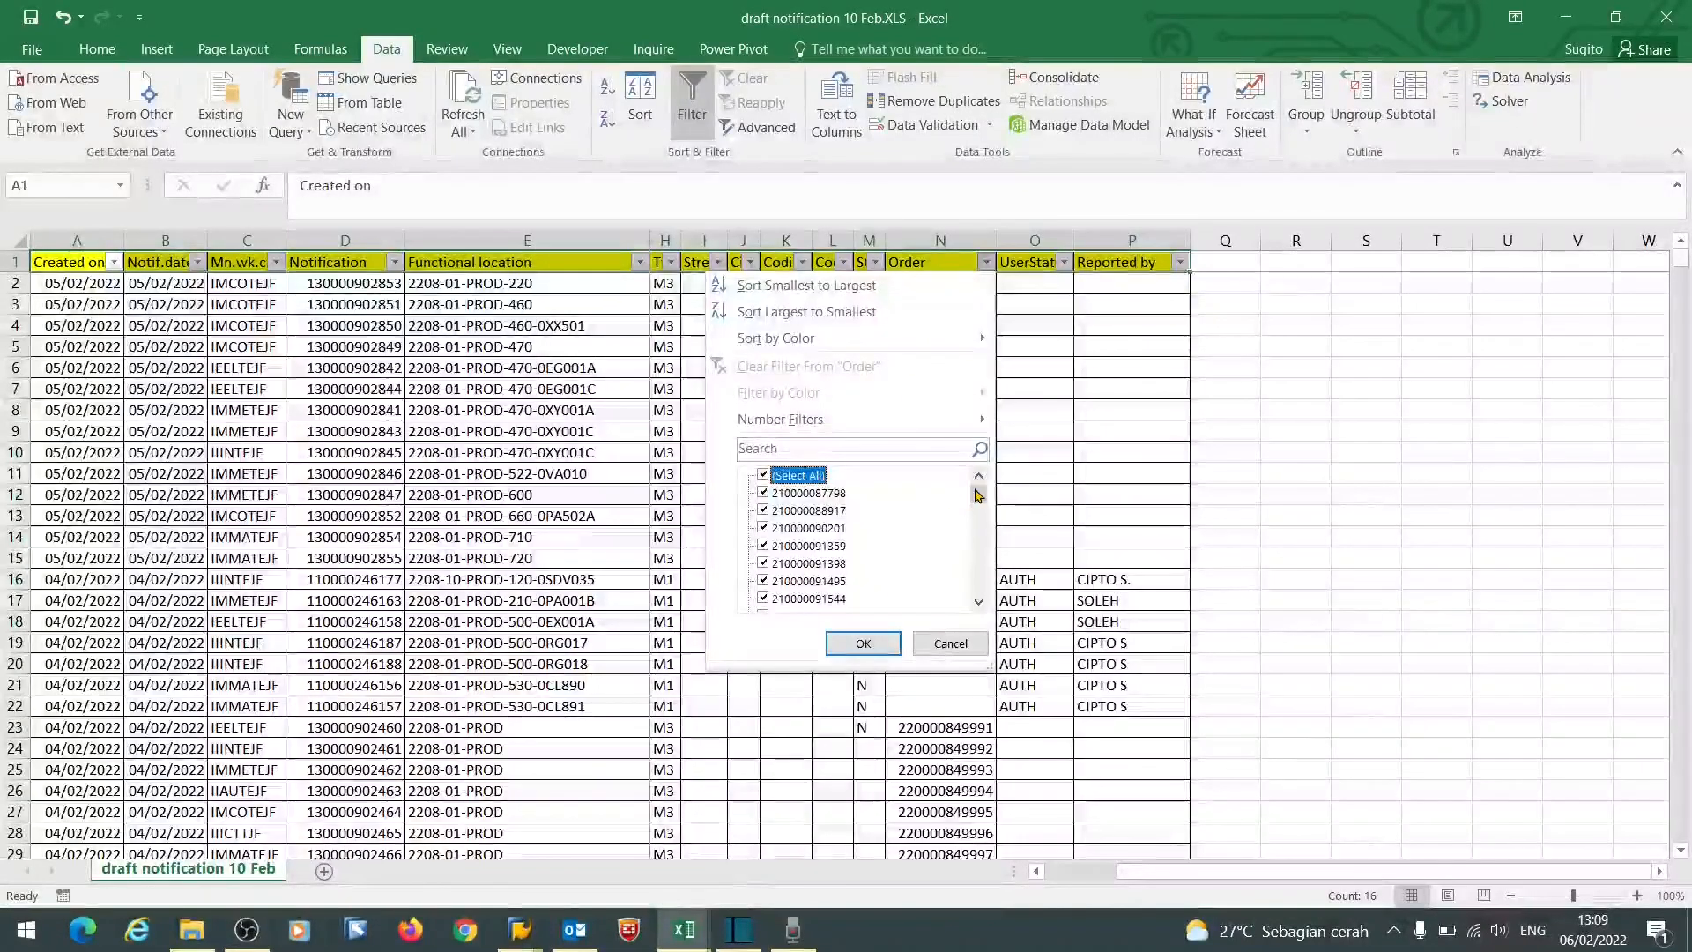
drag(981, 499, 979, 595)
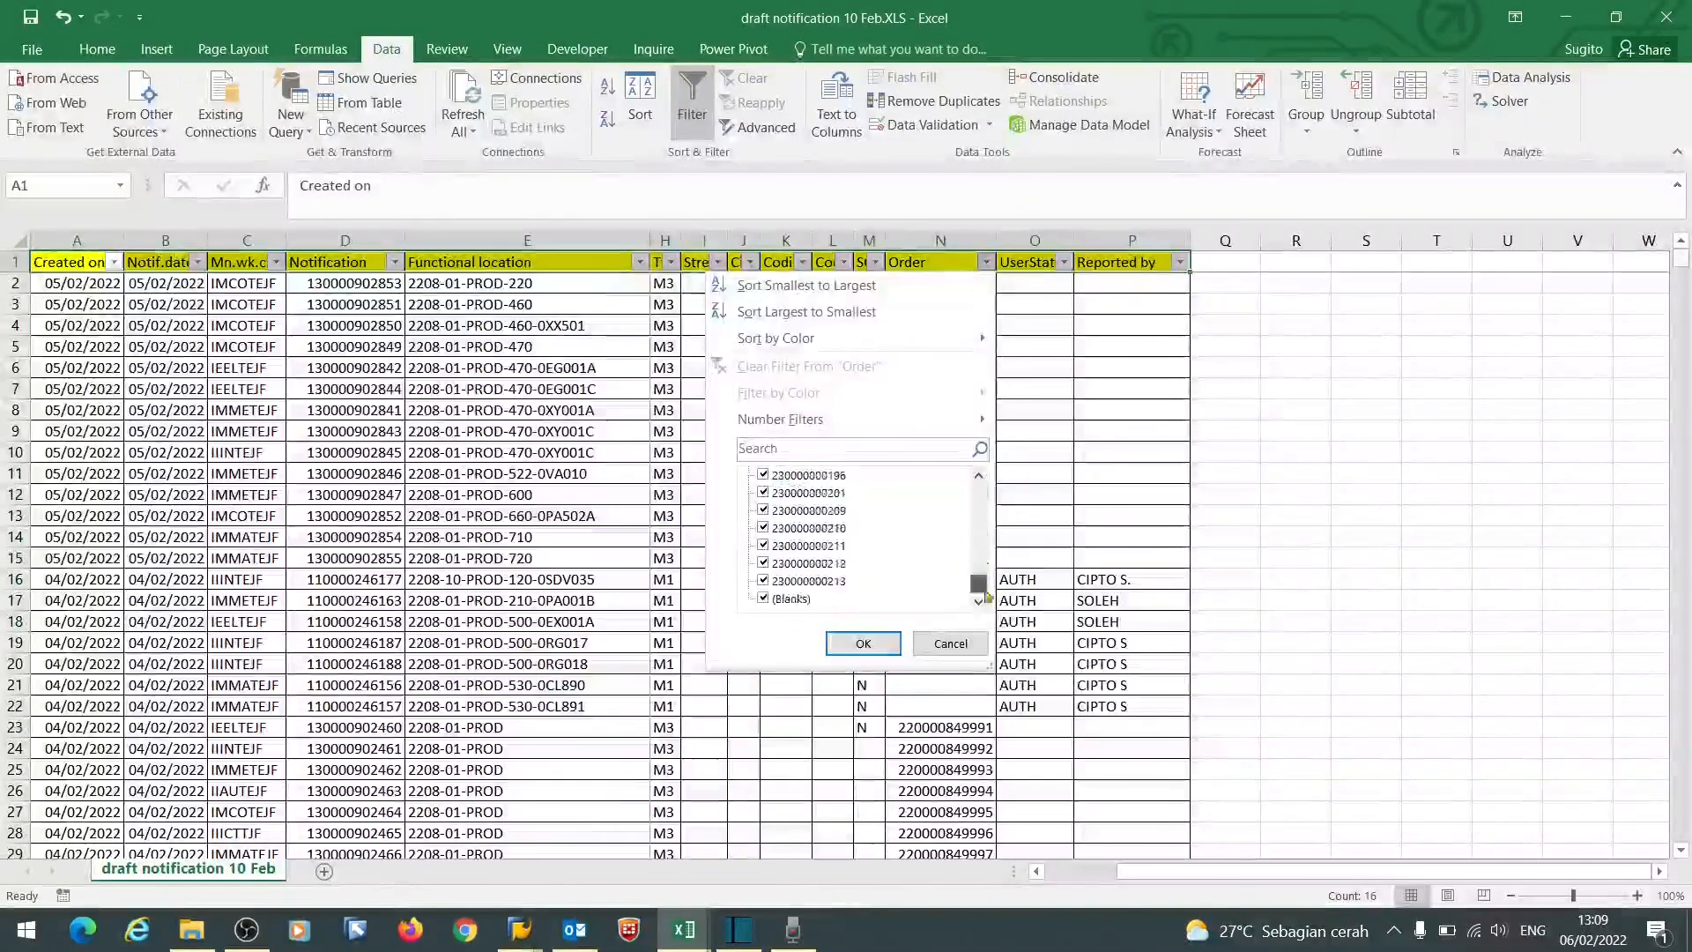
click(764, 600)
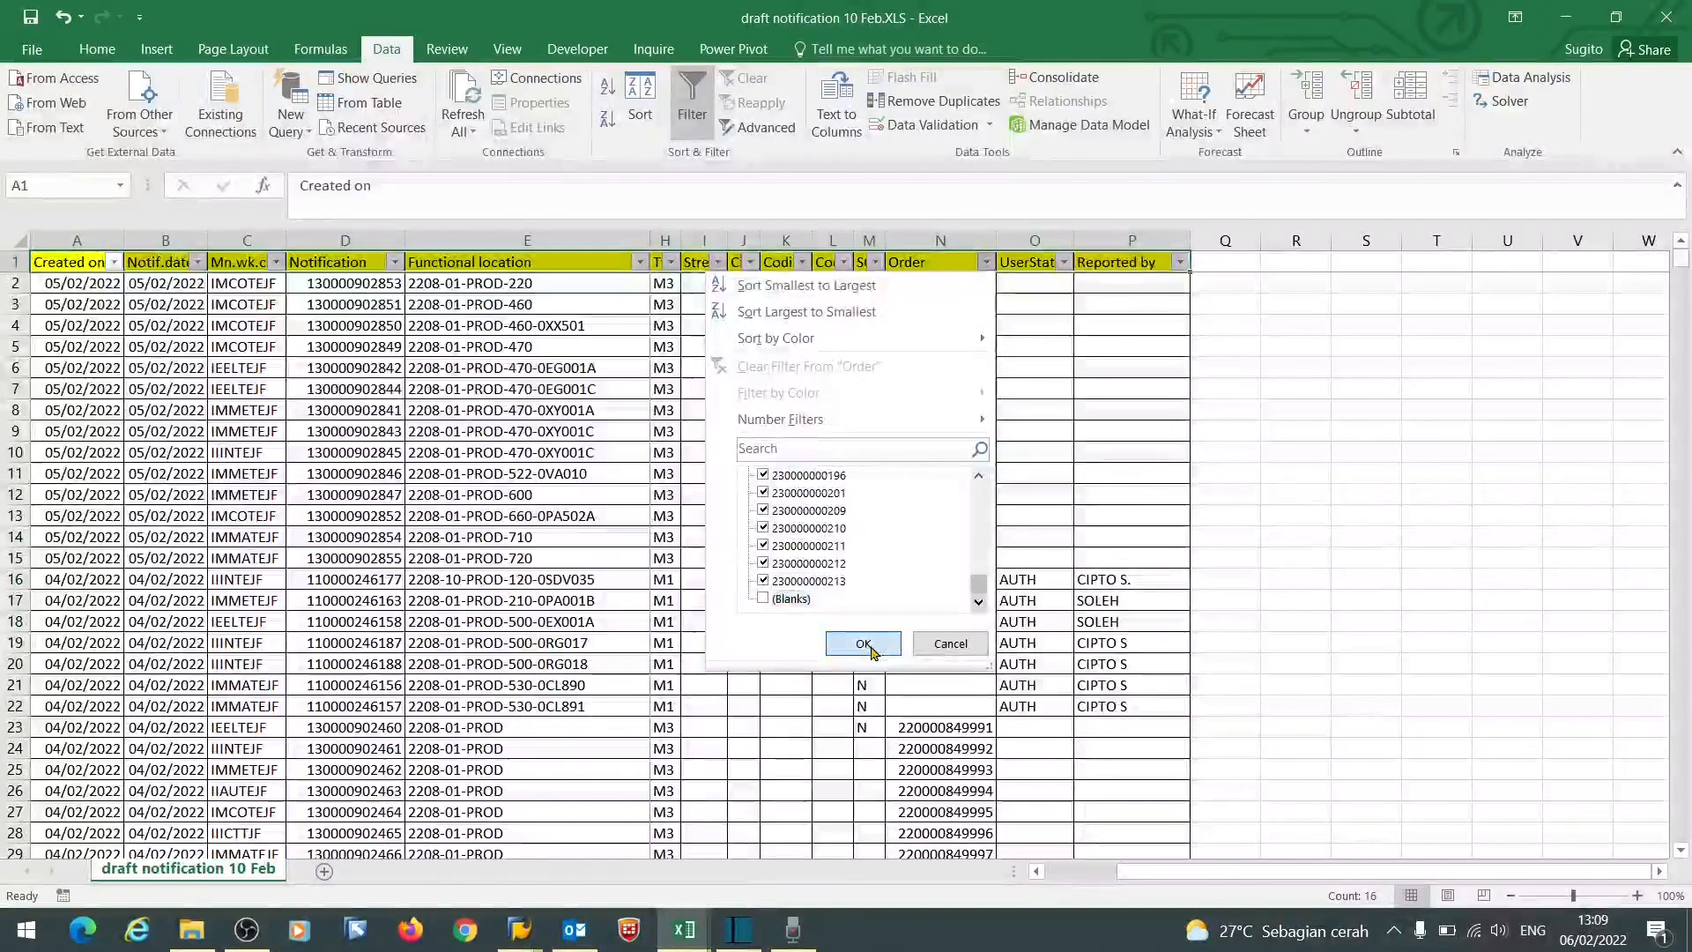
click(863, 644)
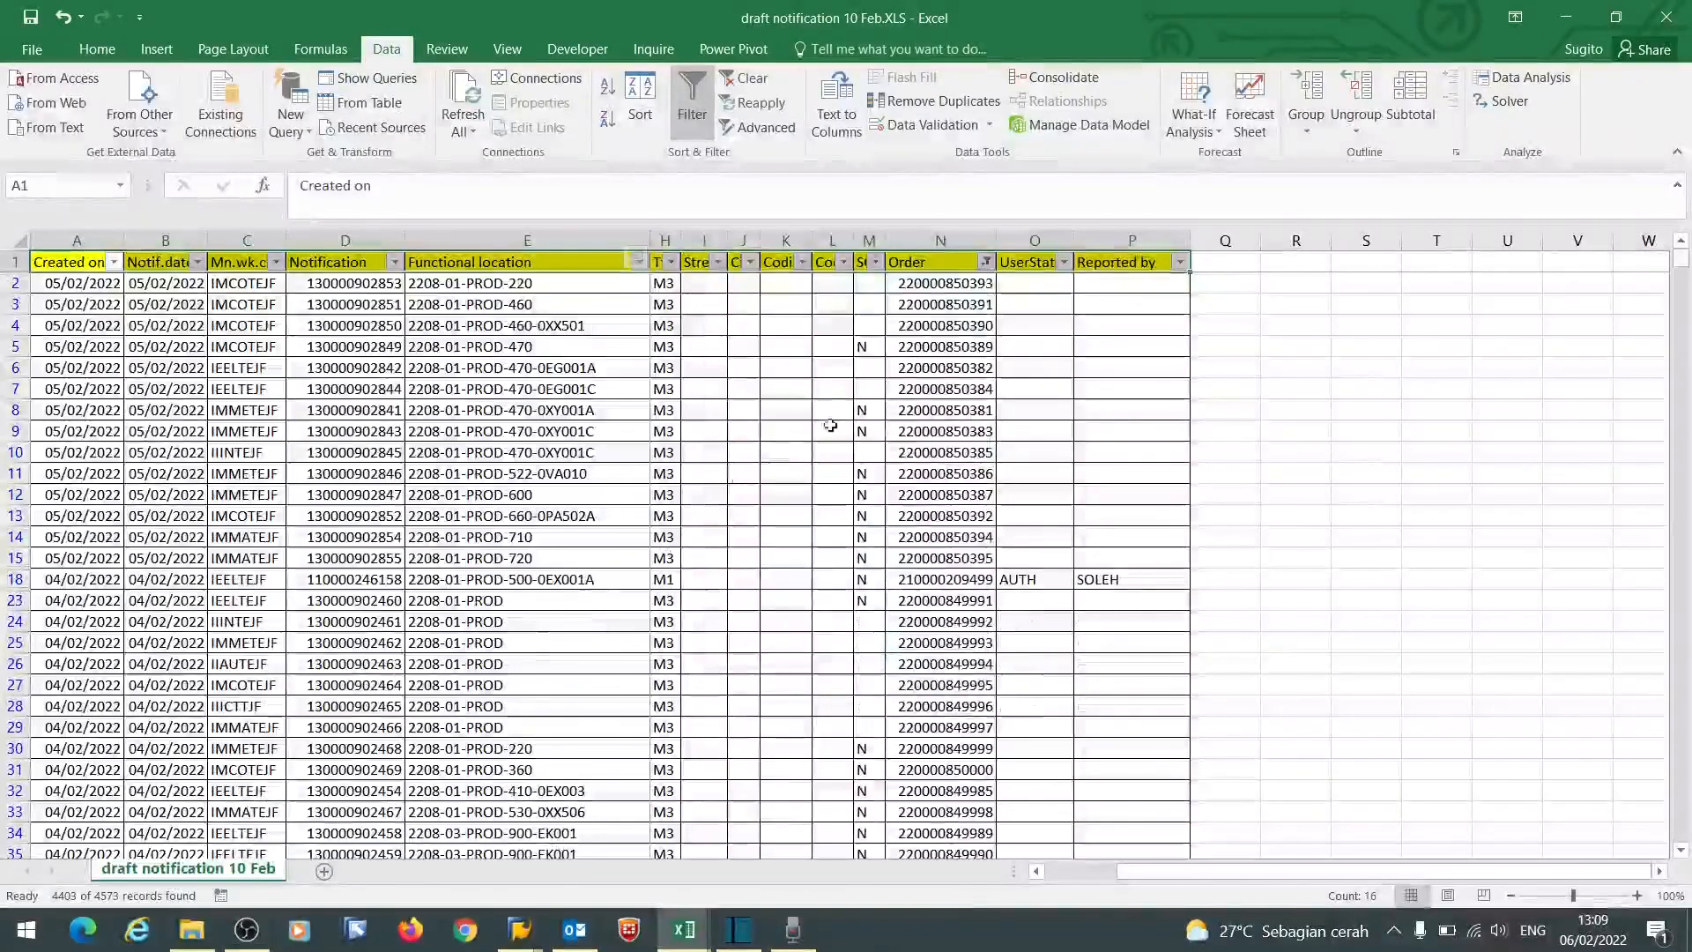
click(1053, 873)
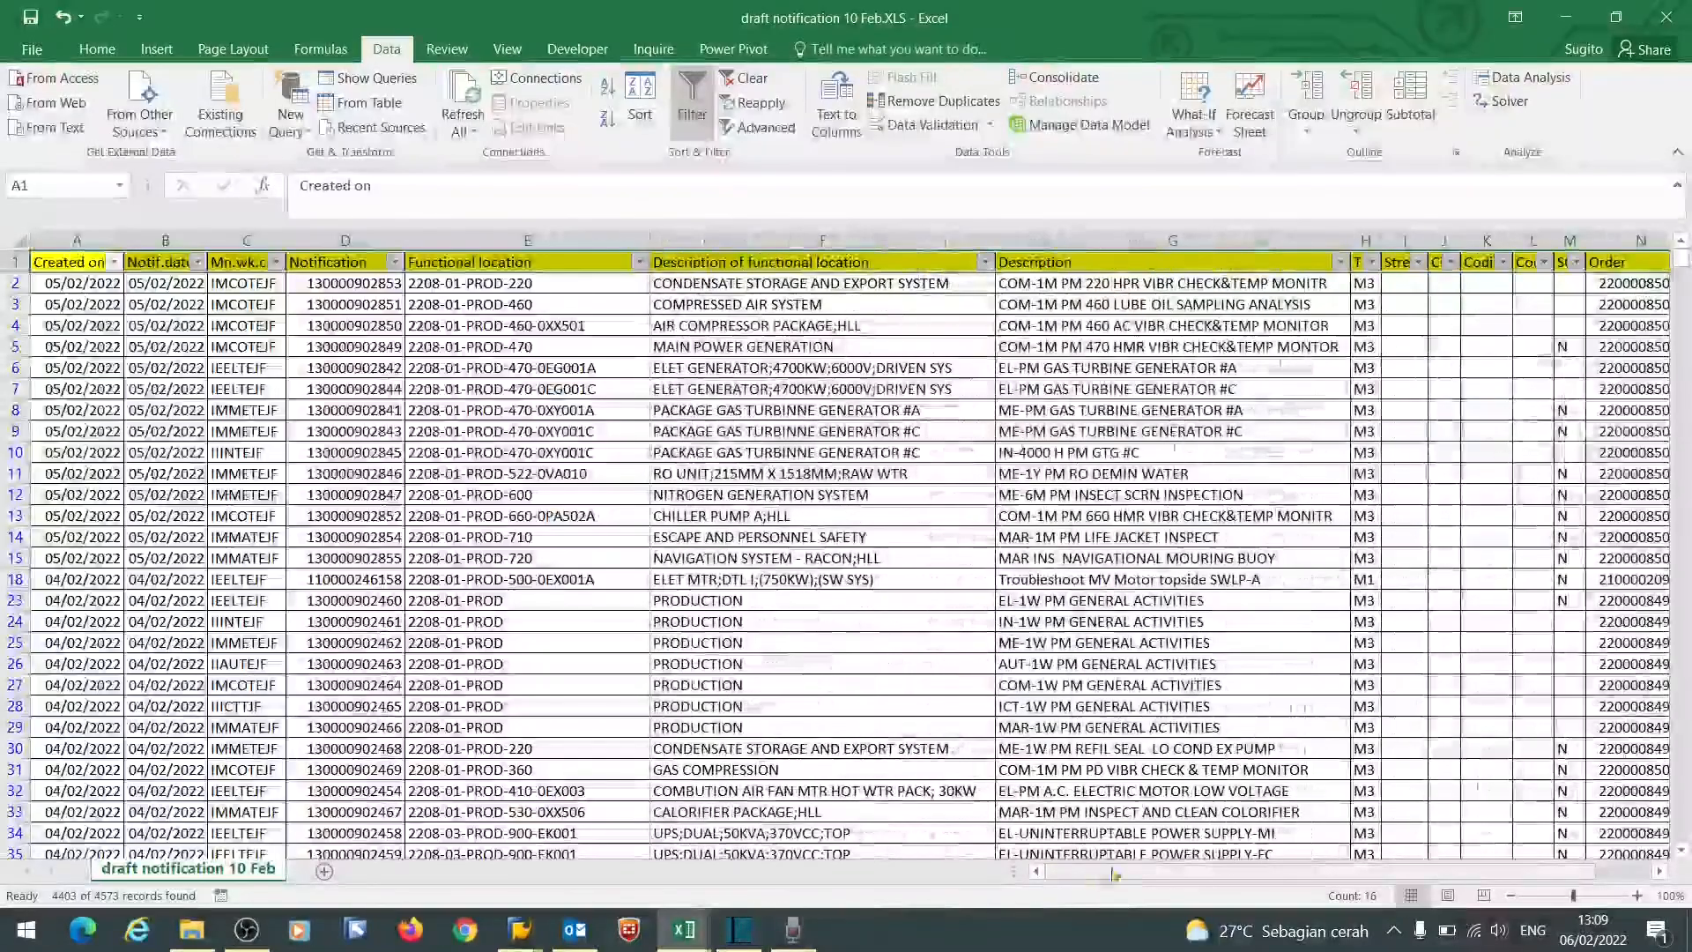
click(221, 406)
click(15, 282)
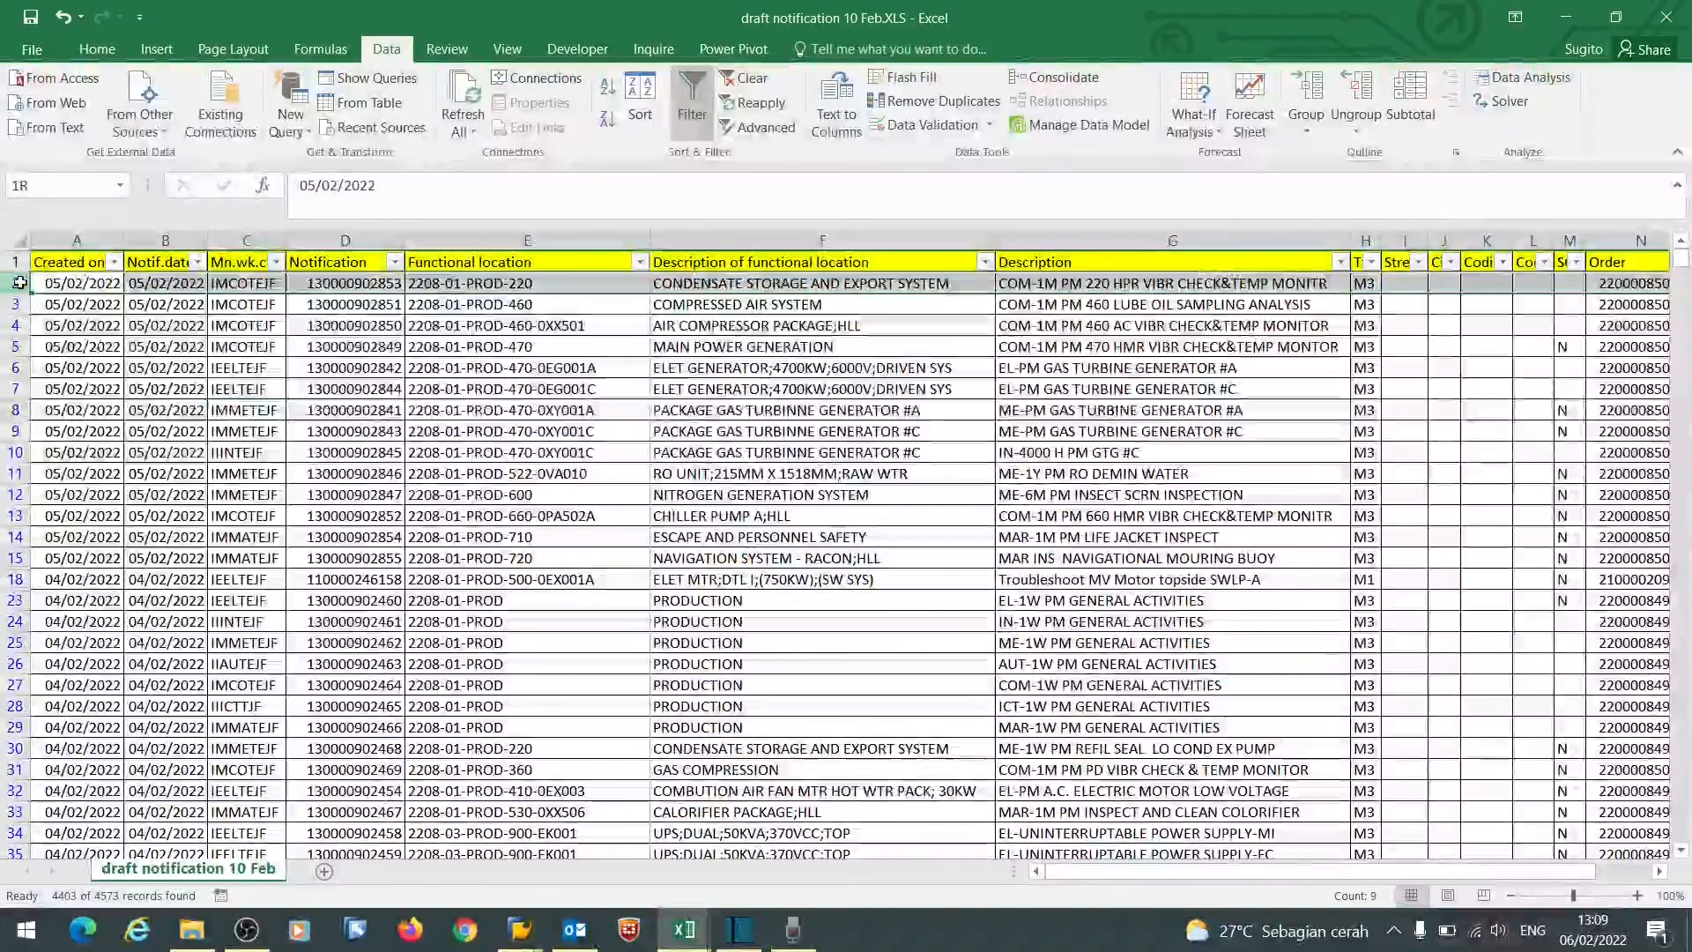
drag(19, 282, 169, 947)
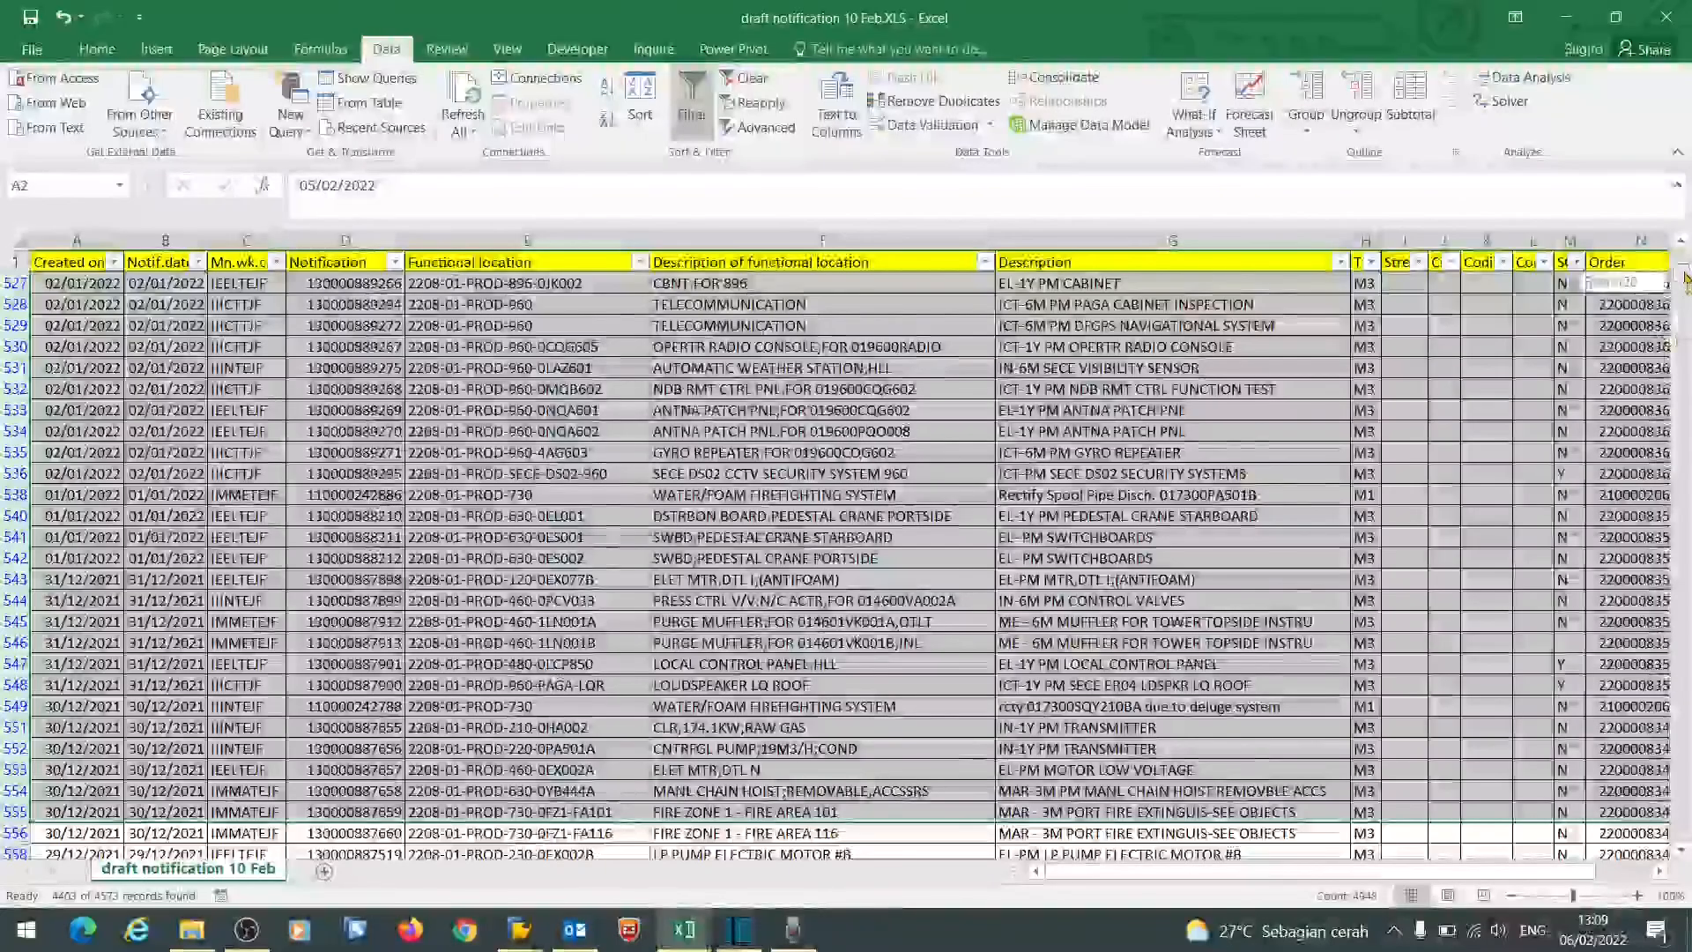
drag(1687, 278, 1687, 280)
click(882, 432)
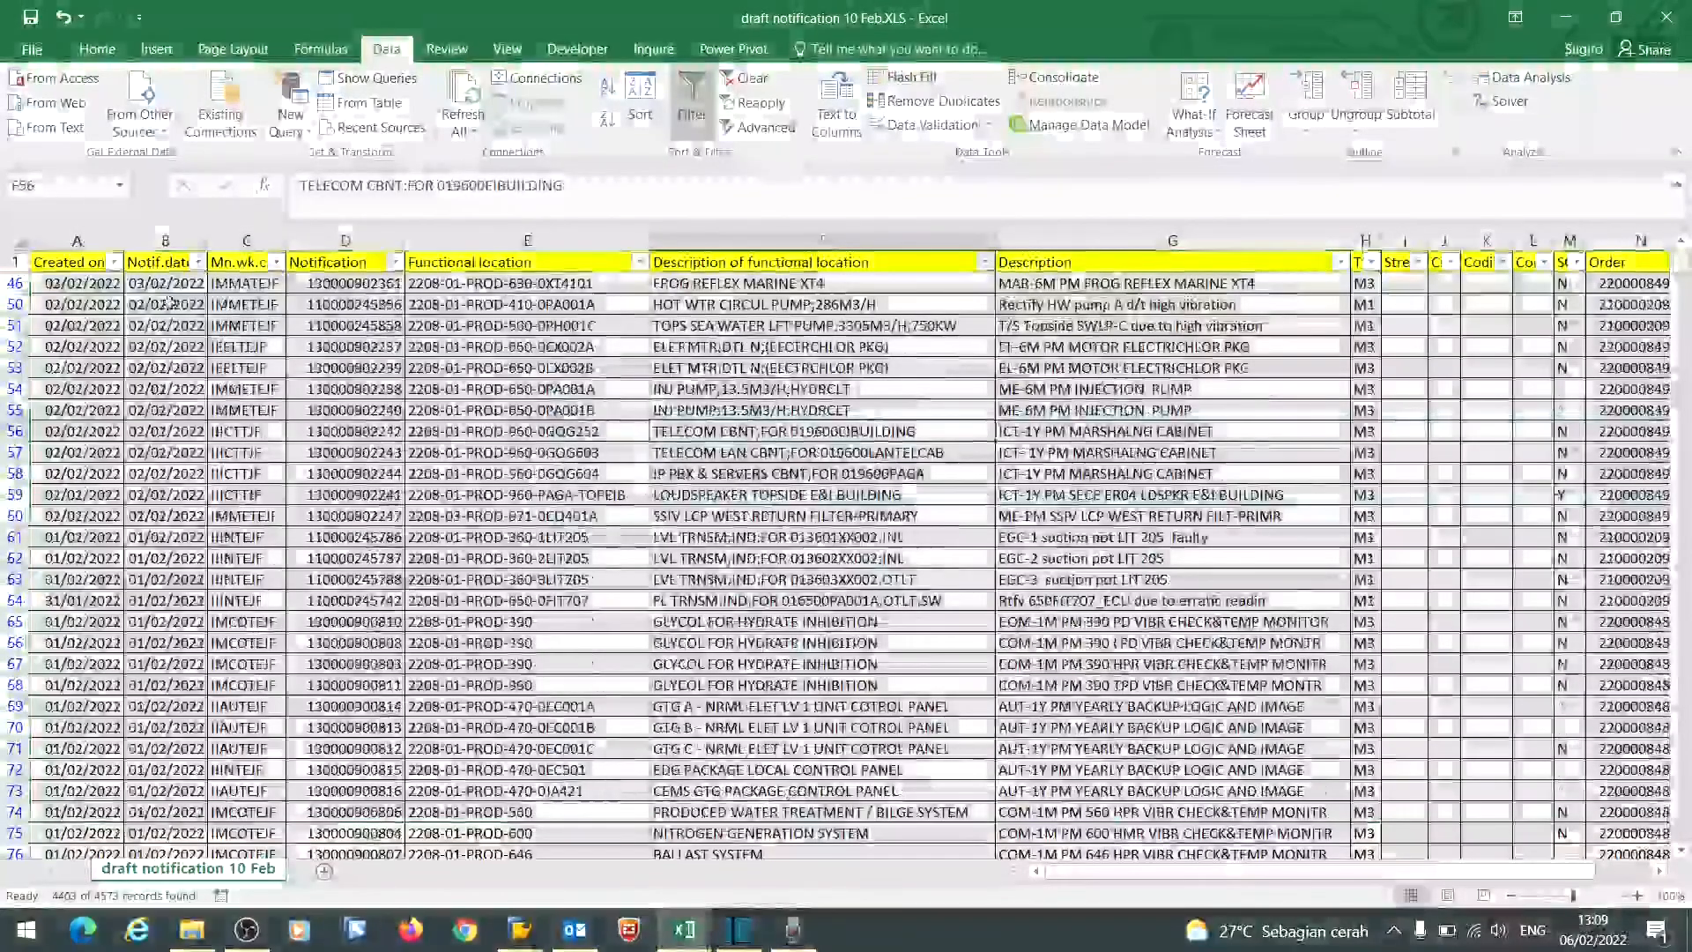
click(107, 288)
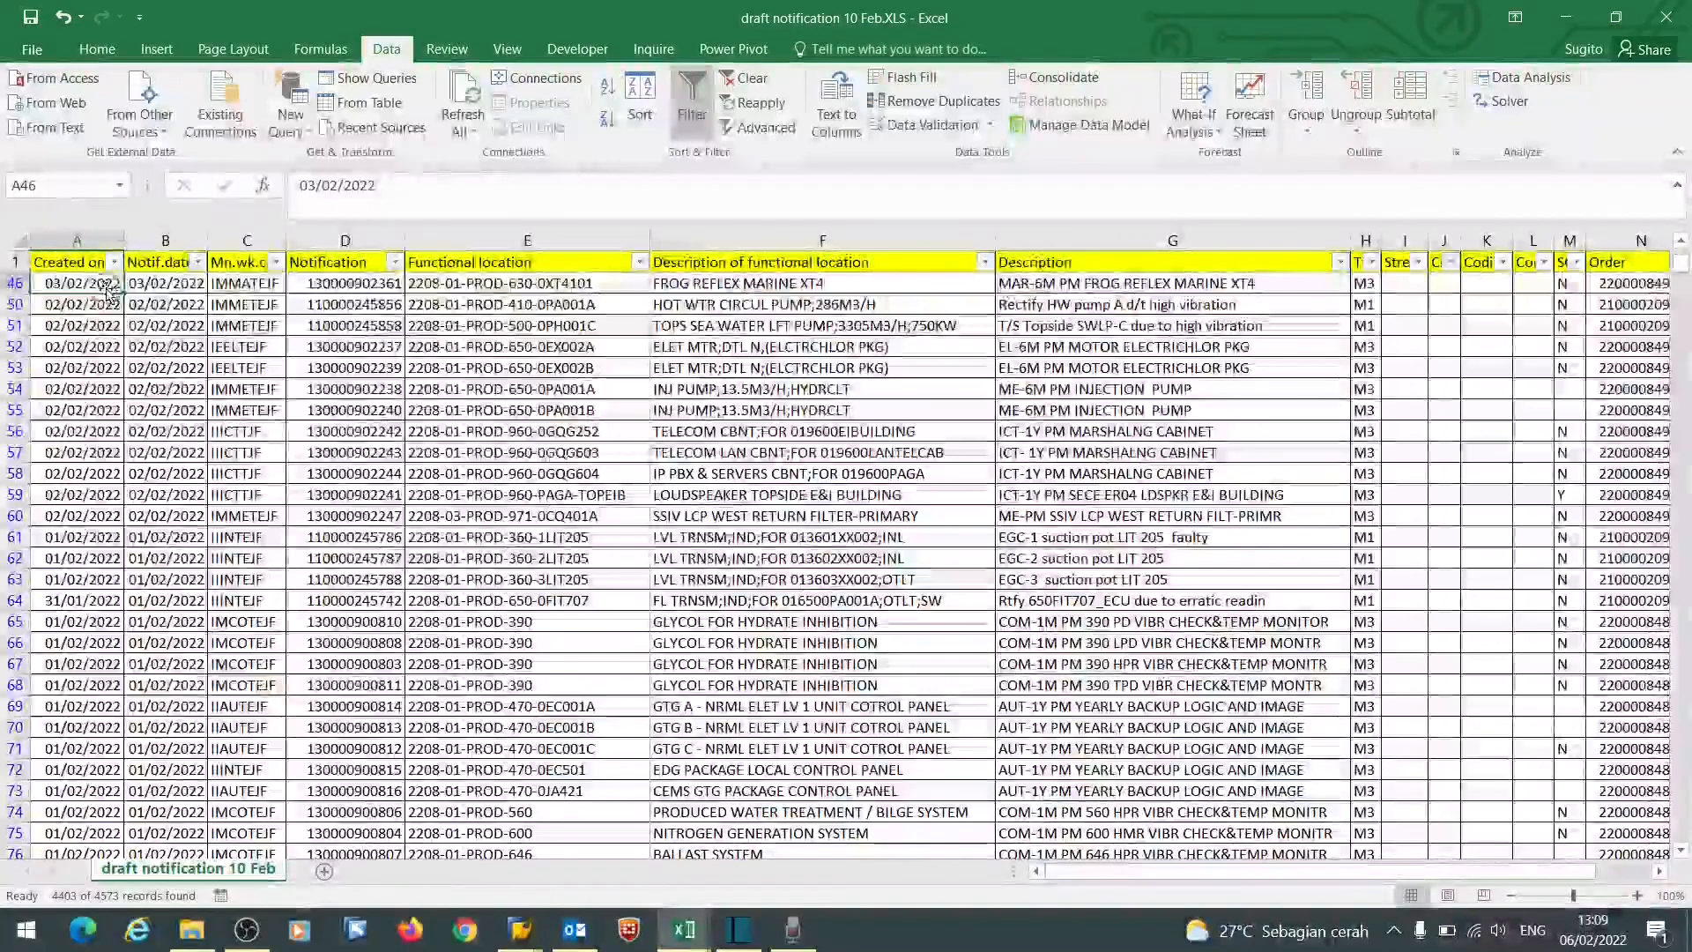
click(141, 451)
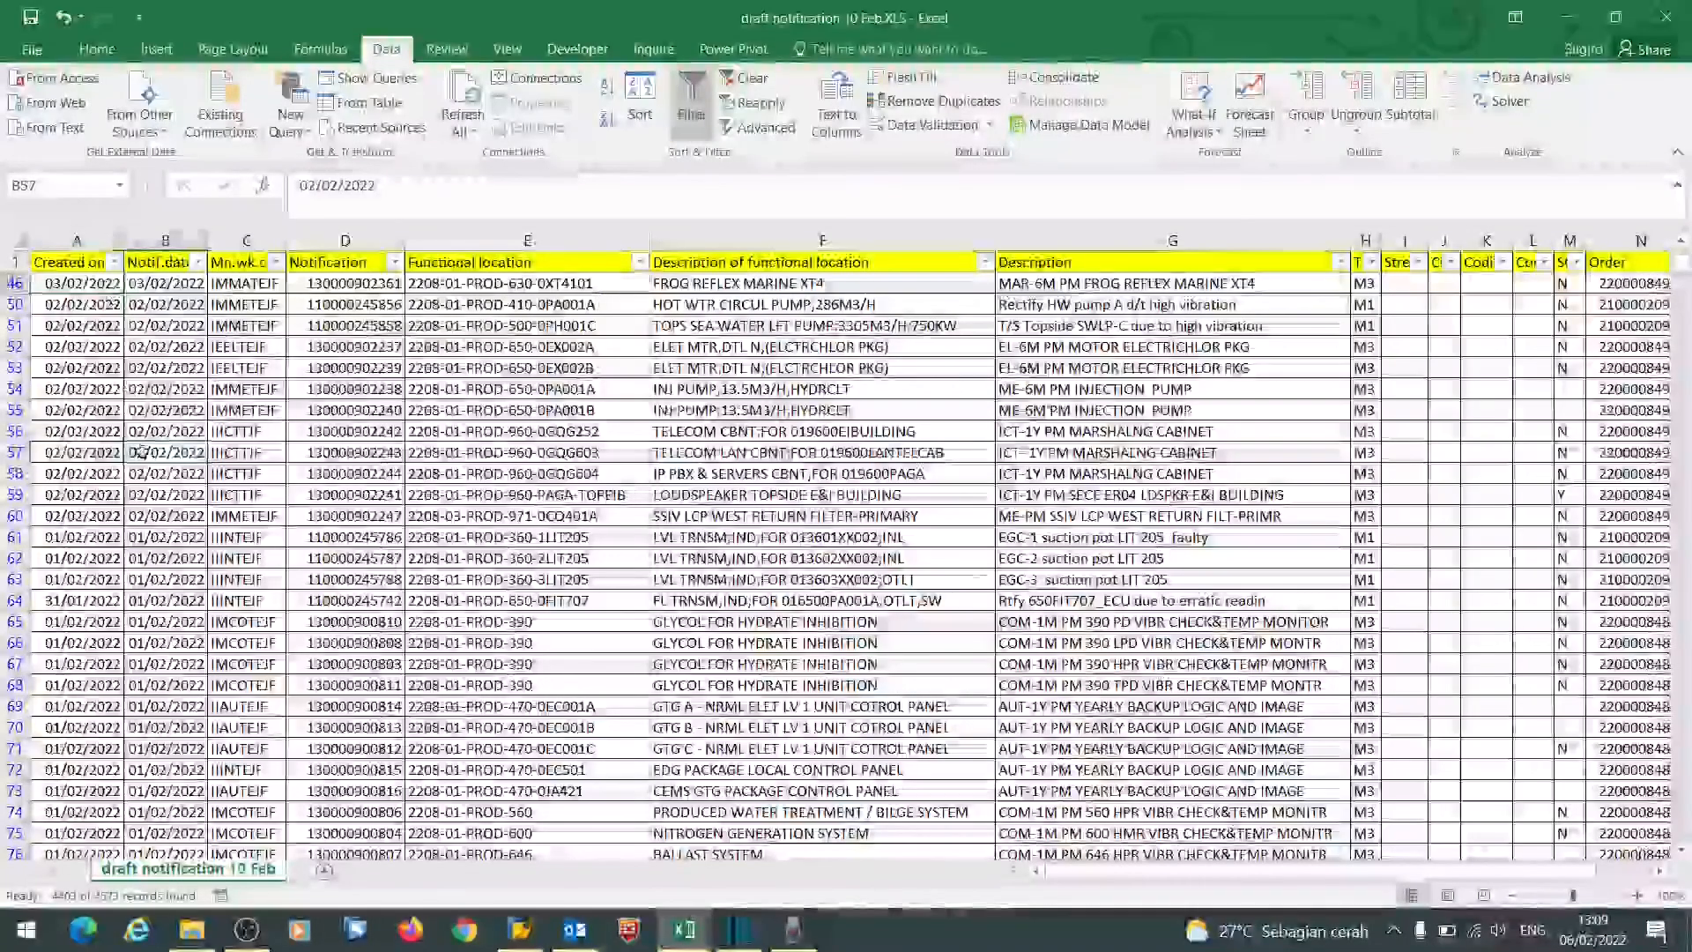
- Delete all filtered rows from row 46 down to the end of the list and reapply the Order filter
click(75, 283)
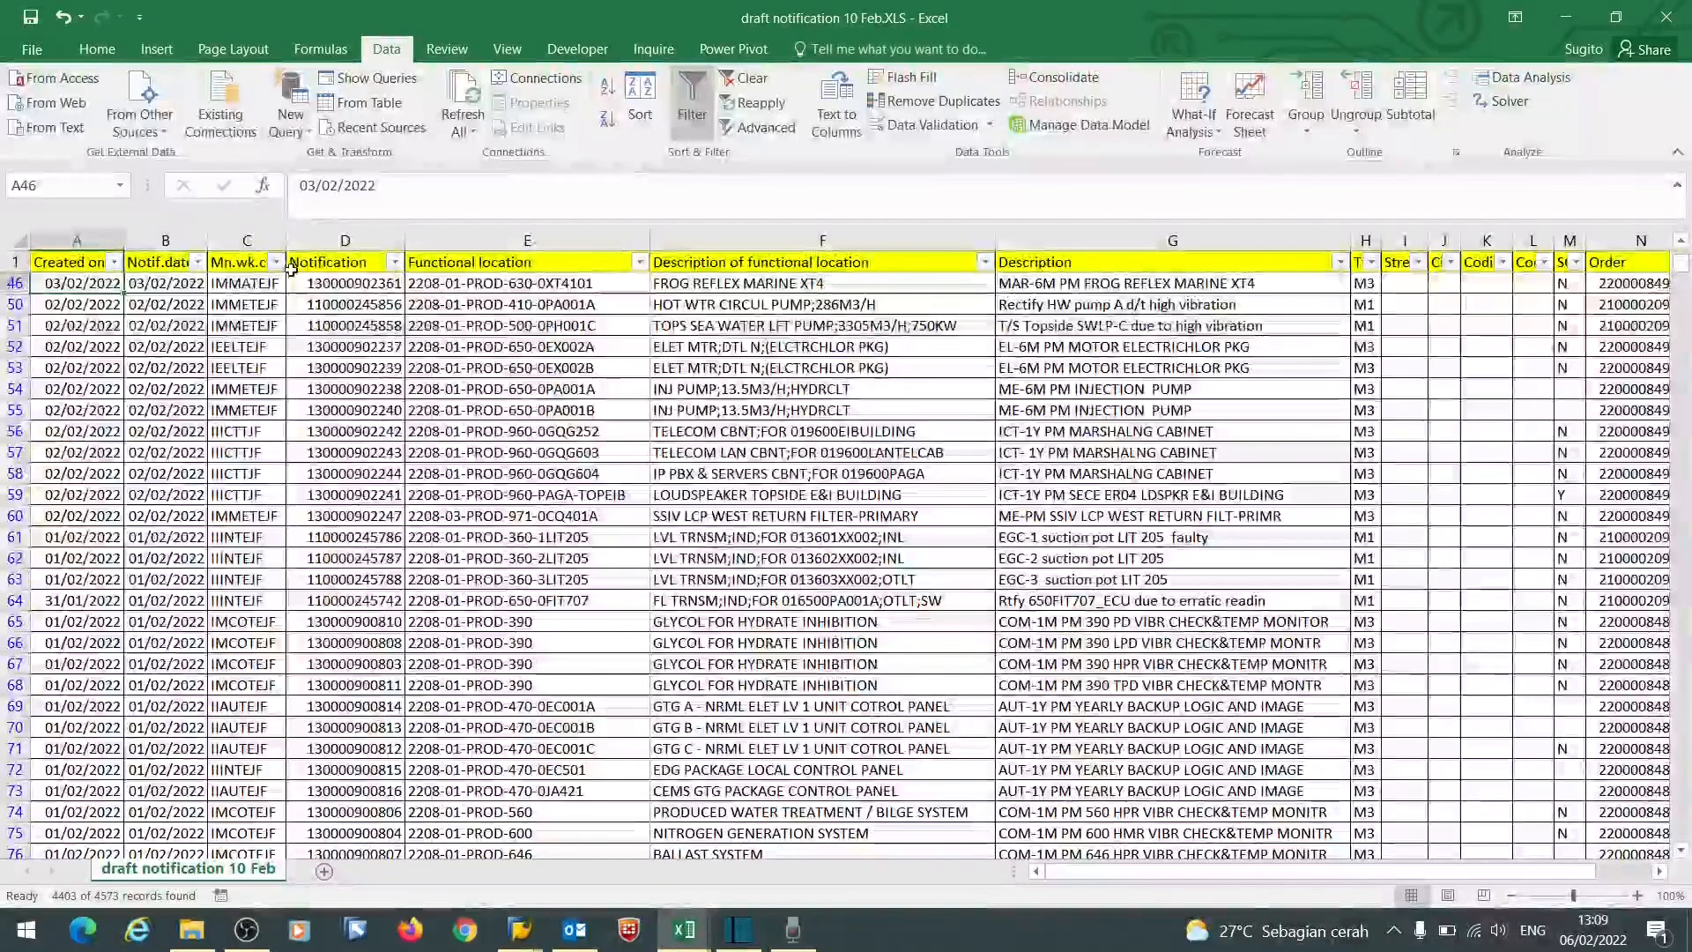
key(ctrl+shift+Right)
key(ctrl+shift+Right)
key(ctrl+shift+Right)
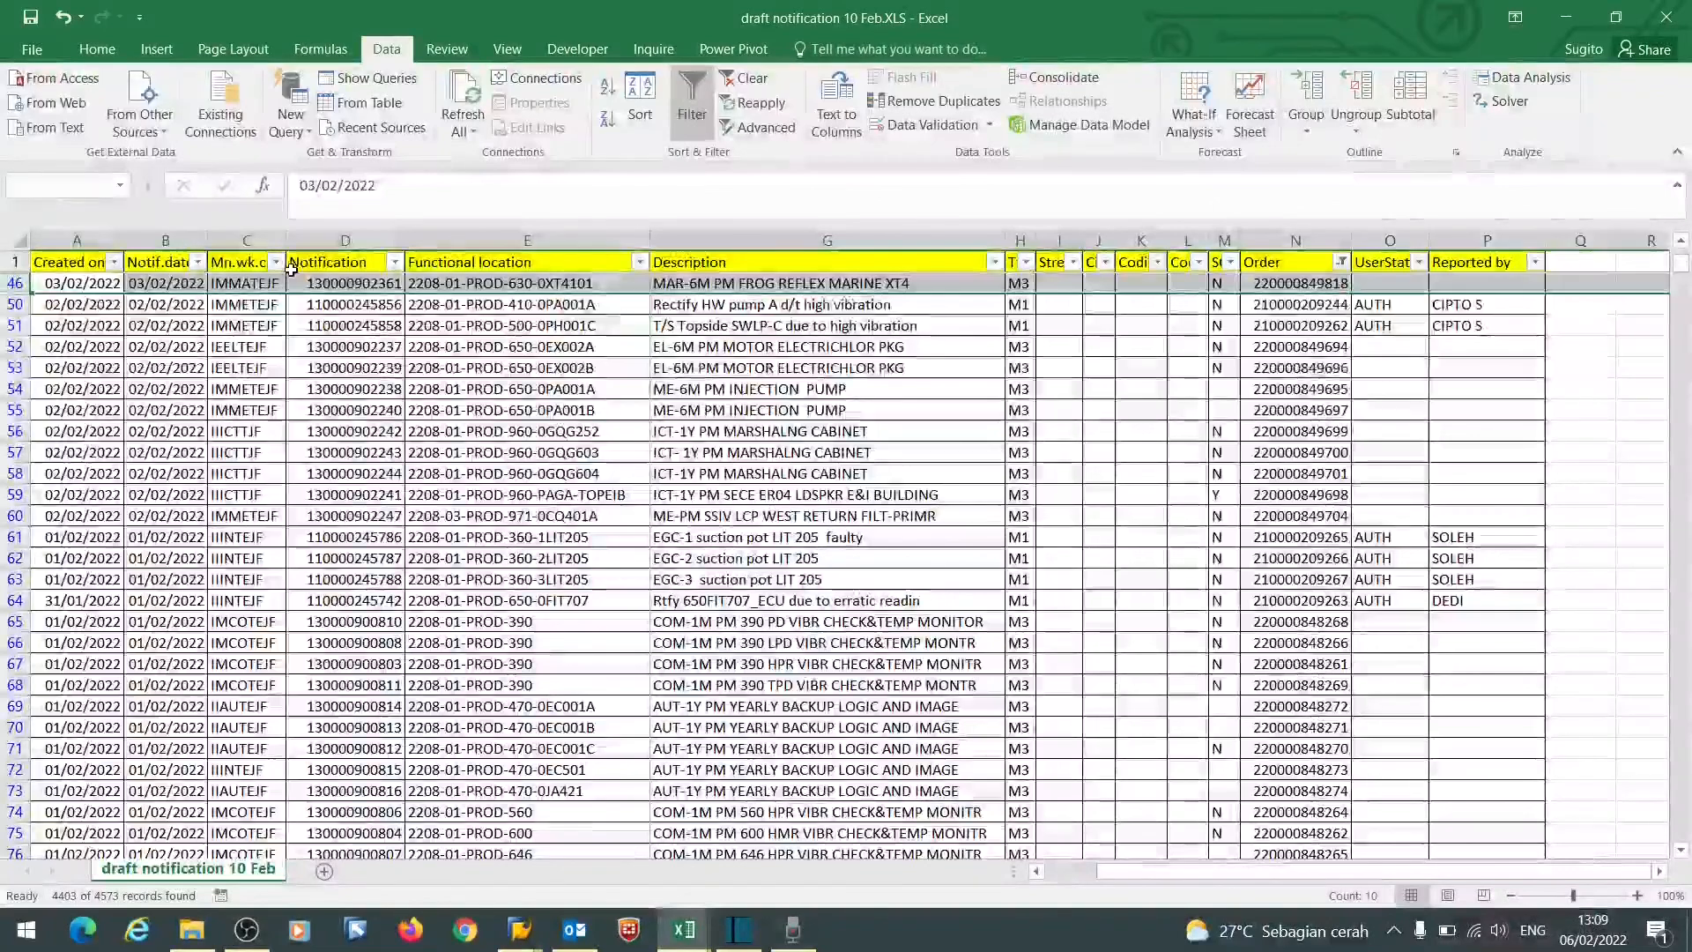
key(ctrl+shift+Down)
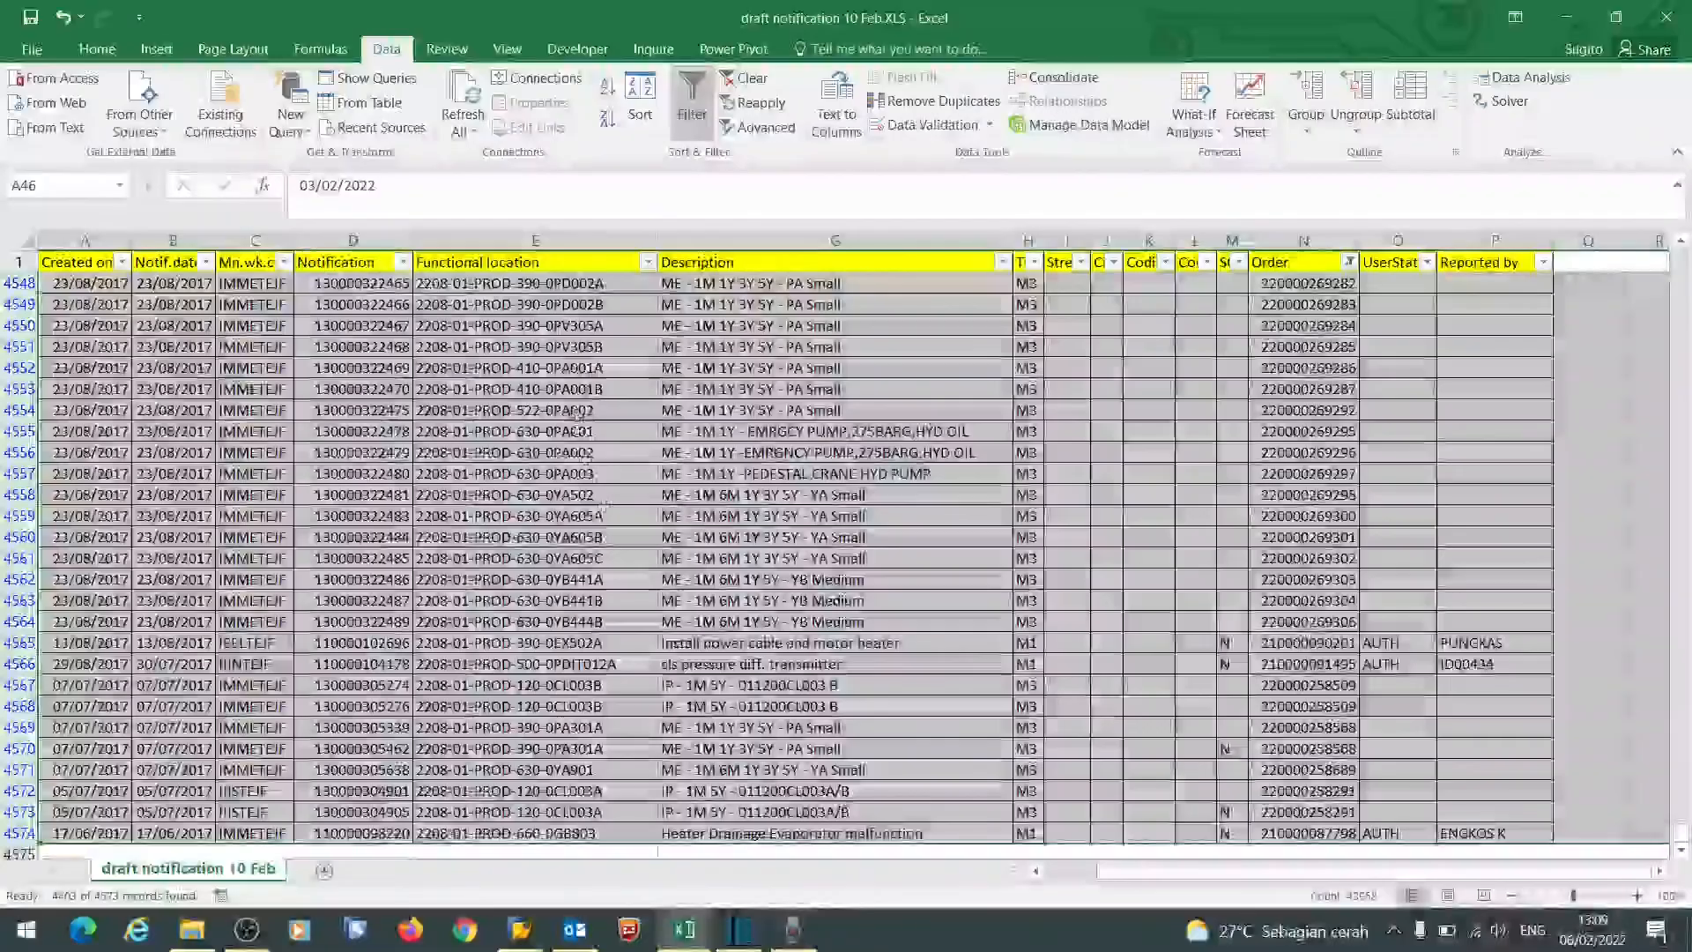
right_click(749, 431)
click(833, 604)
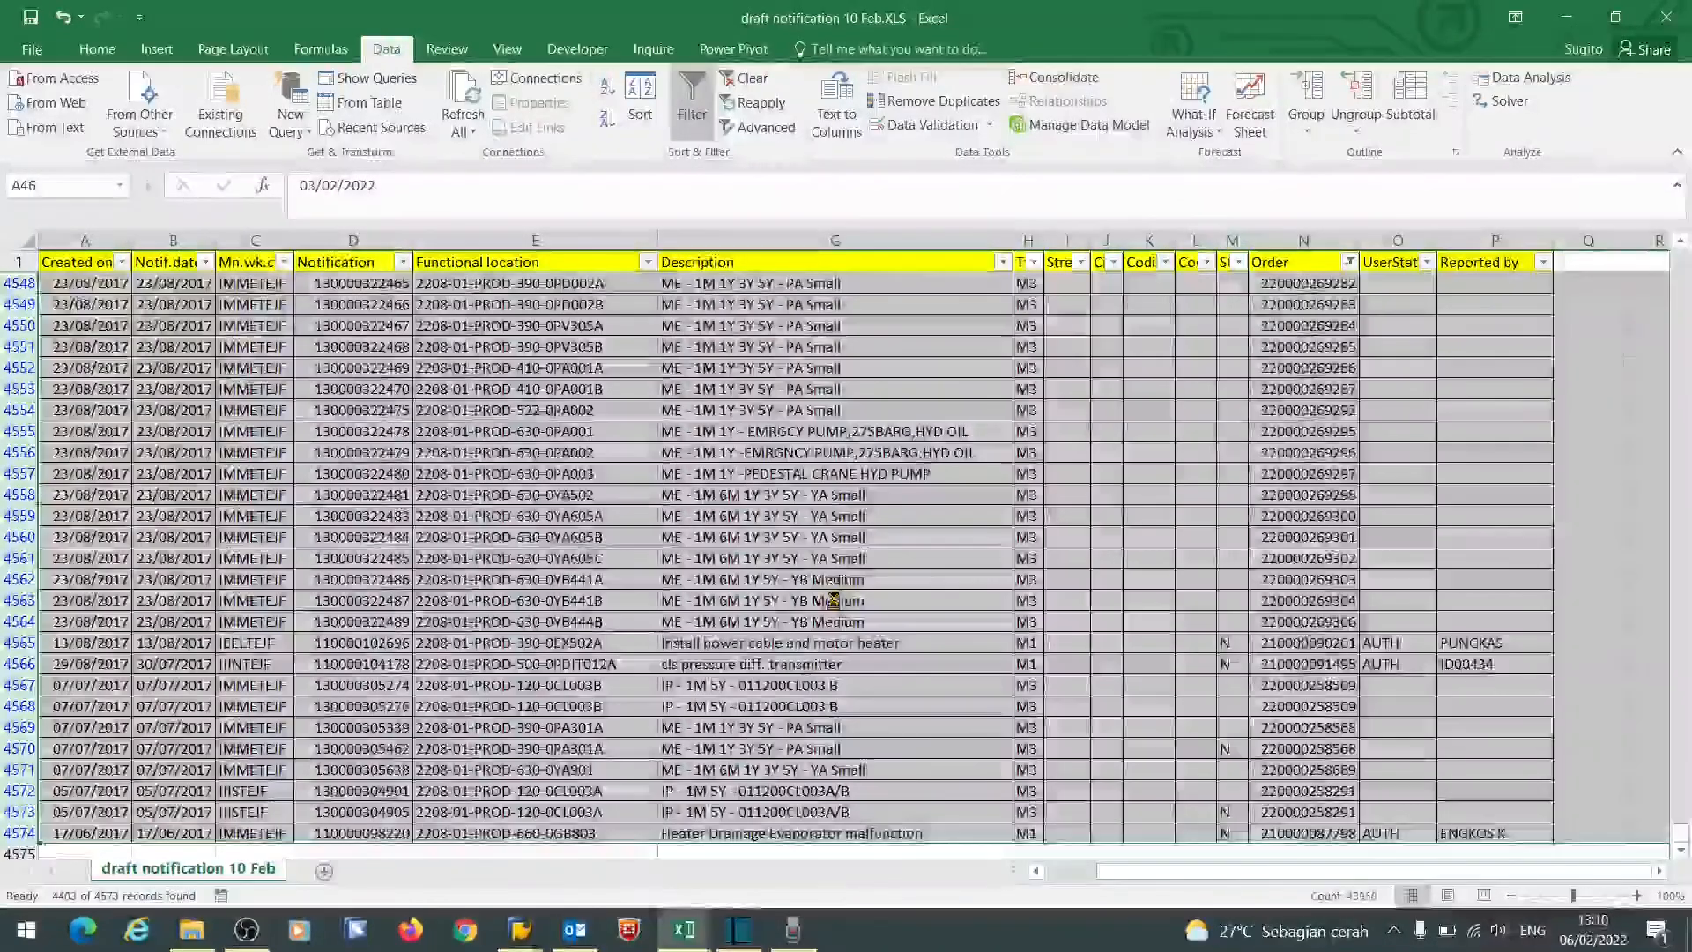
click(1350, 262)
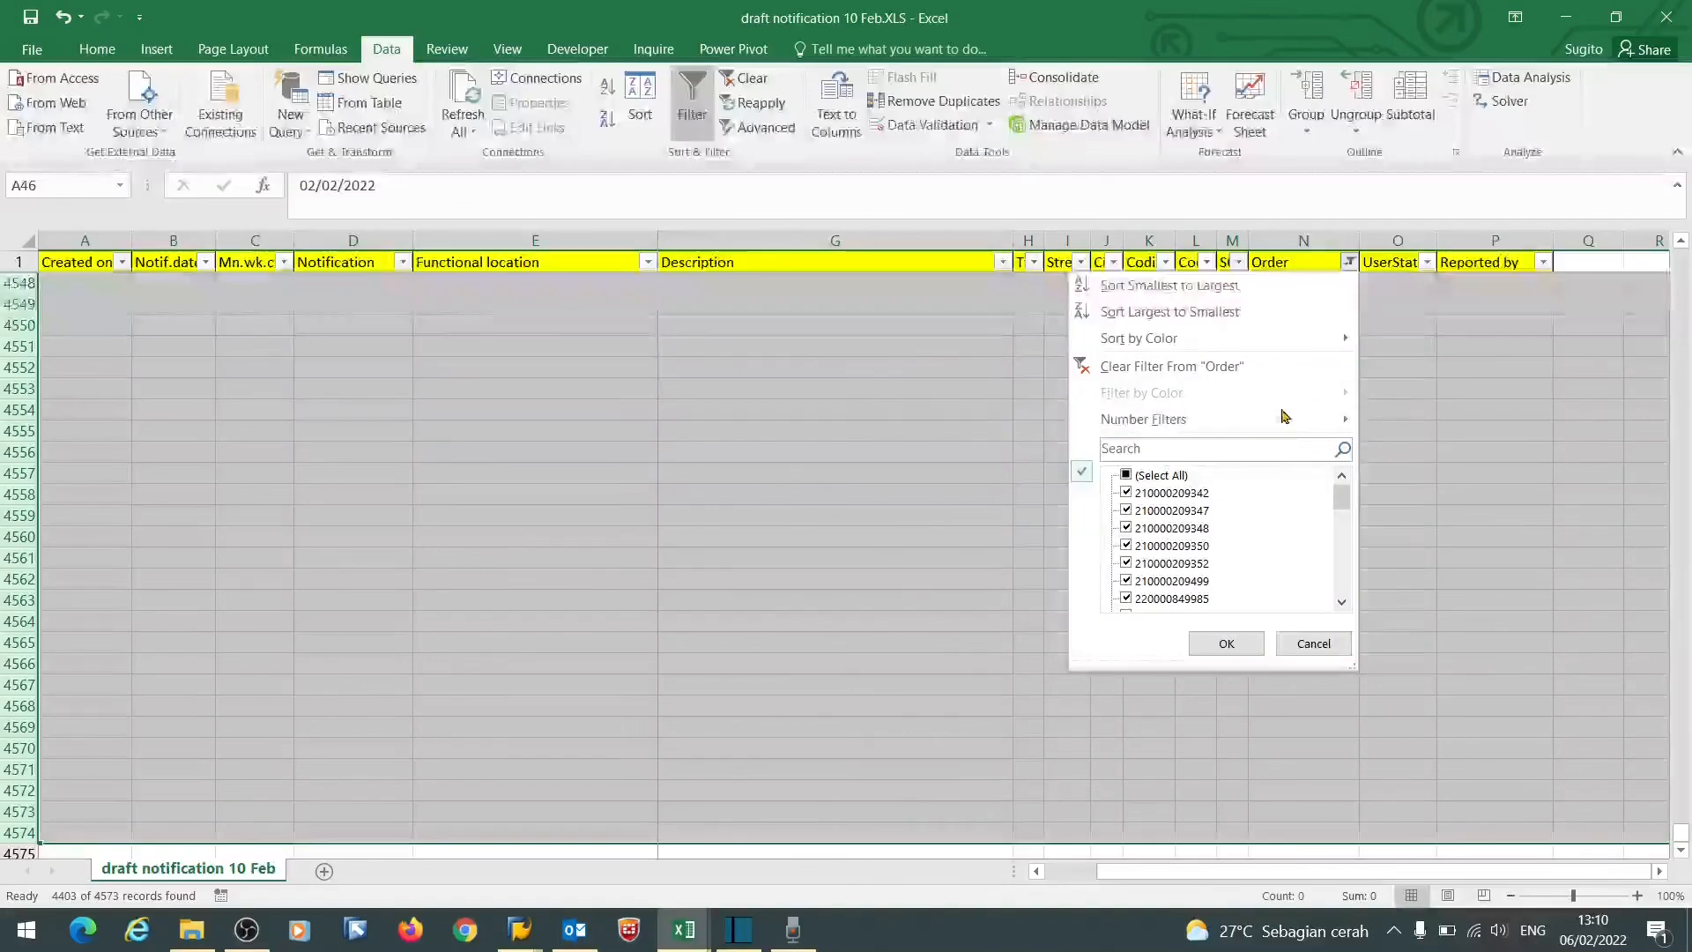
click(1226, 643)
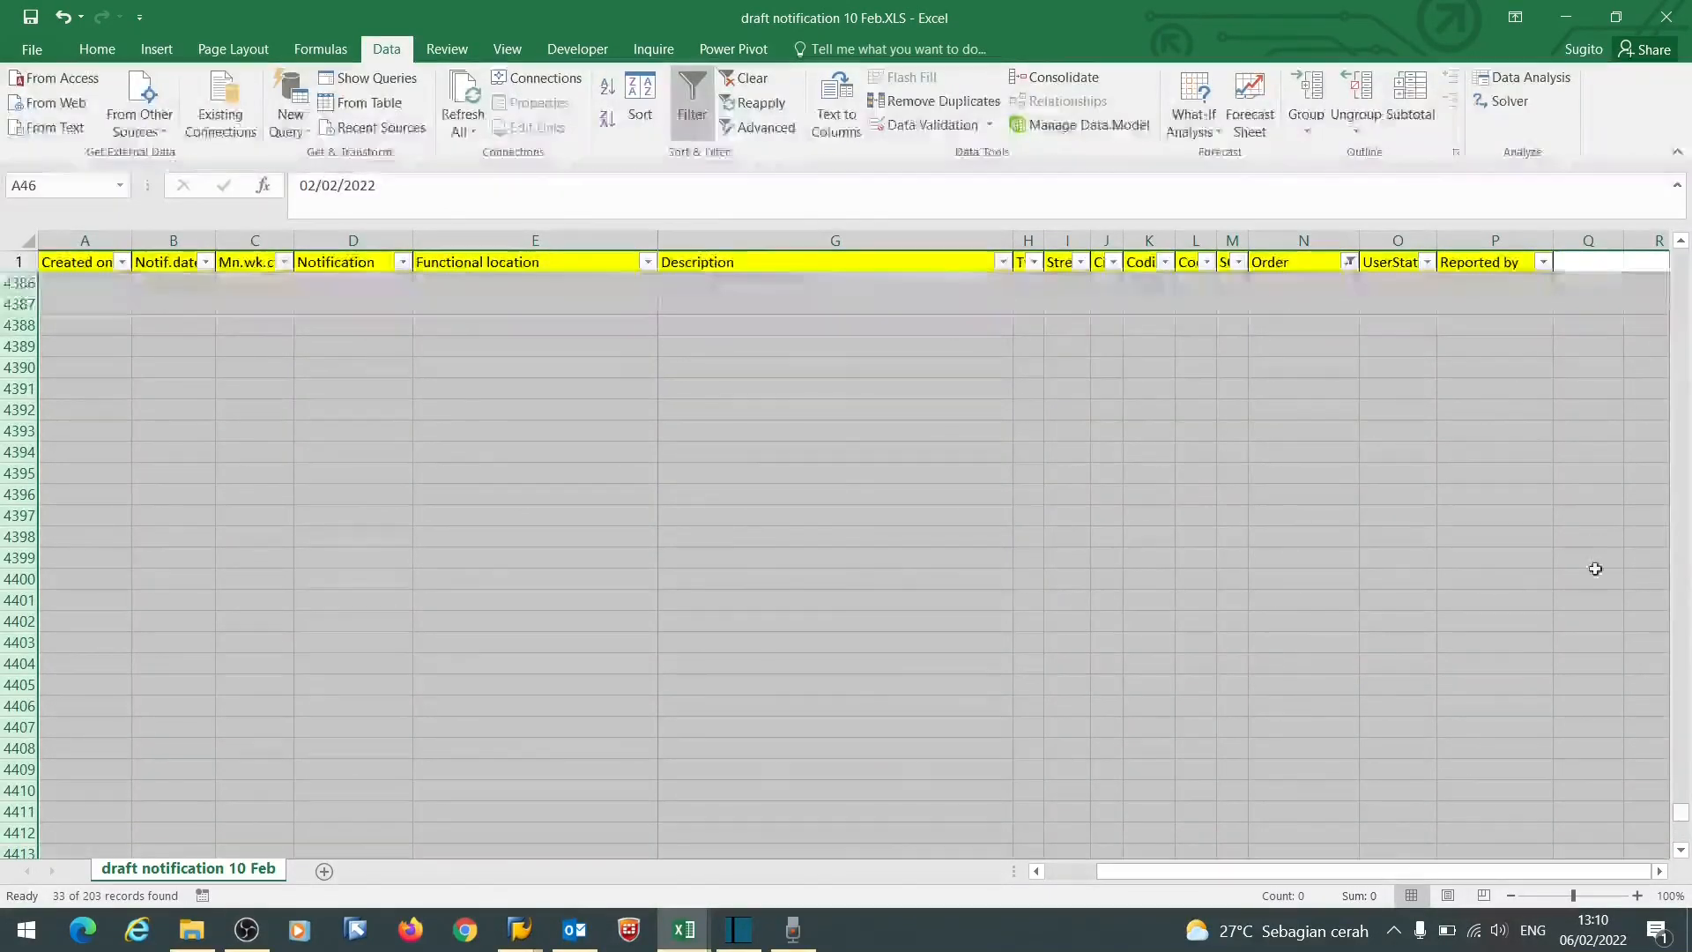
drag(1681, 812, 1681, 833)
scroll(1385, 491, up, 20)
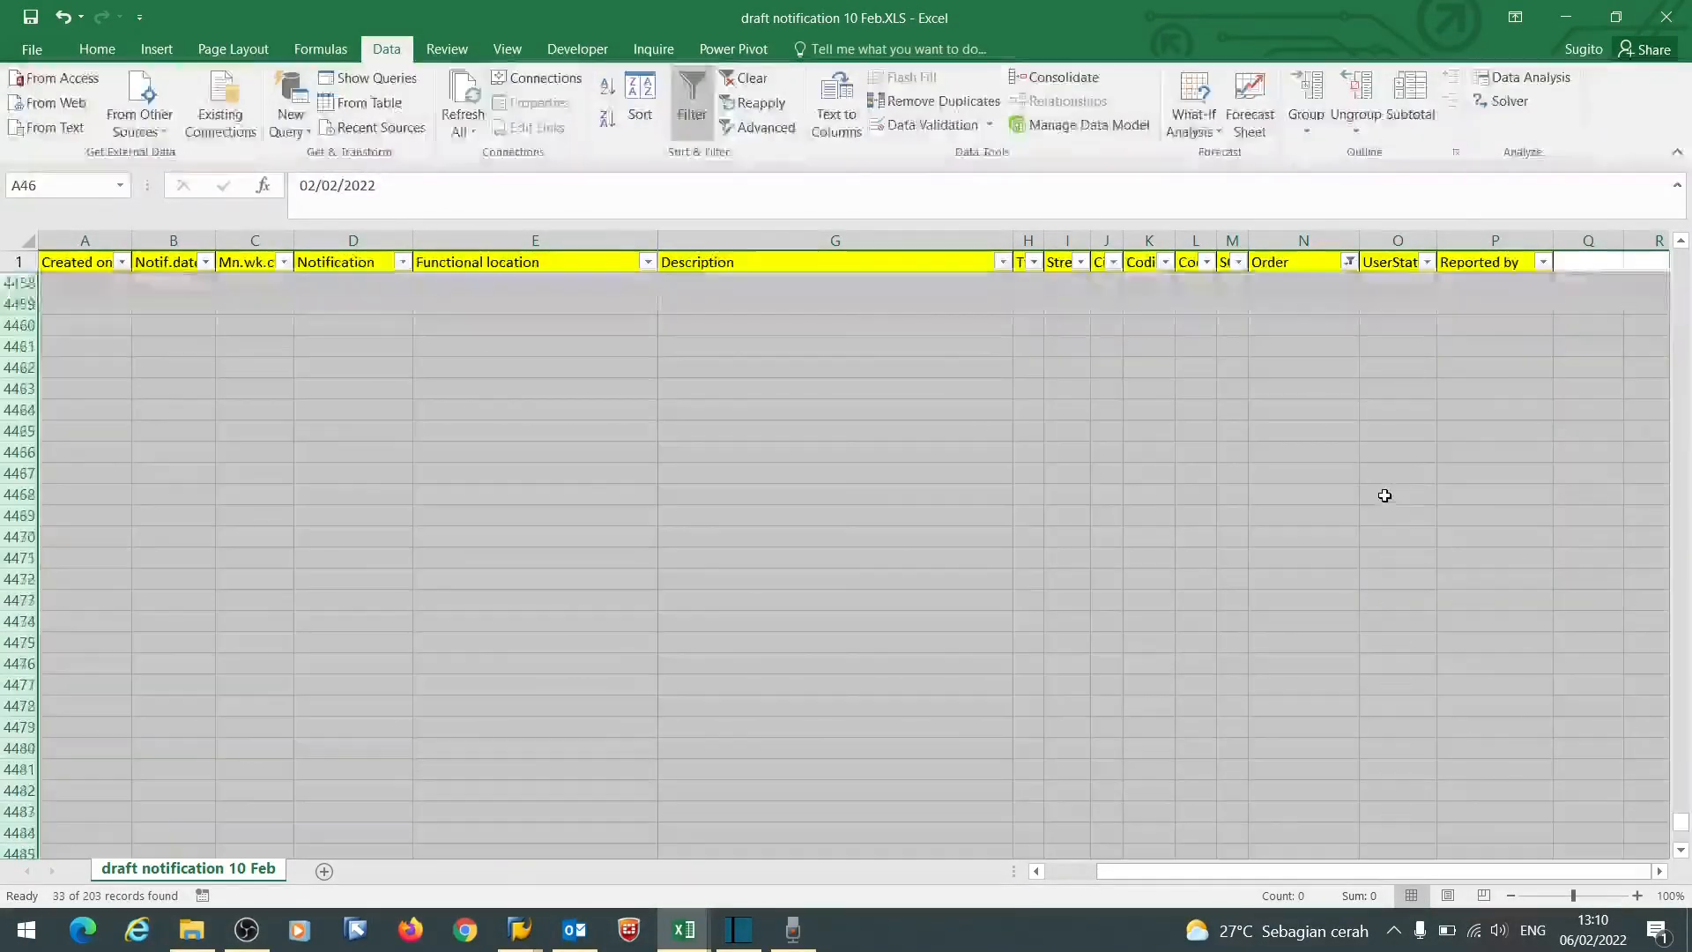
scroll(1385, 489, up, 18)
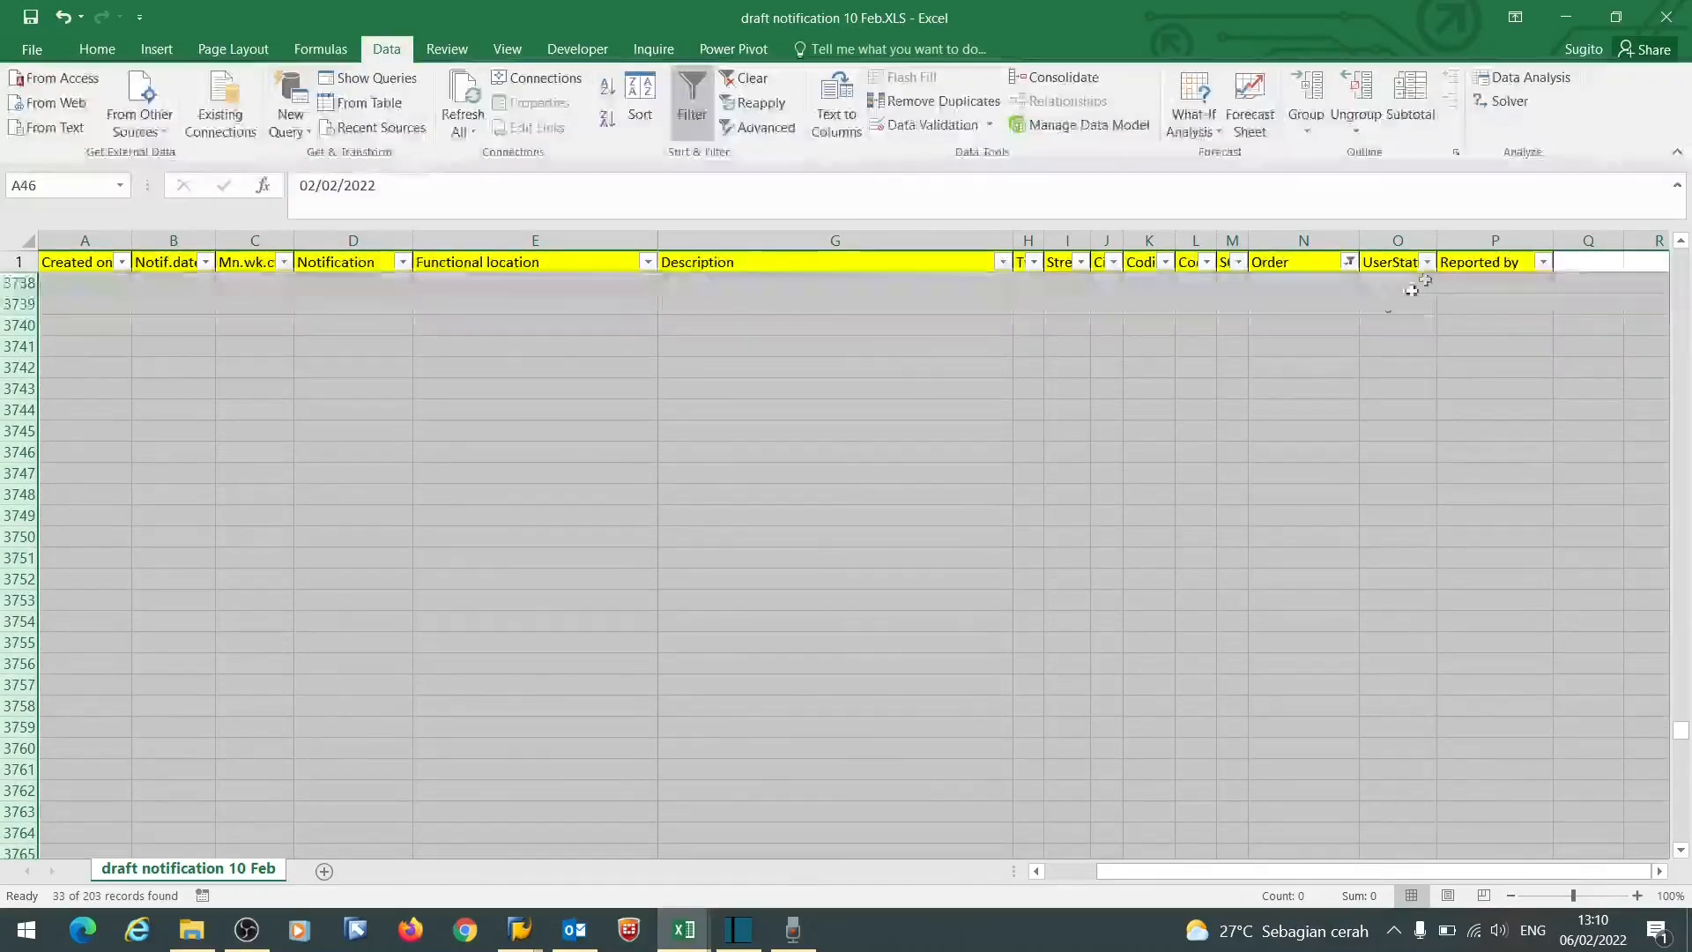
click(1427, 264)
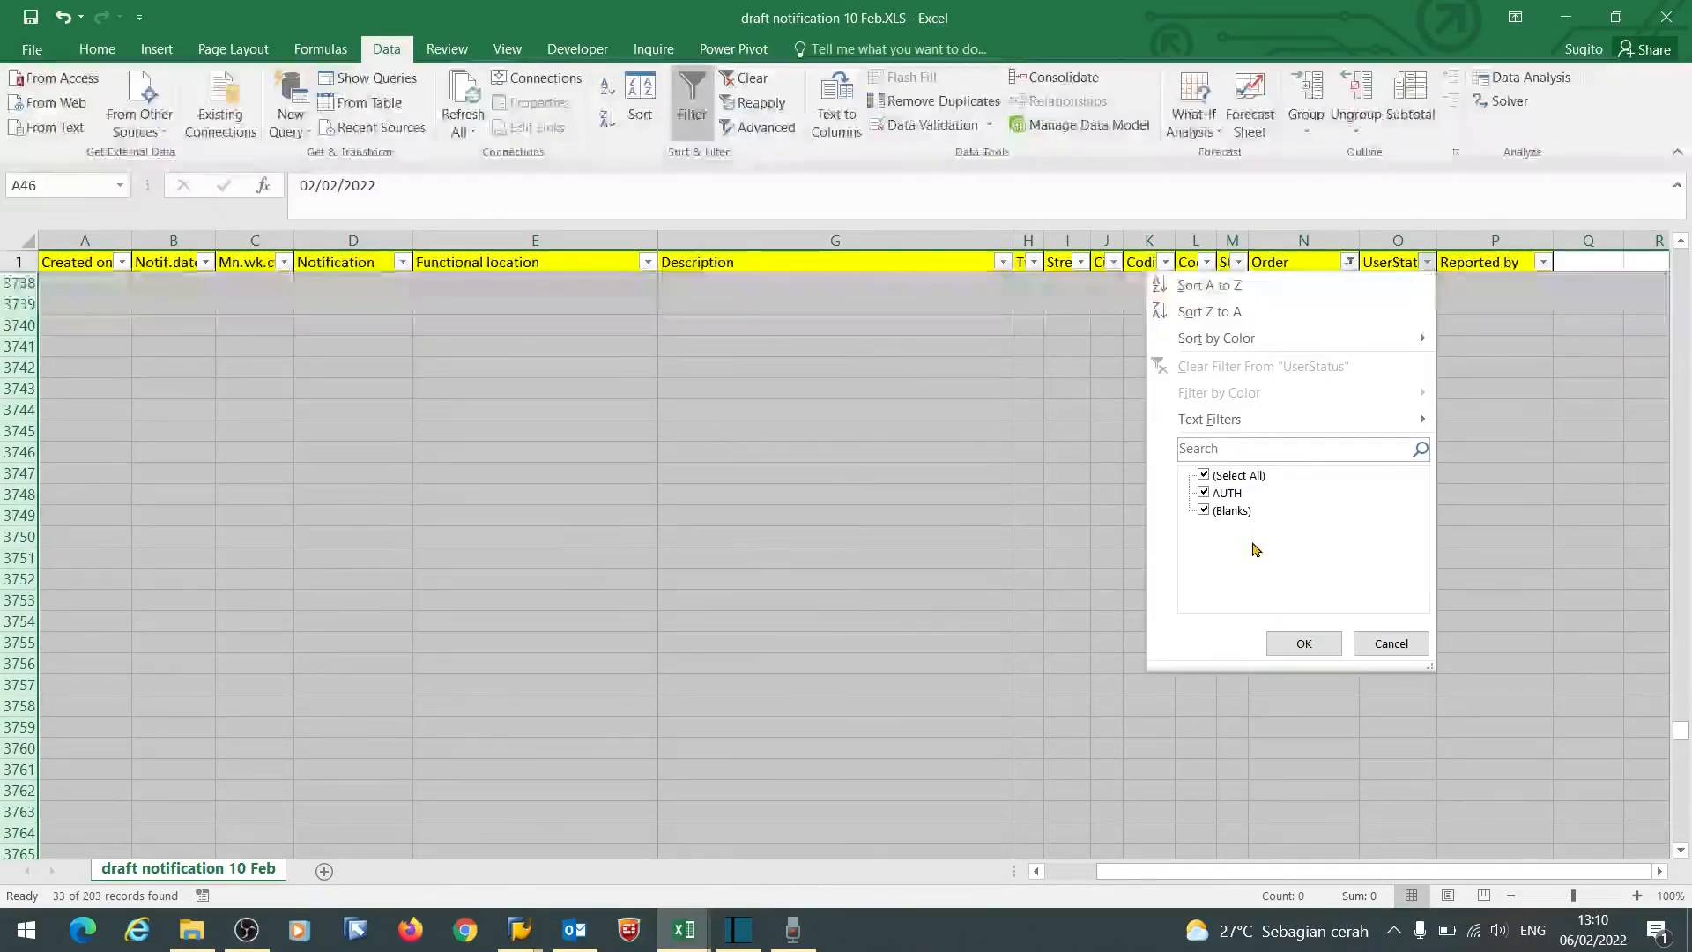
click(1273, 641)
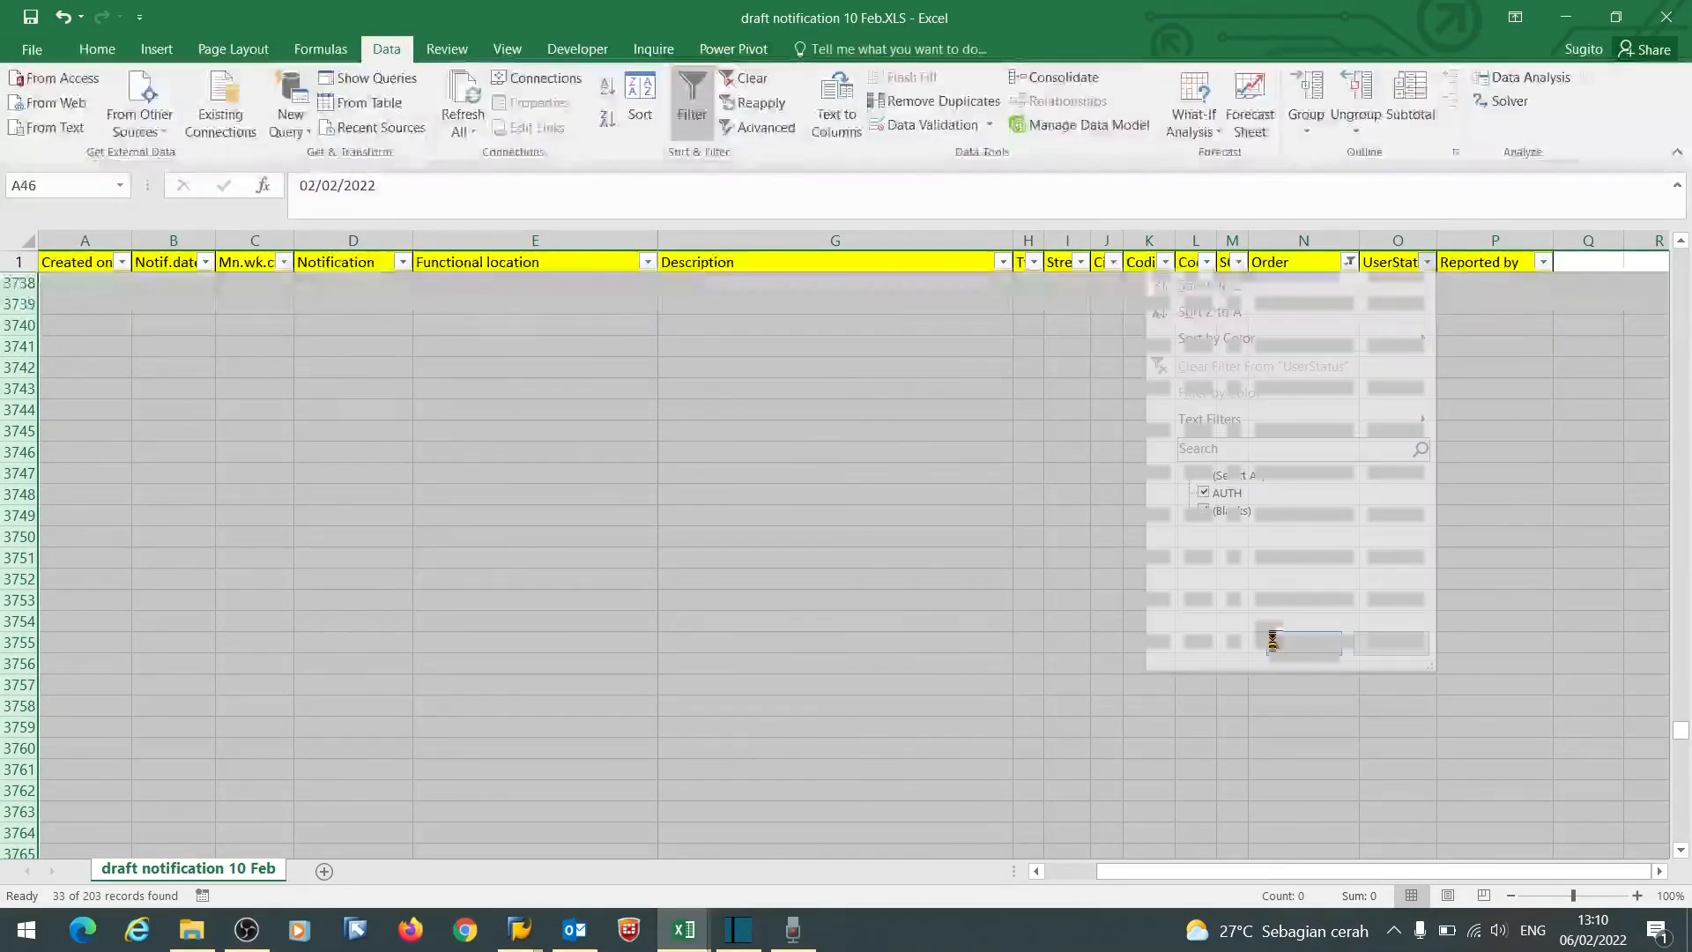
- Delete the remaining filtered rows with order numbers, from row 2 down to the end of the list
drag(1681, 729, 1682, 258)
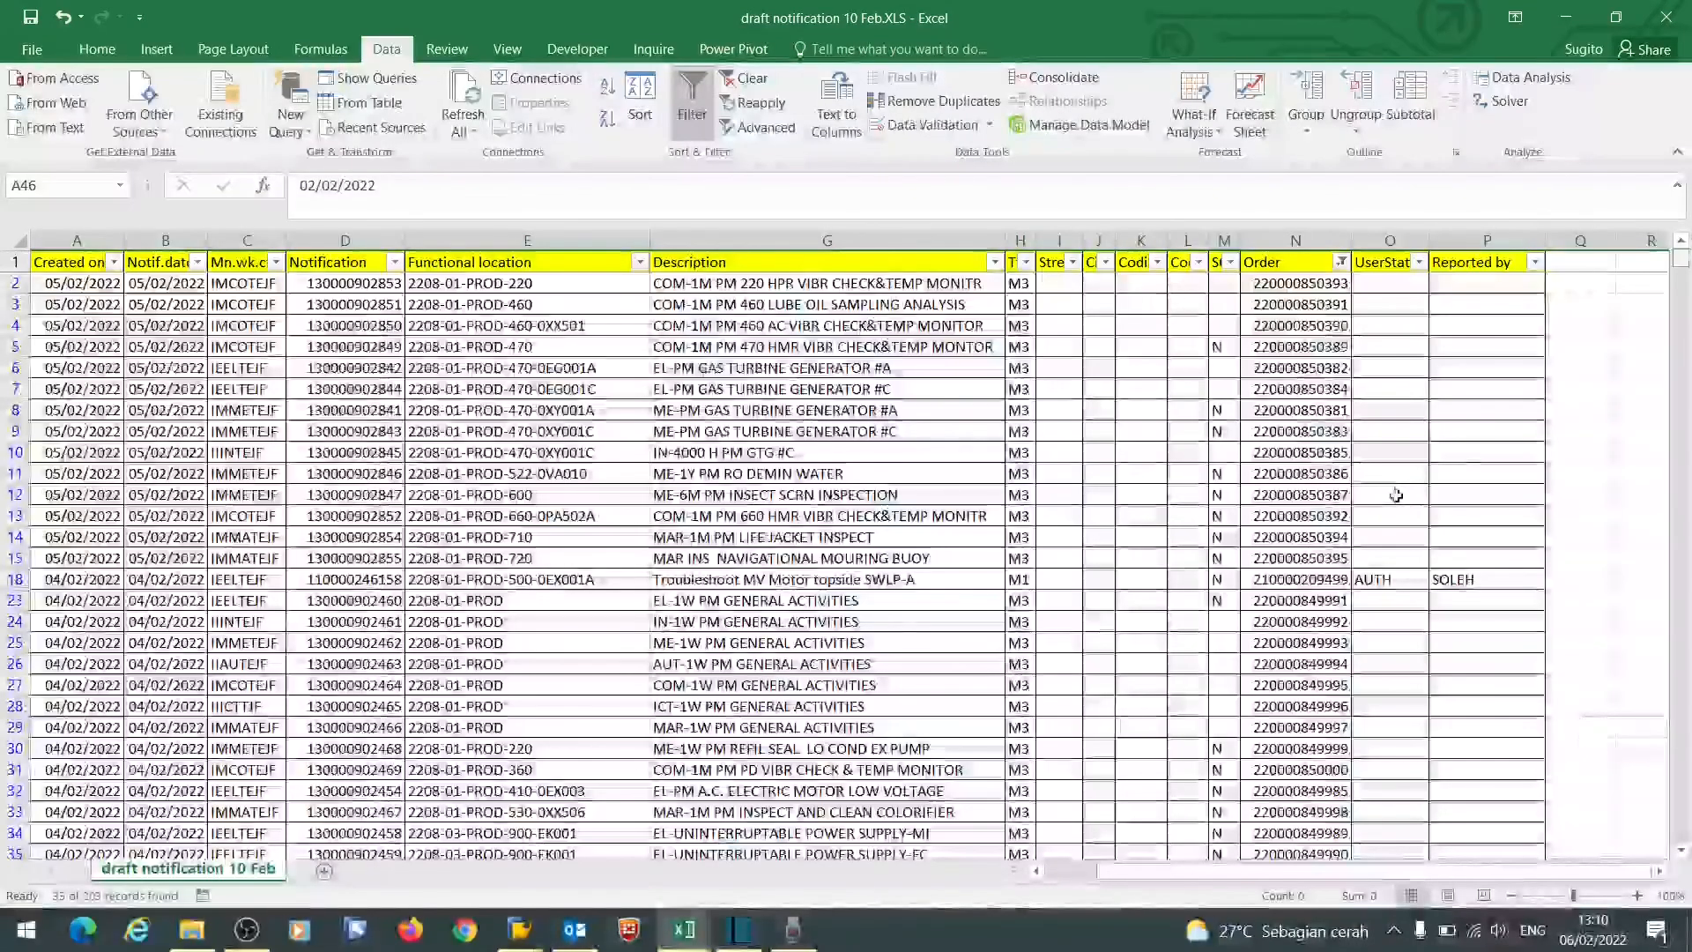
click(1487, 474)
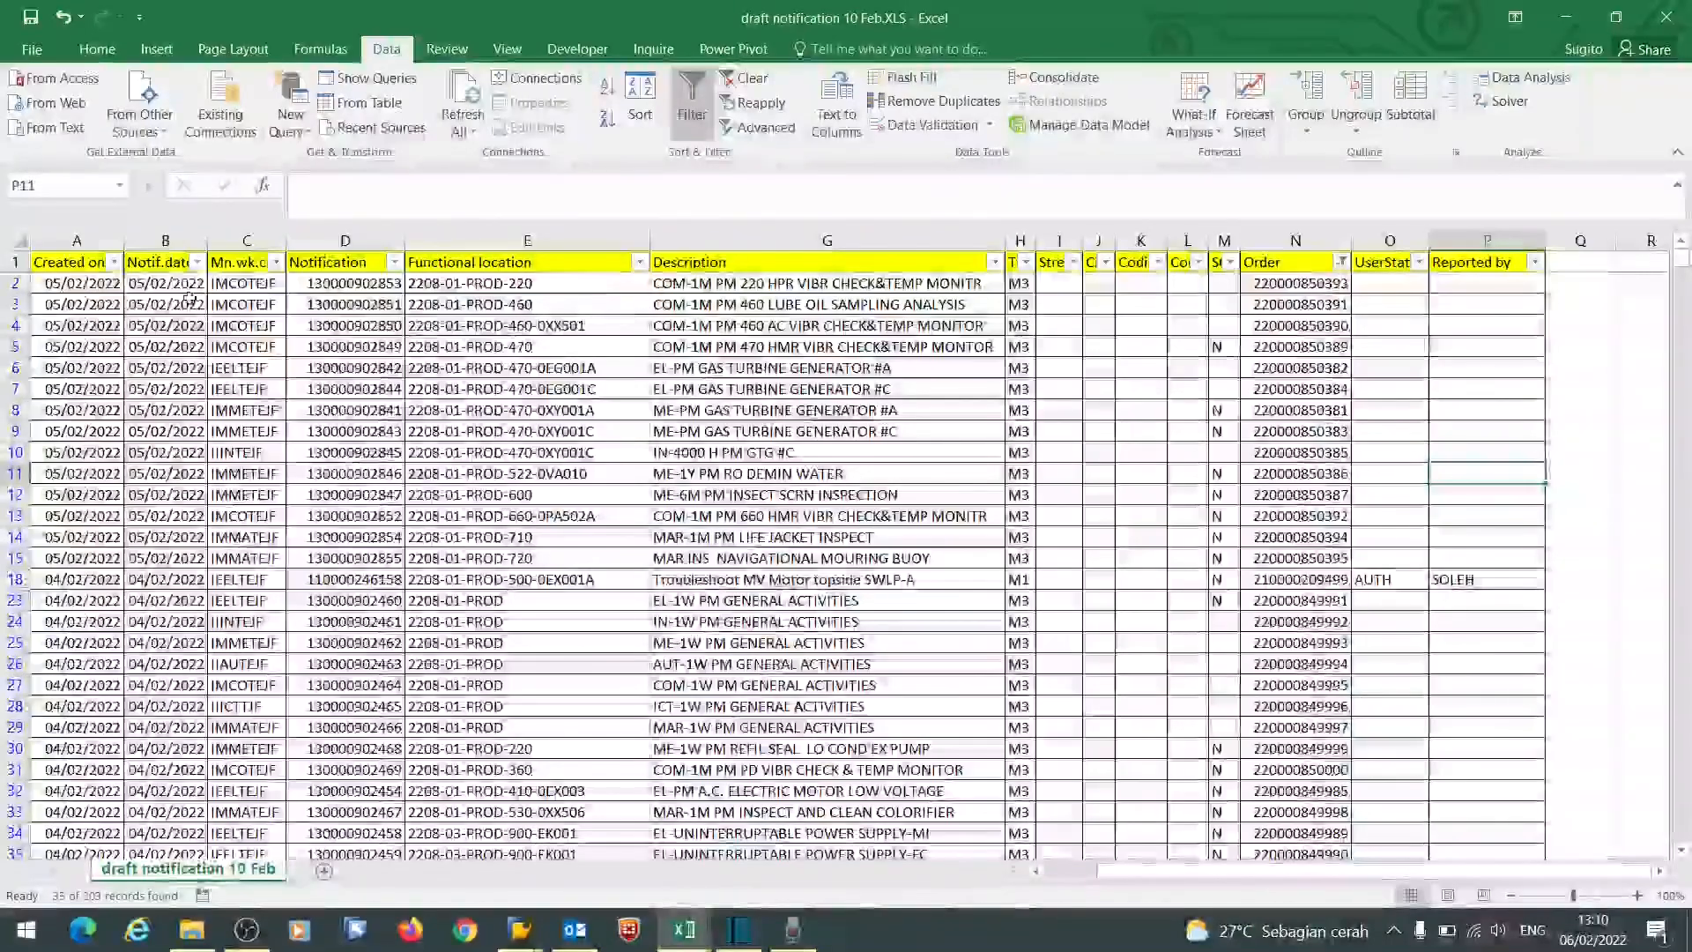
click(13, 284)
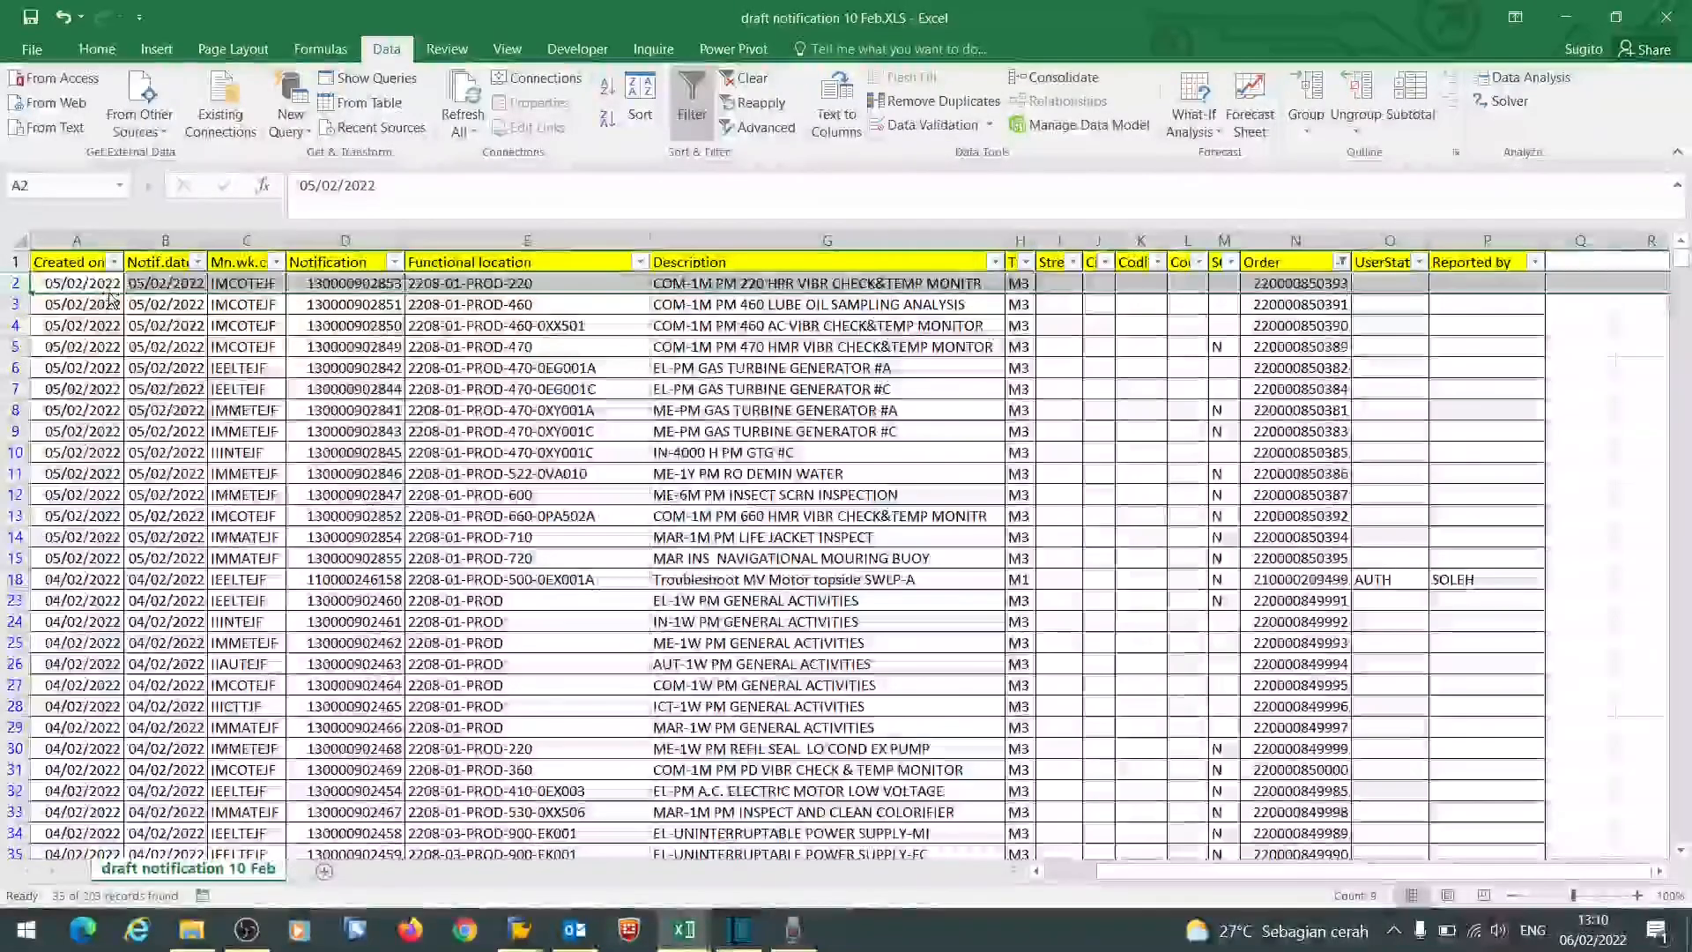
key(ctrl+shift+Down)
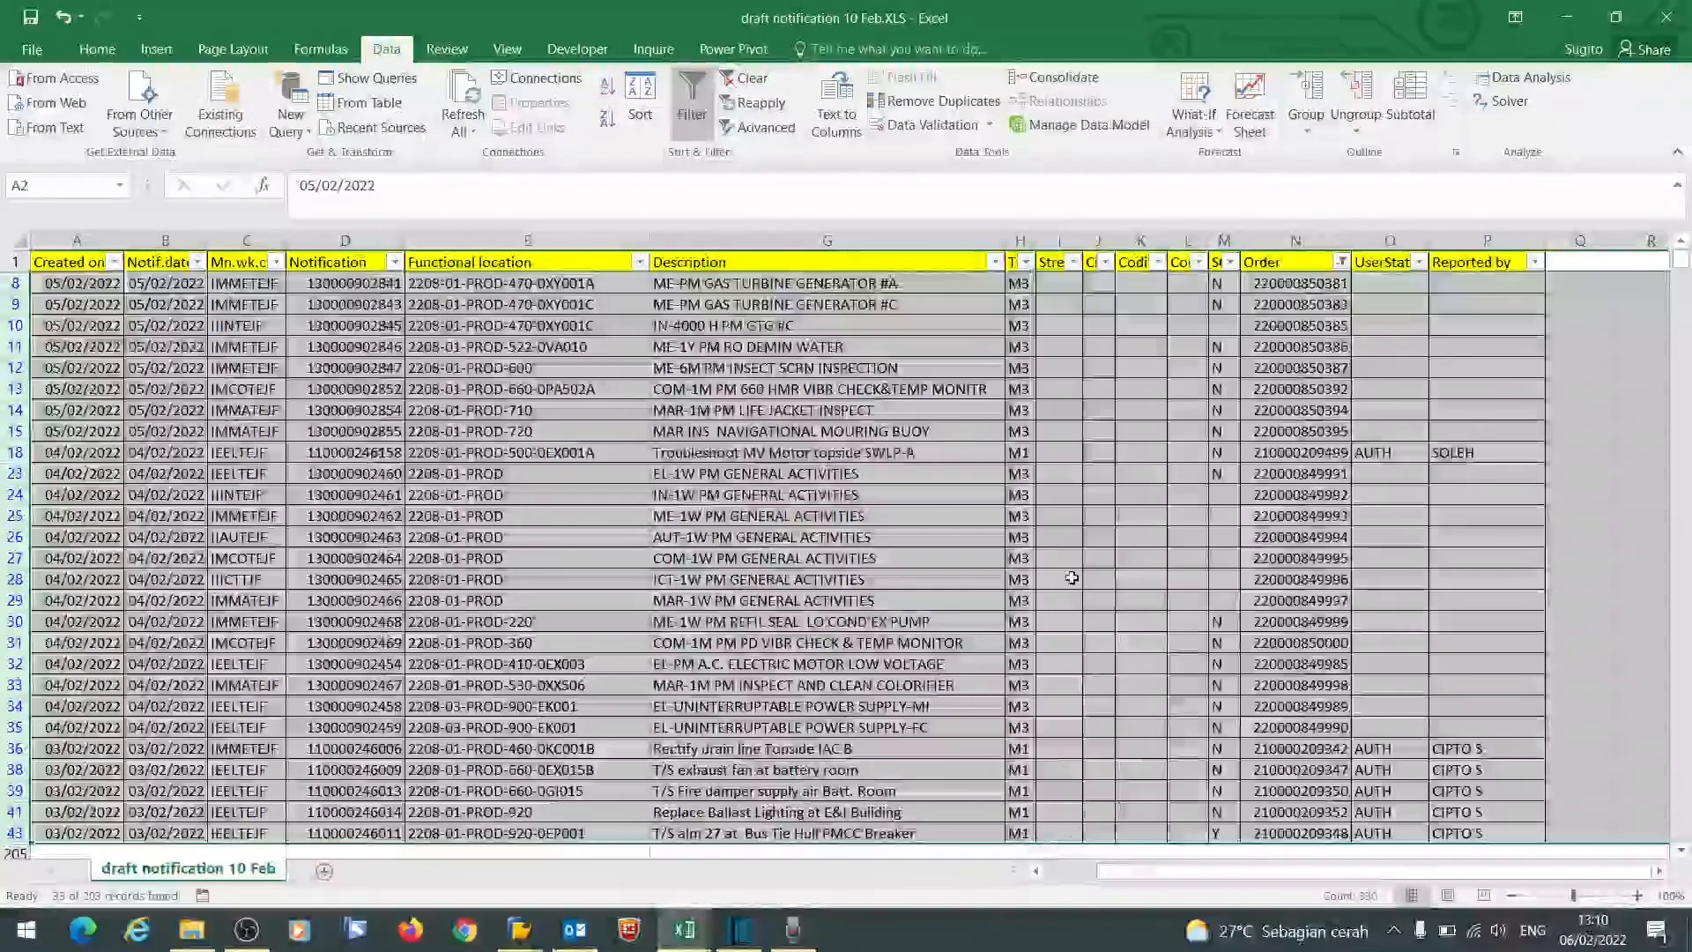
right_click(1071, 577)
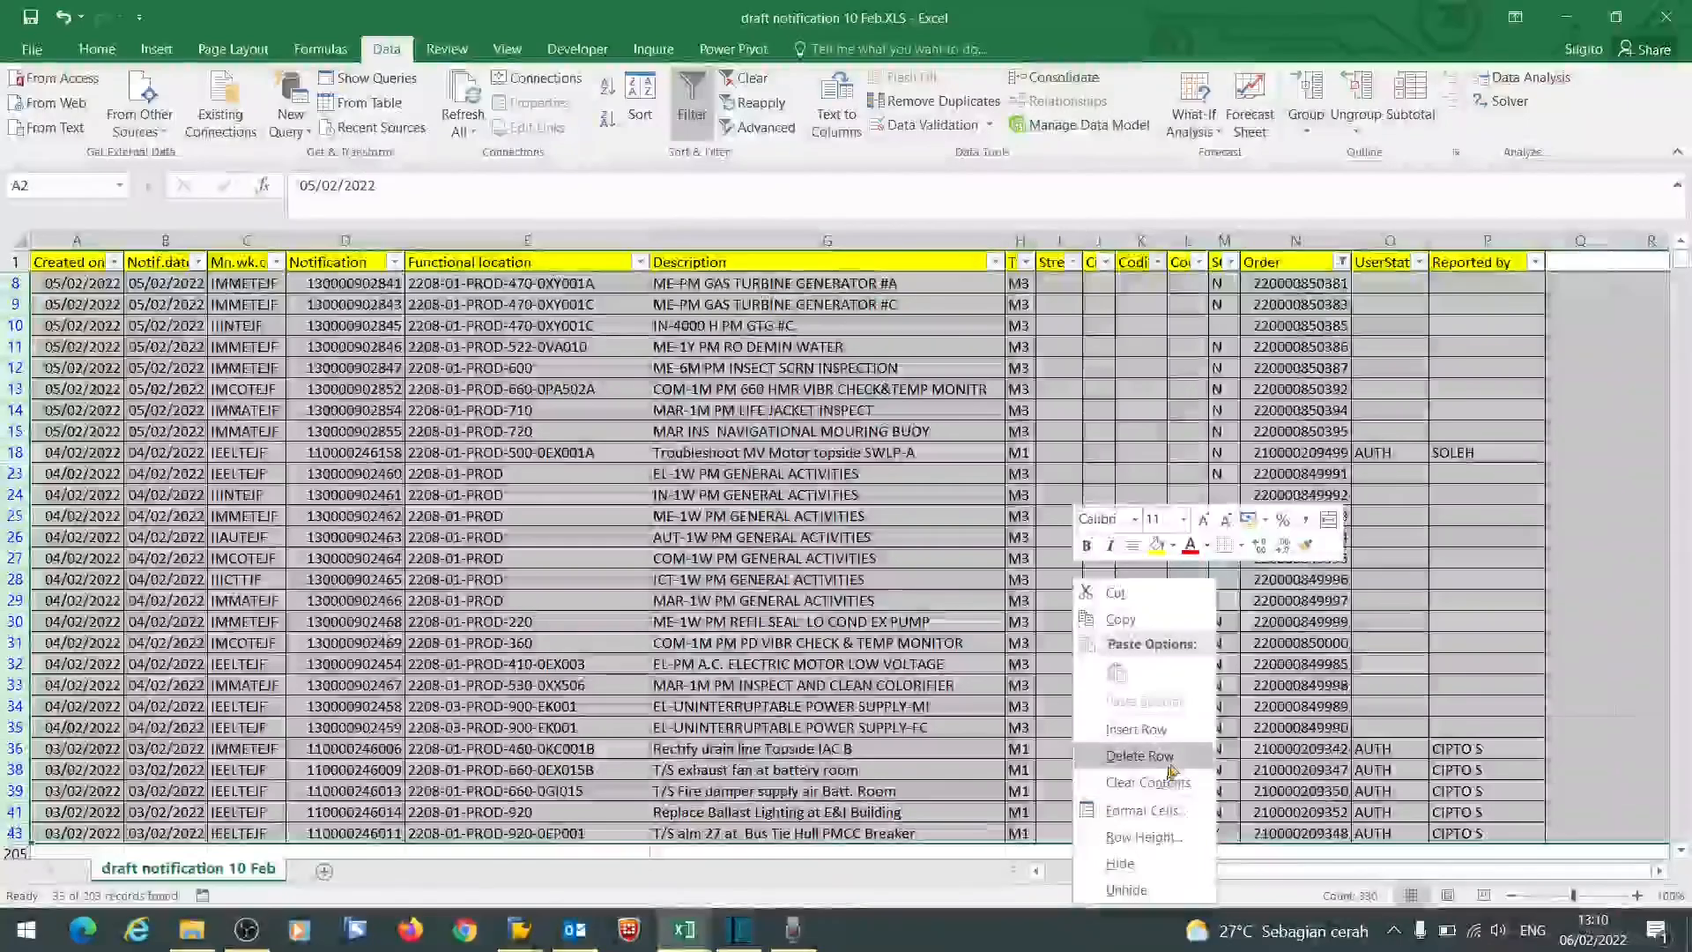
click(1148, 783)
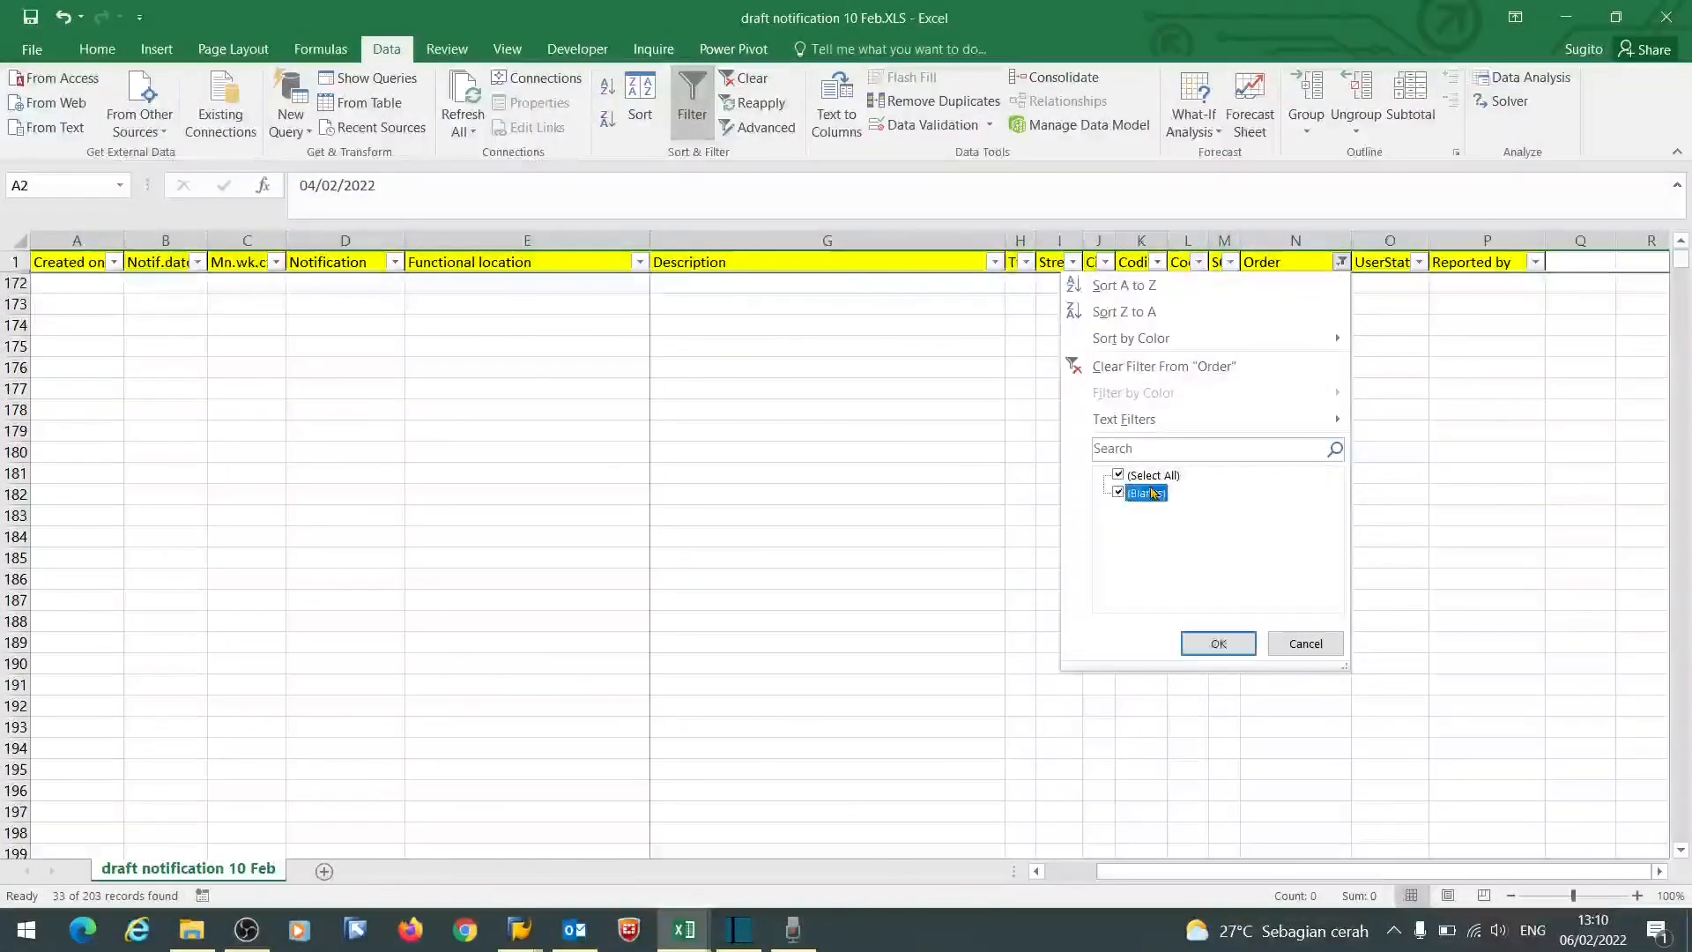
- Set the Order filter to show all entries including the blanks, and select the first Created on cell
click(1217, 642)
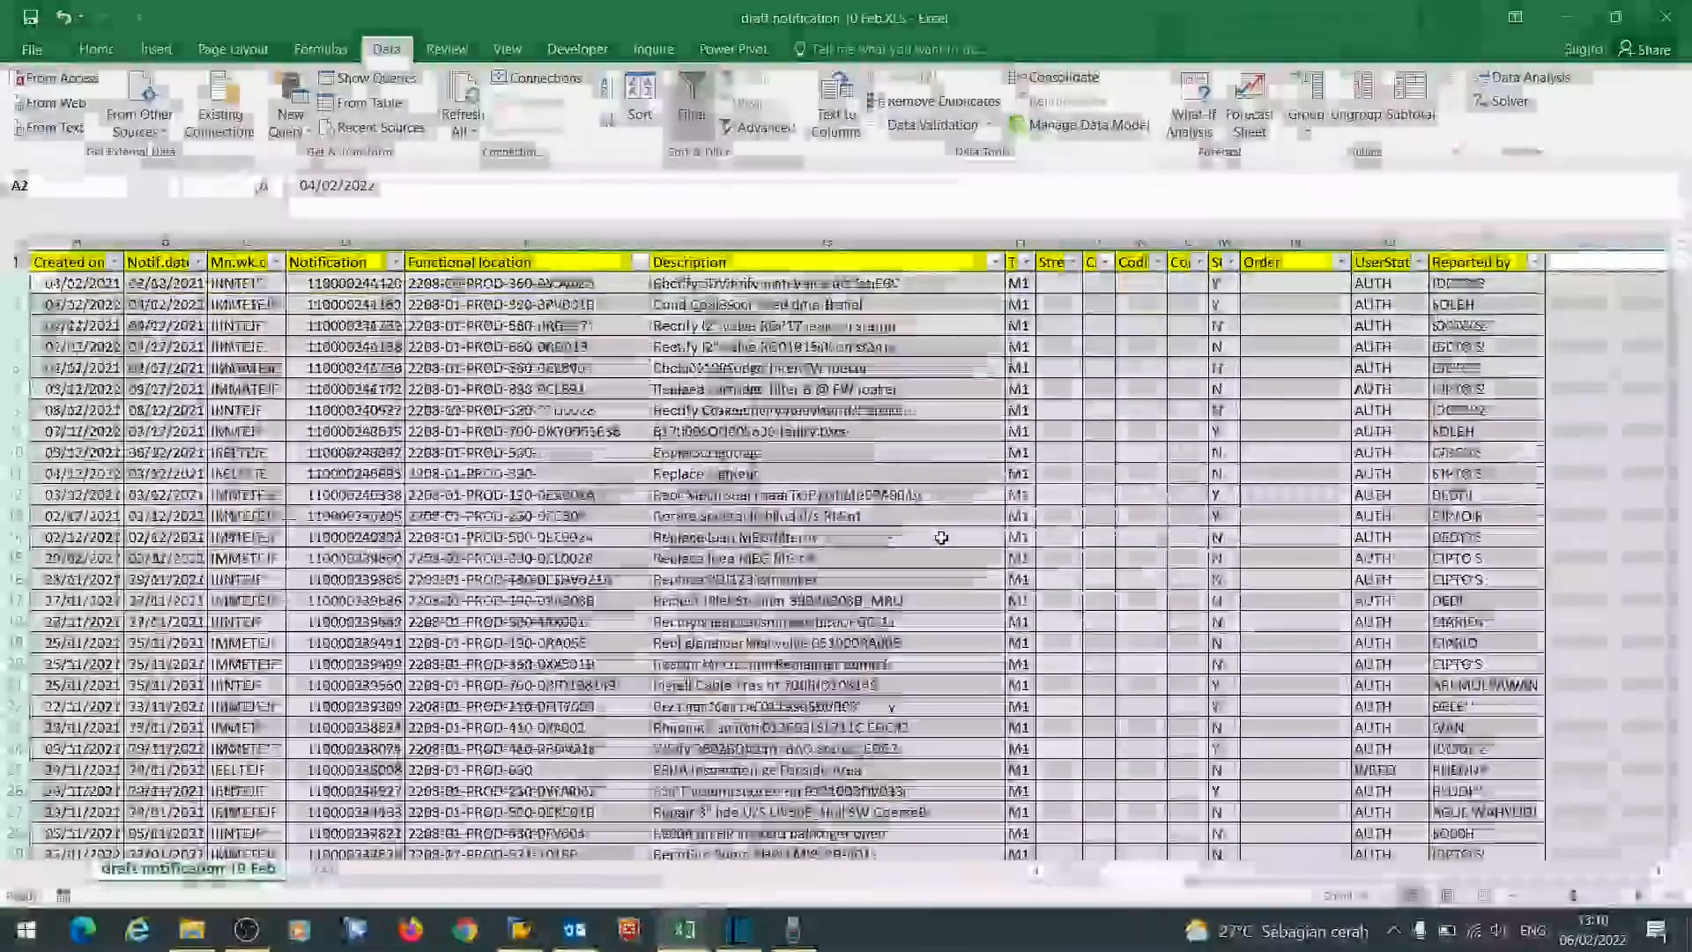
click(941, 537)
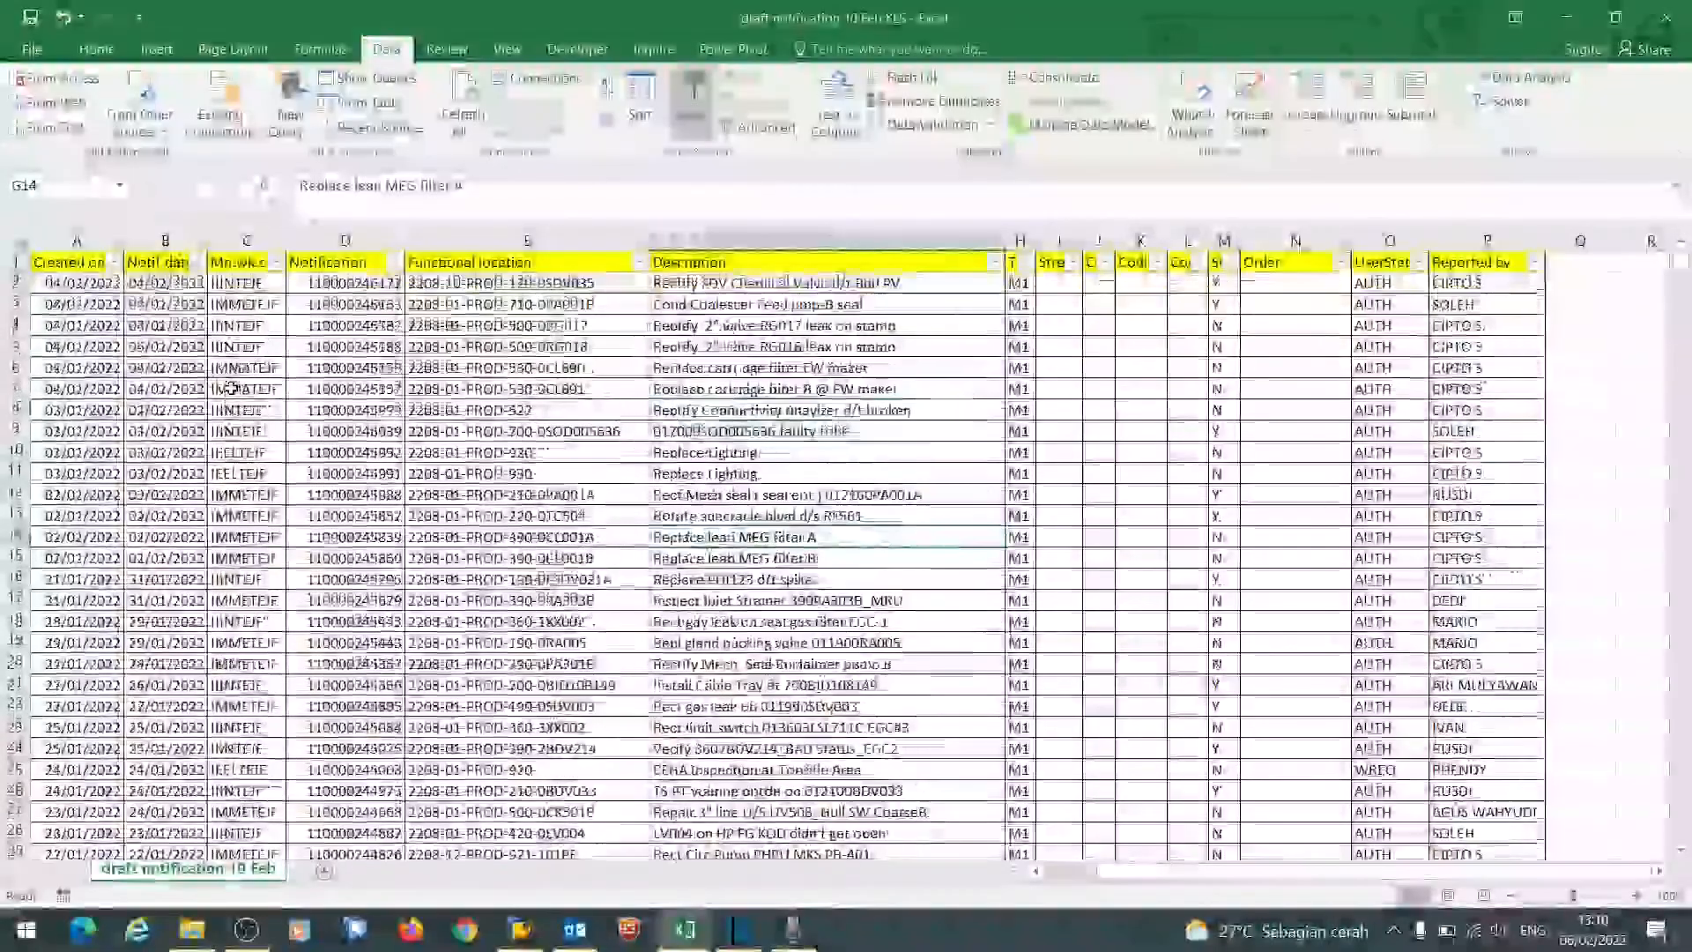
click(89, 291)
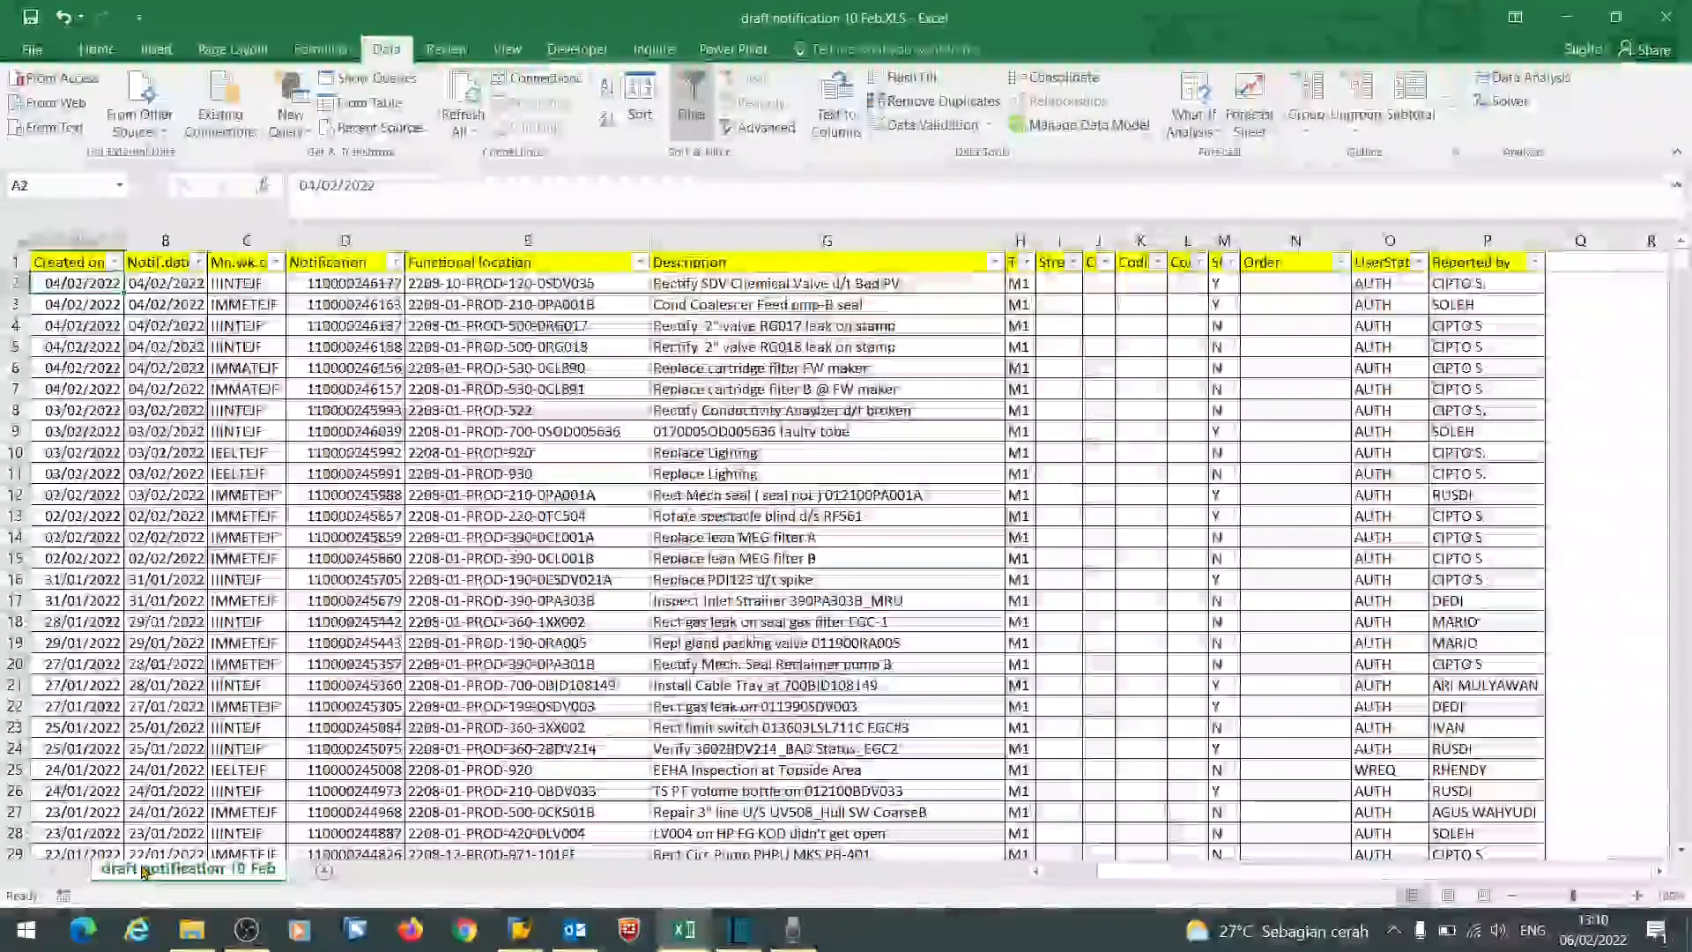
- Copy the draft notification 10 Feb sheet into the 10 Feb 2022.XLS workbook, placing the copy at the end
right_click(191, 872)
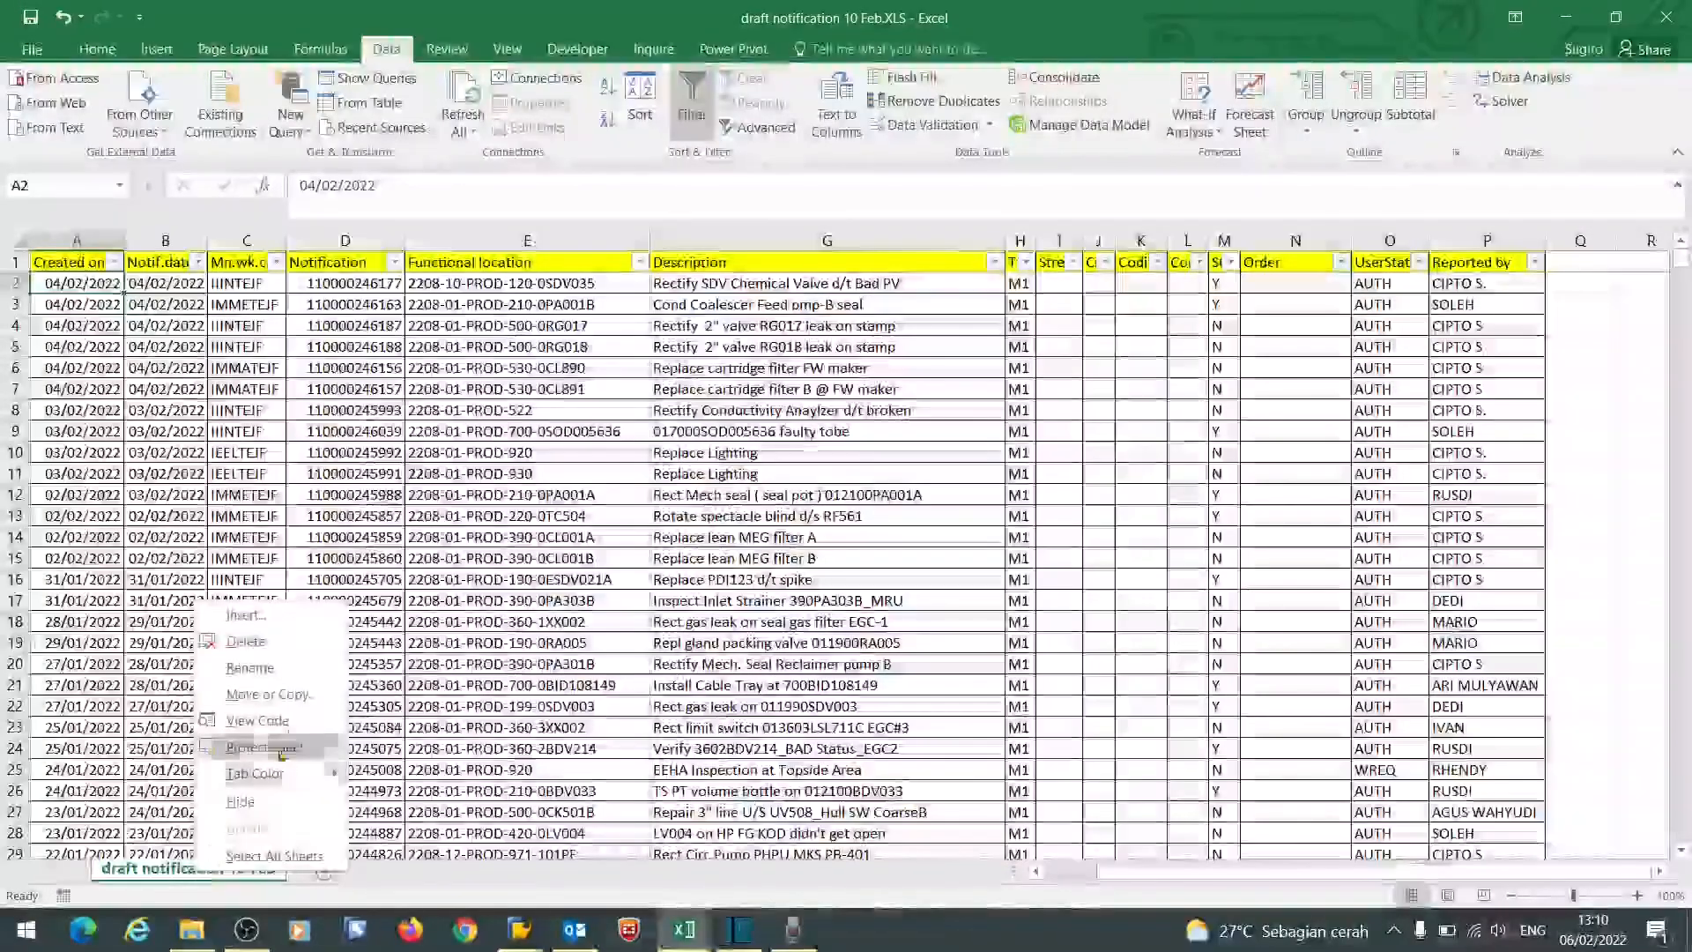
click(271, 695)
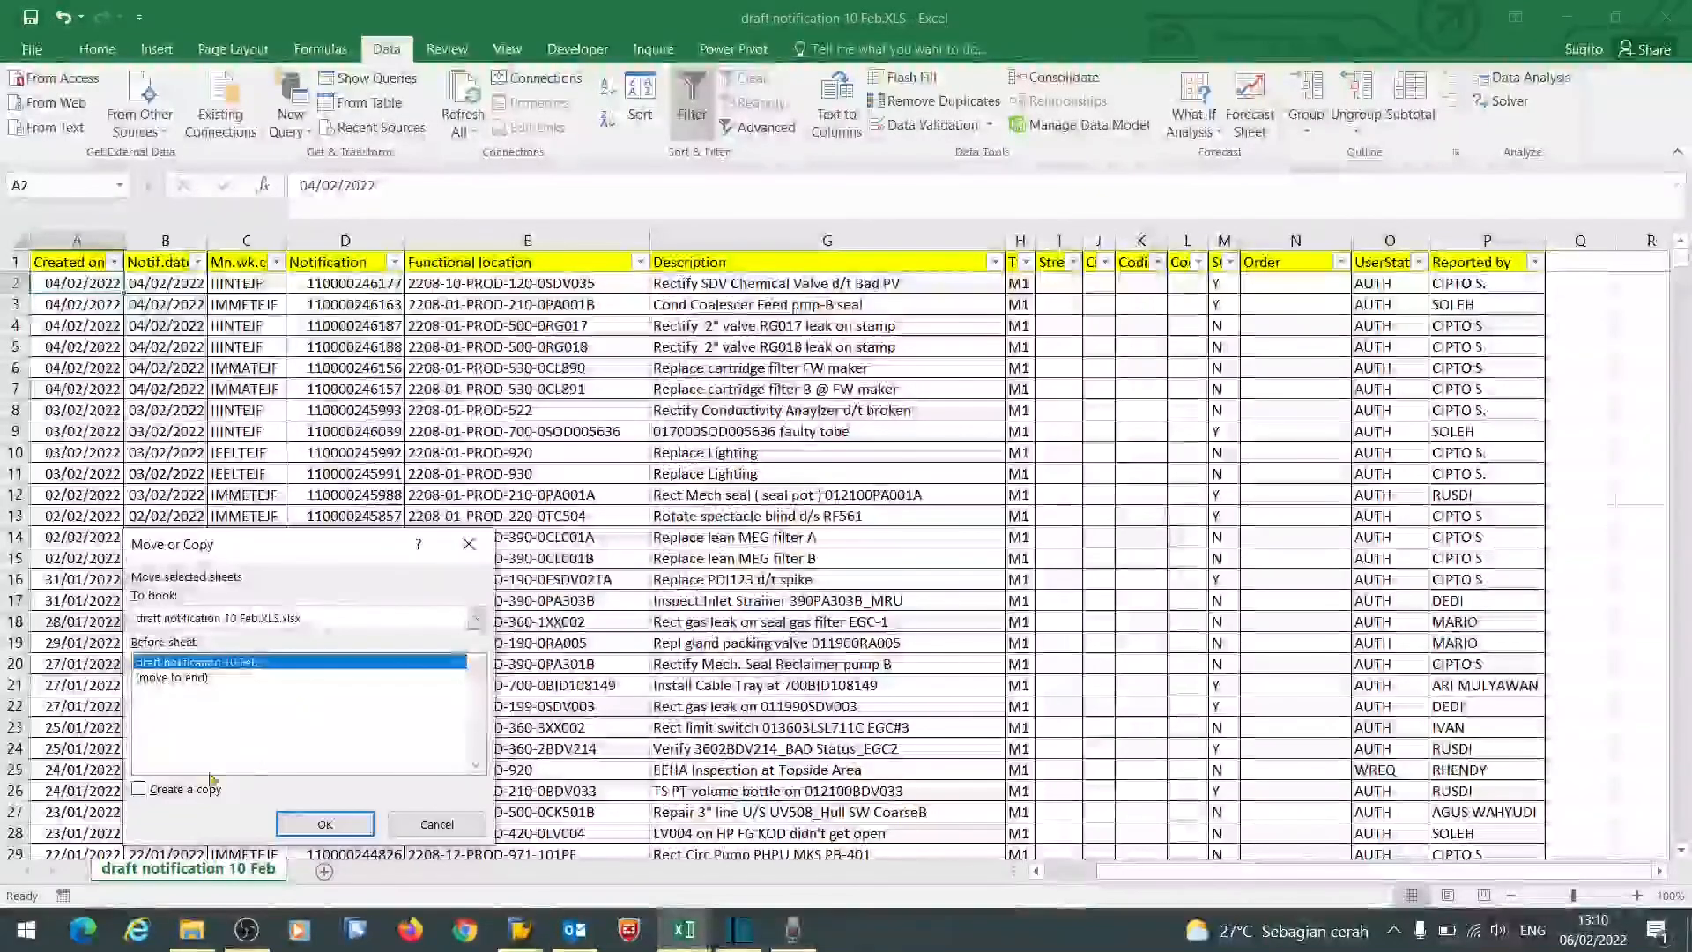
click(180, 798)
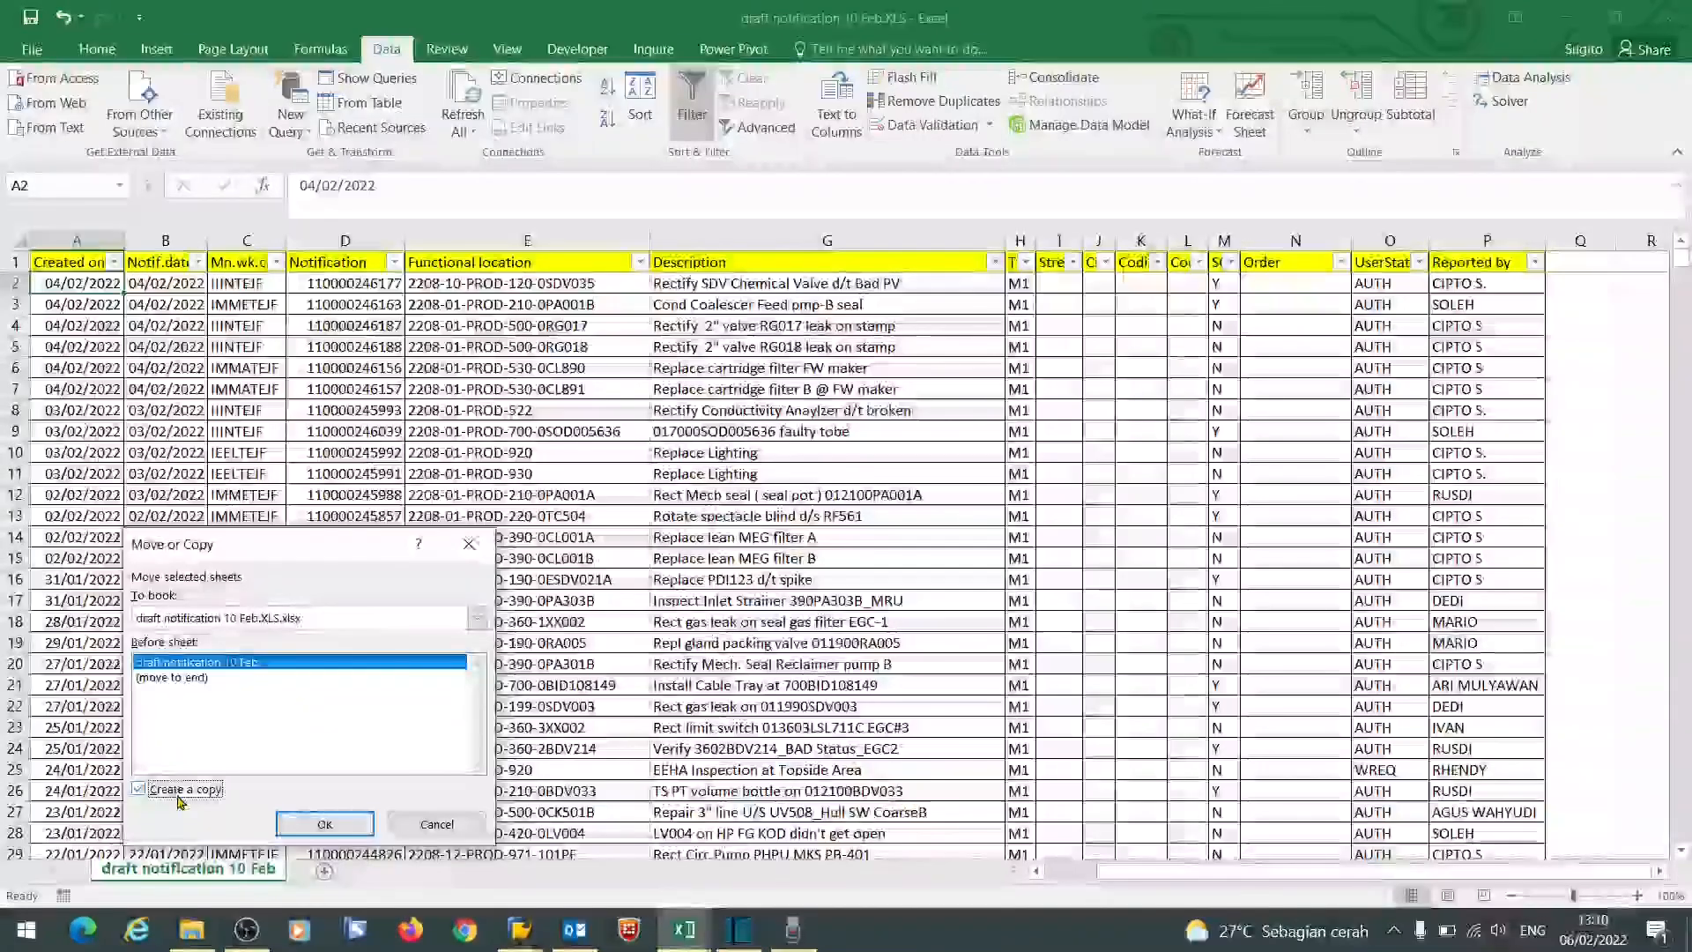
click(176, 678)
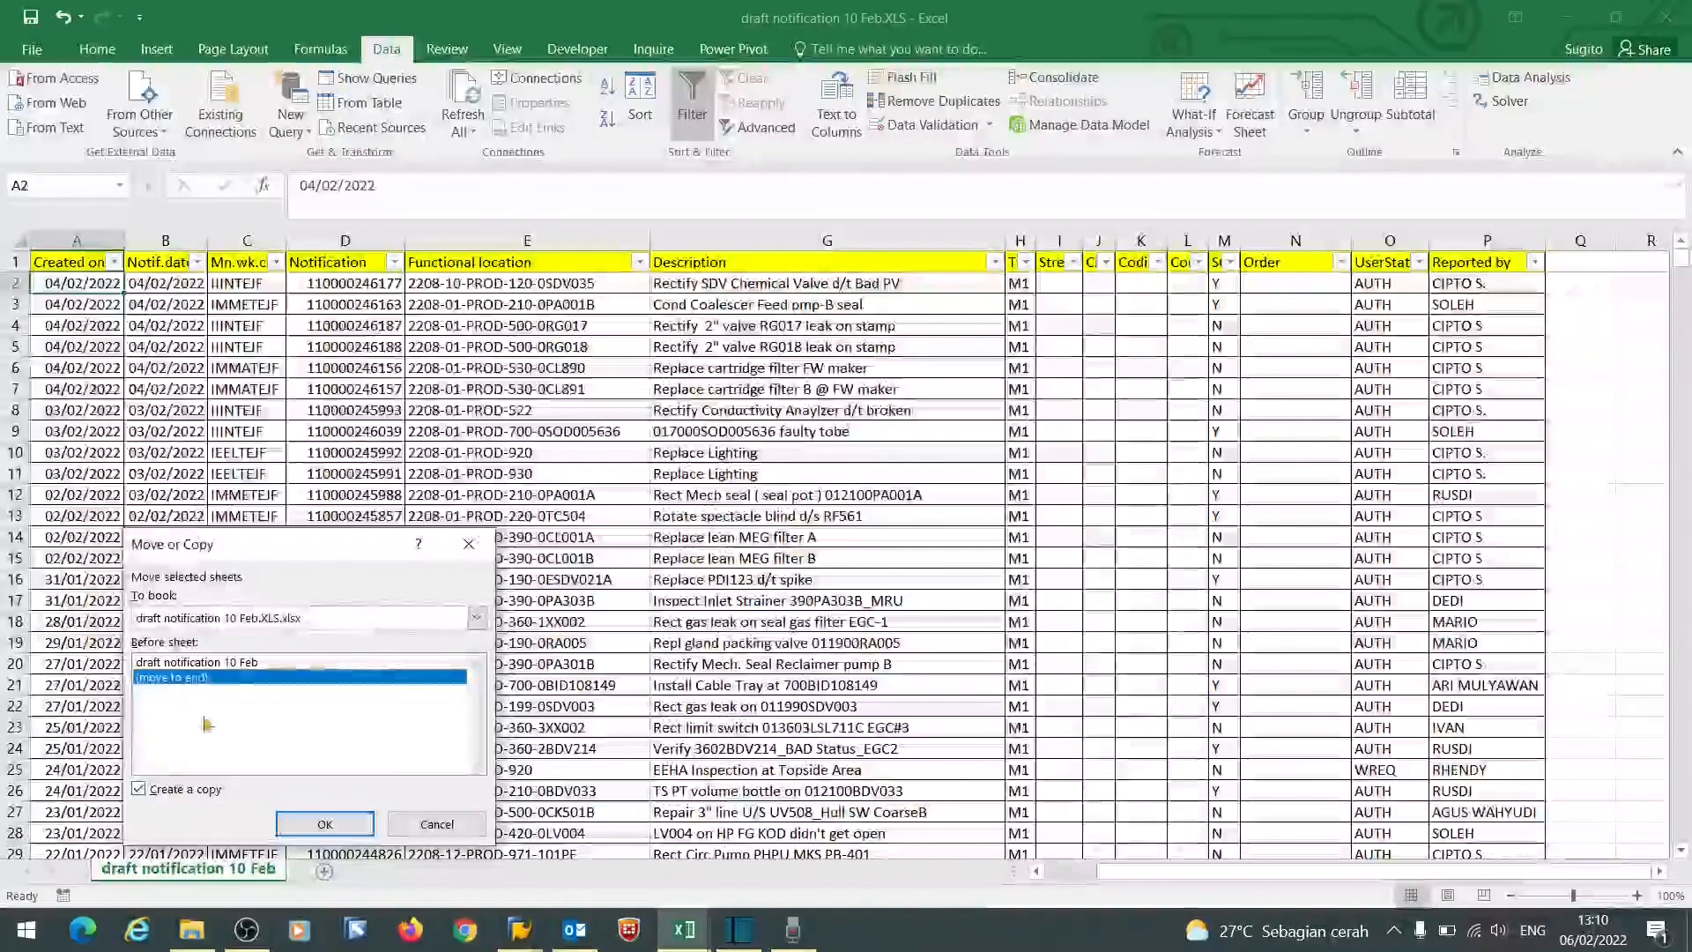
click(302, 624)
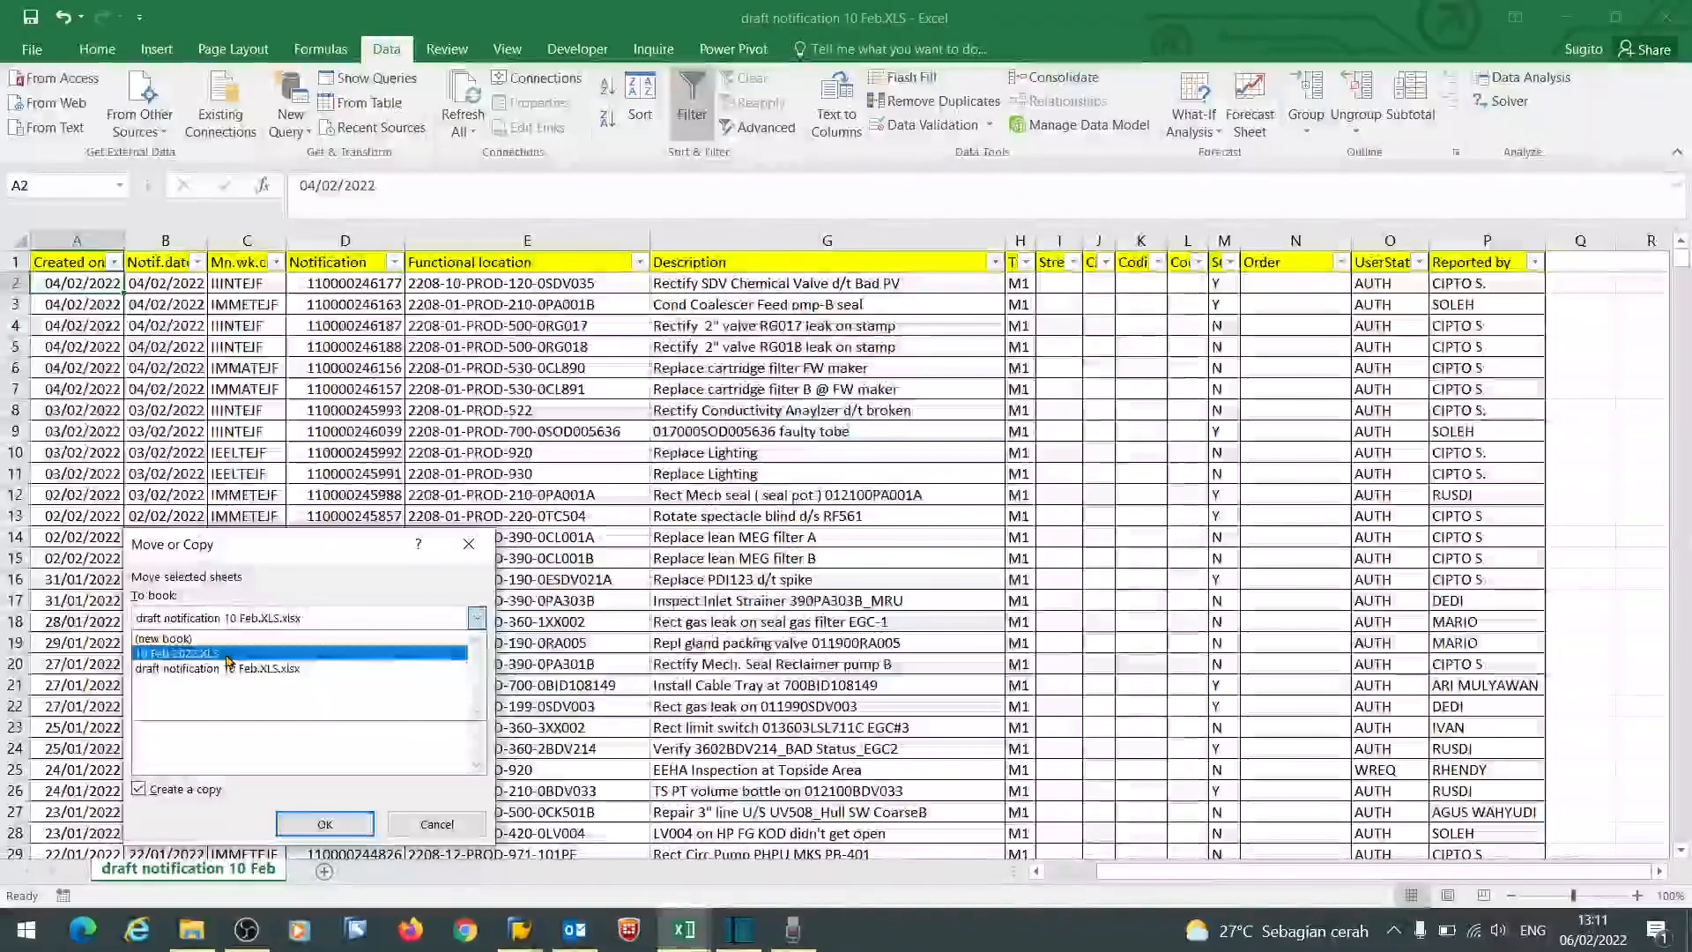
click(228, 654)
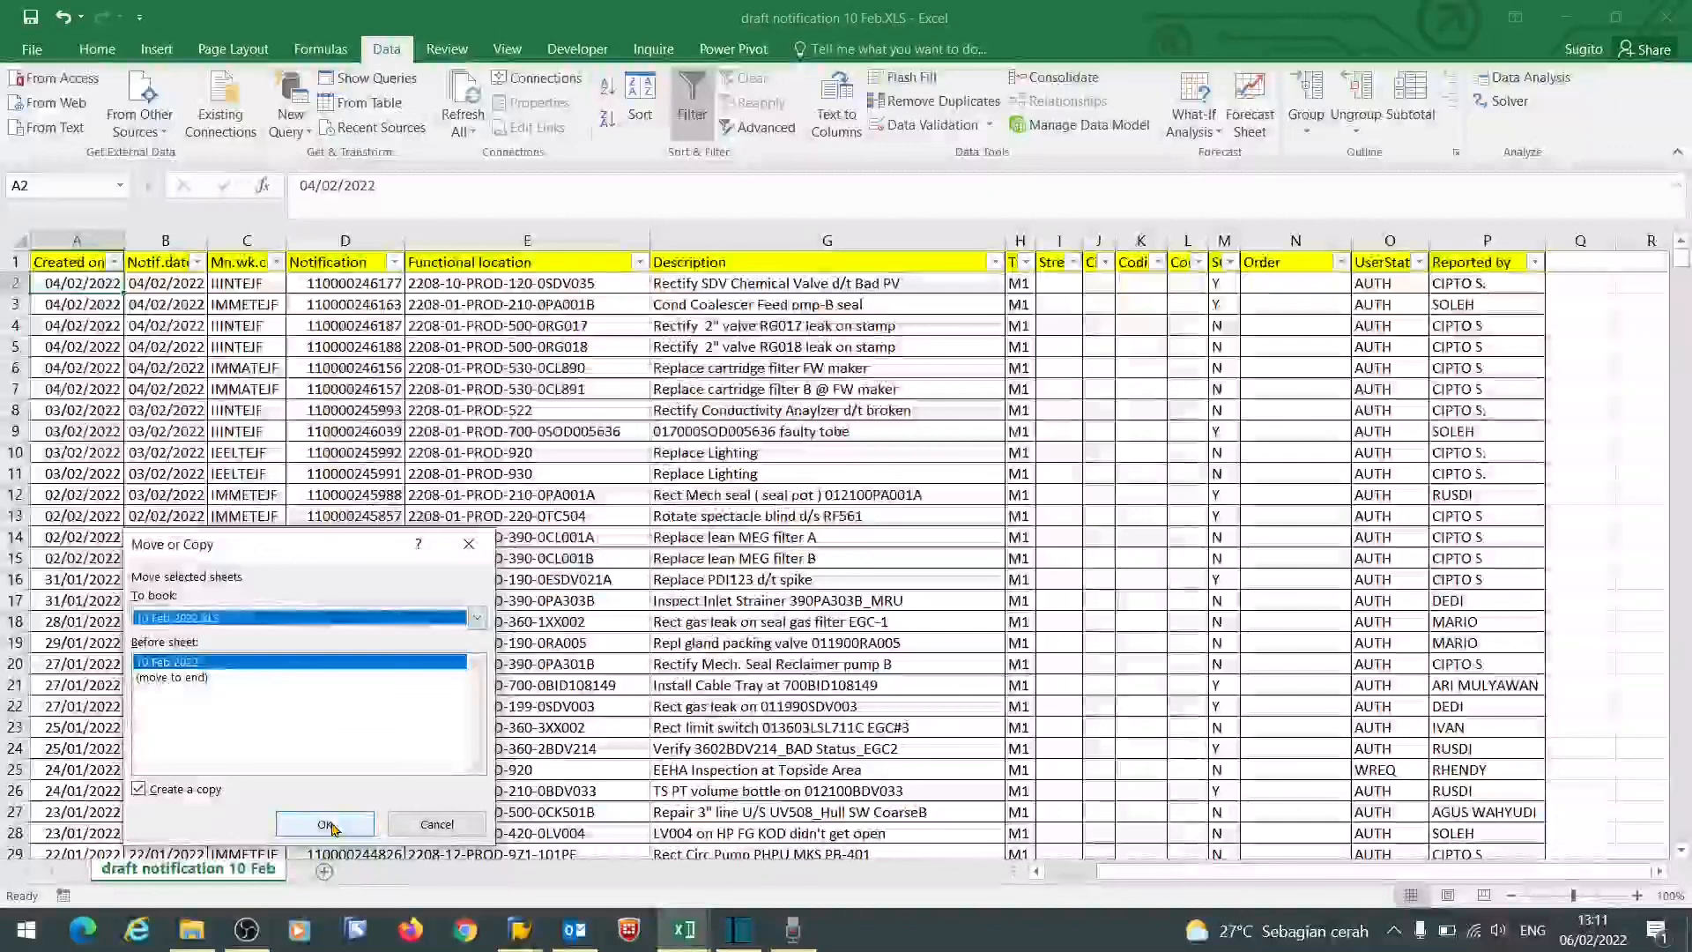
click(170, 678)
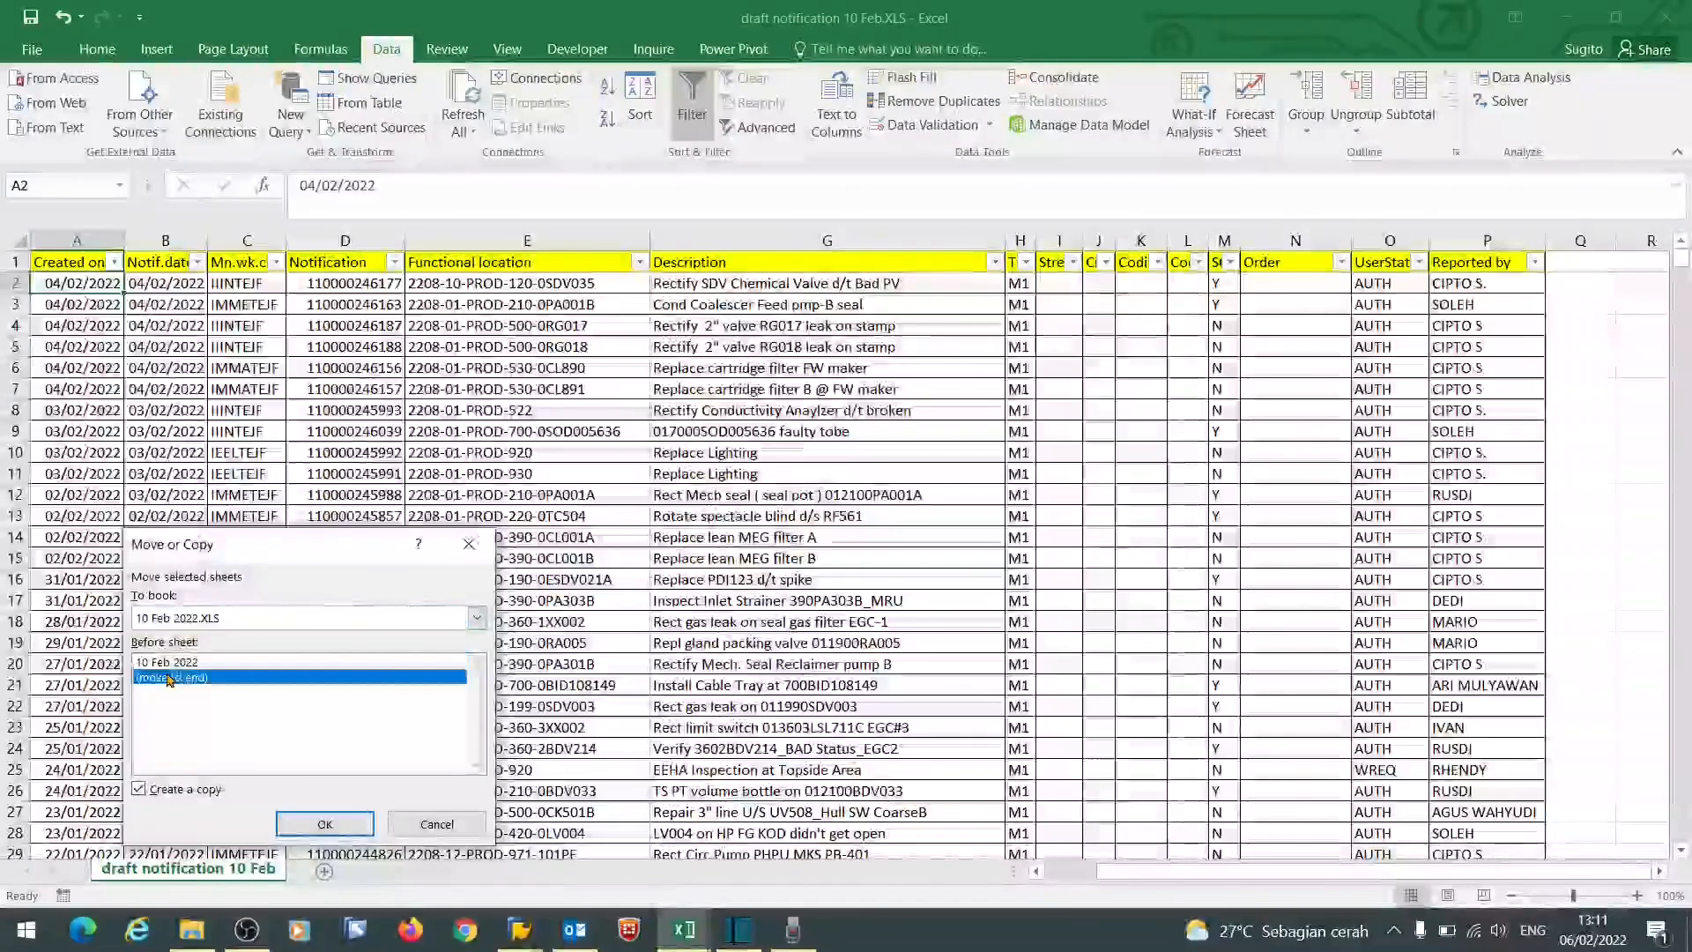
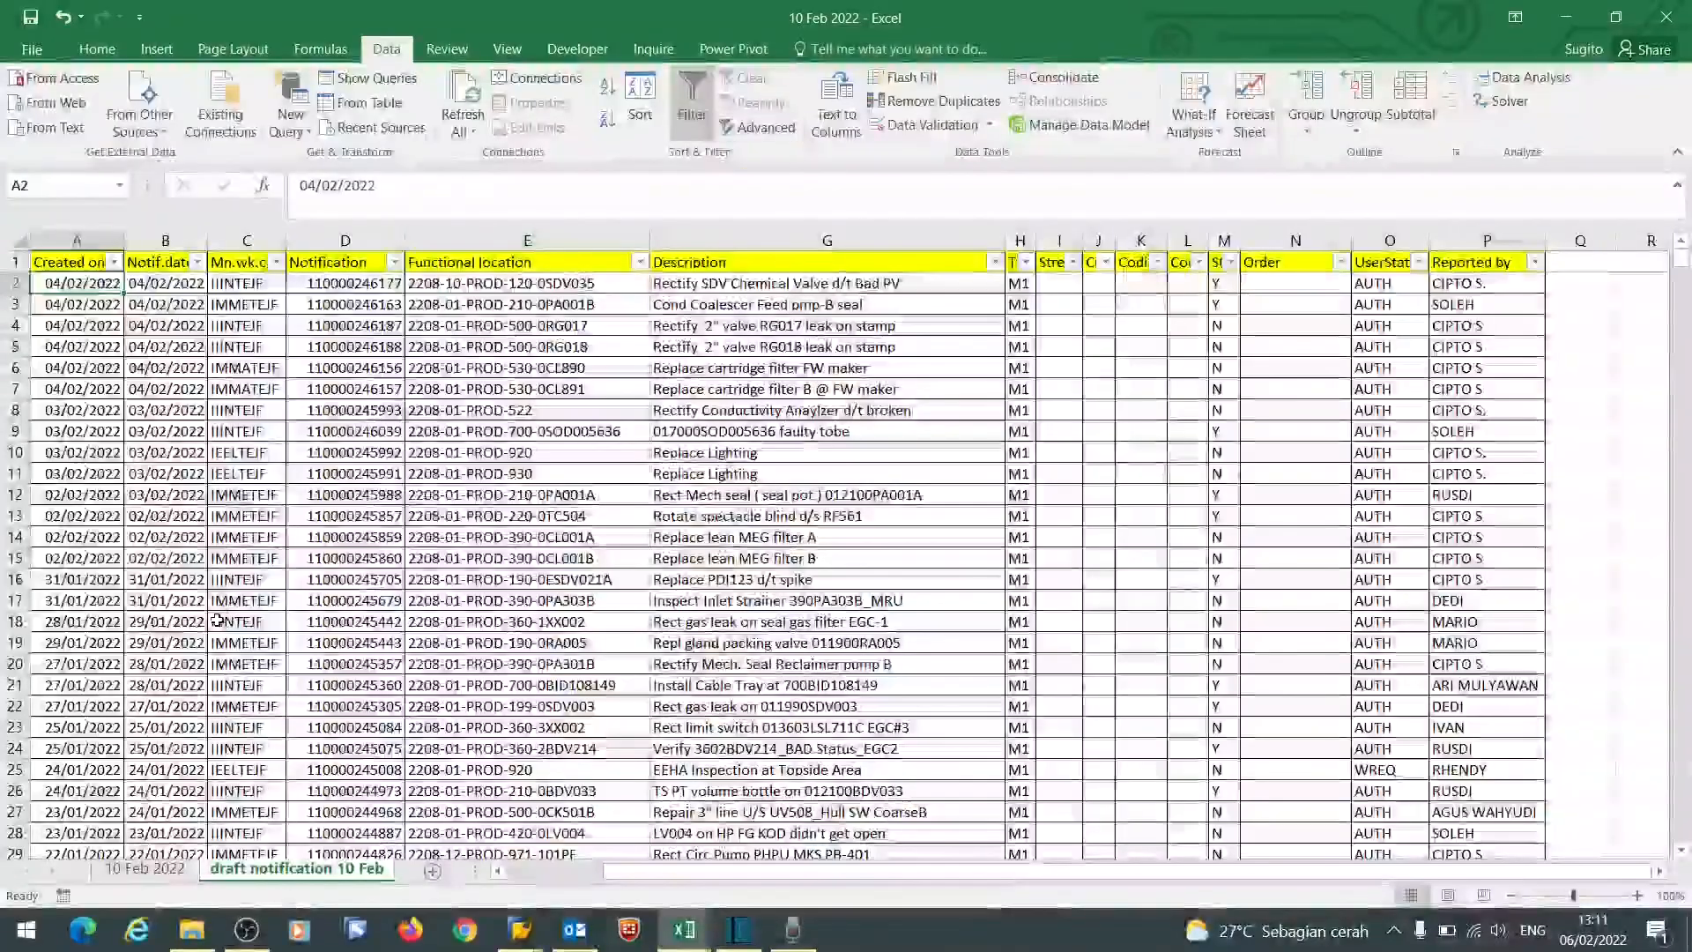
- Look through the 10 Feb 2022 sheet to find where the order list ends
key(ctrl+Page_Up)
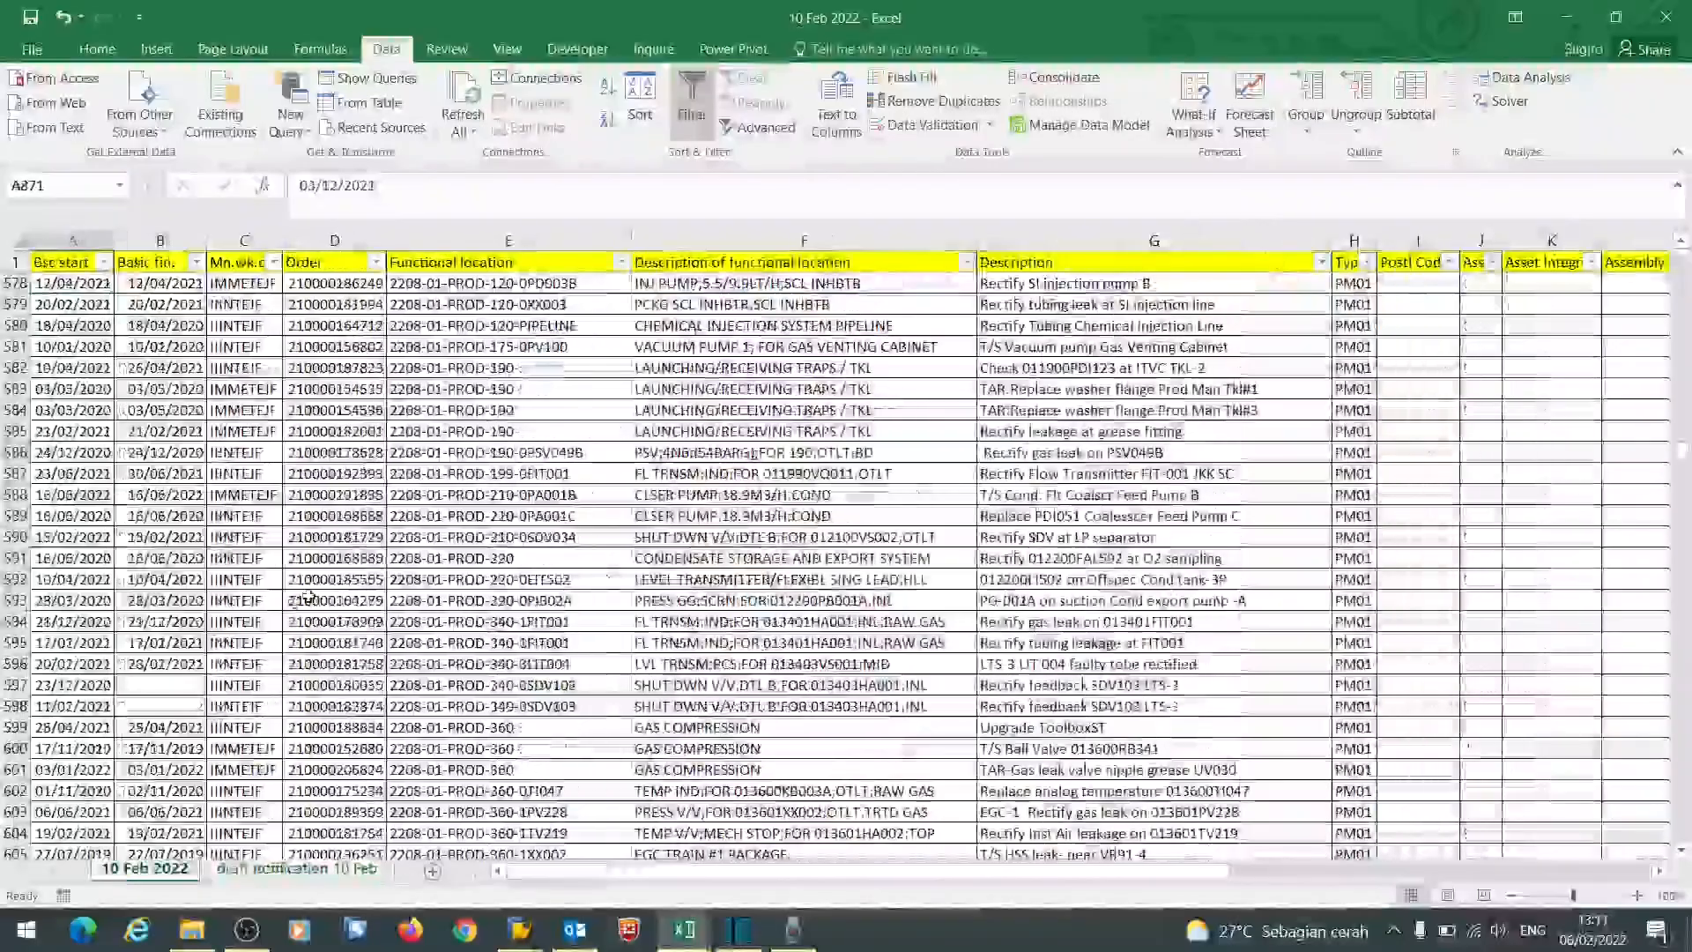
scroll(314, 597, down, 20)
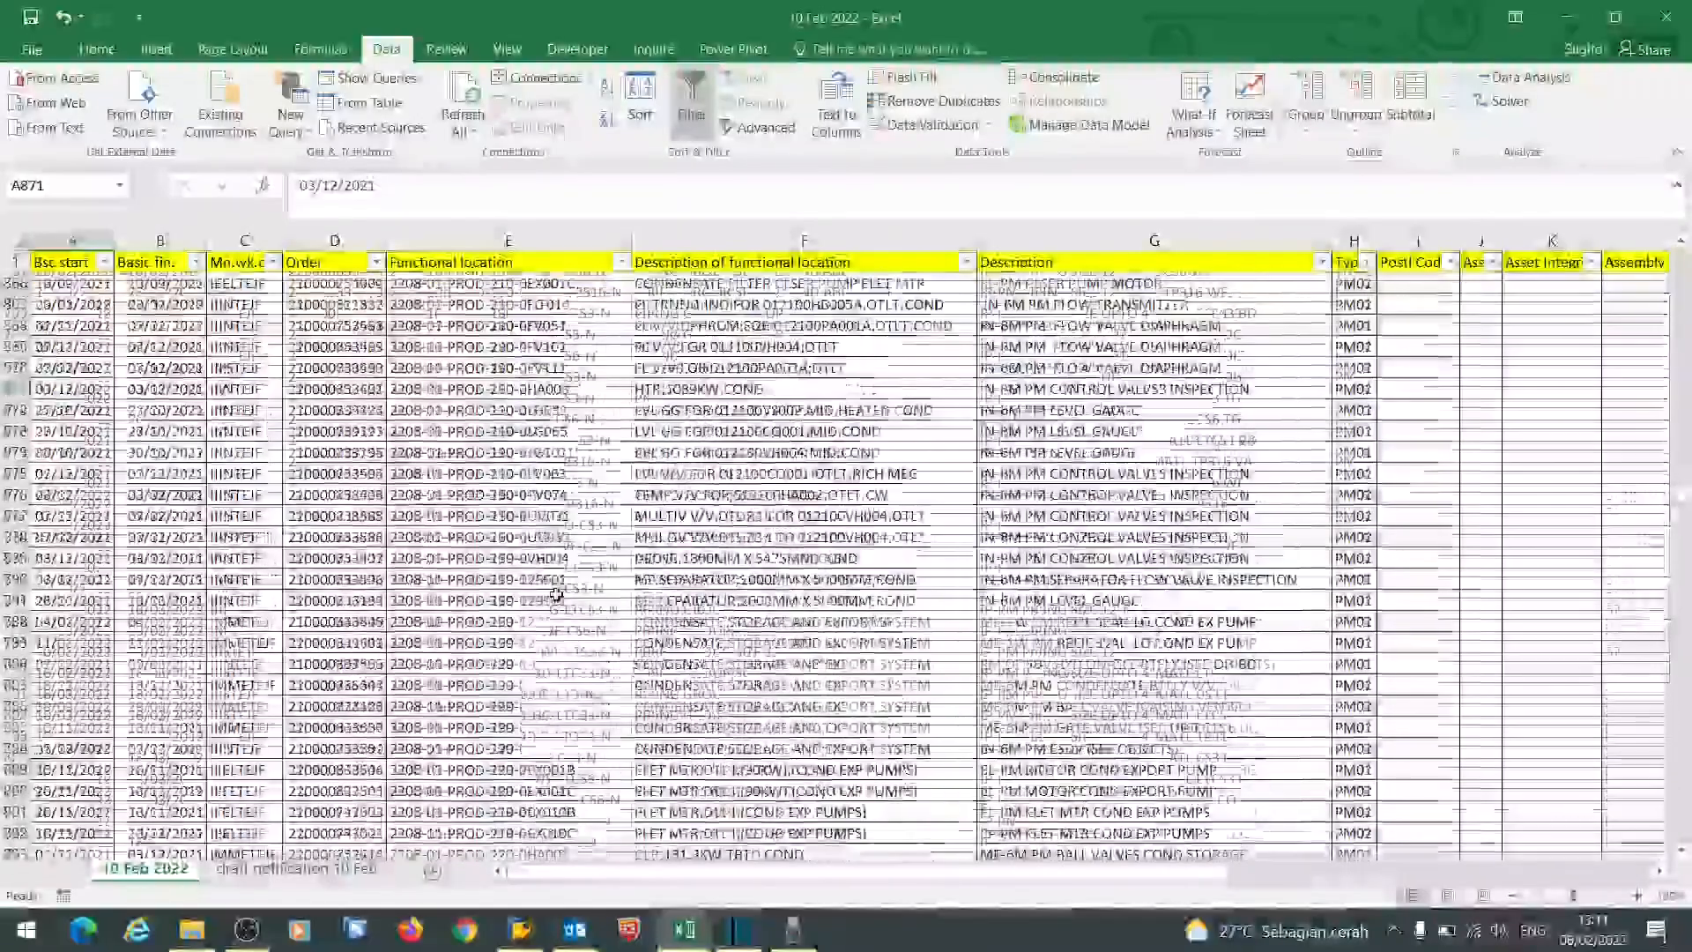
scroll(556, 595, down, 20)
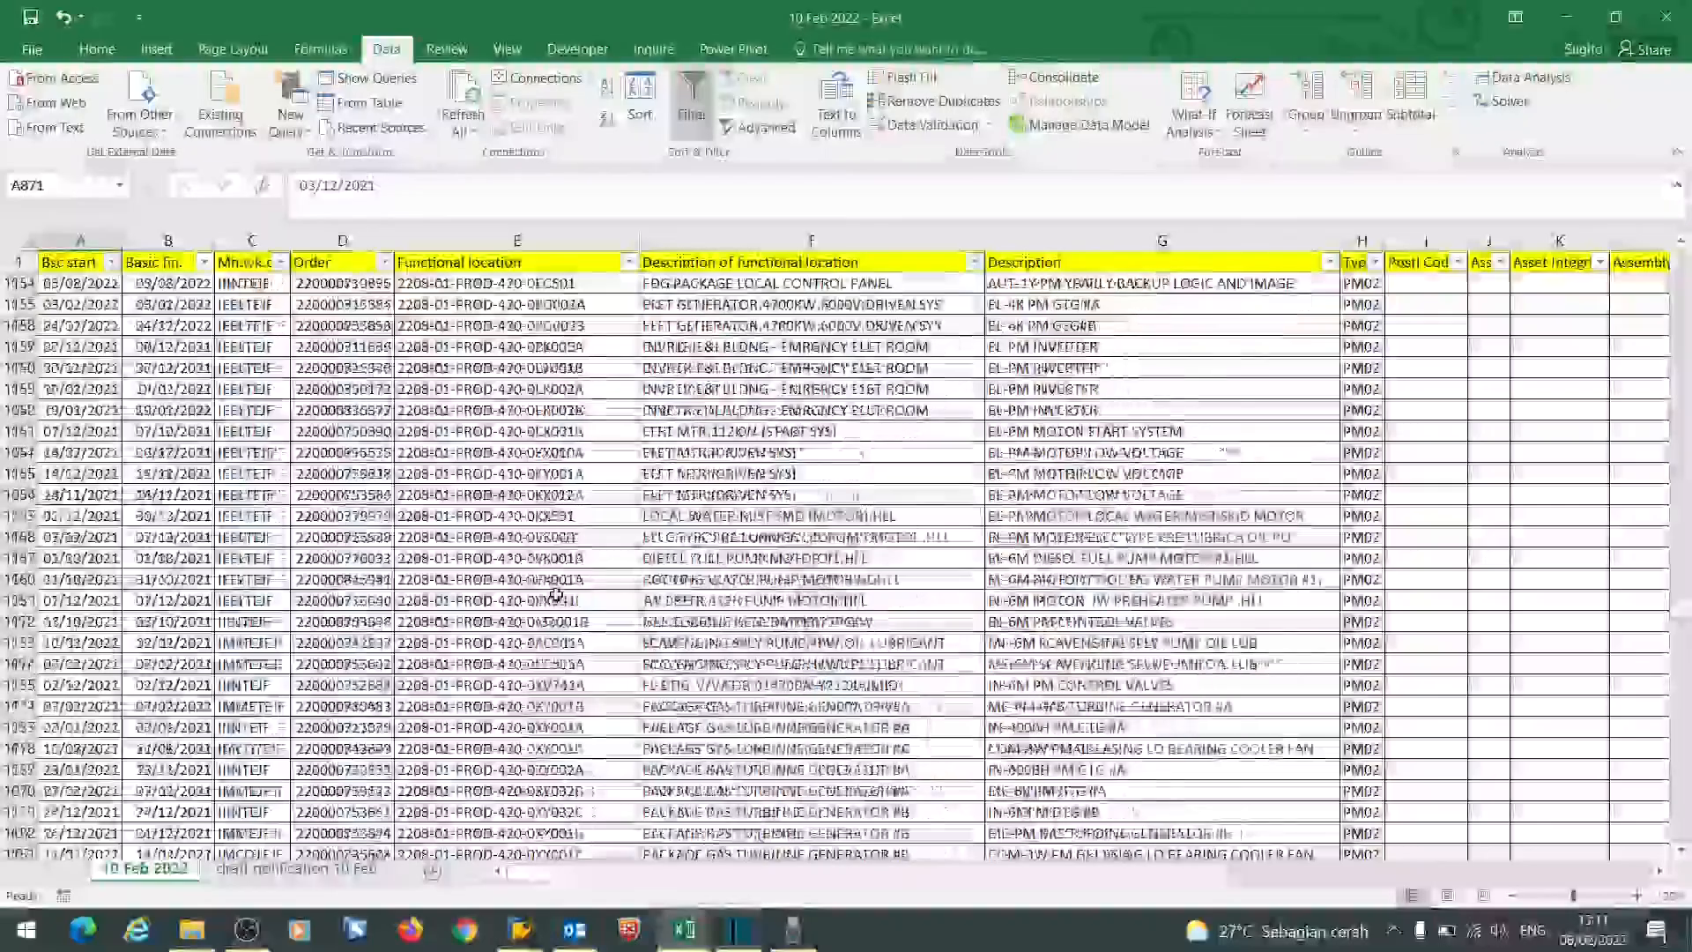
scroll(556, 595, down, 20)
scroll(1561, 602, down, 20)
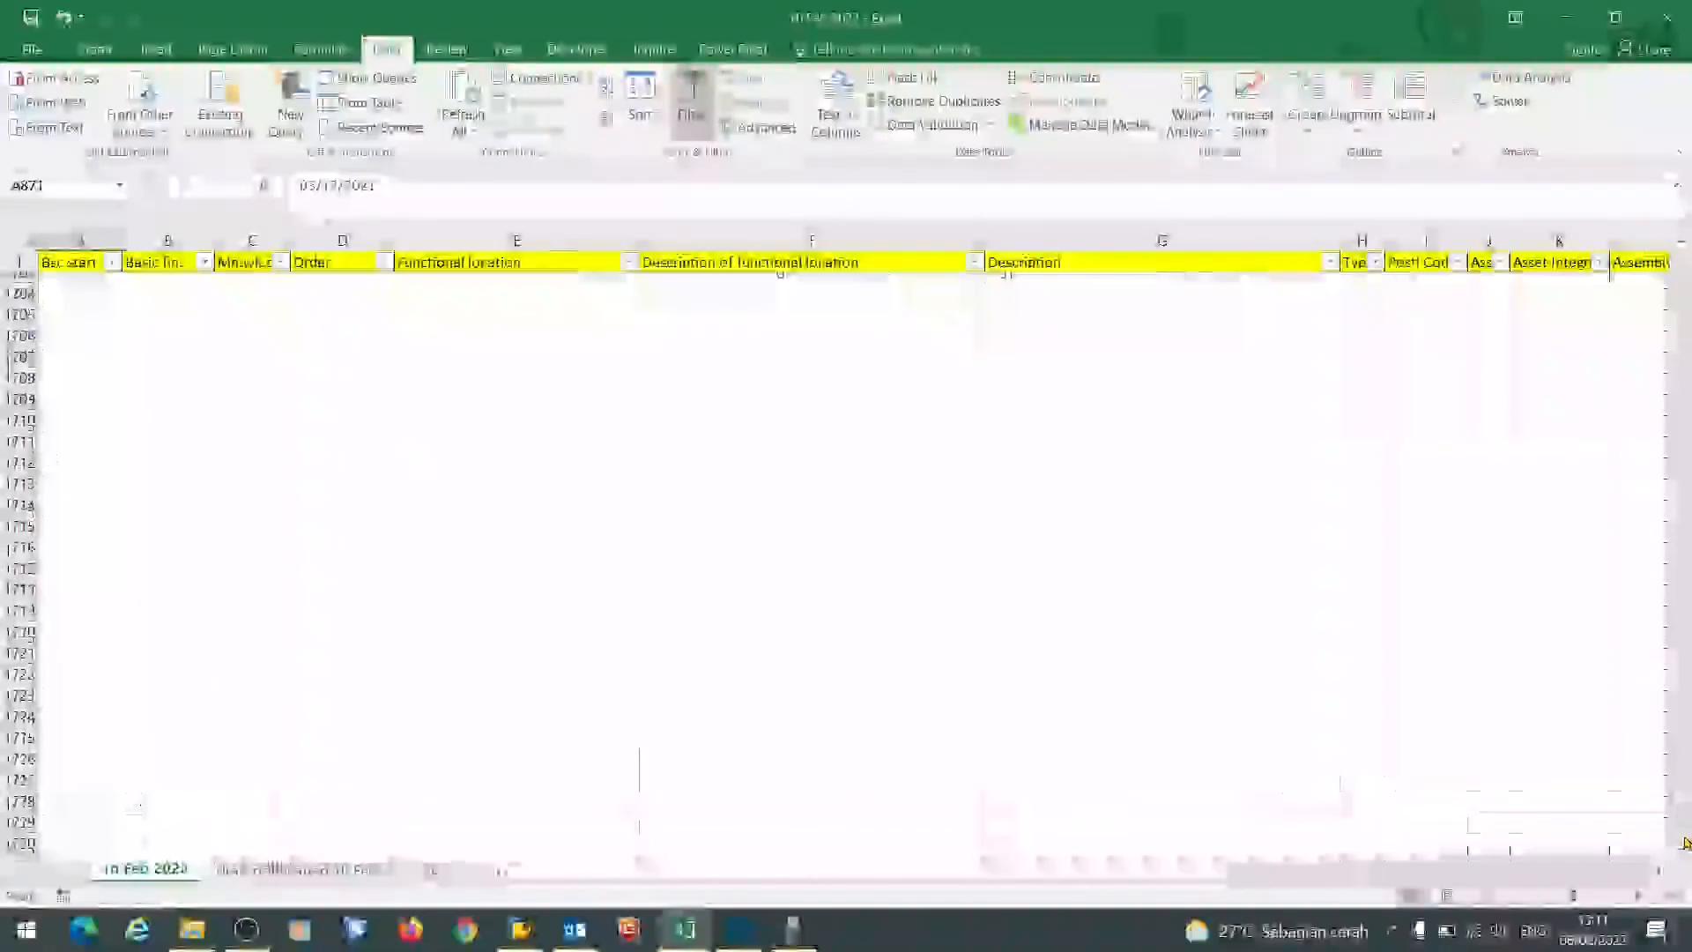
- Fill all notification rows on the draft notification 10 Feb sheet, from Created on to Reported by below the header, with blue
click(290, 870)
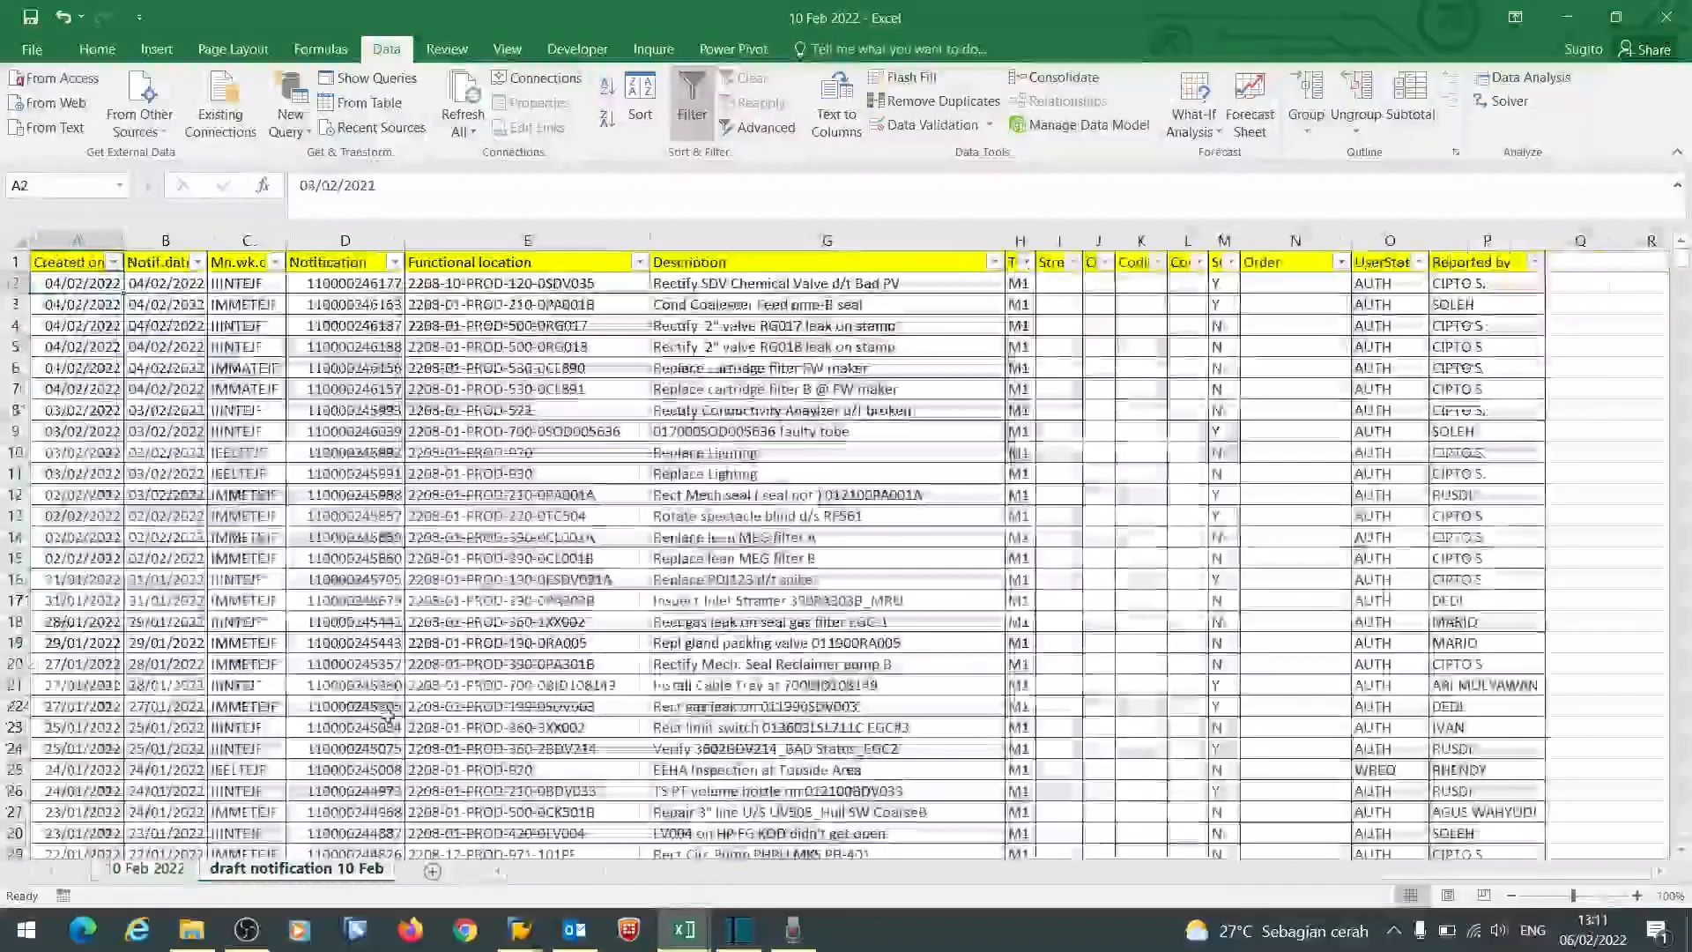
click(107, 430)
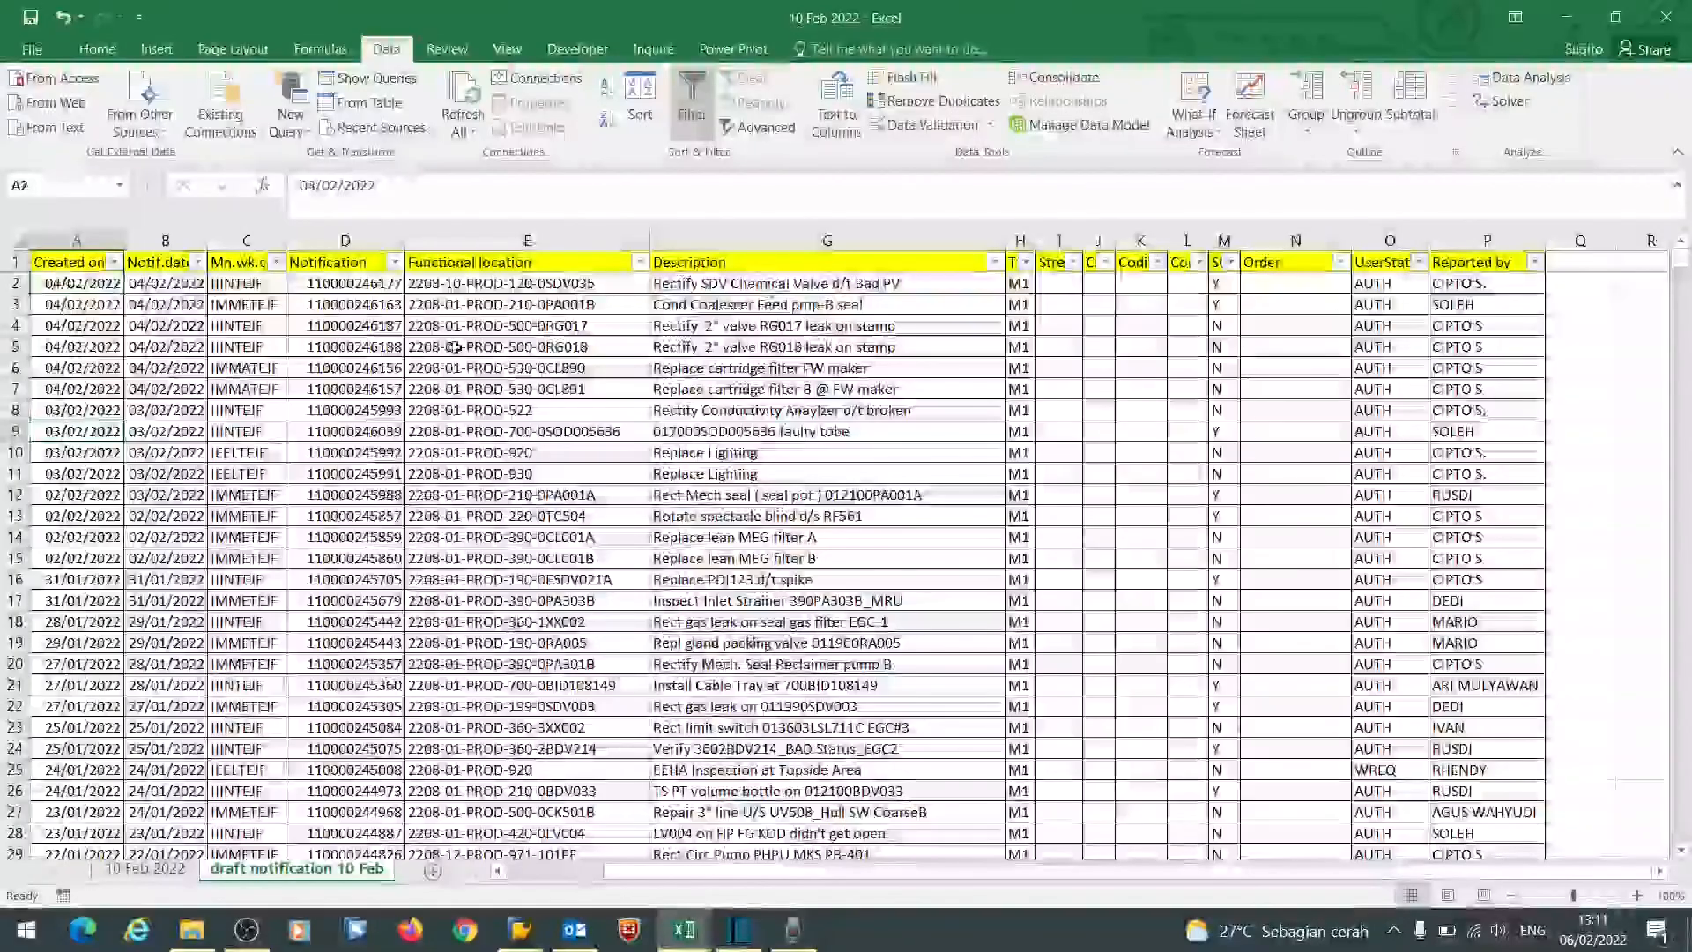
key(ctrl+shift+Right)
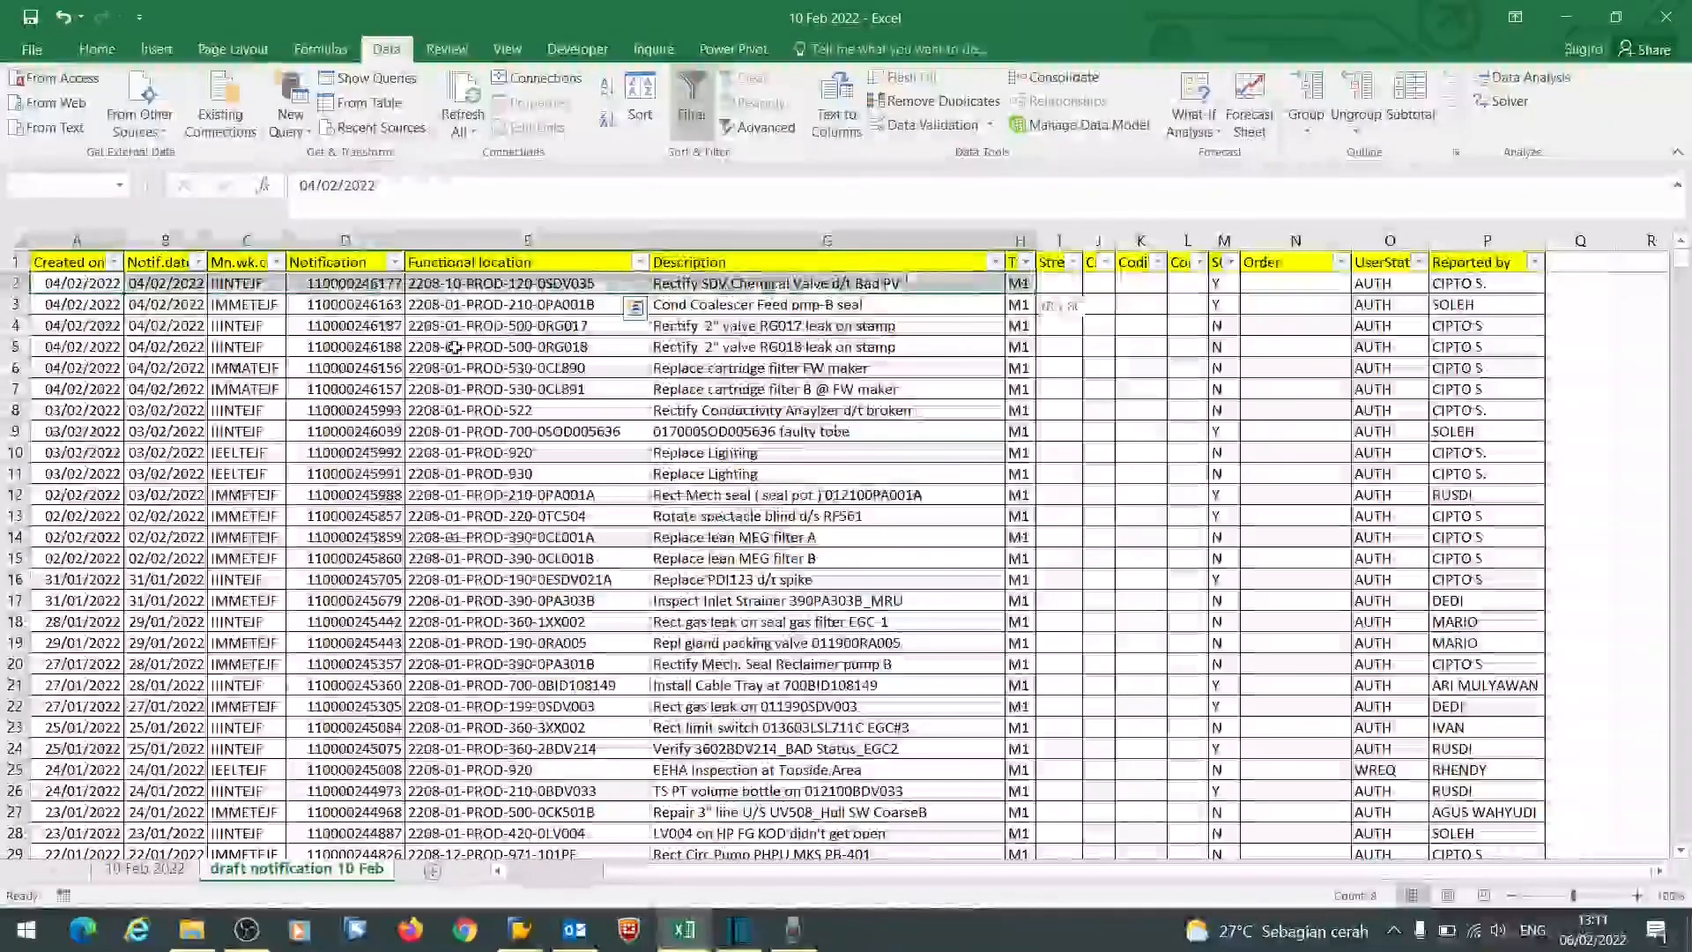
key(ctrl+shift+Right)
key(ctrl+shift+Right)
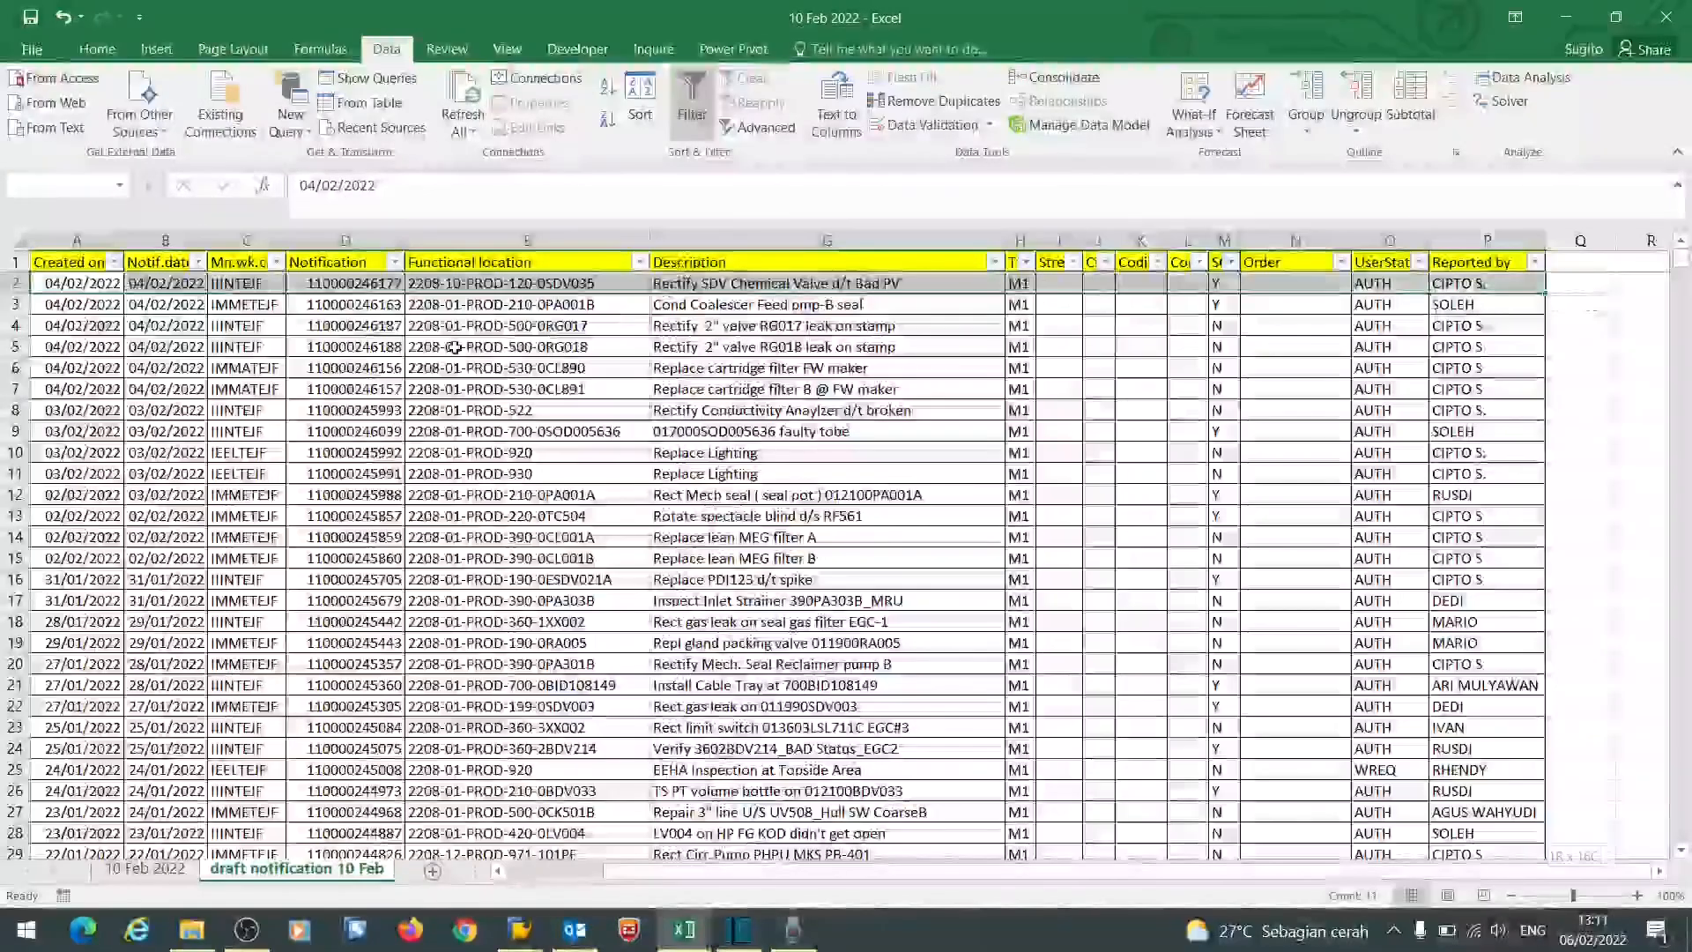
key(ctrl+shift+Down)
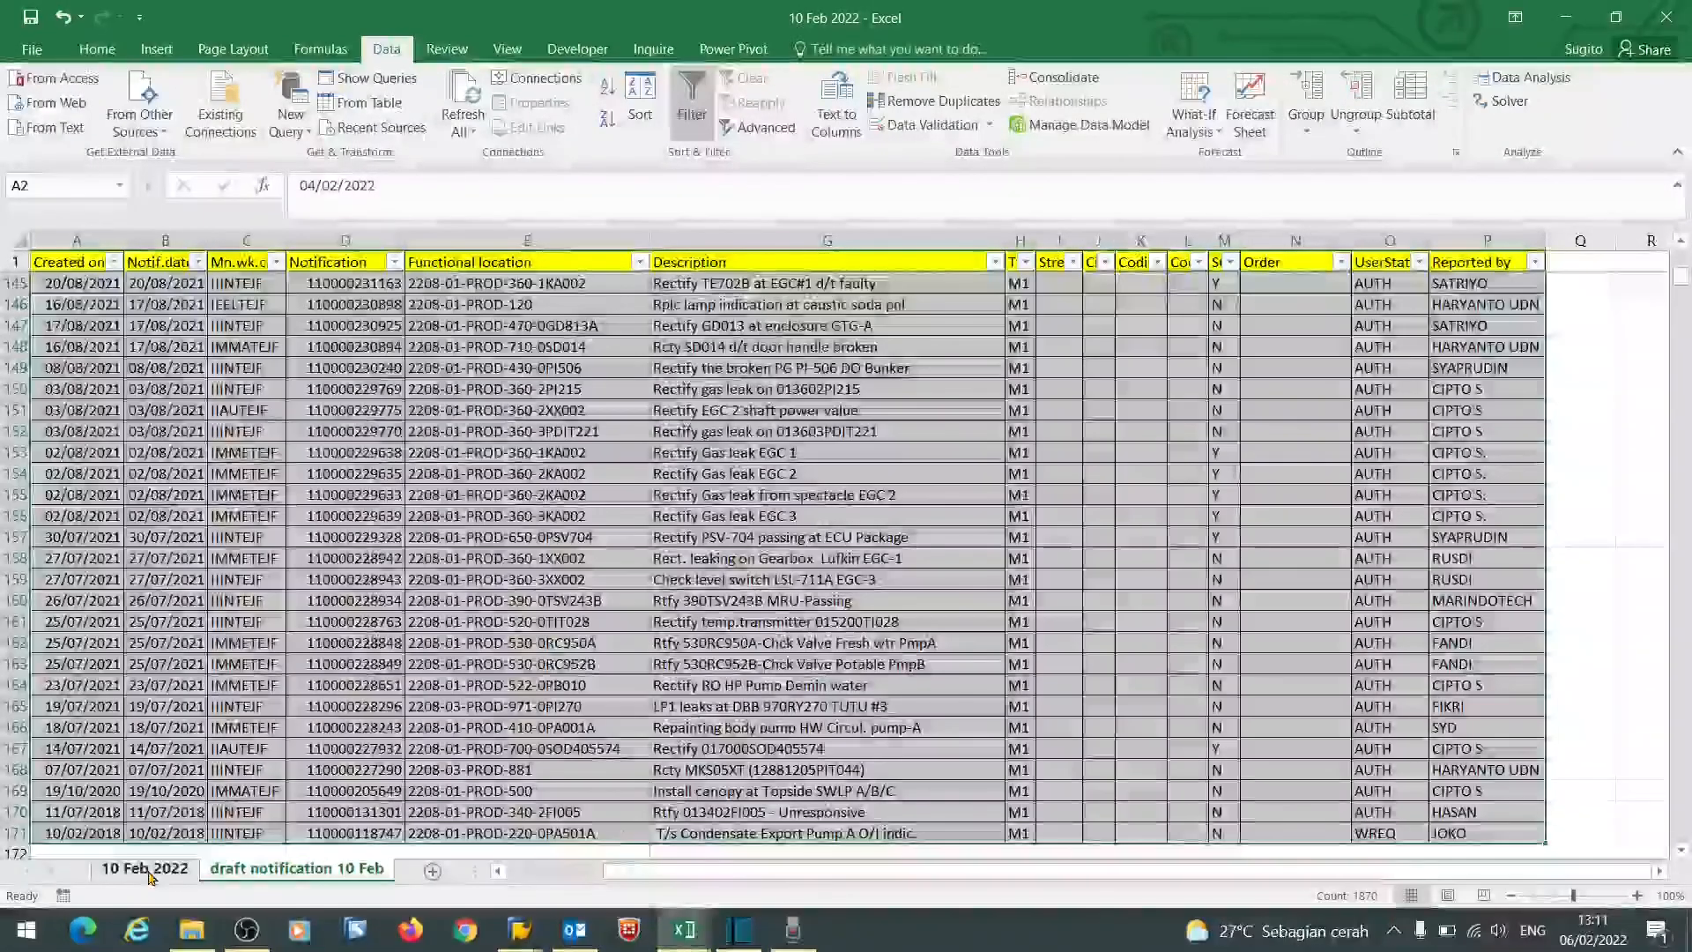
click(95, 55)
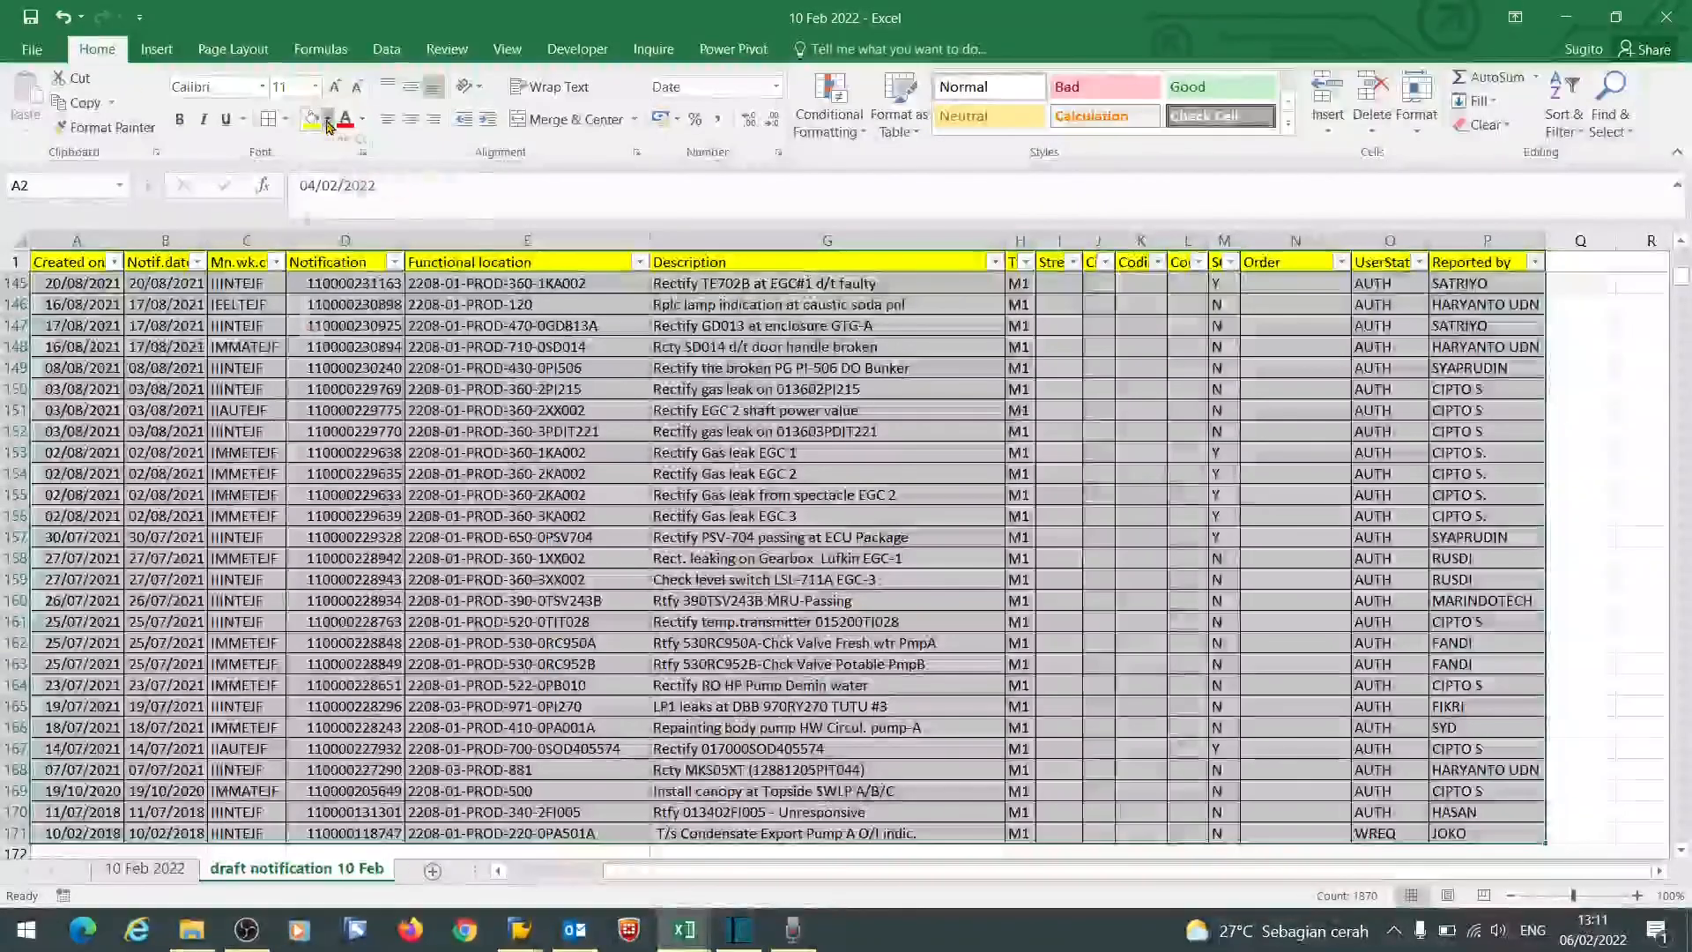
click(328, 126)
click(396, 202)
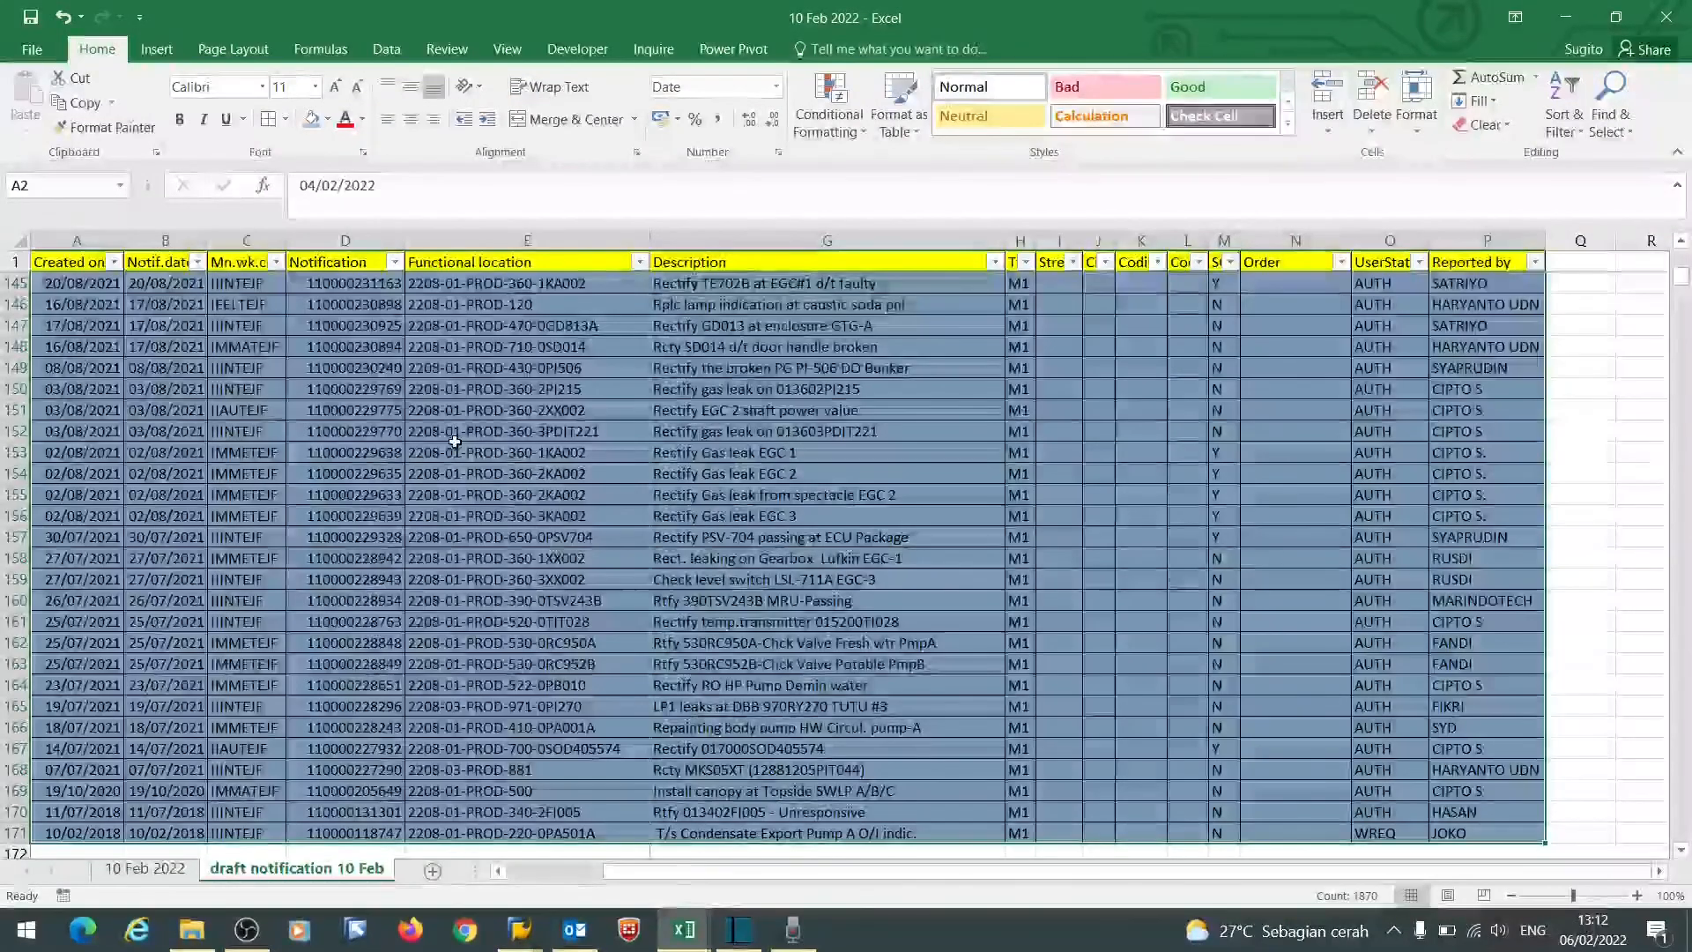
- Copy the blue notification rows and paste them below the last order on the 10 Feb 2022 sheet, starting at A1668
right_click(456, 445)
click(519, 484)
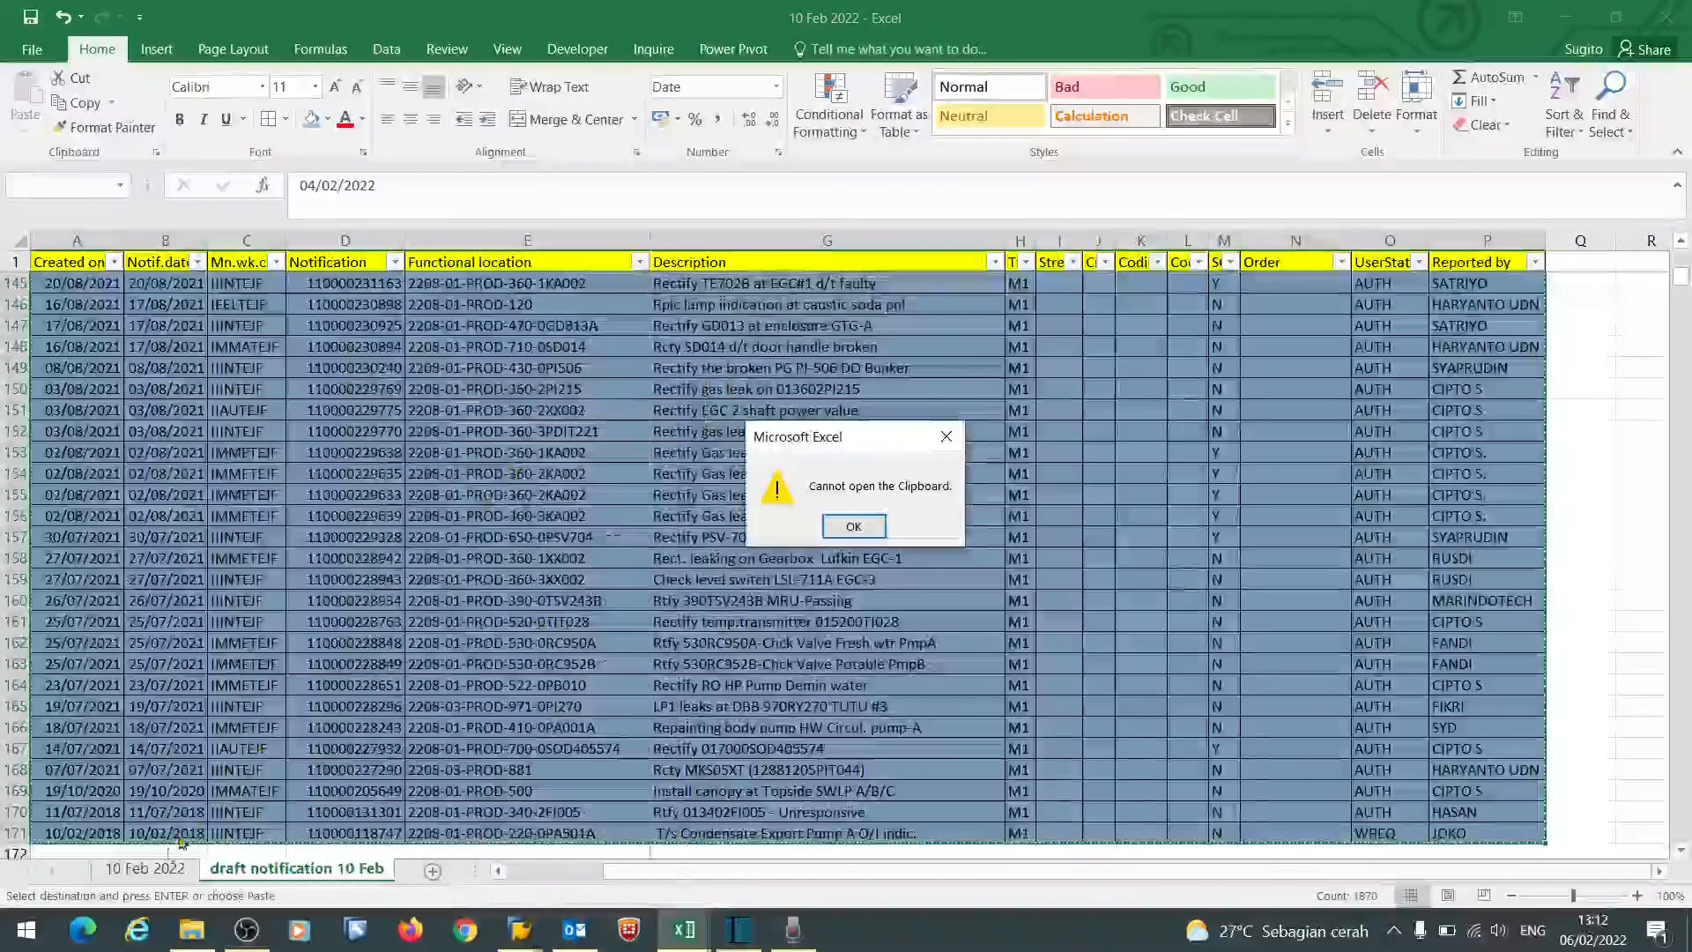
click(946, 437)
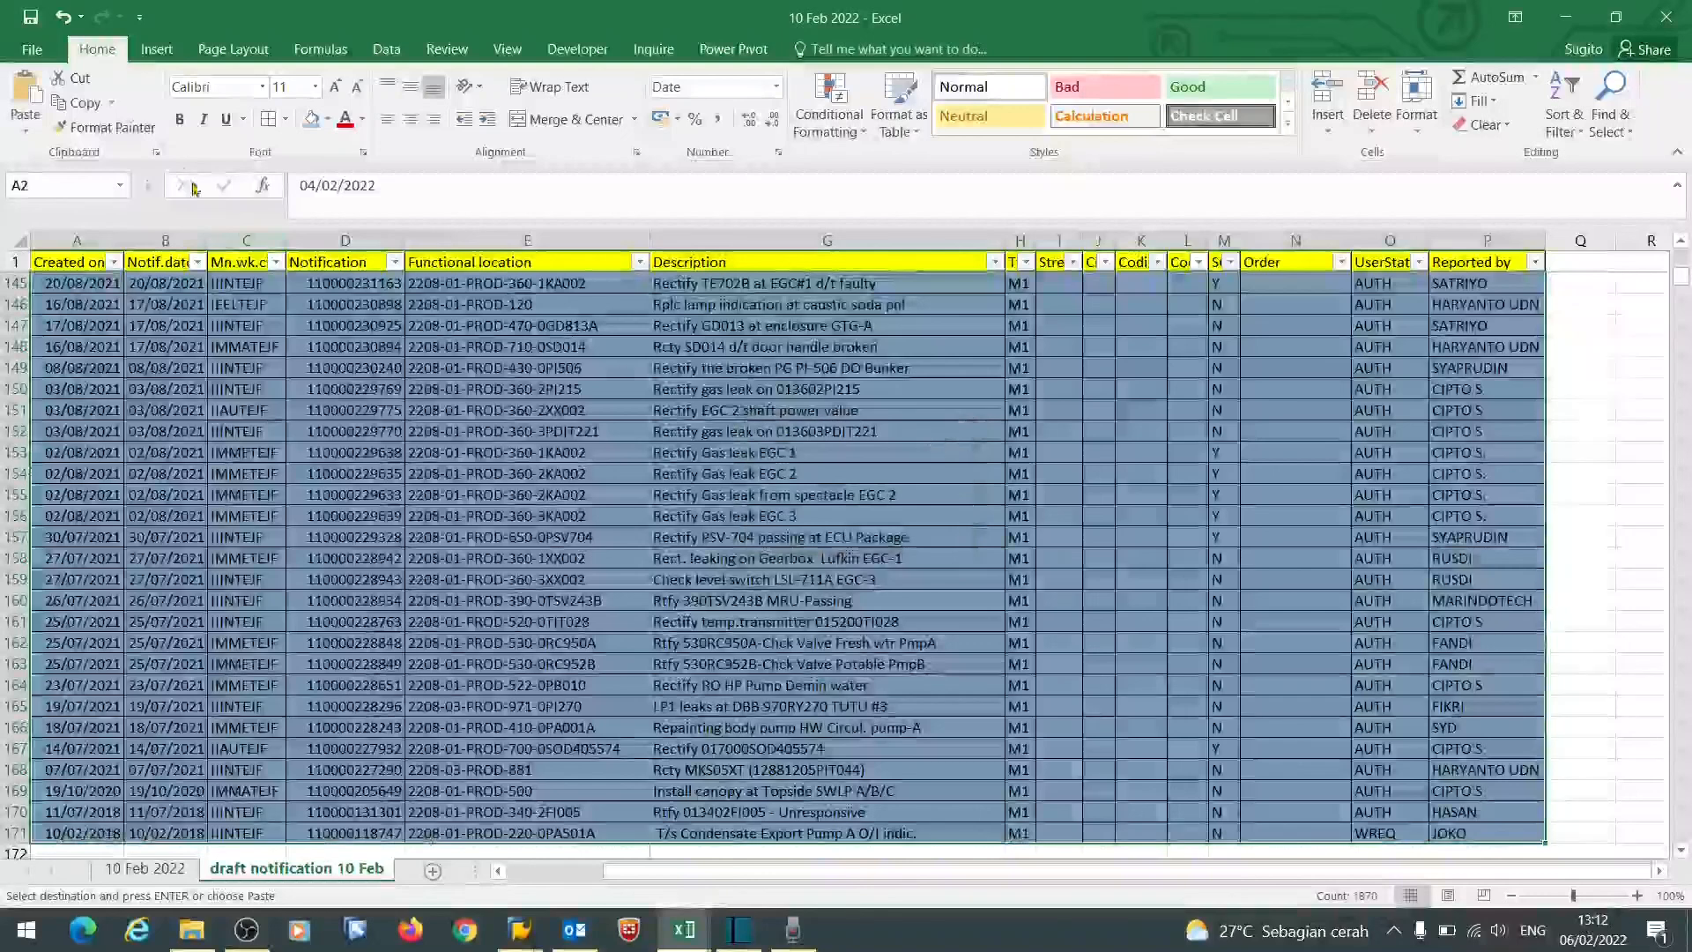
click(99, 112)
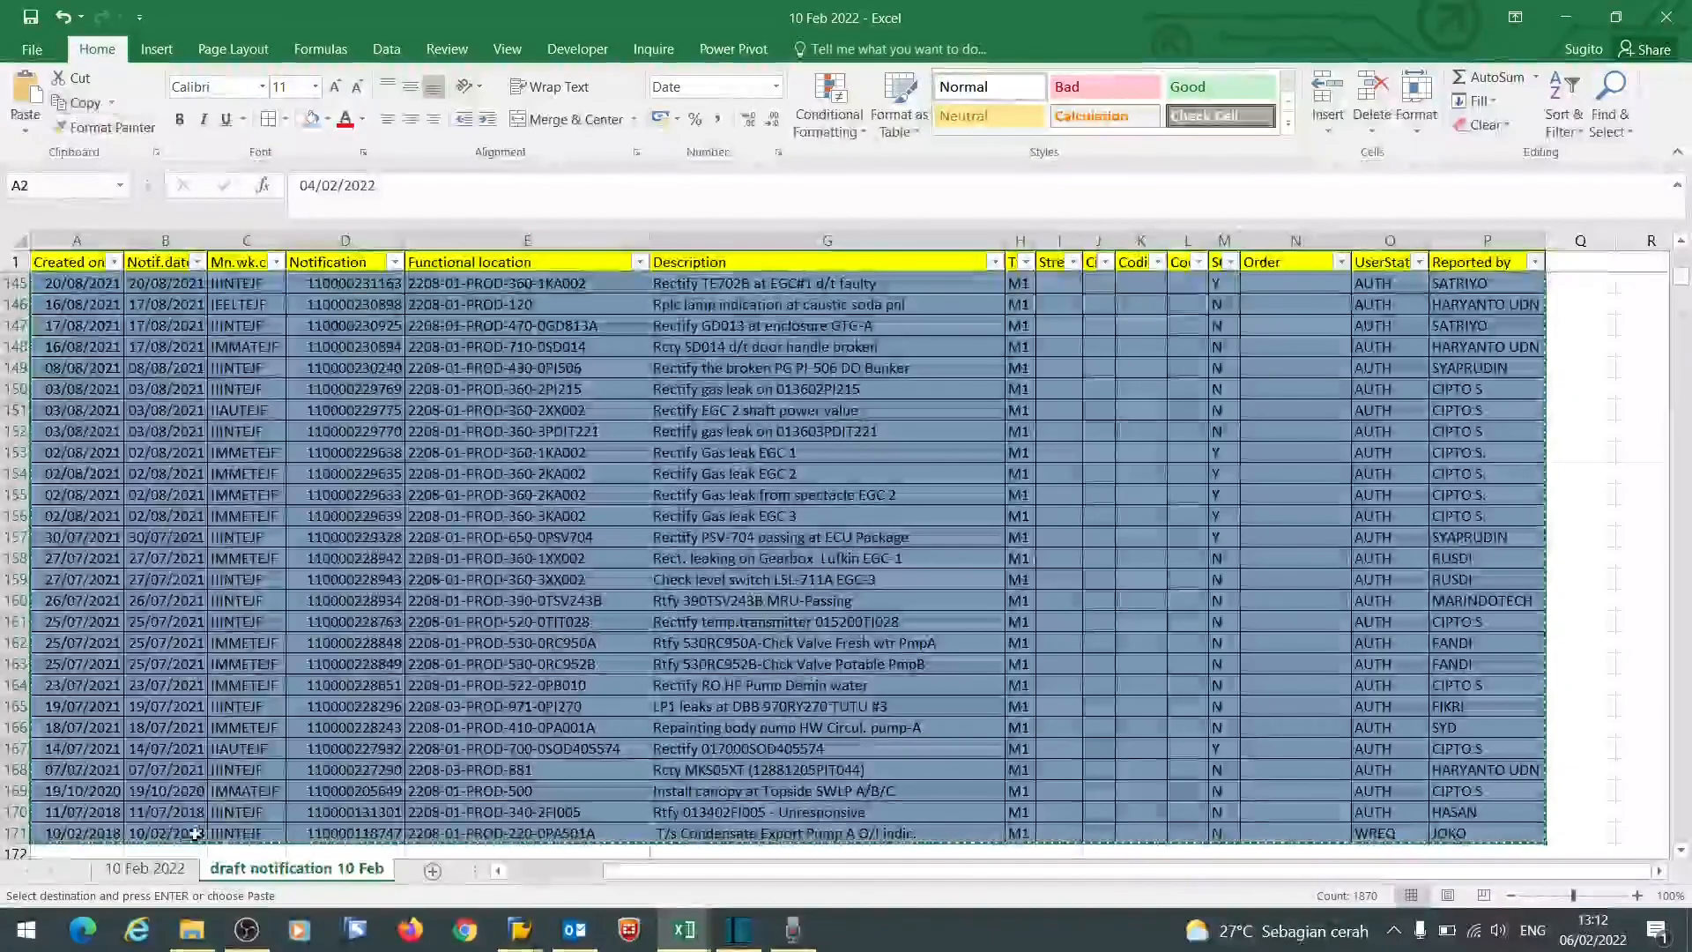
click(161, 870)
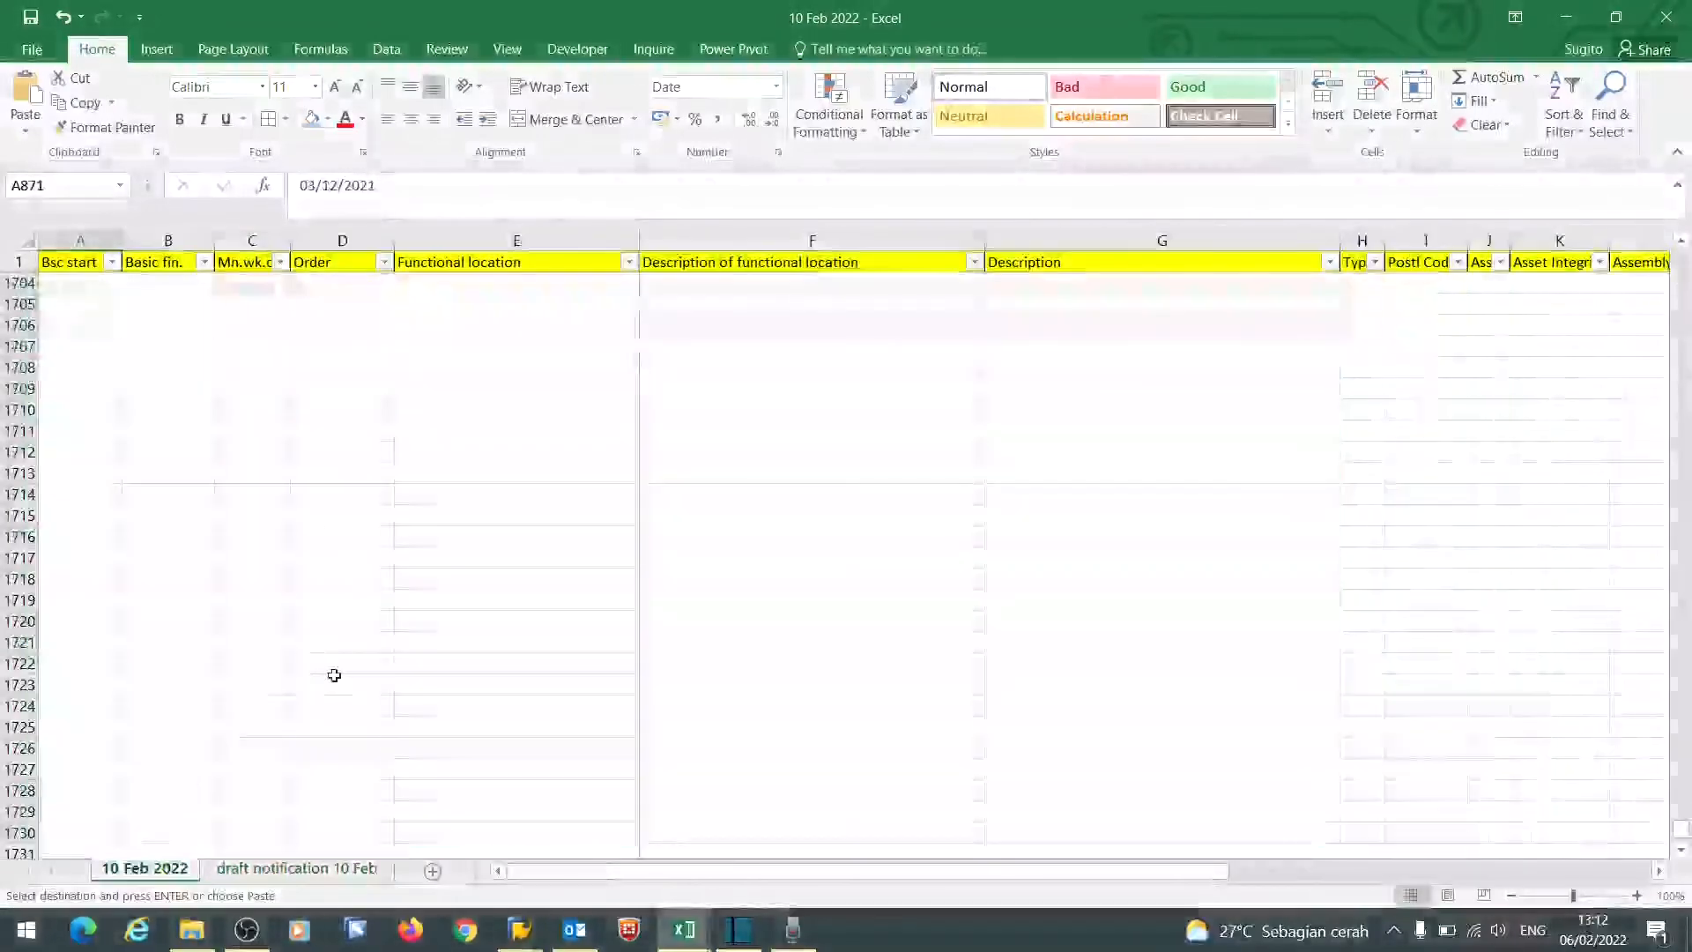
scroll(339, 665, down, 15)
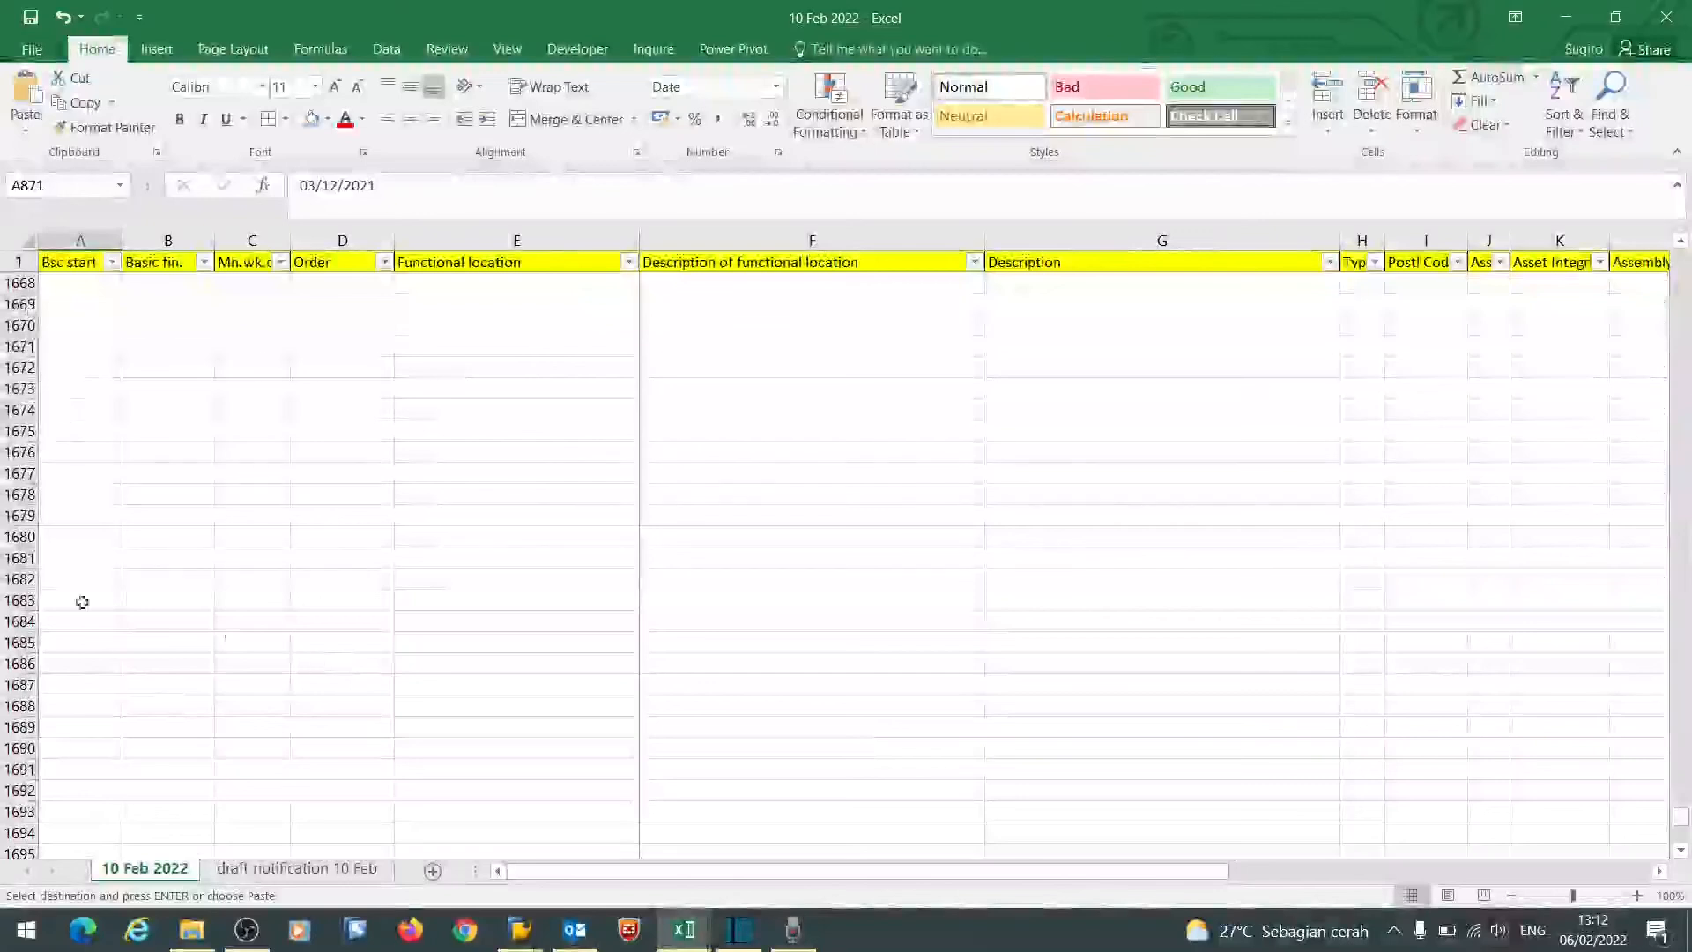
click(30, 99)
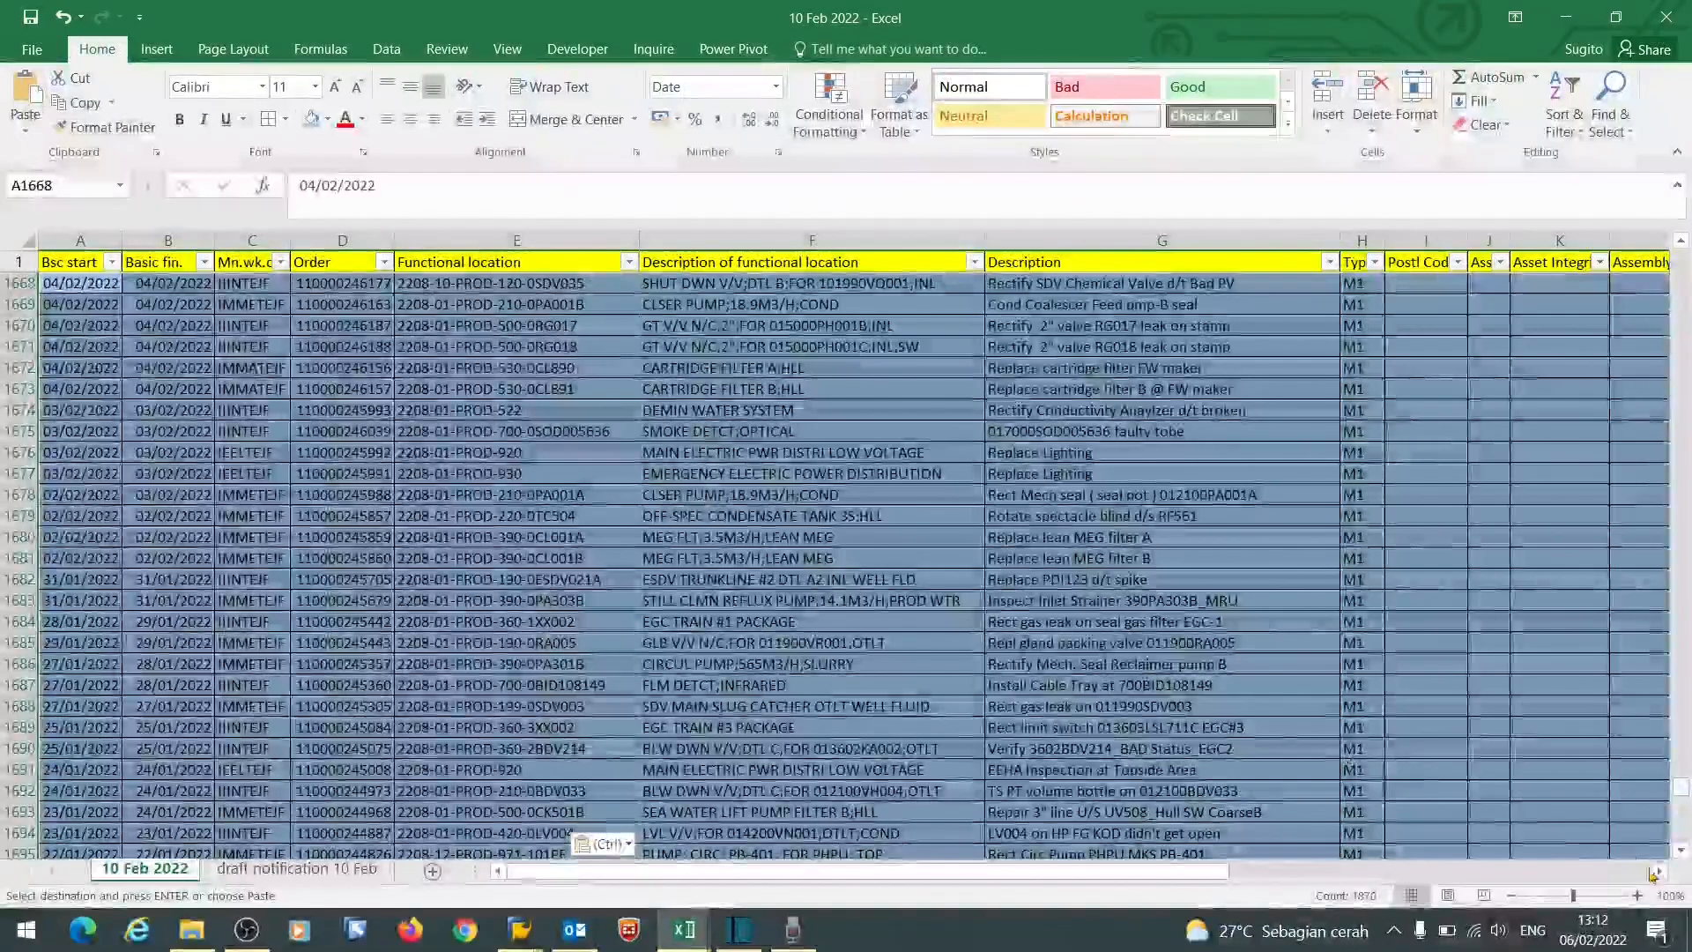
- Examine the pasted notification rows against the order rows above, checking the columns through System status and the end of the list
click(1656, 873)
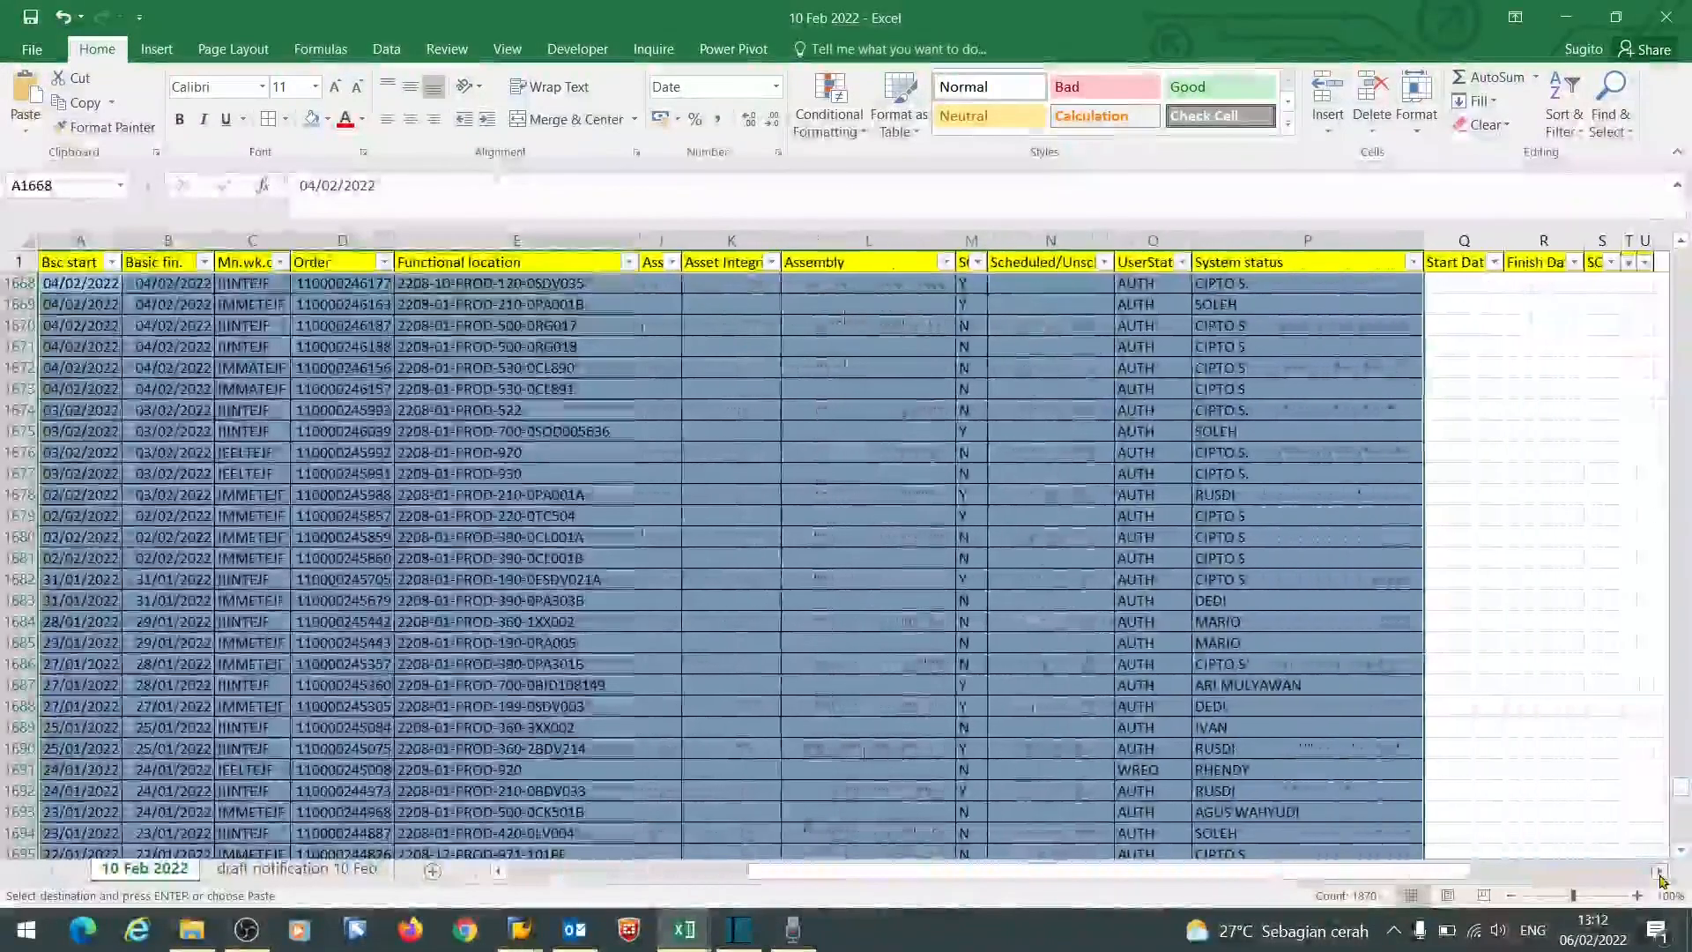
scroll(1379, 710, up, 20)
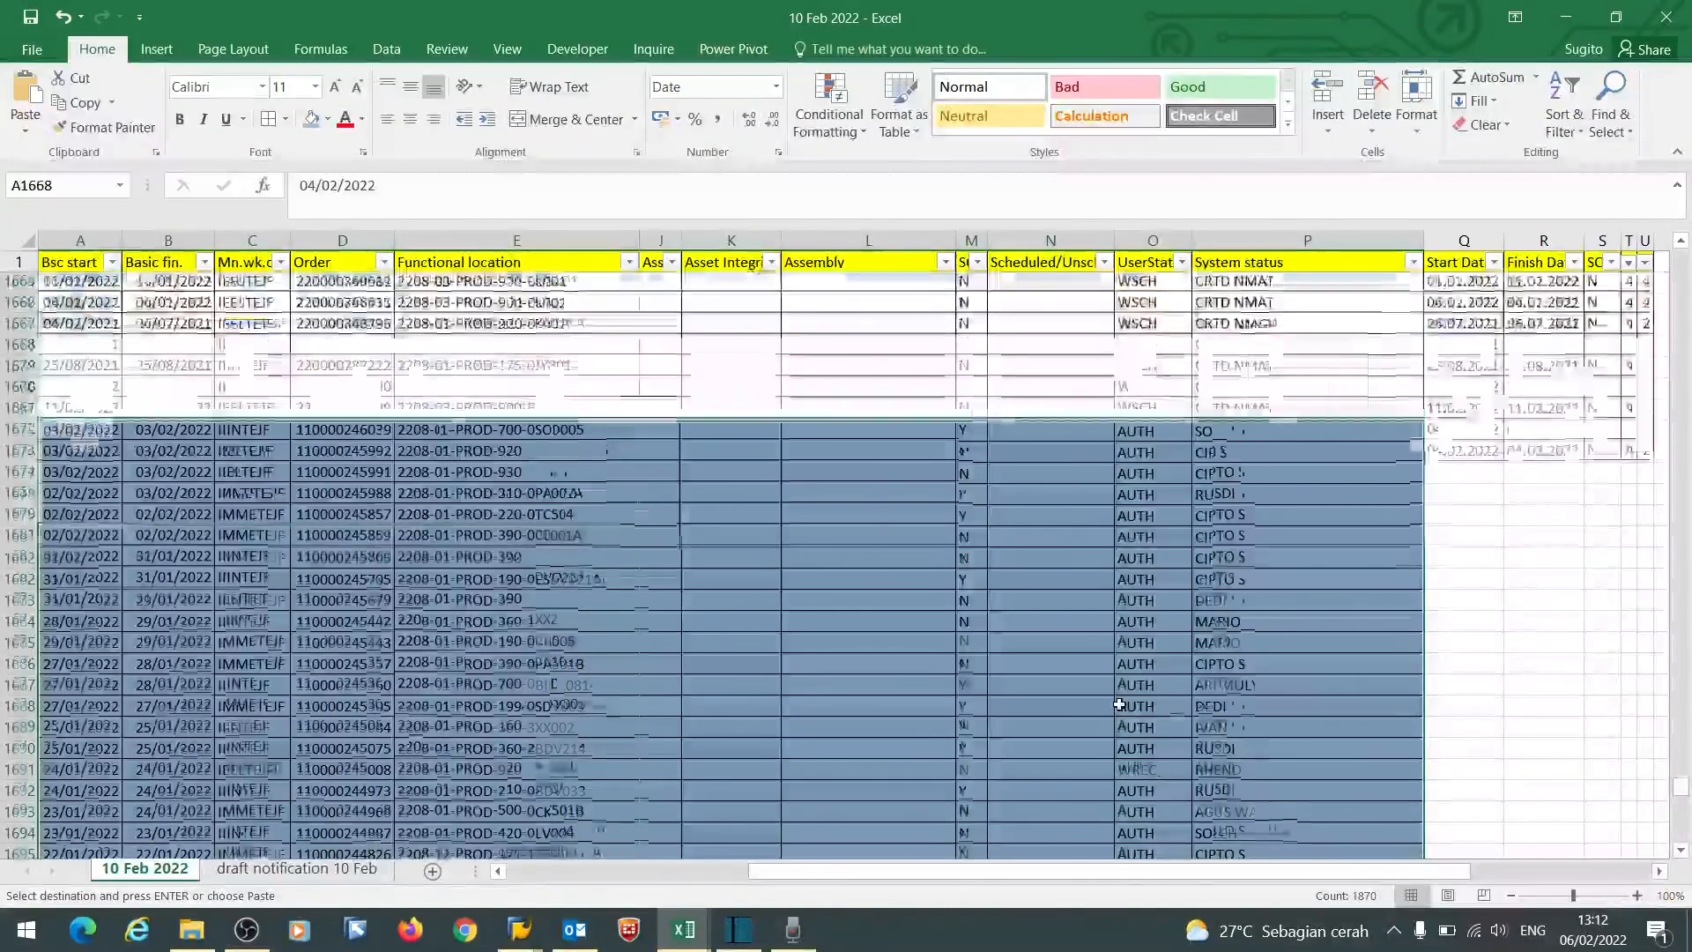
scroll(1119, 705, down, 20)
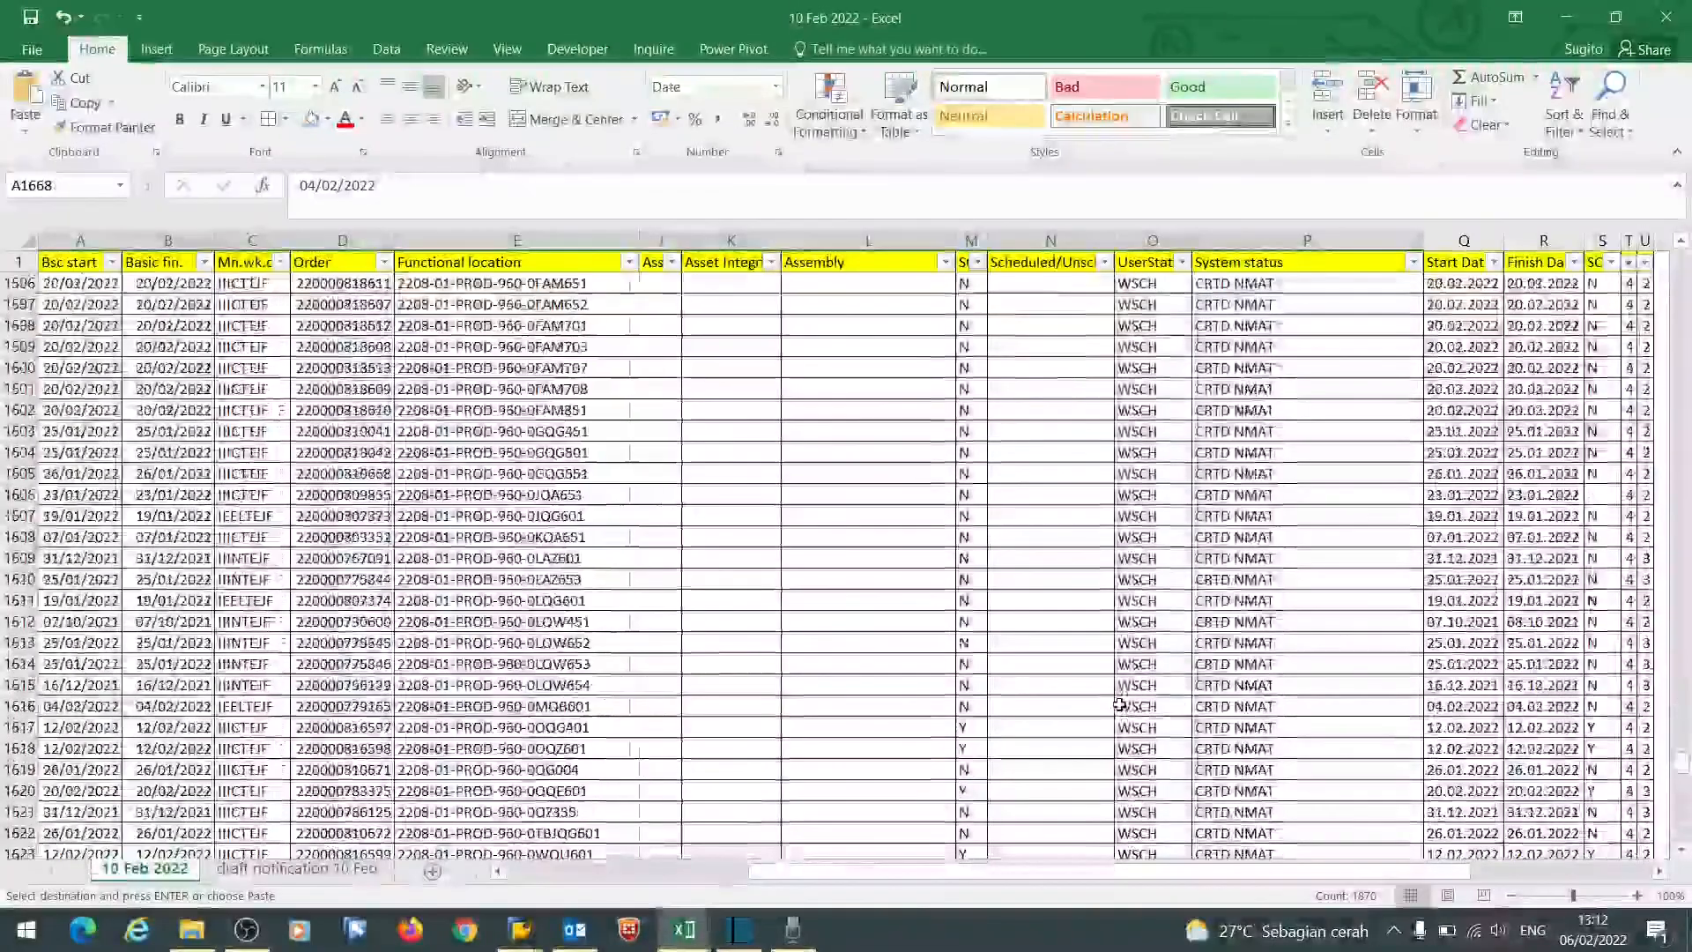
scroll(1120, 705, down, 12)
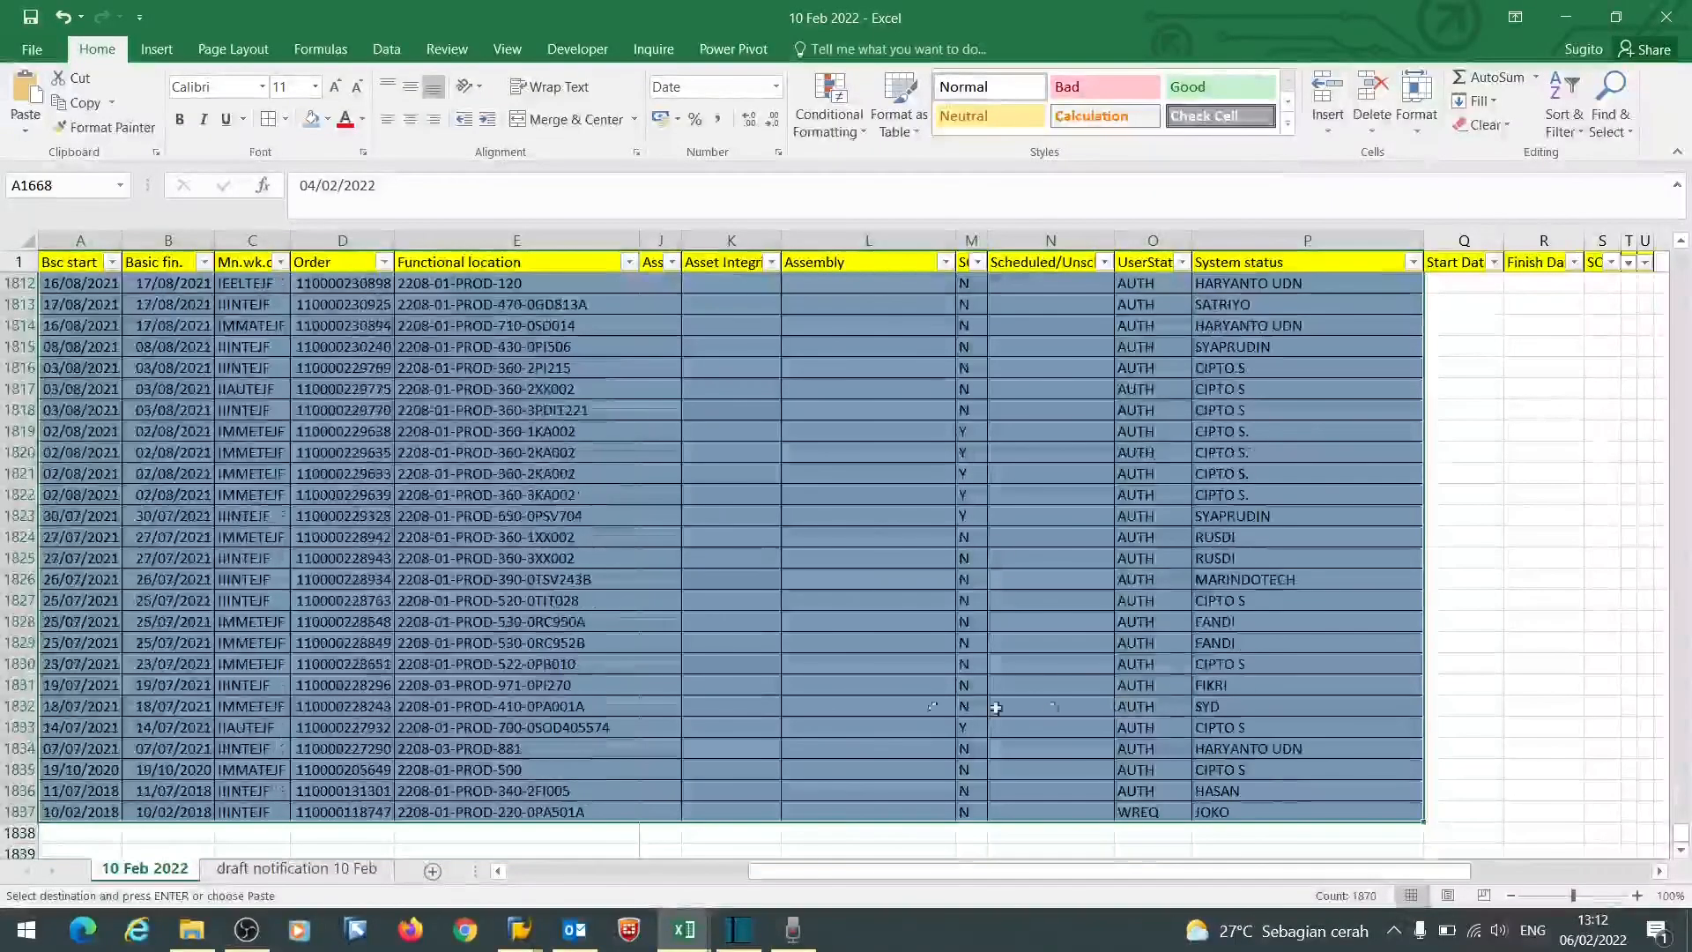
click(626, 652)
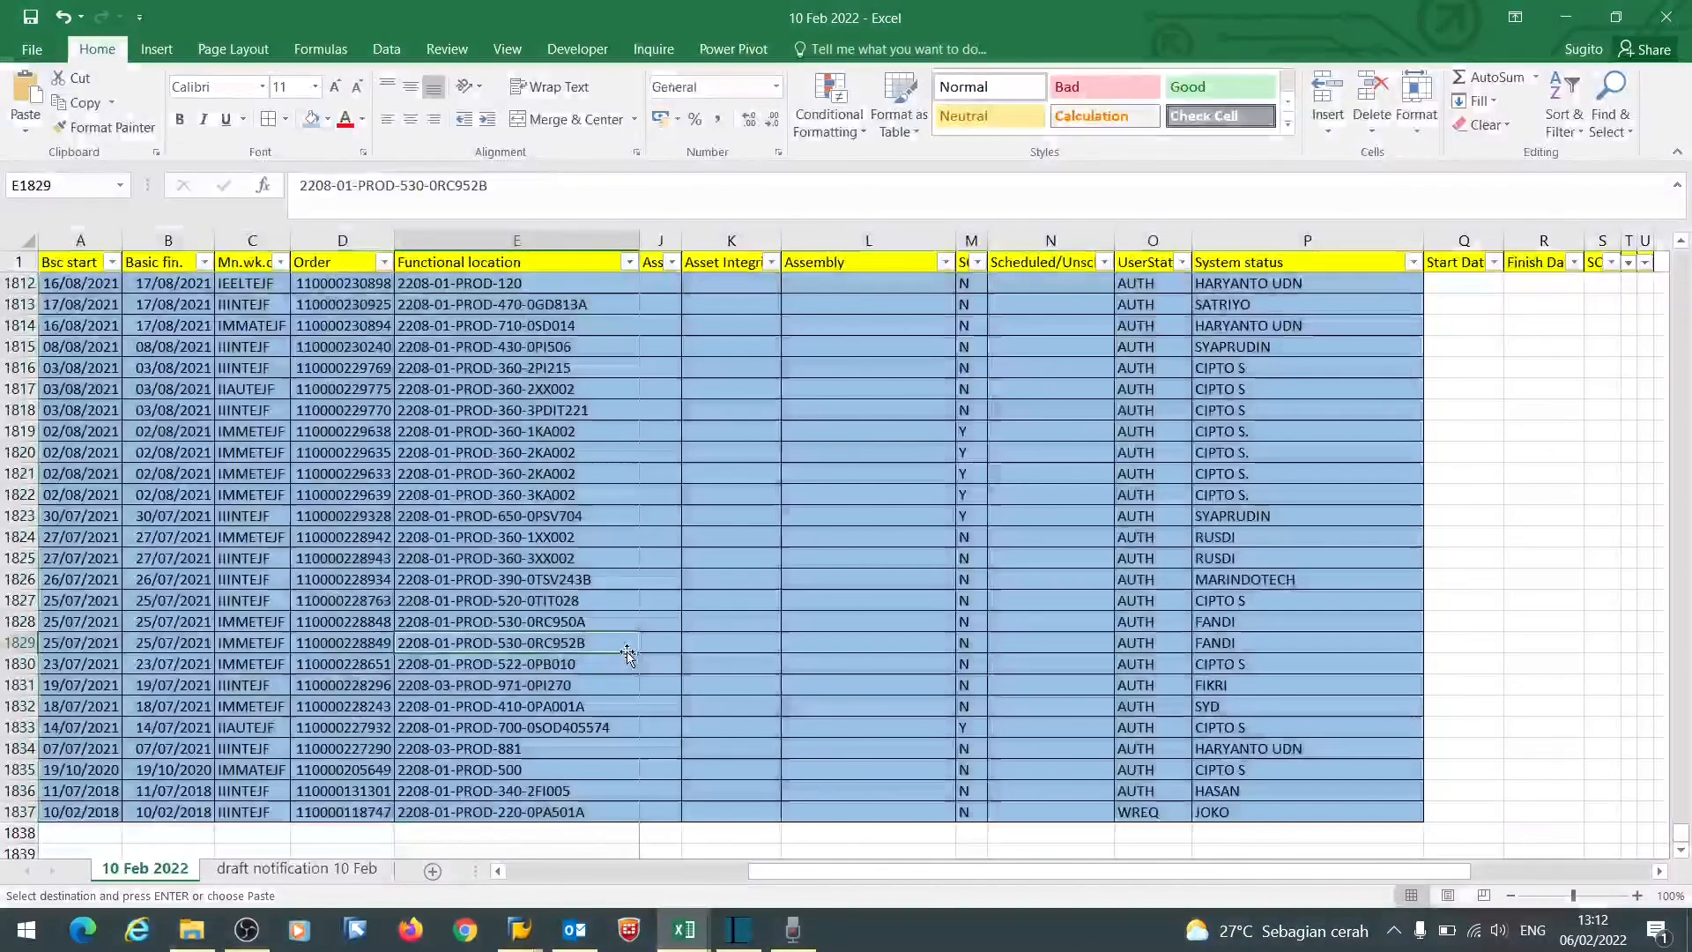
scroll(627, 652, up, 20)
scroll(627, 651, up, 20)
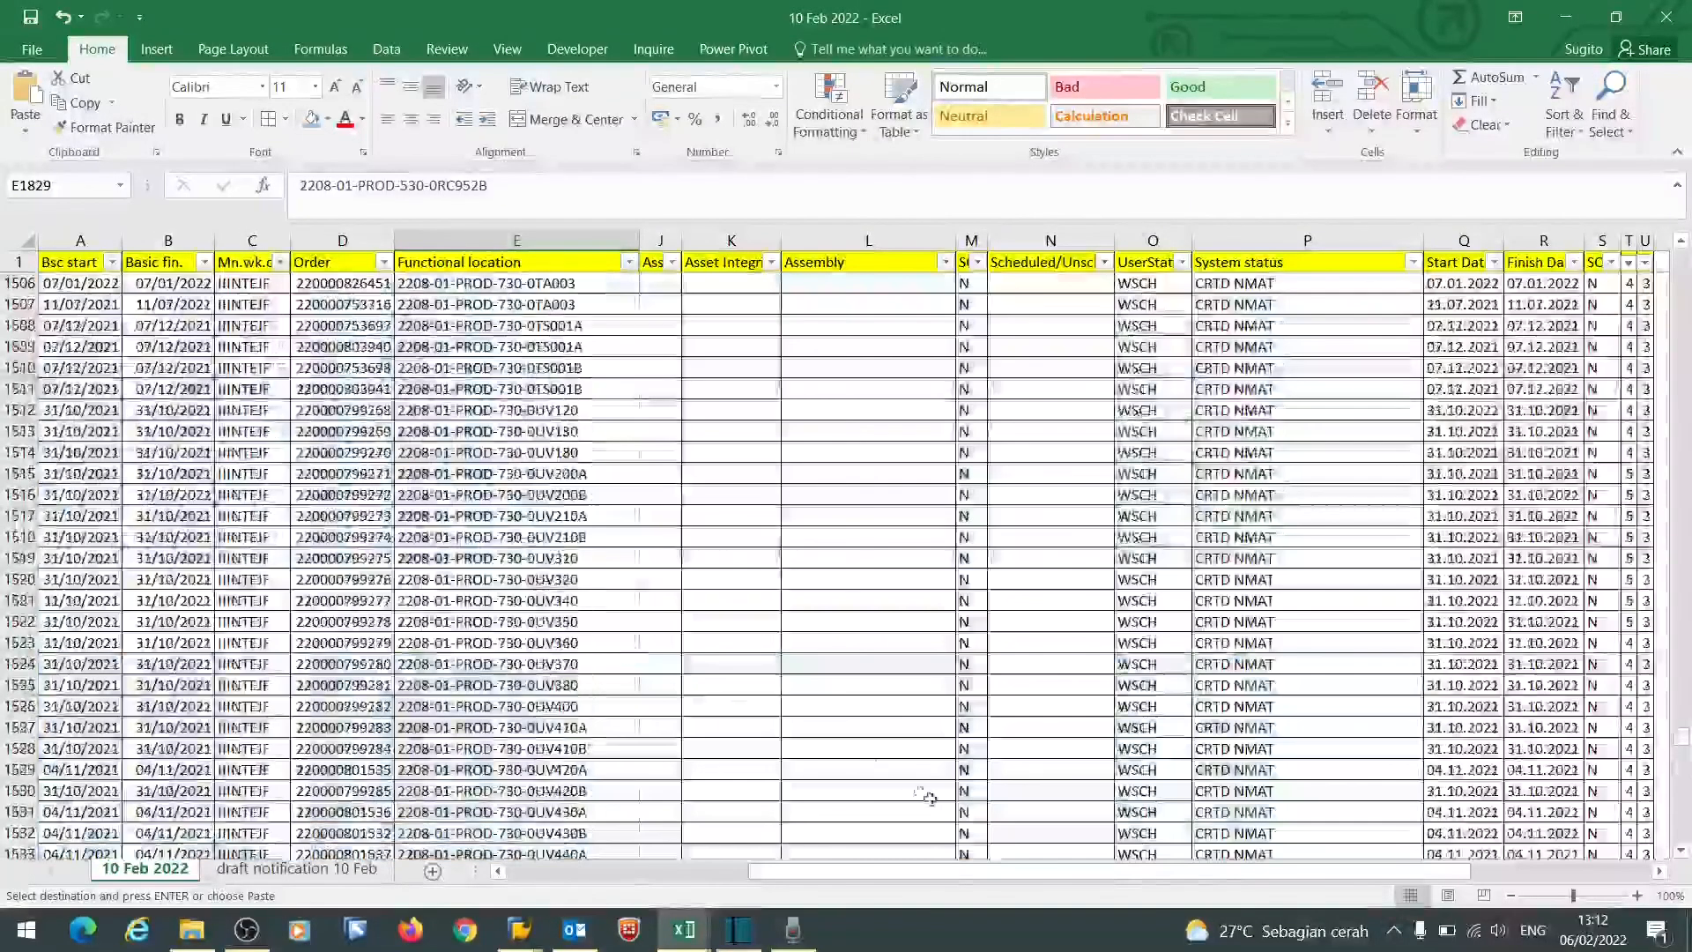
drag(935, 872, 569, 873)
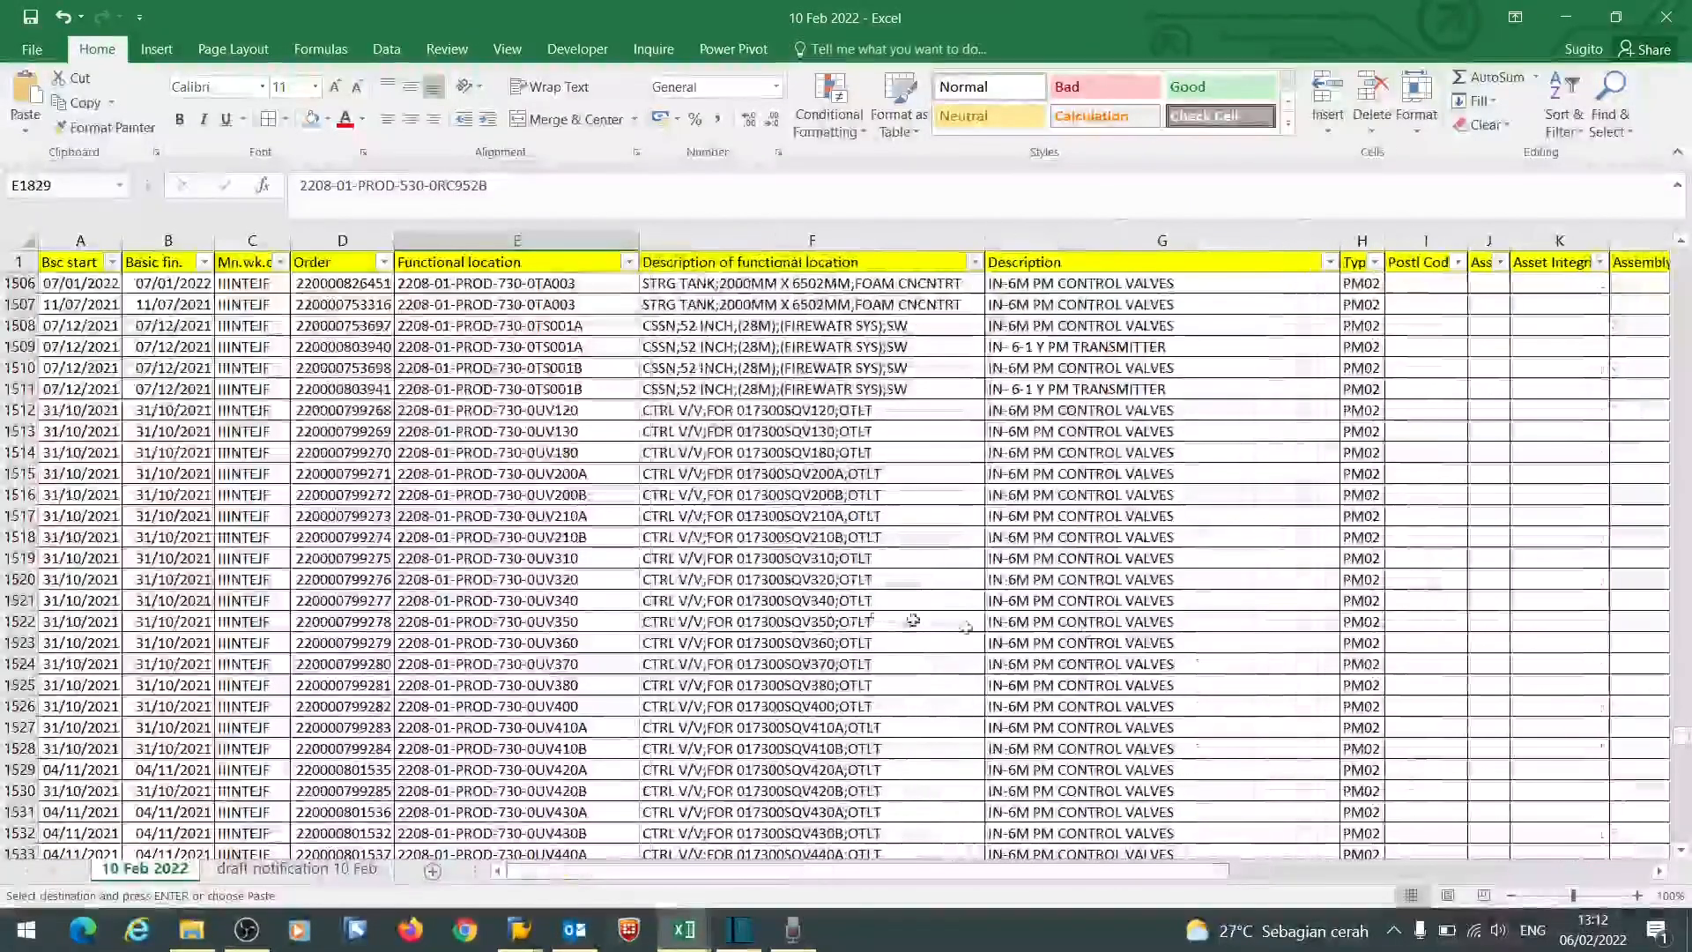
- Filter the Type column of the 10 Feb 2022 sheet to list only PM02 orders
click(1374, 262)
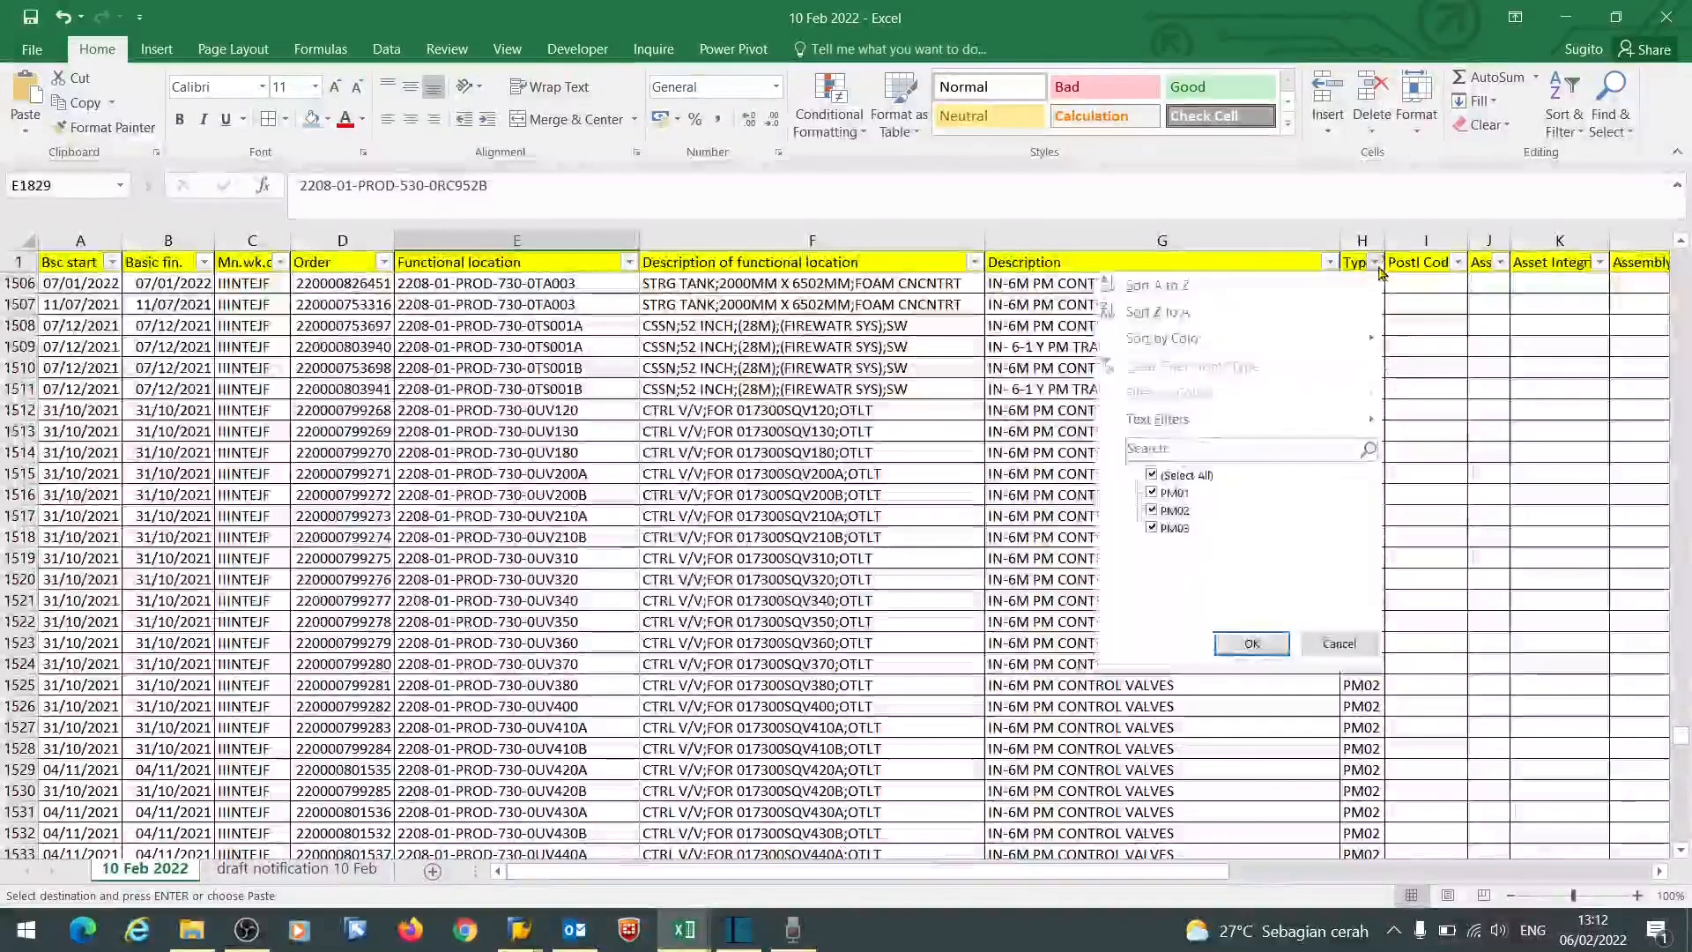
click(1206, 475)
click(1243, 634)
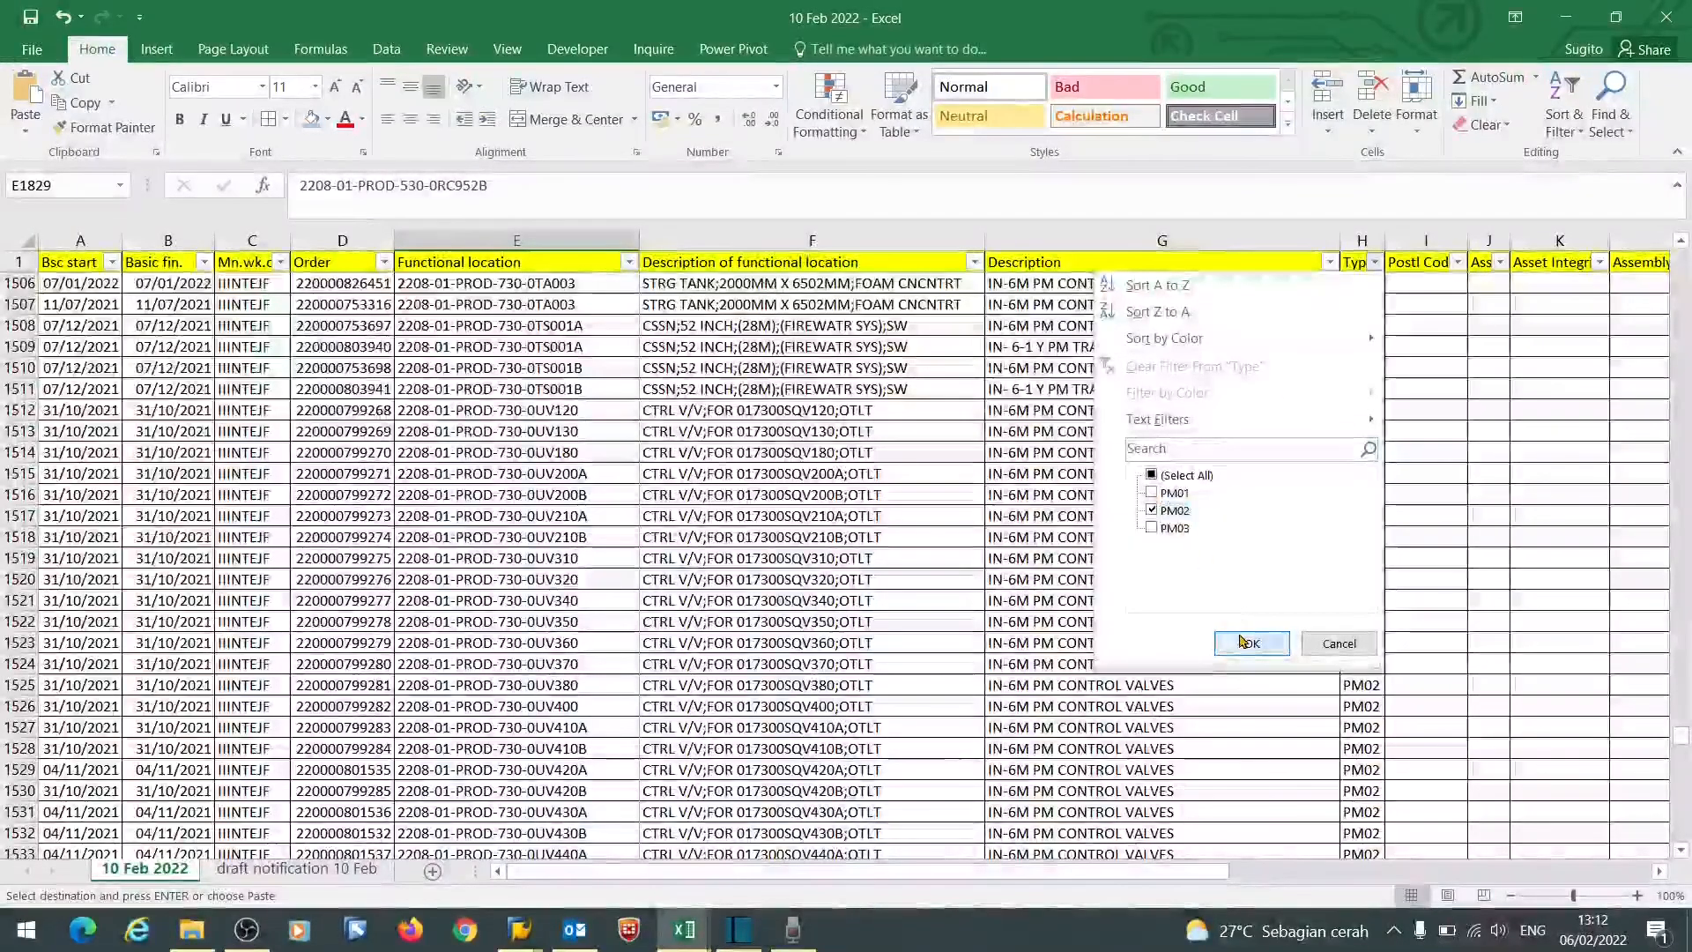
click(1245, 642)
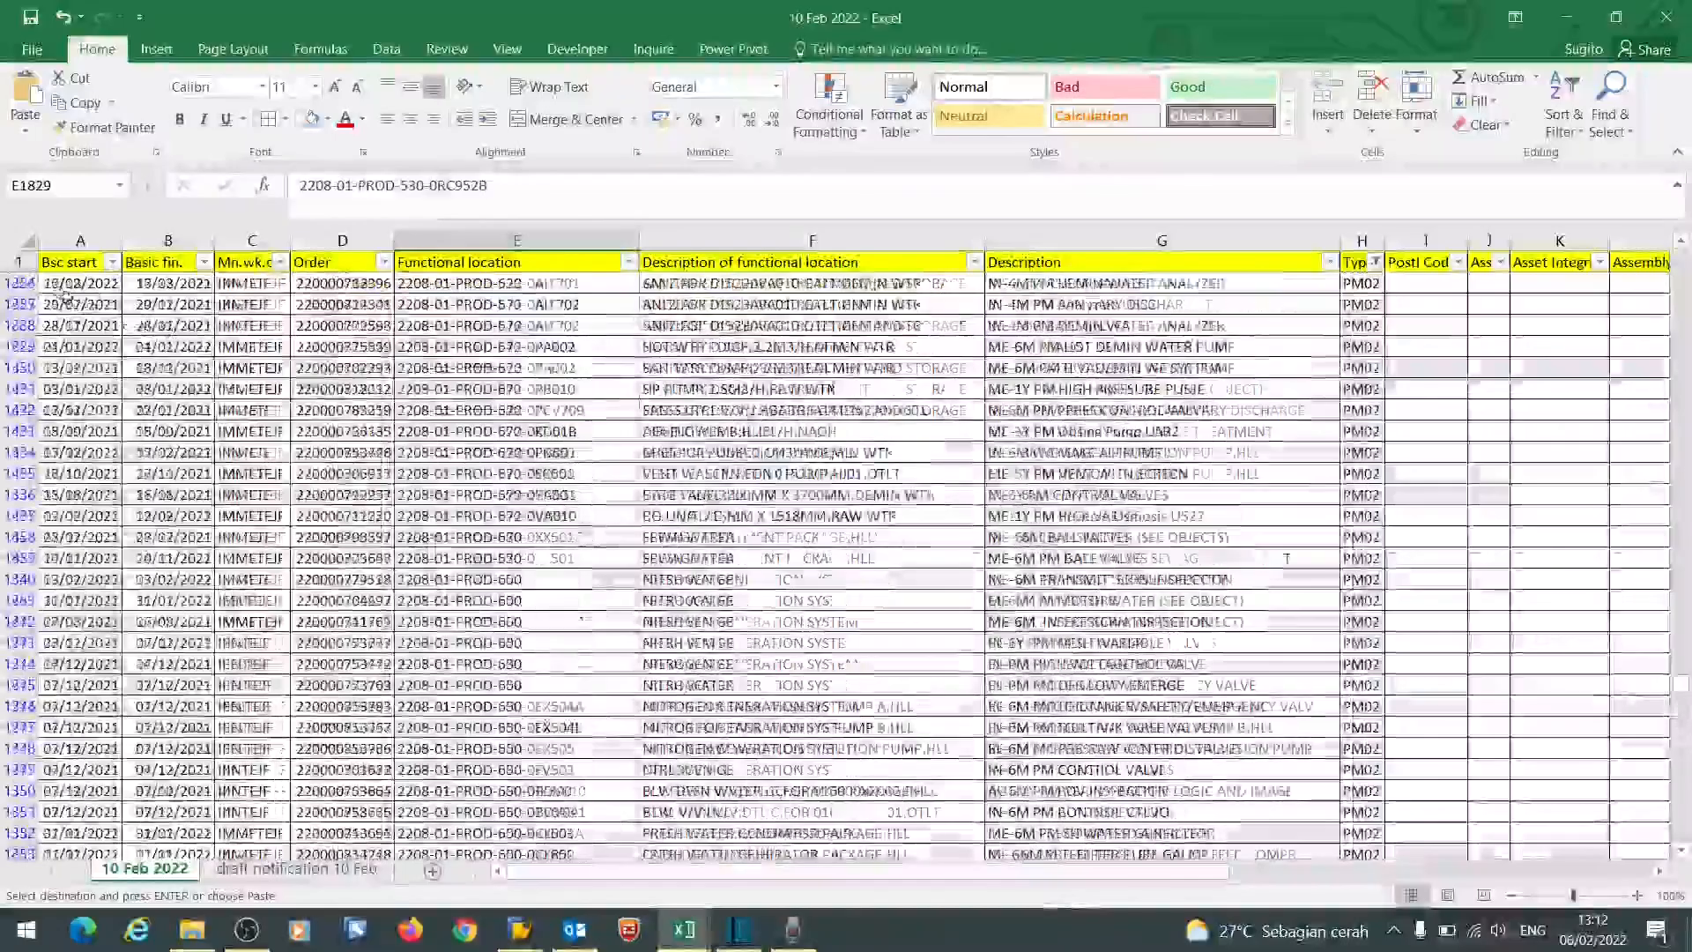
- Fill all filtered PM02 order rows, from A200 across all columns down to the last order in row 1663, with light orange
click(70, 289)
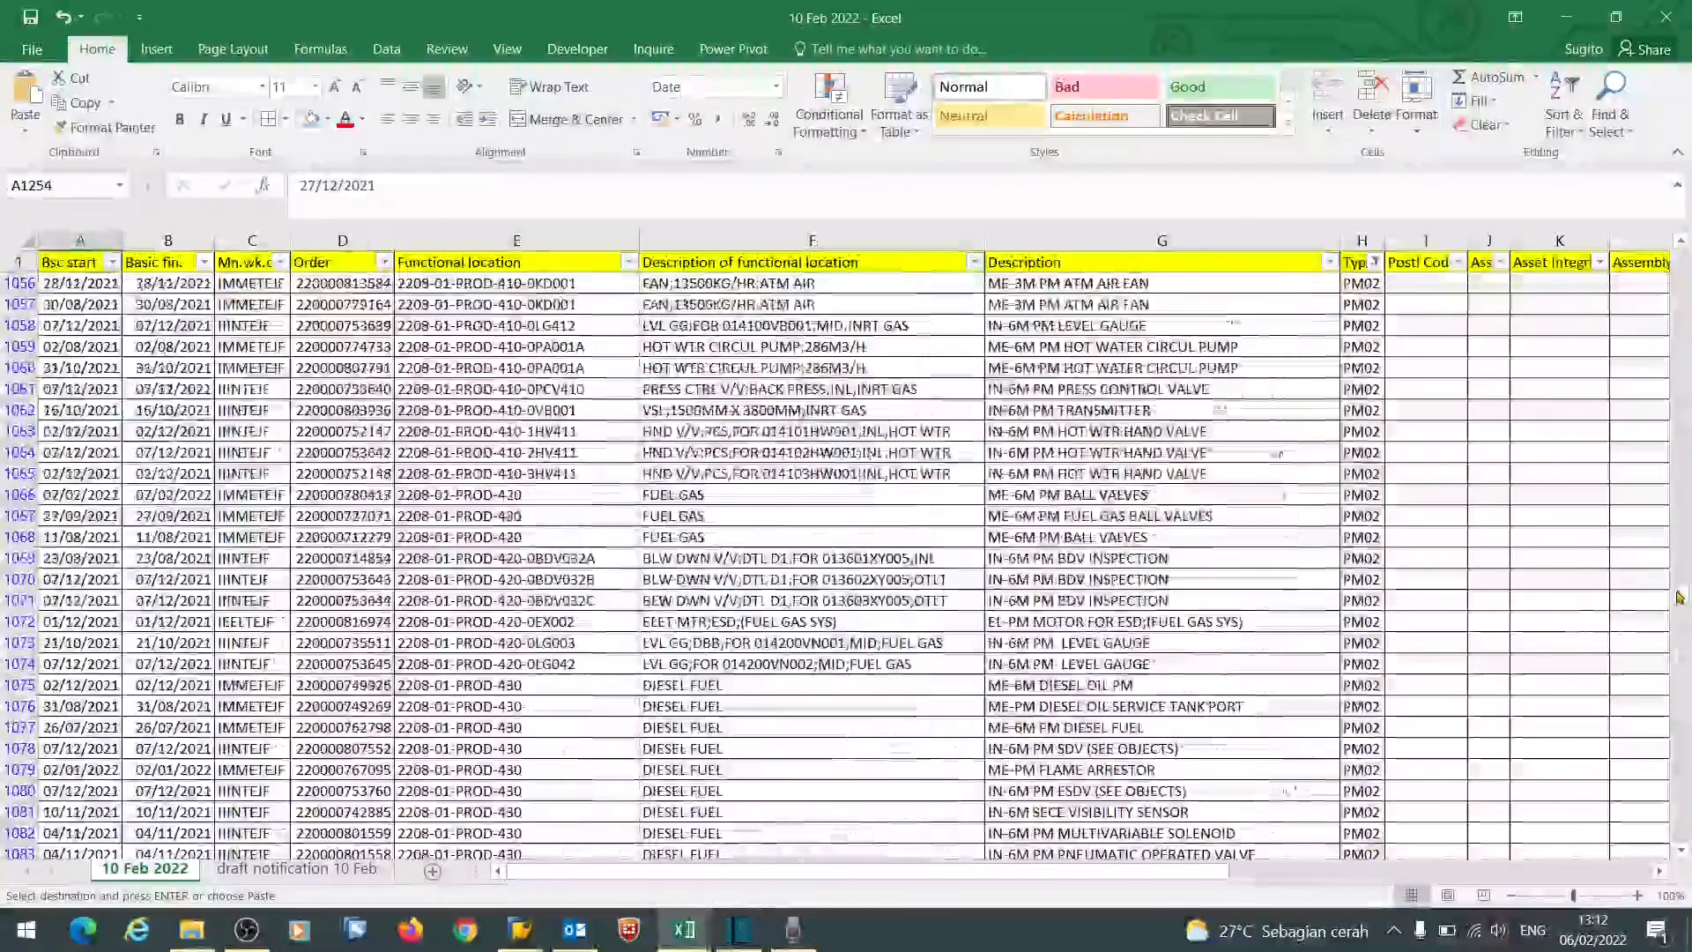
drag(1679, 597, 1677, 556)
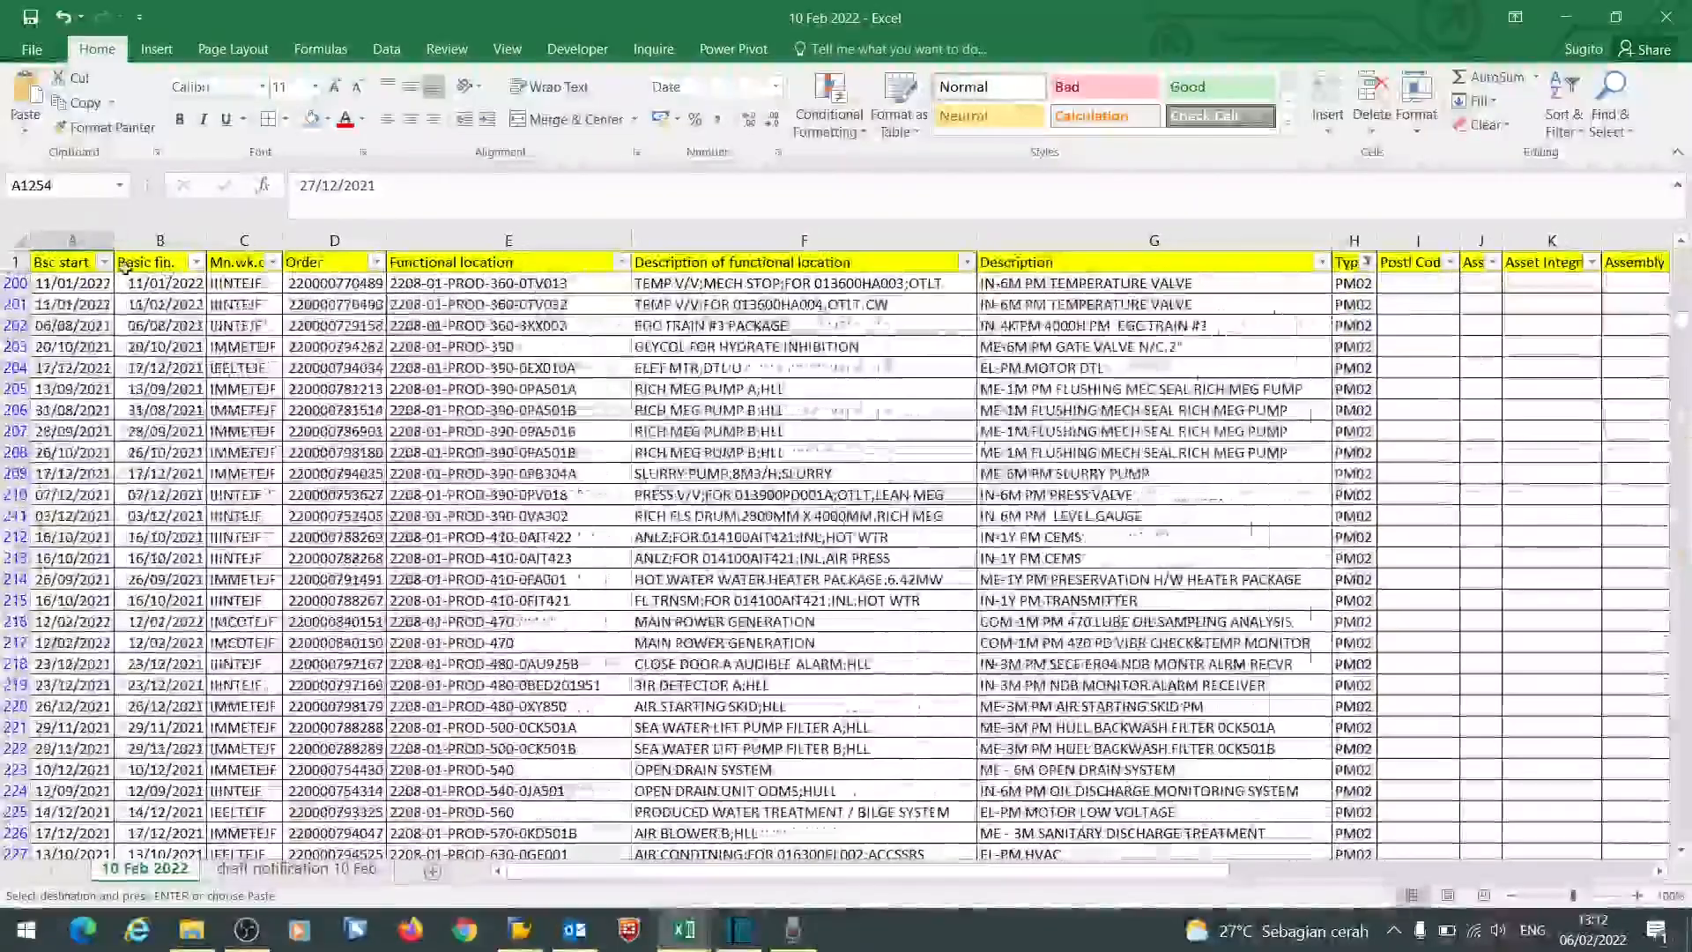
click(95, 285)
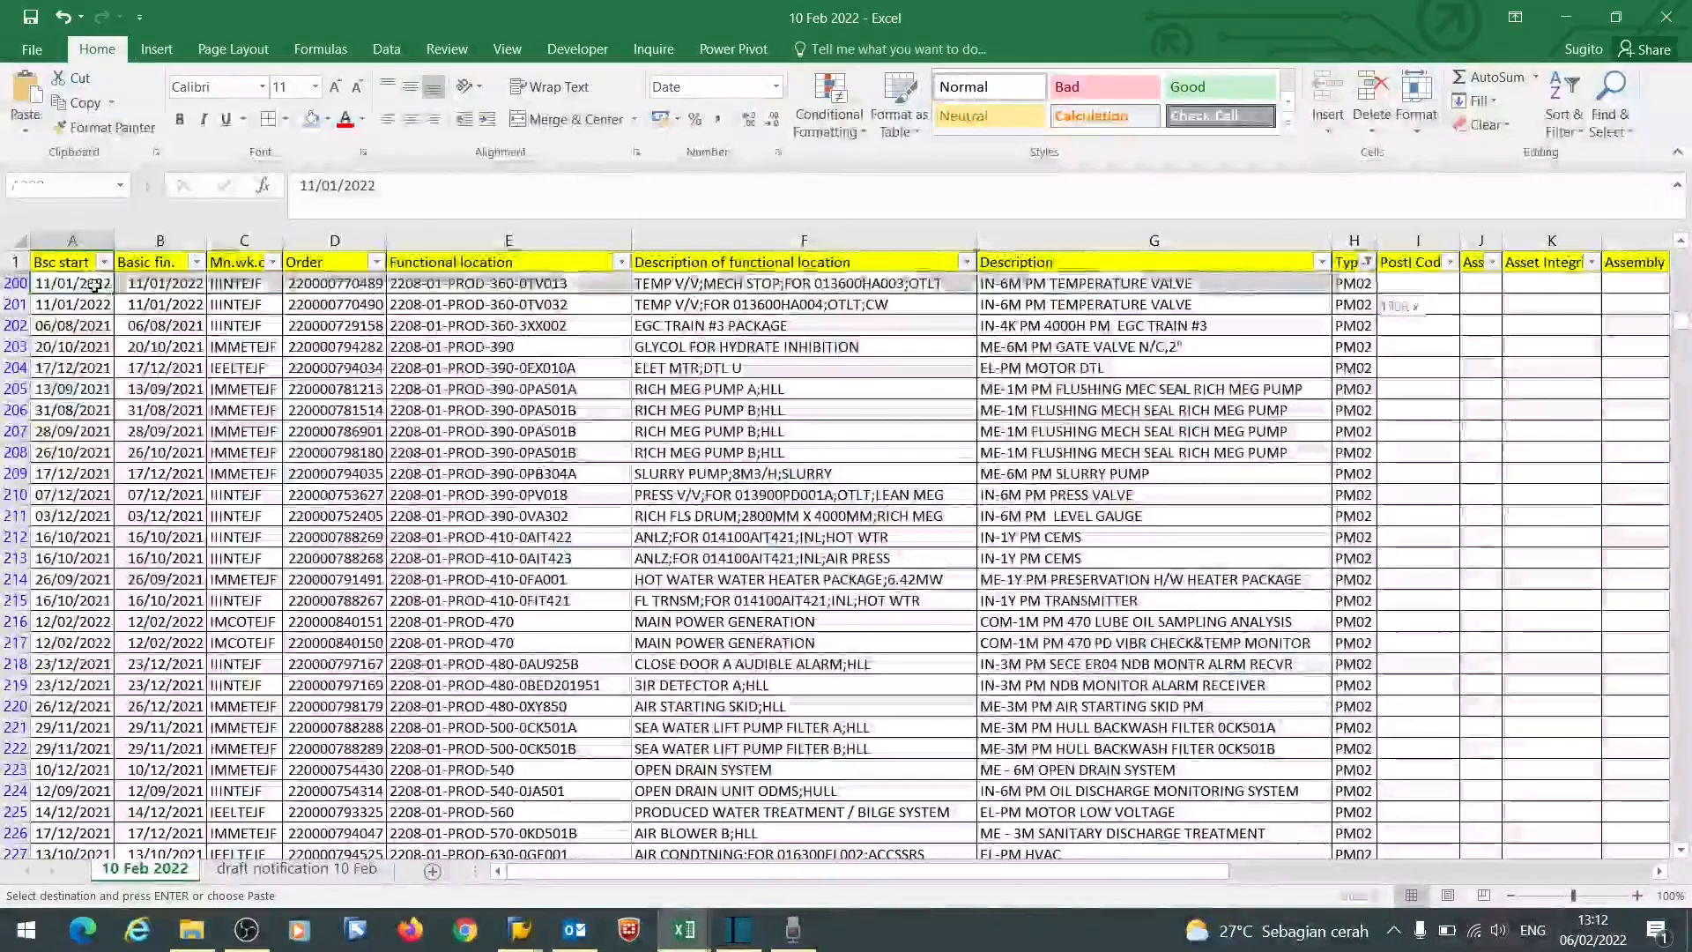
key(ctrl+shift+Right)
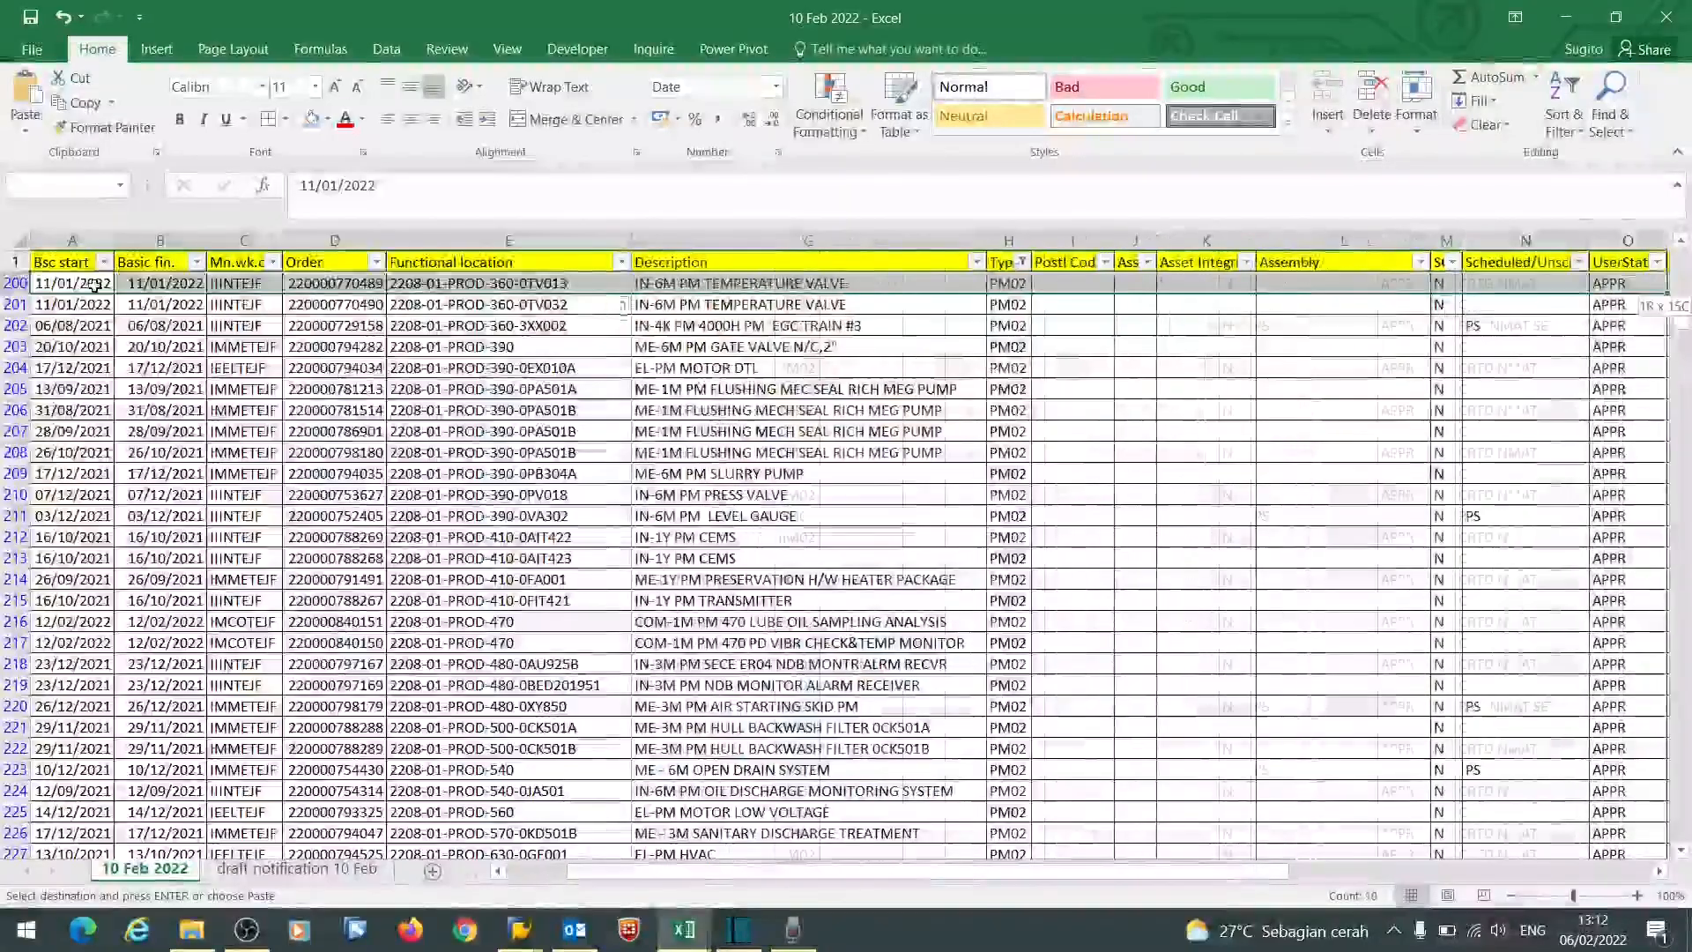
key(shift+Right)
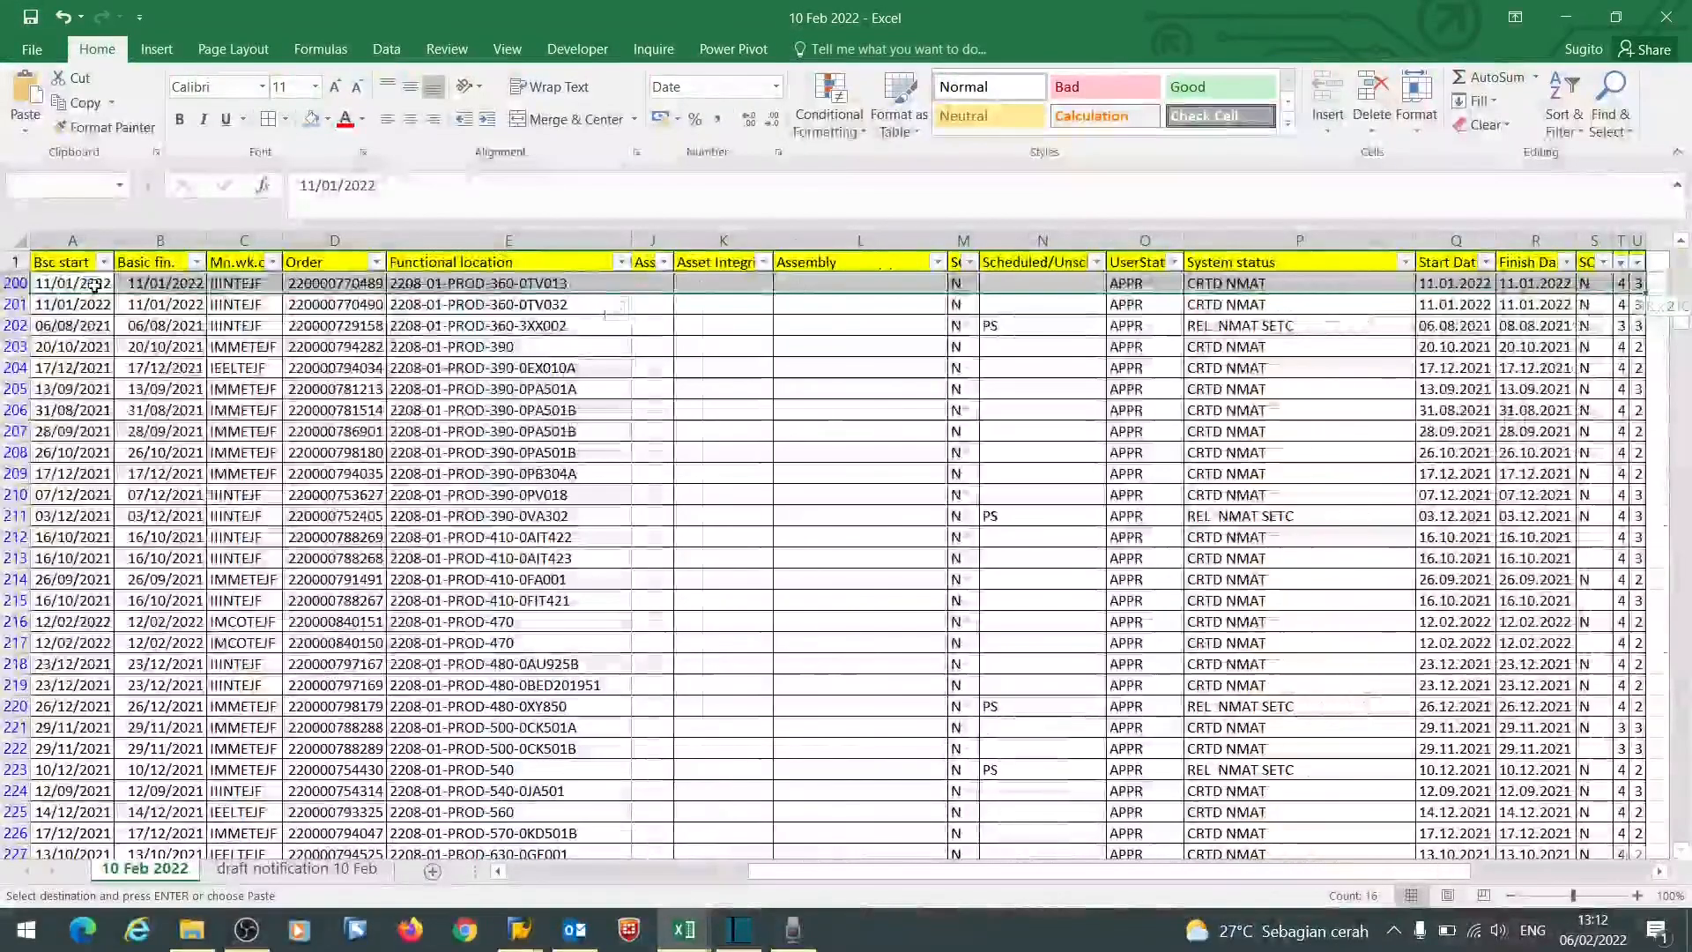
key(ctrl+shift+Down)
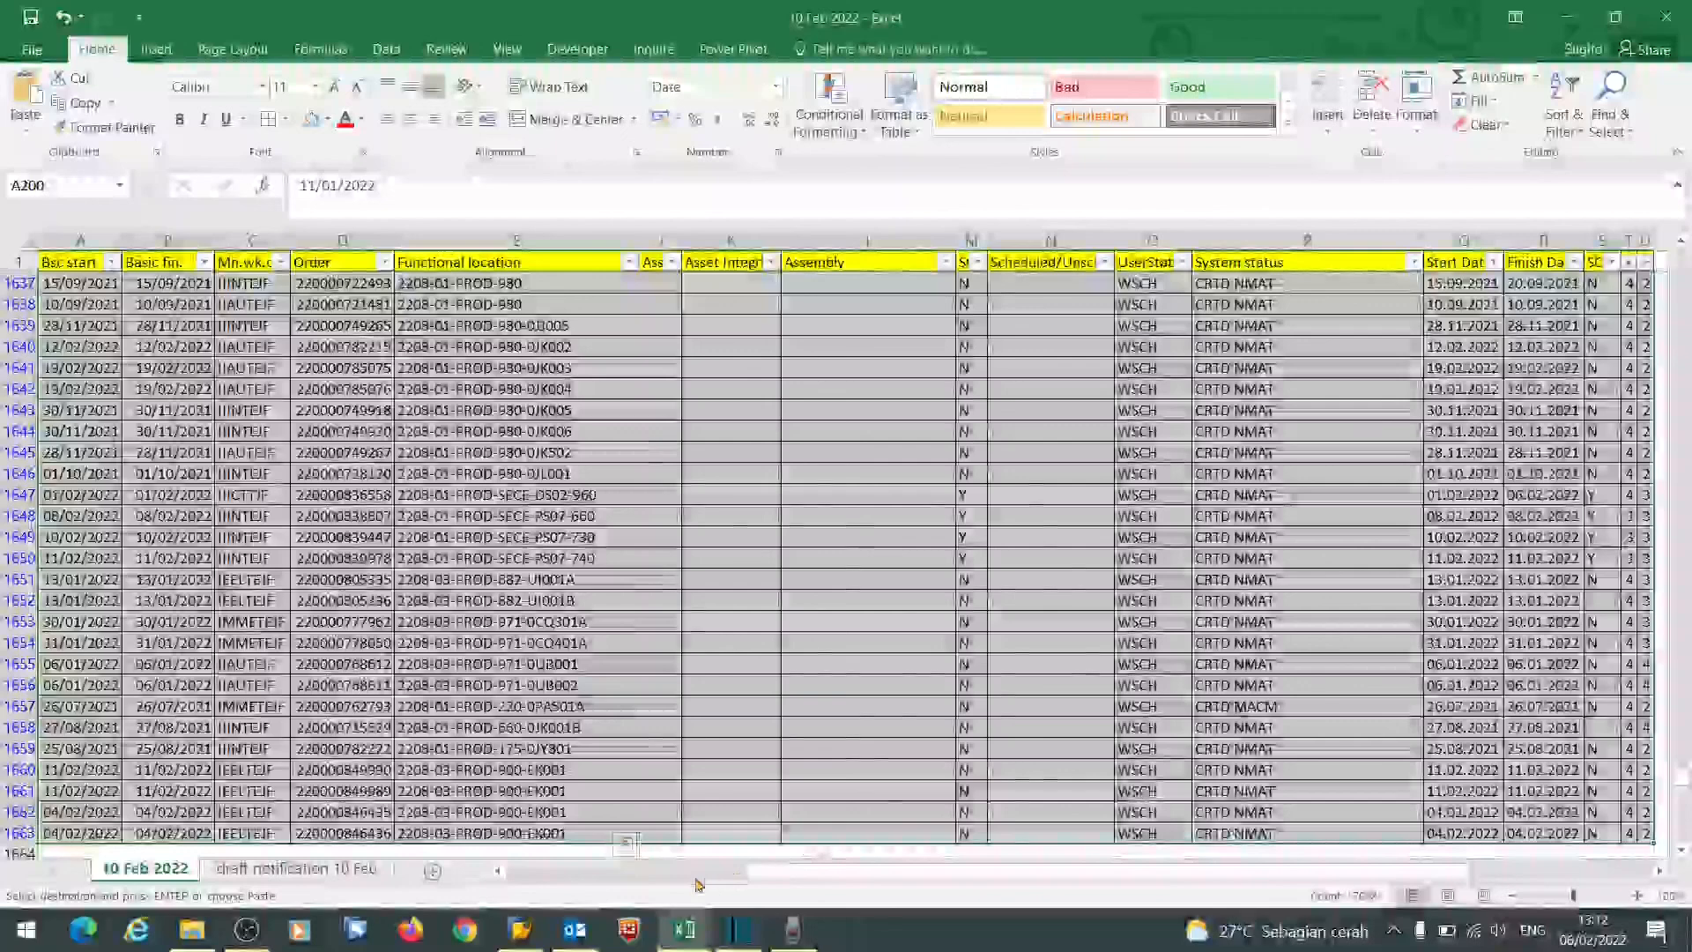
click(697, 878)
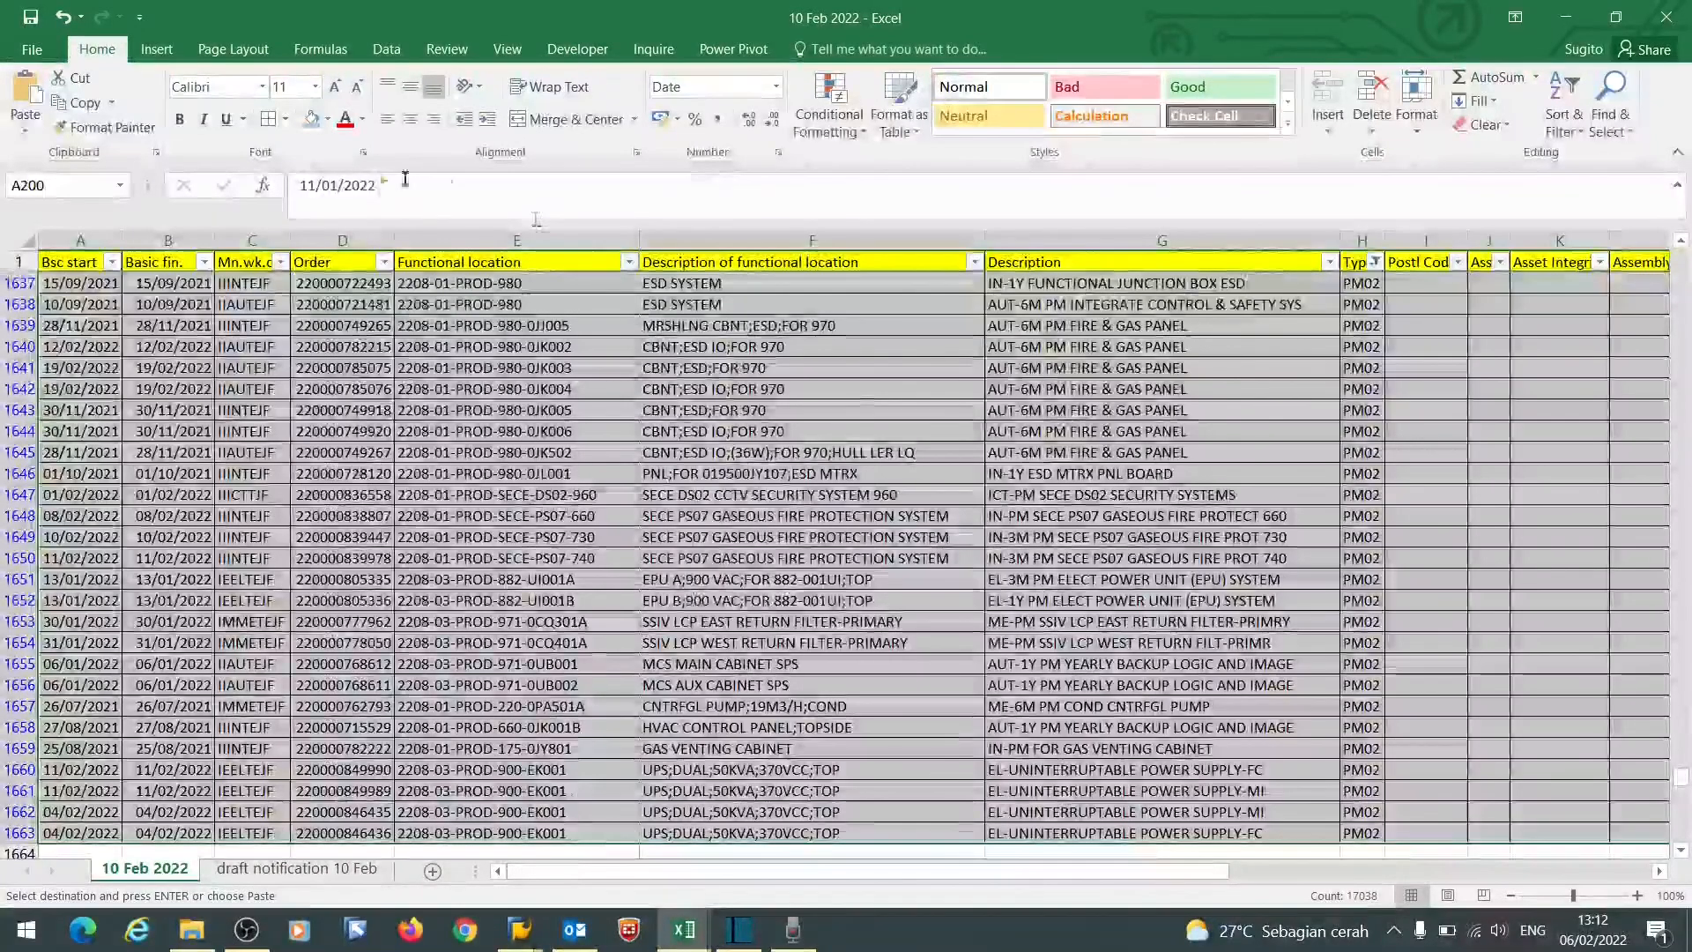
click(328, 121)
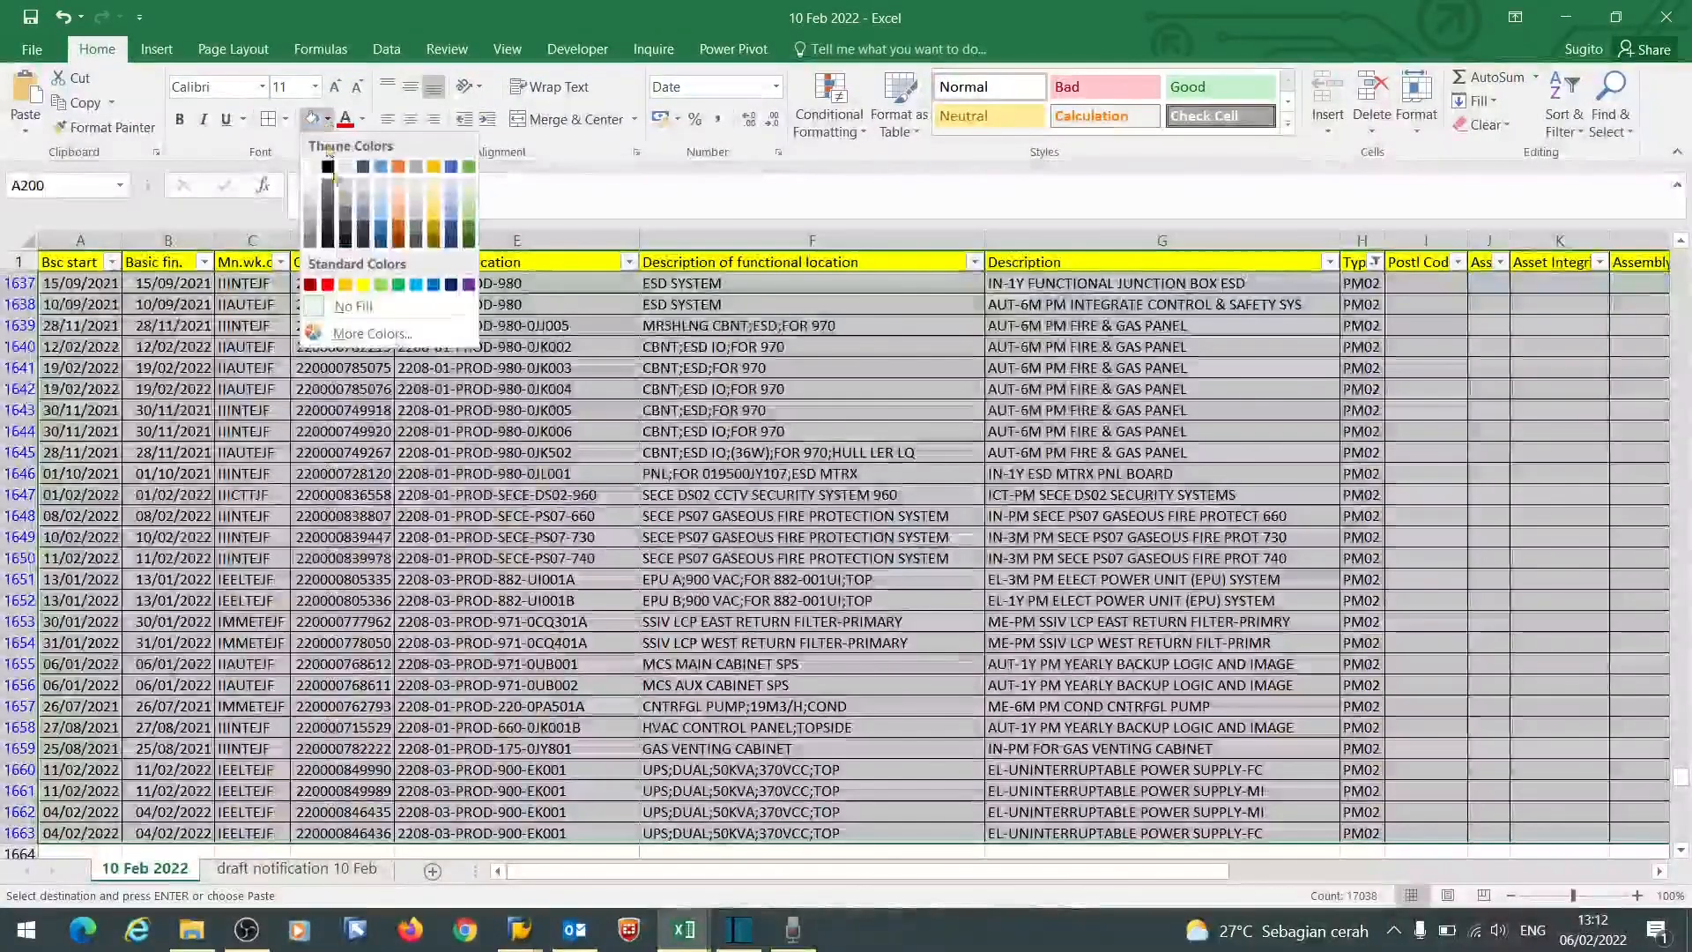
click(399, 202)
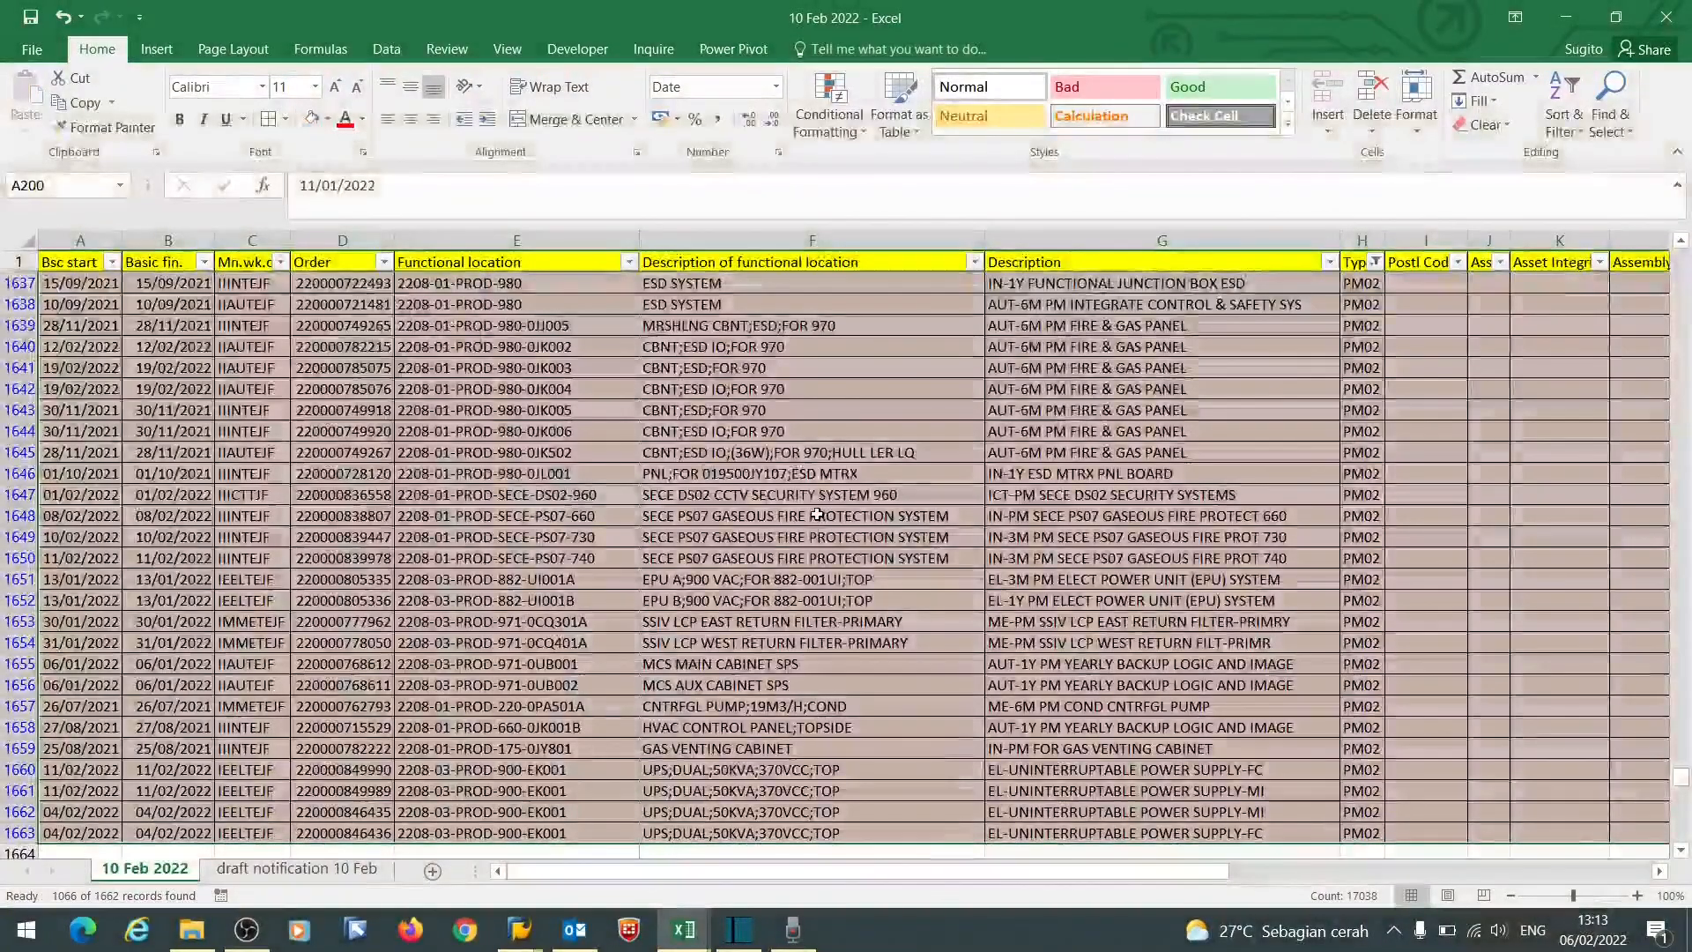
- Change the Type column filter on the 10 Feb 2022 sheet to list only PM03 orders
click(1375, 262)
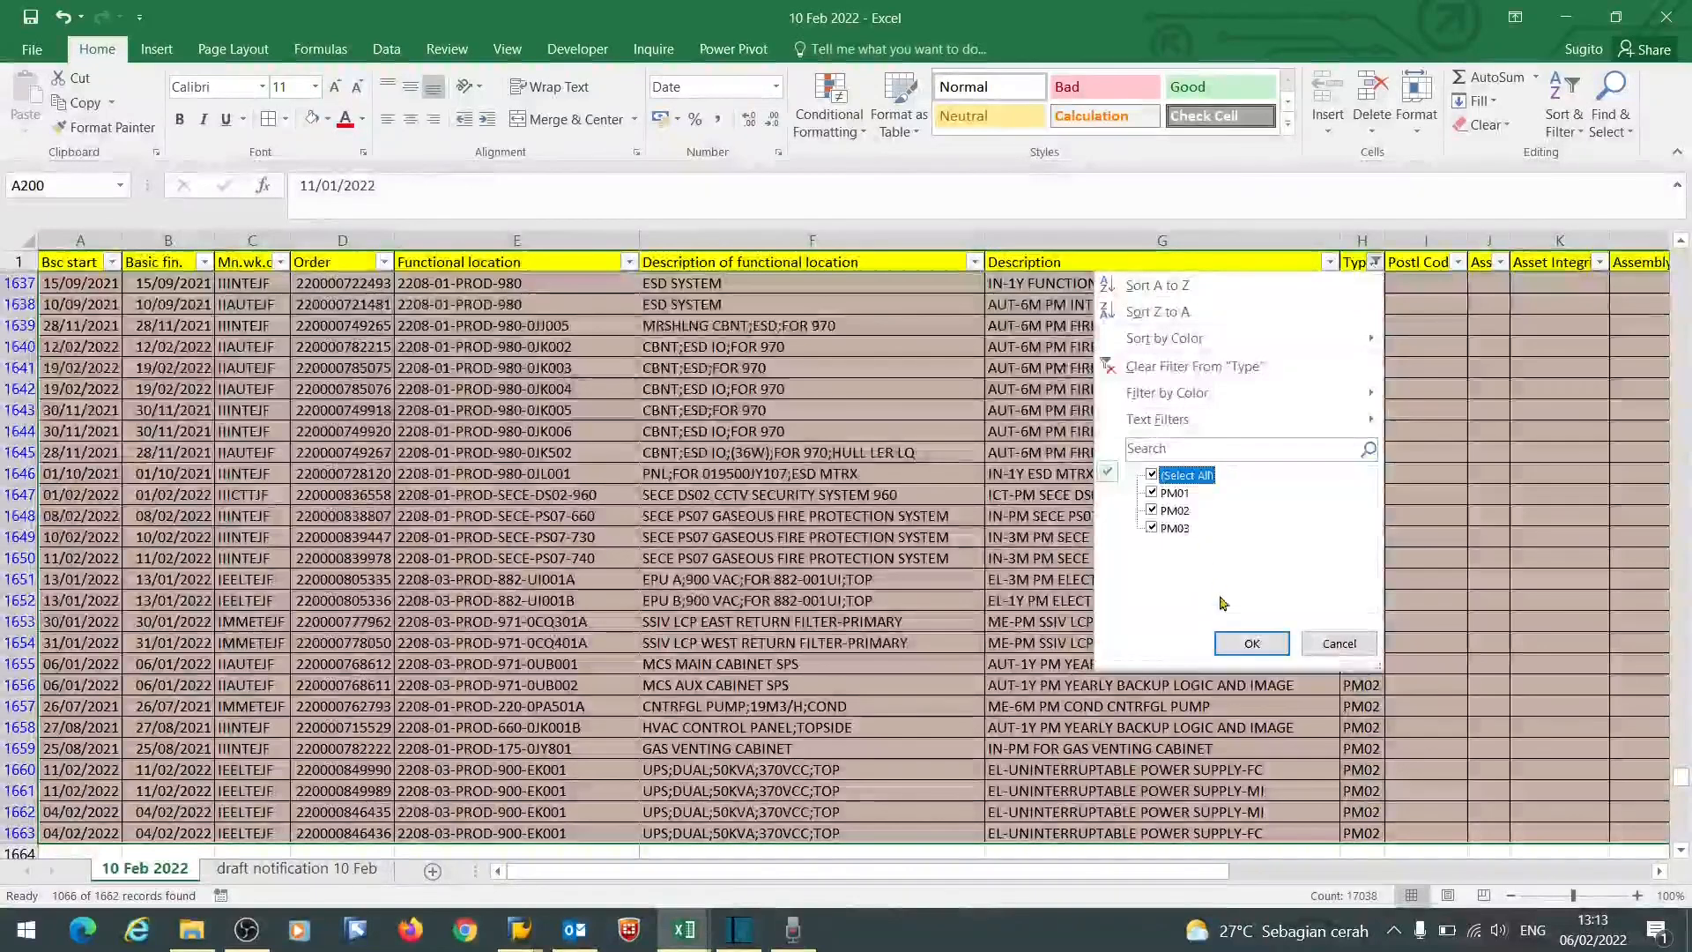
click(1187, 476)
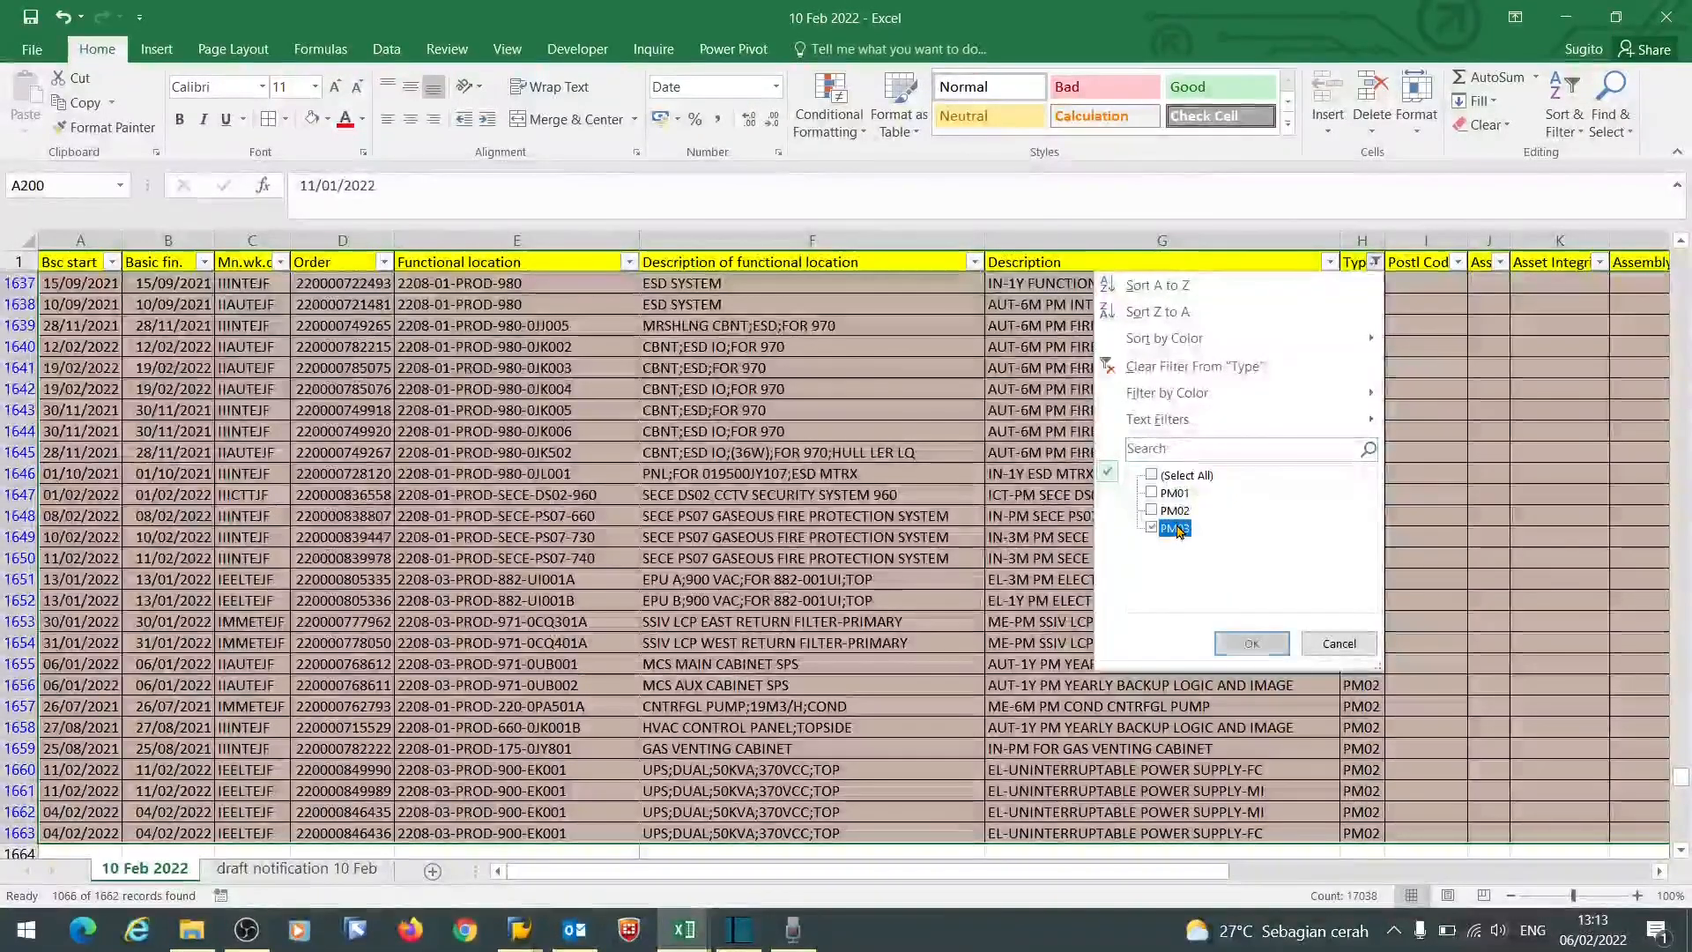
click(1252, 643)
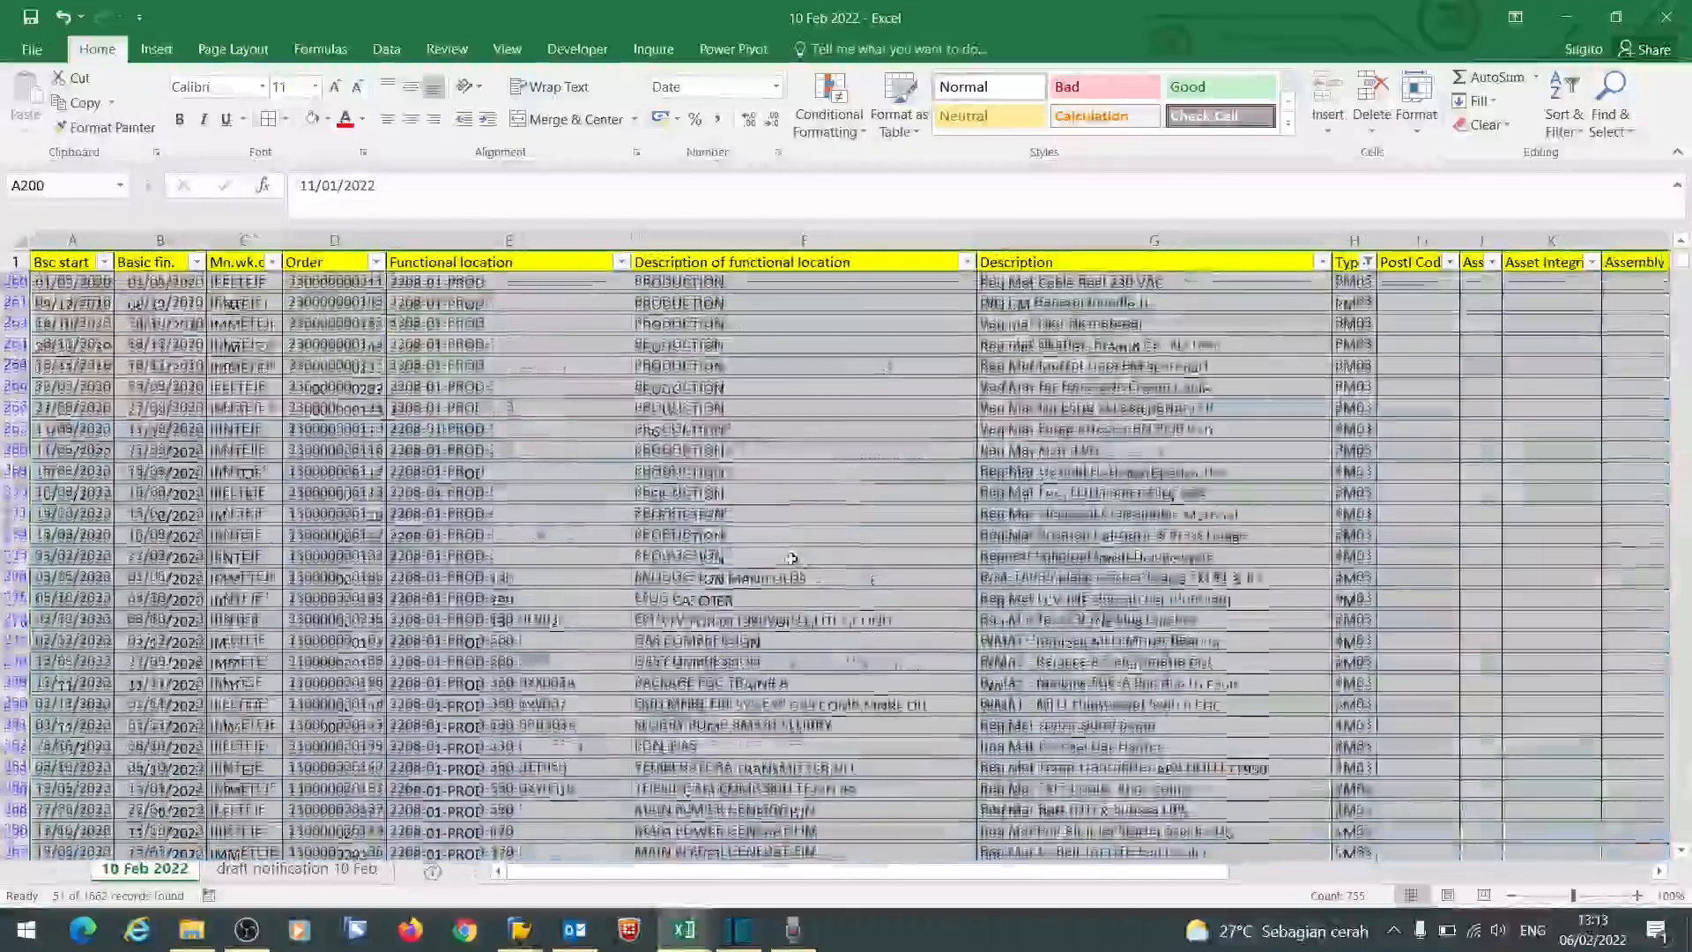
click(1067, 431)
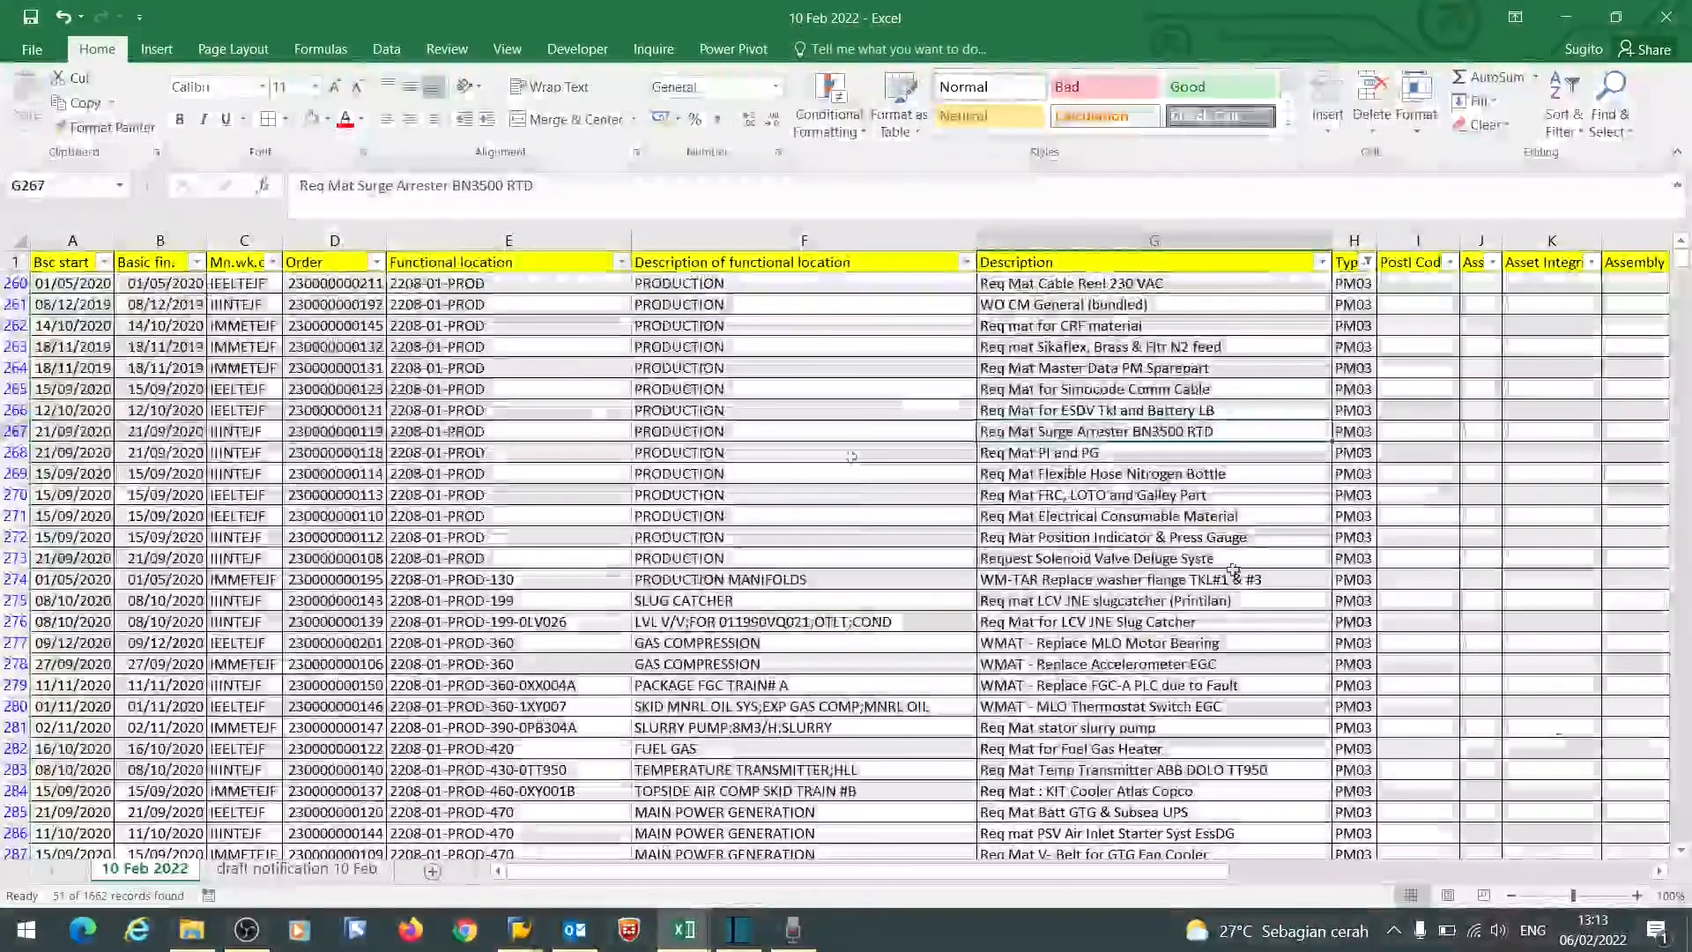
- Delete all filtered PM03 order rows, from row 260 to the last one, and clear the Type filter
click(16, 285)
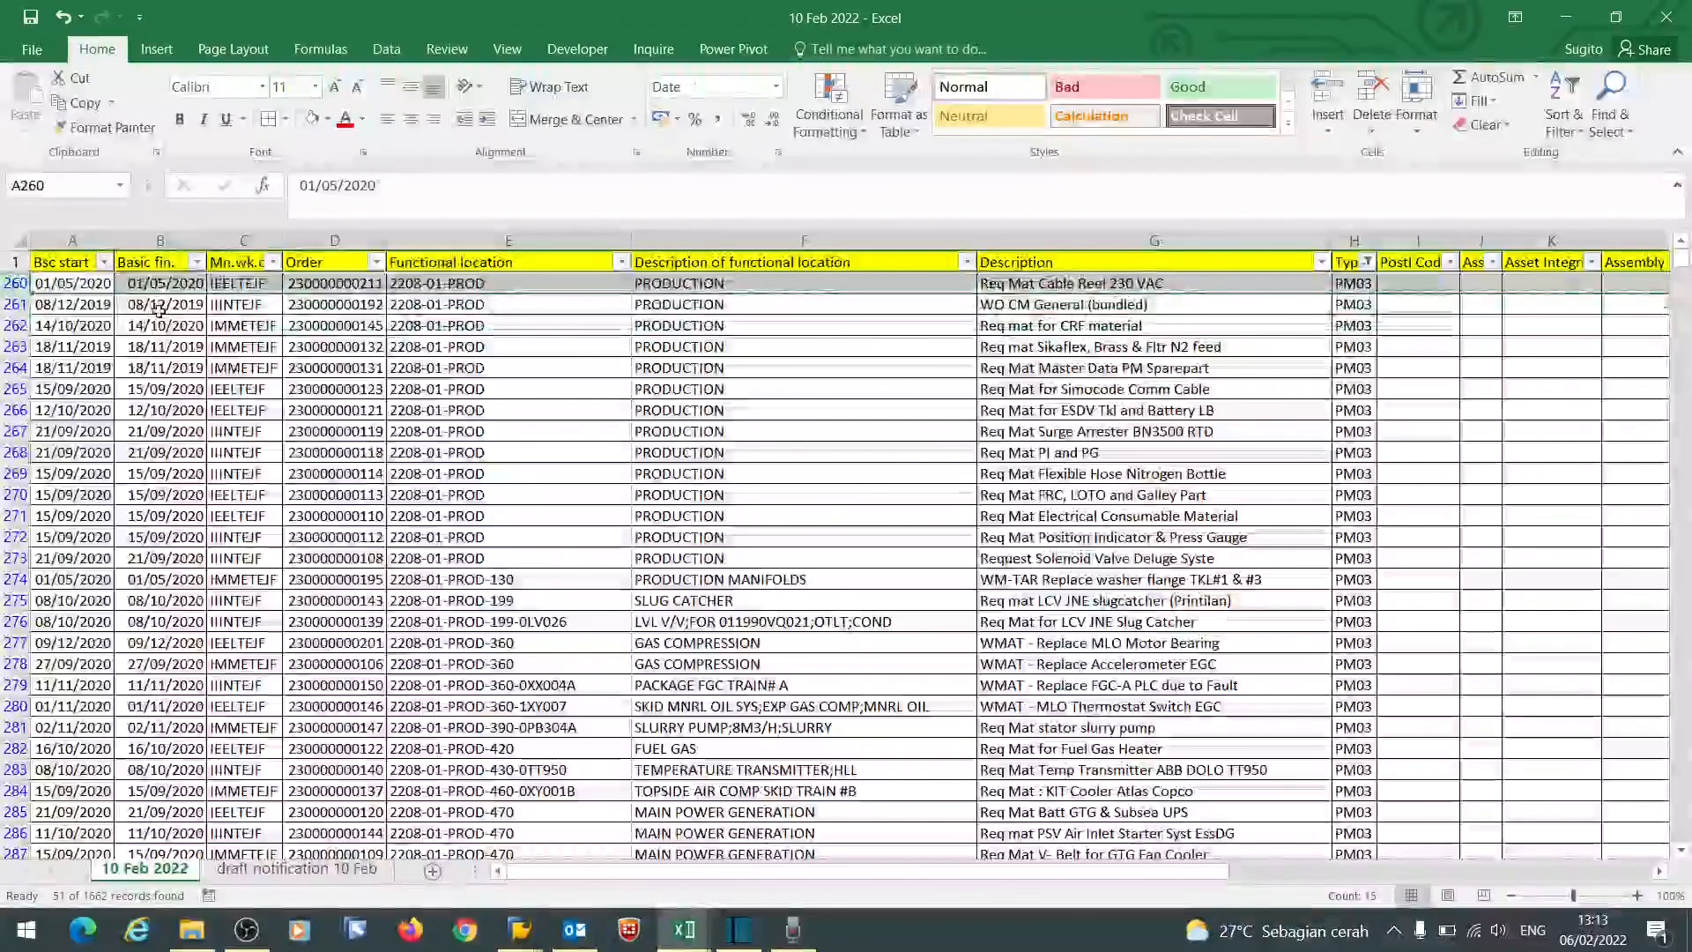
key(ctrl+shift+Down)
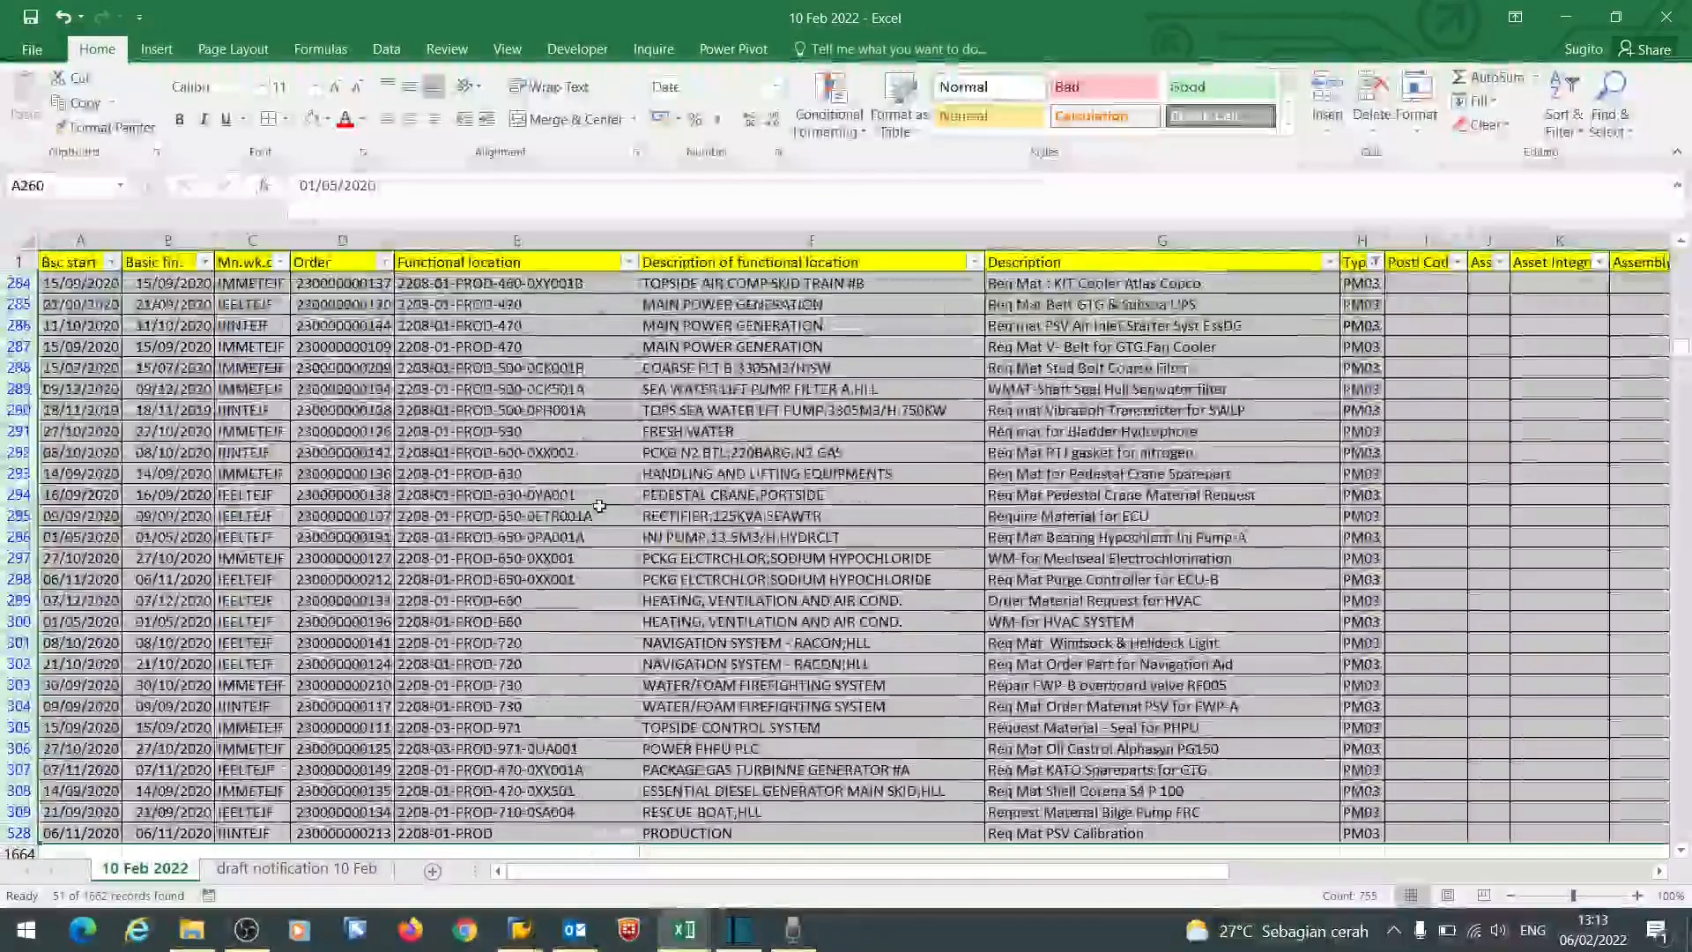
right_click(709, 498)
click(774, 667)
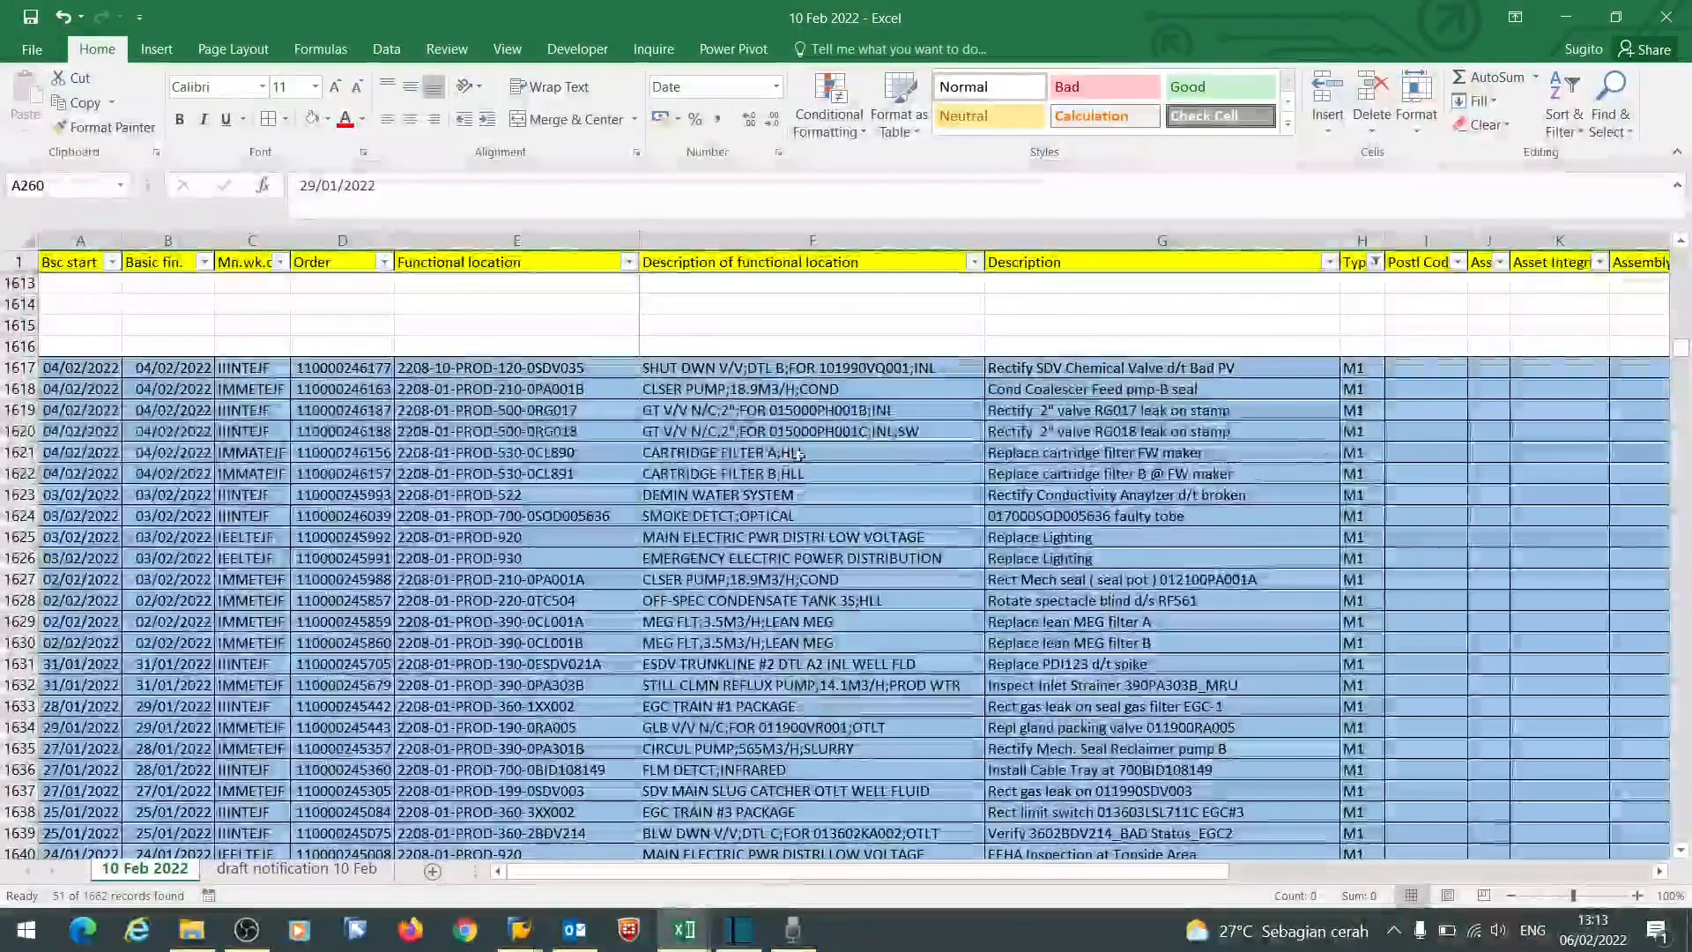
click(1107, 366)
click(1278, 305)
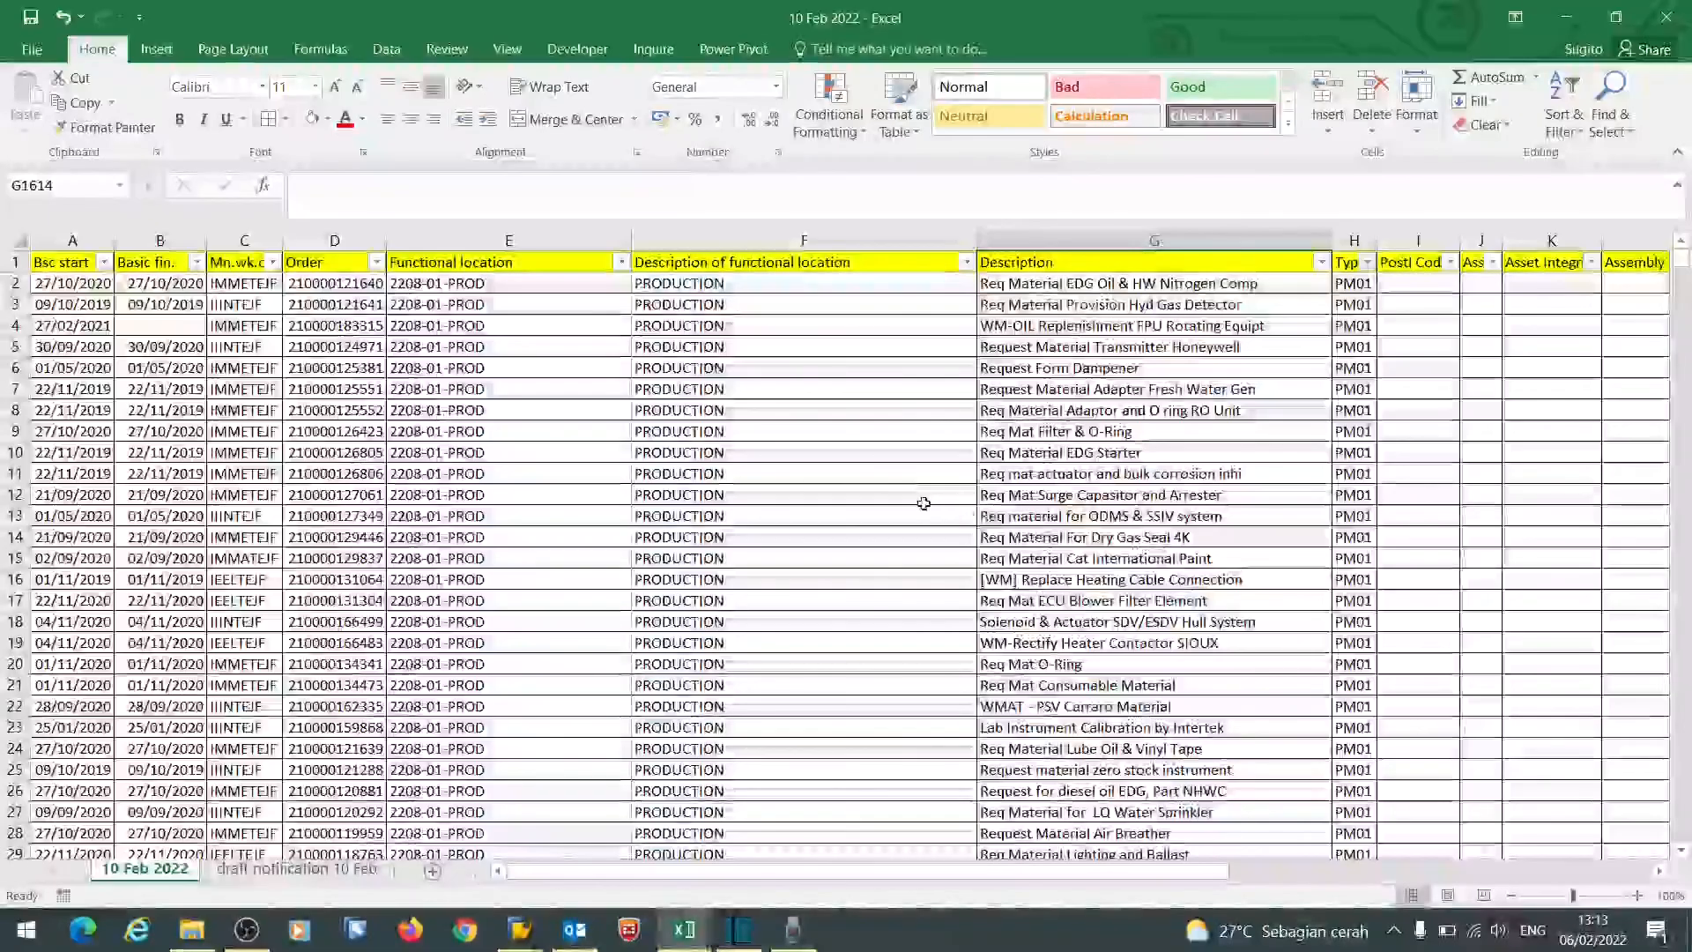
- Delete the blank rows 1613 to 1616 between the orange PM02 orders and the blue notifications
scroll(924, 502, down, 20)
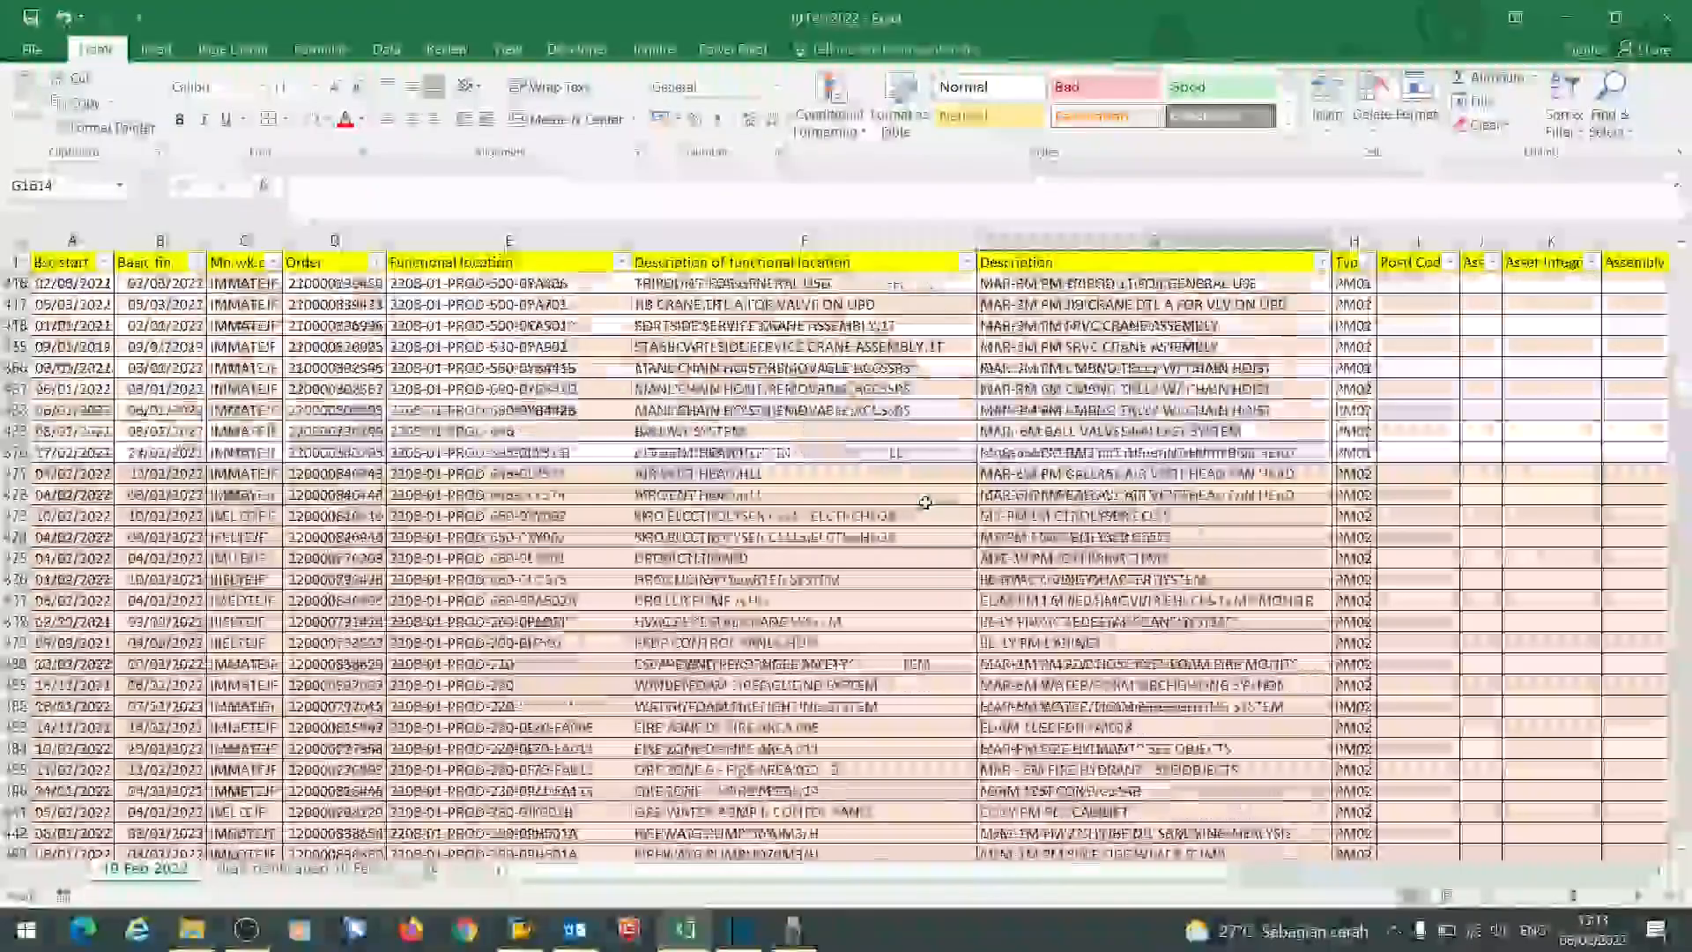
scroll(925, 502, down, 15)
scroll(924, 502, down, 20)
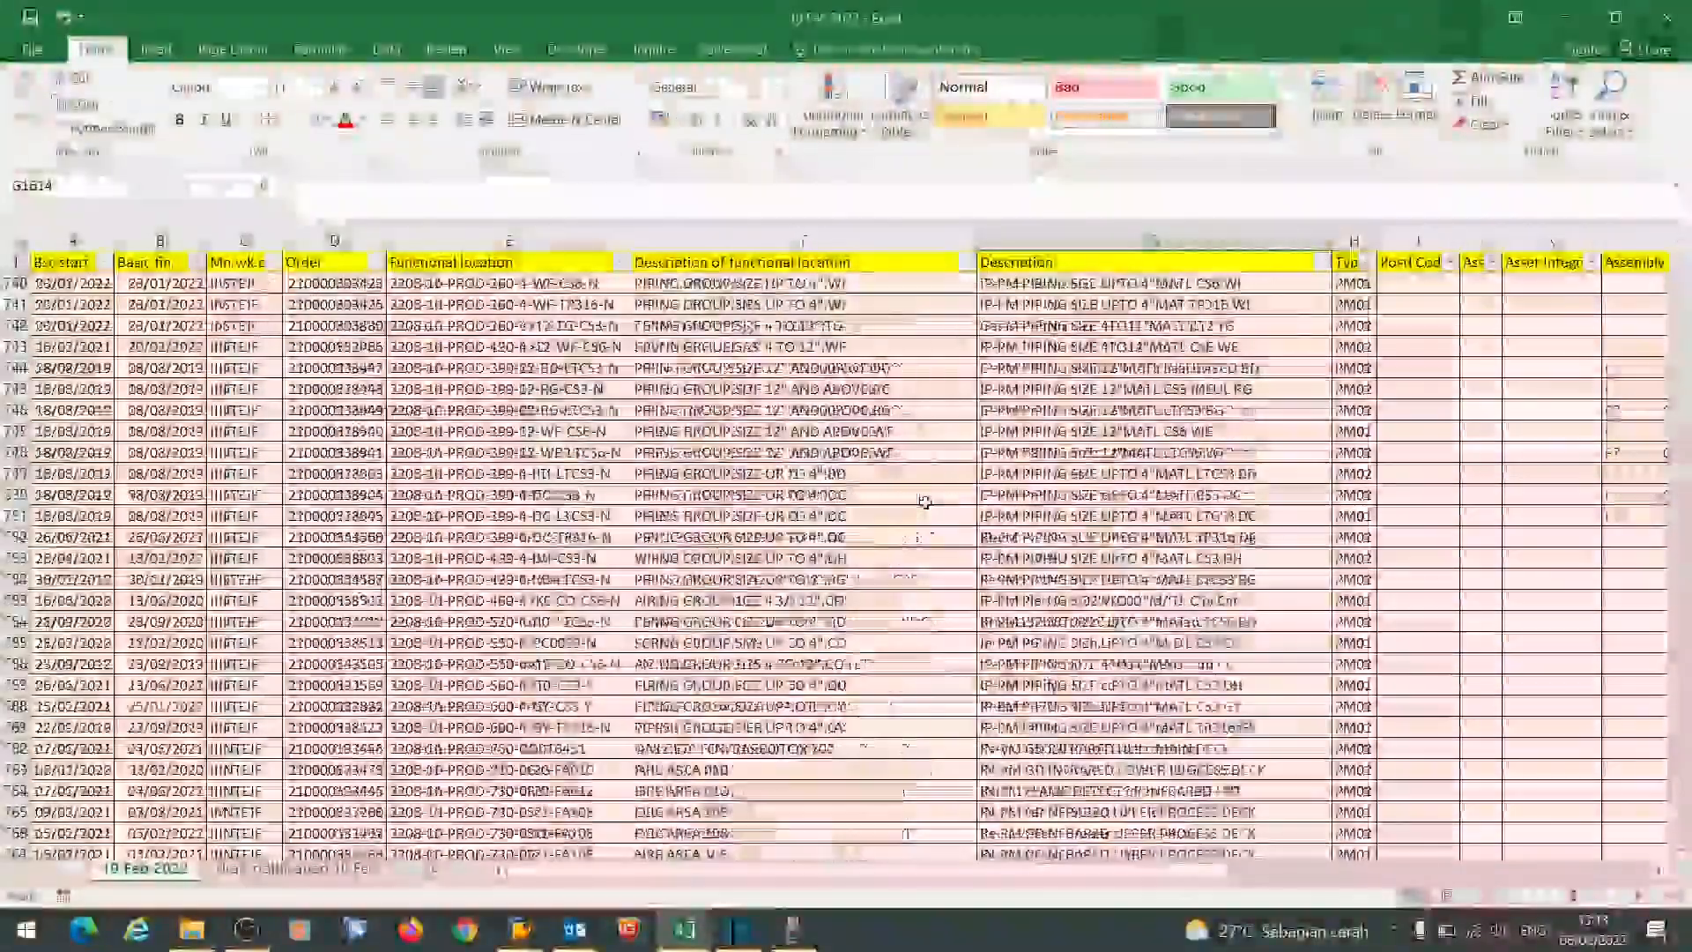
scroll(949, 507, down, 20)
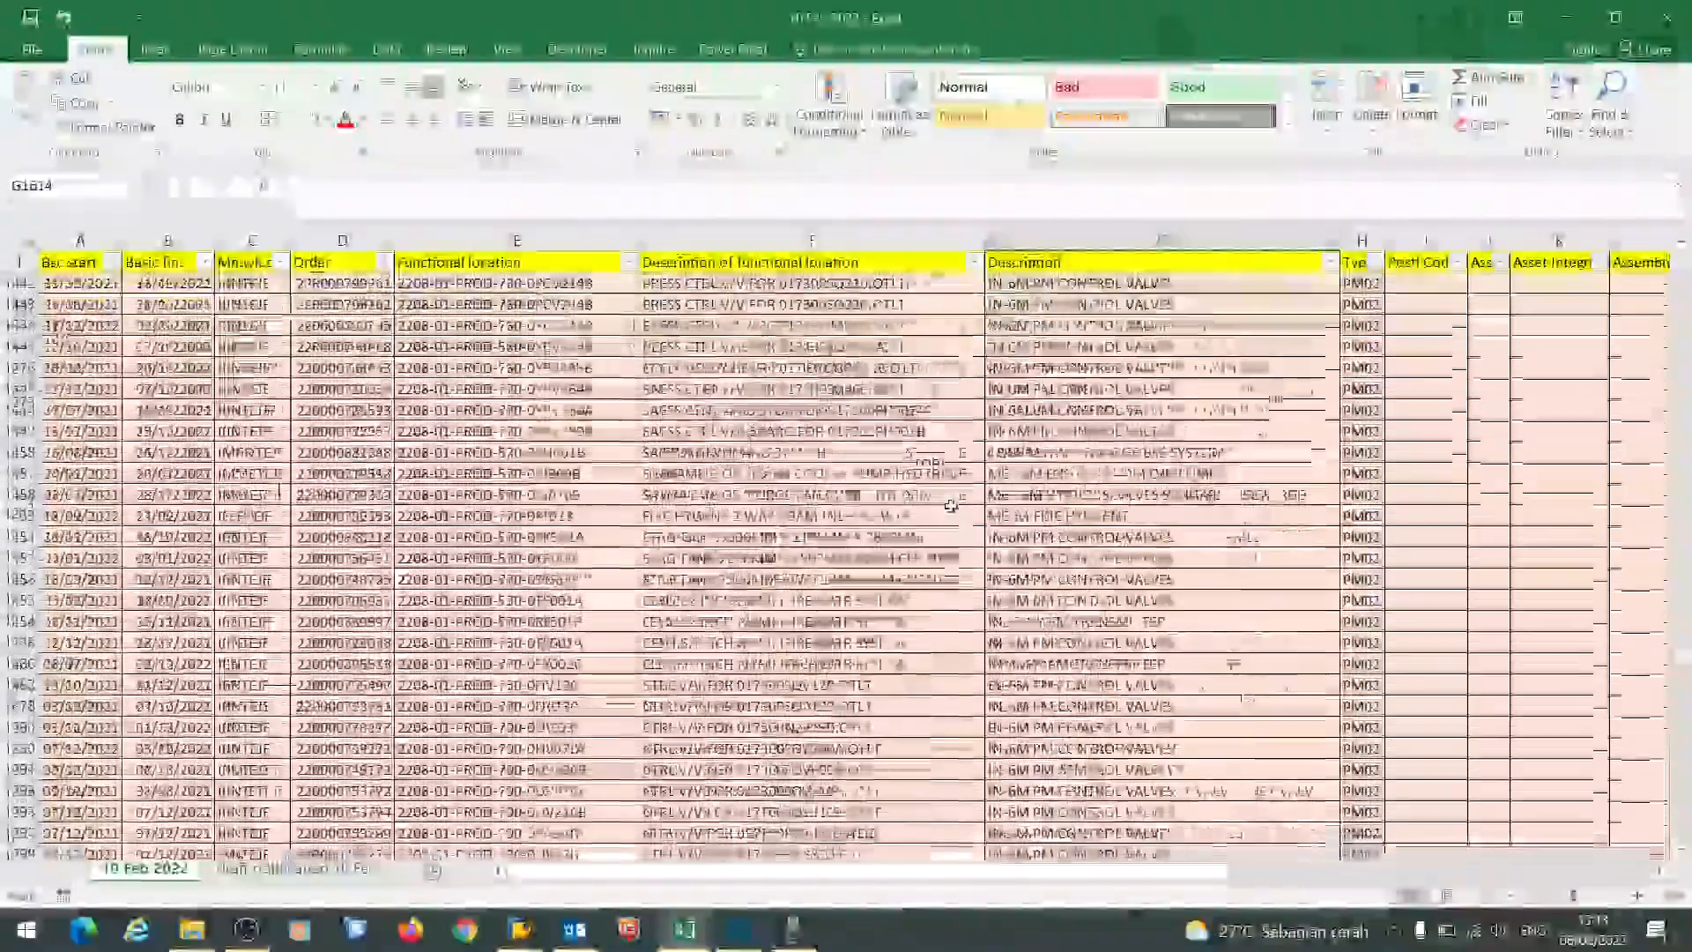
scroll(952, 507, down, 20)
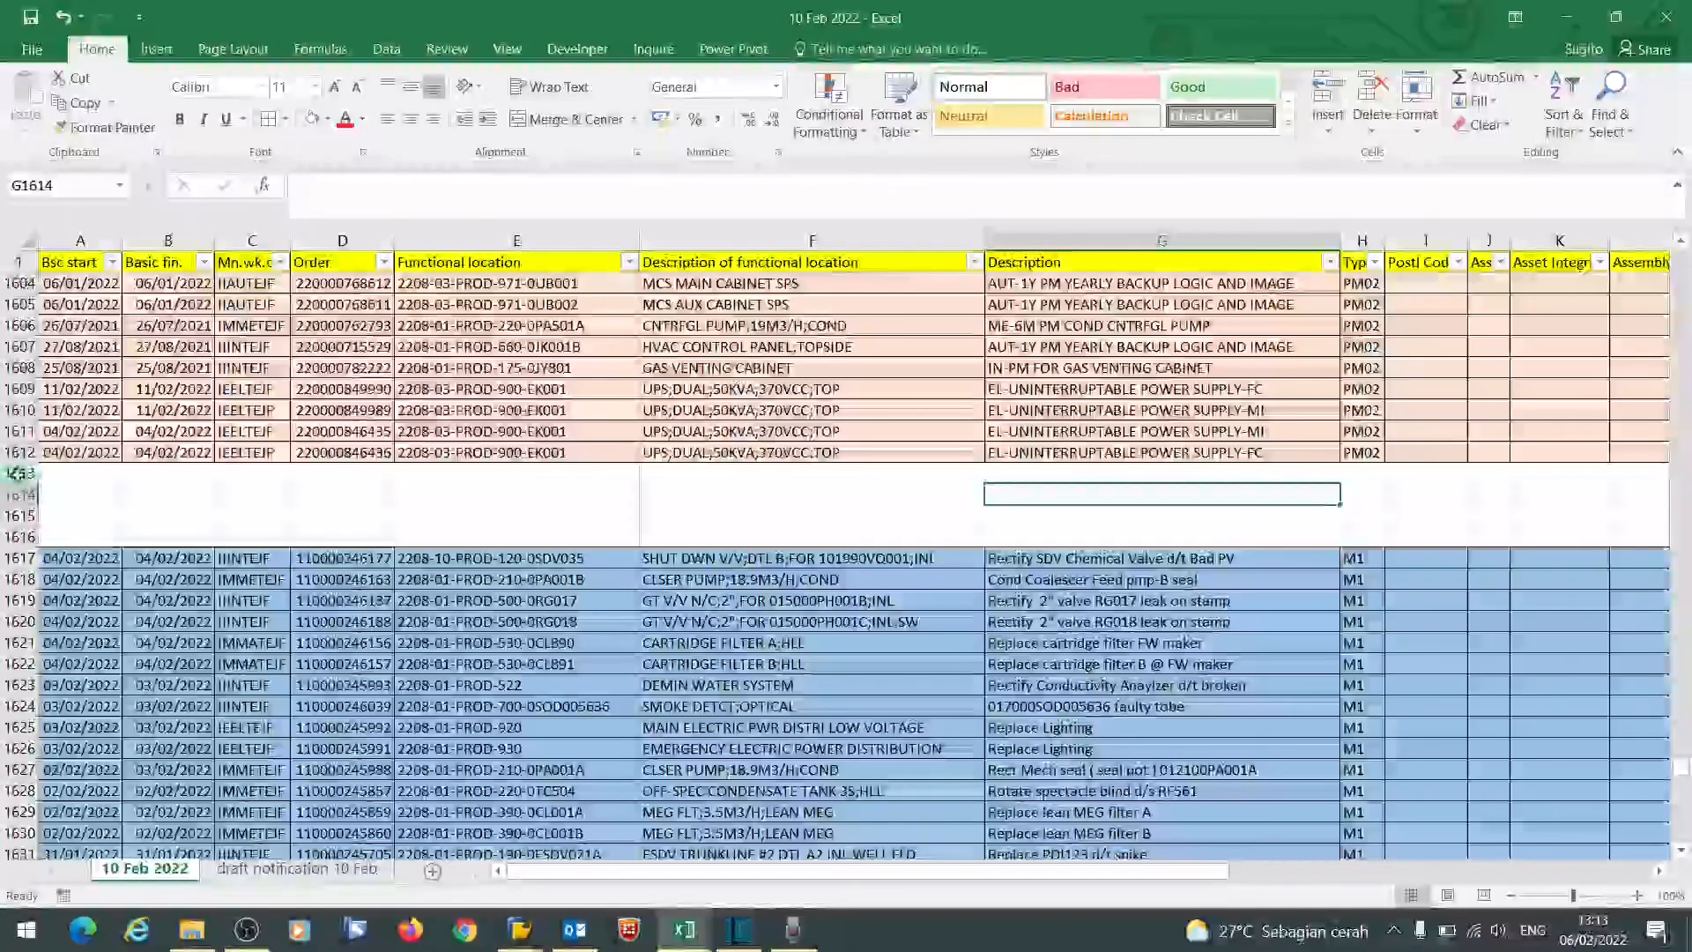
drag(27, 524, 24, 535)
right_click(446, 496)
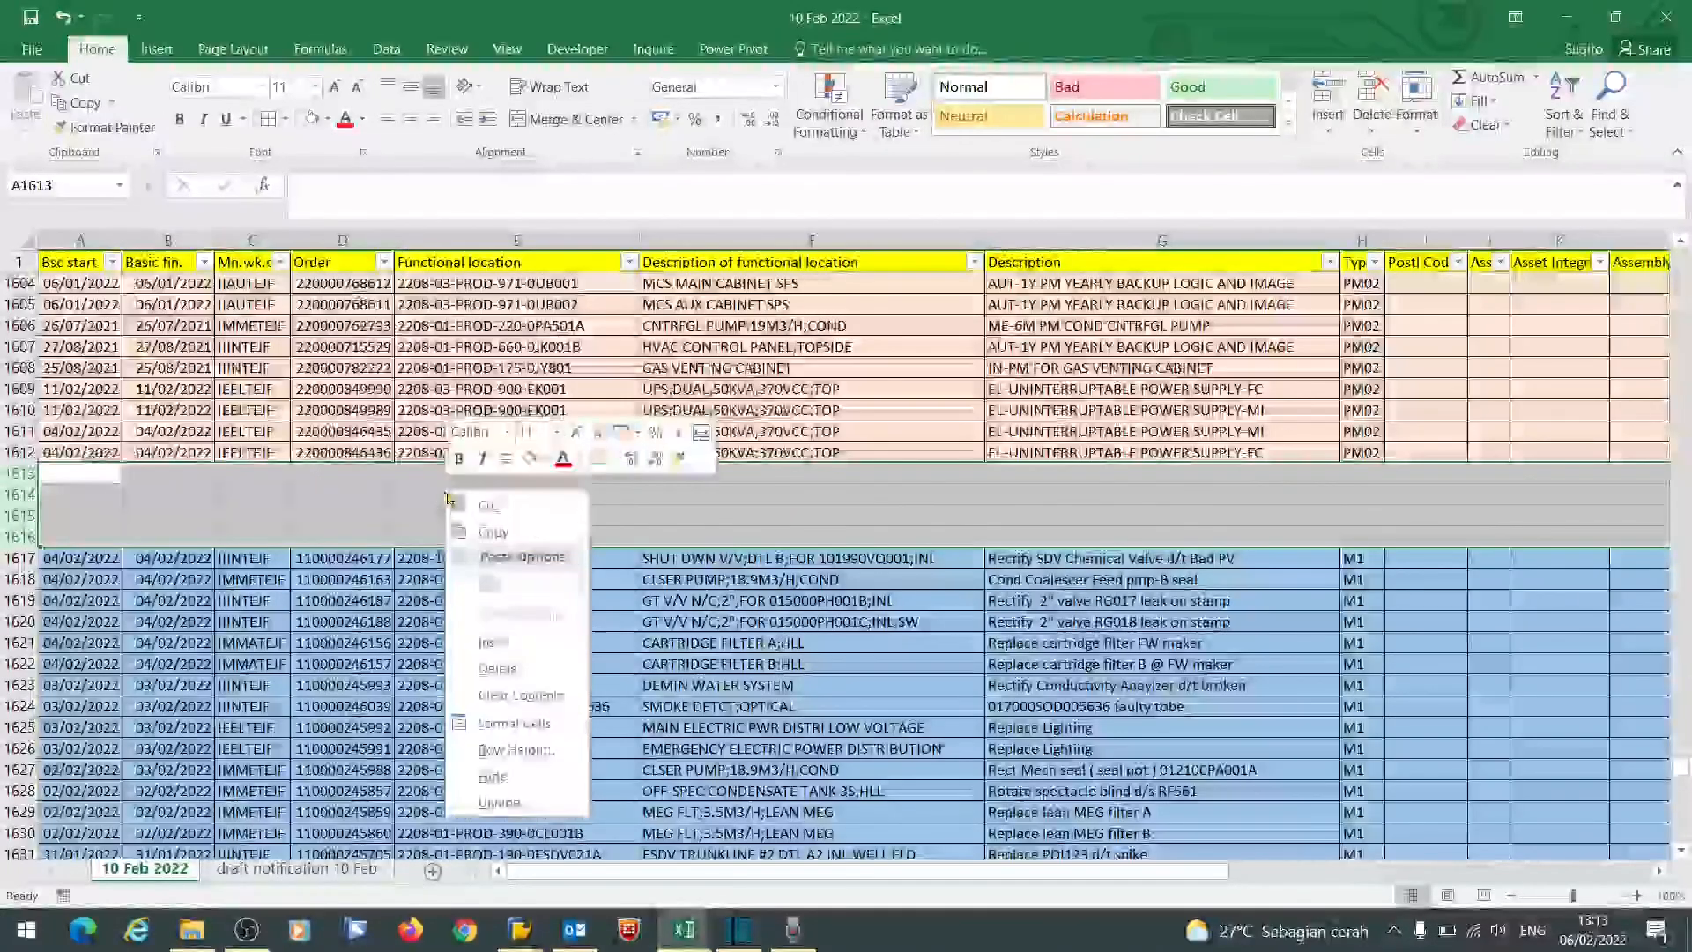
click(521, 653)
click(1251, 499)
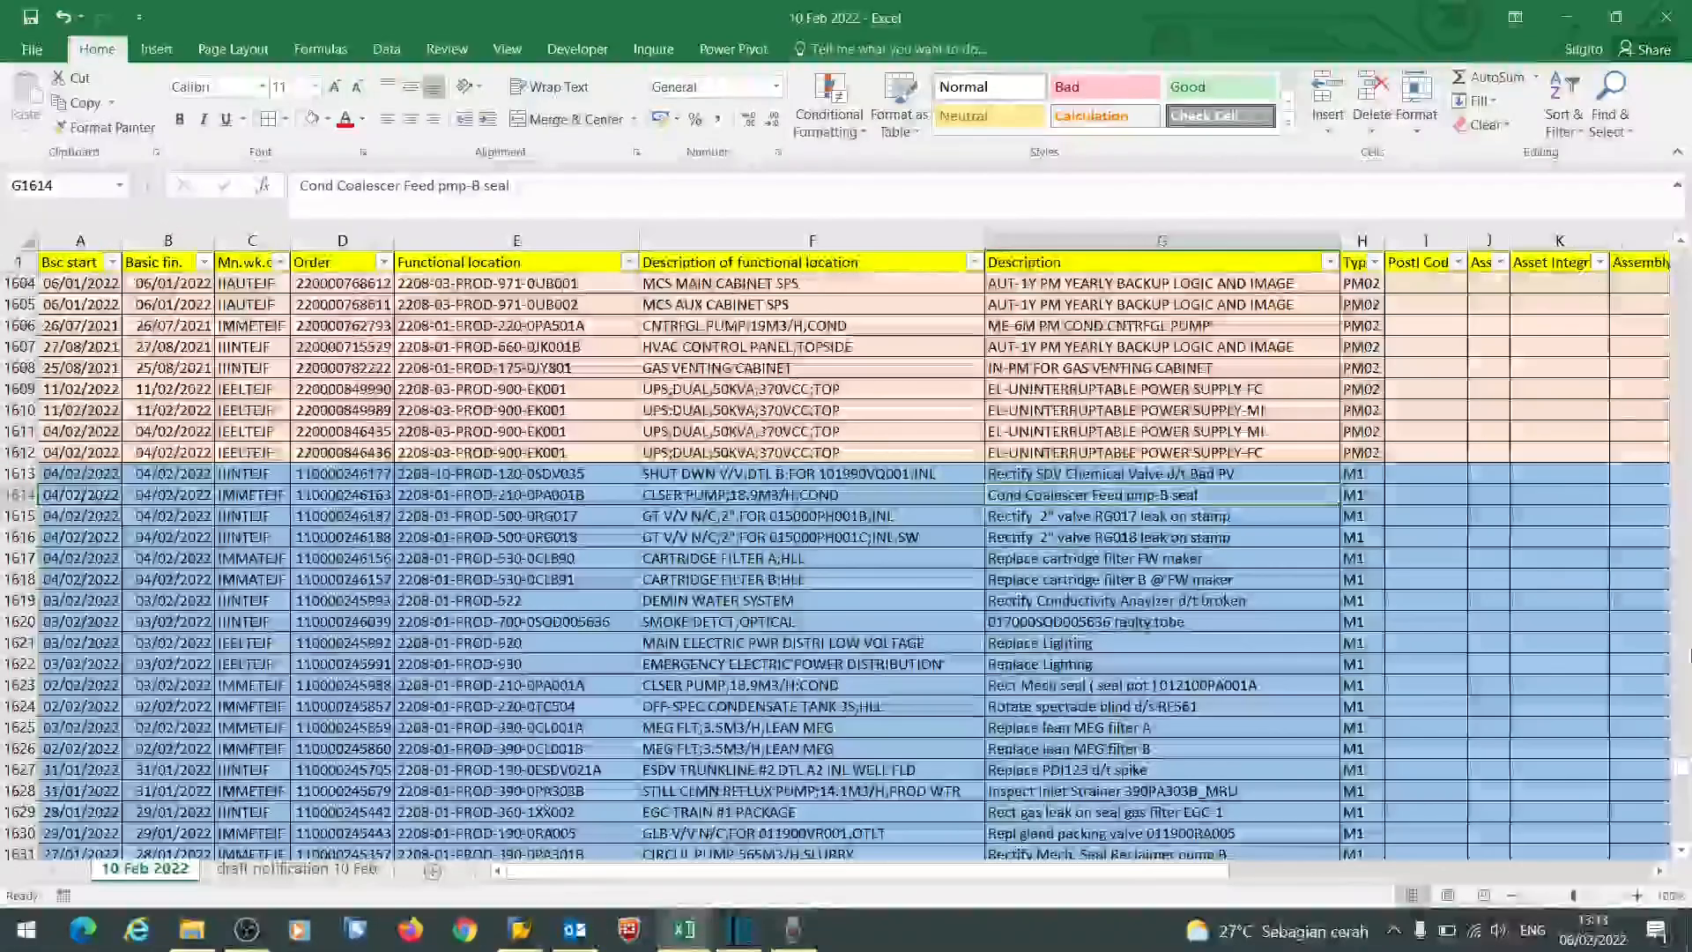
- Check the combined list from its first rows down to the orange PM02 orders, and delete the draft notification 10 Feb sheet
drag(1683, 766, 1688, 241)
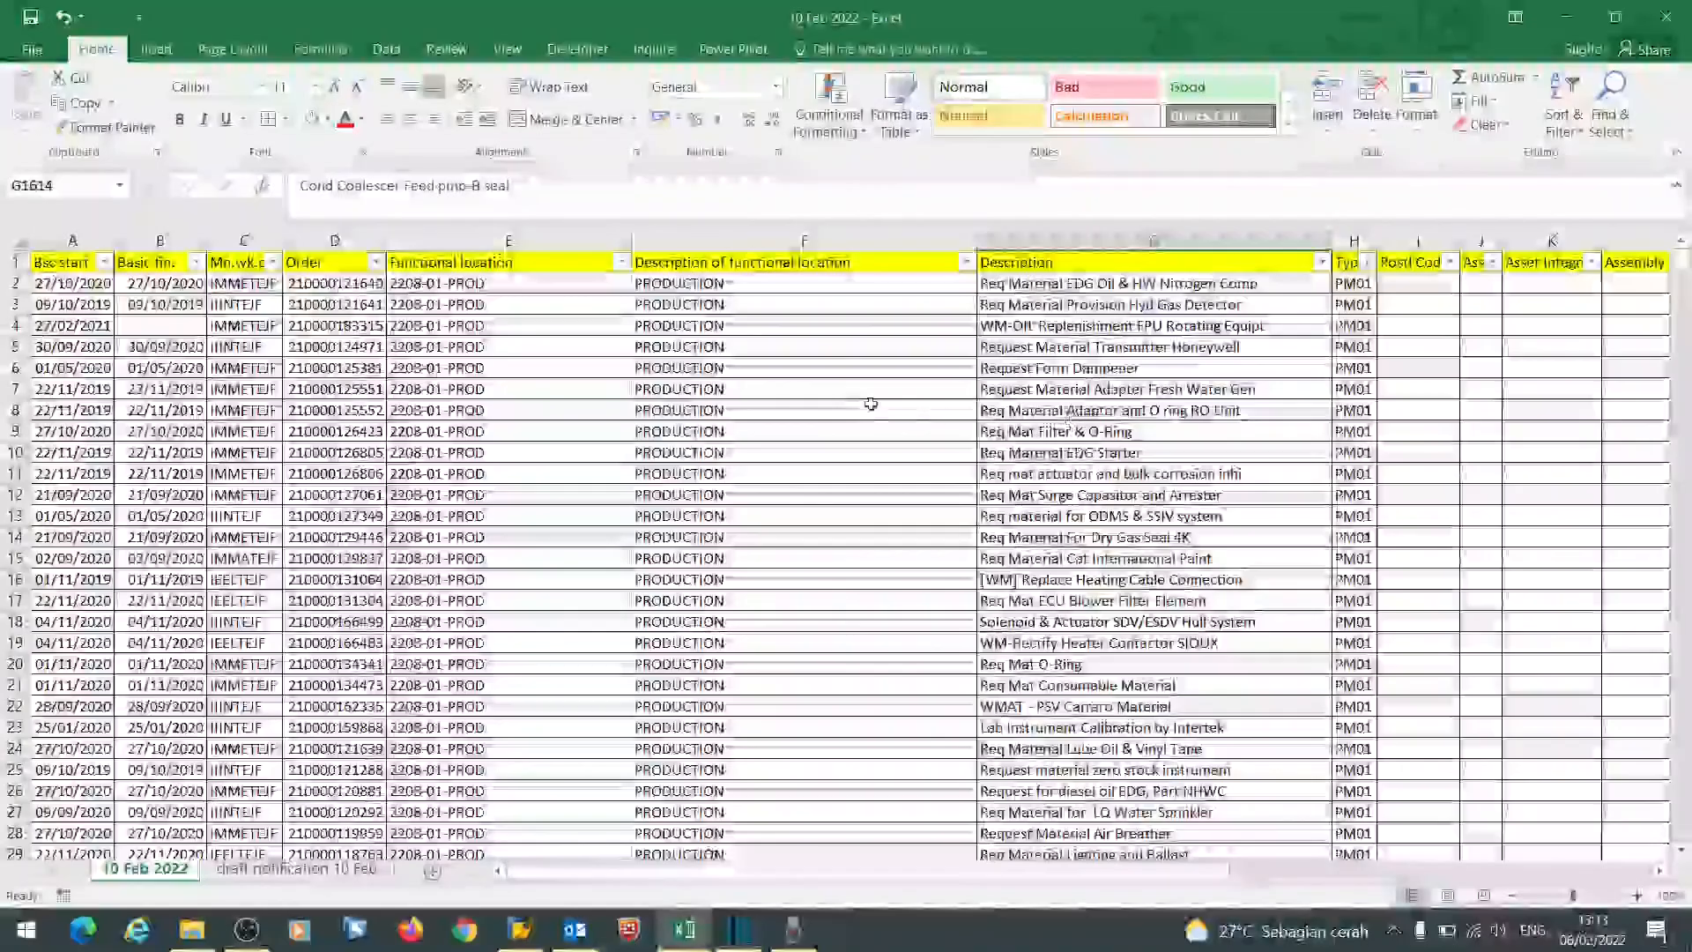
click(870, 404)
scroll(870, 404, down, 20)
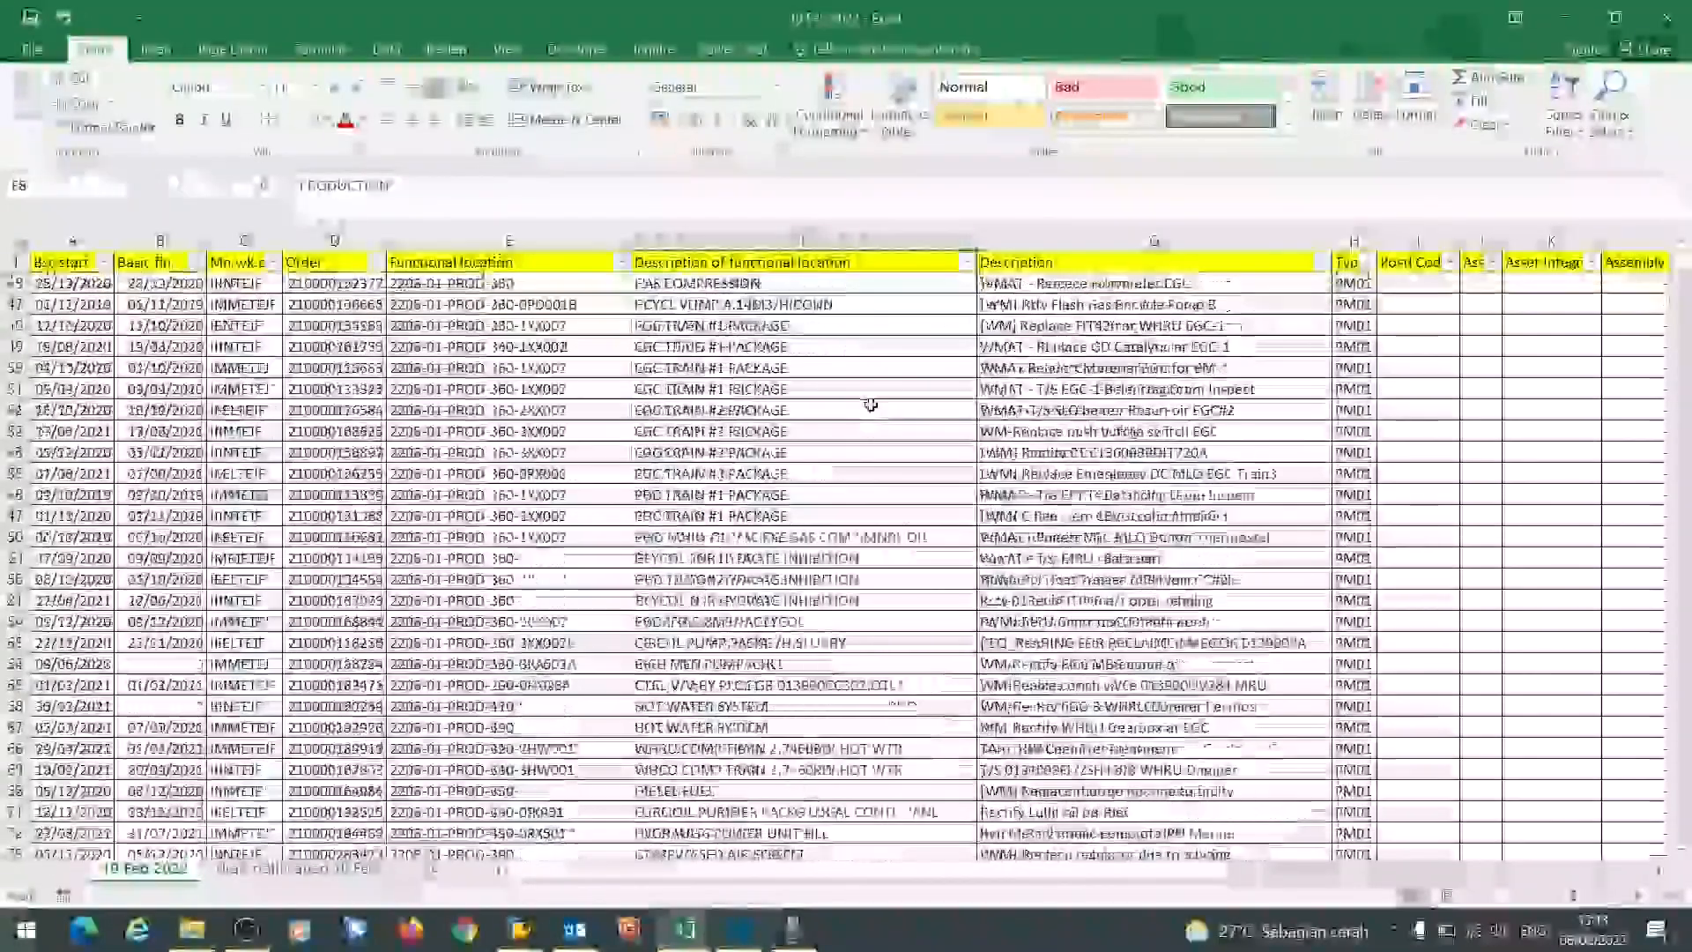
scroll(886, 410, down, 18)
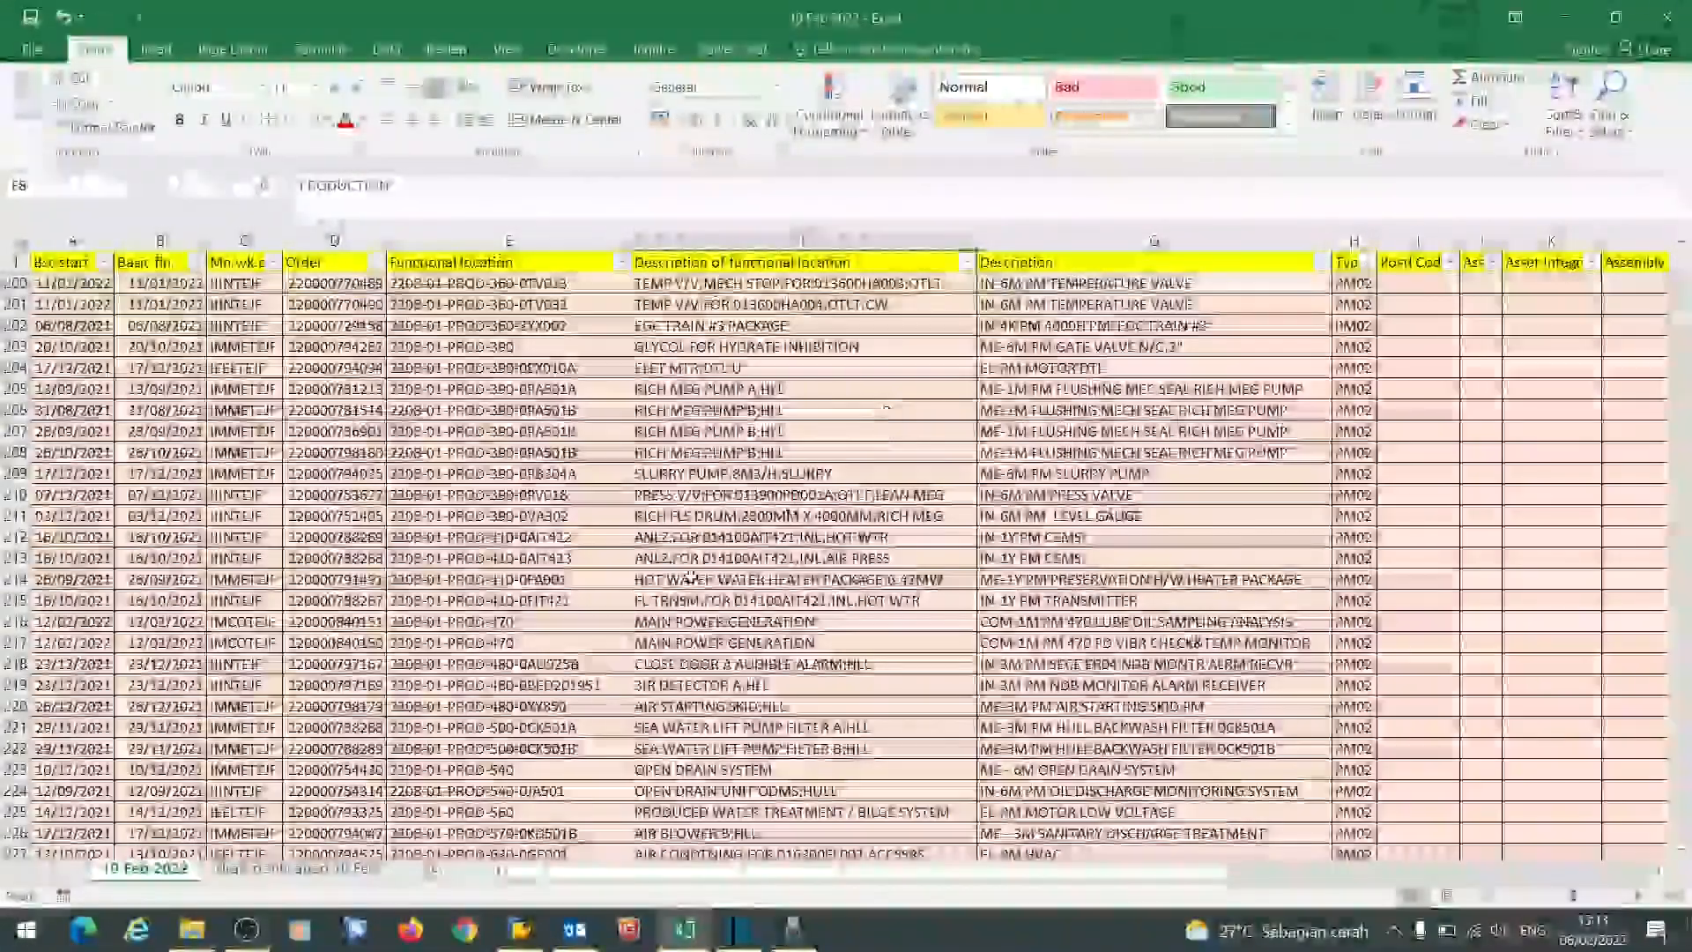
click(295, 868)
right_click(298, 868)
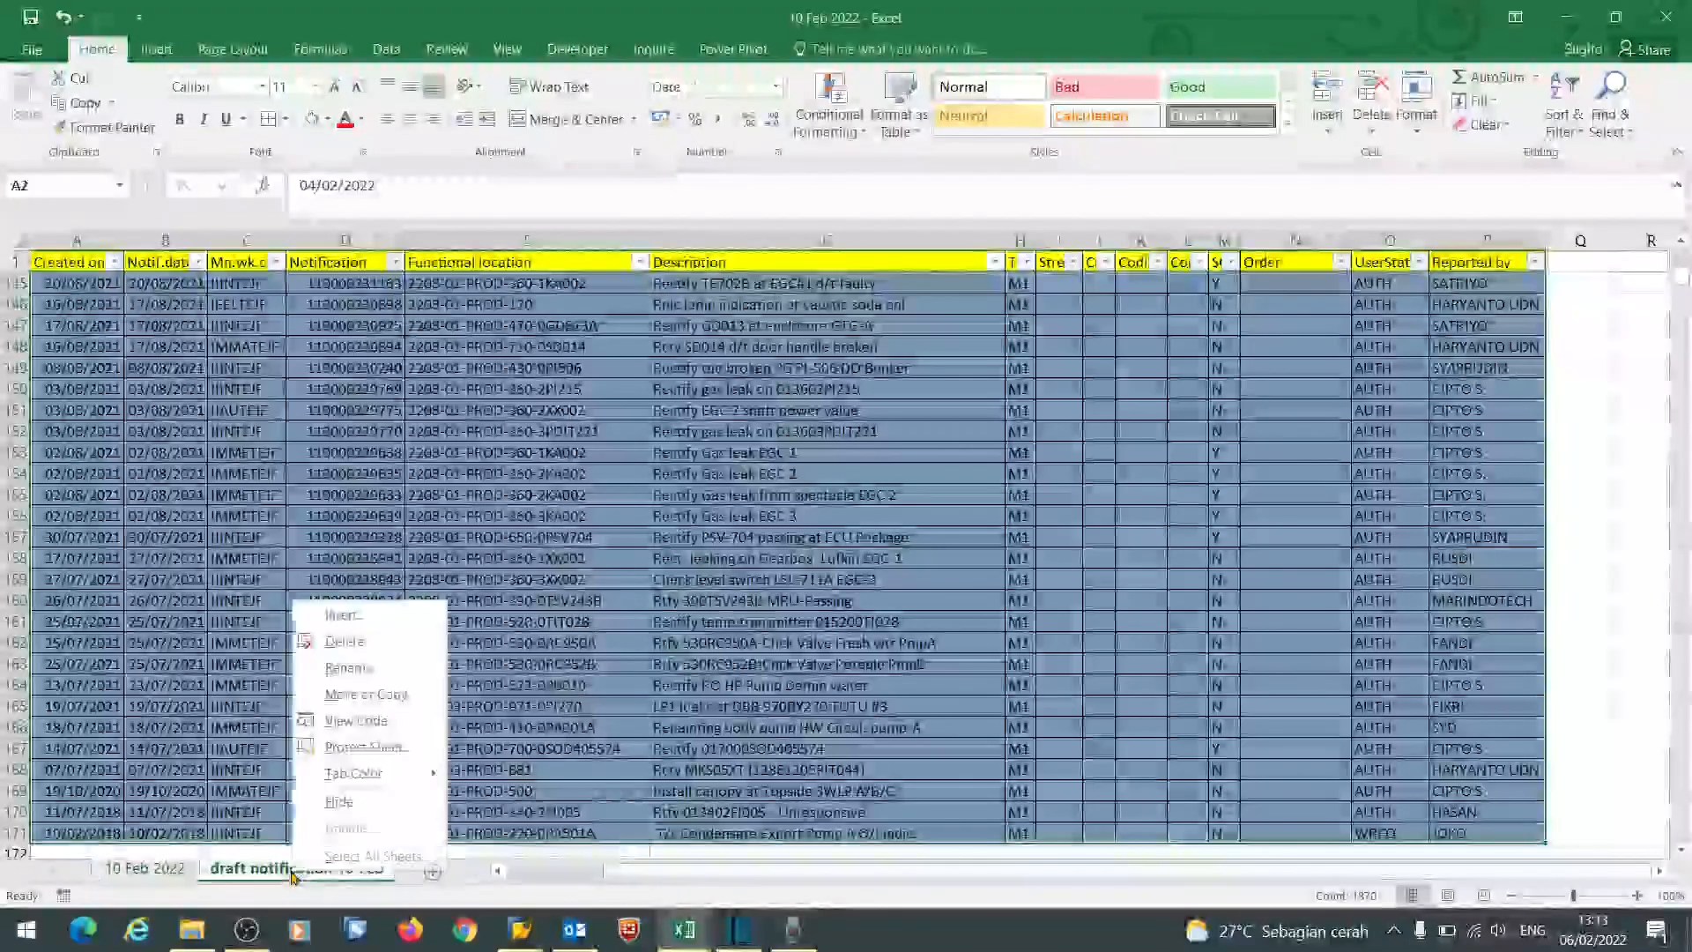
click(343, 642)
click(802, 529)
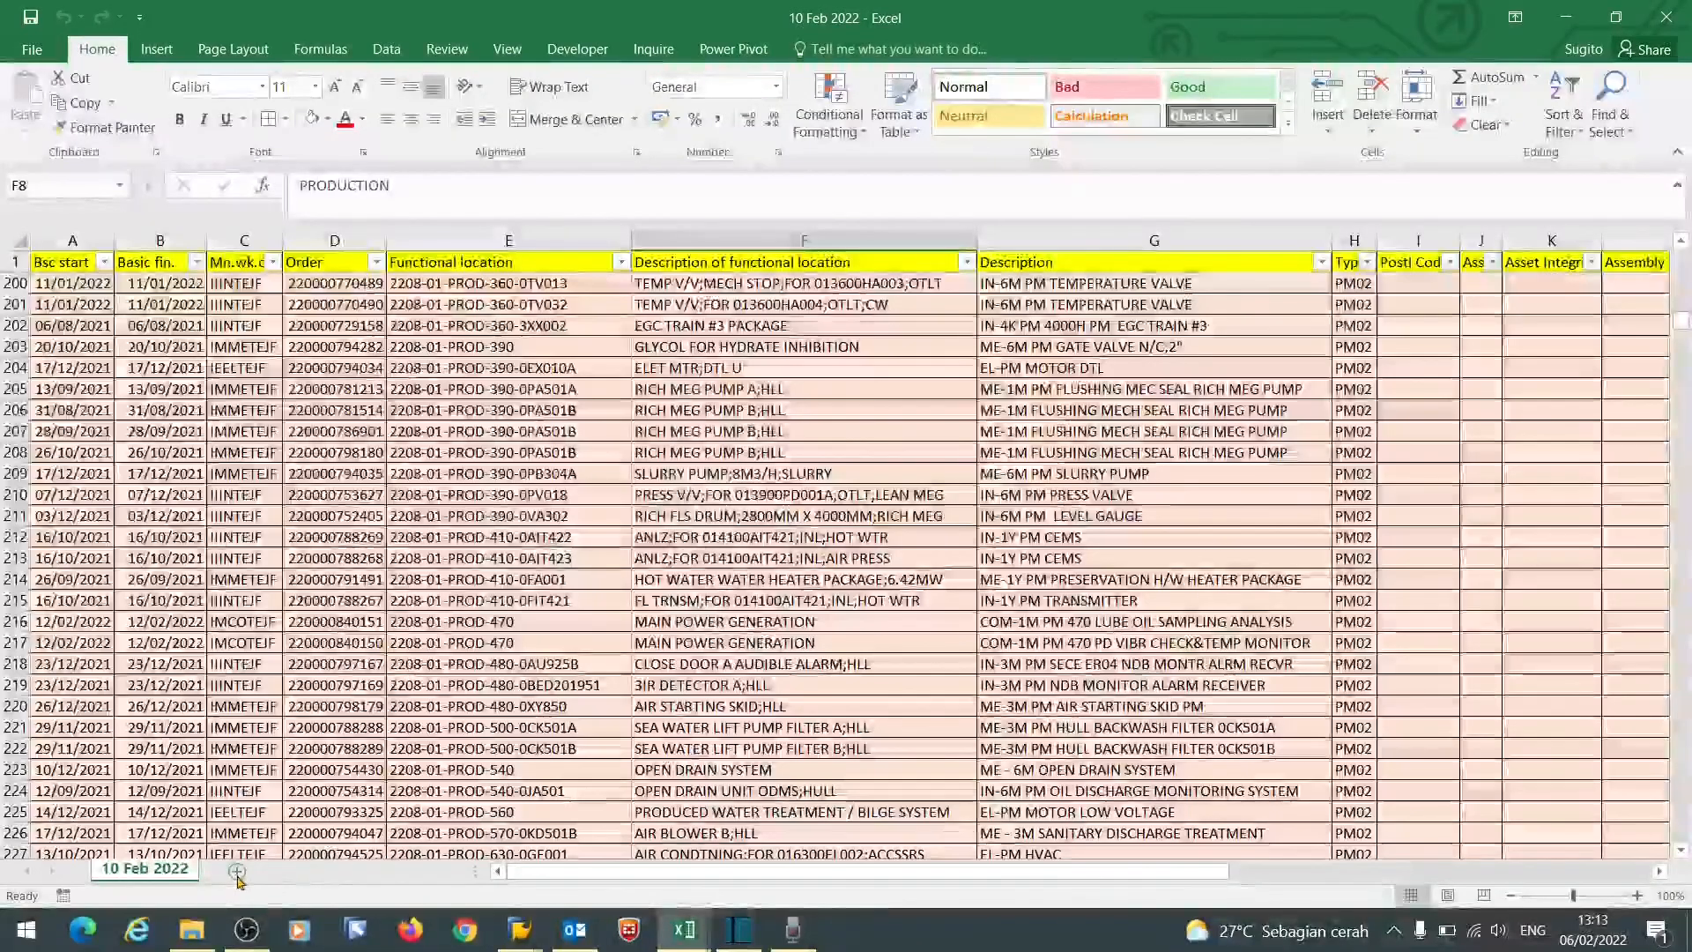
- Add a new sheet after 10 Feb 2022 and name it MECH
click(236, 873)
right_click(231, 869)
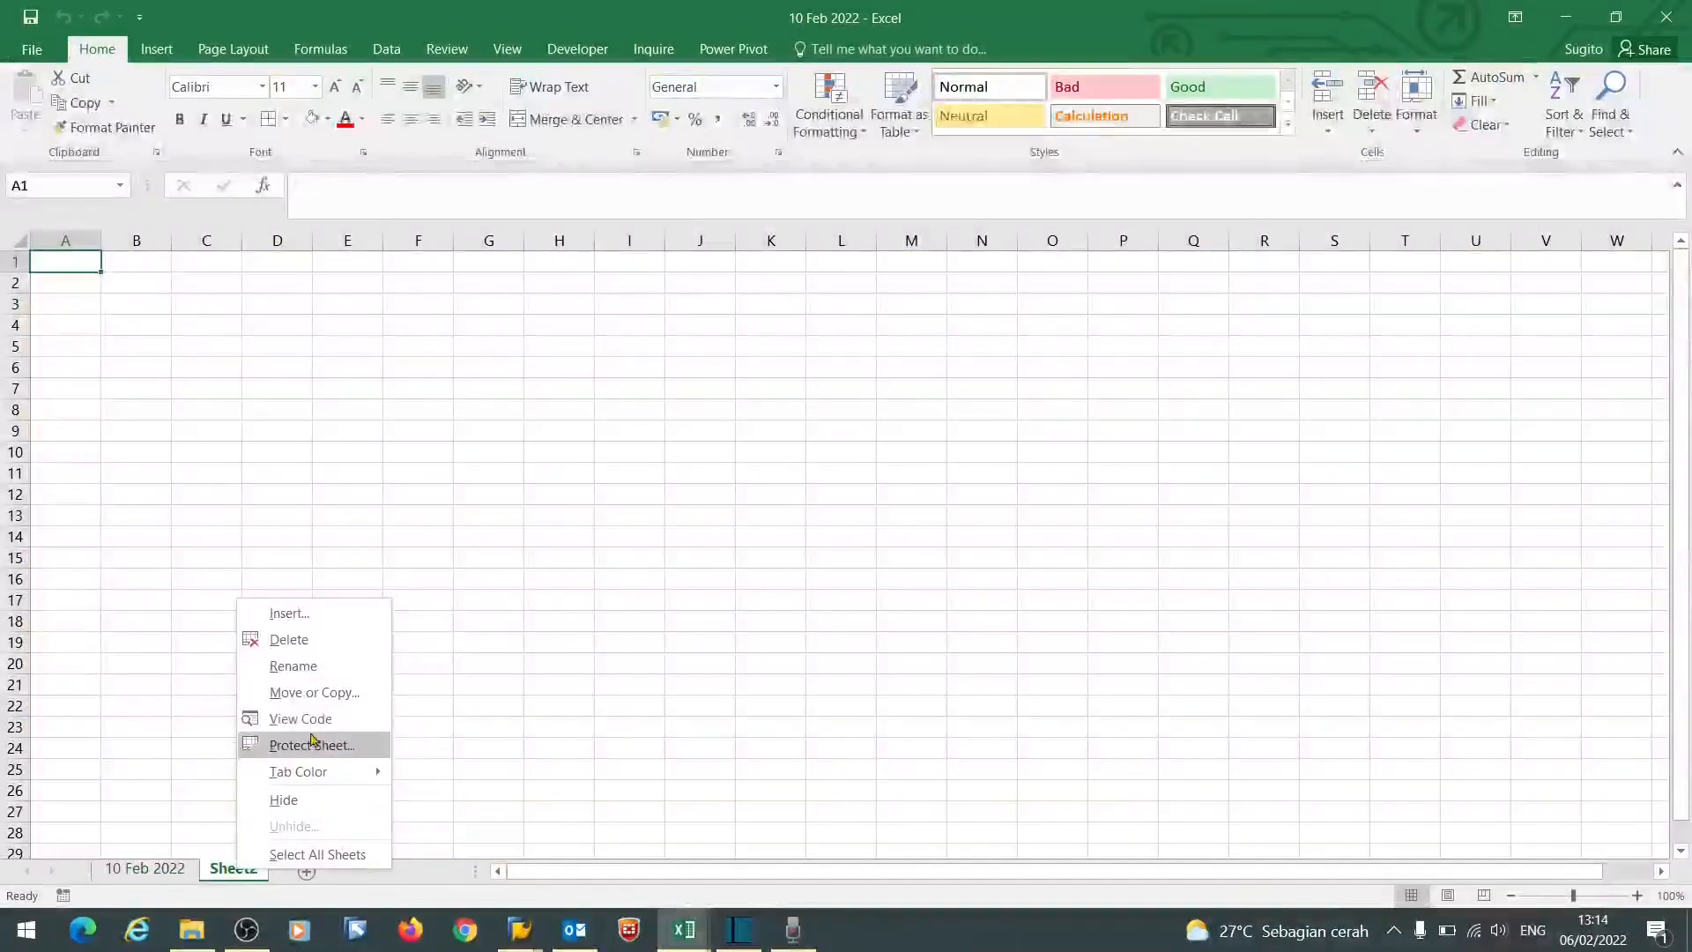
click(341, 668)
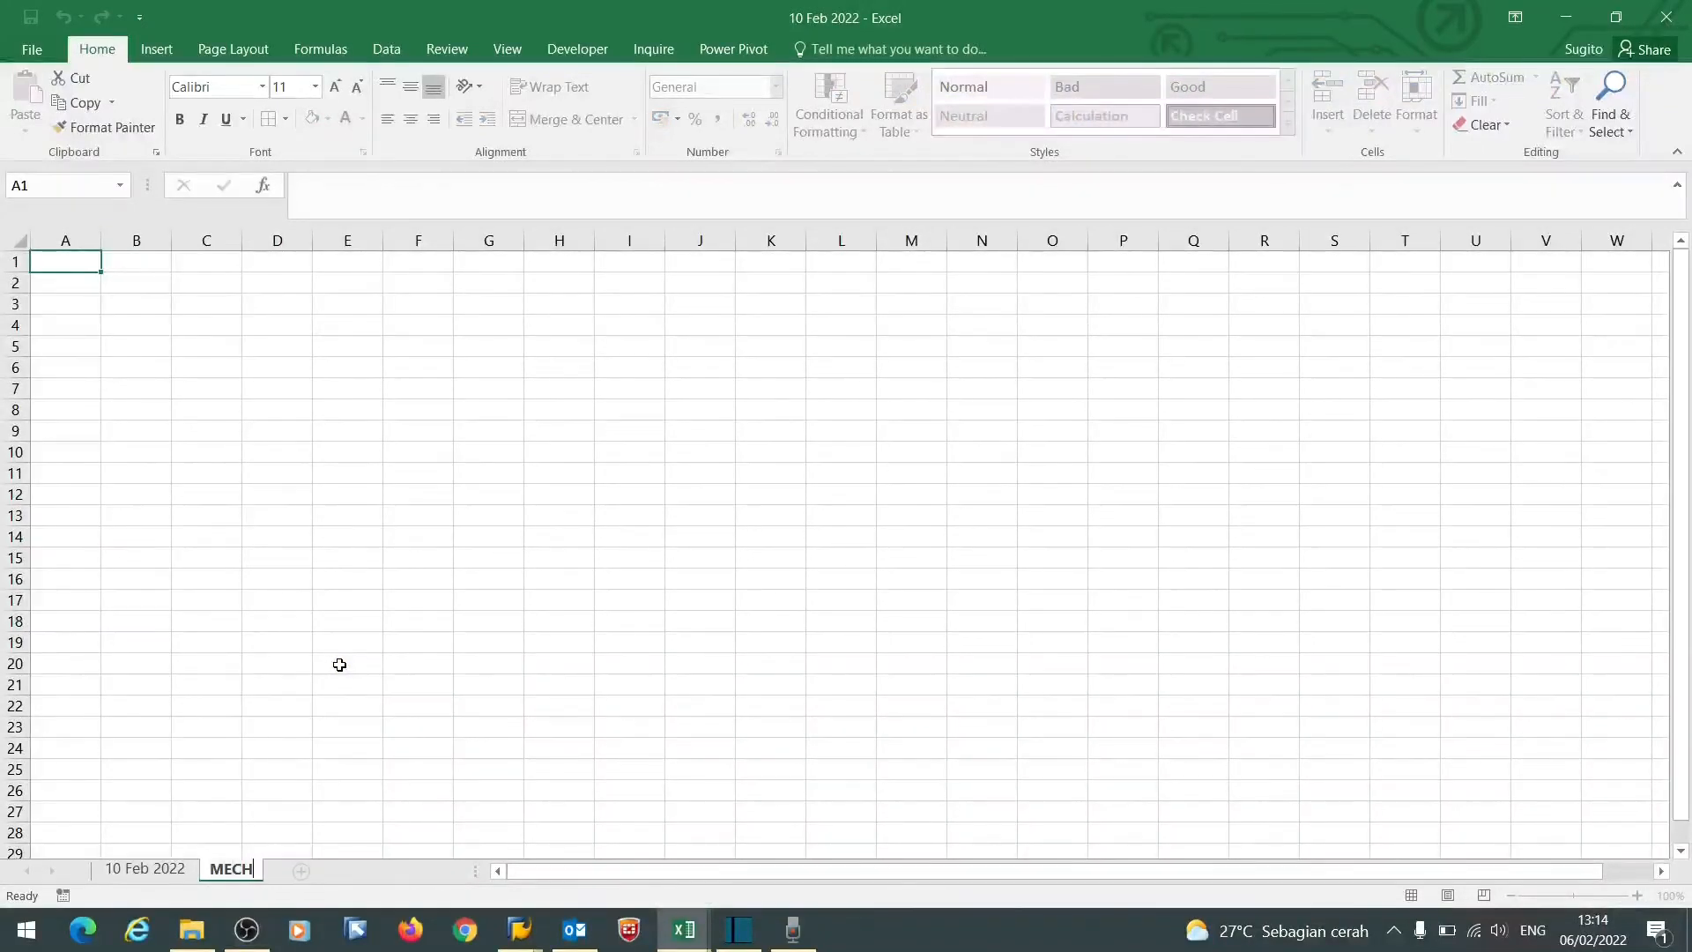
click(337, 666)
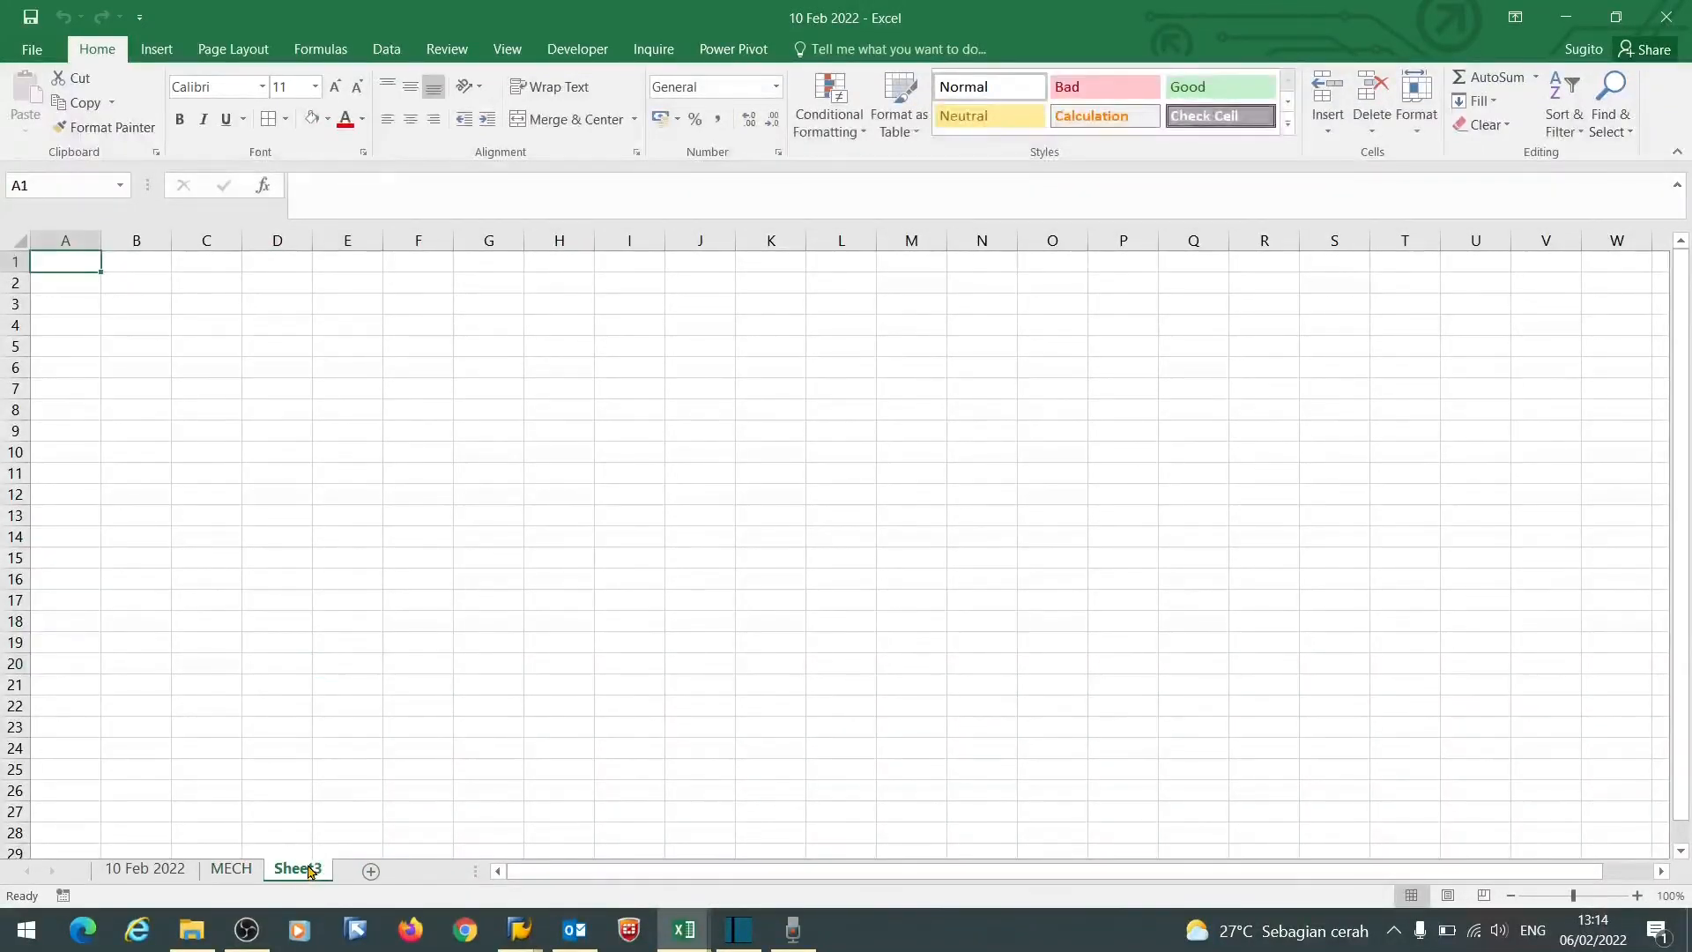
- Rename the new sheet after MECH as COMO
right_click(303, 868)
click(395, 661)
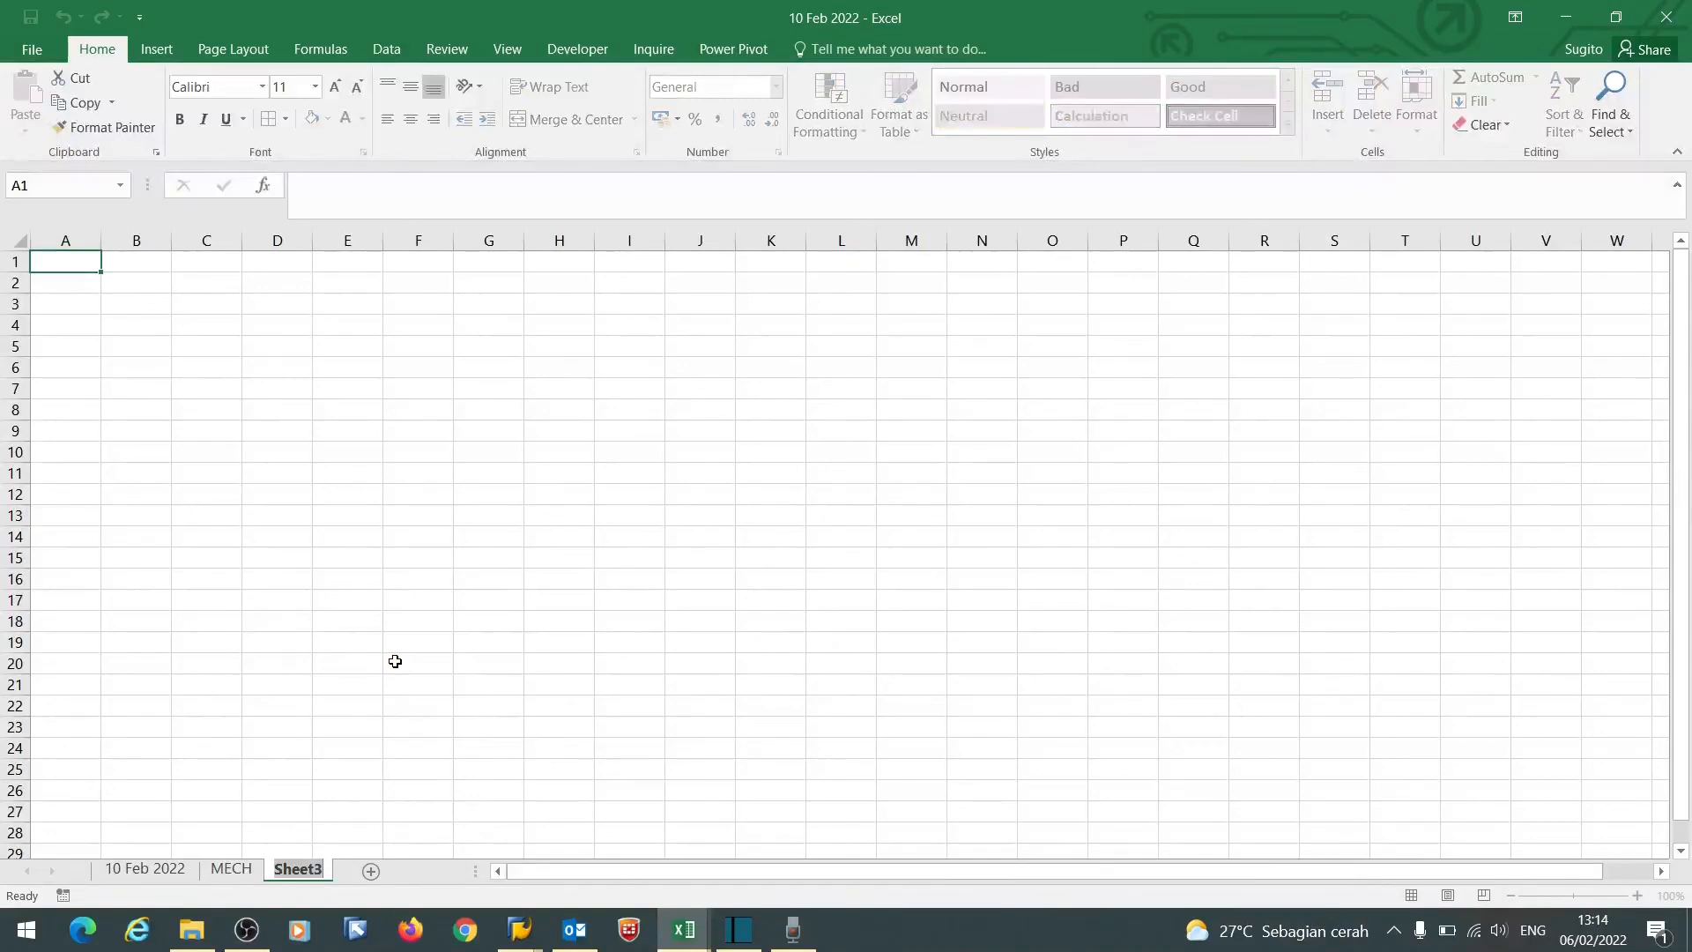
text(COMO)
click(395, 661)
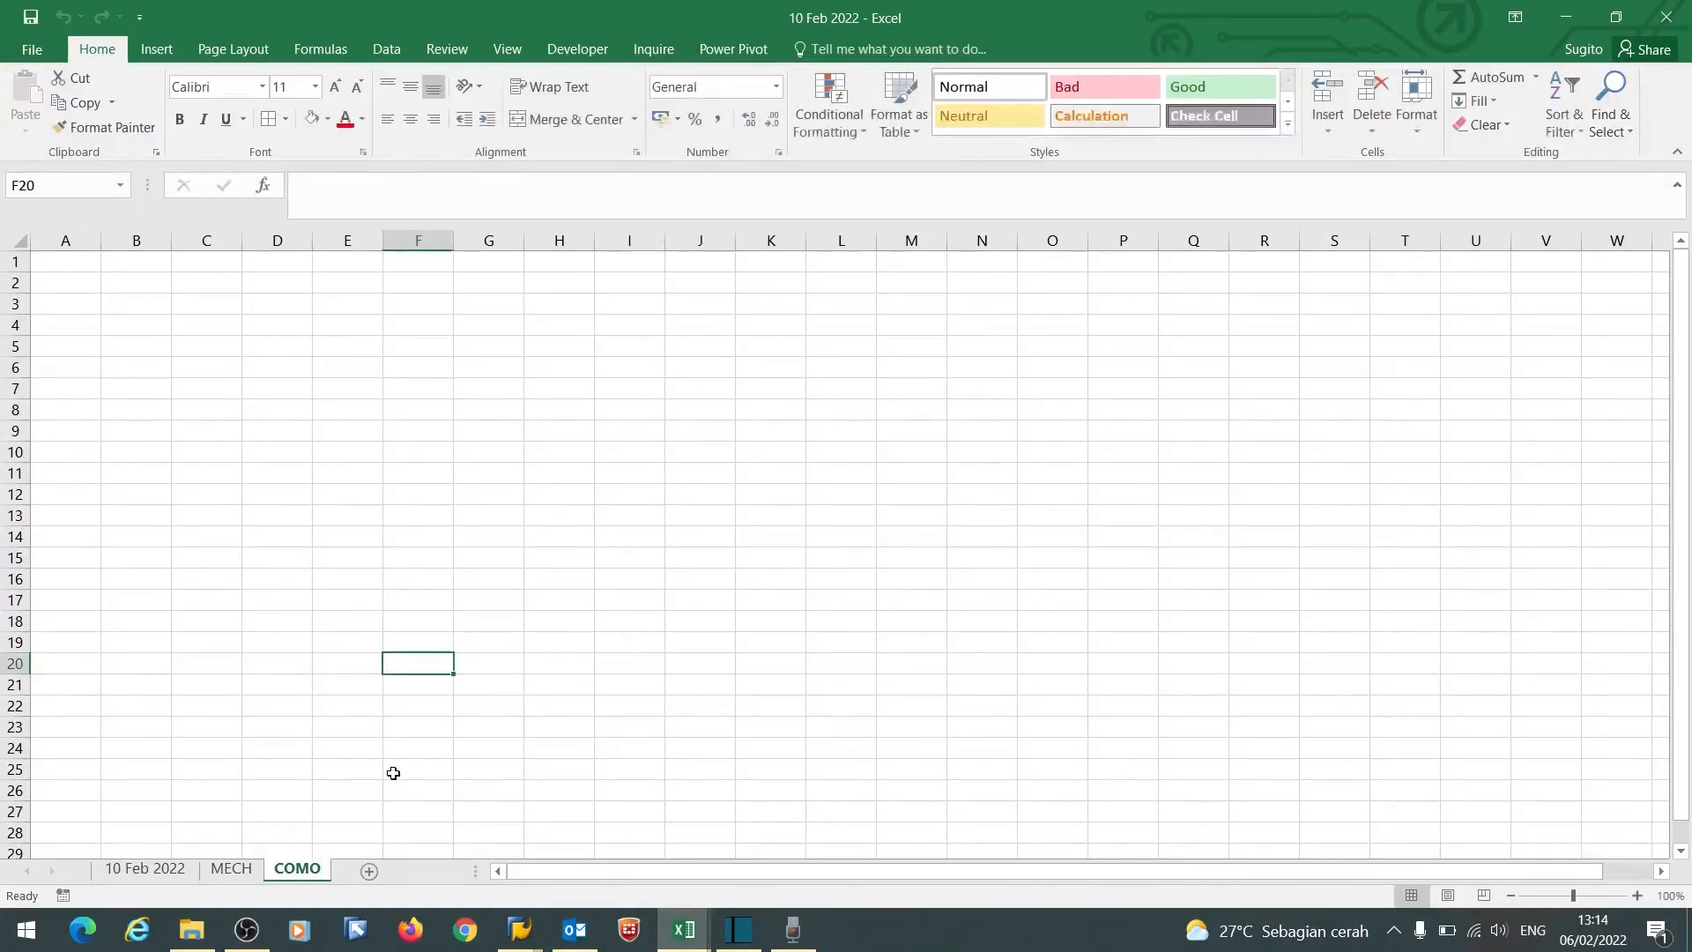
- Add a new sheet after COMO and name it ELEC
double_click(370, 879)
text(E)
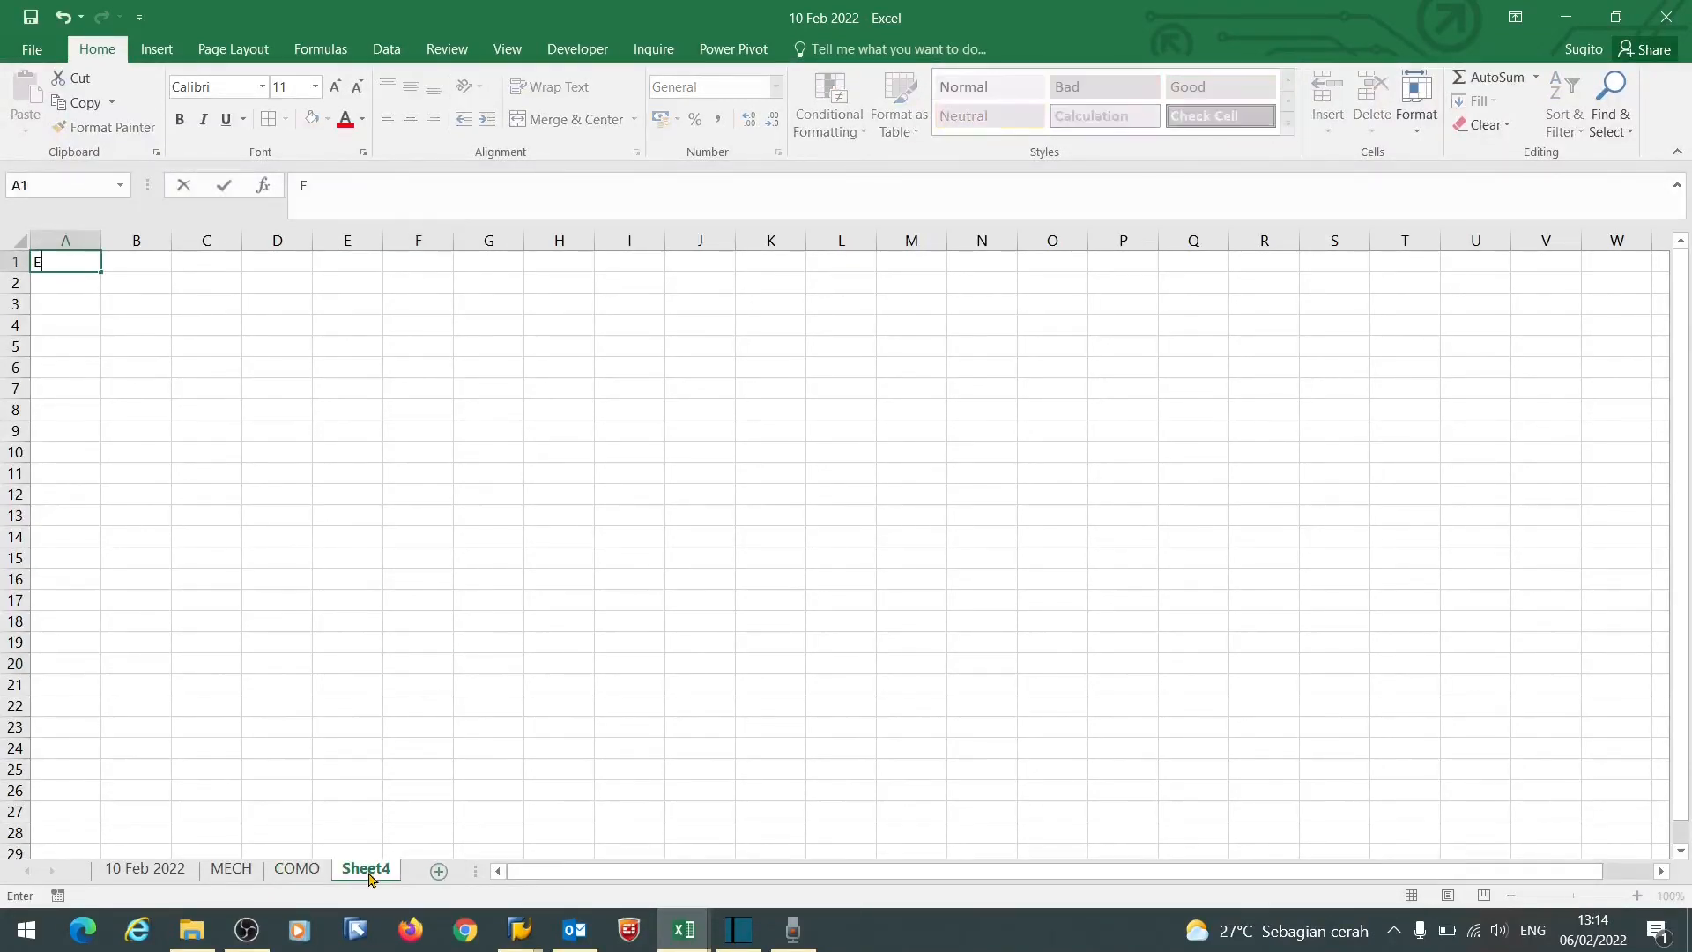
text(LEC)
right_click(364, 875)
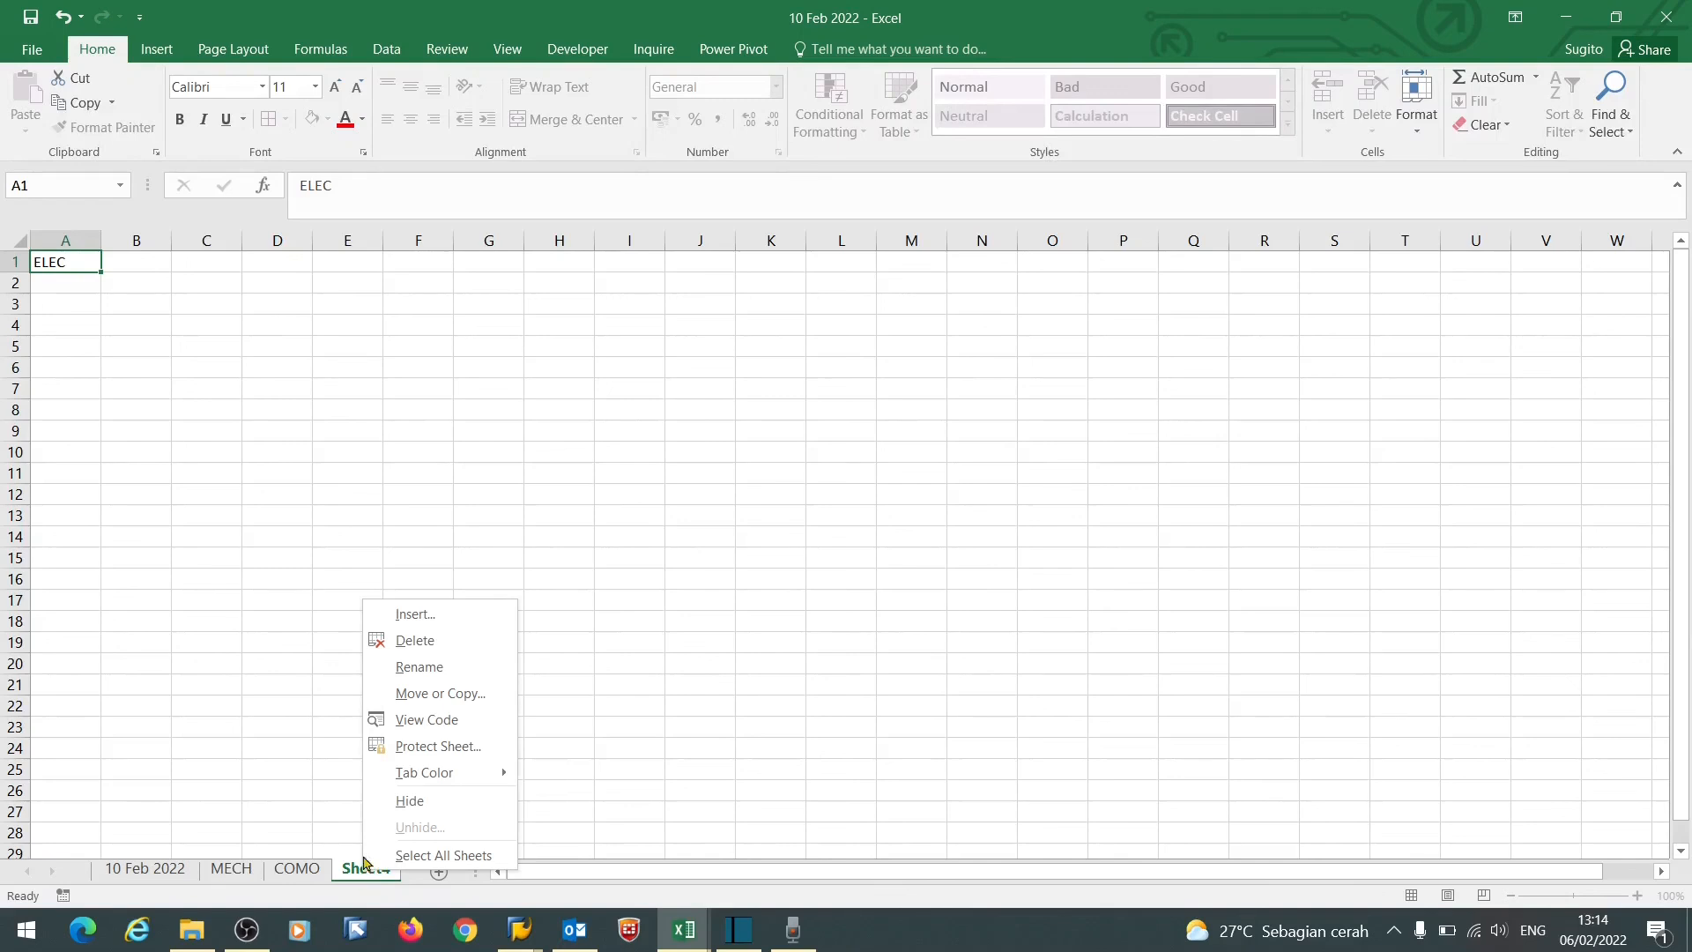
click(451, 668)
text(ELE)
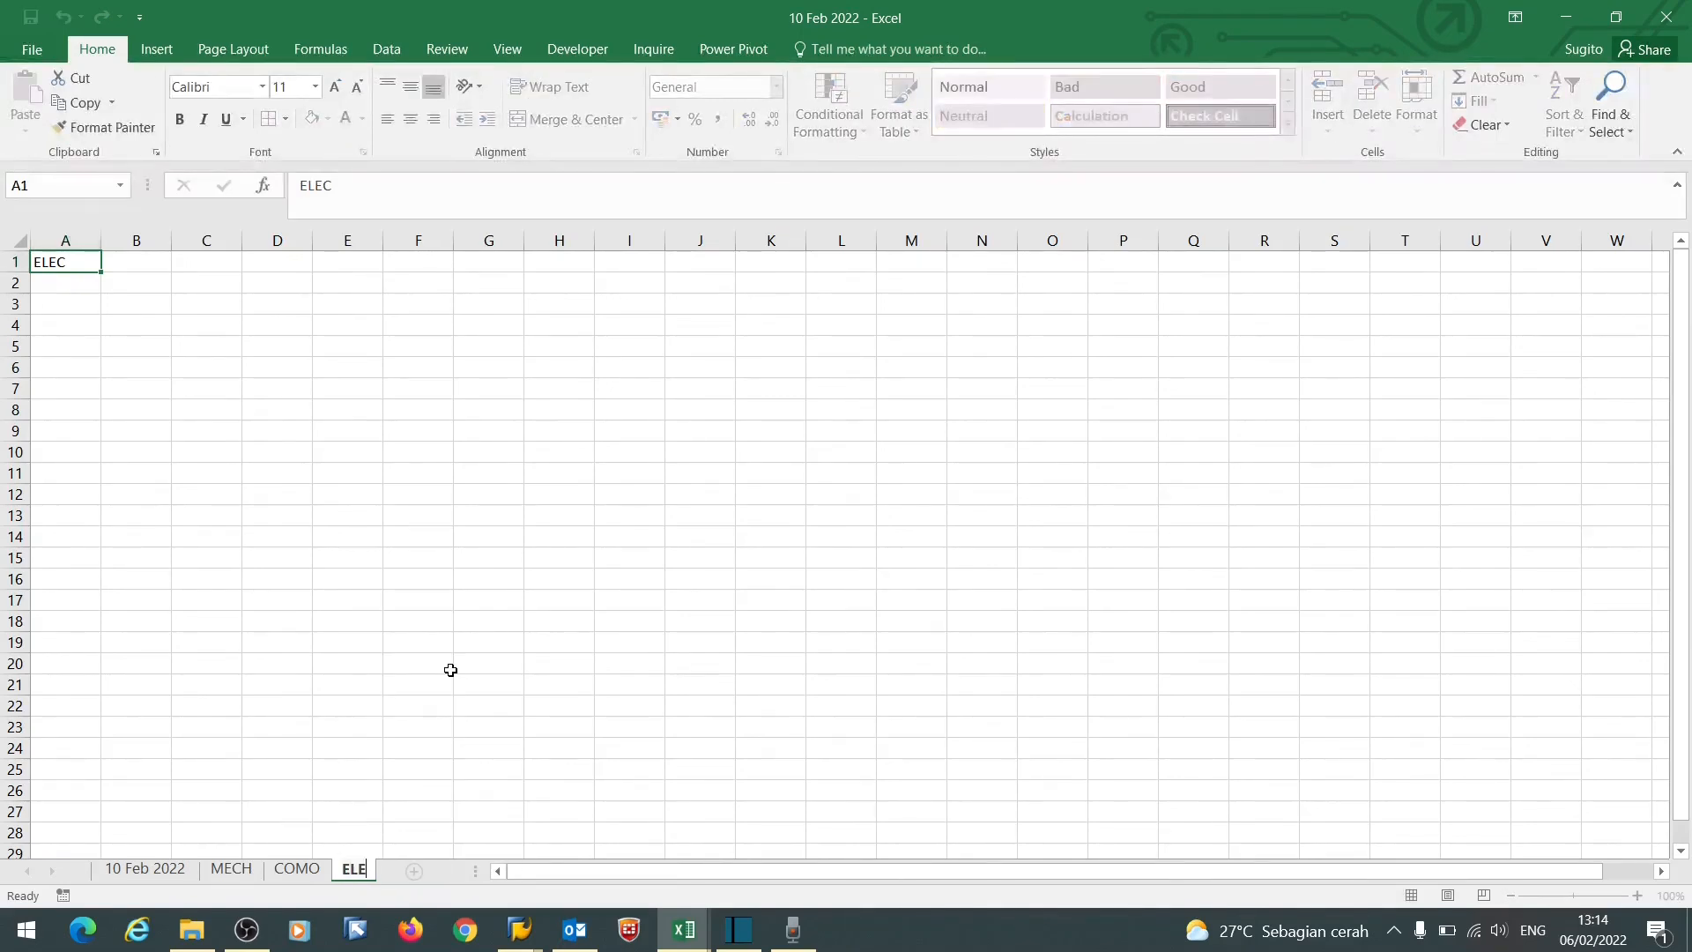
text(C)
click(488, 573)
- Add a new sheet after ELEC and name it INST
click(424, 871)
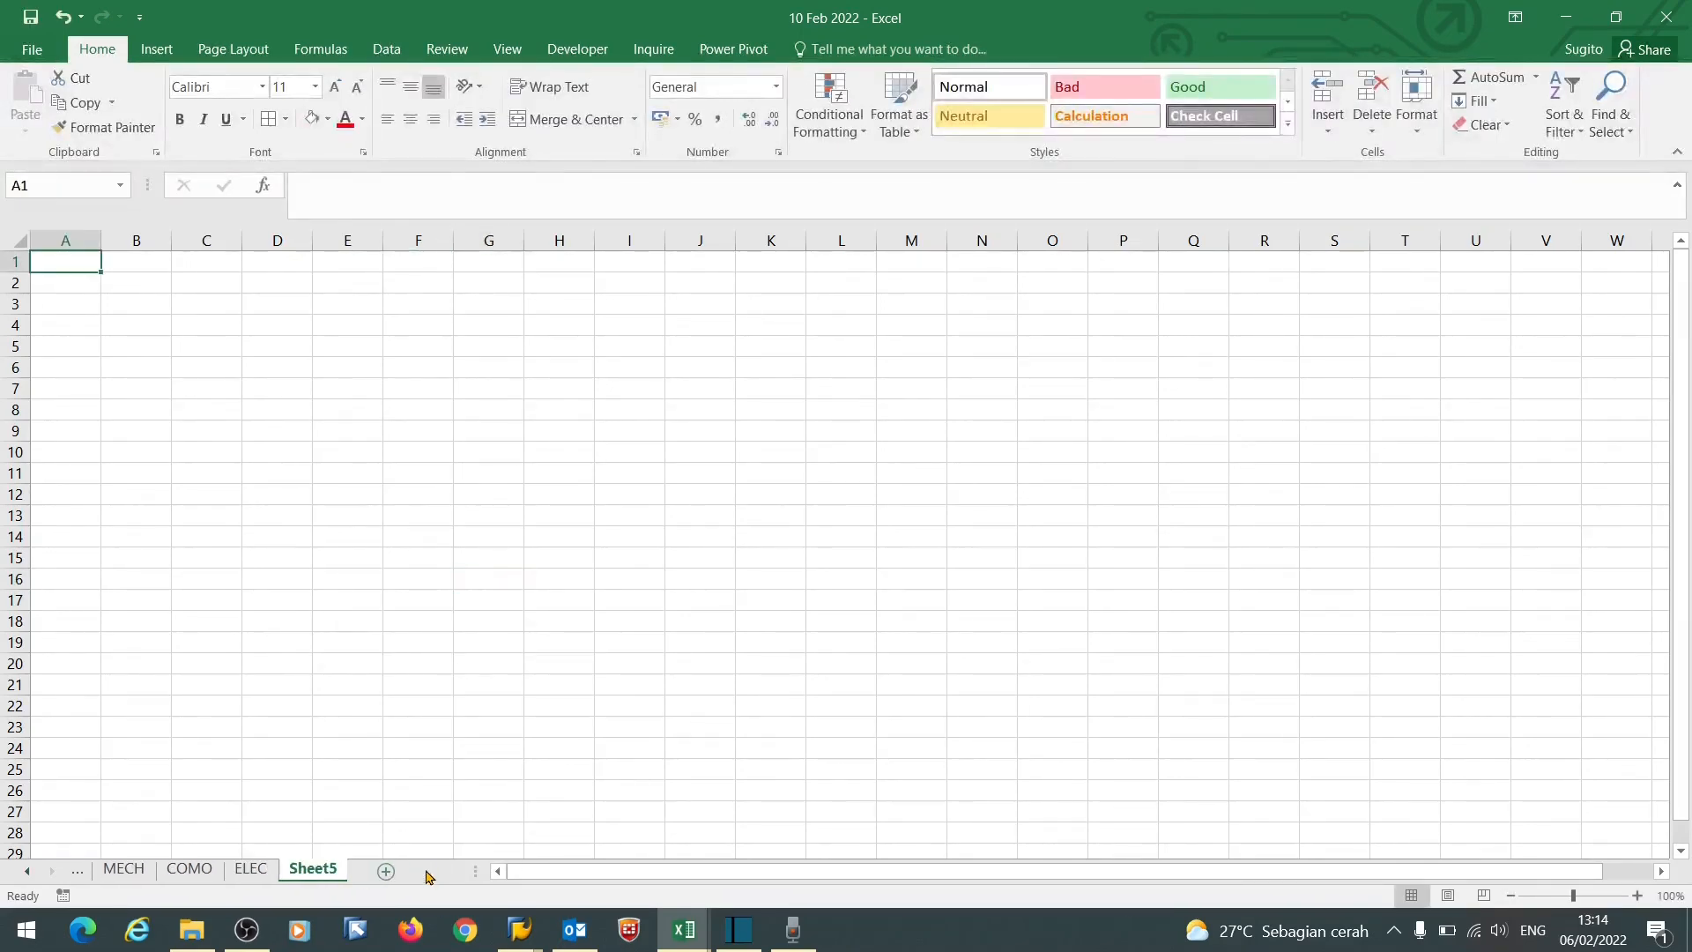
right_click(332, 879)
click(421, 665)
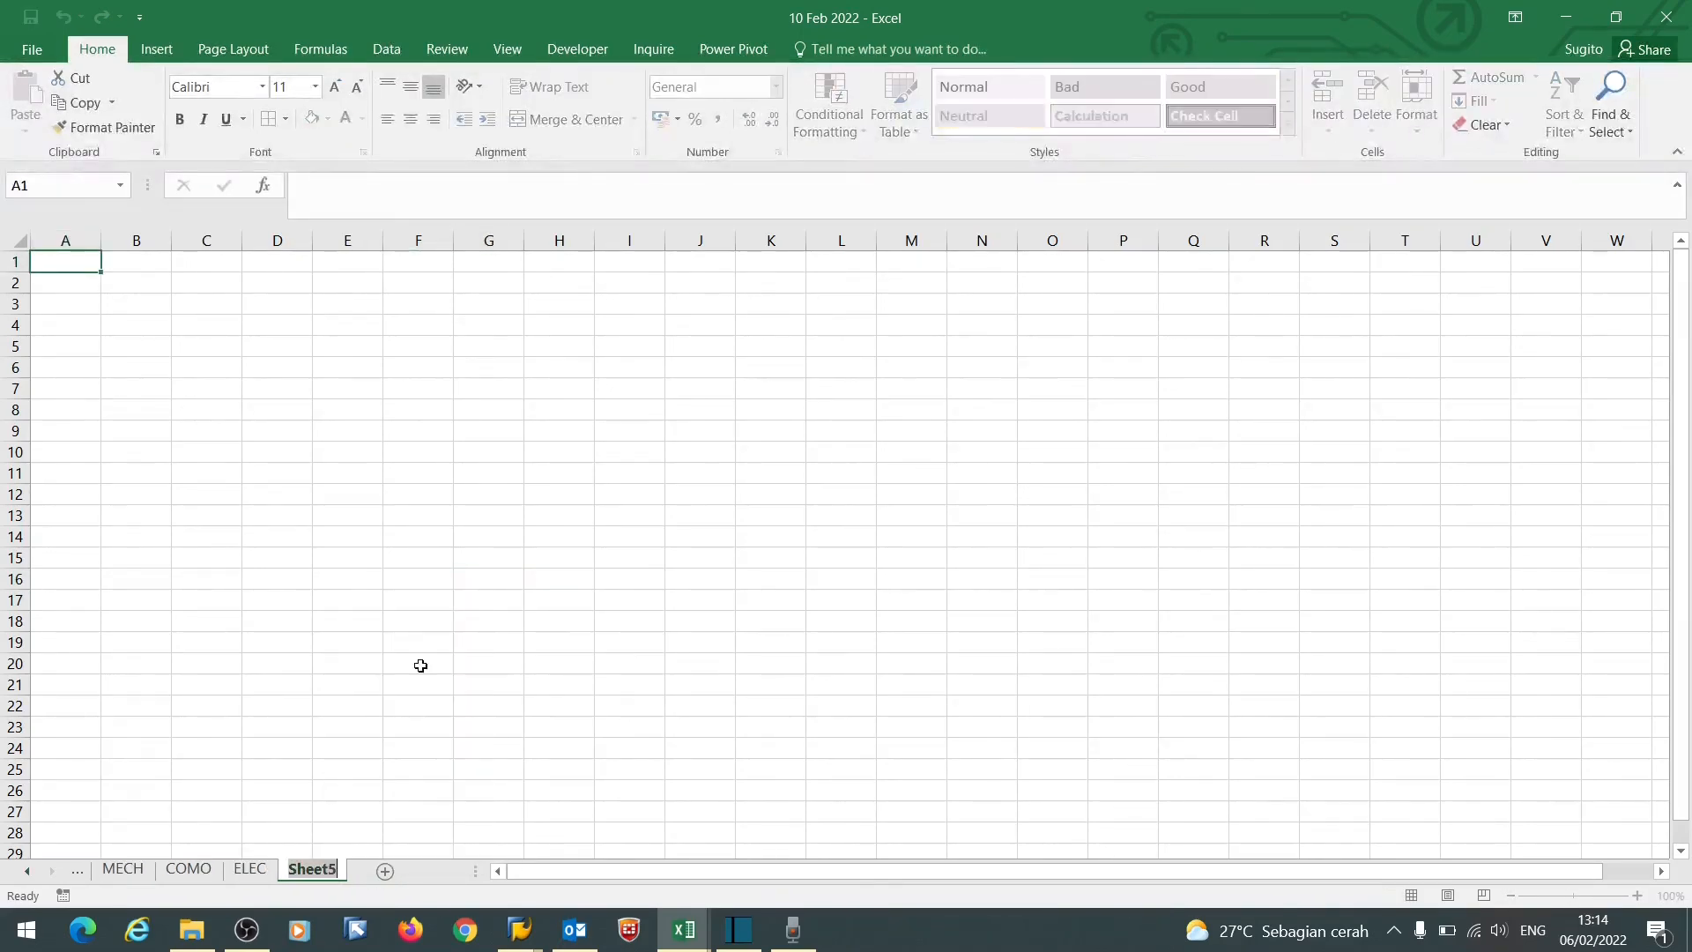
click(420, 666)
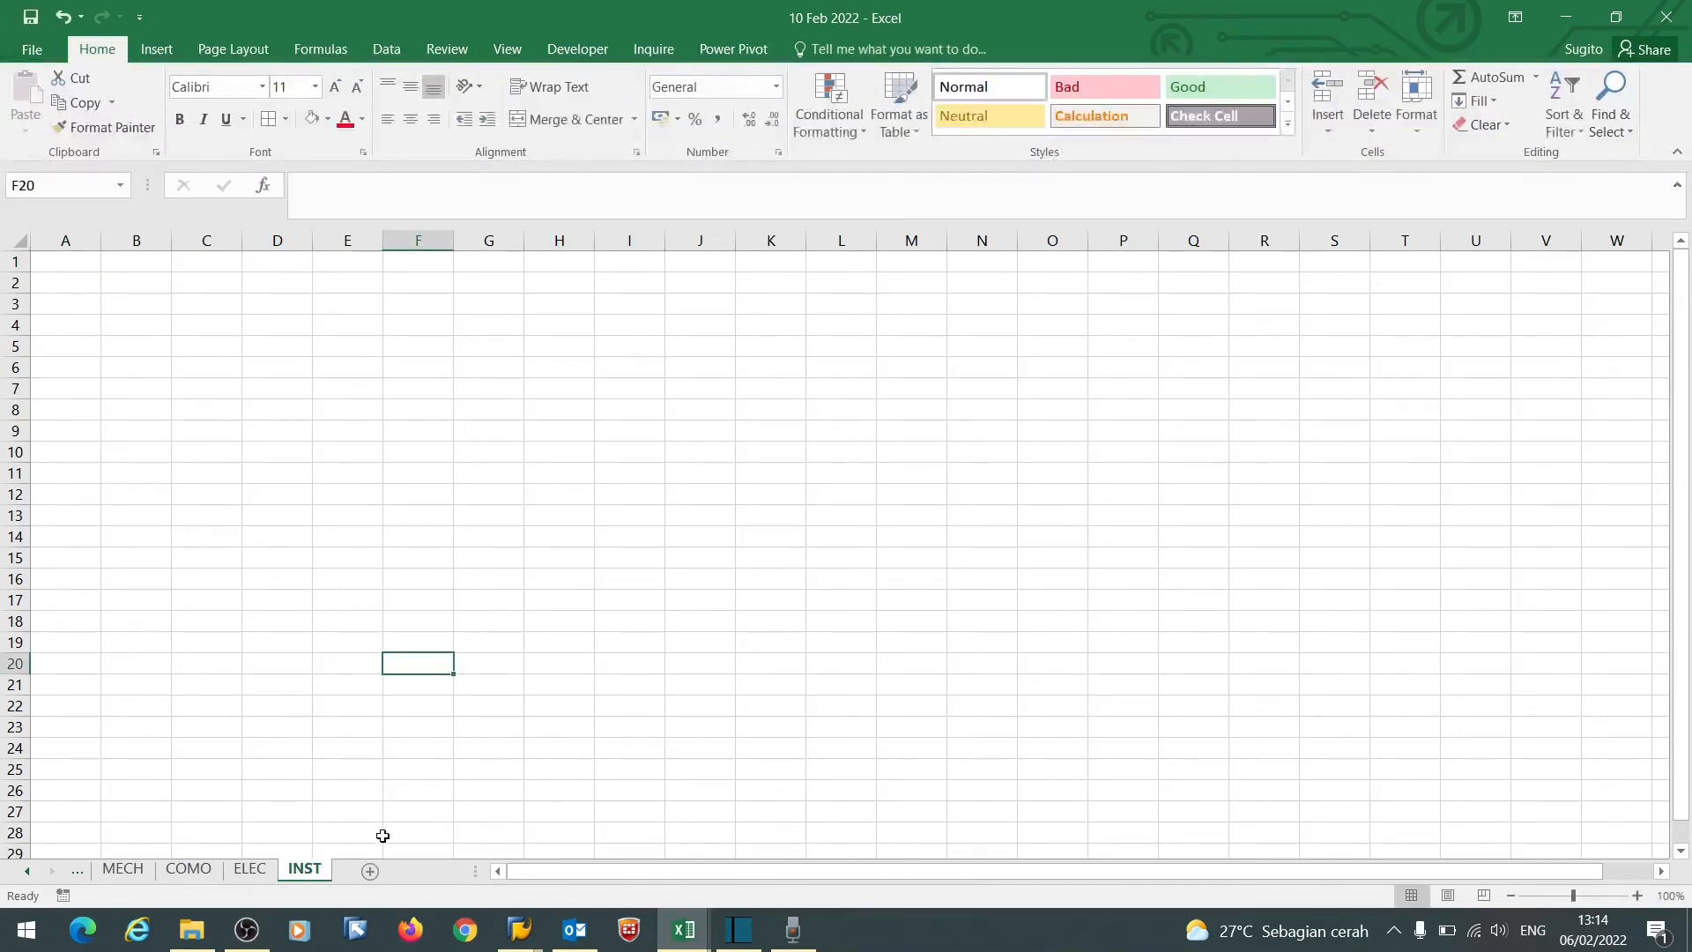
- Add a new sheet after INST and name it AUTH
click(370, 873)
right_click(370, 869)
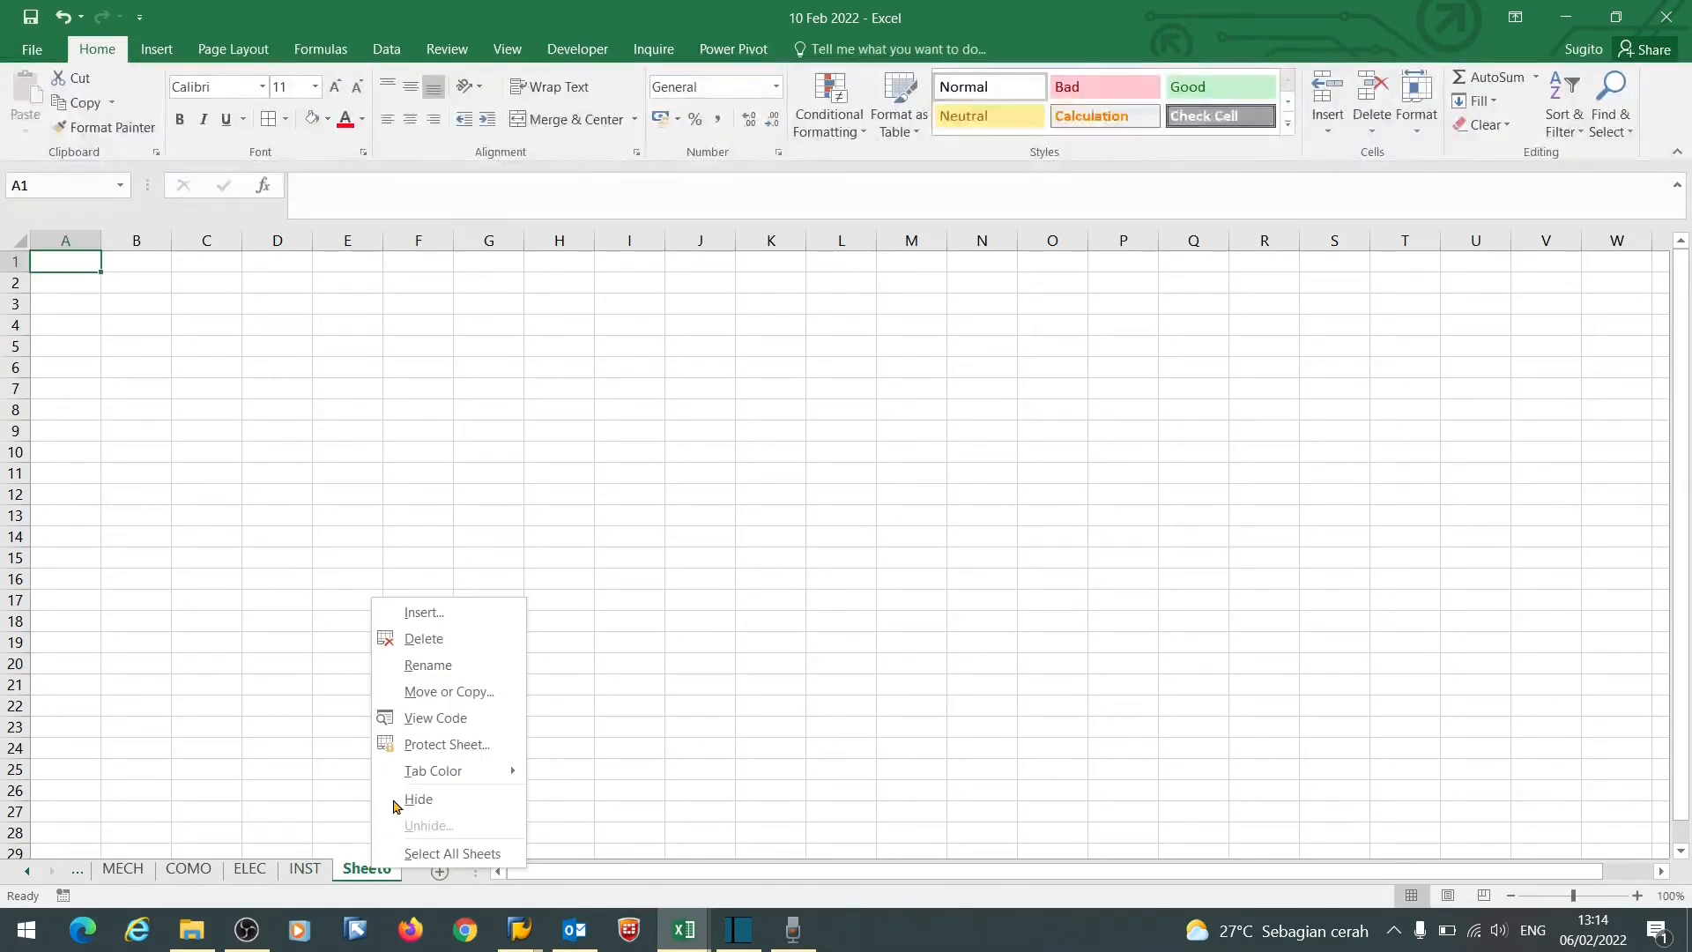
click(460, 667)
text(A)
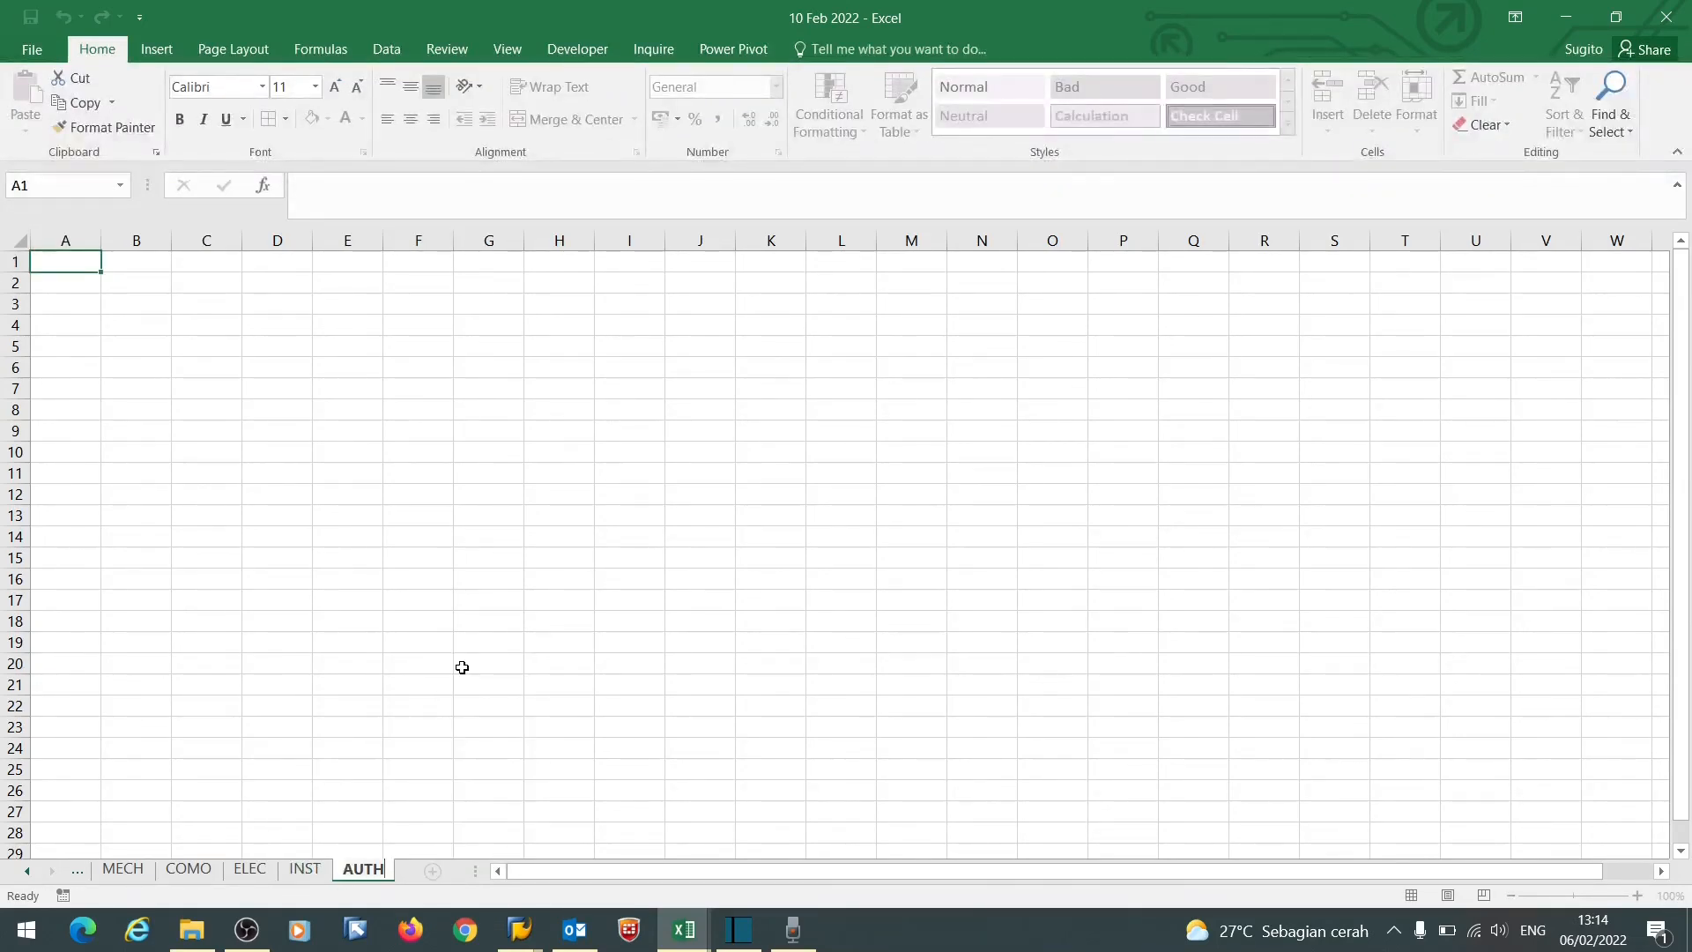
text(UTH)
click(461, 667)
- Add a new sheet after AUTH and name it ICT
click(432, 871)
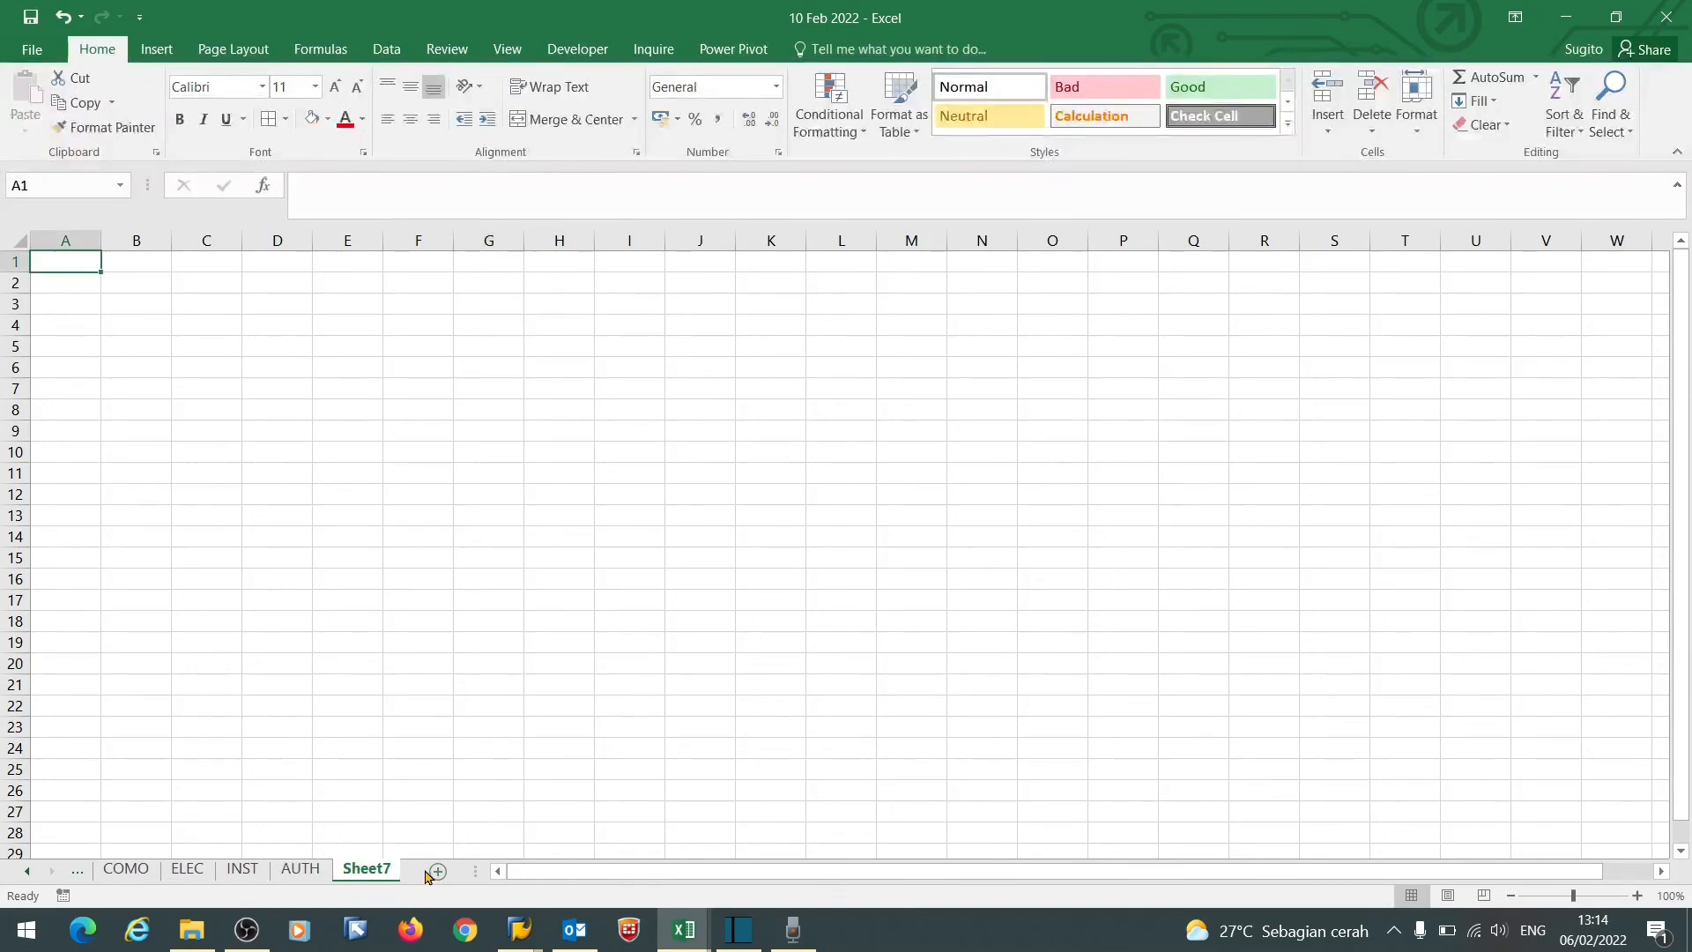
right_click(374, 871)
click(463, 660)
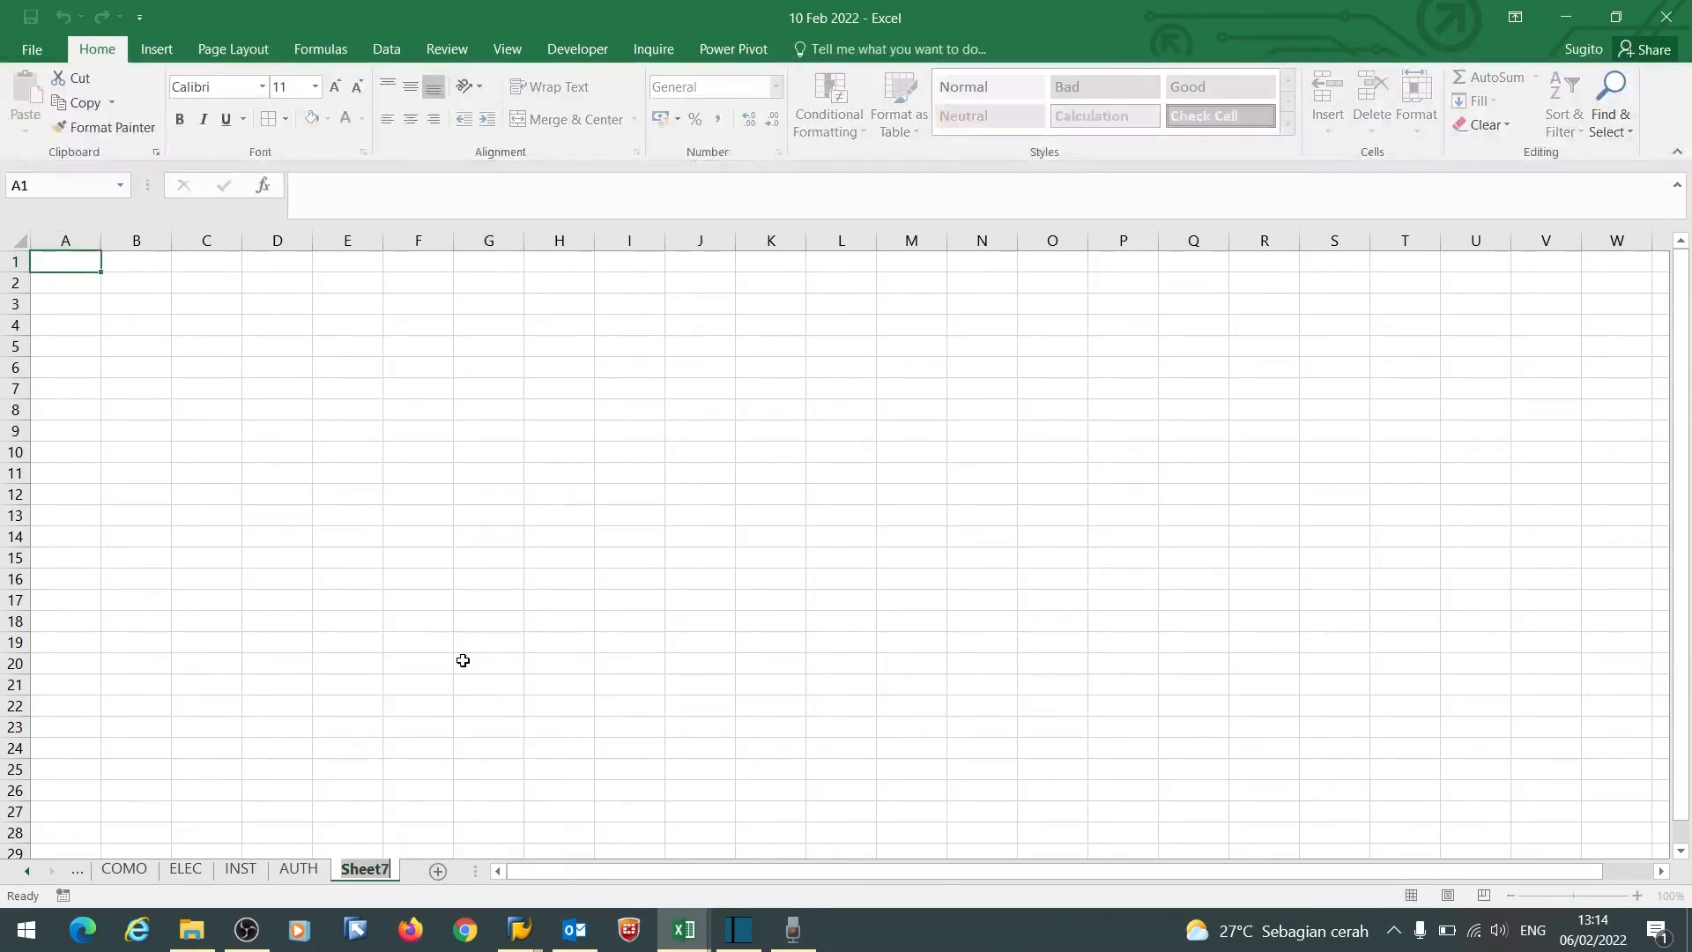
click(462, 660)
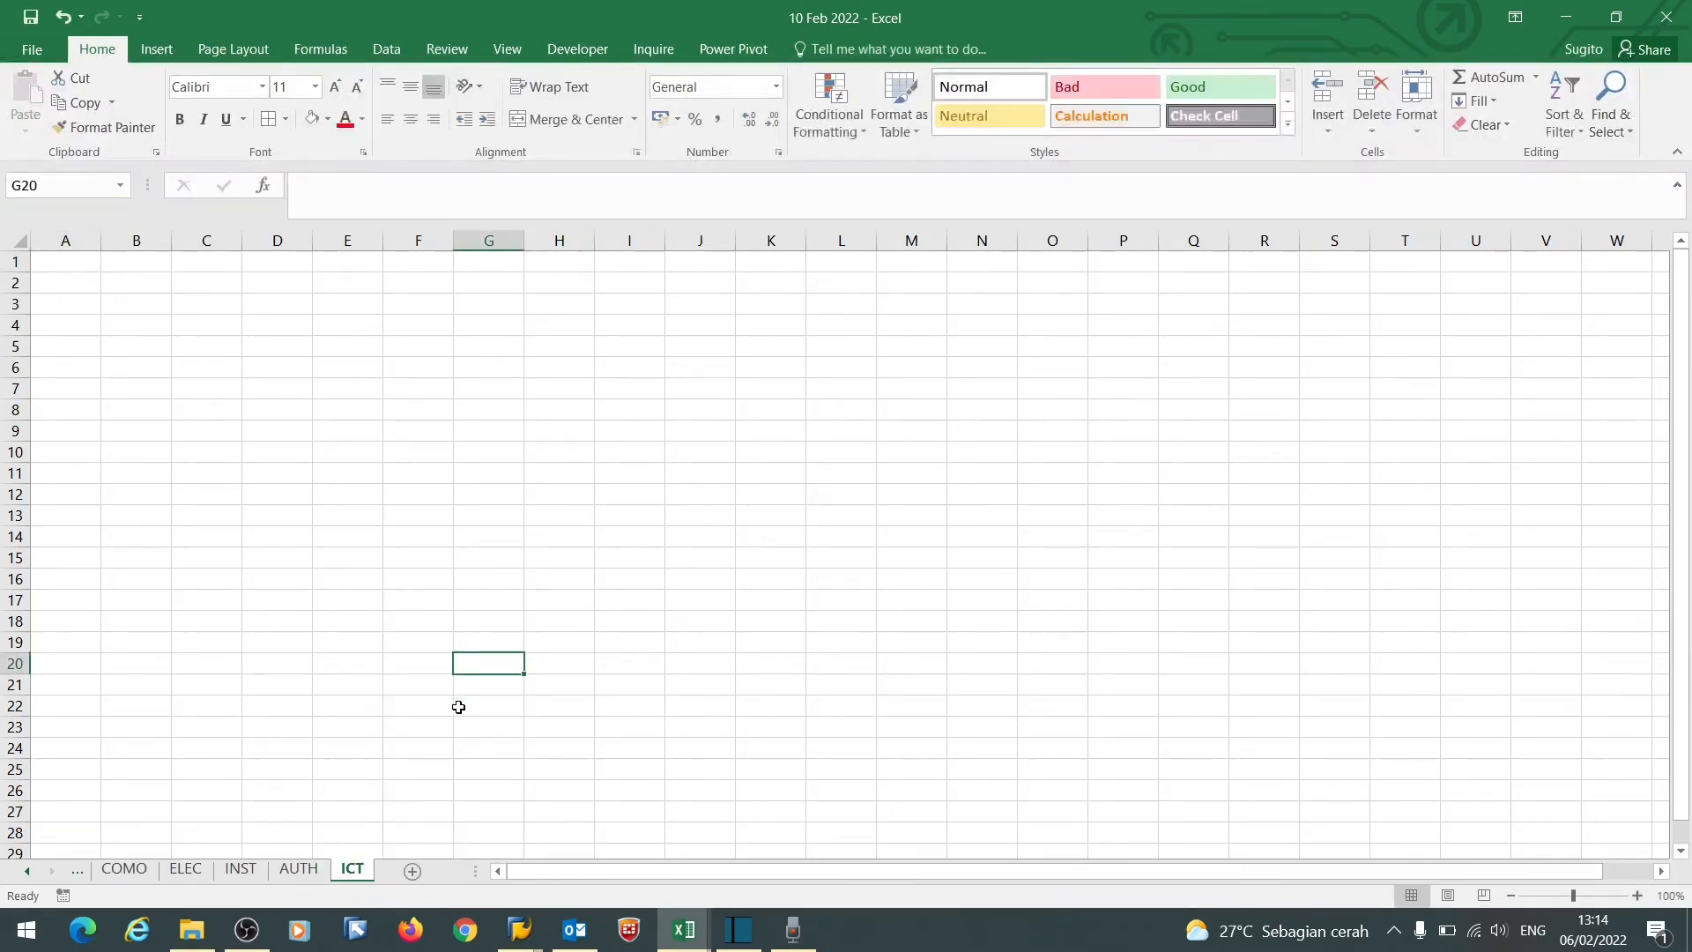
- Add a new sheet after ICT and name it MAR
click(412, 873)
right_click(347, 871)
click(434, 663)
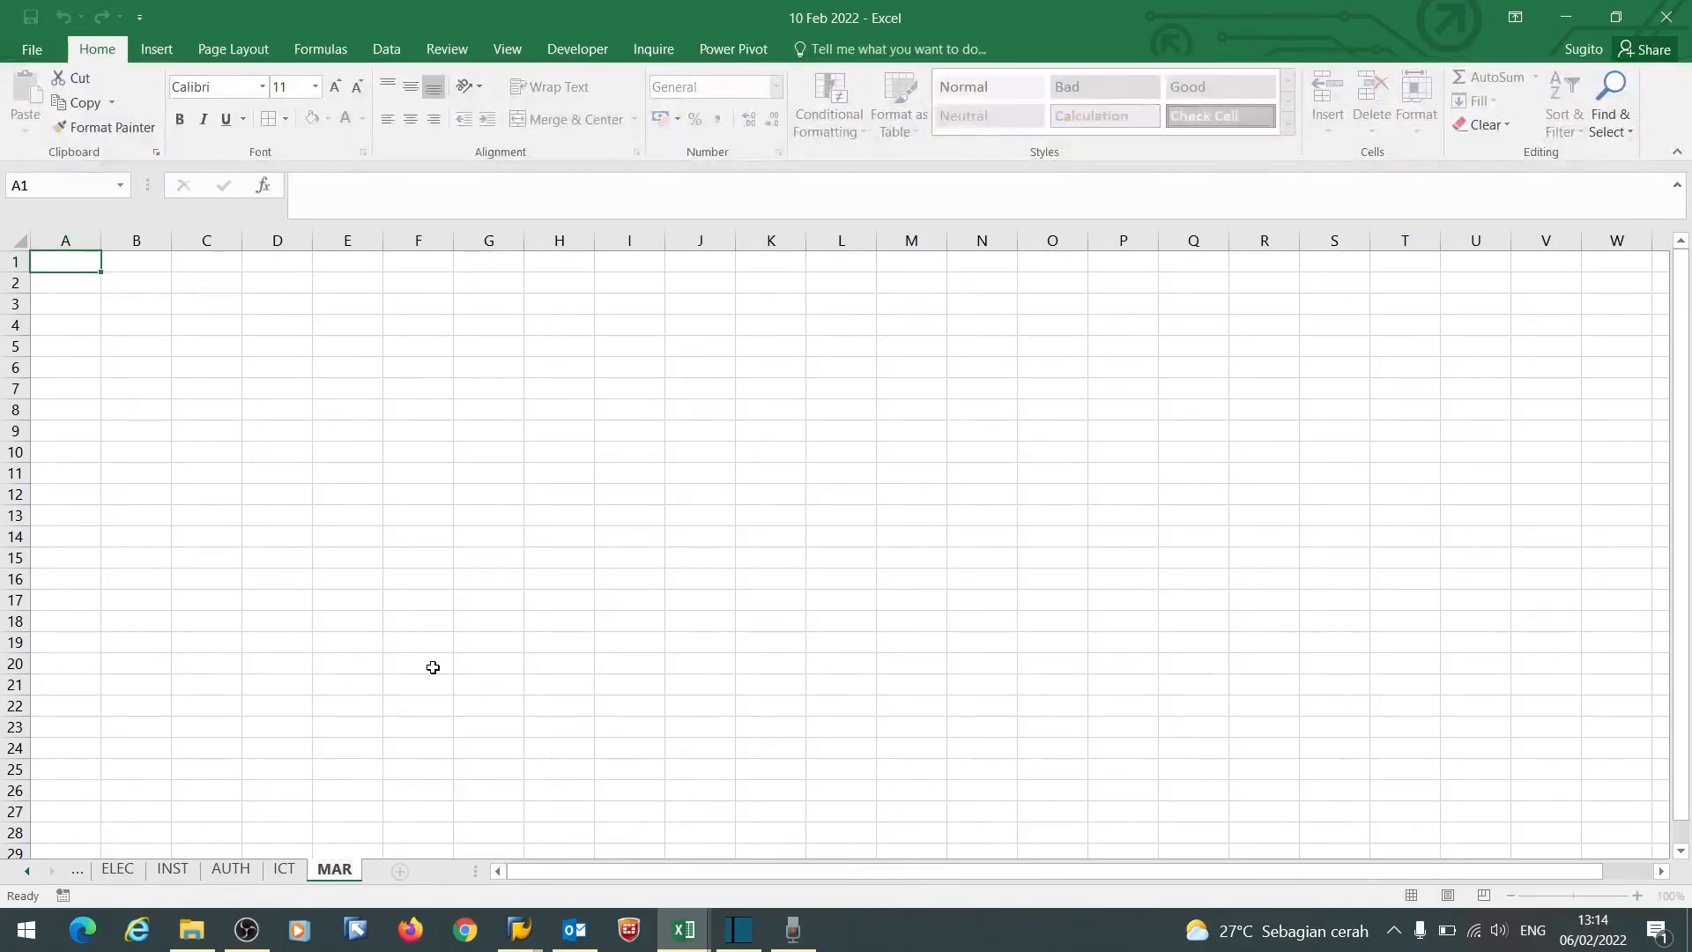
click(432, 668)
- Return to the start of the combined list on the 10 Feb 2022 sheet and widen the Mn.wk.ctr column
click(27, 877)
click(26, 877)
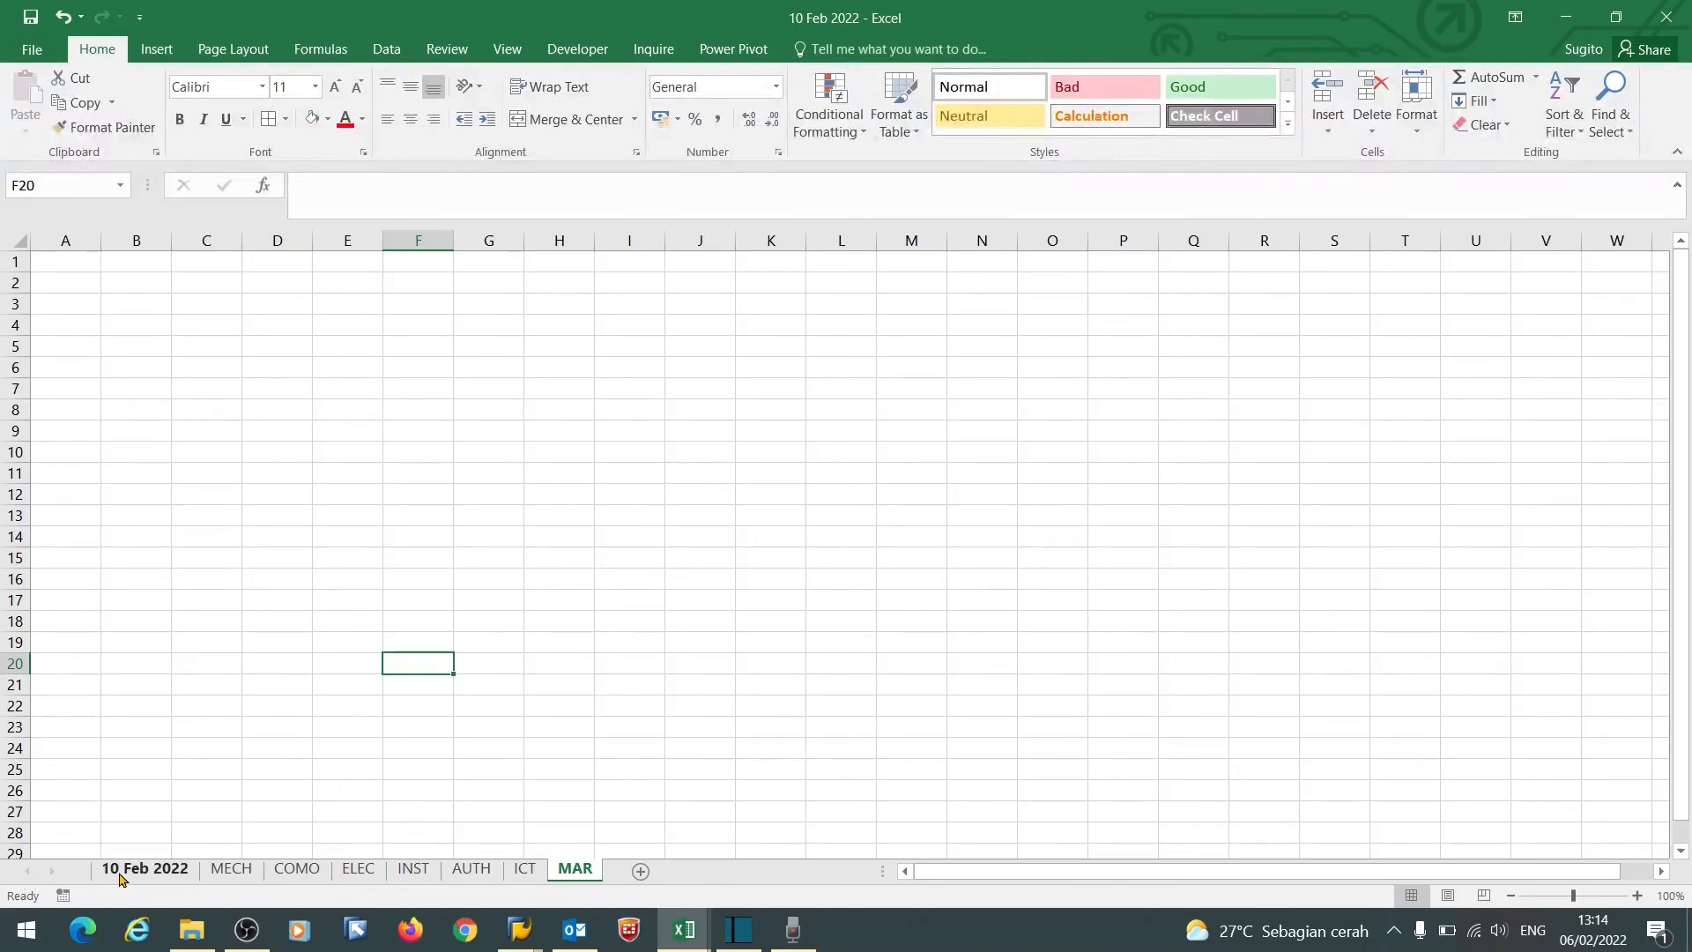
click(120, 874)
click(352, 749)
scroll(440, 583, up, 20)
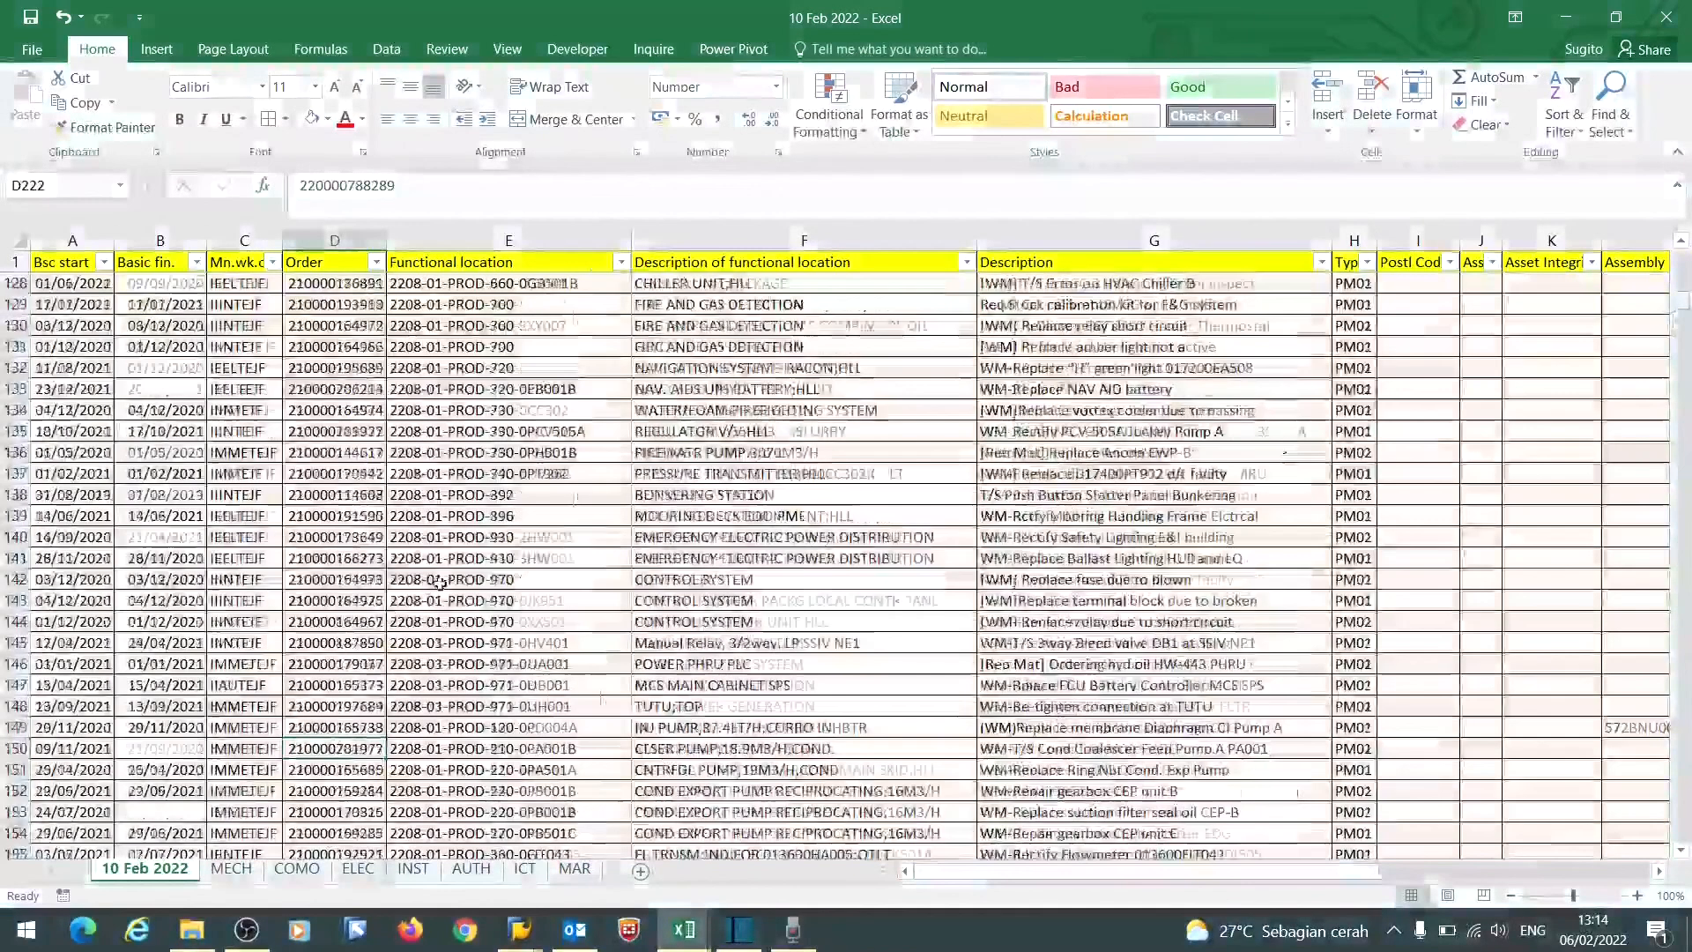
scroll(440, 584, up, 20)
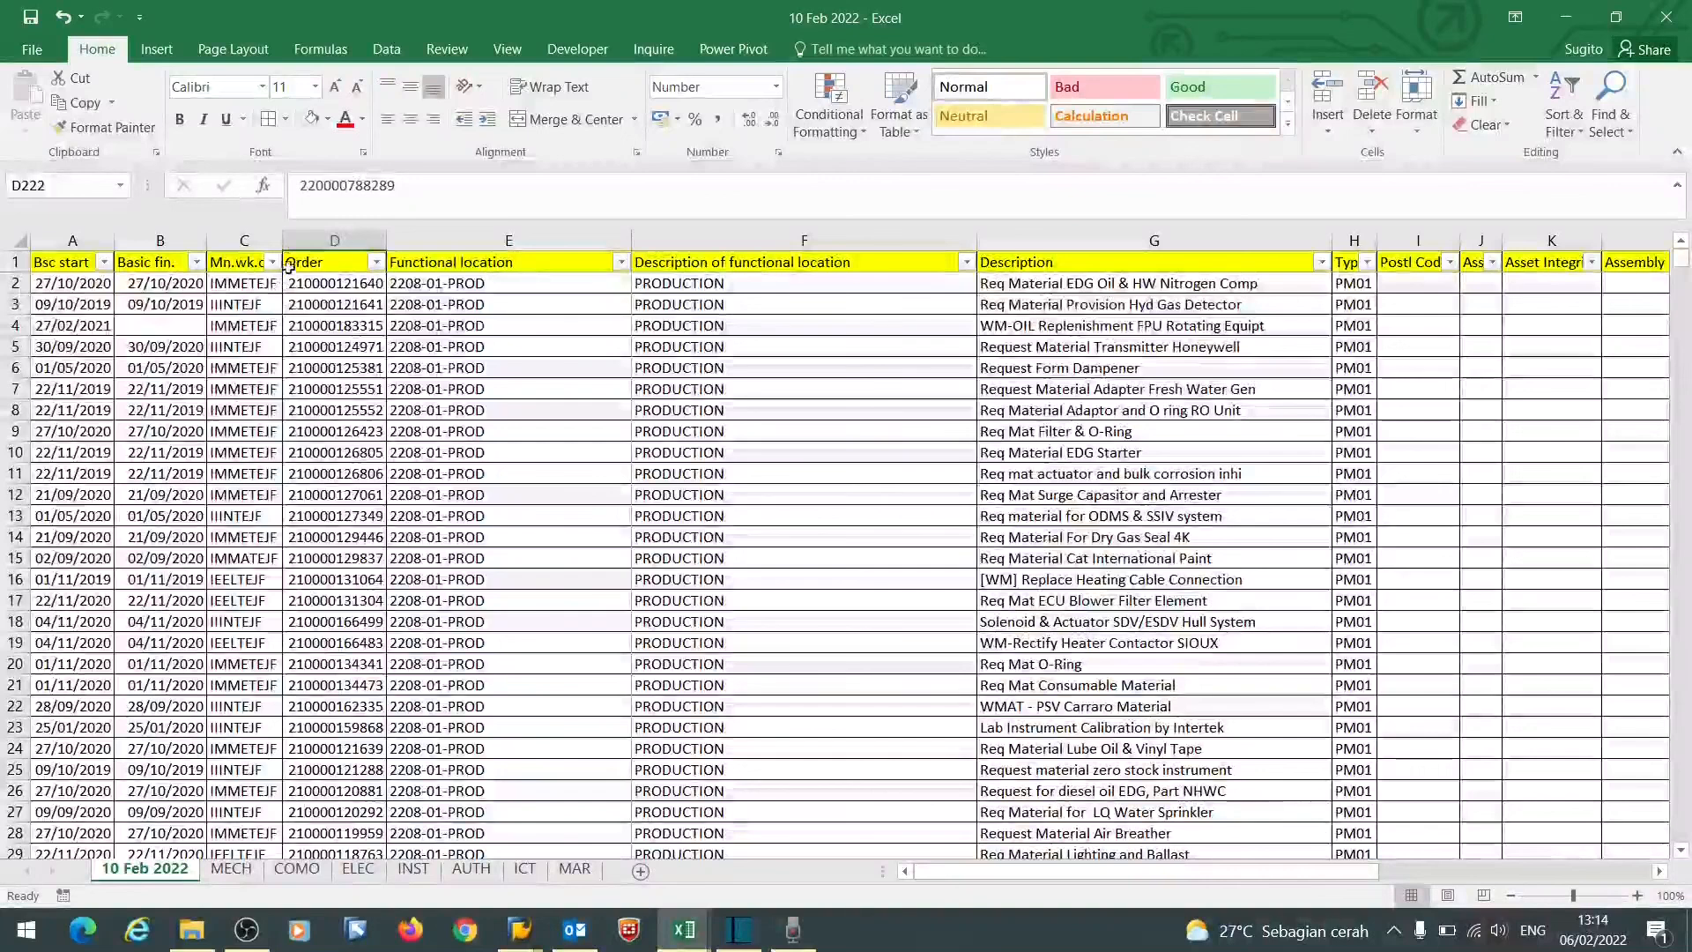
drag(283, 241, 353, 242)
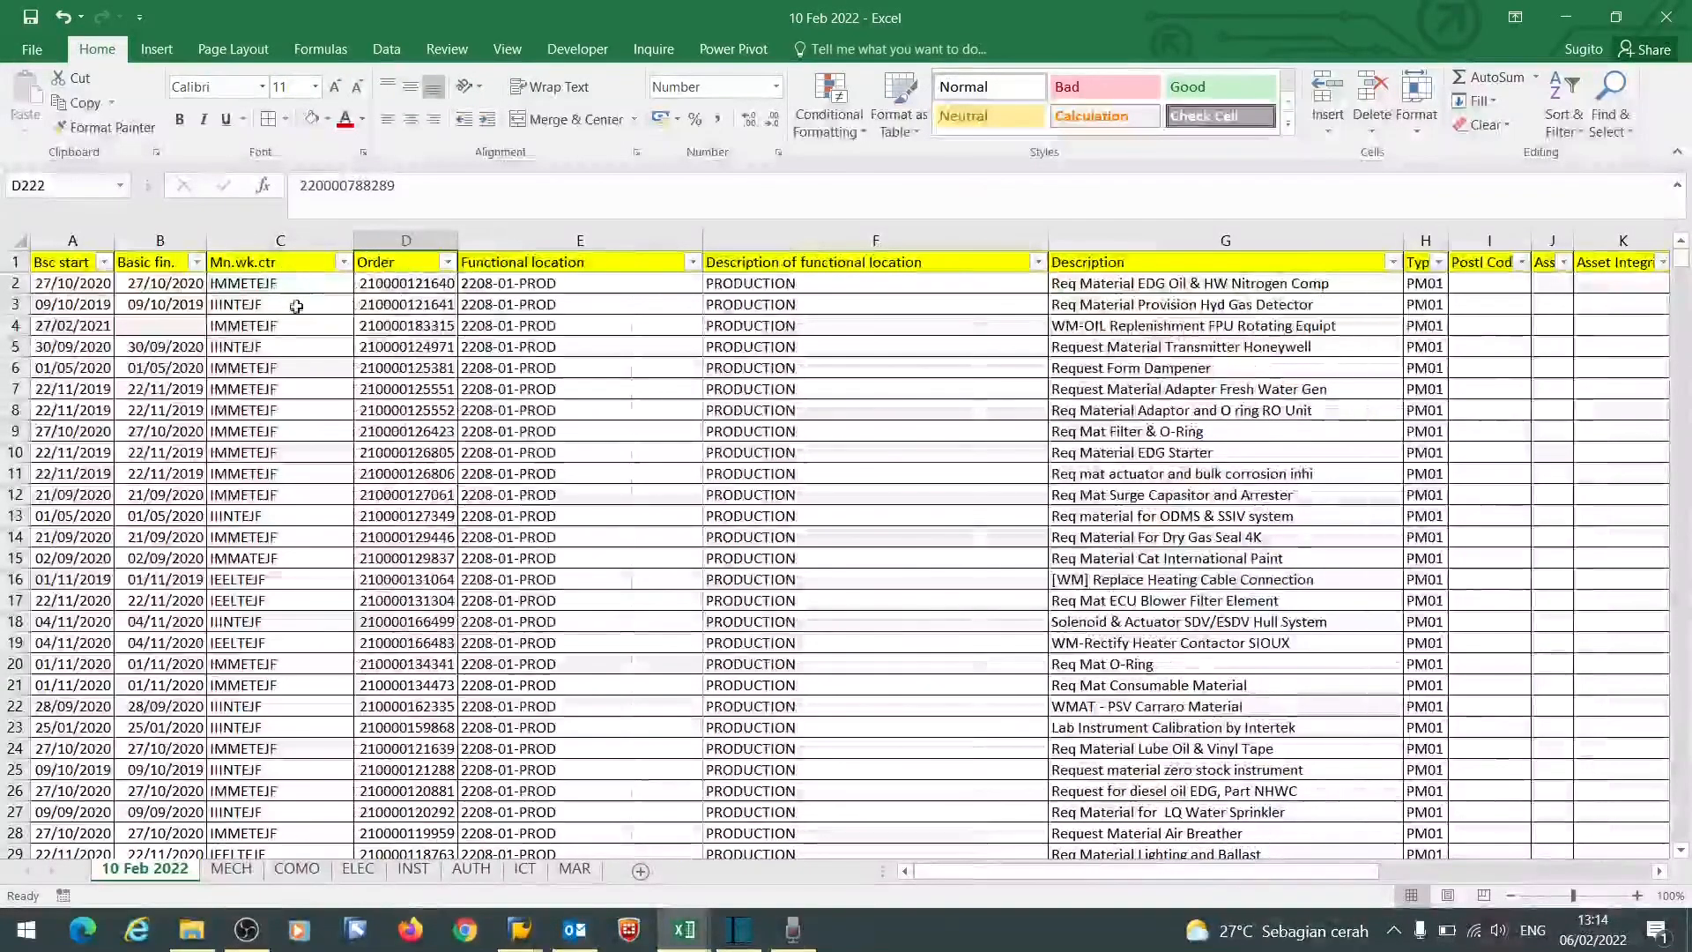
- Filter the Mn.wk.ctr column to show only the IMMETEJF work centre
click(343, 261)
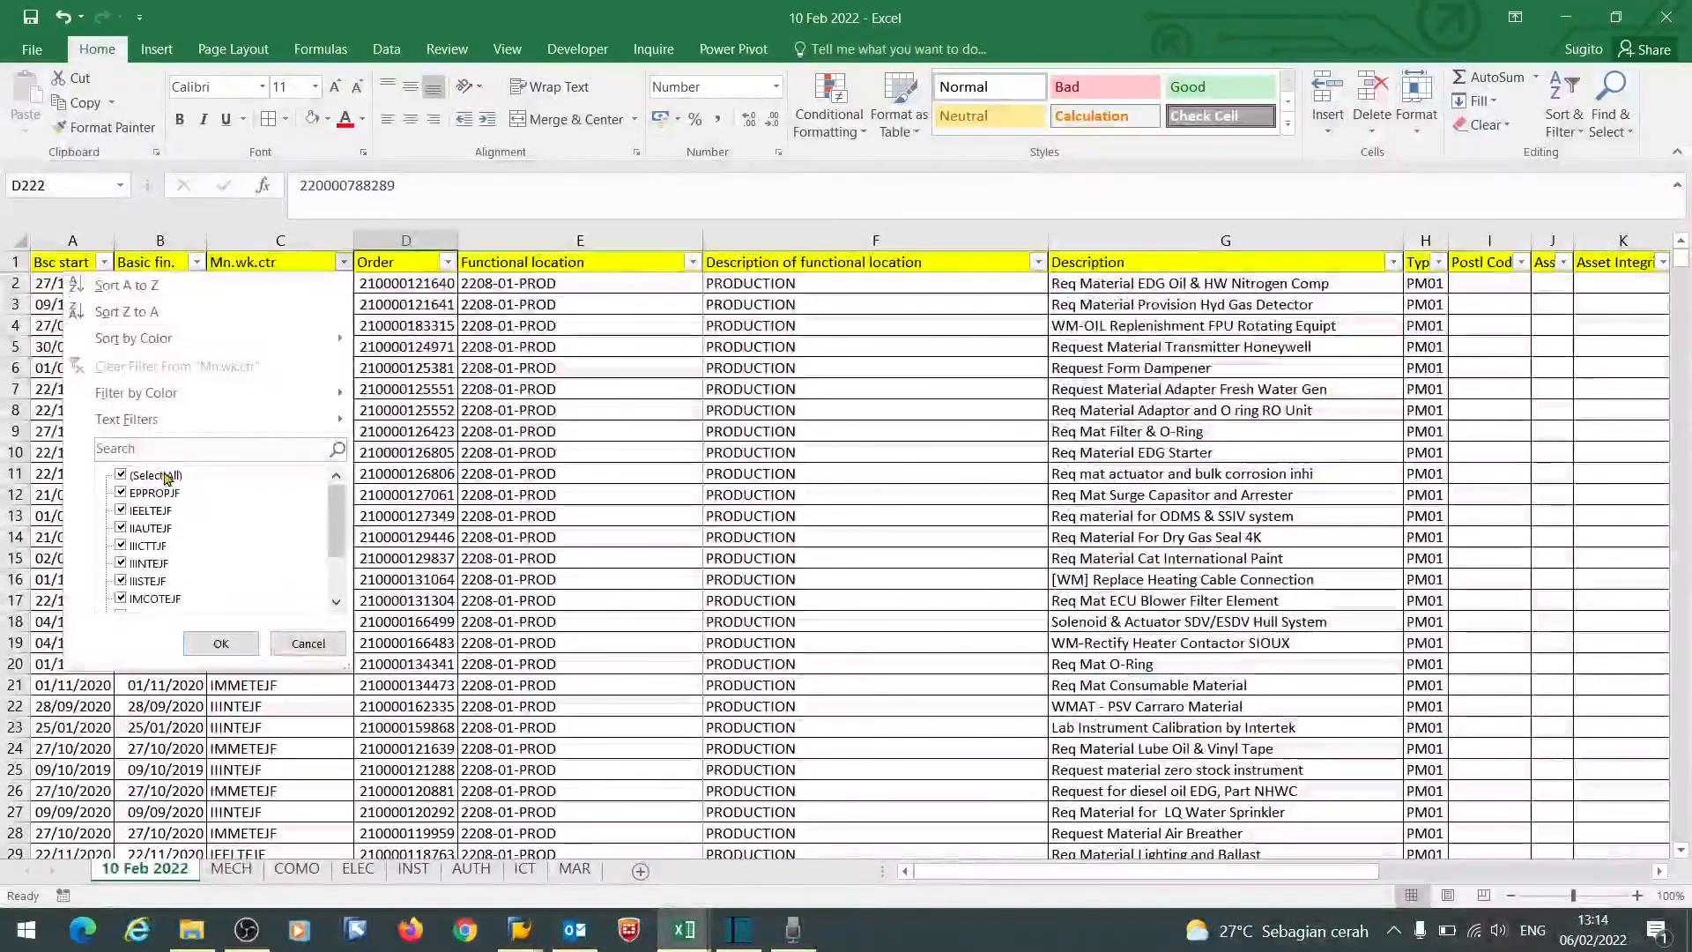
click(166, 476)
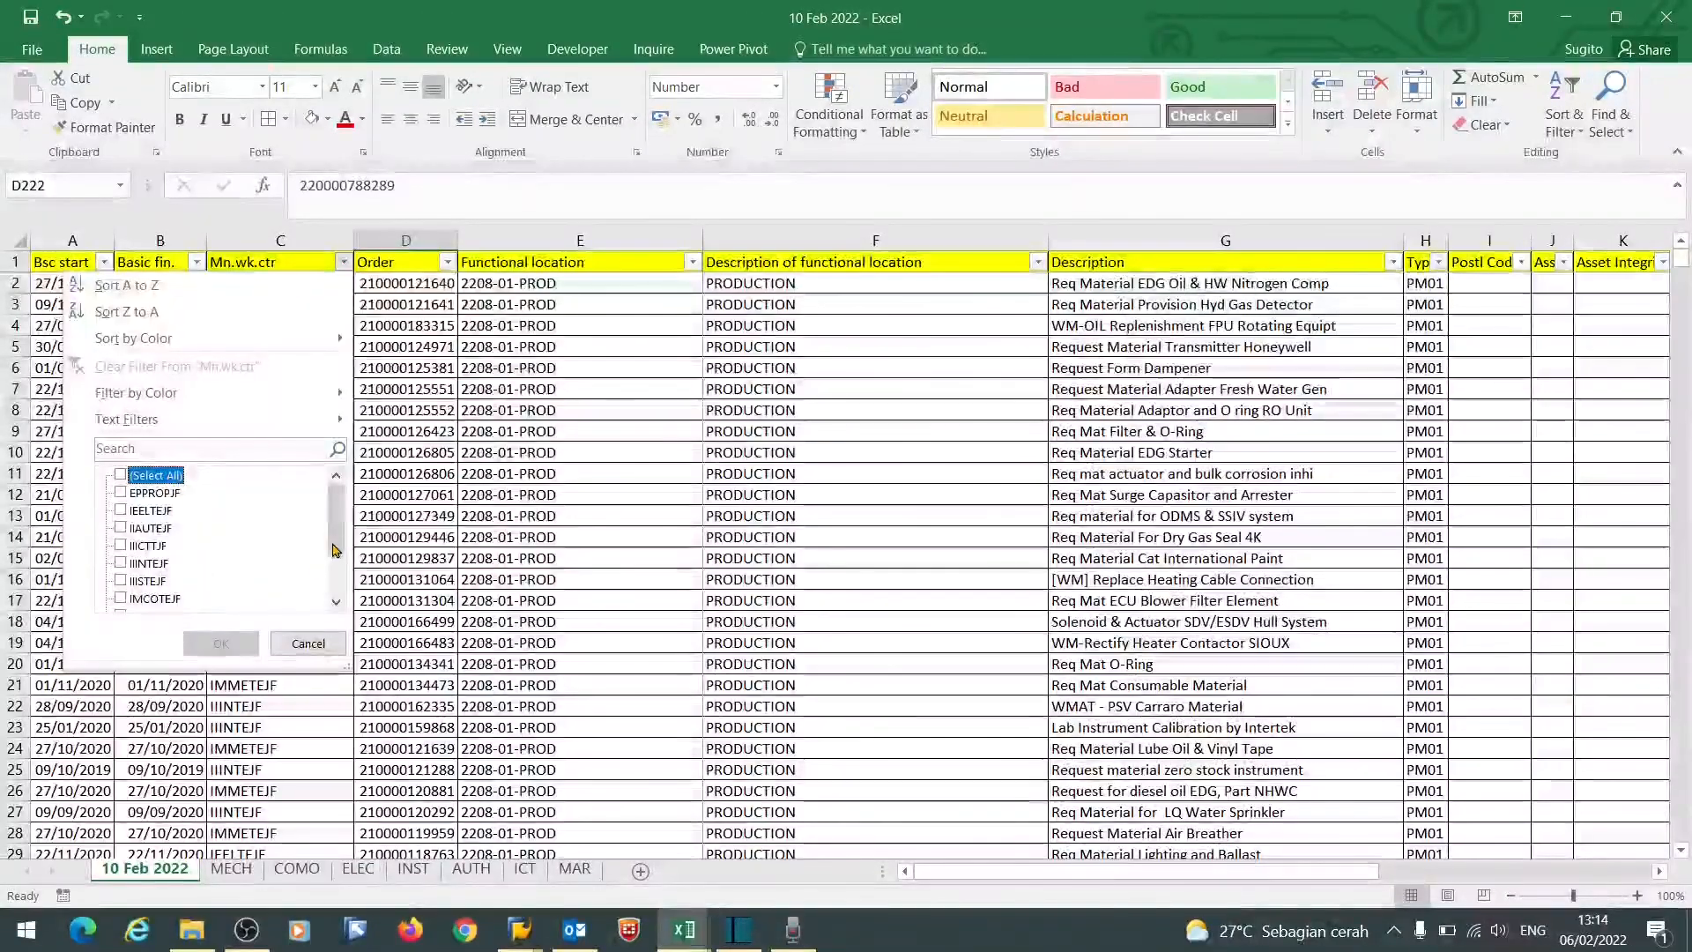
scroll(159, 573, down, 2)
click(156, 563)
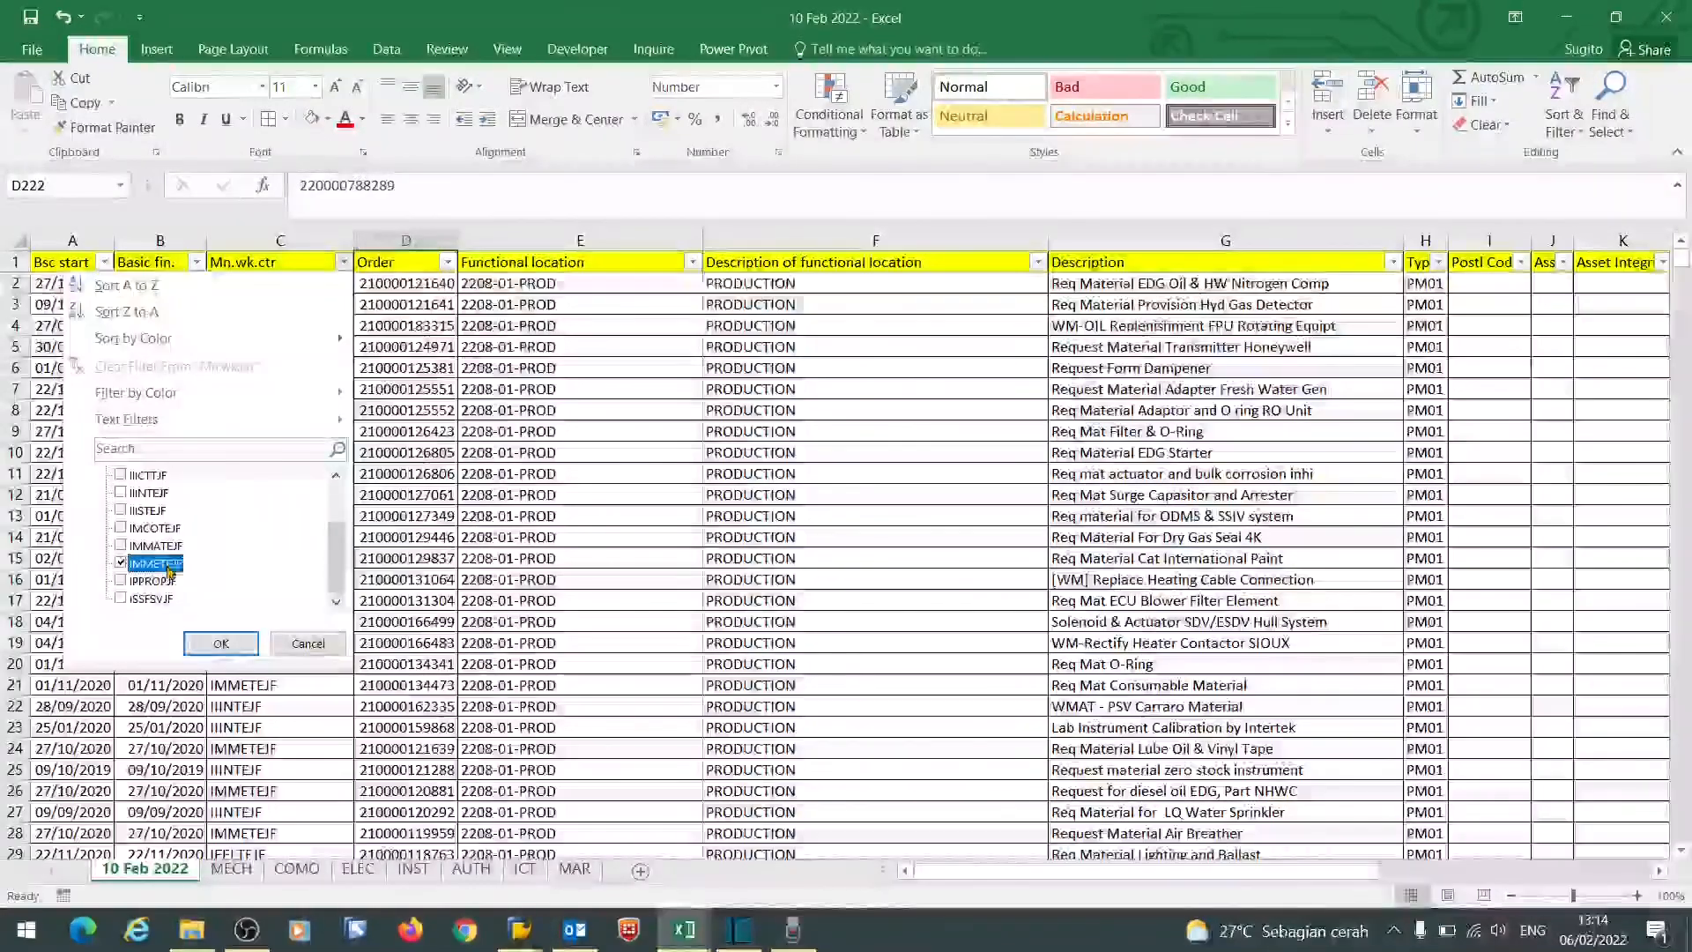
click(220, 643)
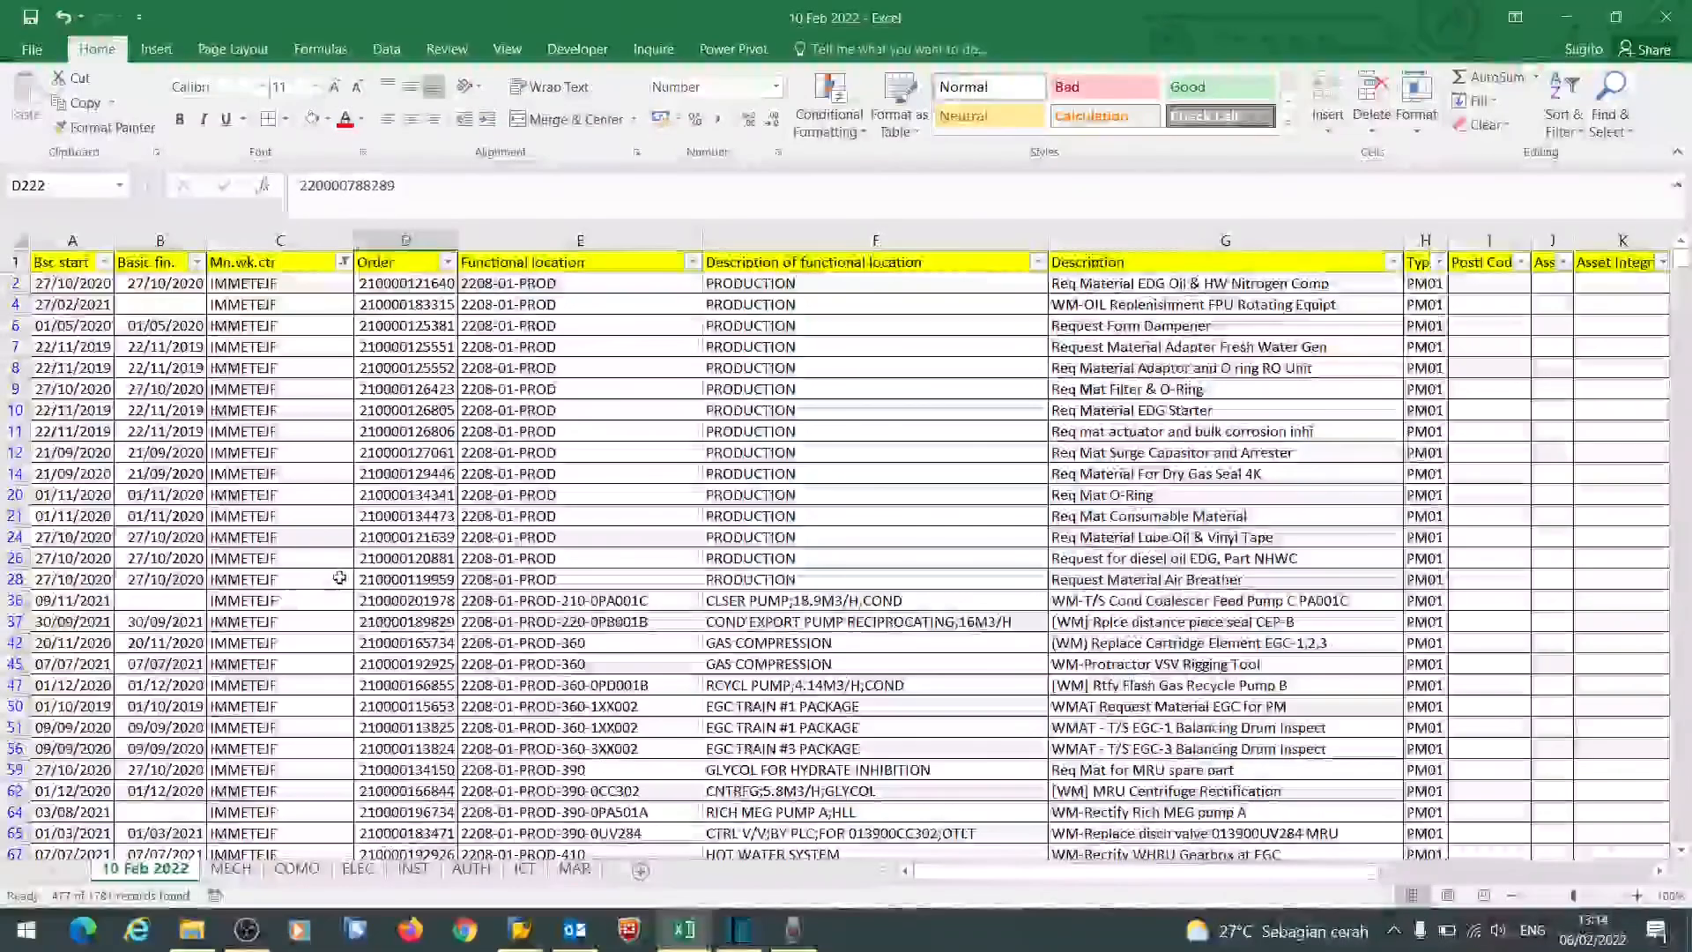
- Copy the filtered IMMETEJF list with its header row into the MECH sheet from A1, keeping the source column widths
click(69, 264)
key(ctrl+shift+Right)
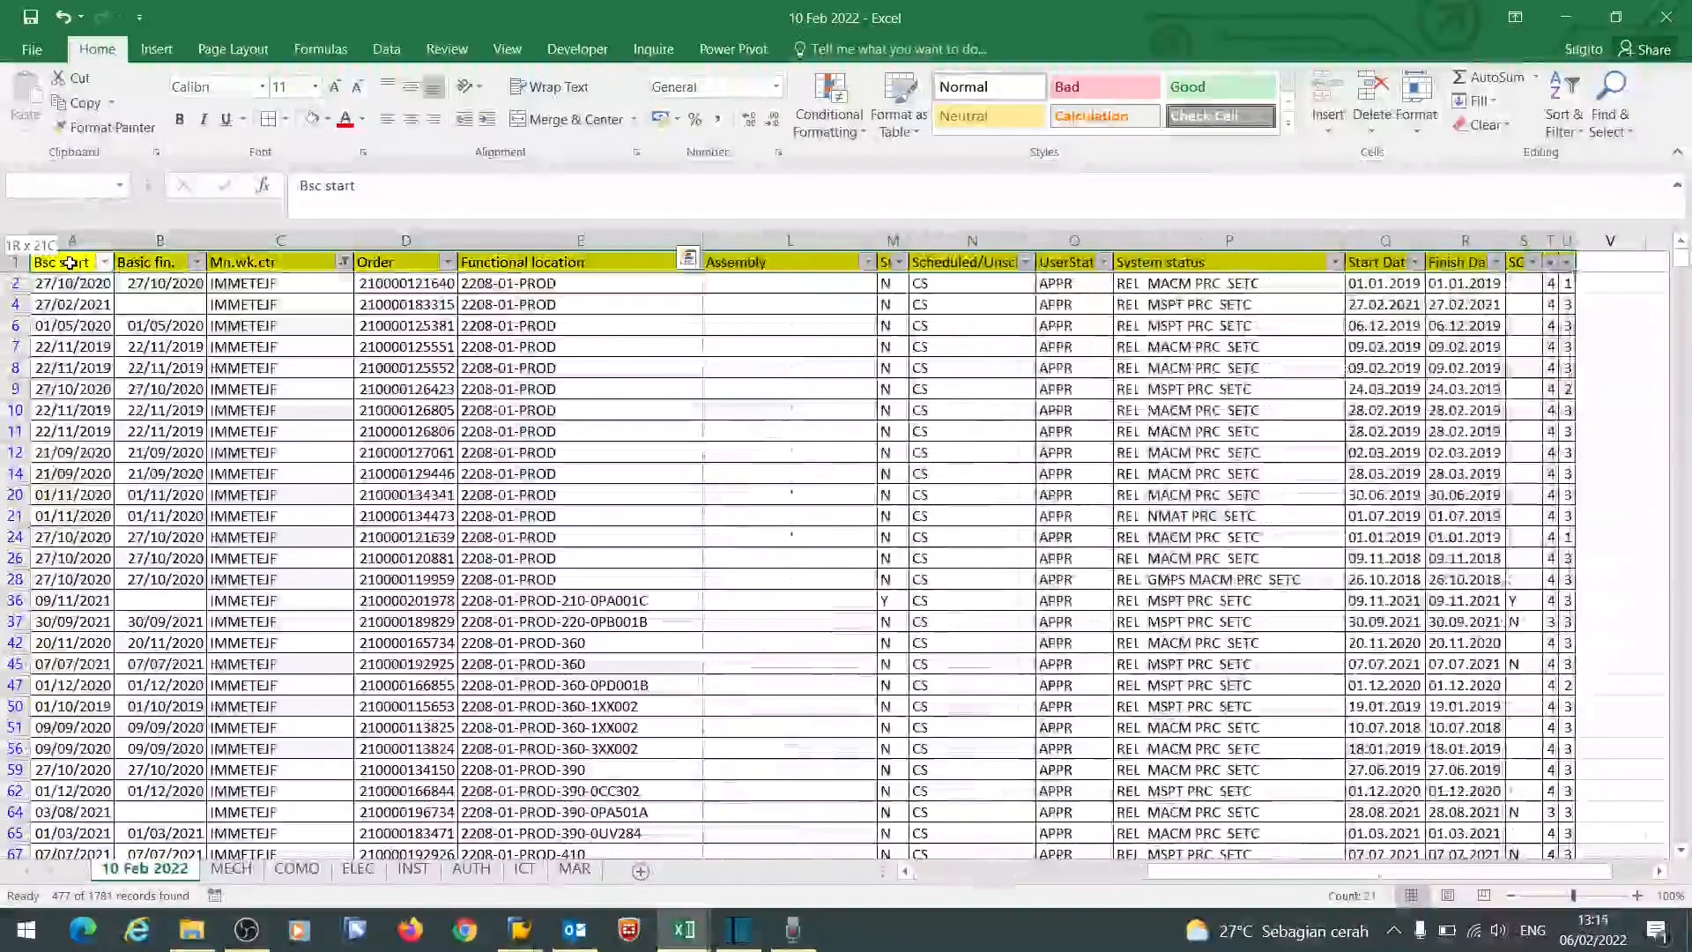
key(ctrl+shift+Down)
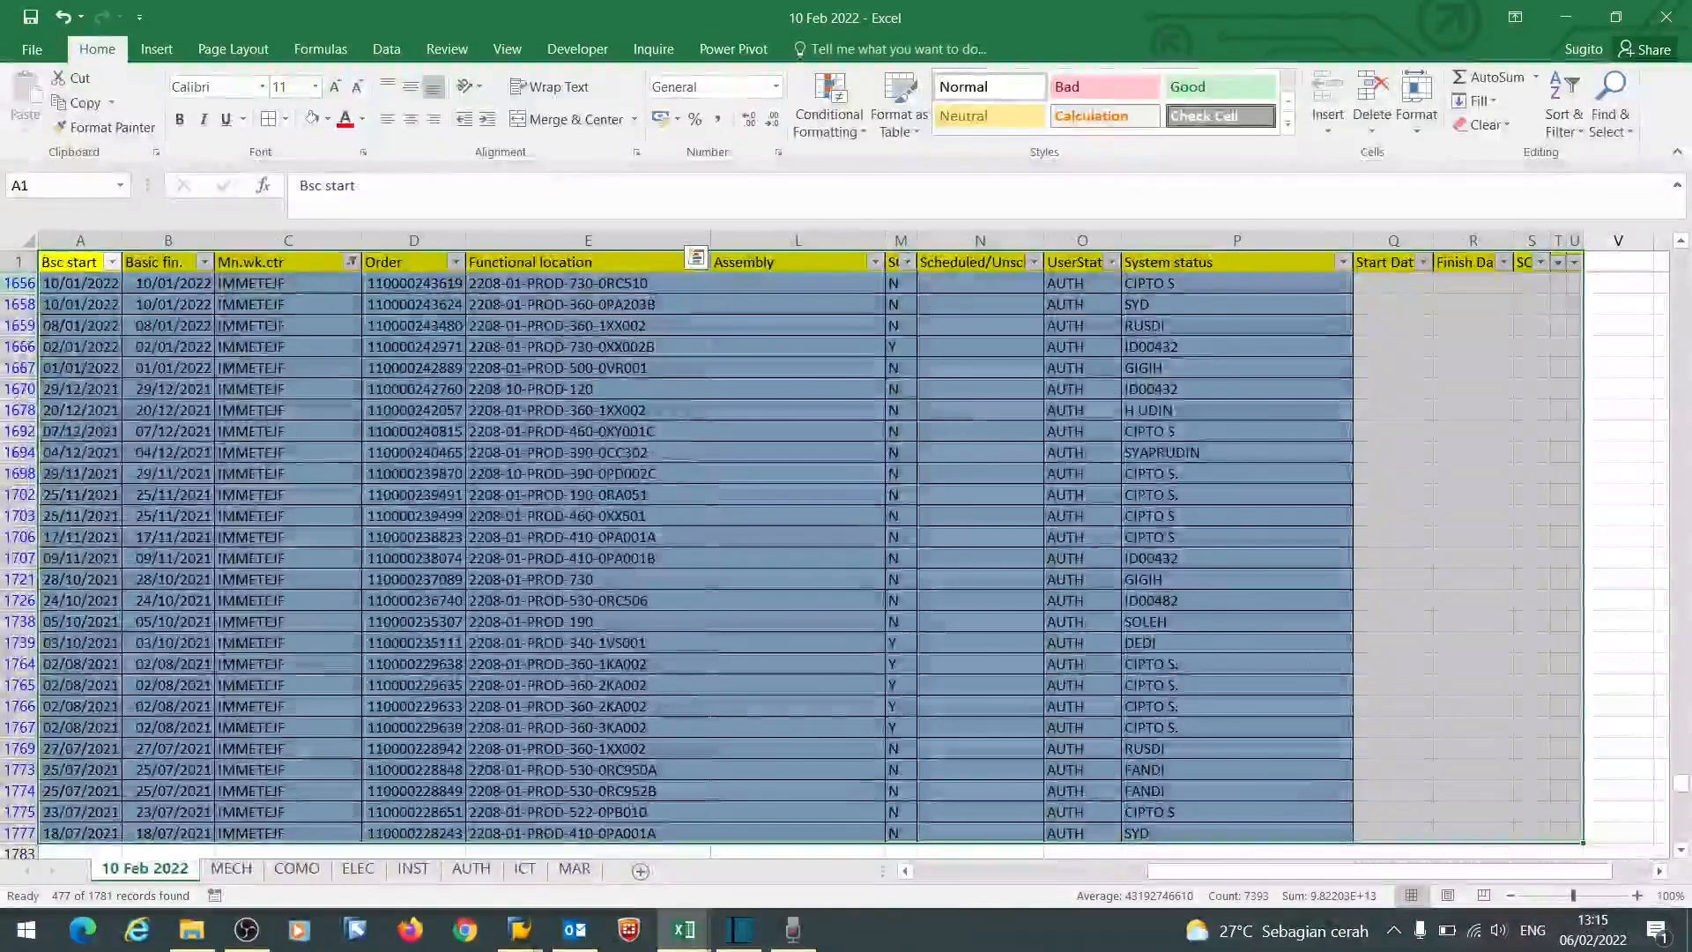
click(91, 105)
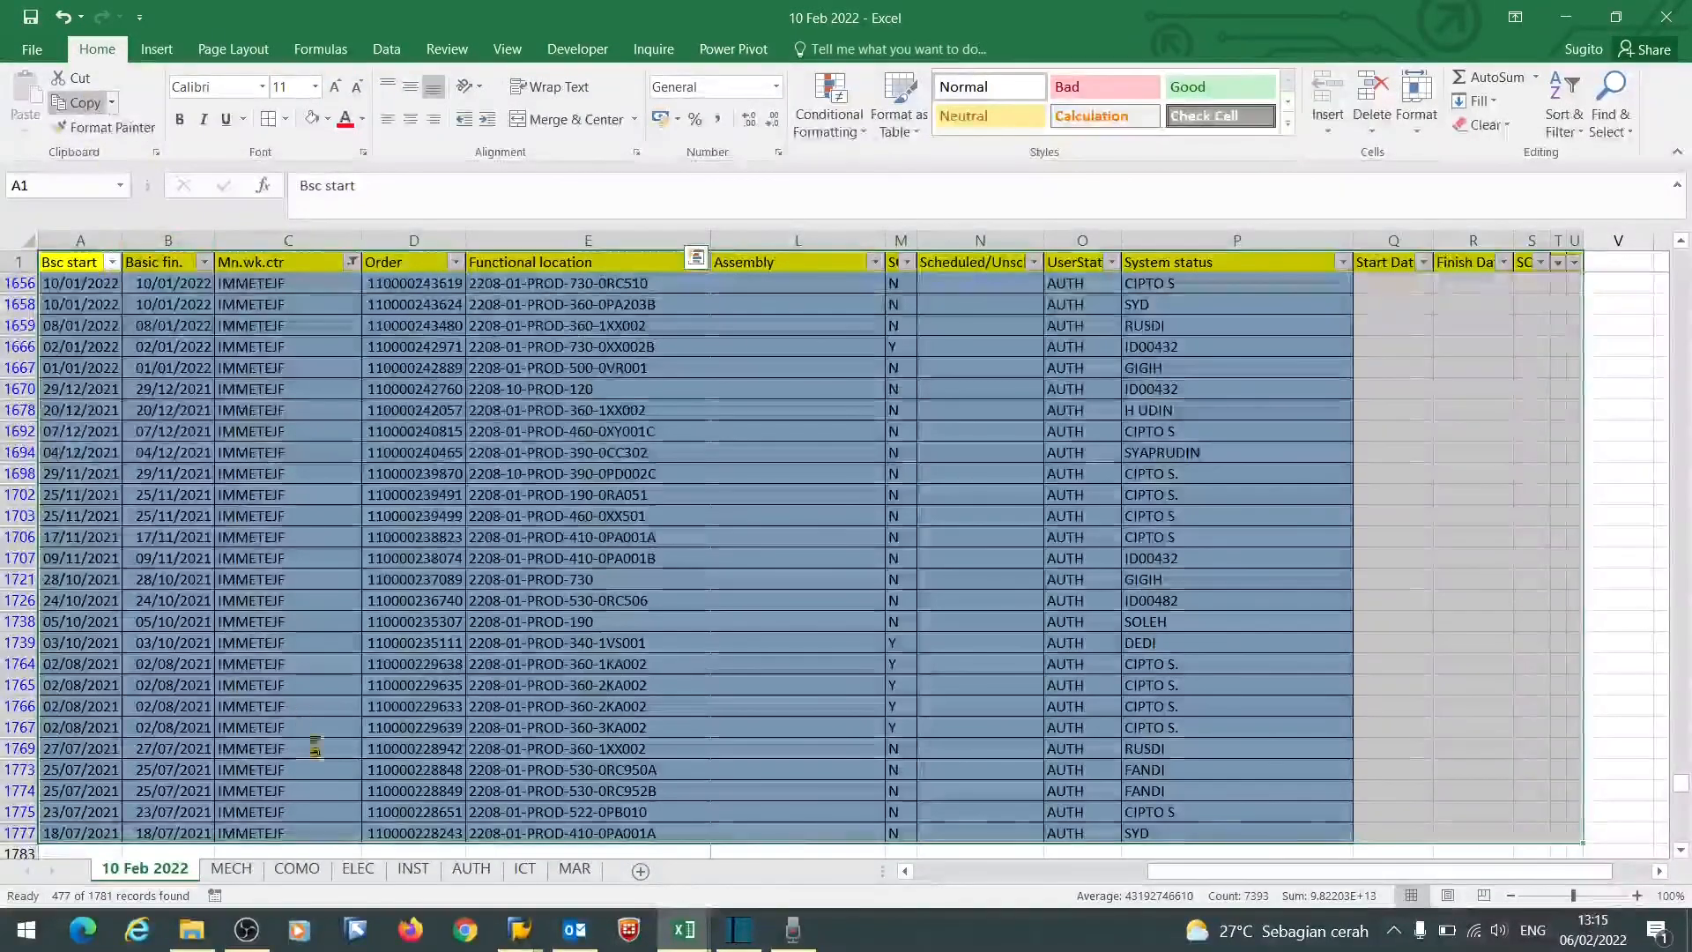
click(232, 870)
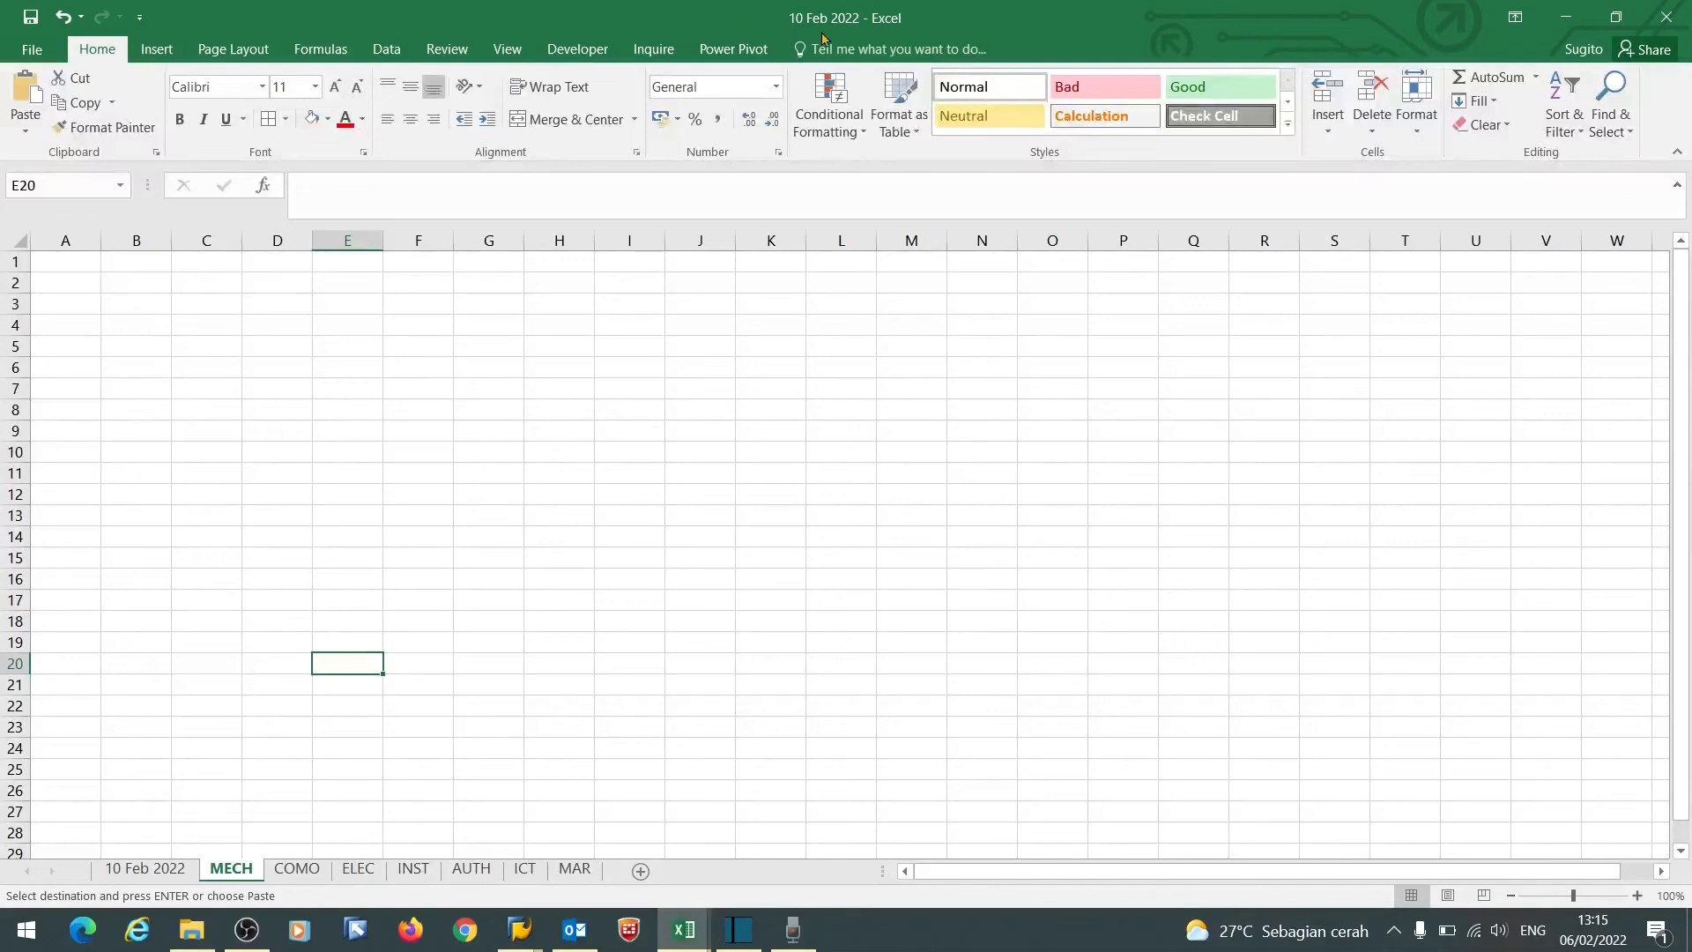
click(67, 263)
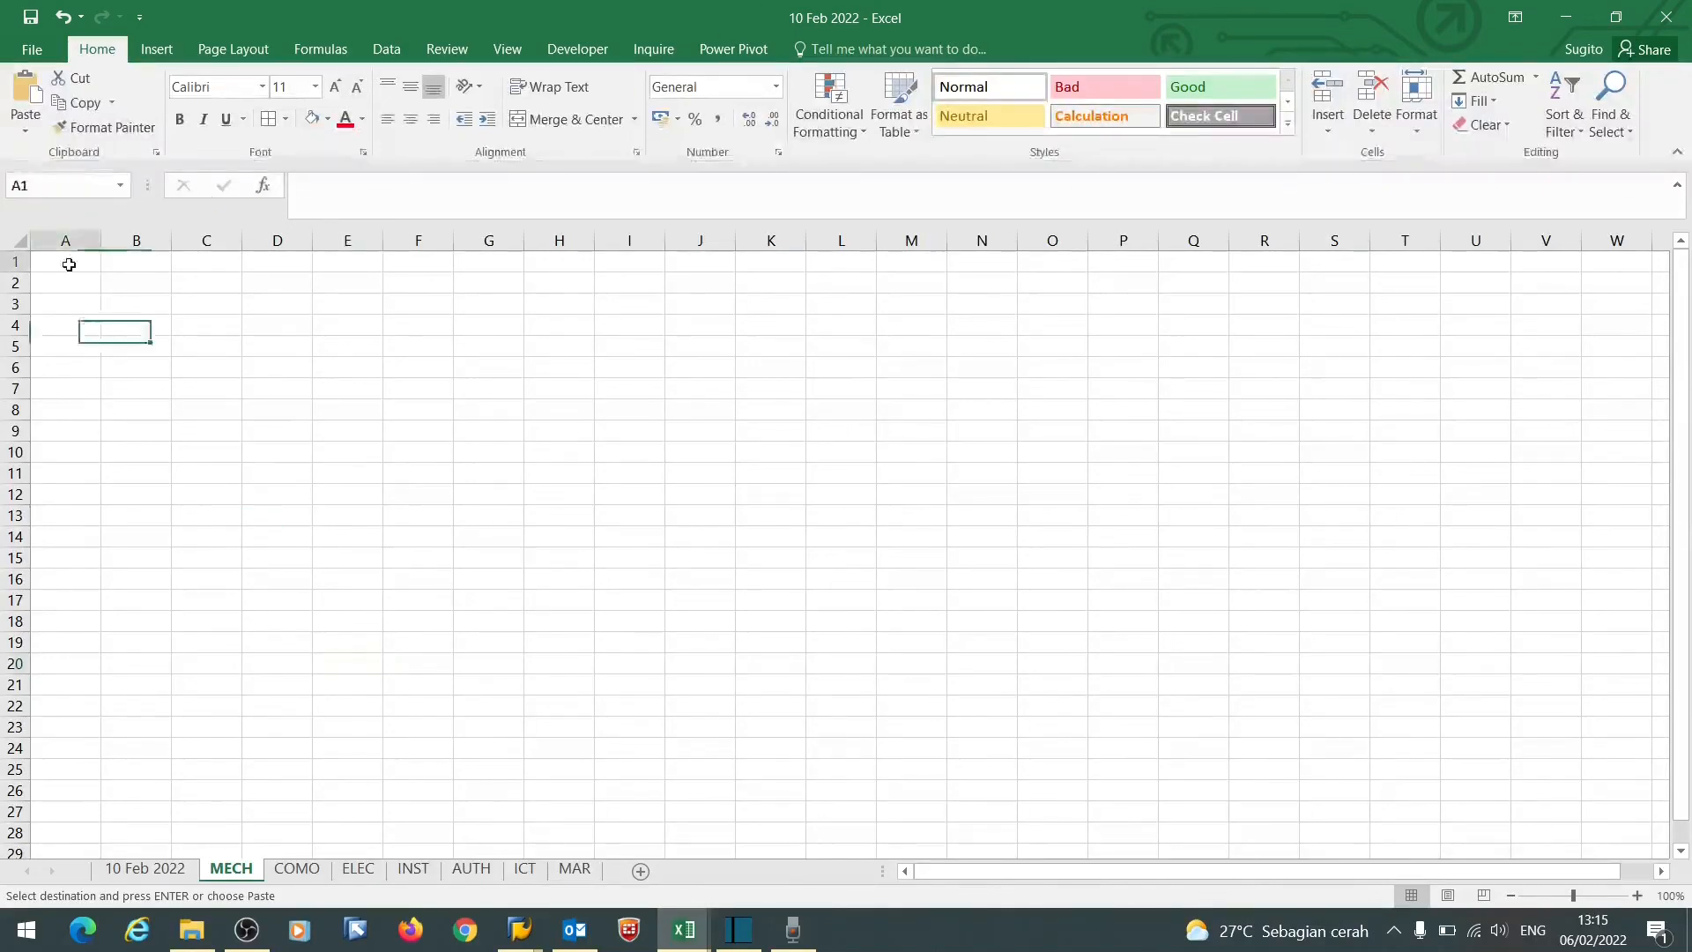
click(26, 134)
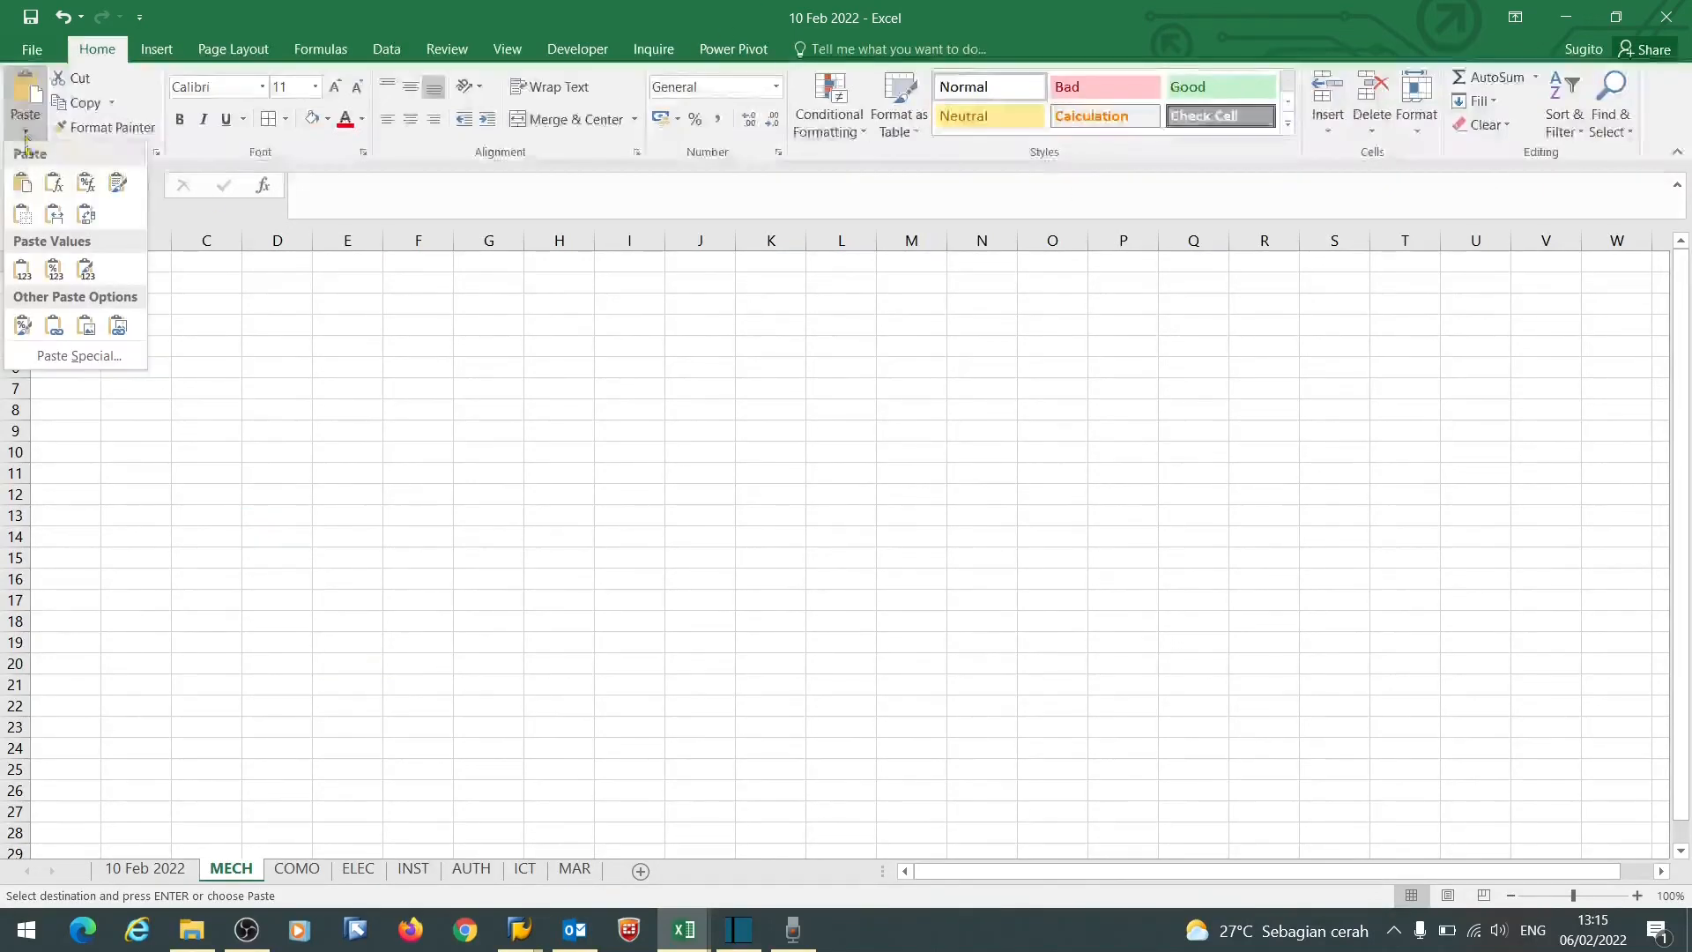
click(53, 217)
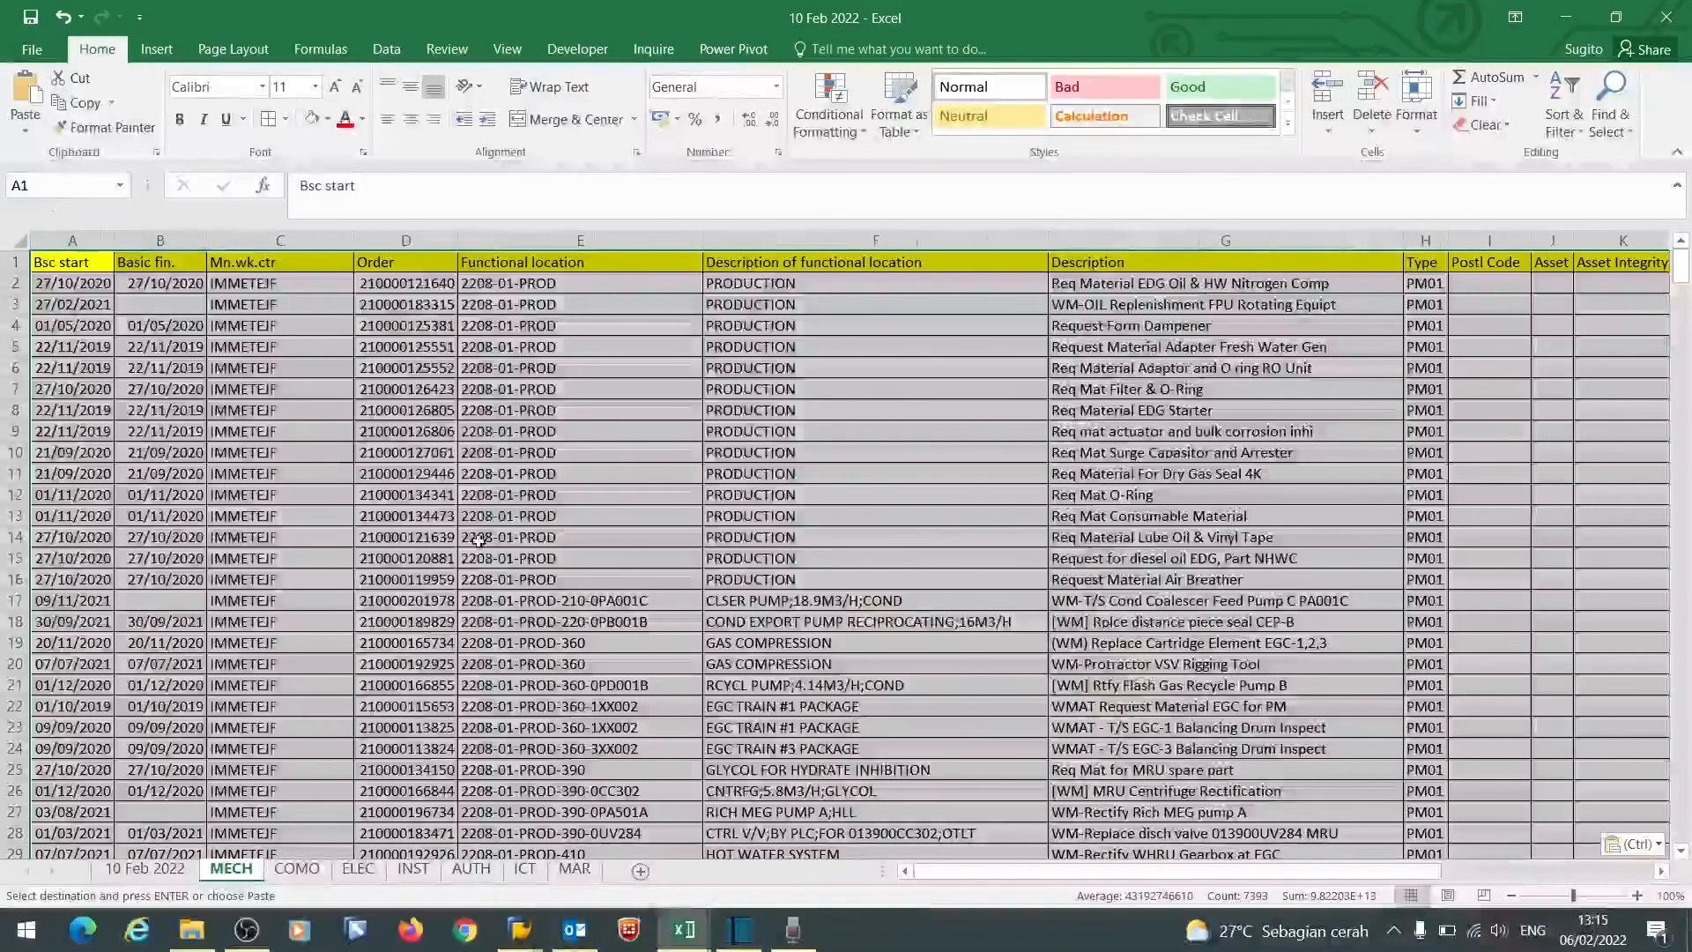
click(489, 516)
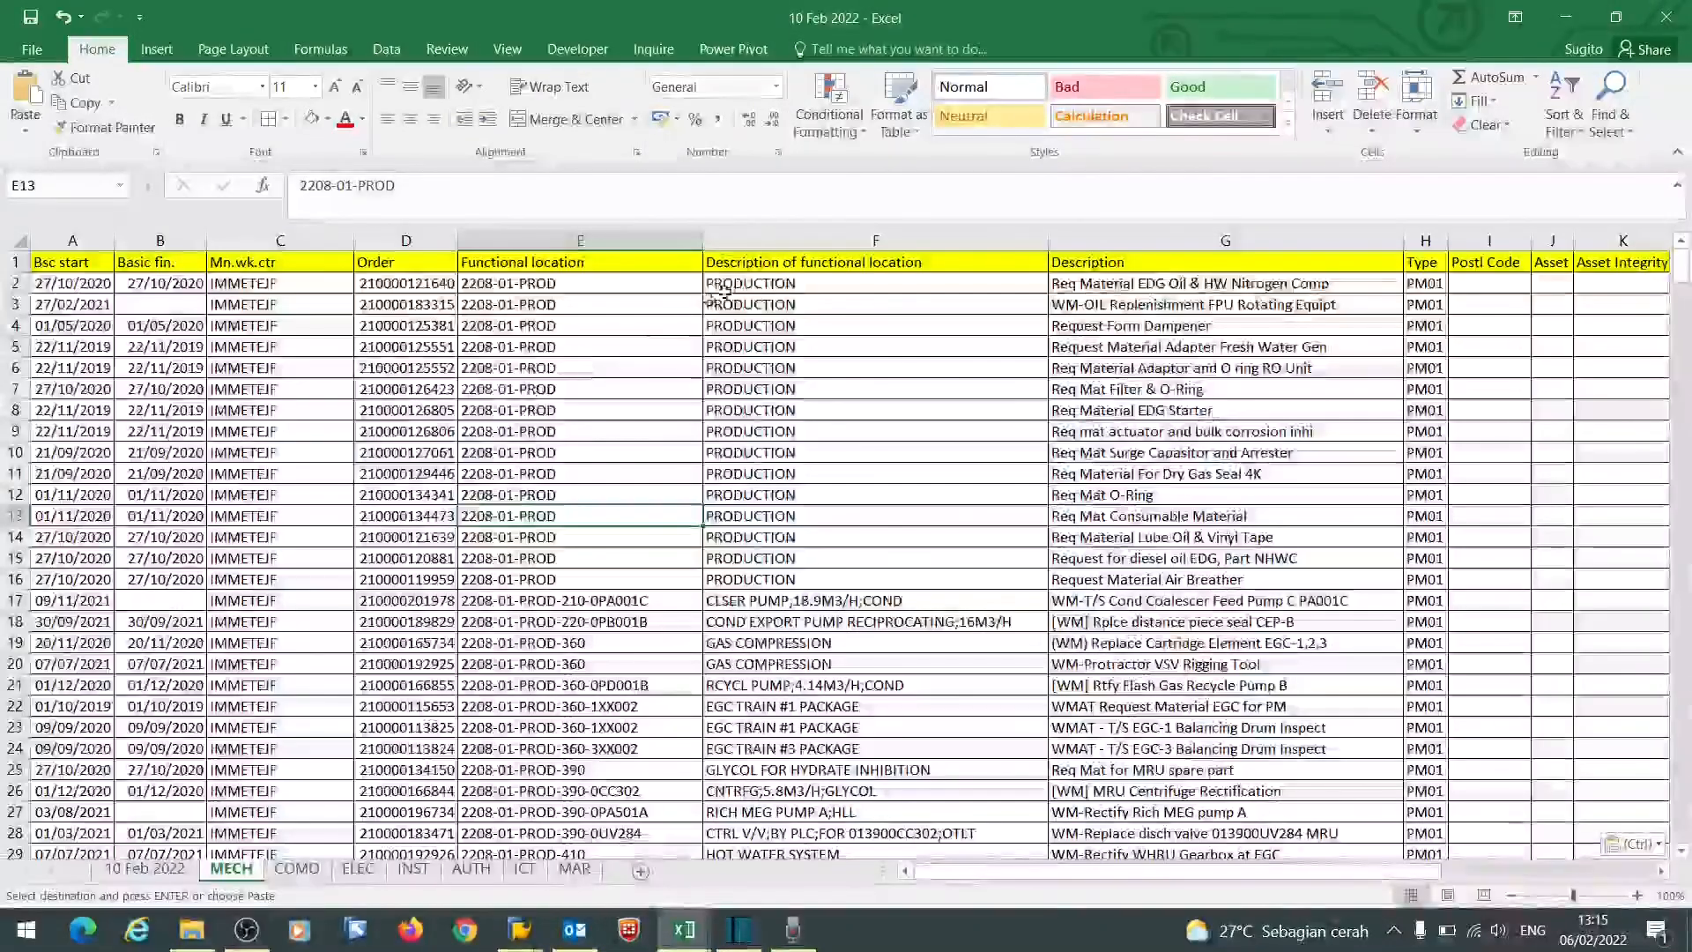
- Freeze the MECH sheet's panes at cell F2, locking the header row and columns A to E
click(730, 284)
click(507, 48)
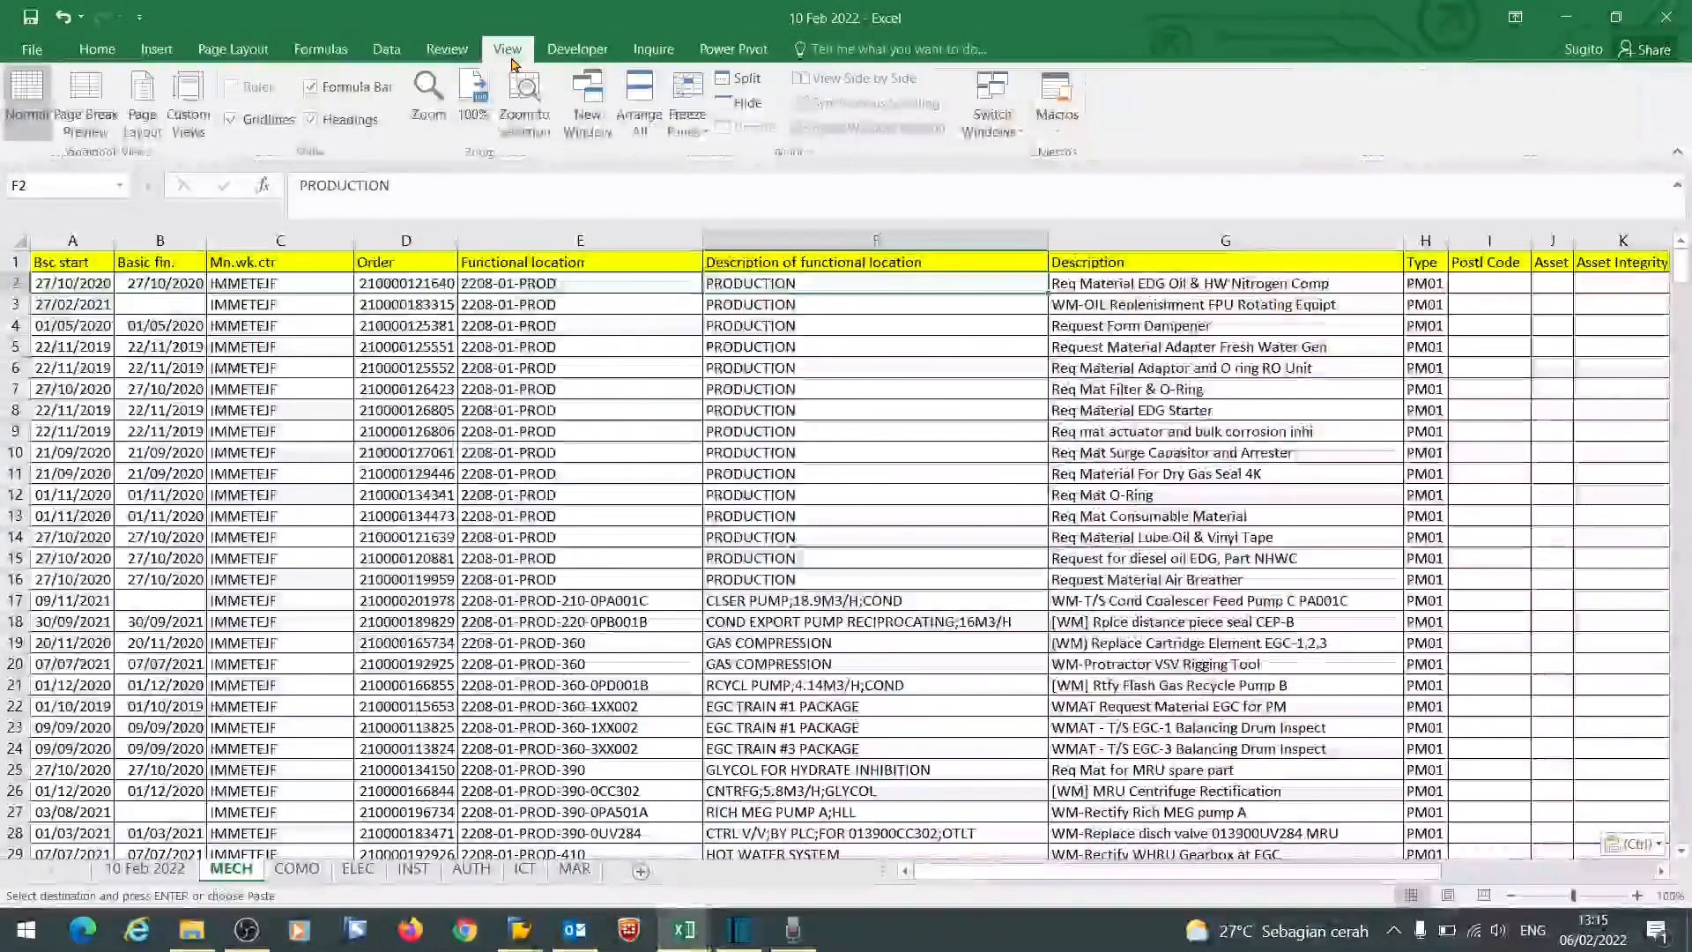
click(675, 121)
click(749, 159)
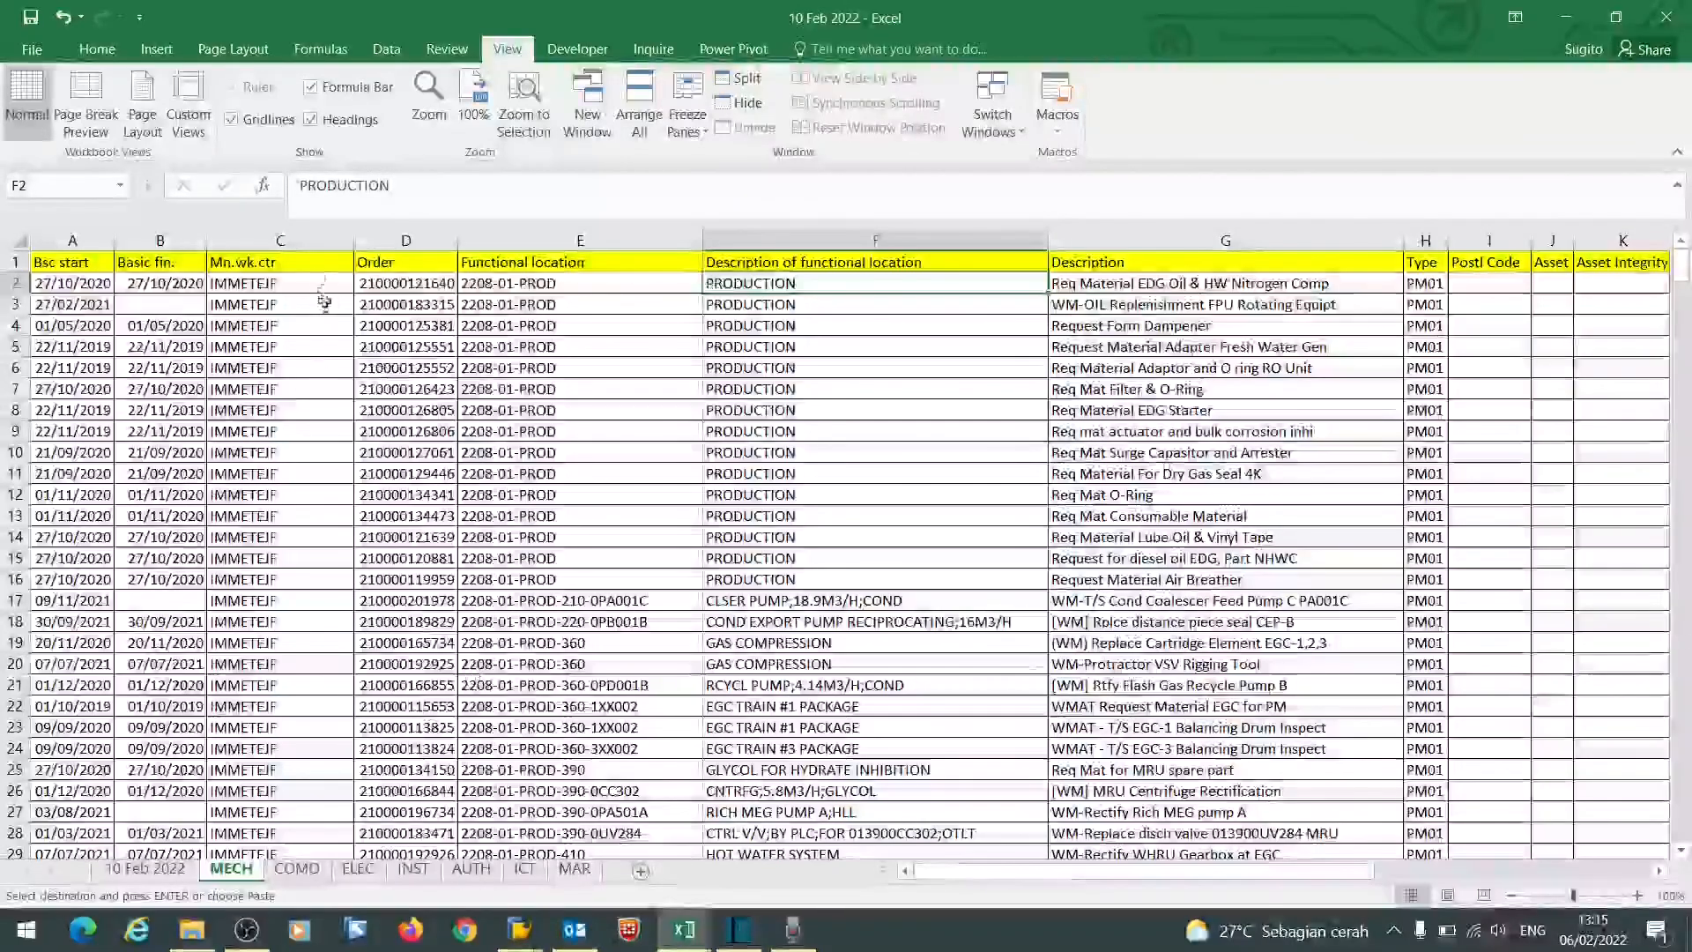
- Centre the contents of the Mn.wk.ctr column on the MECH sheet and make the column narrower
click(280, 241)
click(97, 50)
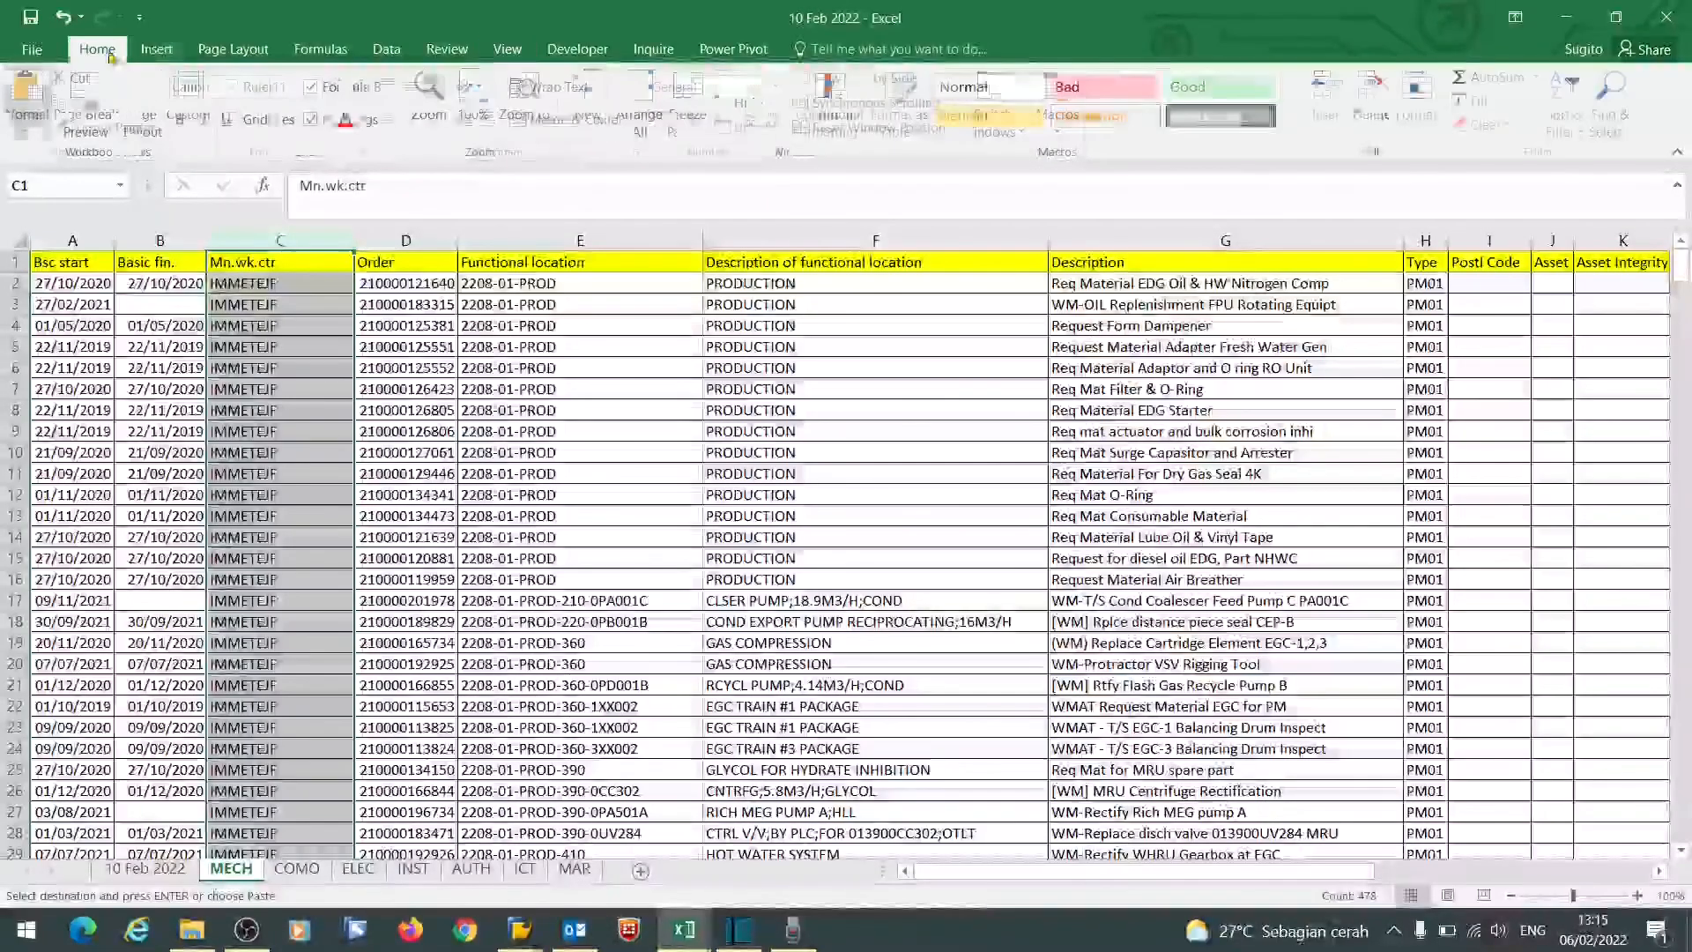
click(411, 119)
drag(355, 241, 325, 241)
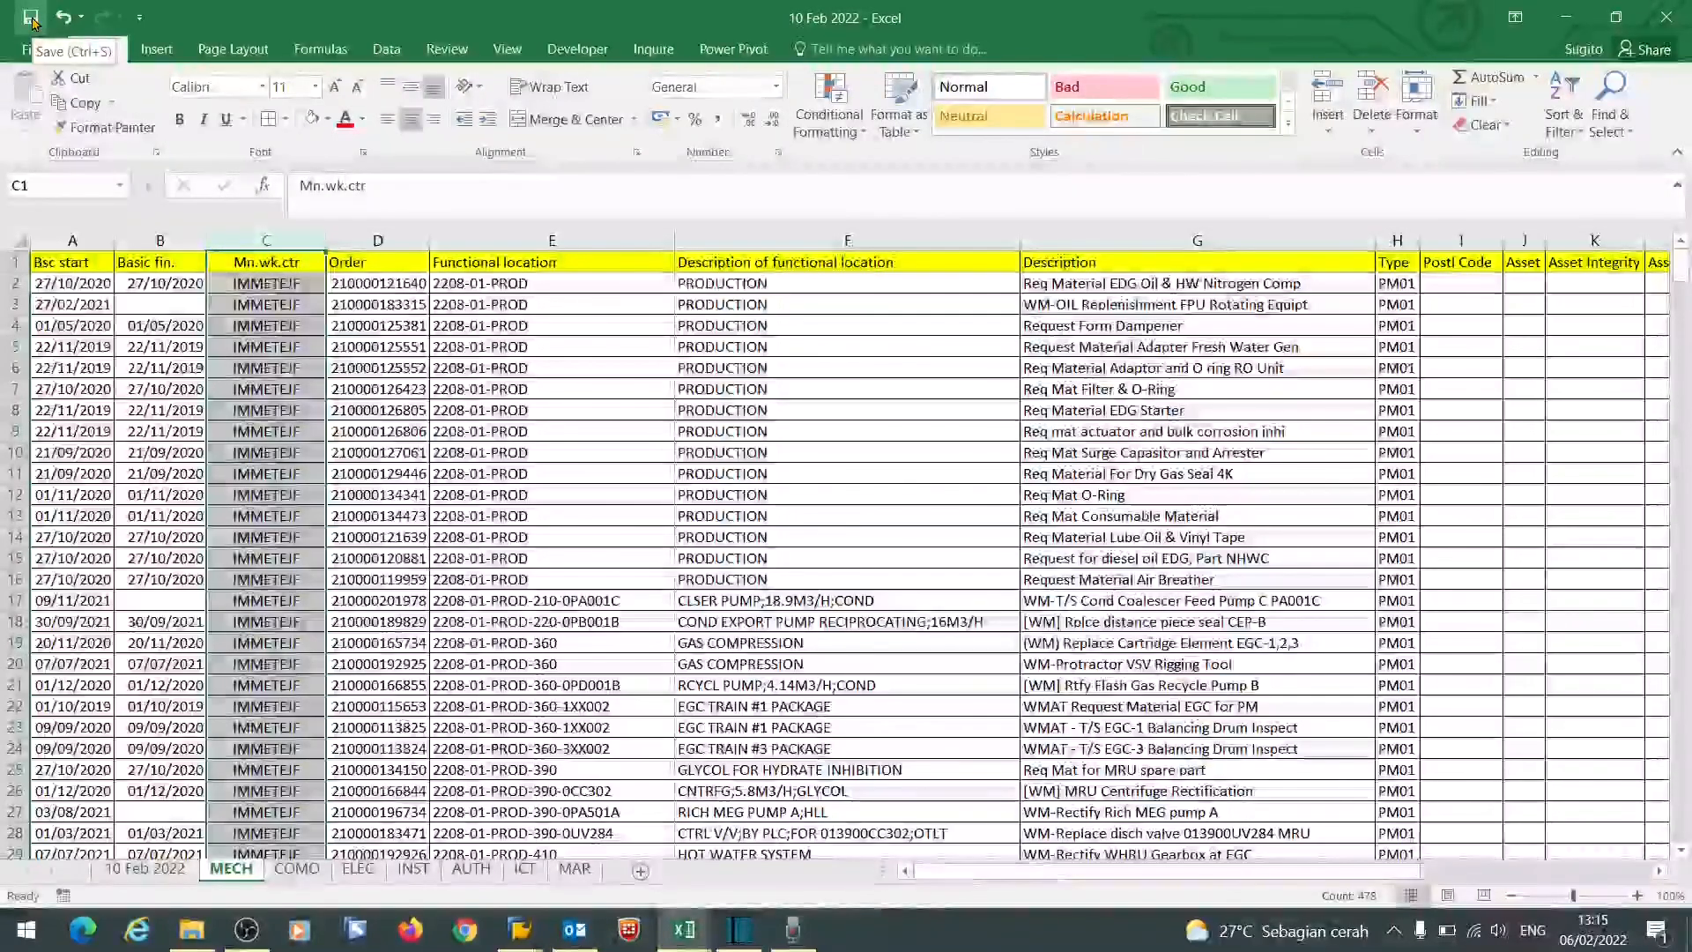
- Save the workbook into the Feb 22 folder as an Excel Workbook with the file name WLA 10-17 Feb 2022.XLS
click(31, 24)
click(31, 24)
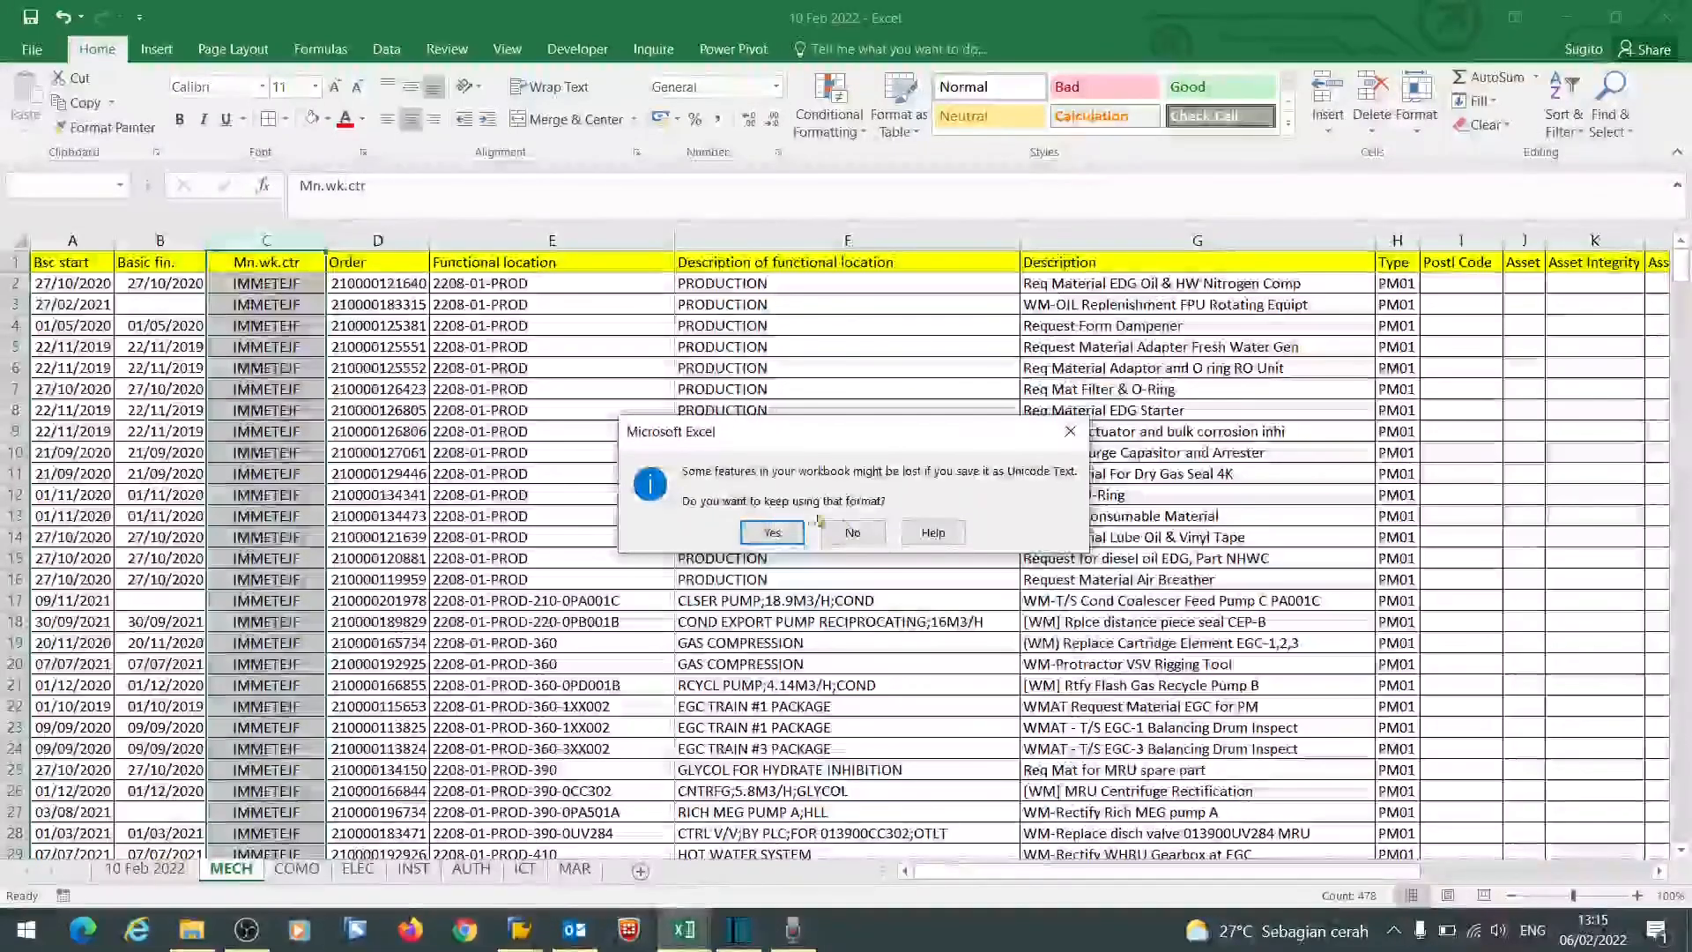
click(872, 533)
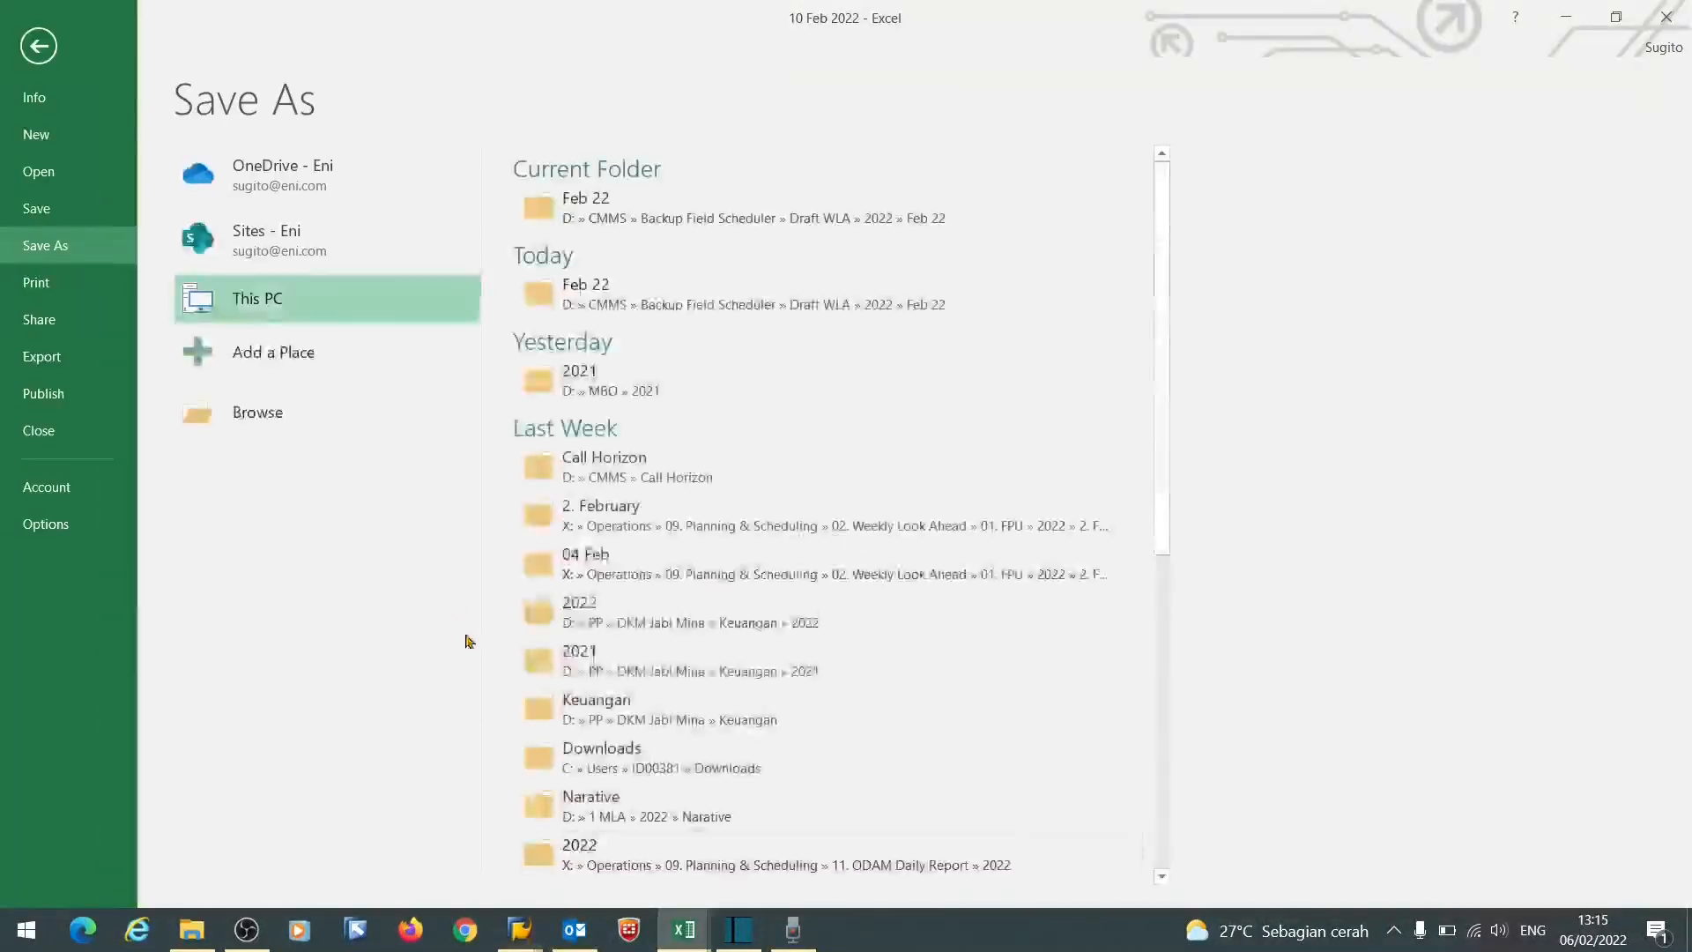
click(639, 225)
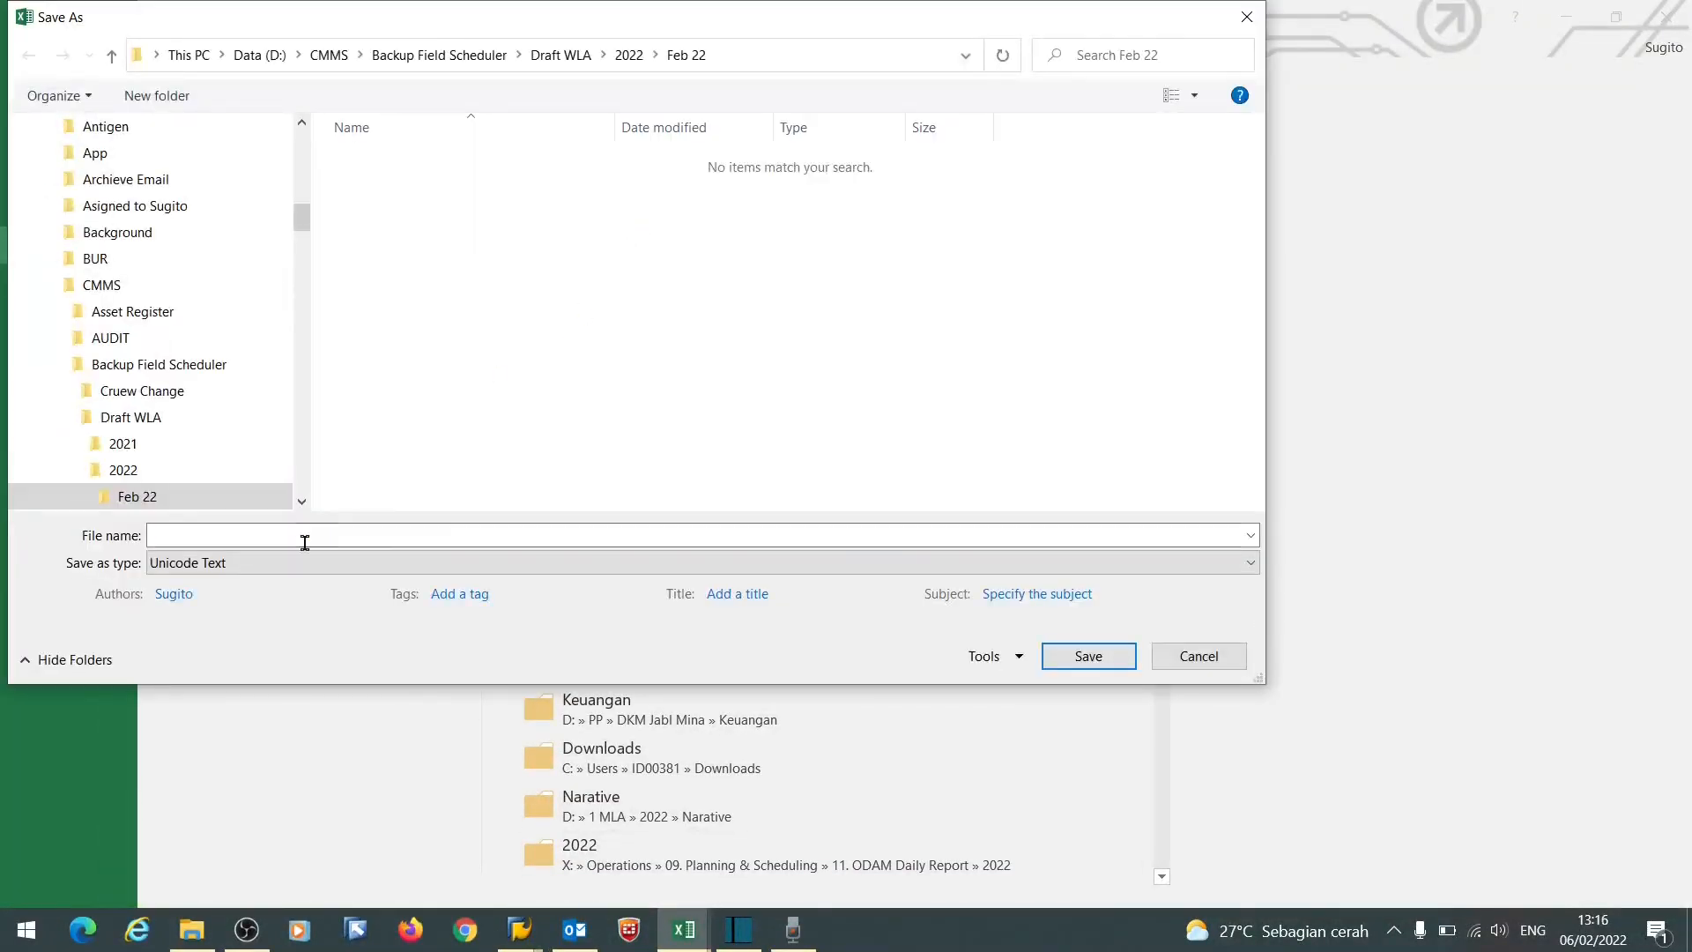
click(289, 564)
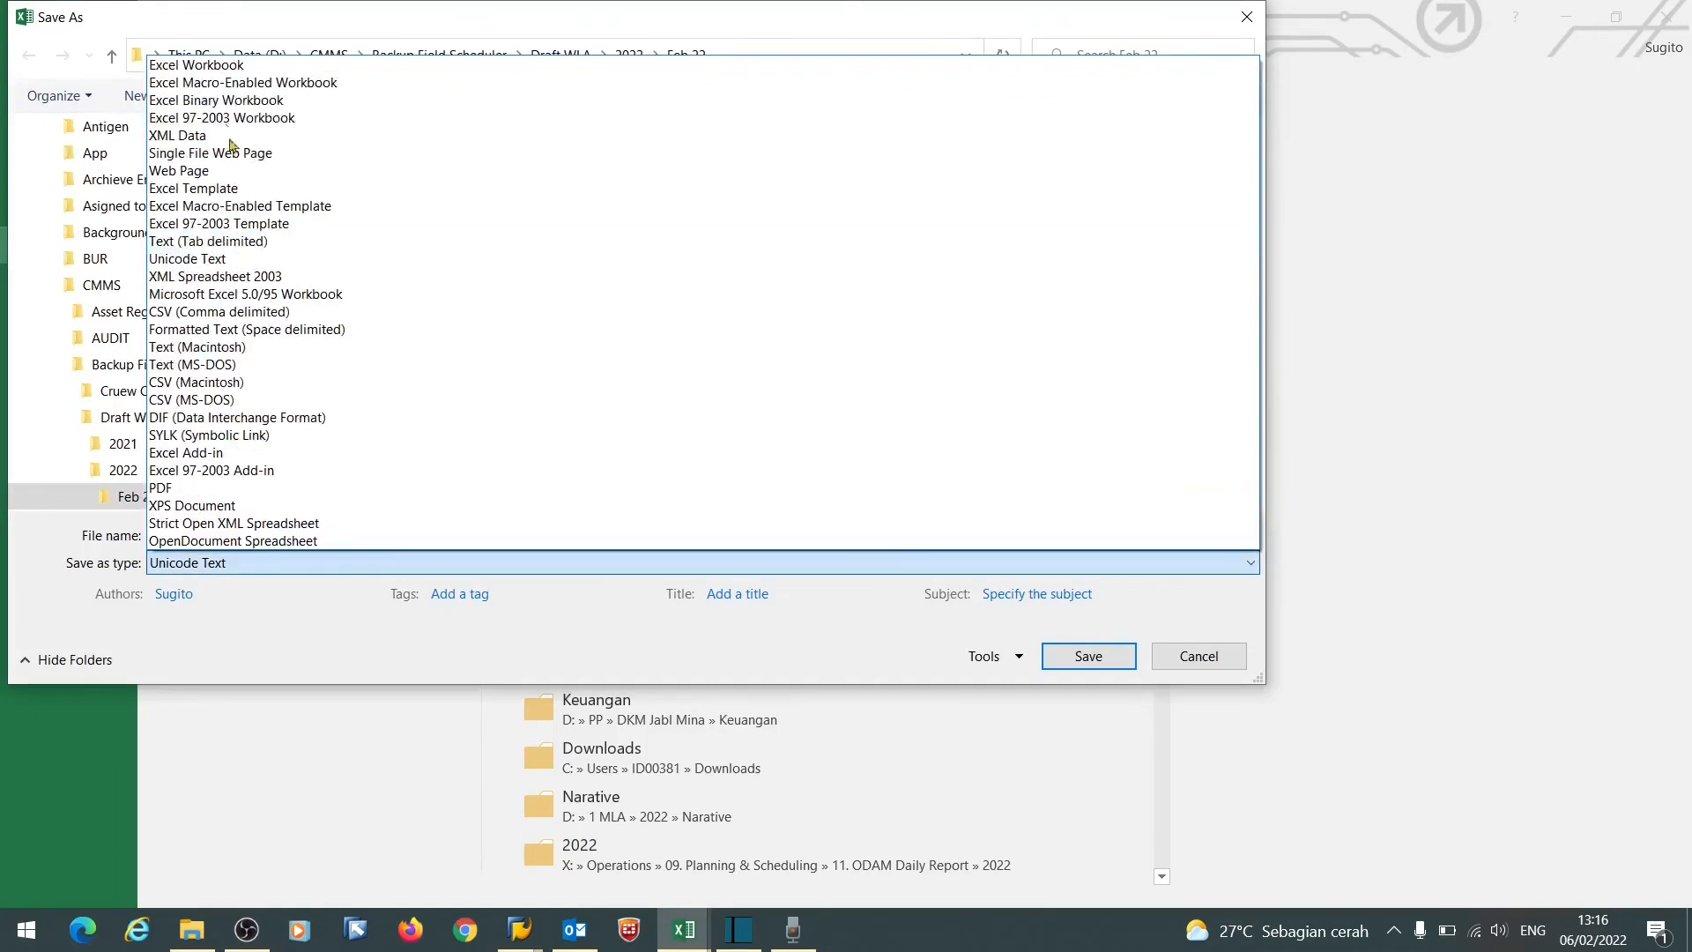
click(236, 66)
click(184, 541)
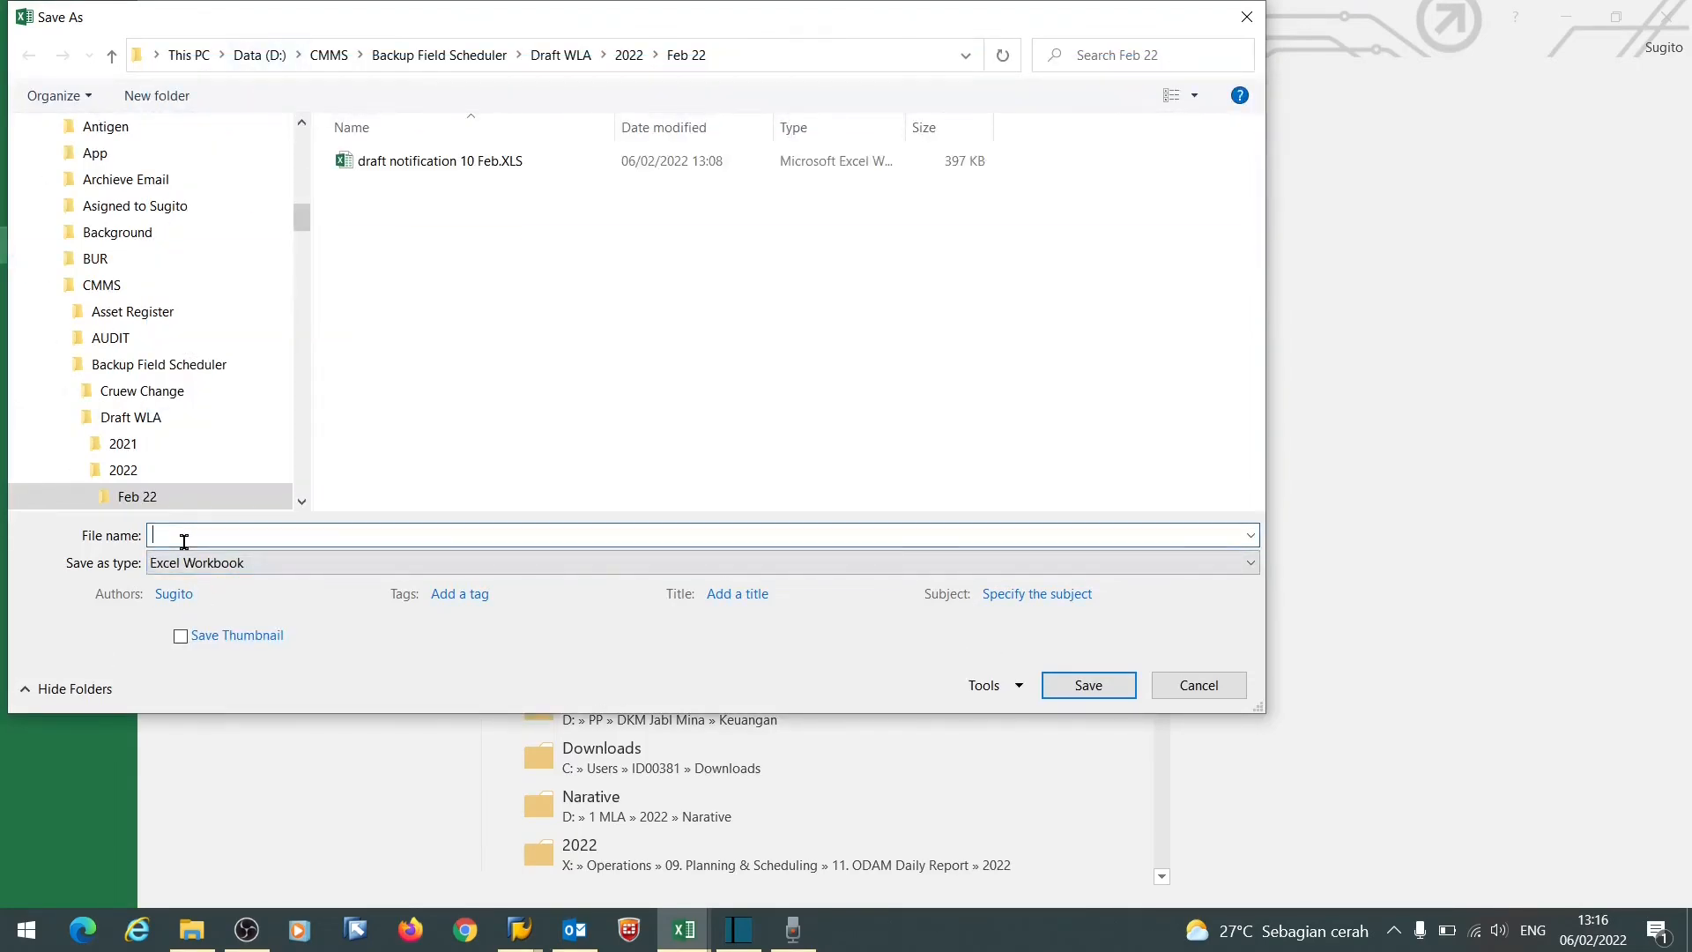
text(10)
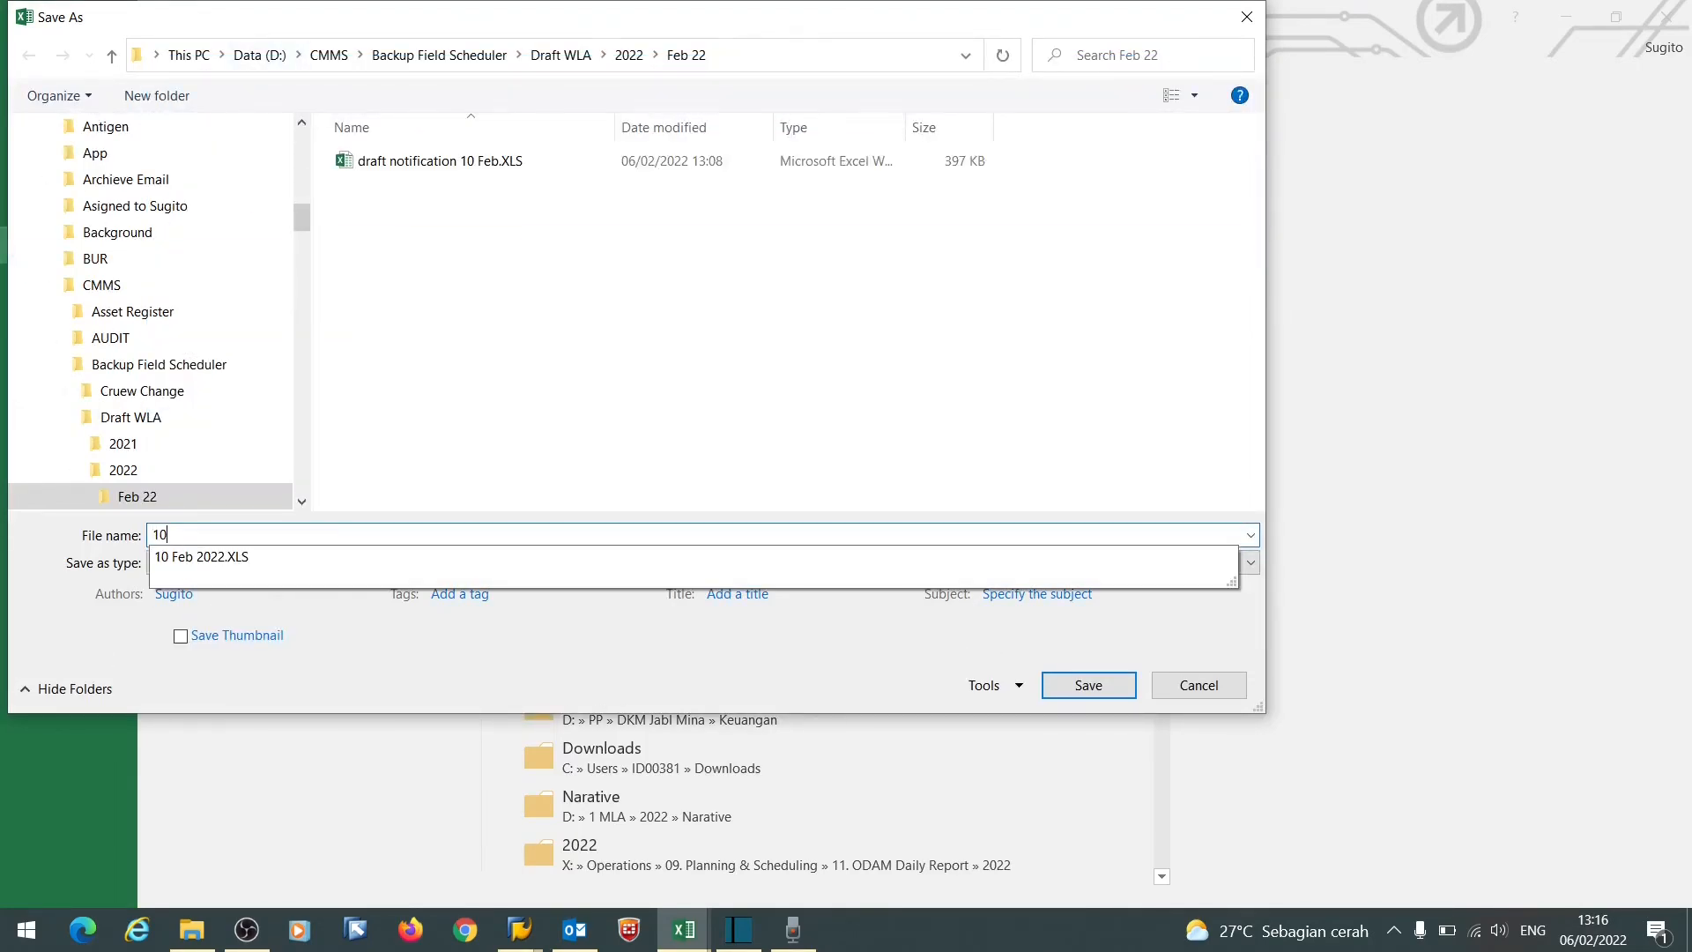
click(183, 556)
click(170, 534)
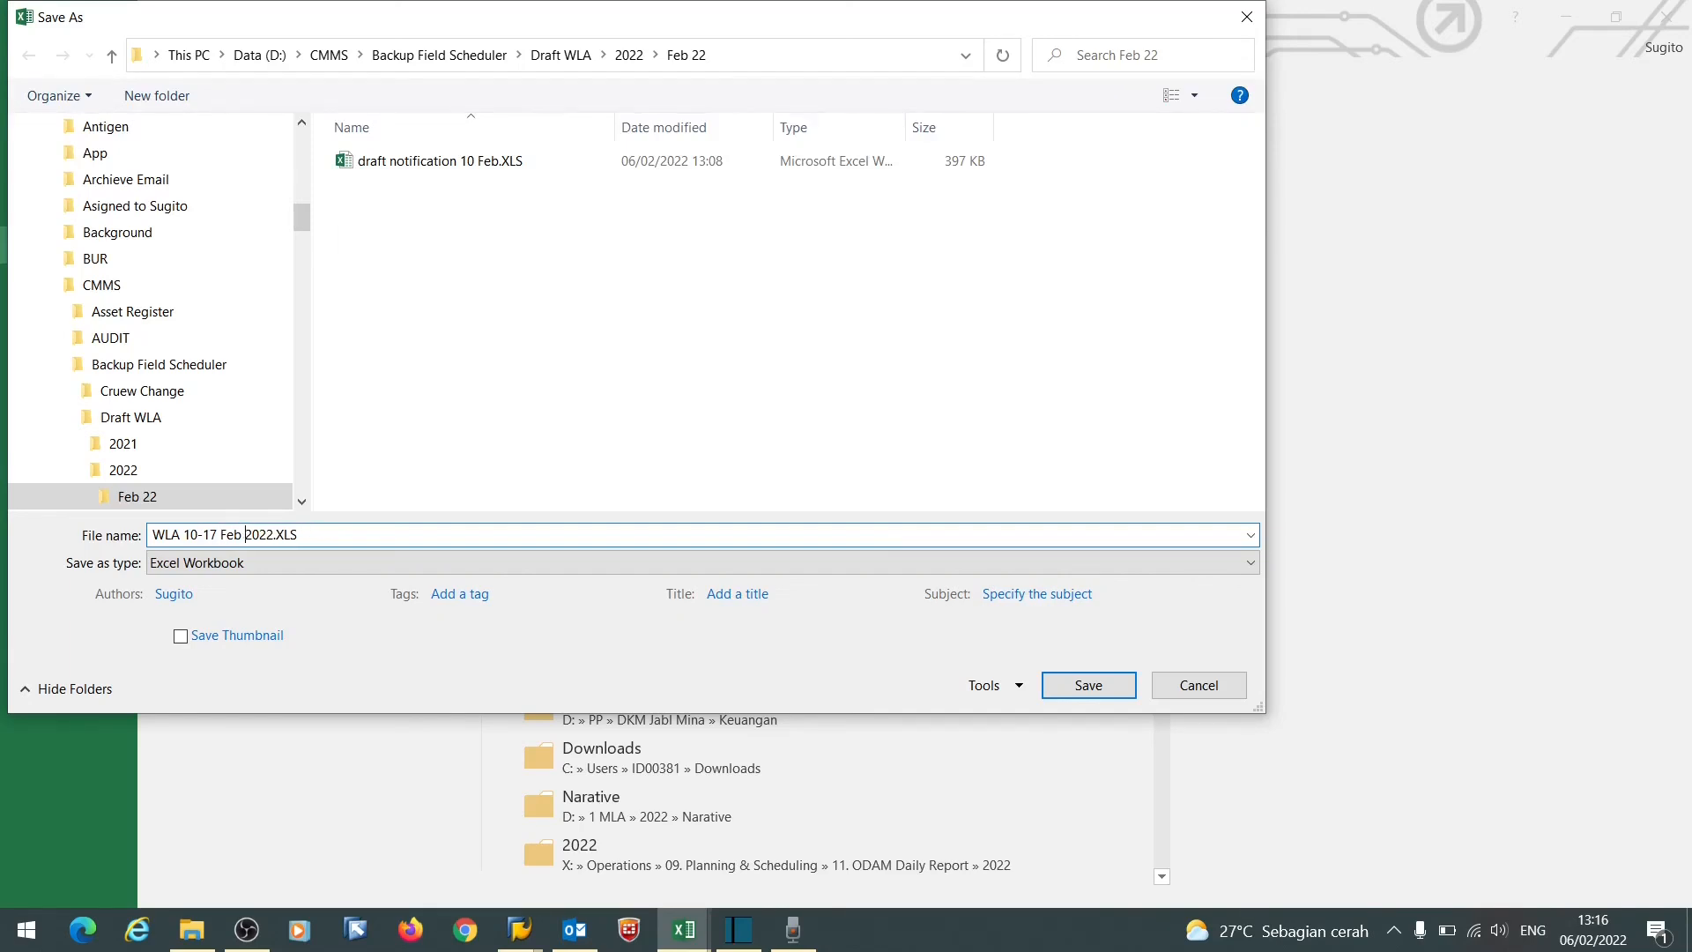
click(1067, 688)
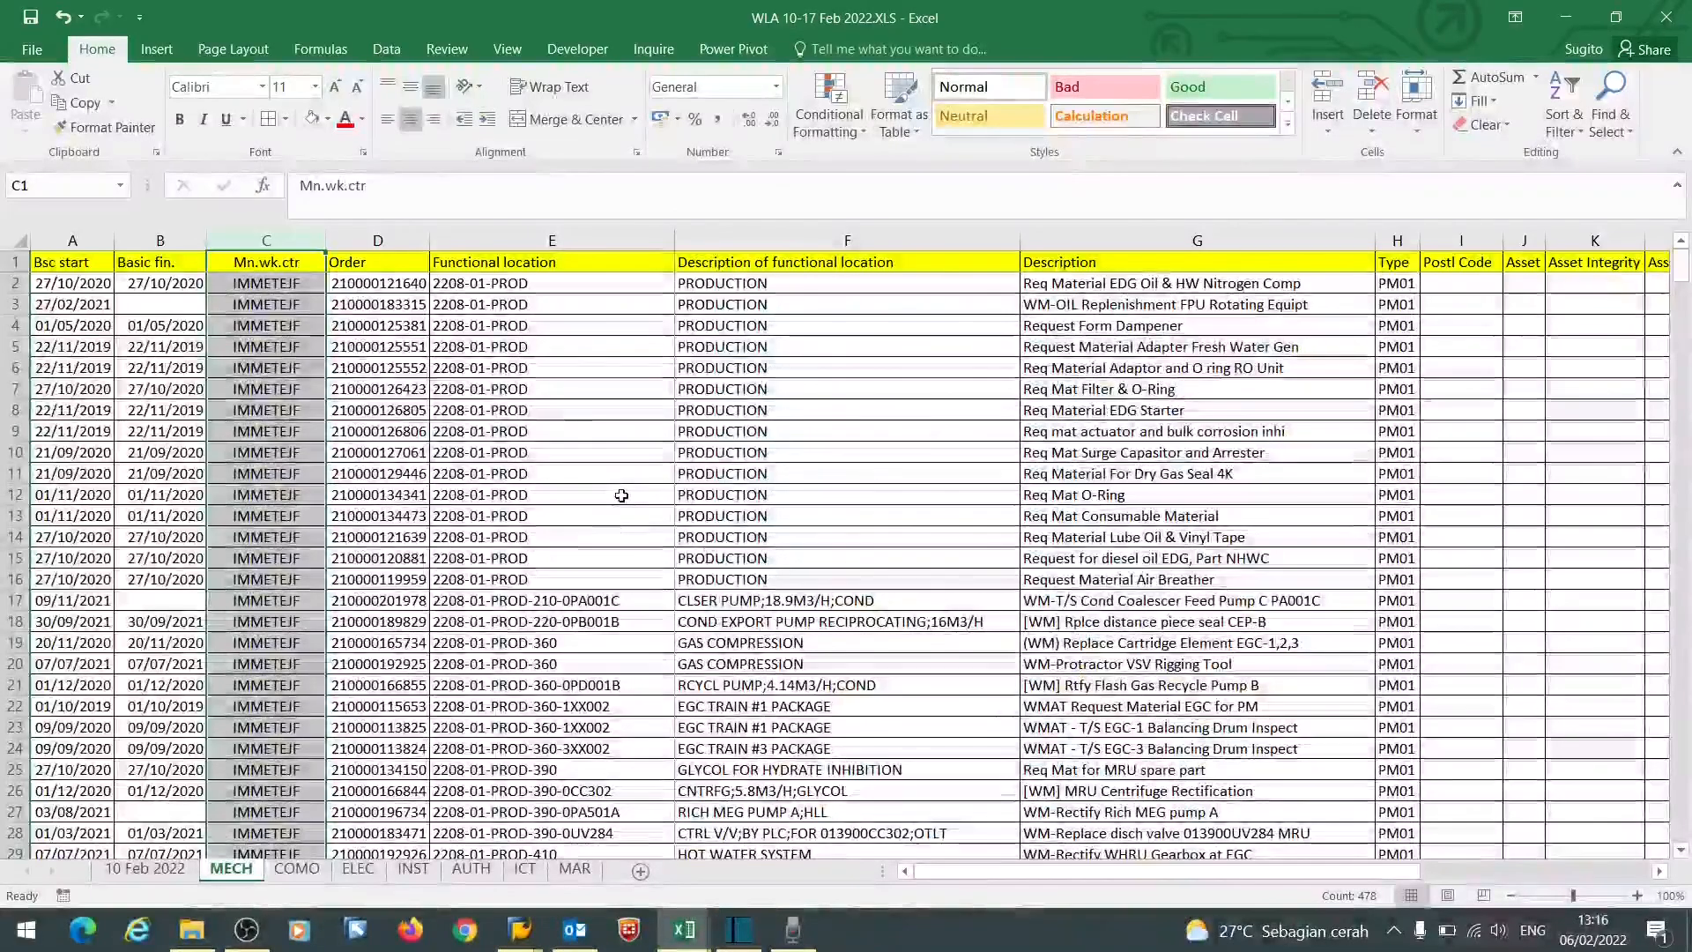
- Look through the MECH sheet's full list, from the PM01 and PM02 orders down to the M1 notifications and back up
click(622, 495)
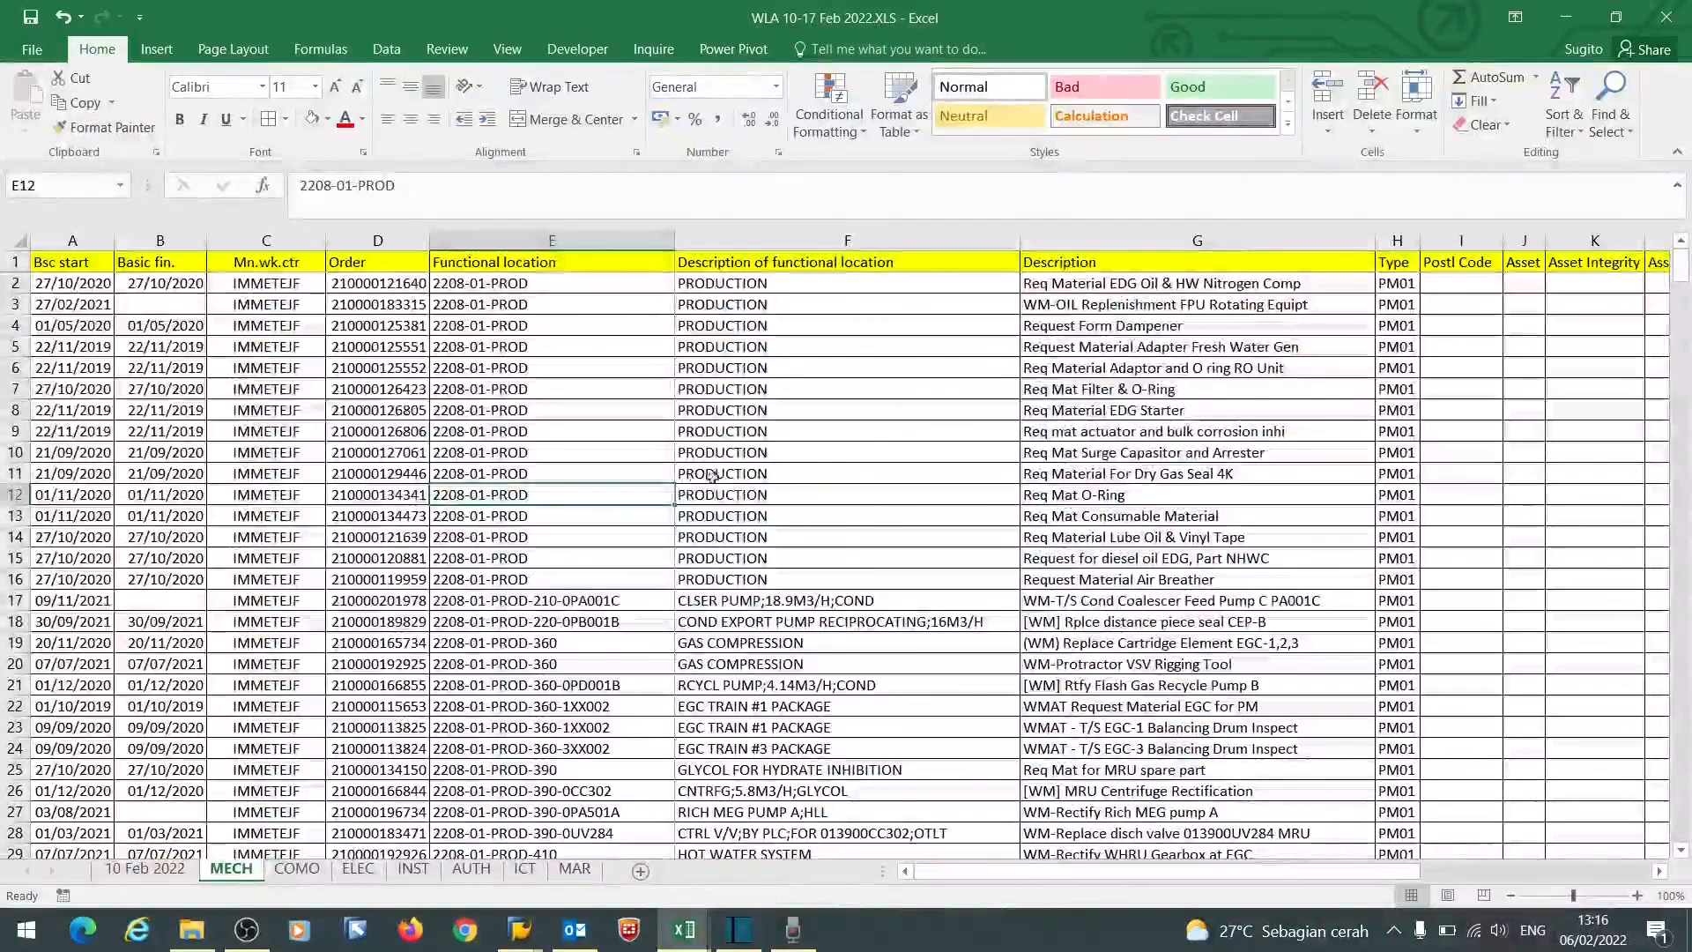
scroll(728, 488, down, 20)
scroll(980, 469, down, 5)
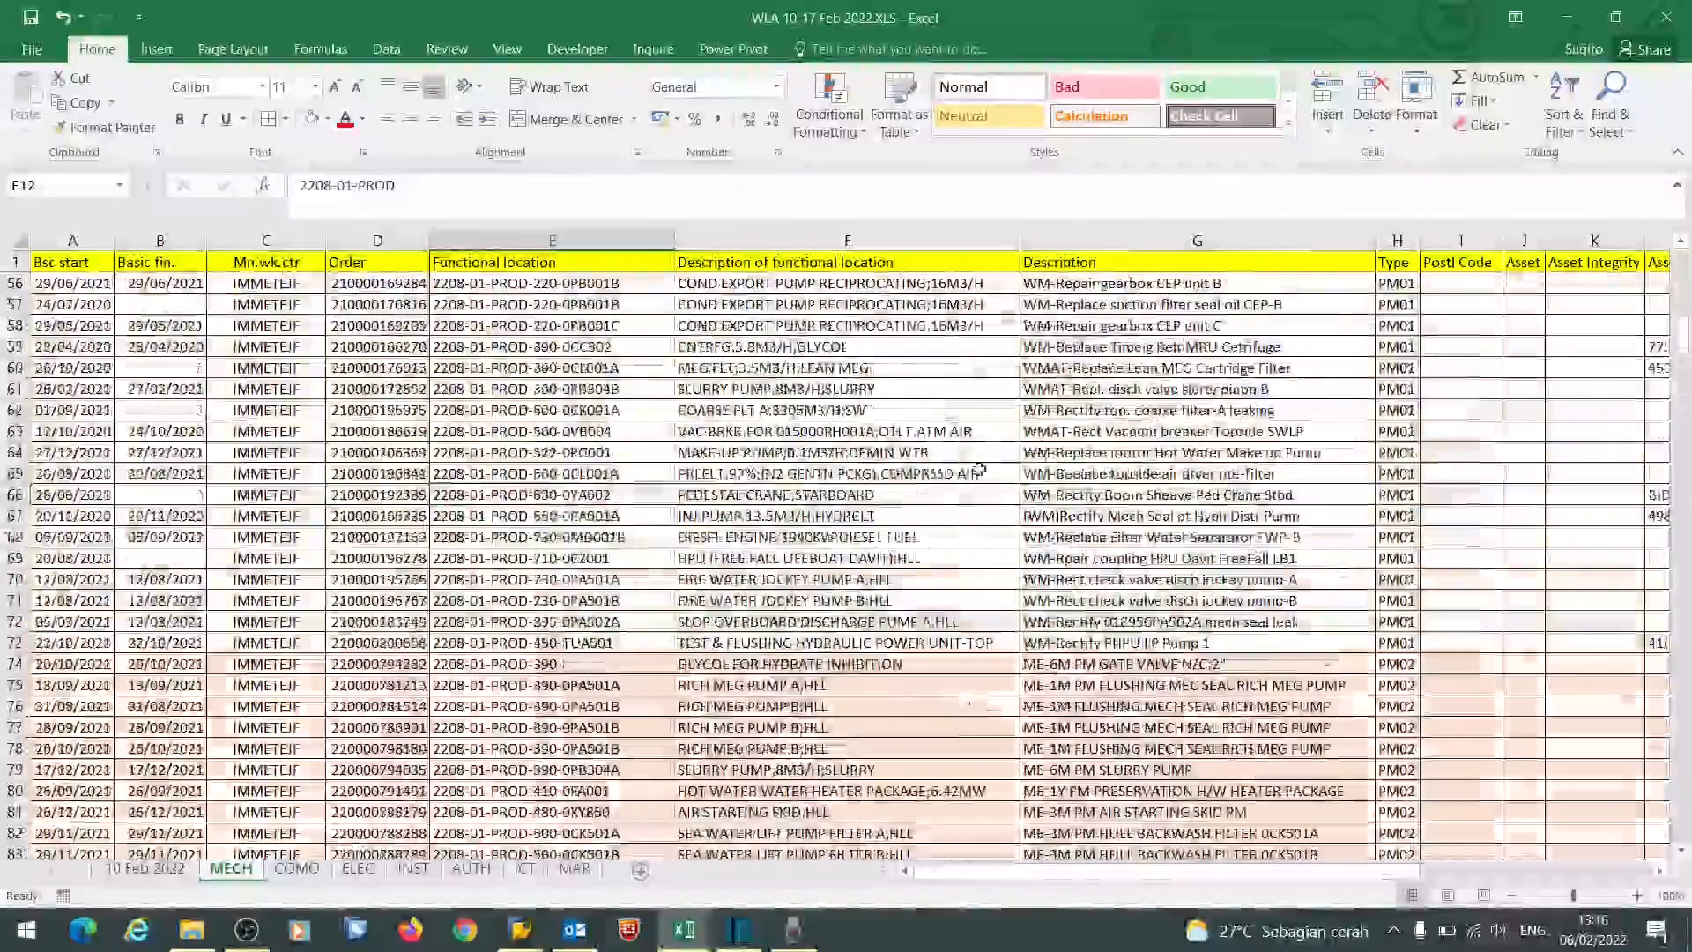
scroll(980, 469, down, 20)
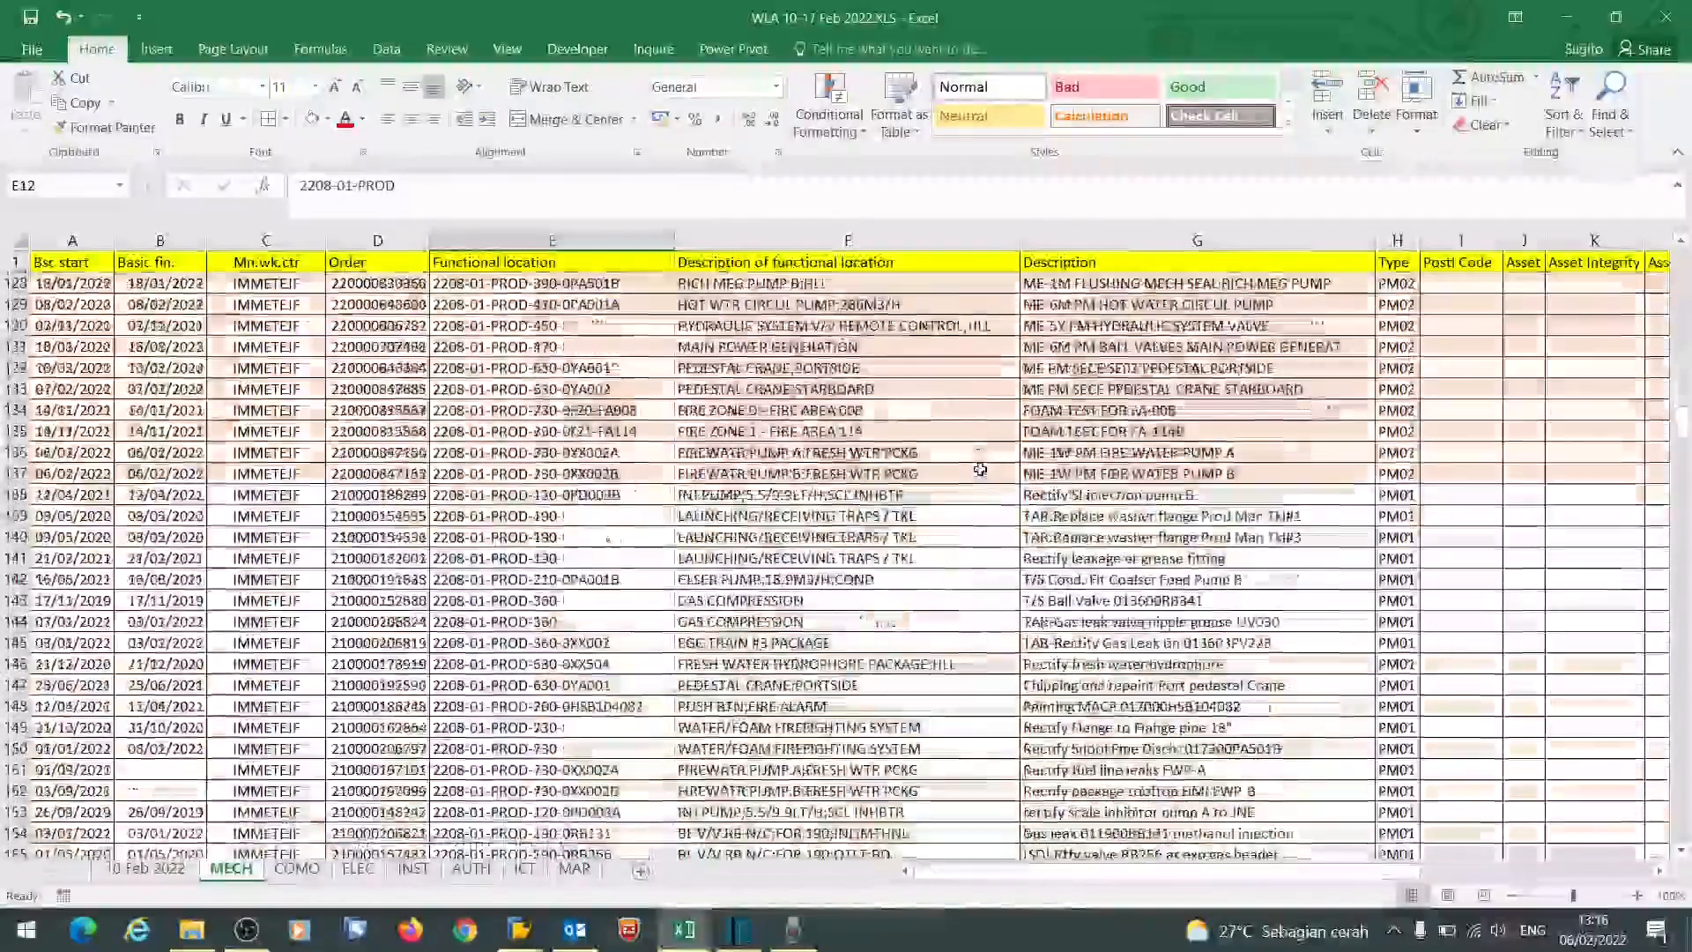
scroll(1064, 499, down, 20)
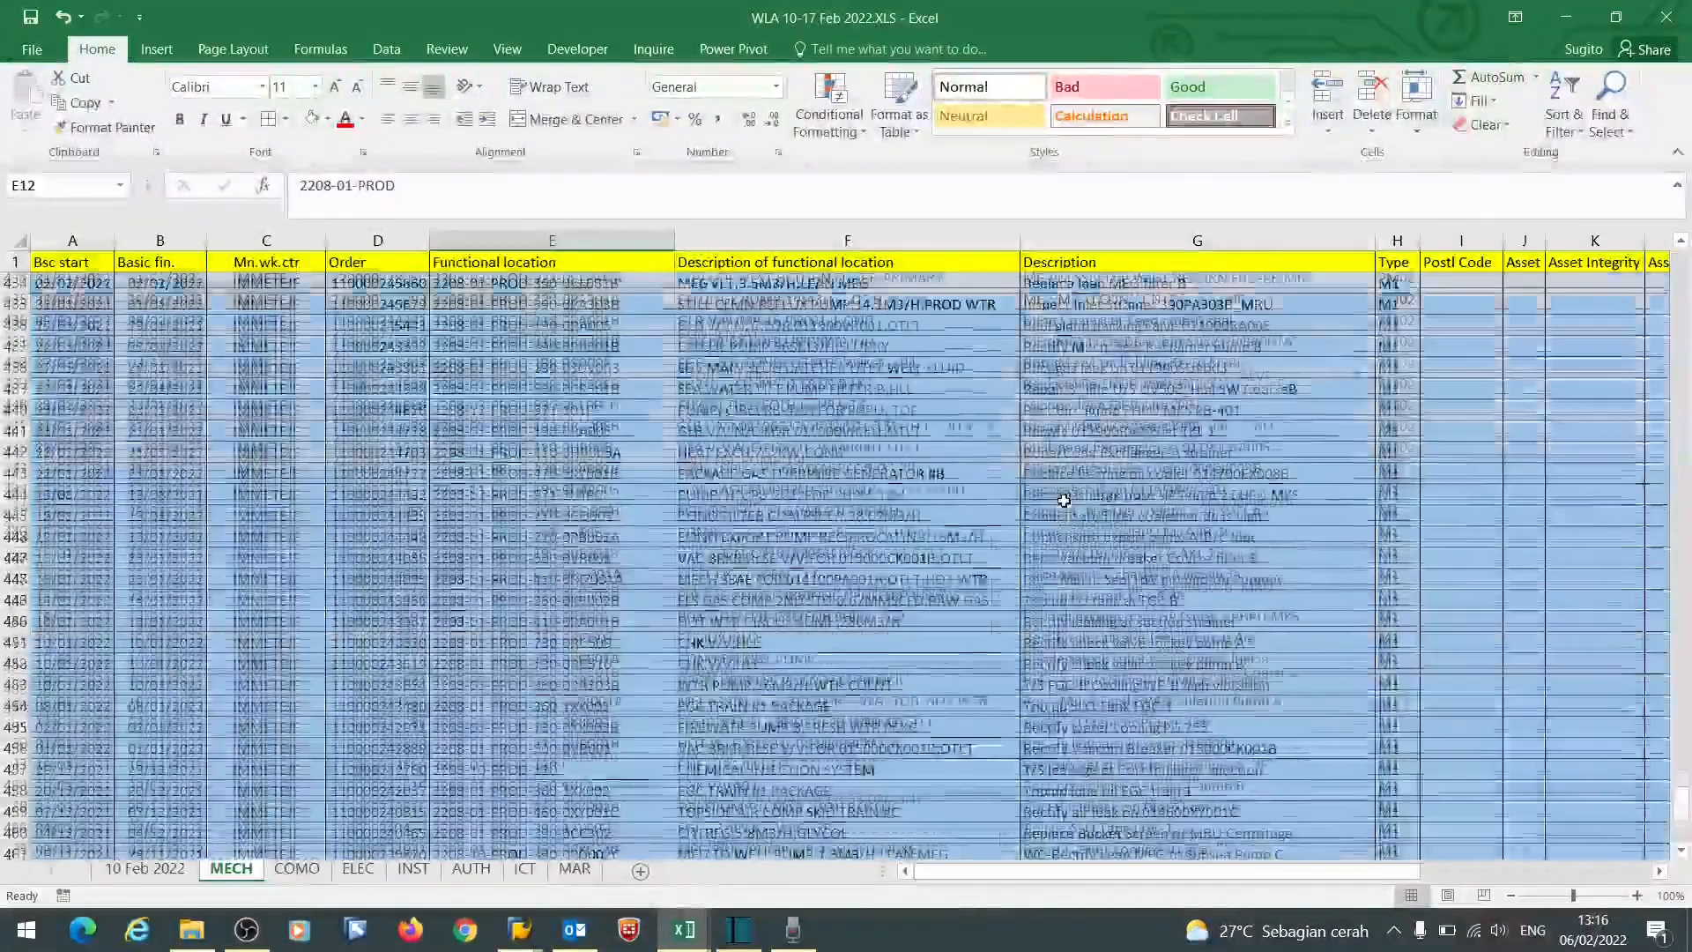
scroll(1013, 502, up, 6)
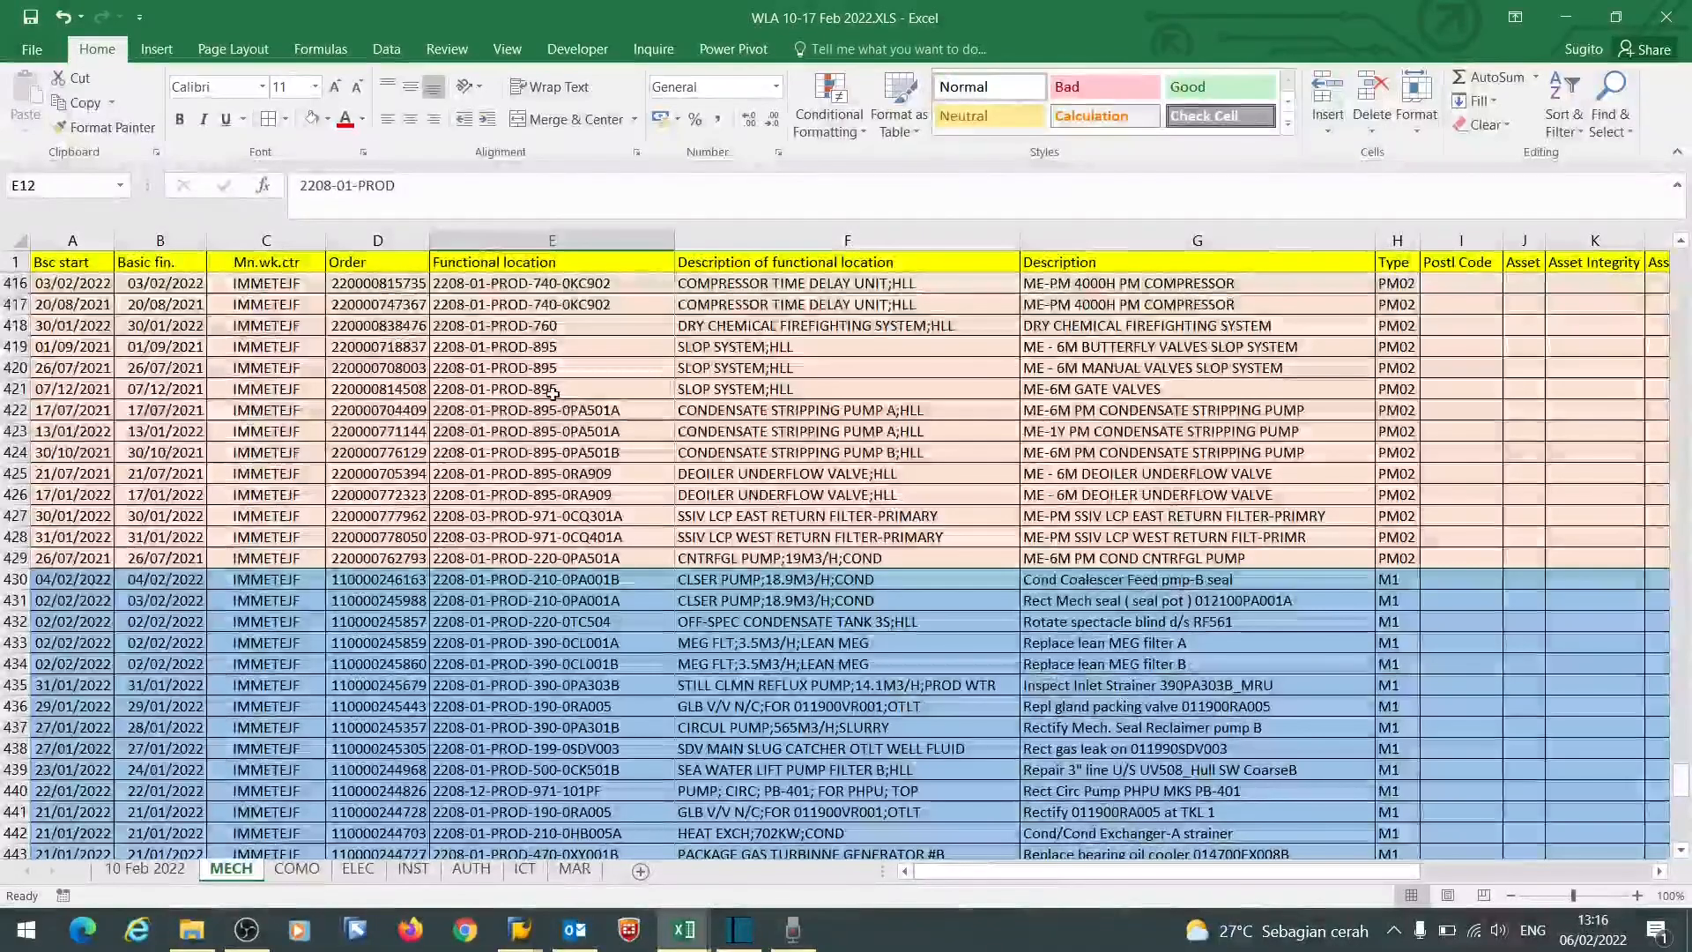
scroll(553, 404, up, 18)
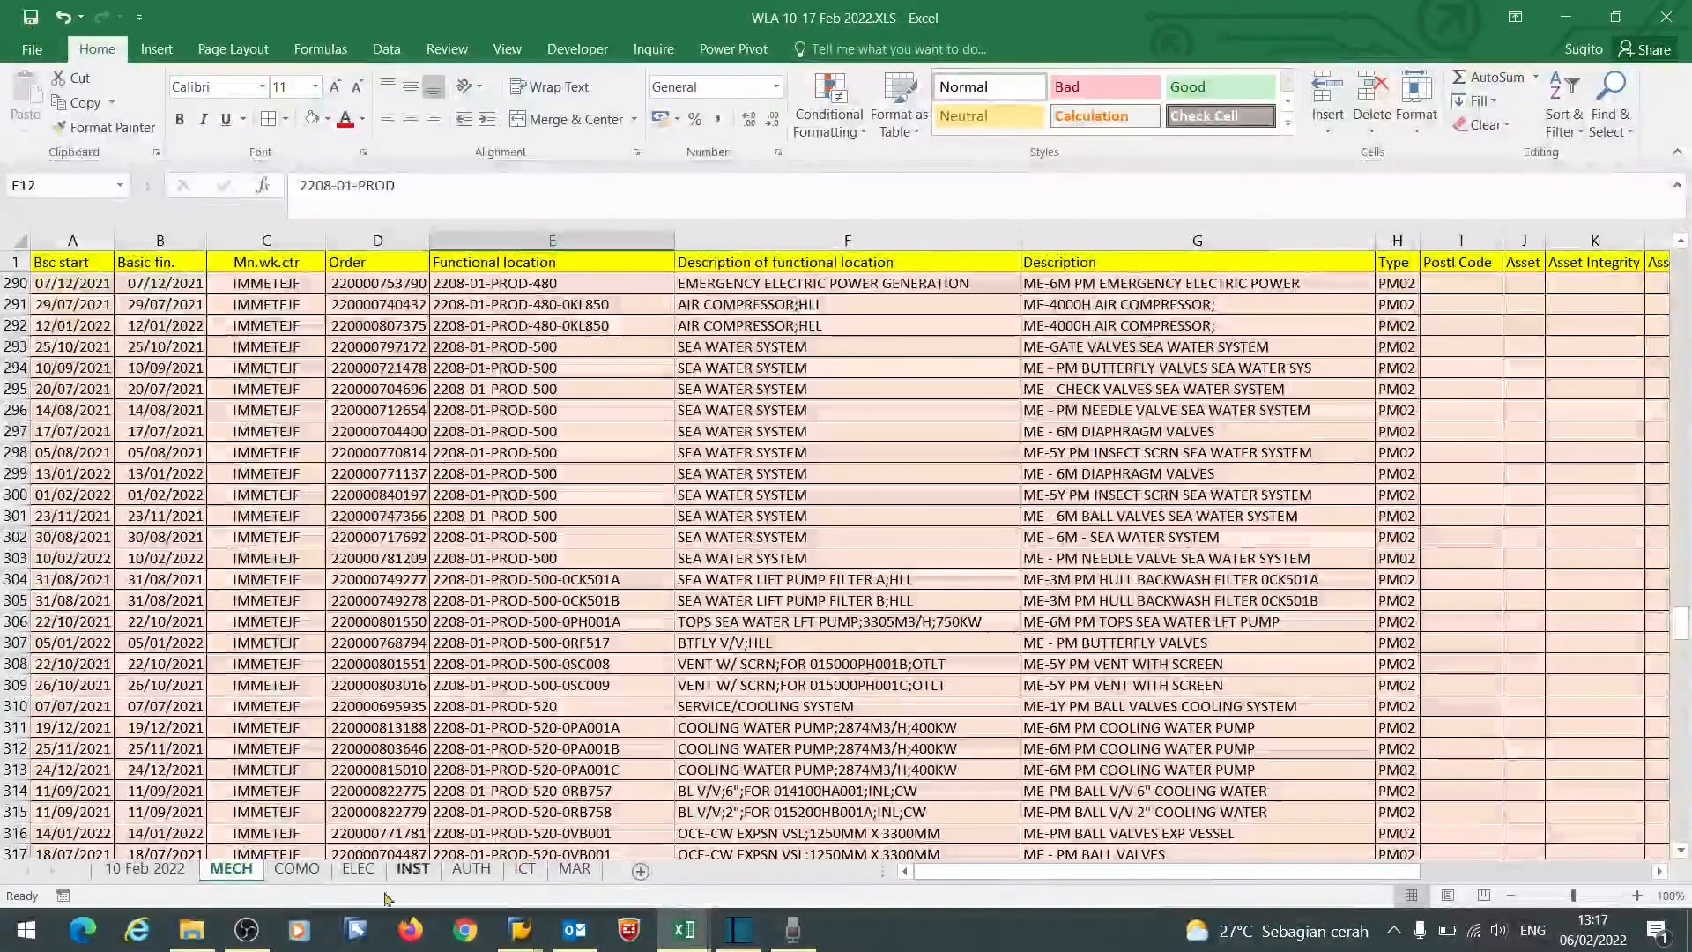
click(191, 929)
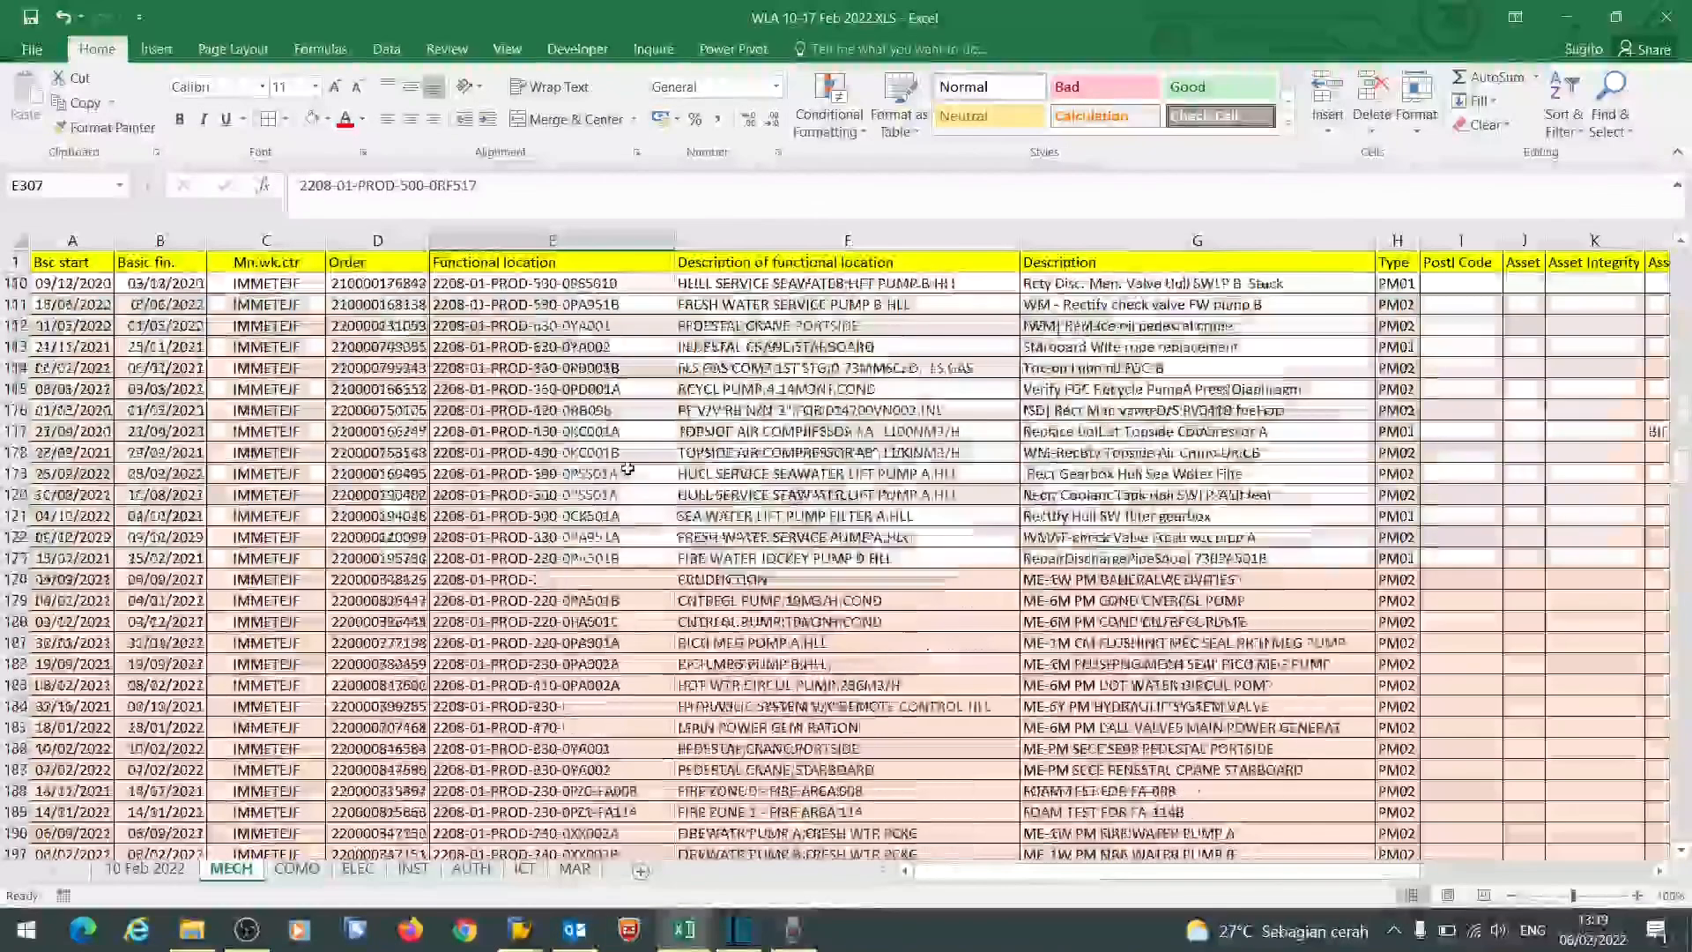
scroll(627, 469, up, 20)
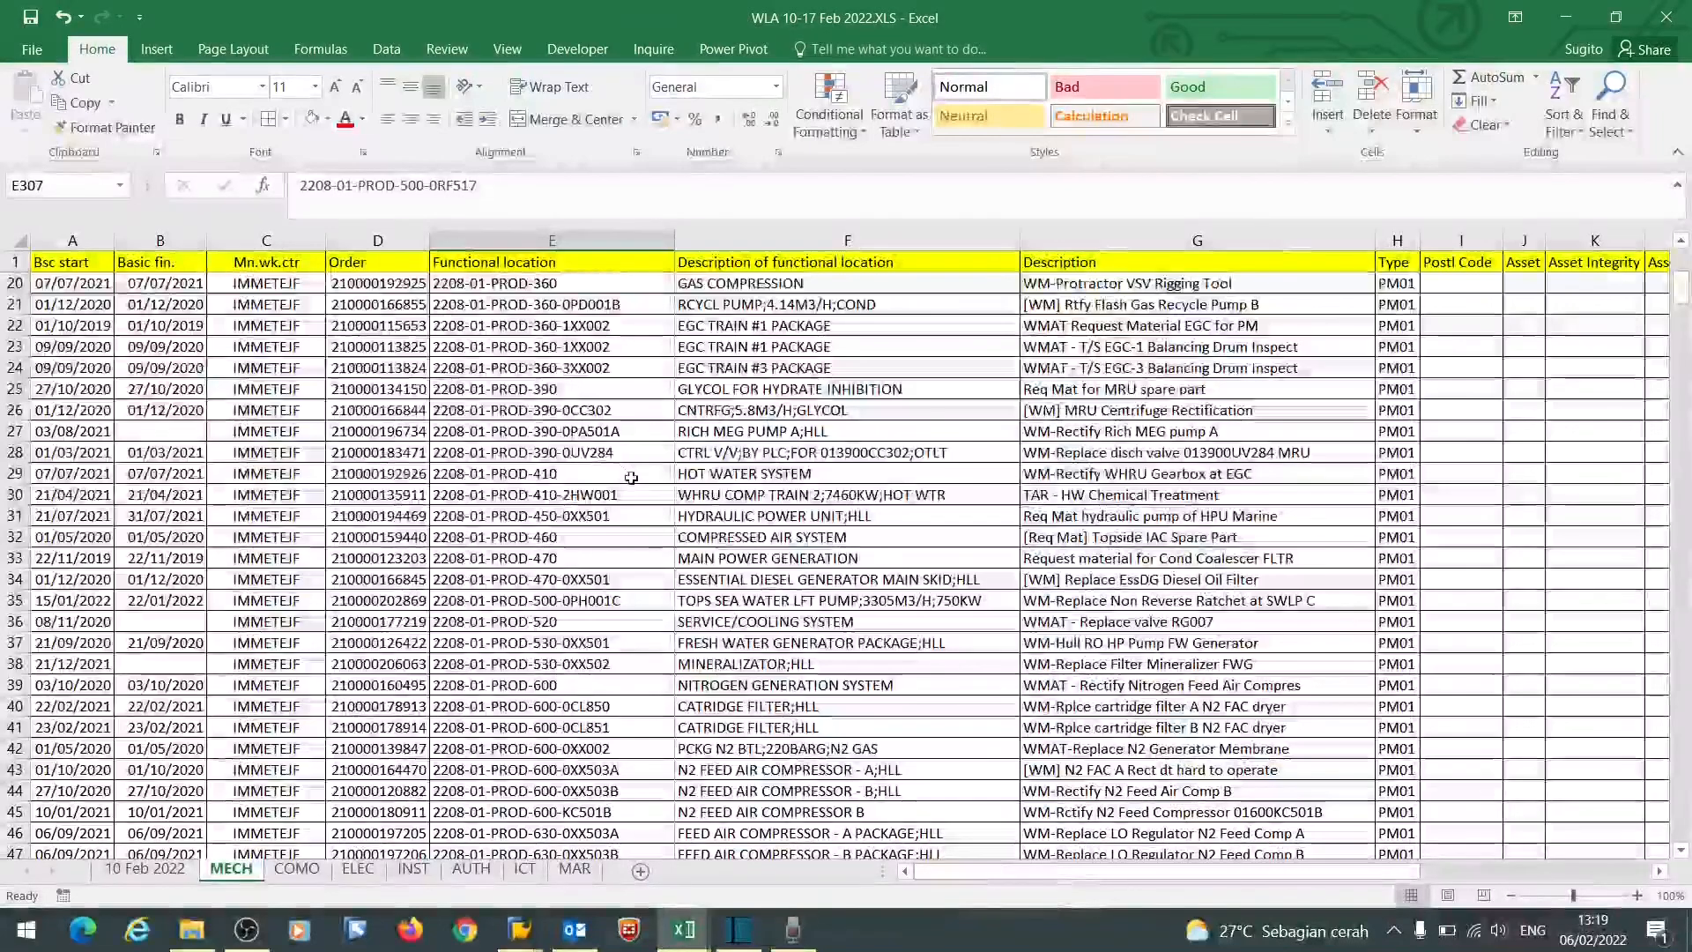
- Switch to the workbook 02. WLA Period 04 - 10 Feb and examine the day-by-day schedule layout on its MECH sheet
click(684, 930)
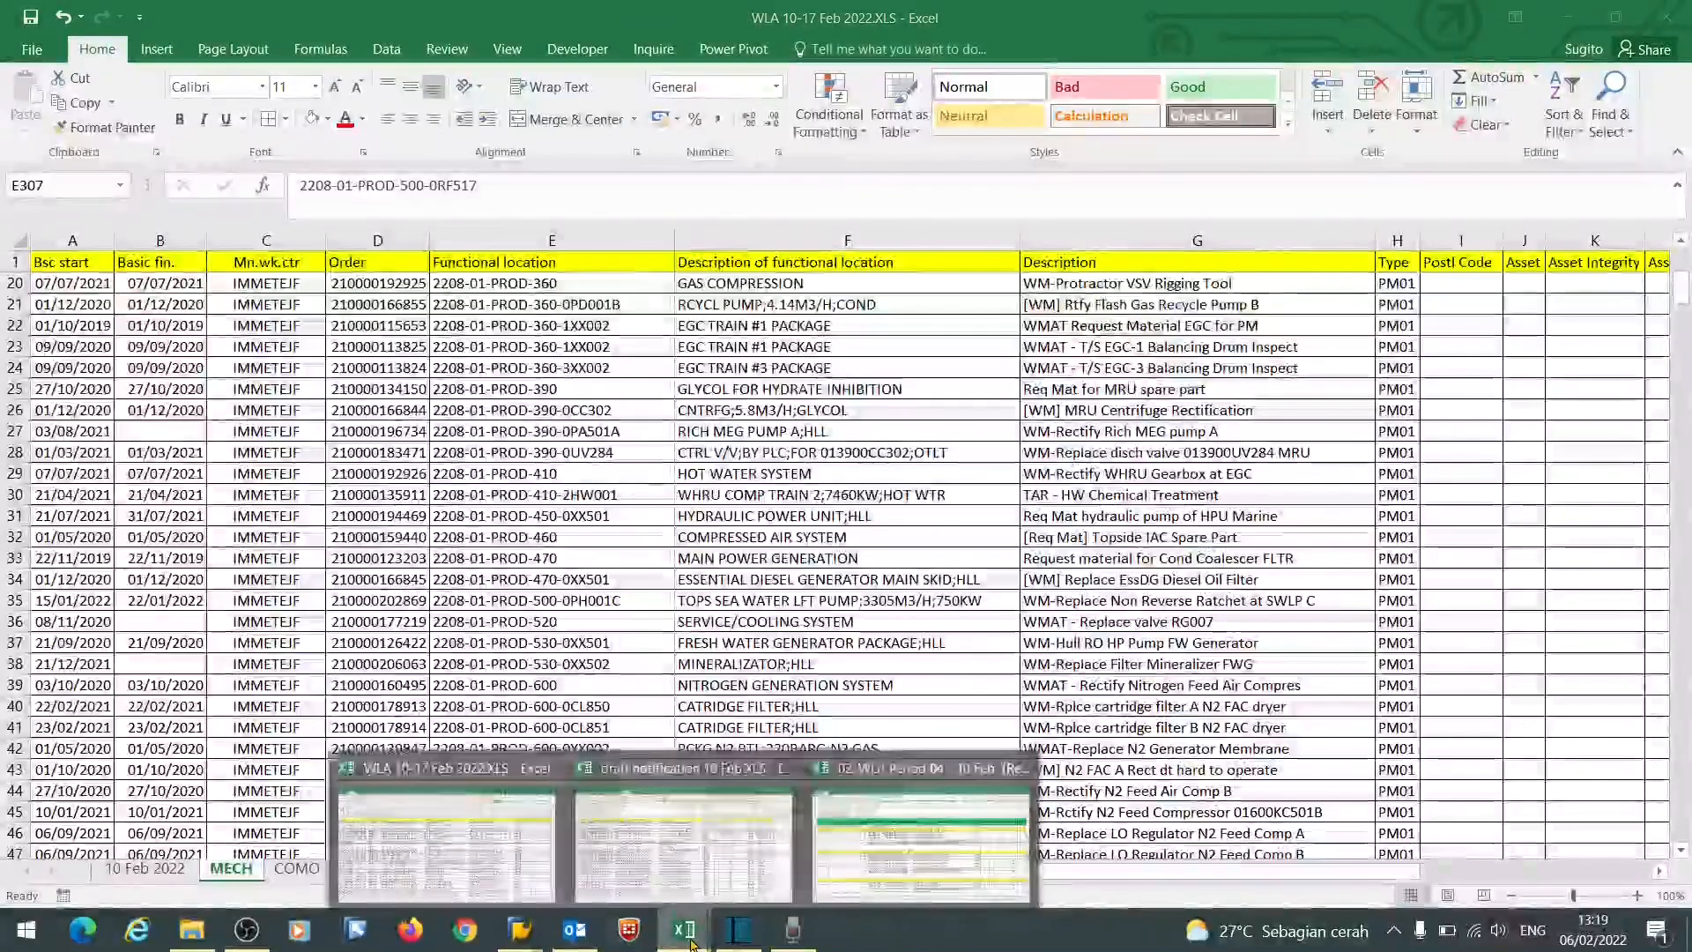
click(917, 838)
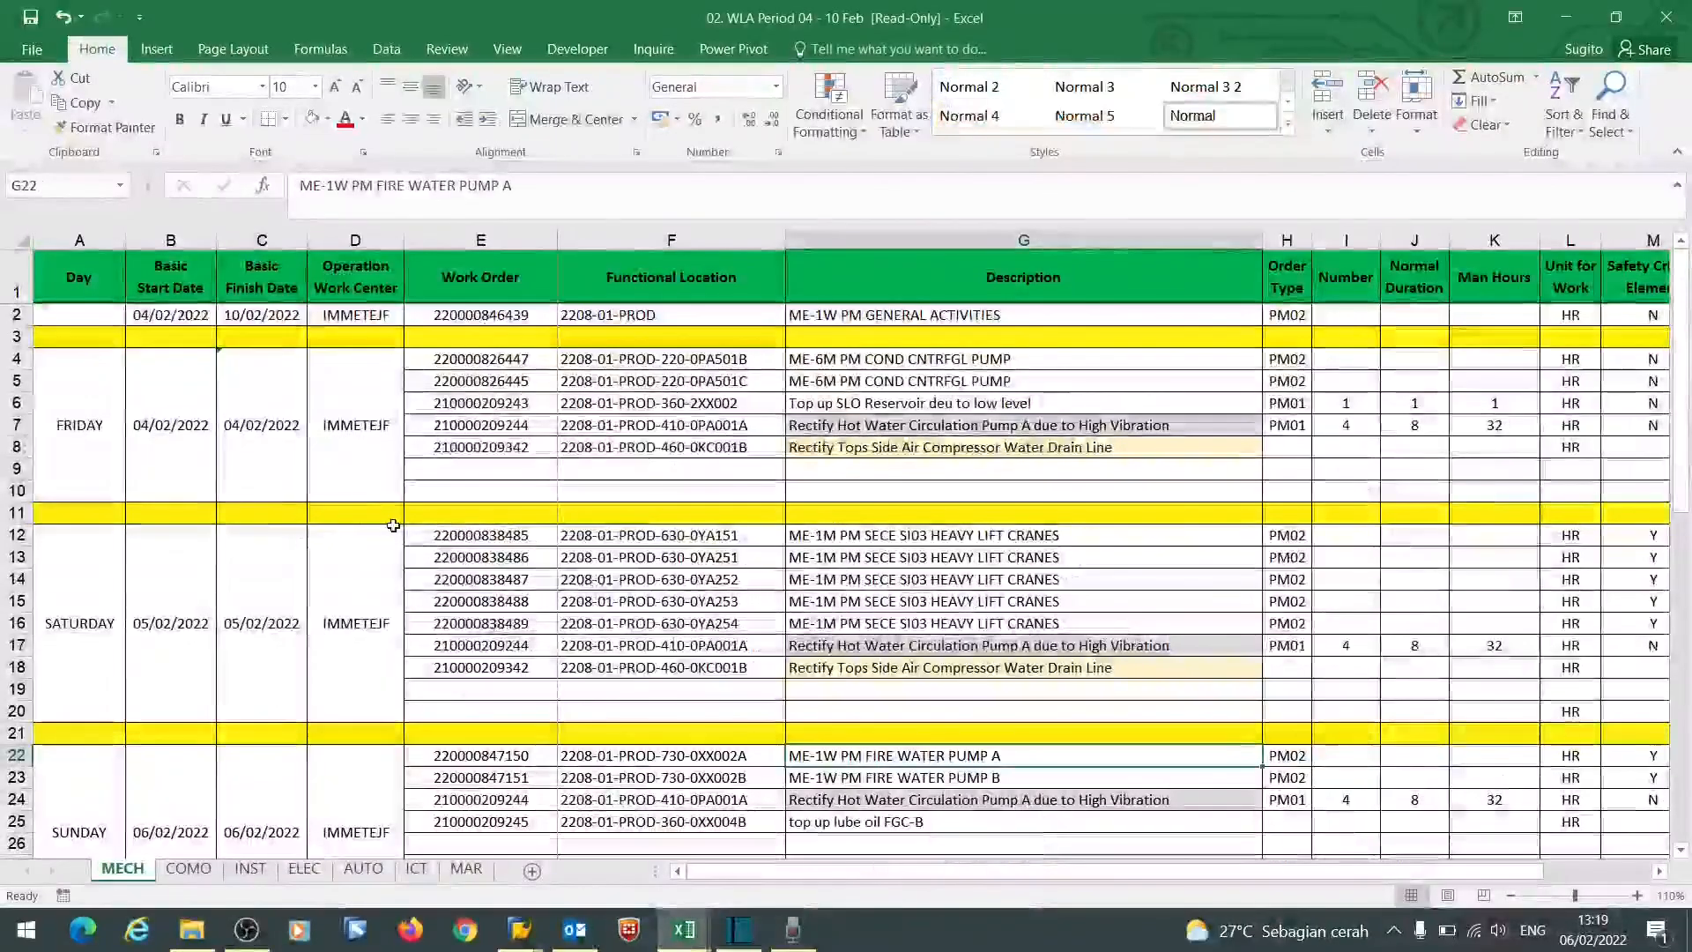
ctrl+scroll(584, 483, down, 1)
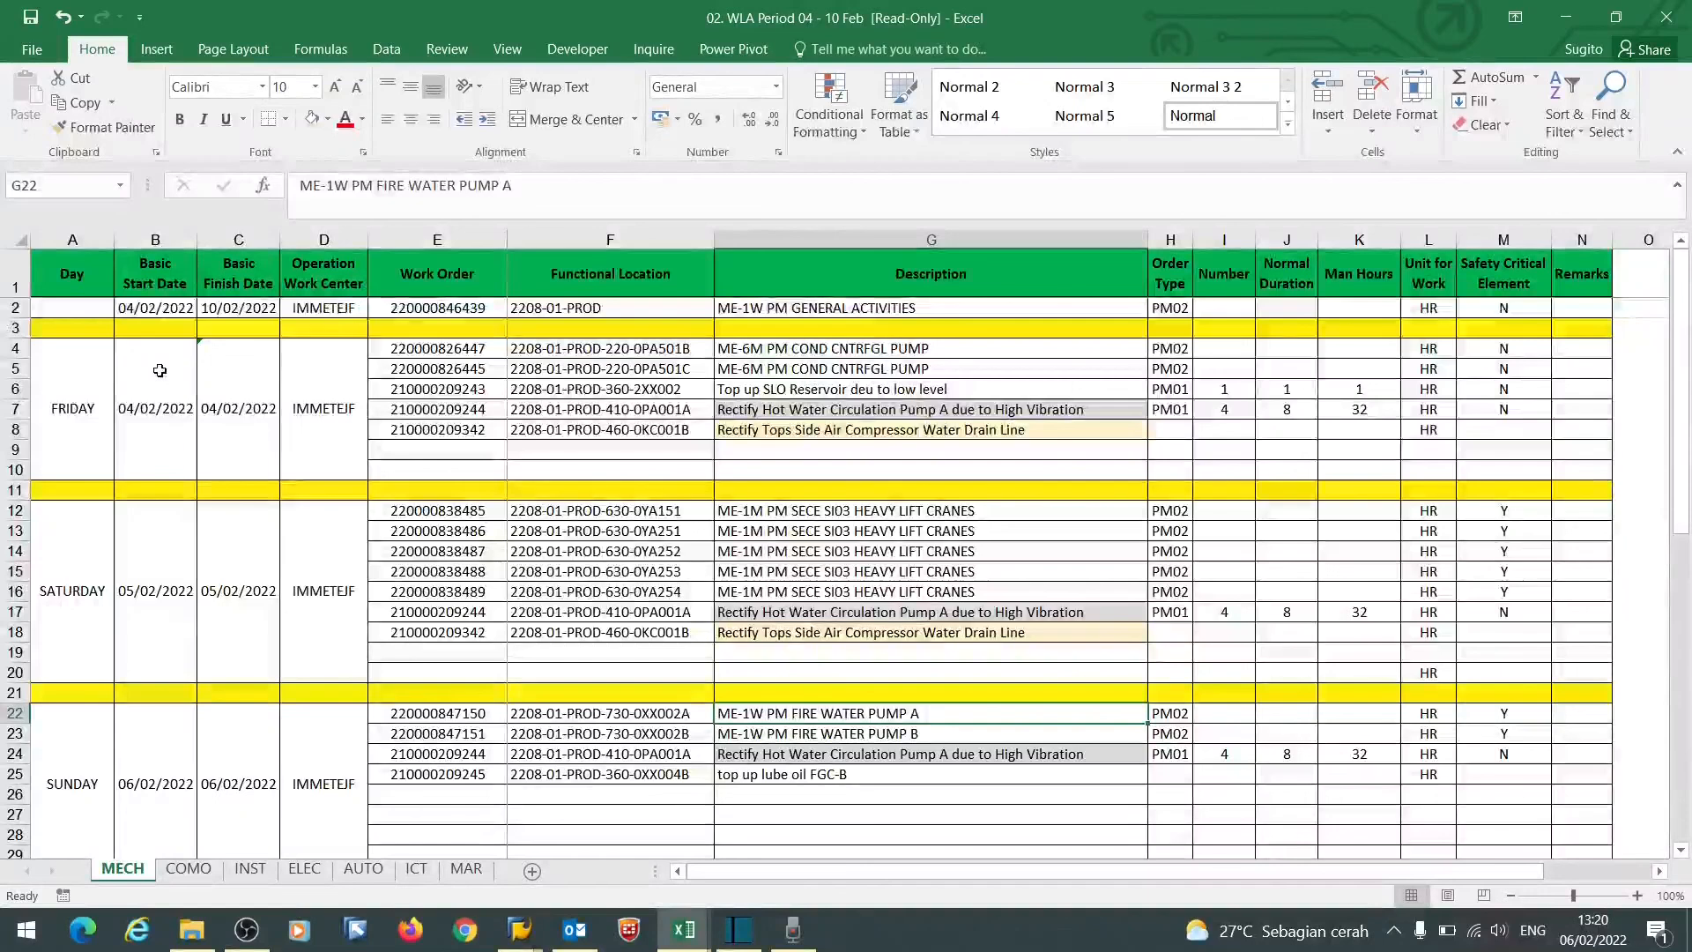
scroll(168, 385, down, 12)
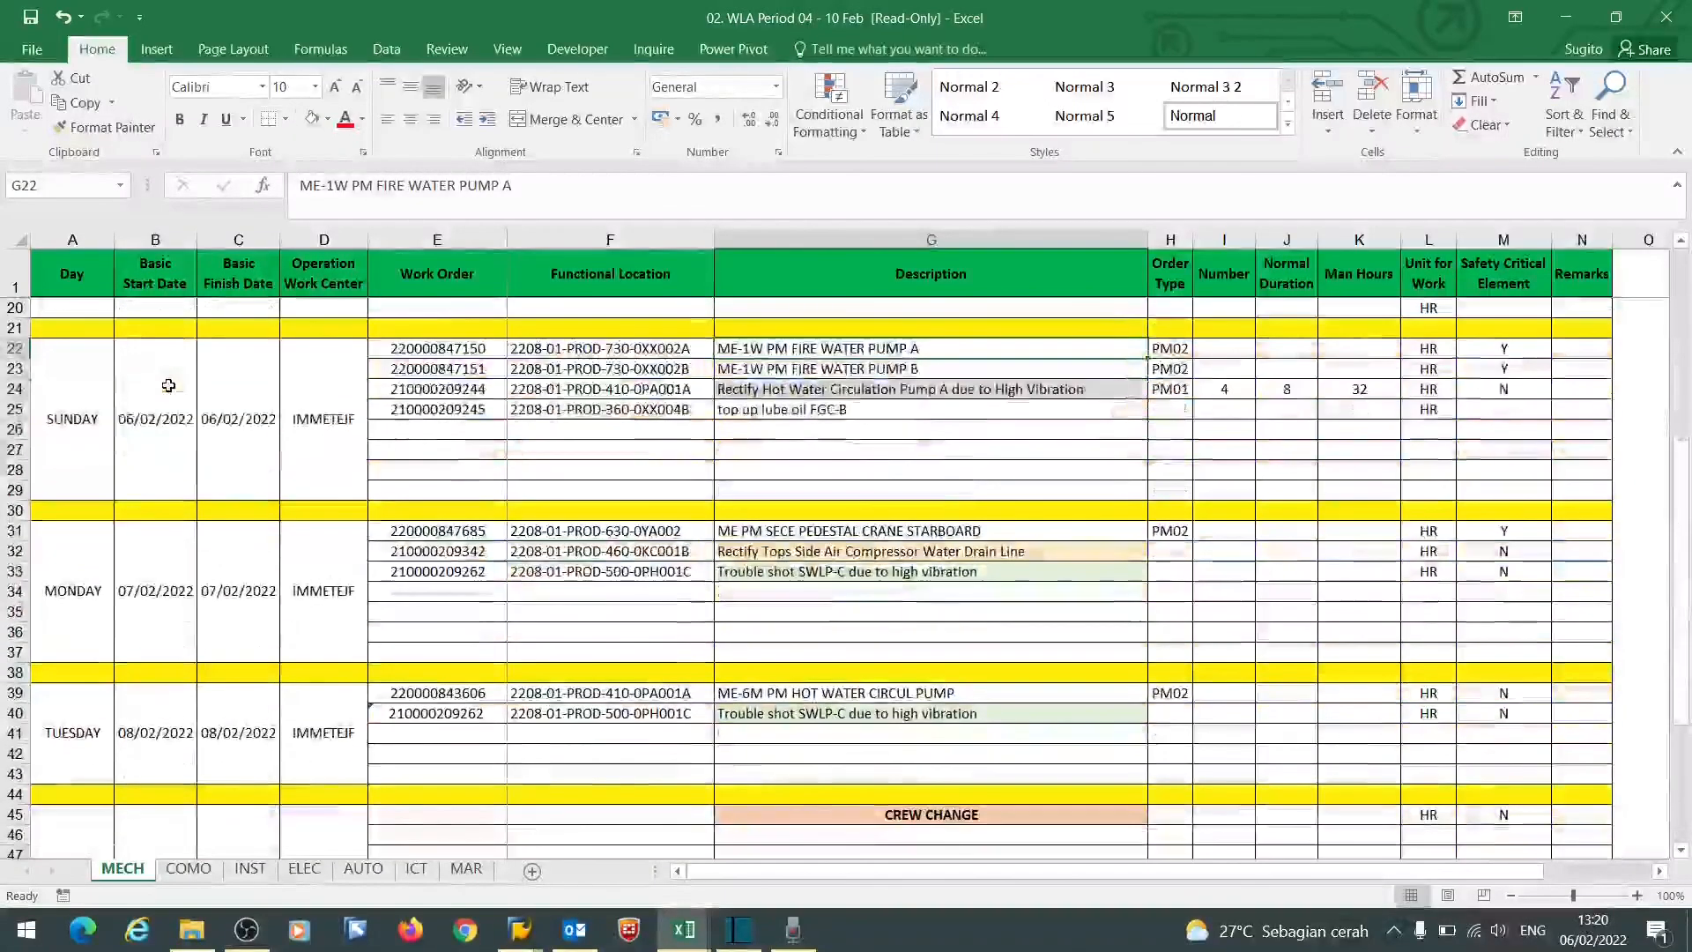
scroll(168, 385, up, 12)
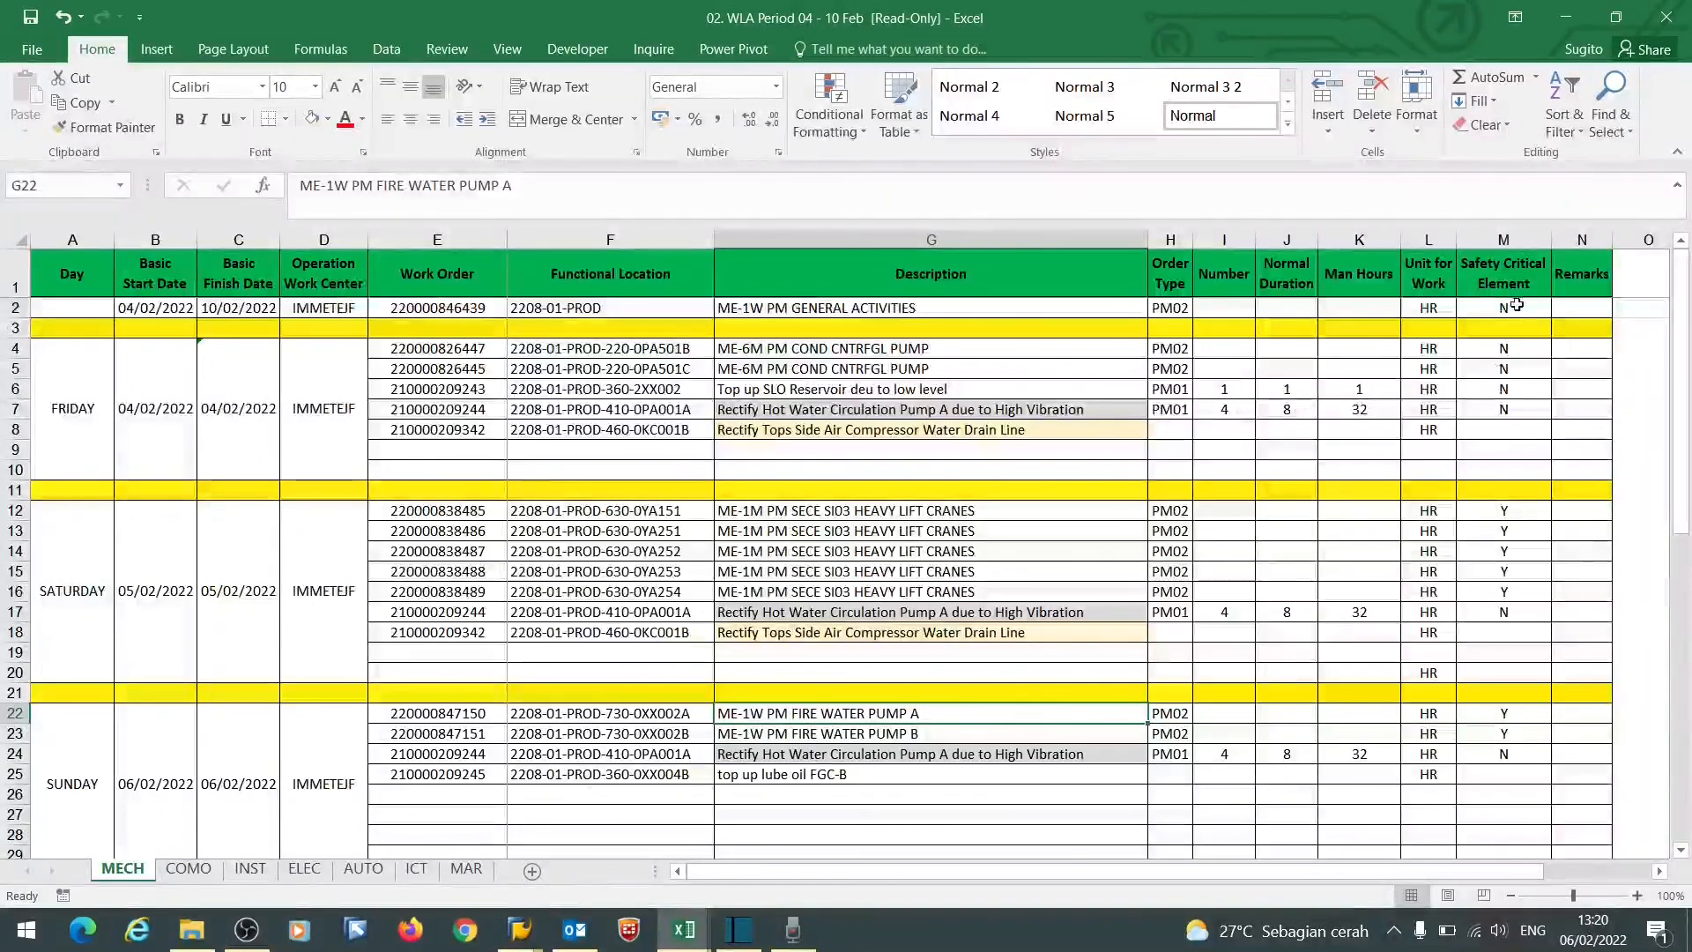
- Review the daily schedules on the COMO, INST, ELEC, AUTO and MAR sheets of the Period 04 - 10 Feb workbook
click(189, 869)
click(250, 868)
click(305, 868)
click(363, 868)
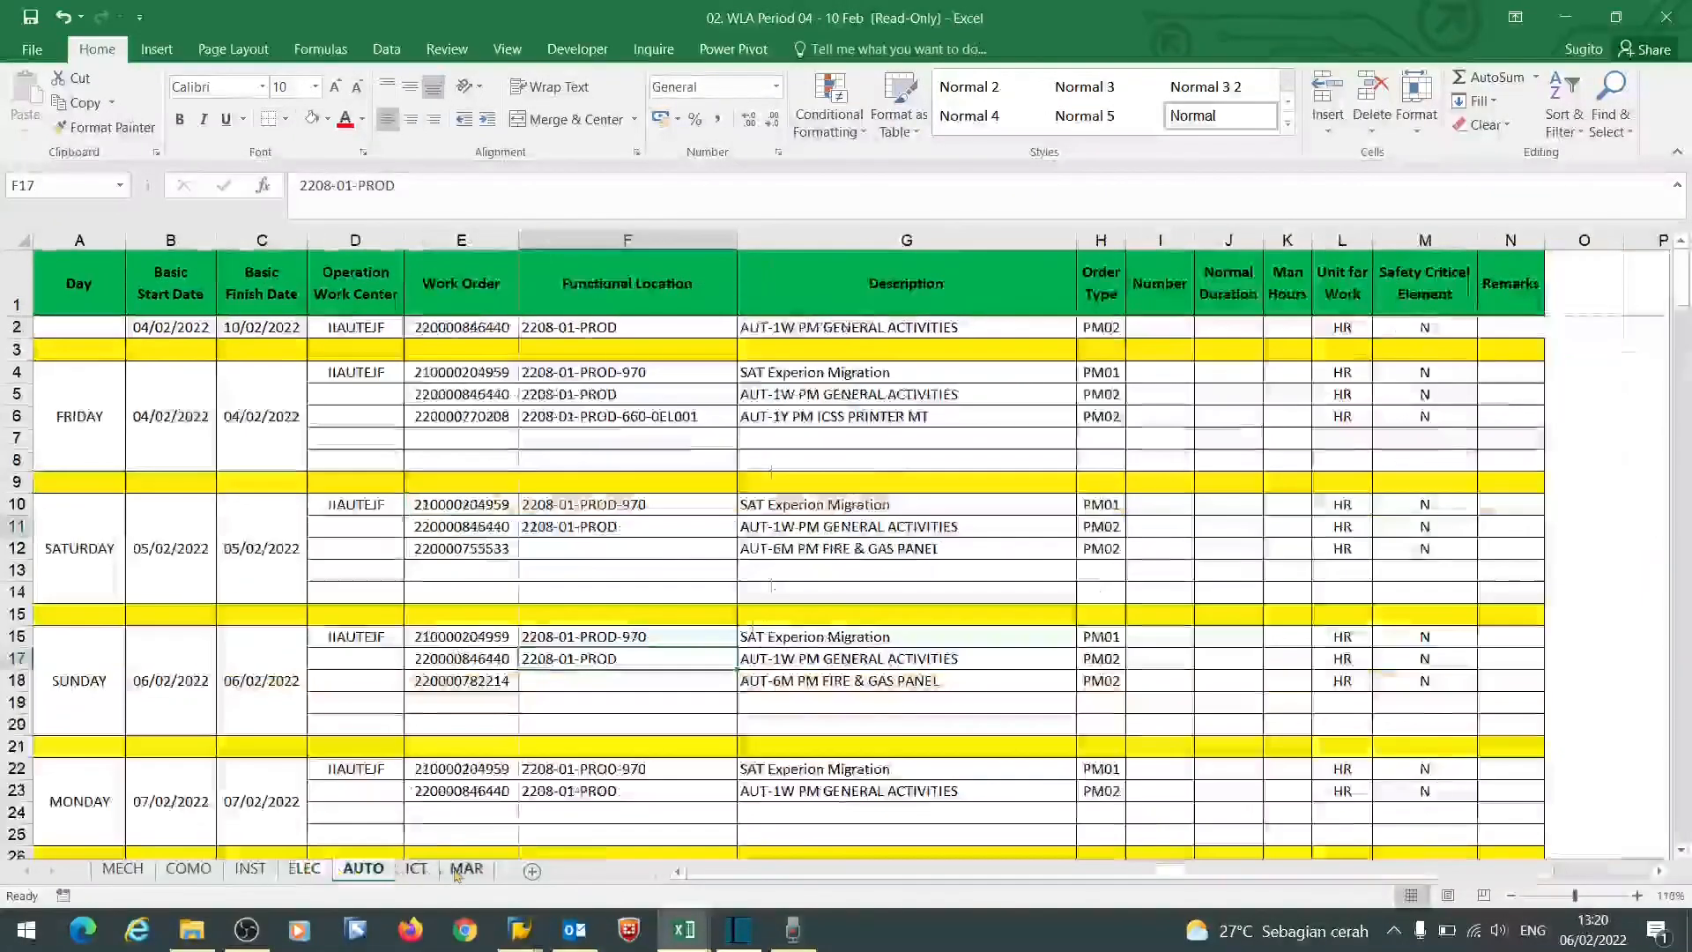
click(456, 870)
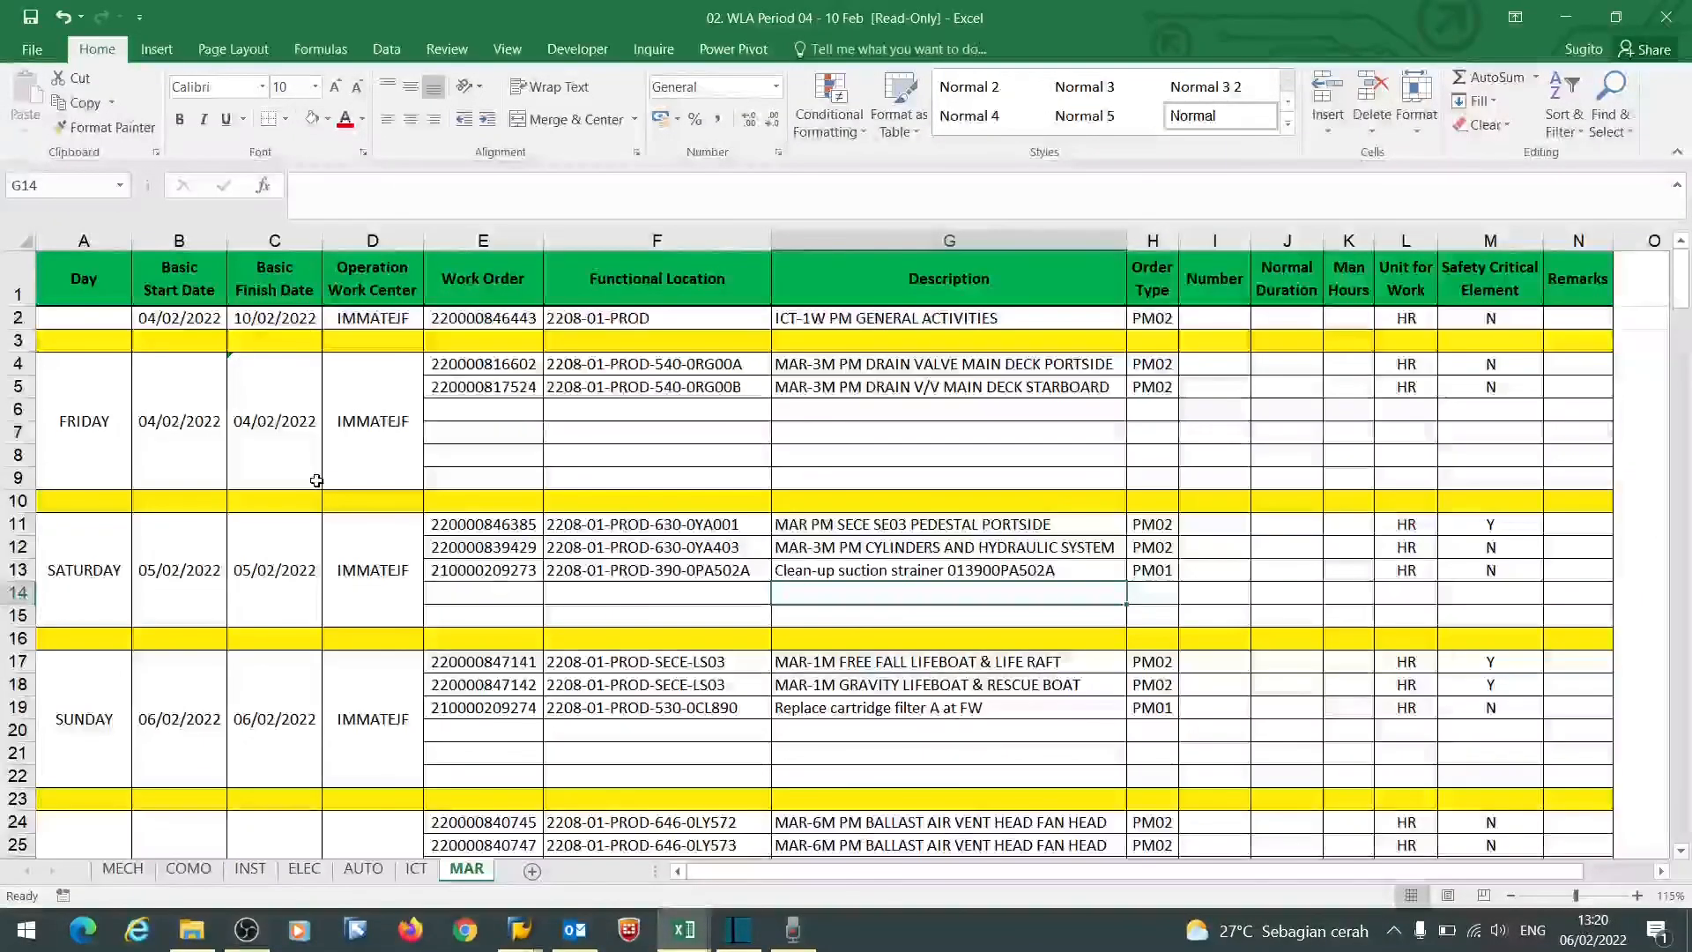